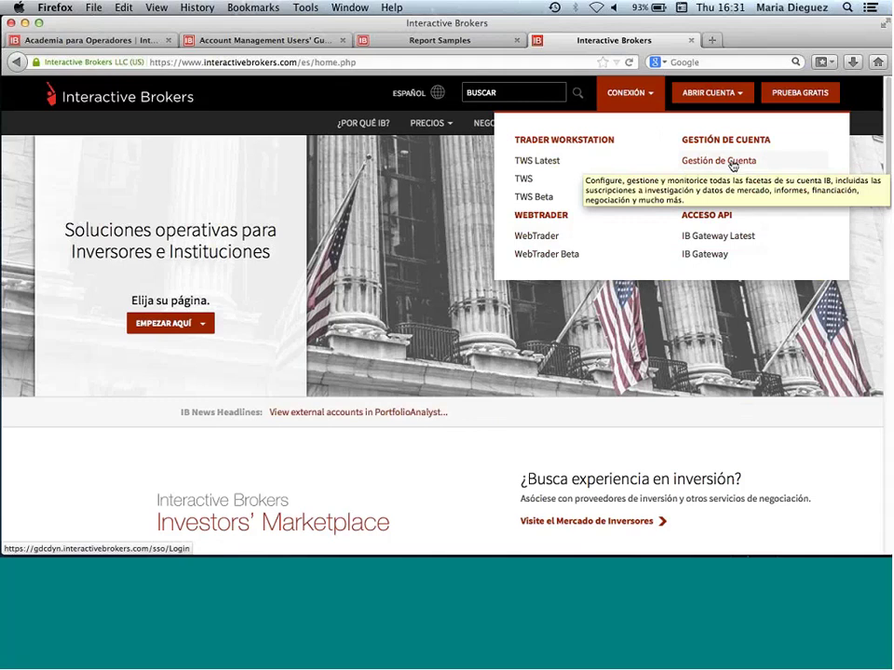
# Step: Open the Gestión de Cuenta login page, enter the username and password, and submit
pyautogui.click(734, 164)
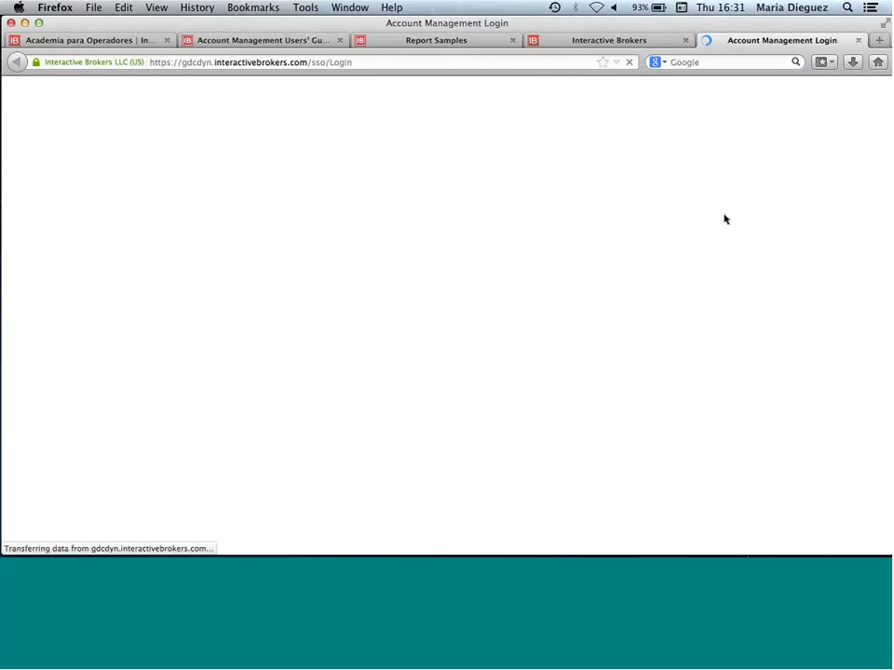
pyautogui.write('maria979')
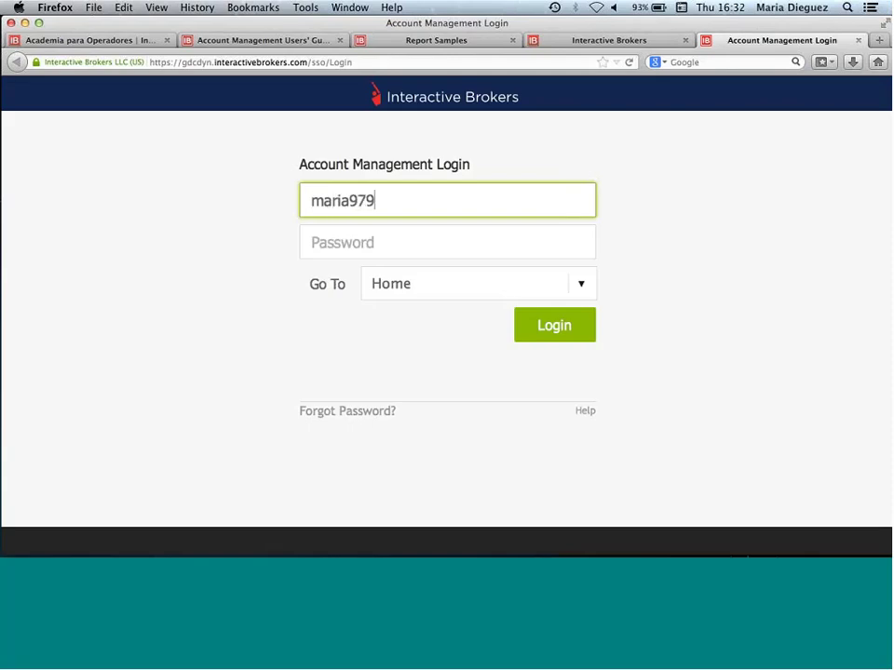
pyautogui.click(424, 245)
pyautogui.write('*******')
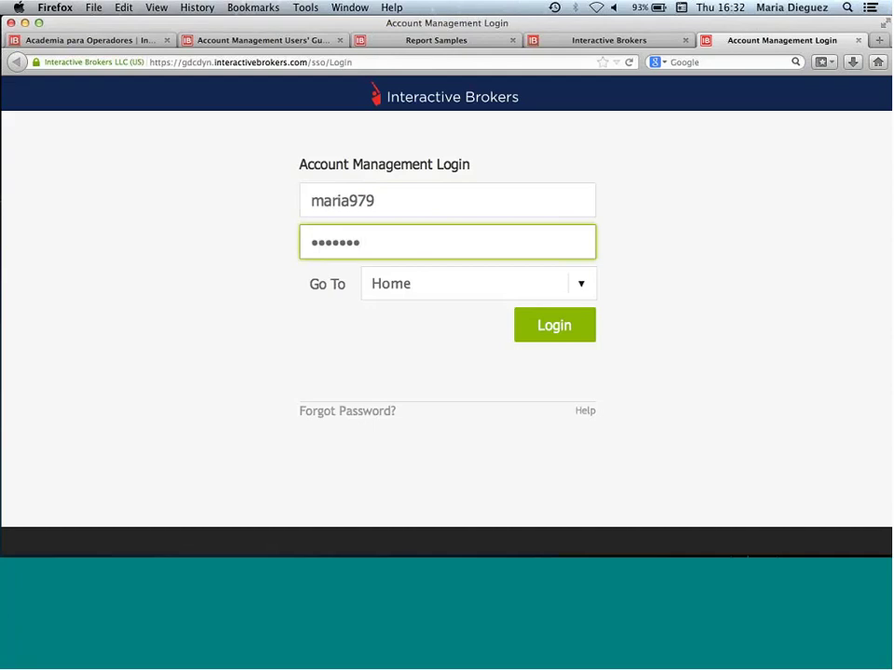
pyautogui.click(572, 335)
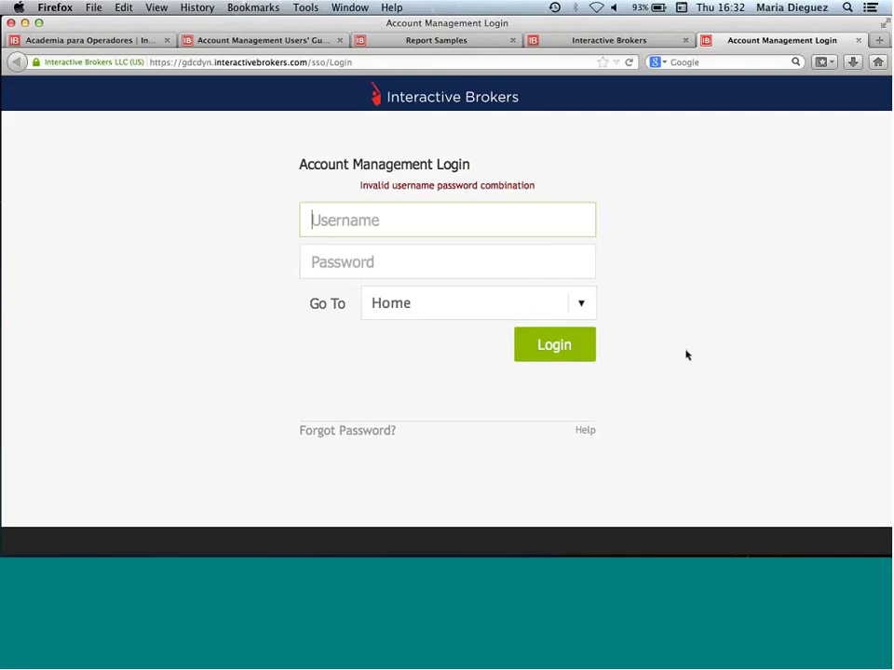
# Step: Re-enter the username and password after the invalid-combination error
pyautogui.write('maria979')
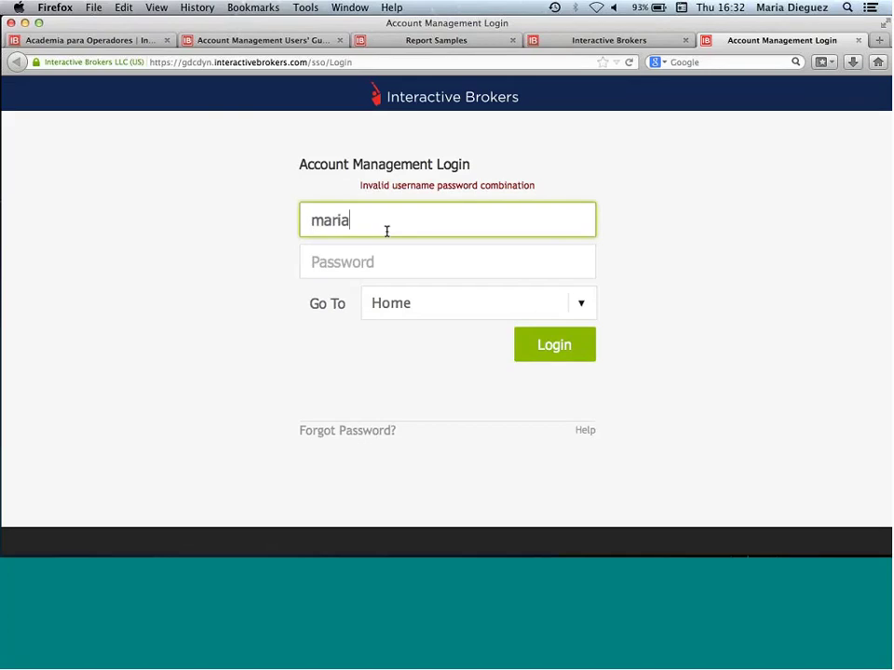
pyautogui.click(354, 266)
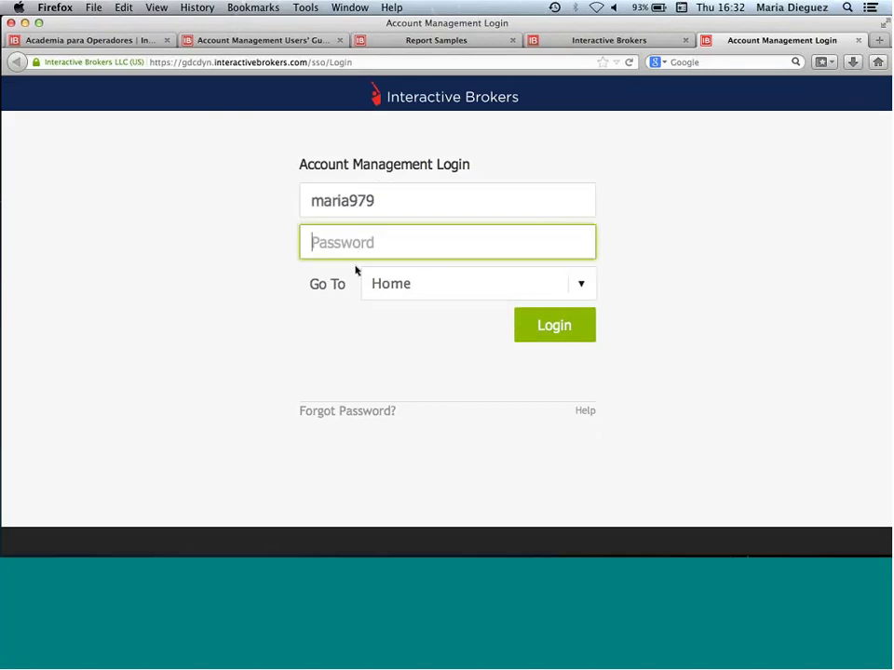
pyautogui.write('*******')
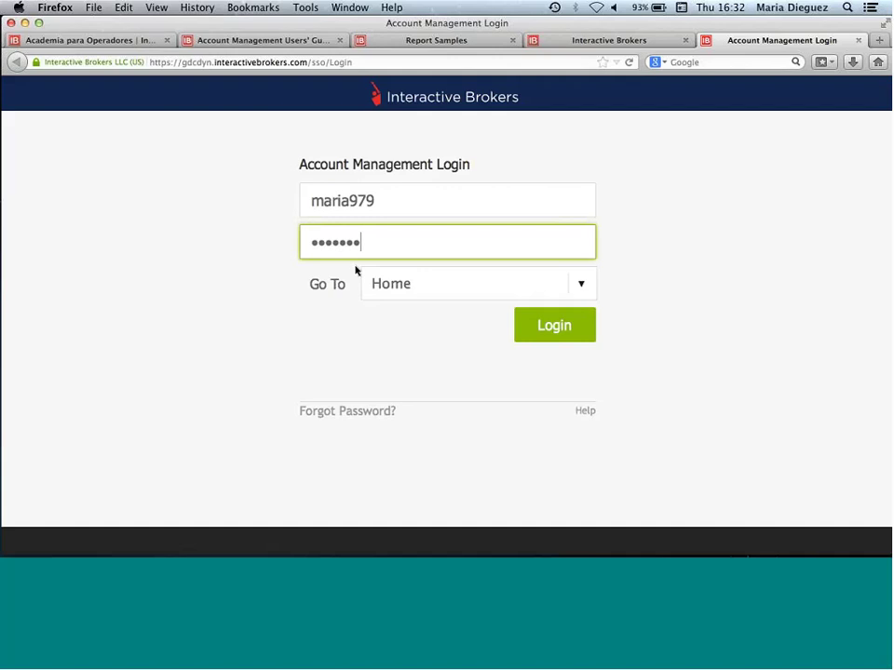
# Step: Resubmit the login and pass the challenge-response check with the received response code
pyautogui.click(550, 336)
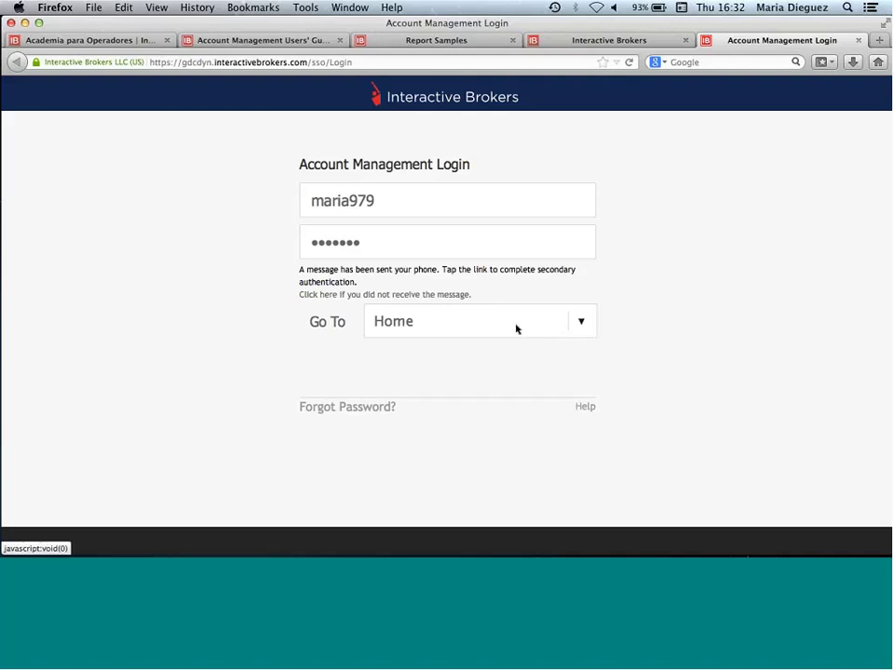
pyautogui.click(343, 295)
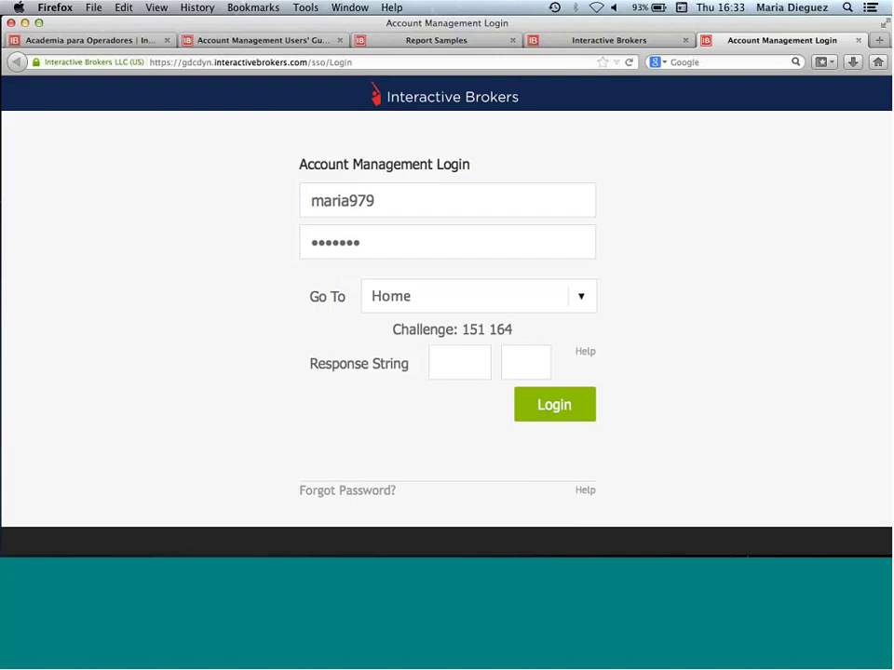
pyautogui.click(452, 371)
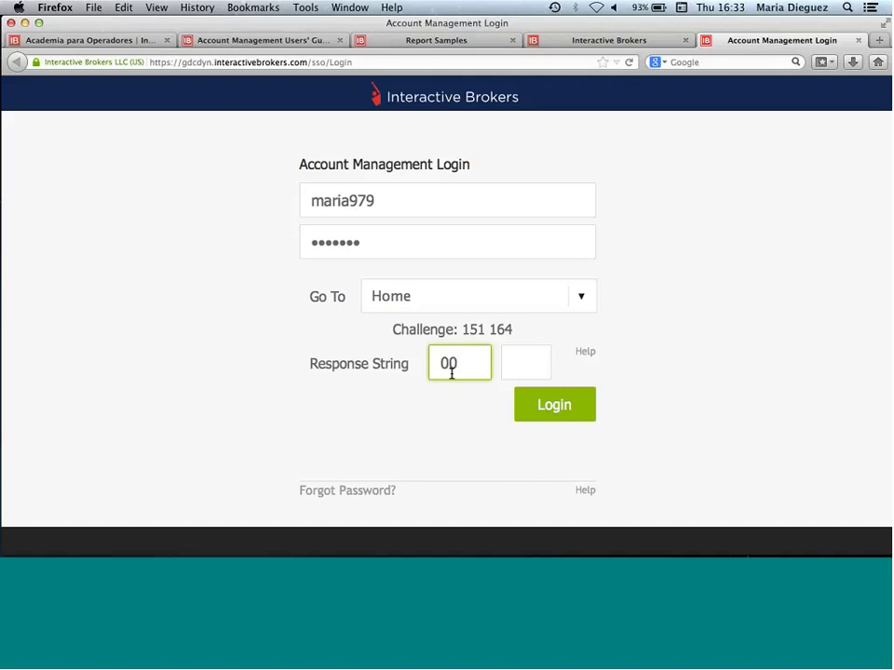
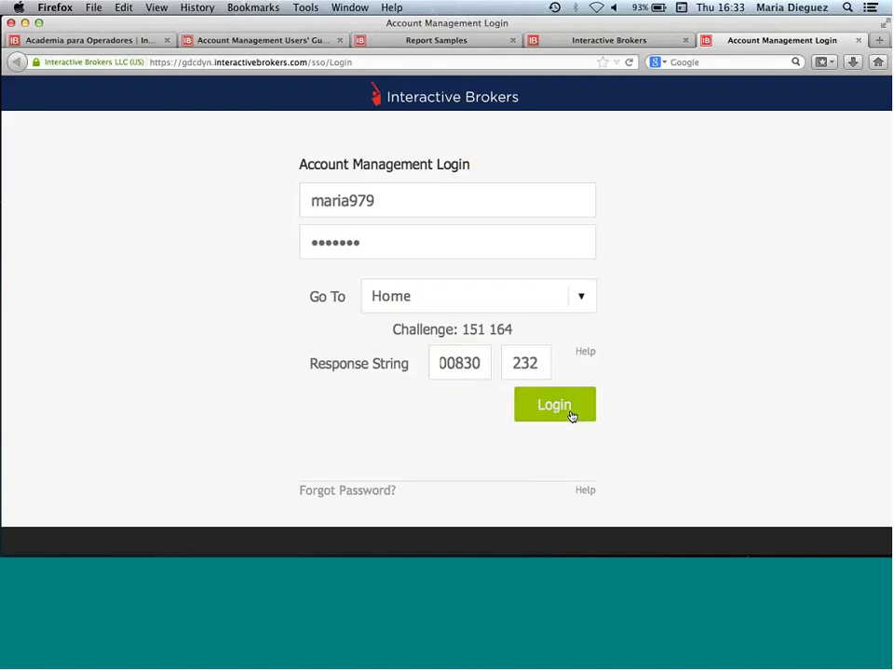
pyautogui.click(571, 416)
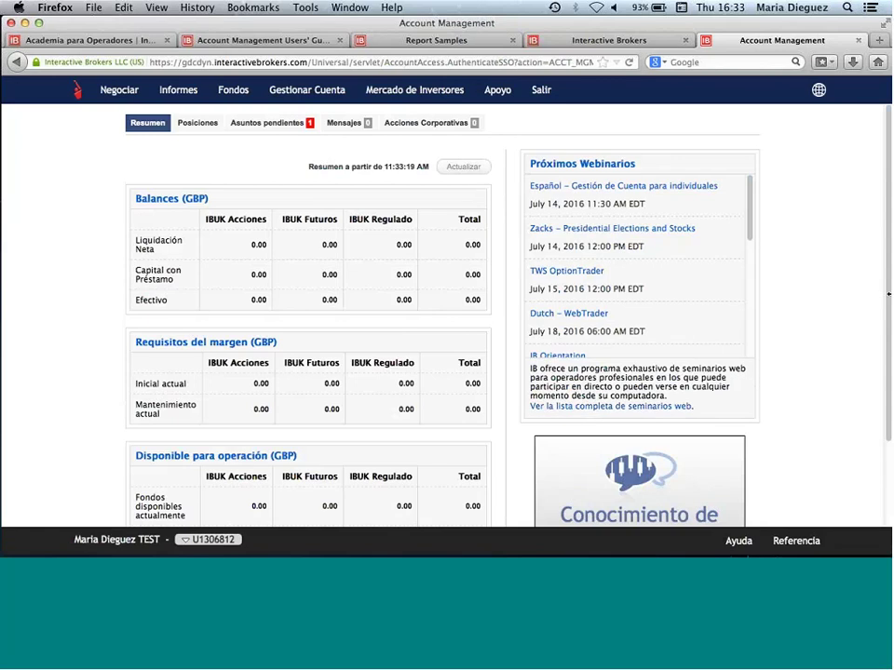
# Step: Look over the Resumen page, then reload the account home page from the IB logo
pyautogui.scroll(-3, 889, 312)
pyautogui.scroll(3, 888, 312)
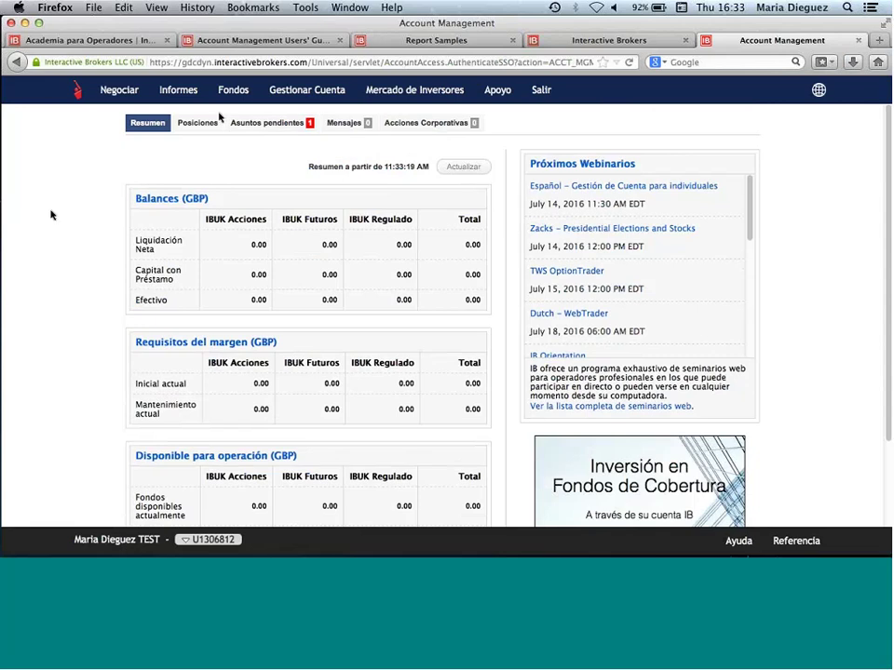
pyautogui.click(76, 97)
# Step: Review the Resumen balances and refresh them with Actualizar to the 16:35:06 figures
pyautogui.scroll(-1, 56, 270)
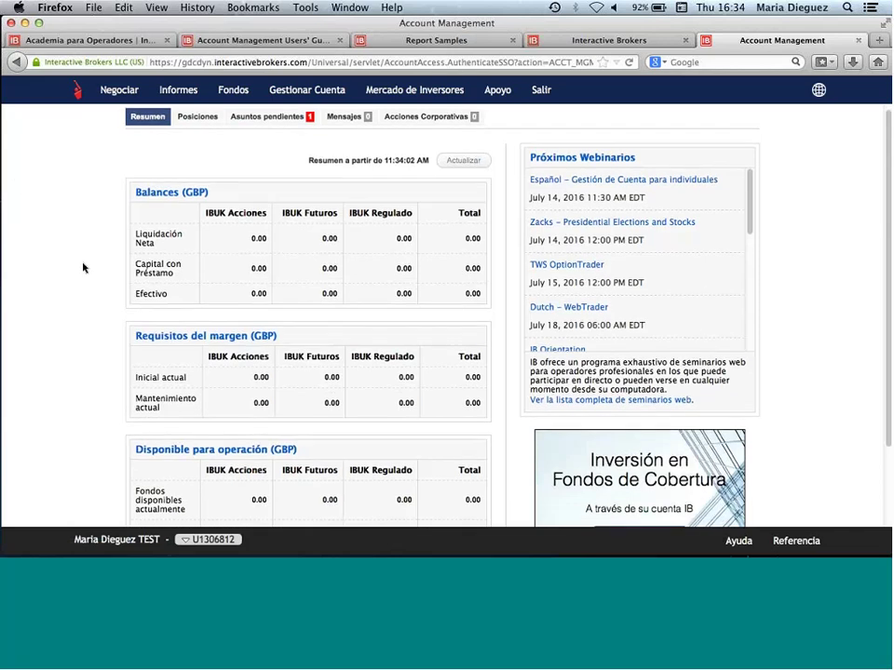
pyautogui.scroll(-1, 43, 289)
pyautogui.scroll(2, 43, 289)
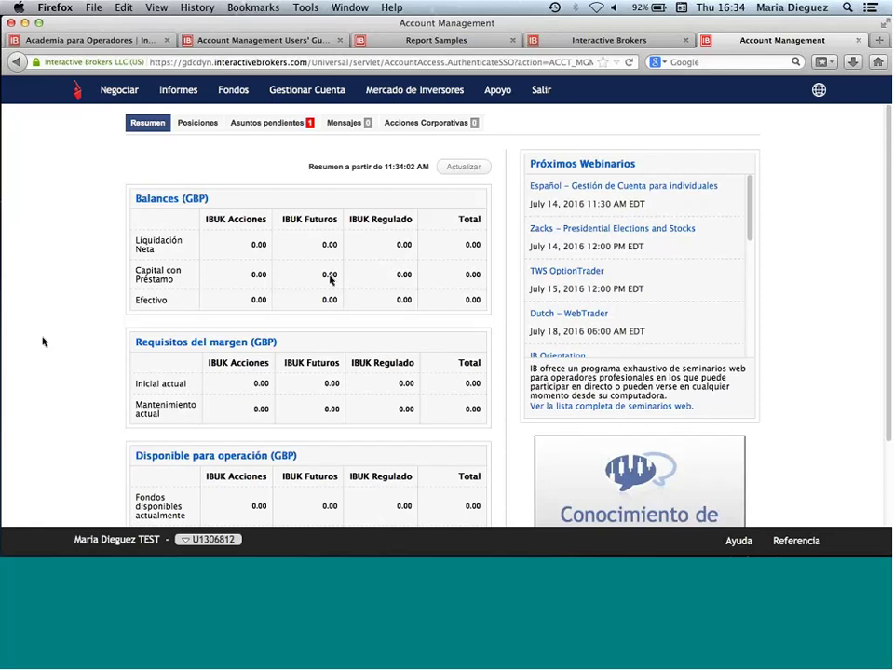
pyautogui.scroll(-2, 44, 339)
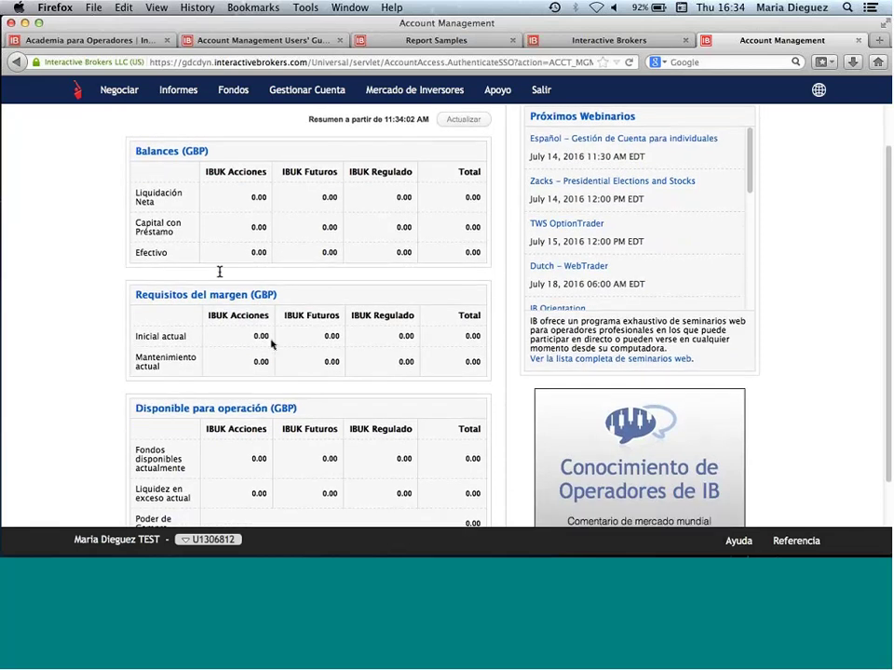
pyautogui.scroll(-2, 71, 405)
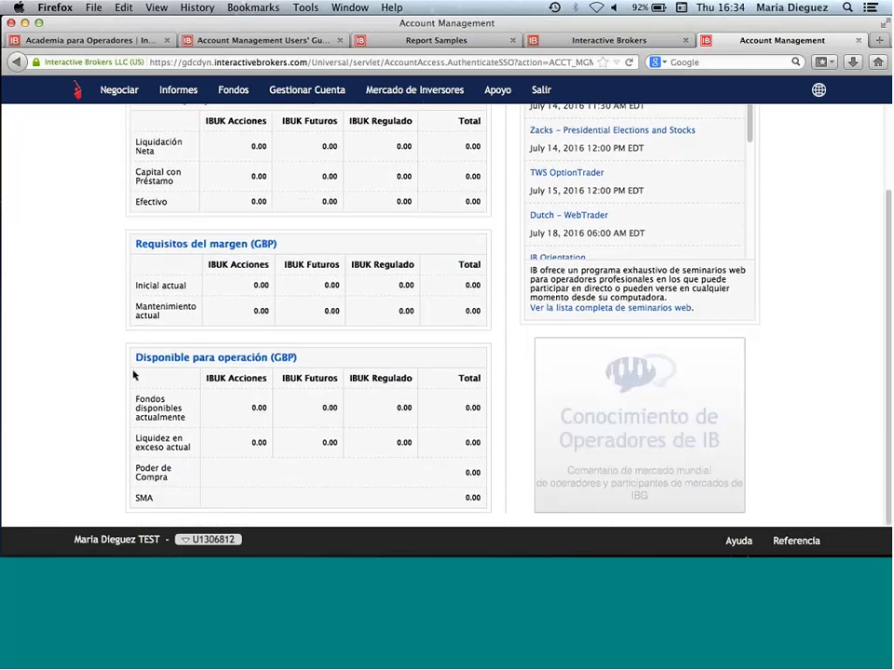
pyautogui.scroll(4, 30, 393)
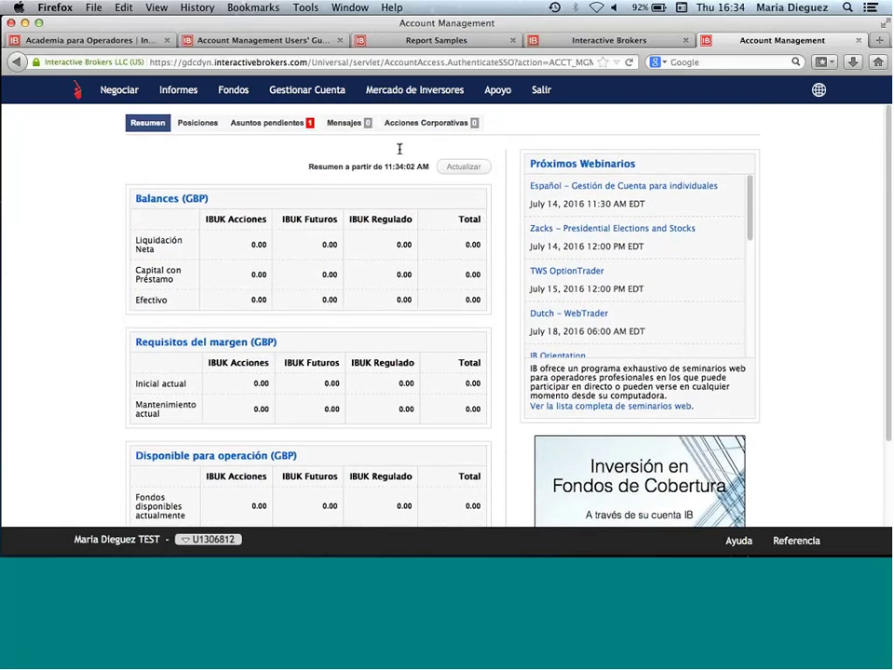
pyautogui.click(453, 168)
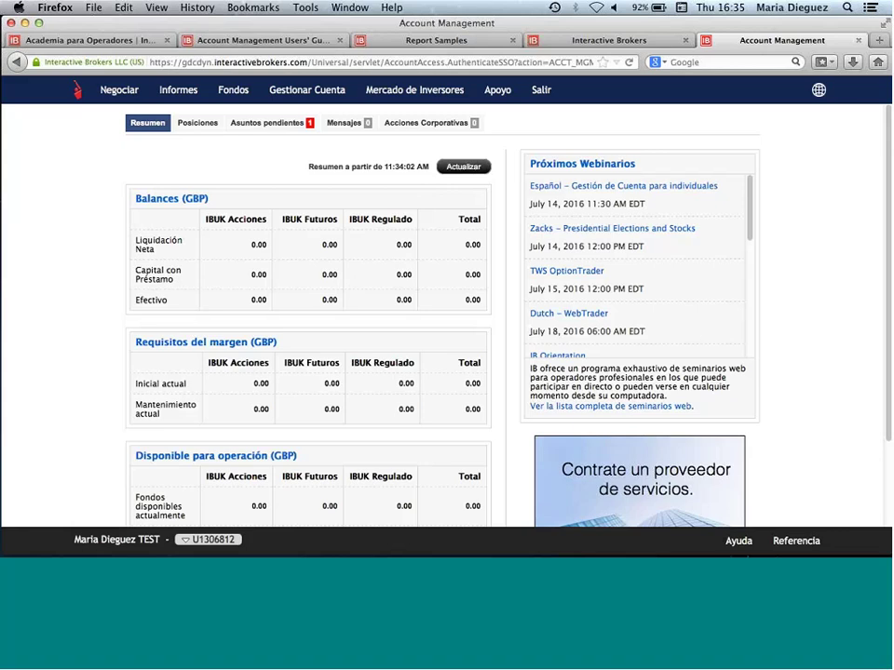
pyautogui.click(470, 166)
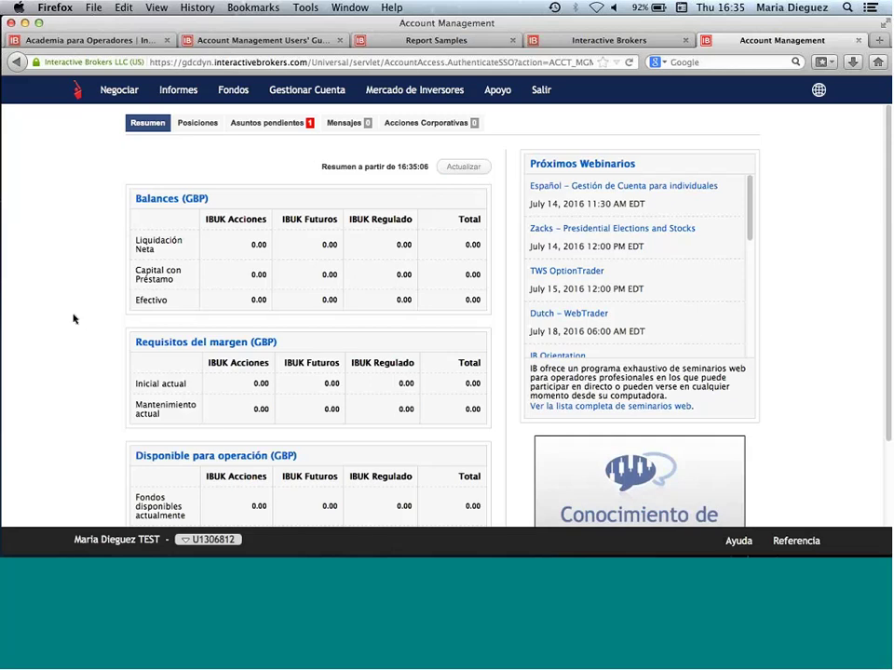
pyautogui.scroll(-1, 74, 319)
pyautogui.scroll(1, 131, 236)
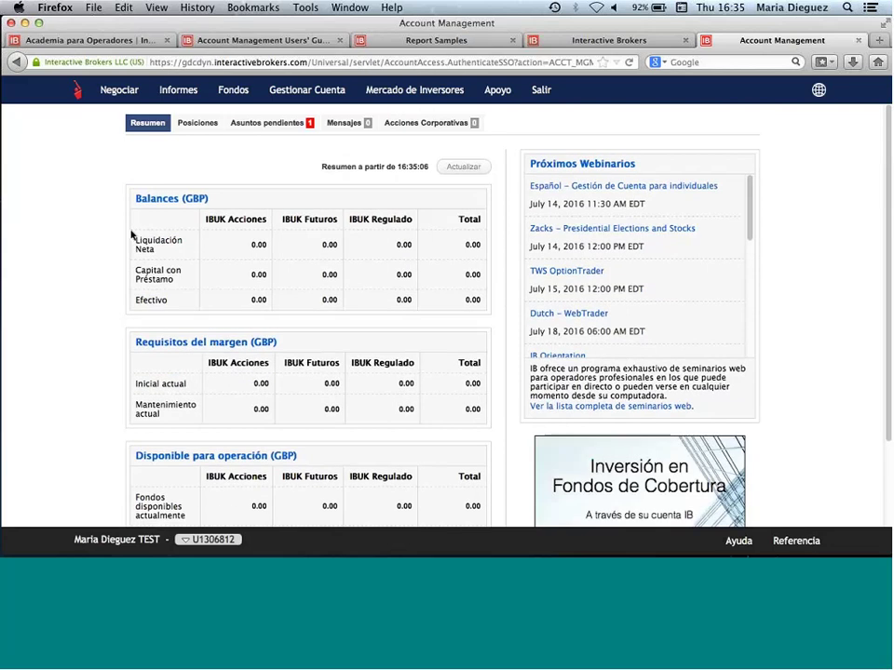
# Step: Check the cash positions under Posiciones, then list the pending WIRE deposit under Asuntos pendientes
pyautogui.click(198, 122)
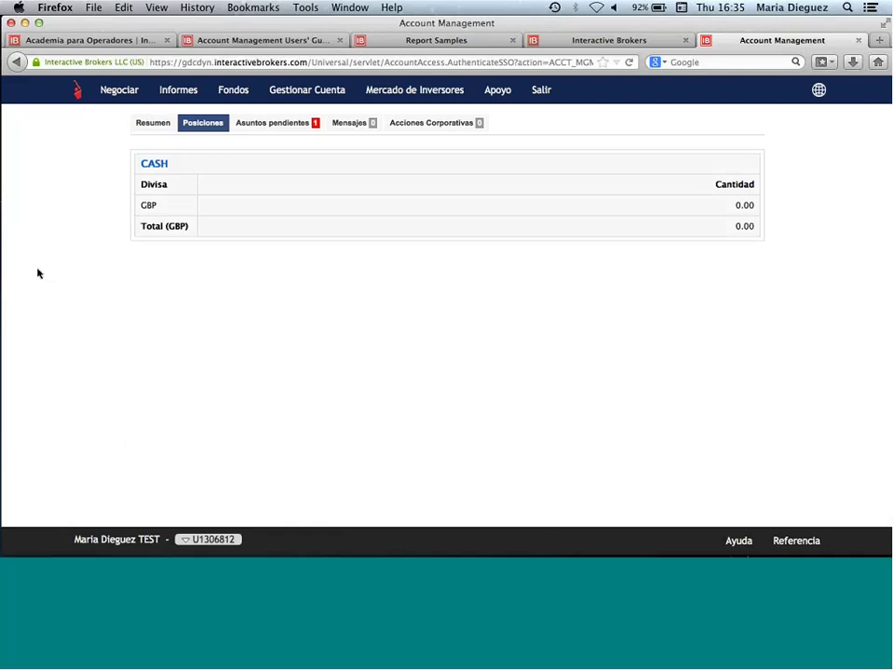
pyautogui.click(262, 127)
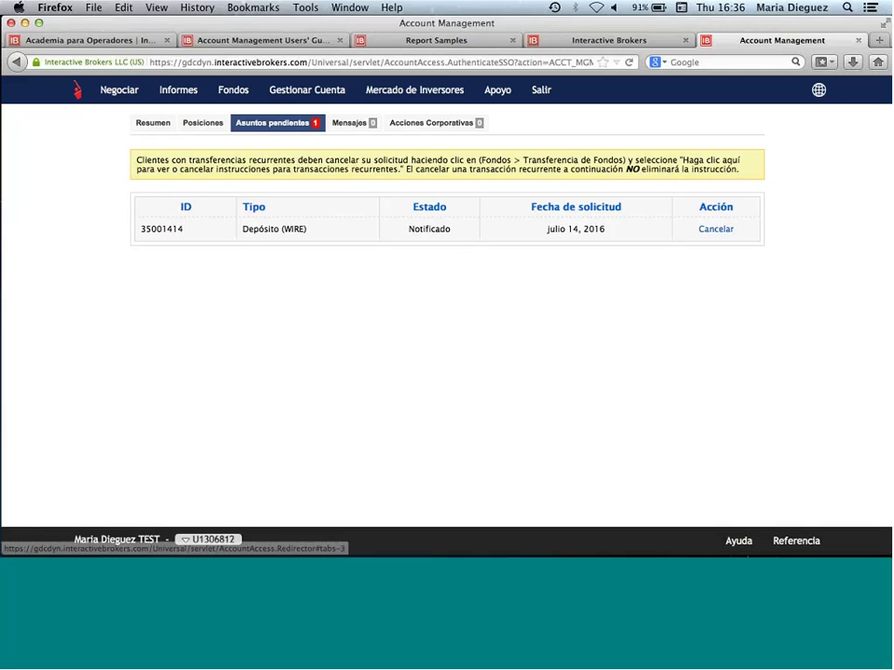
# Step: Show the Mensajes tab, confirming there are no account messages
pyautogui.click(354, 123)
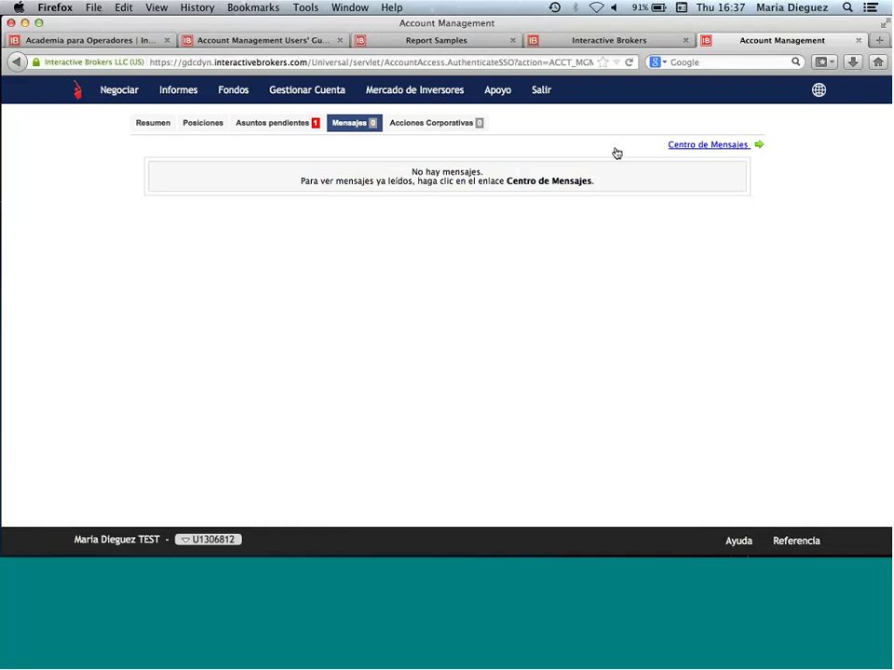
# Step: Show the Acciones Corporativas tab, confirming no unread corporate actions
pyautogui.click(425, 129)
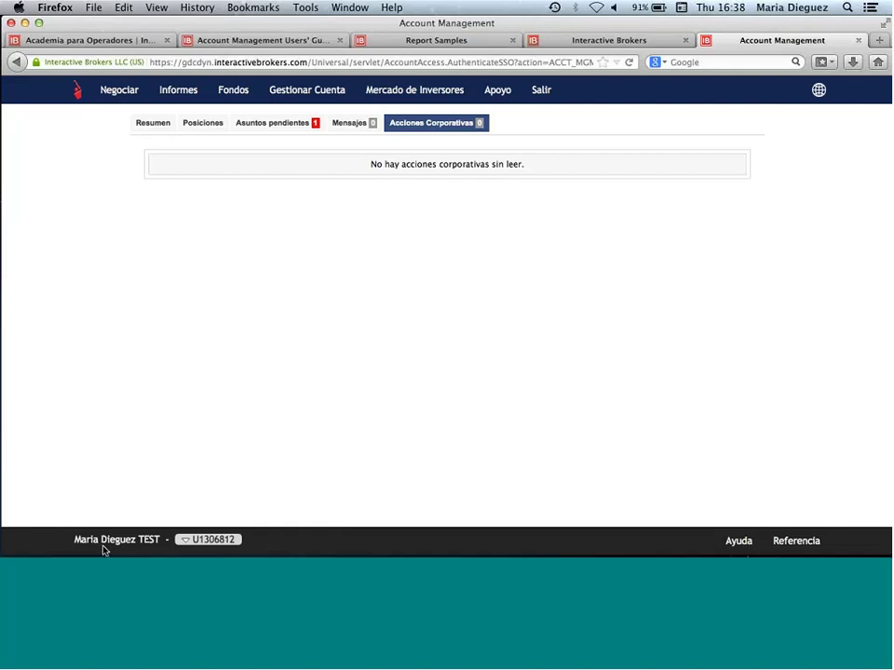
# Step: Open the footer account picker and switch Mostrar por from ID to Alias
pyautogui.click(185, 541)
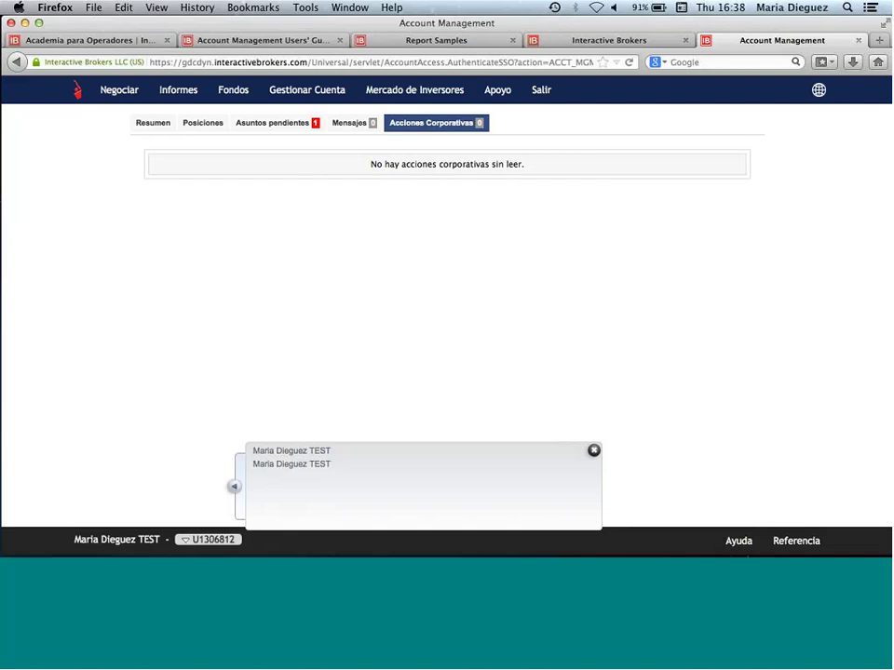
pyautogui.click(234, 487)
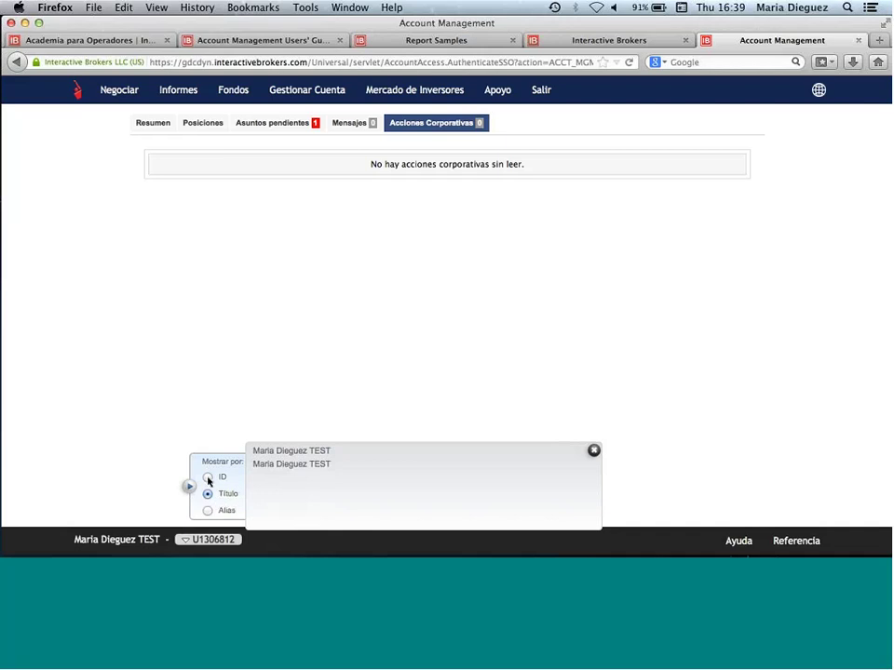
pyautogui.click(210, 478)
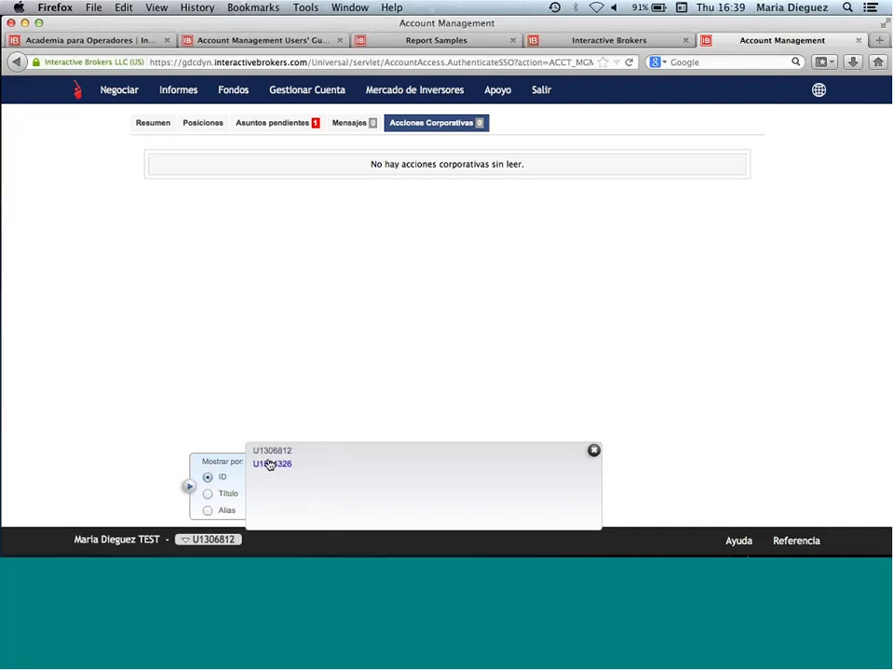
pyautogui.click(208, 512)
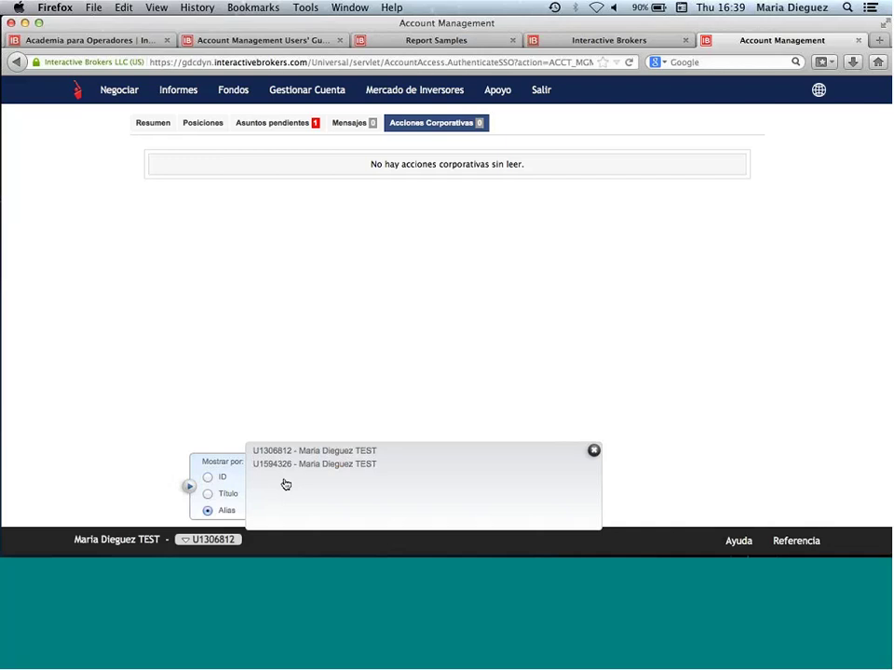
pyautogui.click(594, 451)
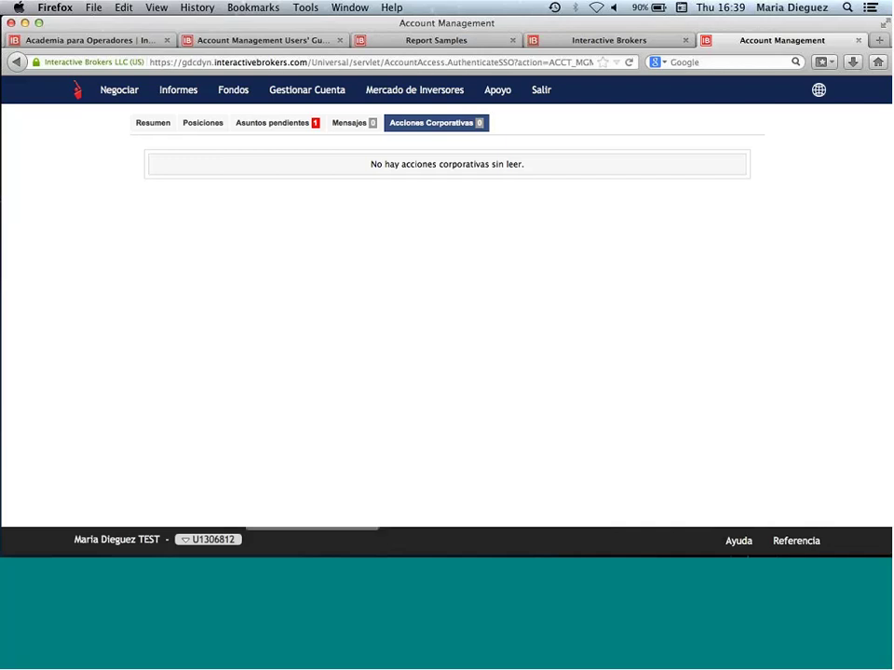
pyautogui.click(736, 542)
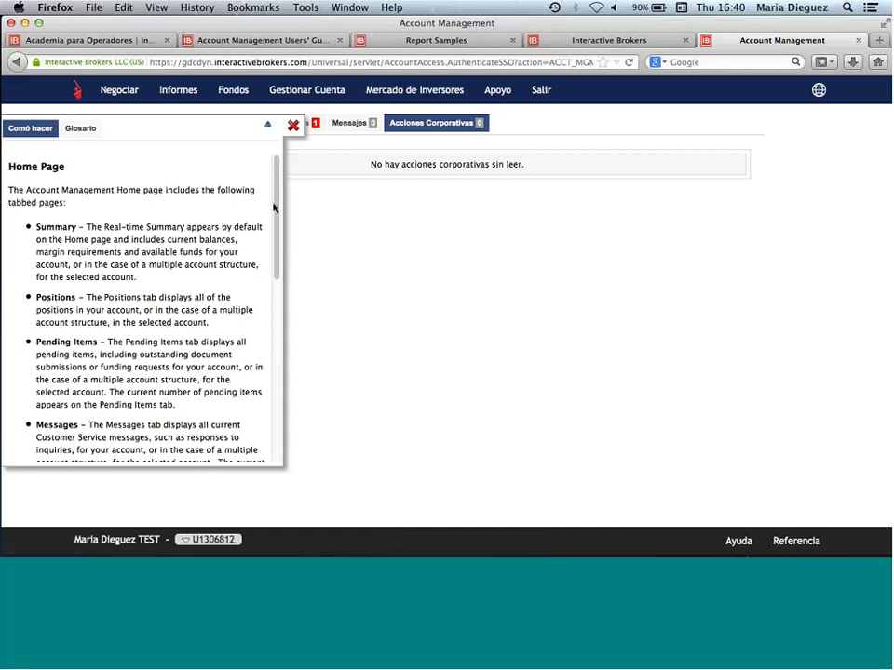
pyautogui.scroll(-1, 278, 207)
pyautogui.moveTo(276, 213); pyautogui.dragTo(276, 296)
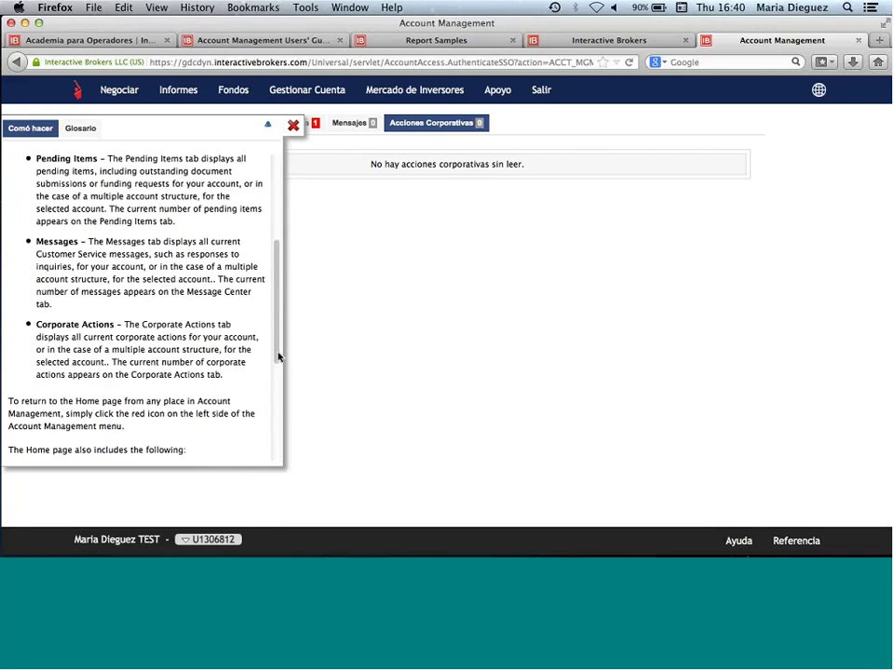
pyautogui.moveTo(277, 355); pyautogui.dragTo(277, 467)
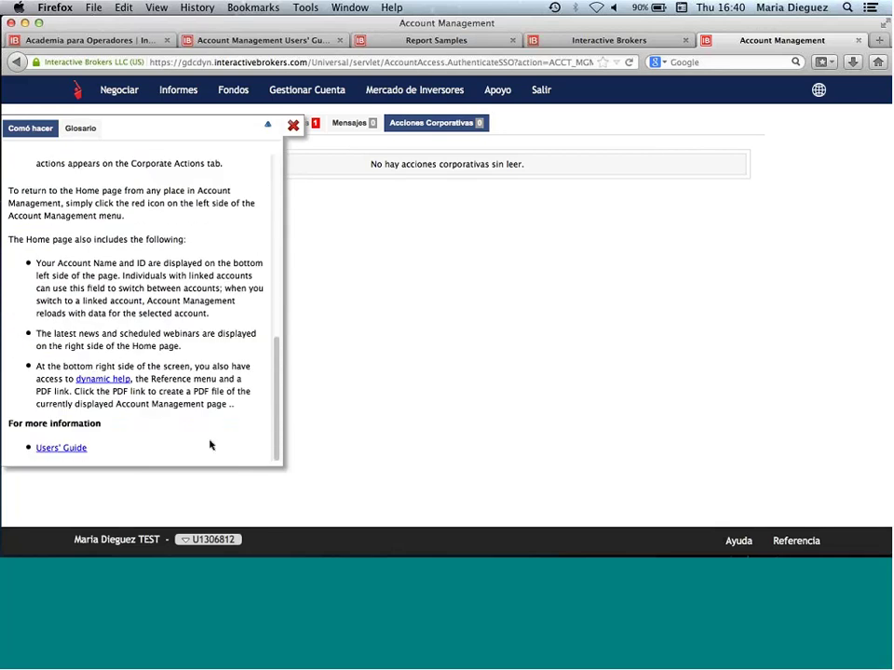
pyautogui.moveTo(279, 424); pyautogui.dragTo(277, 223)
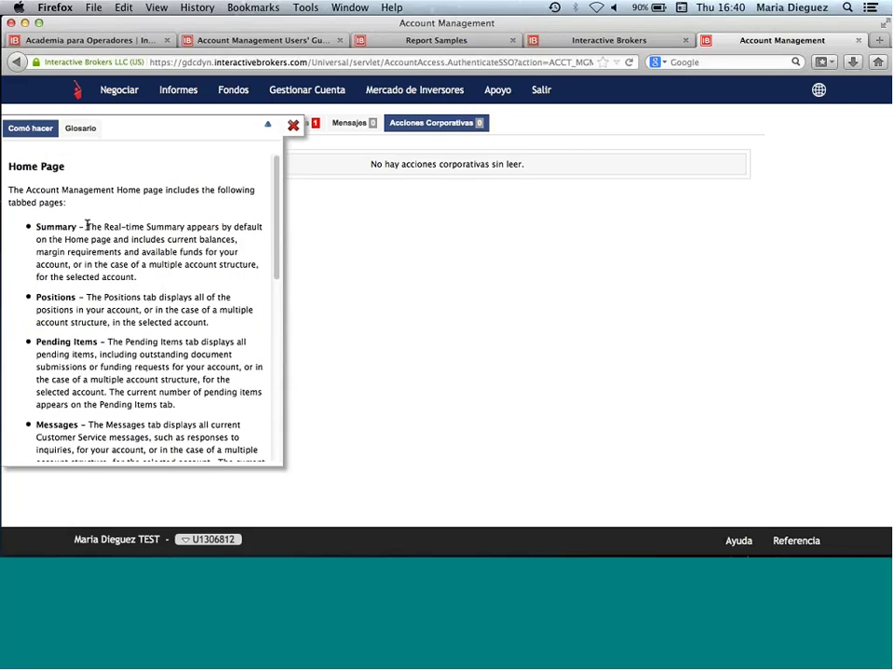
pyautogui.moveTo(87, 226); pyautogui.dragTo(149, 278)
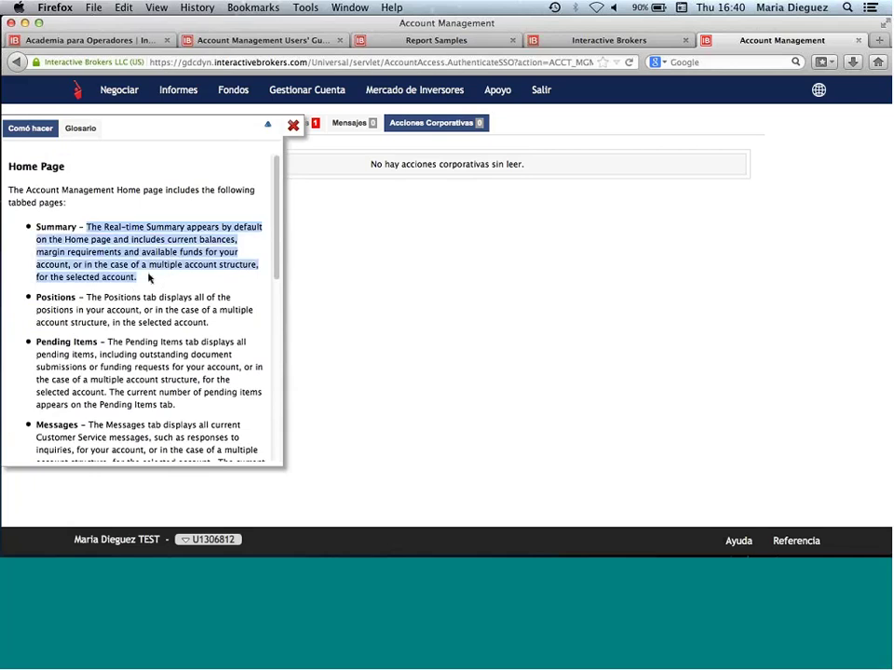
pyautogui.click(167, 205)
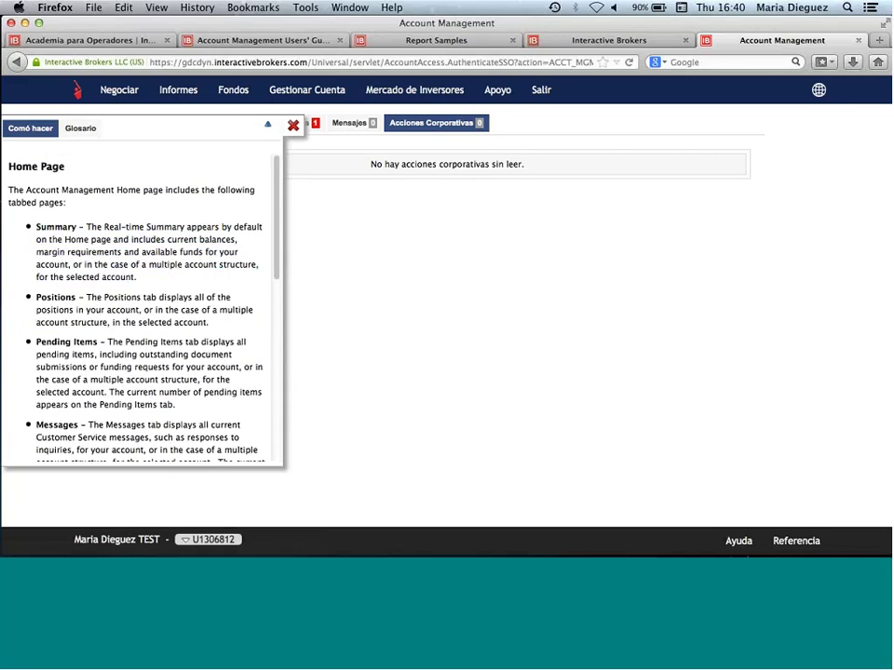
pyautogui.click(293, 126)
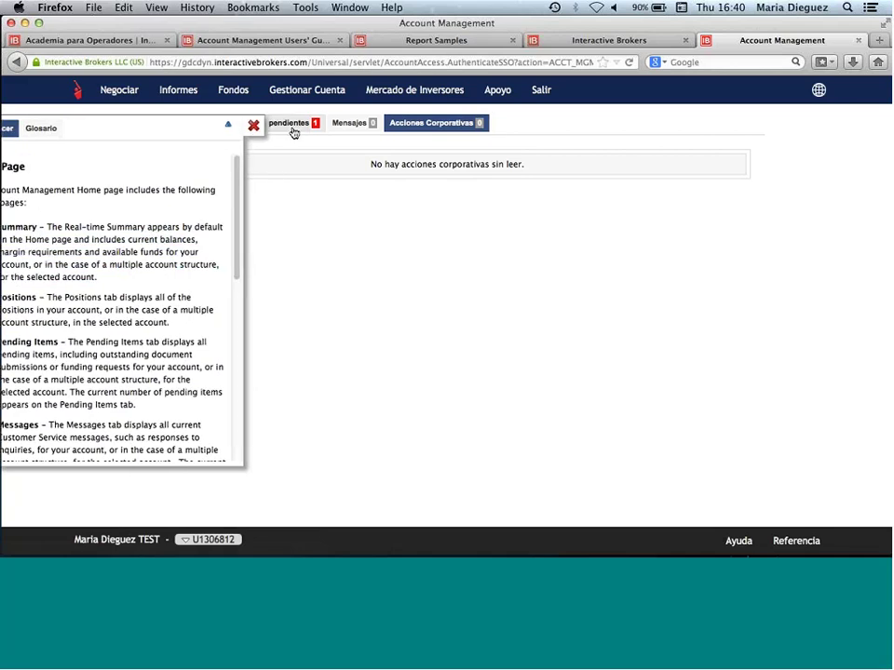
# Step: Open Referencia in its own window, widen it to the screen edge, and browse the how-to topics
pyautogui.click(806, 540)
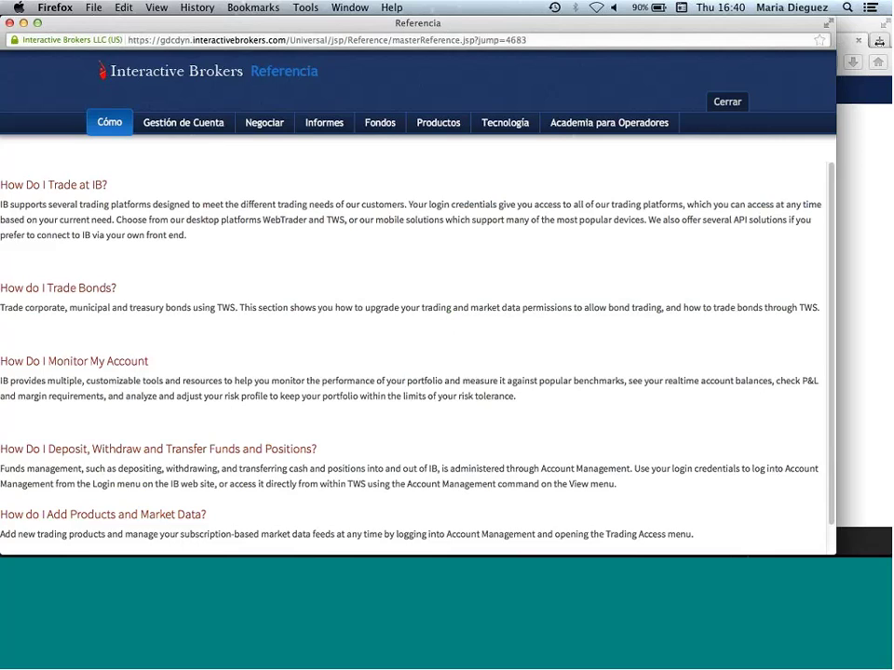
pyautogui.moveTo(837, 44); pyautogui.dragTo(890, 43)
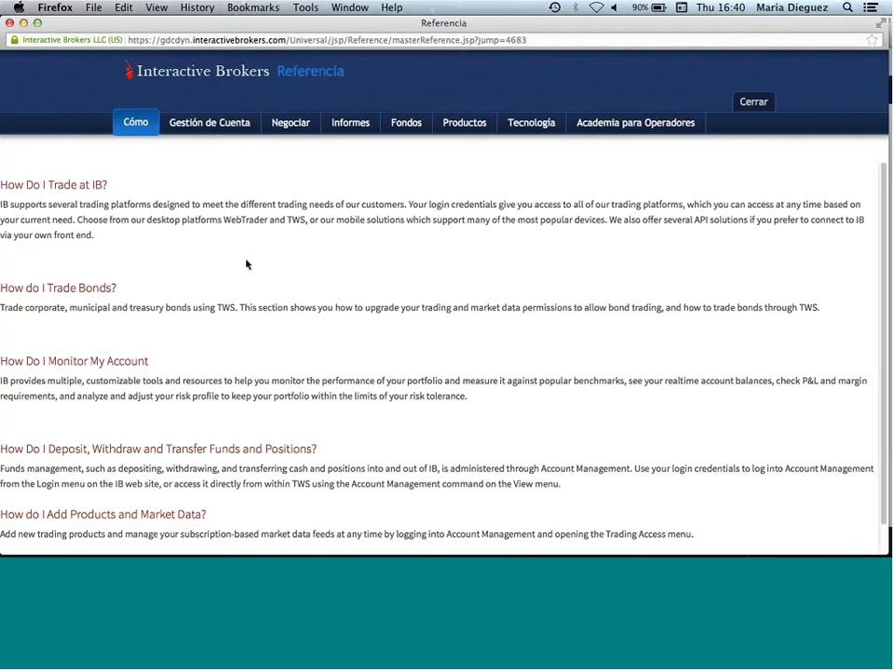
pyautogui.scroll(-1, 247, 264)
pyautogui.scroll(1, 246, 264)
pyautogui.scroll(-2, 173, 239)
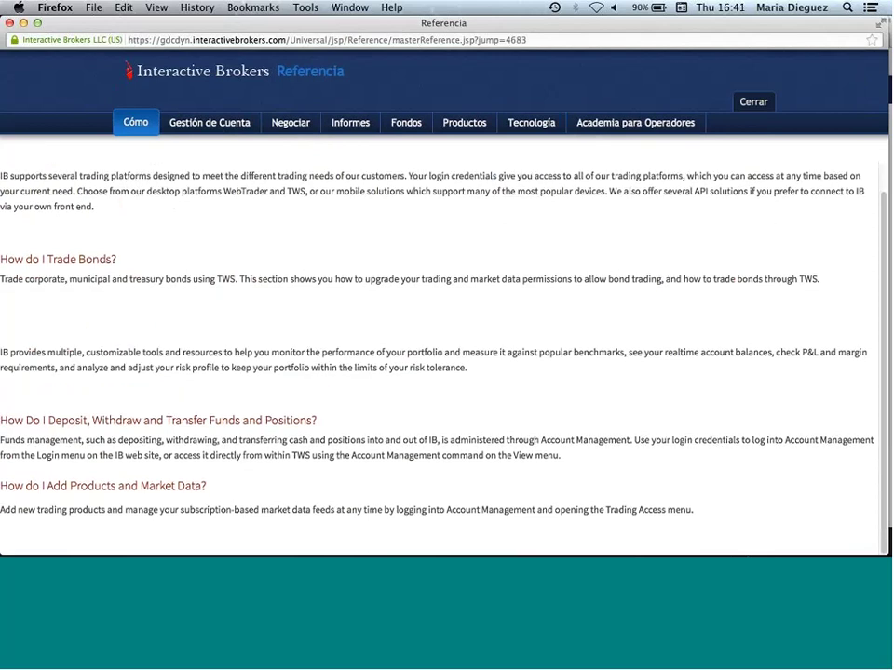
# Step: Close the Reference window and return to the account summary home page
pyautogui.click(10, 23)
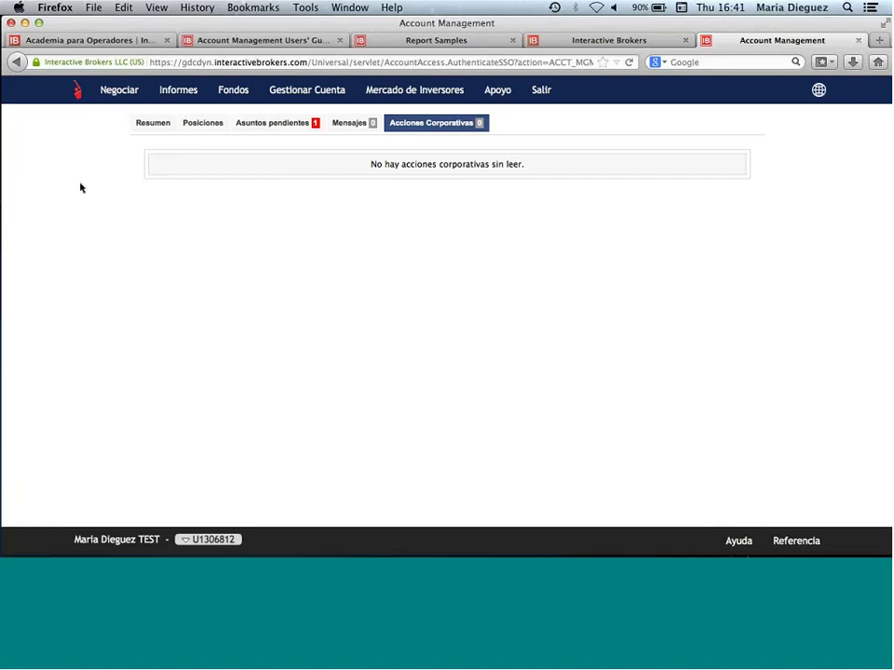
pyautogui.moveTo(110, 98)
pyautogui.click(69, 86)
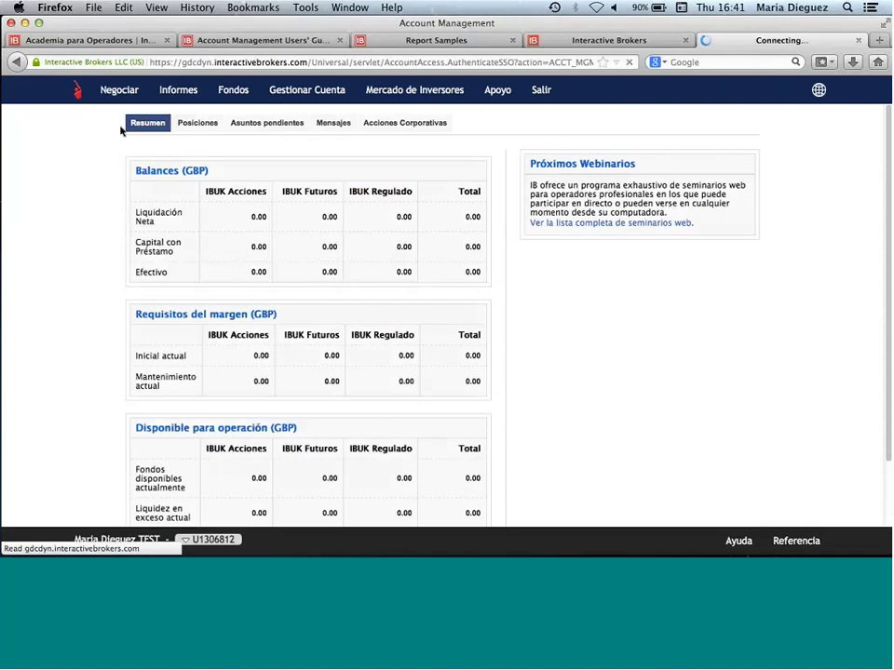
# Step: Choose QuickTrade from the Negociar menu
pyautogui.moveTo(119, 93)
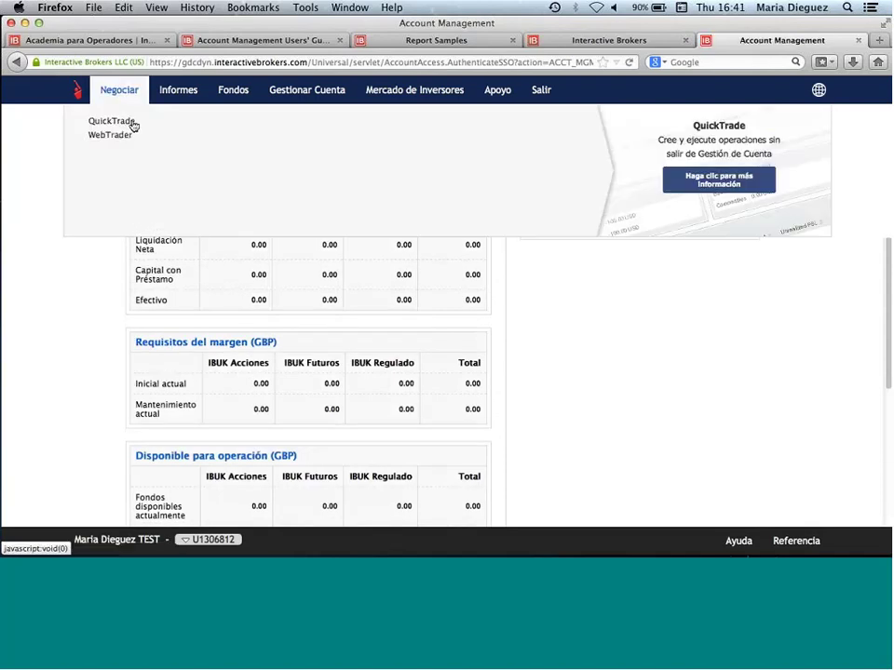
pyautogui.click(130, 123)
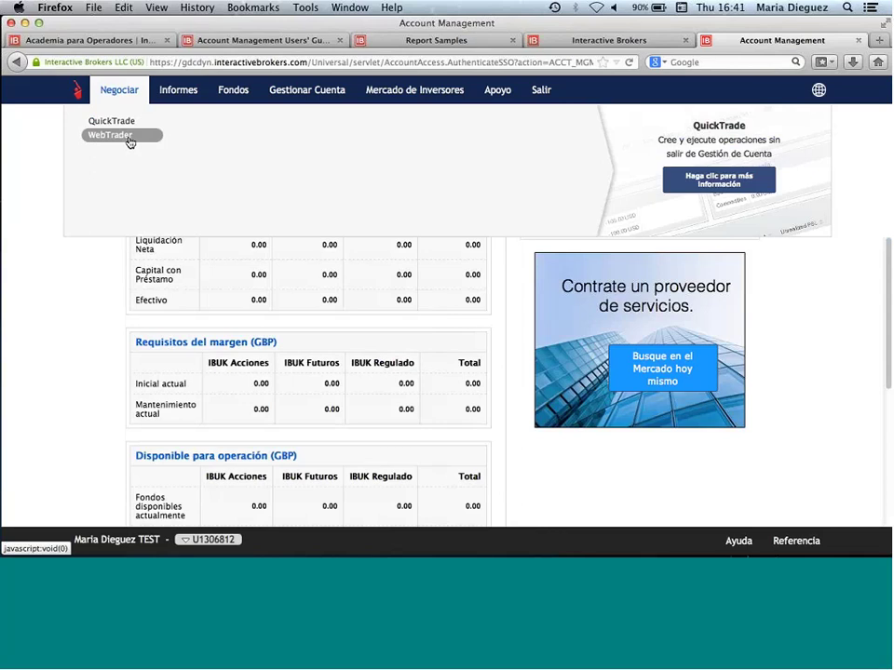
pyautogui.click(129, 142)
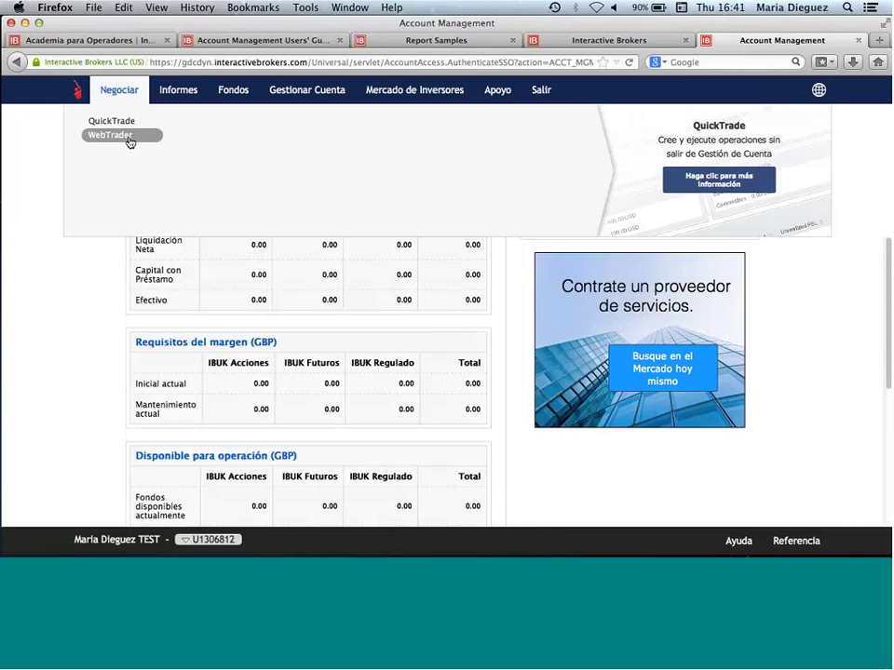
# Step: Launch QuickTrade, review its Tipo de Orden list keeping LMT, then go back to the main page
pyautogui.click(120, 121)
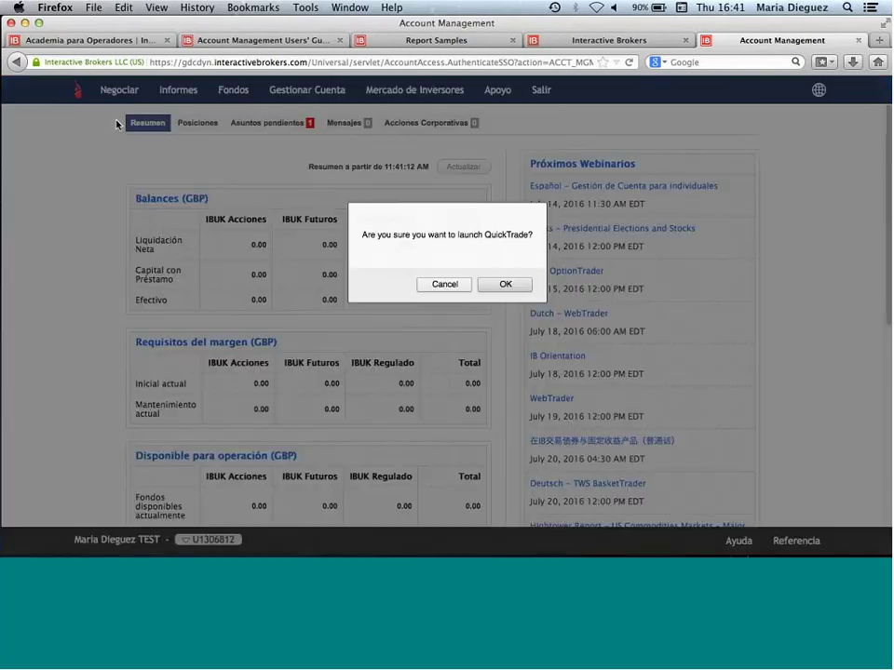
pyautogui.click(505, 284)
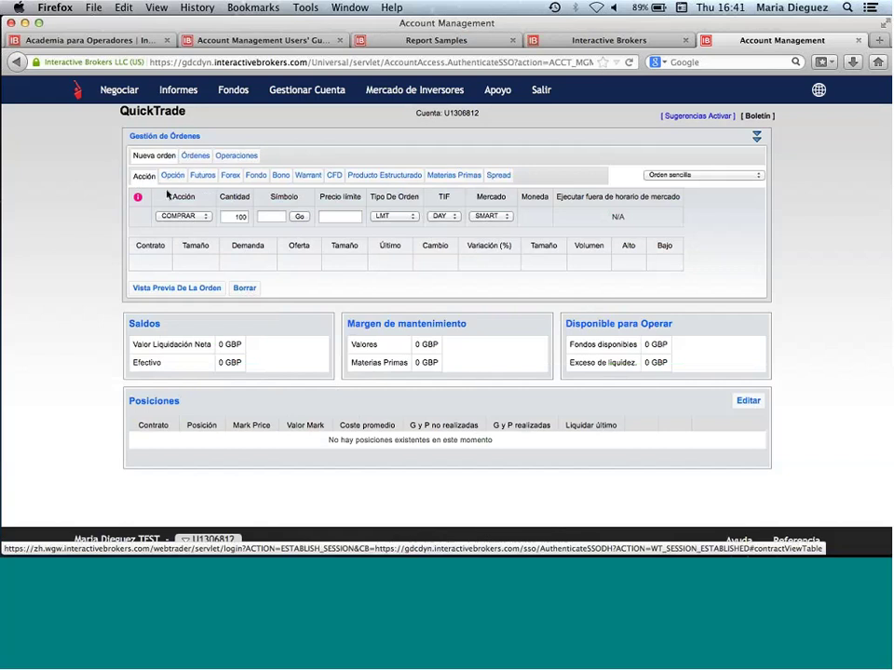
pyautogui.click(400, 216)
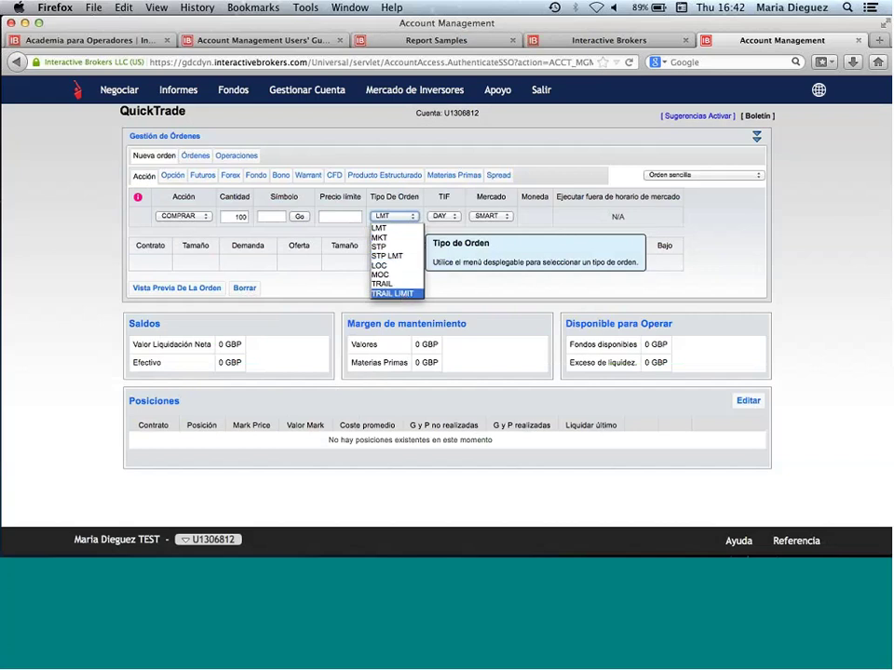
pyautogui.click(43, 153)
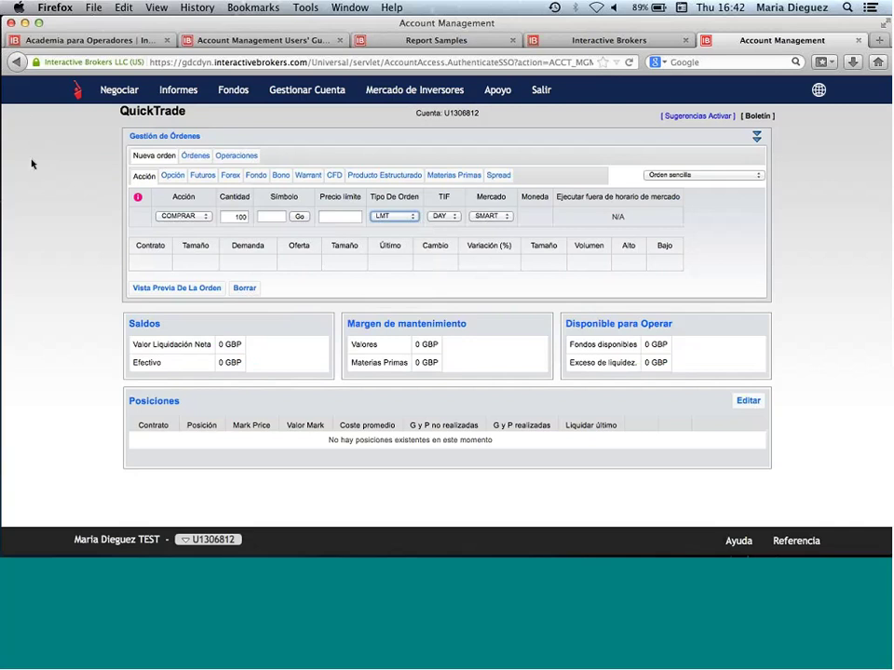
pyautogui.click(17, 63)
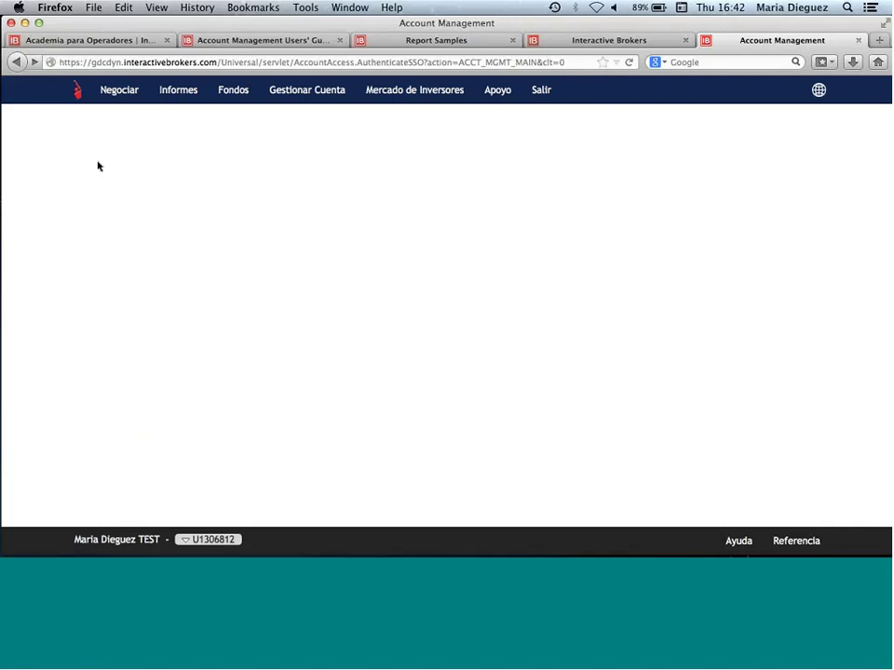
# Step: Go to Informes > Actividad > Extractos to reach the statements page
pyautogui.moveTo(113, 98)
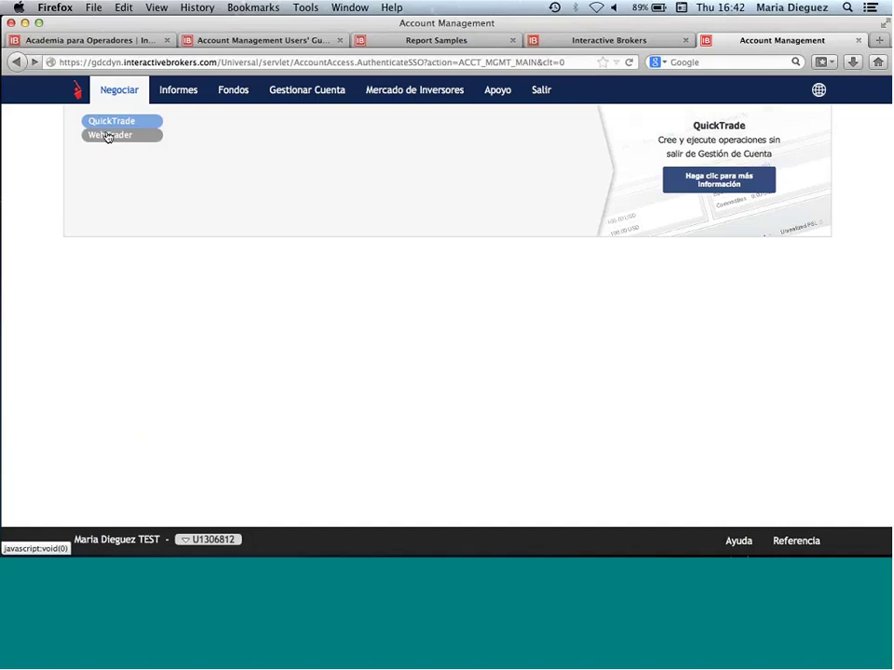
pyautogui.moveTo(178, 92)
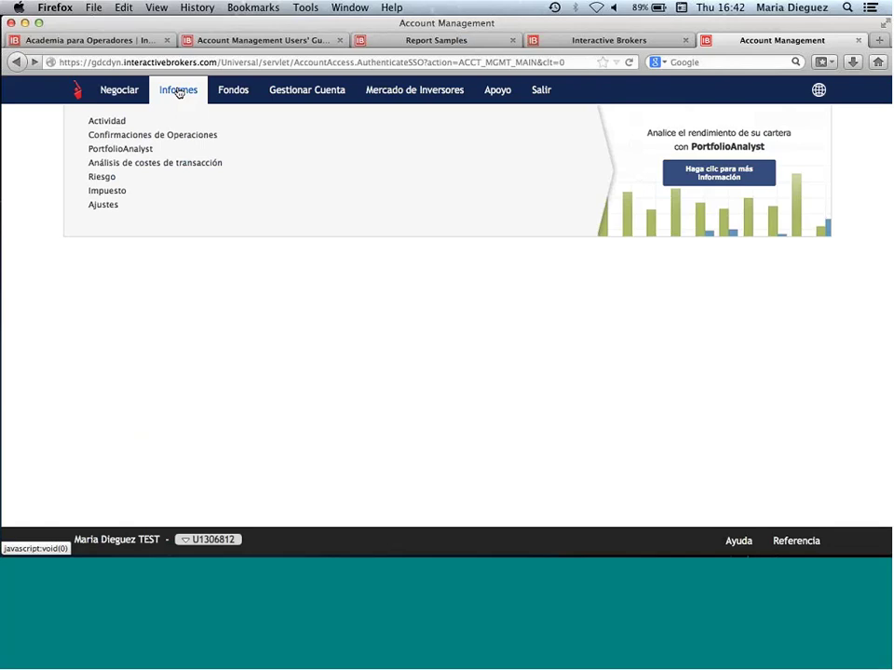
pyautogui.click(136, 124)
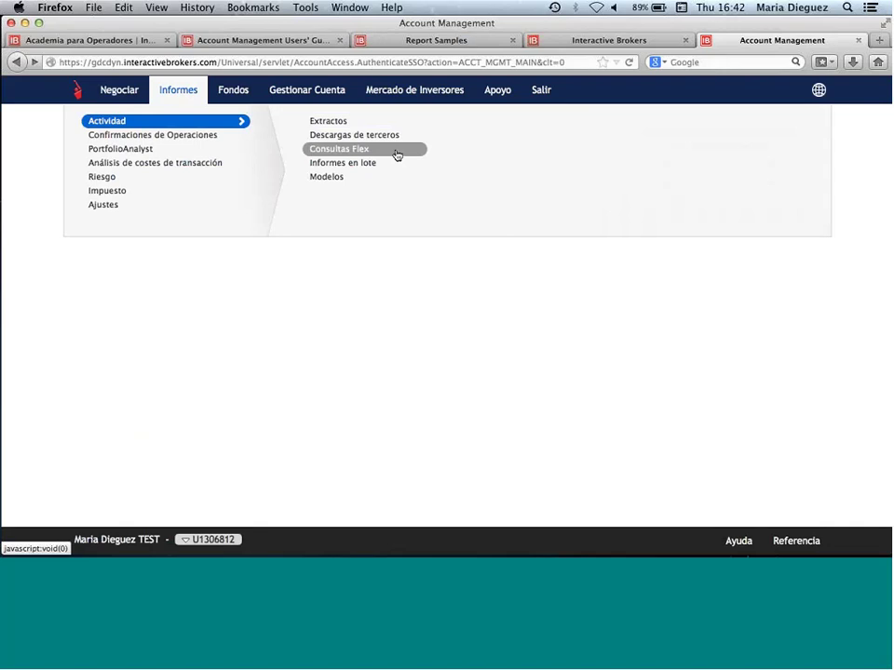
pyautogui.click(345, 122)
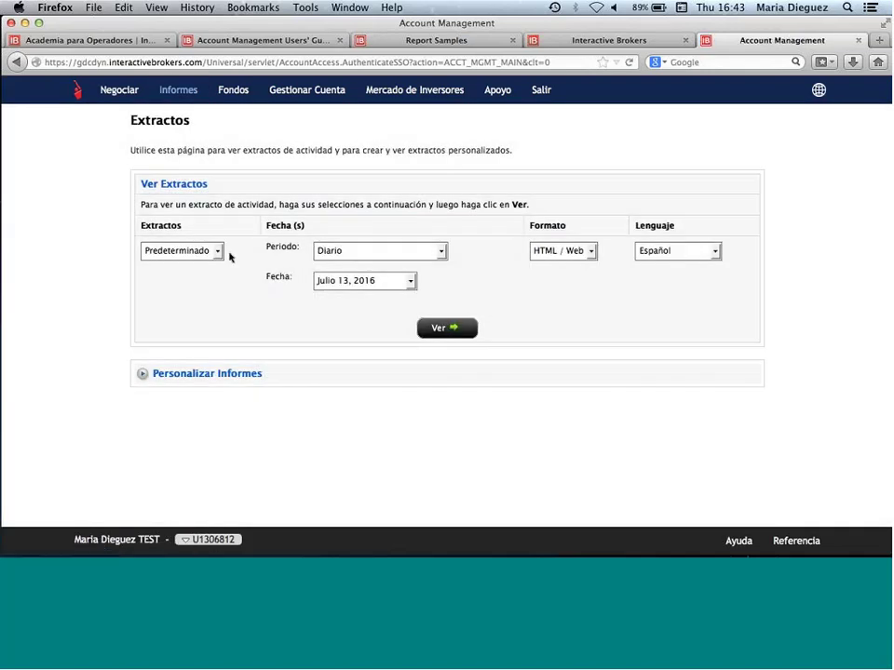
# Step: Set the statement type to Resumen MTM
pyautogui.click(217, 253)
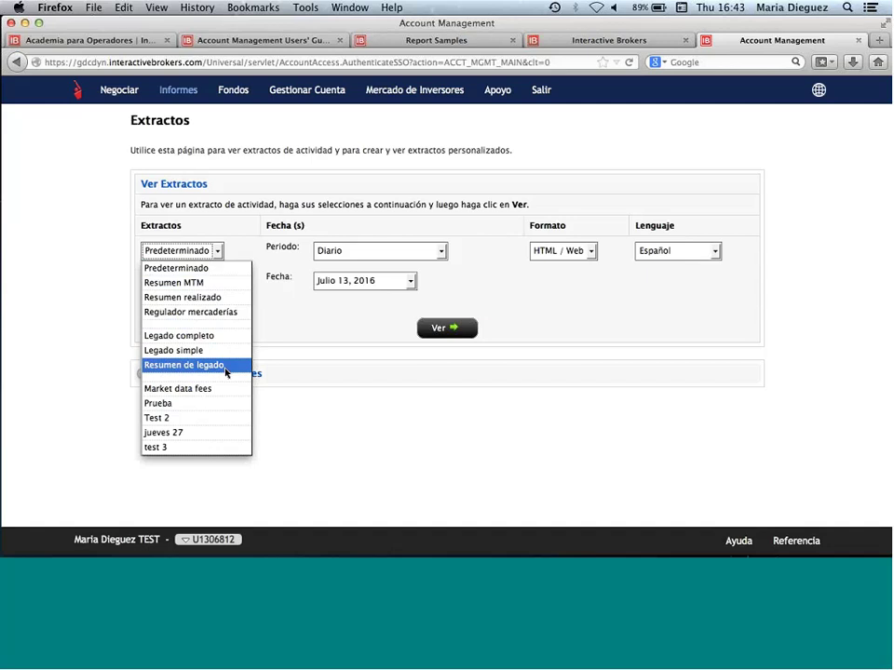
pyautogui.click(199, 270)
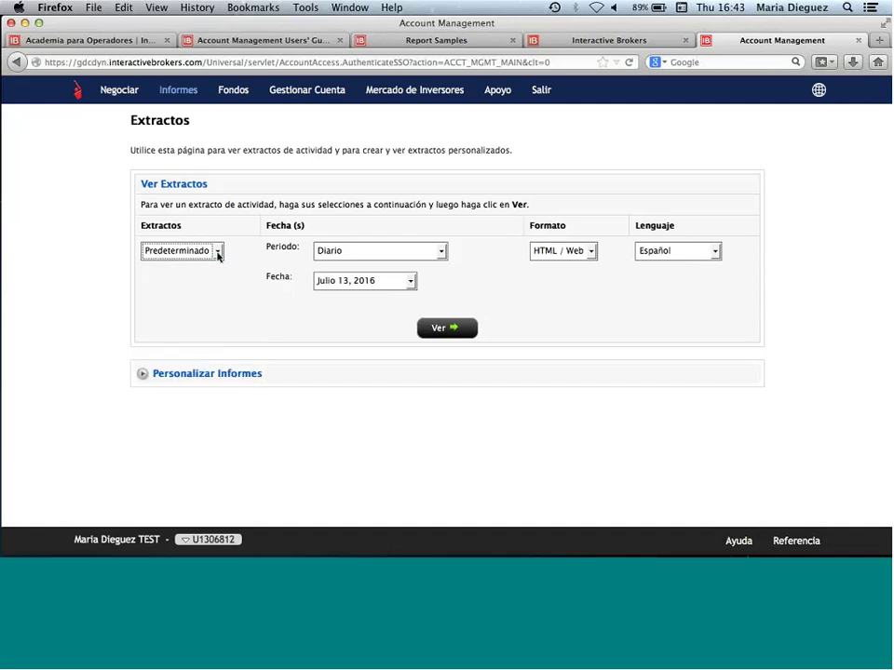
pyautogui.click(218, 252)
pyautogui.click(195, 283)
# Step: Review the period and date lists, keeping Diario and Julio 13, 2016
pyautogui.click(442, 251)
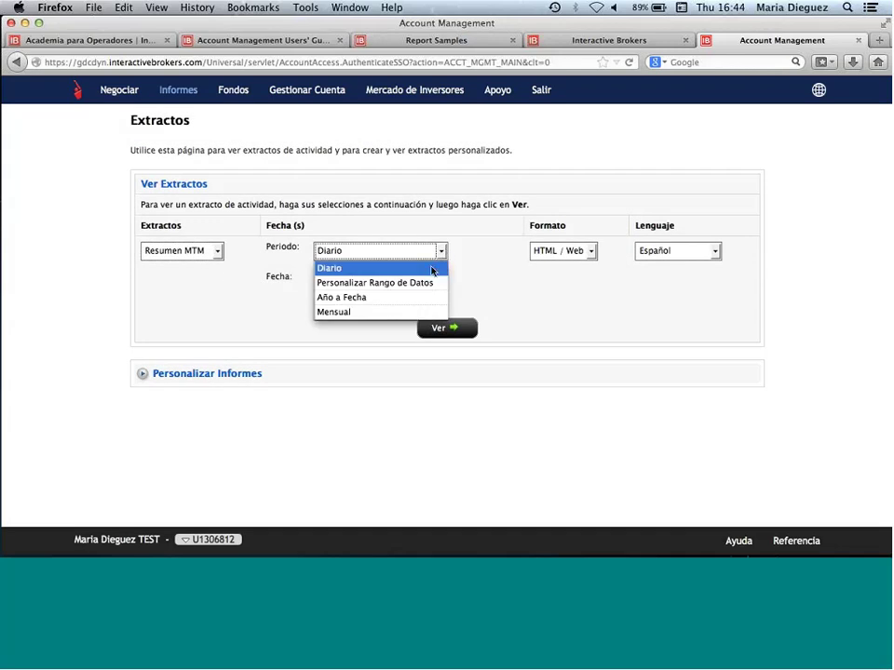
pyautogui.click(431, 269)
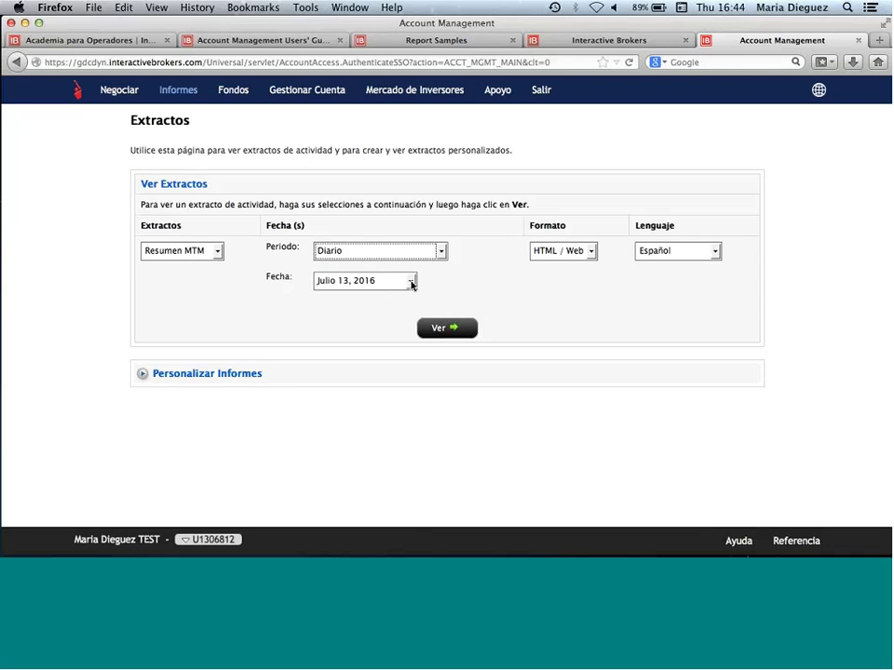
pyautogui.click(410, 281)
pyautogui.moveTo(416, 299); pyautogui.dragTo(415, 553)
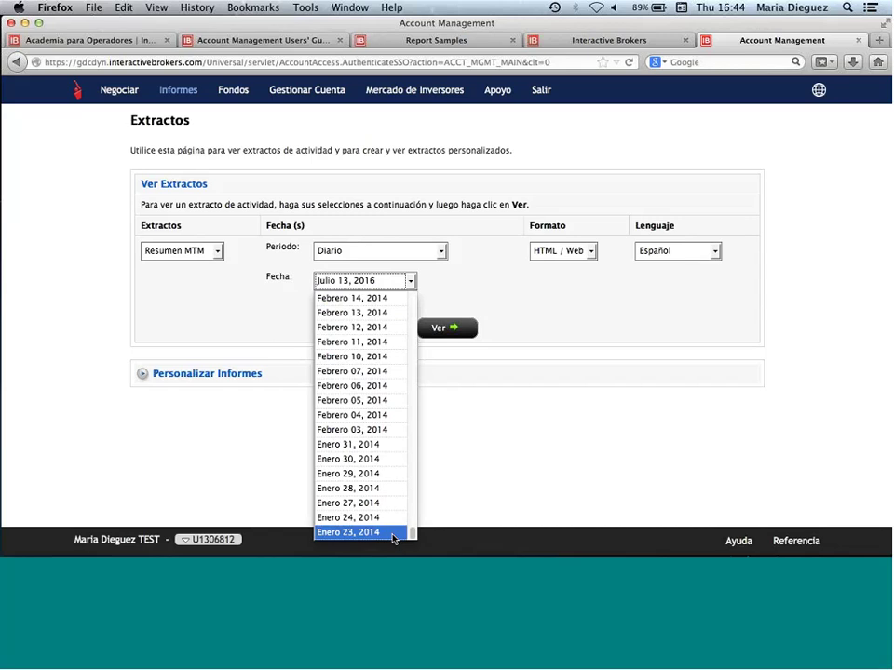
pyautogui.click(210, 313)
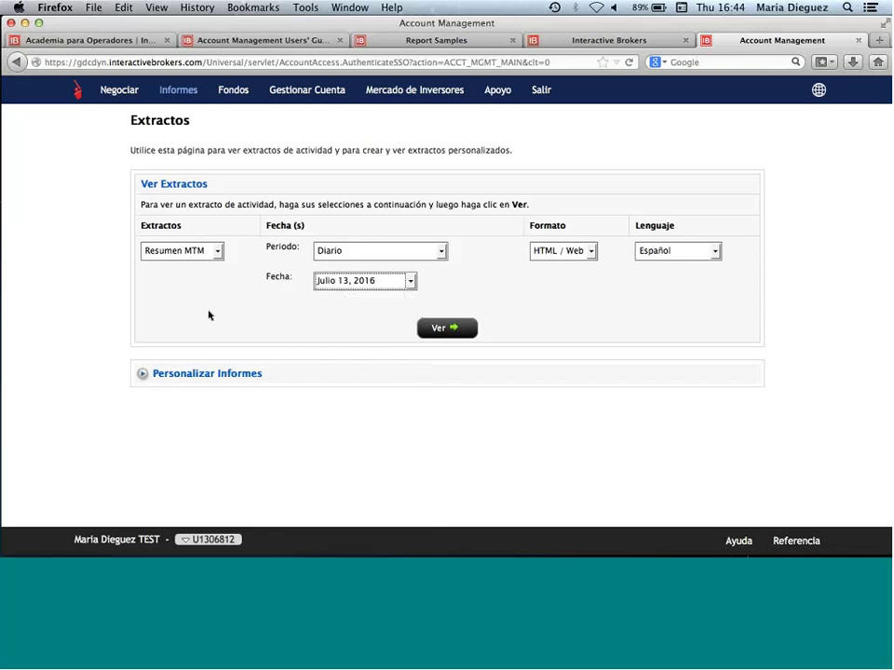
pyautogui.click(440, 251)
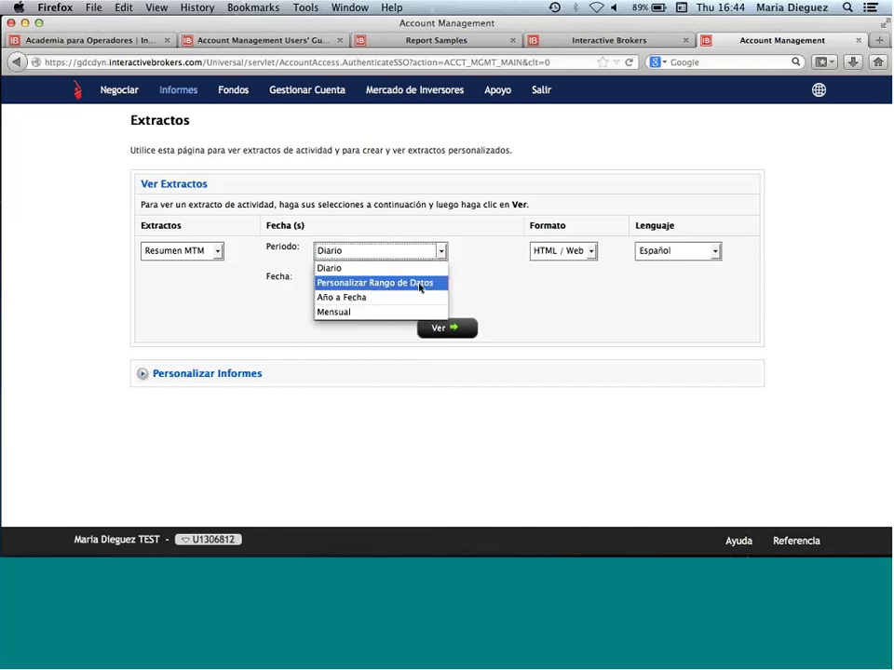
# Step: Try the Personalizar Rango de Datos period and browse its end dates without changing them
pyautogui.click(420, 284)
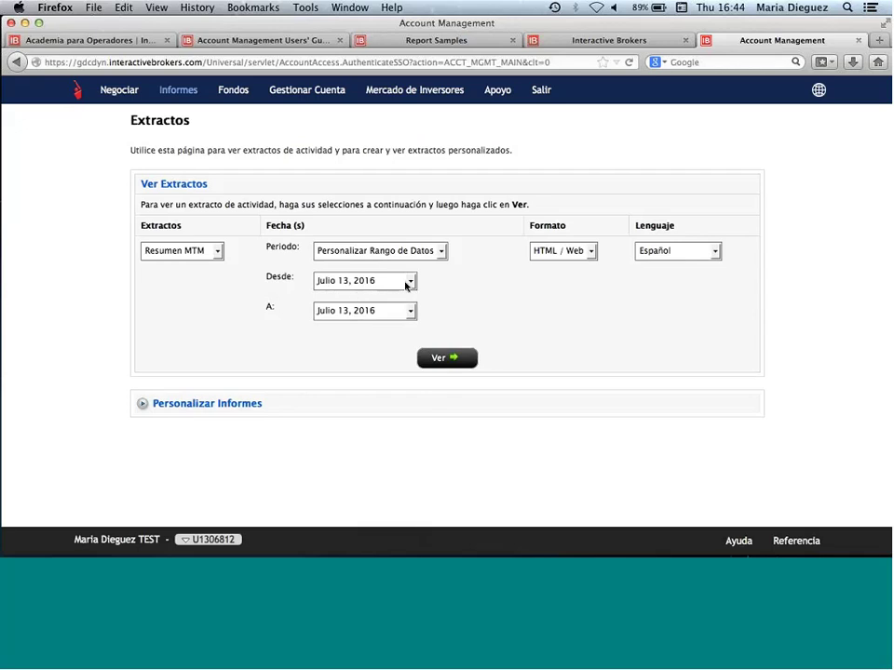
pyautogui.click(410, 311)
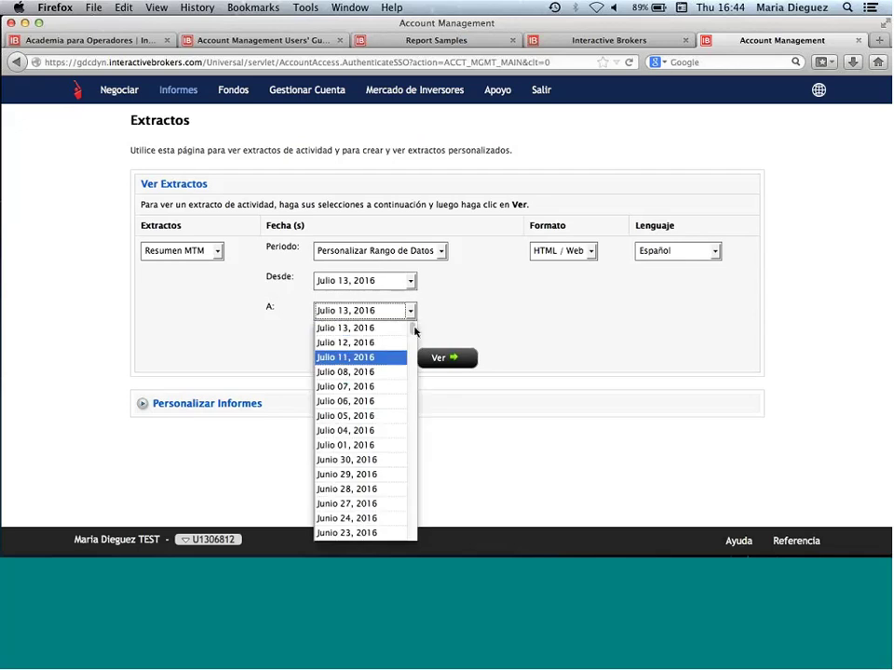
pyautogui.scroll(-10, 412, 336)
pyautogui.moveTo(413, 357); pyautogui.dragTo(385, 540)
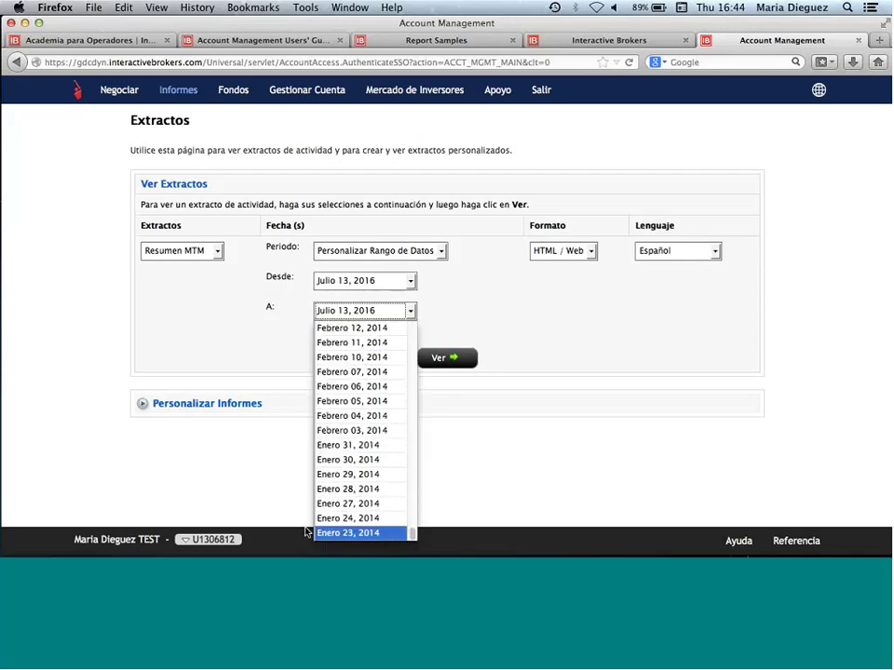
pyautogui.click(237, 346)
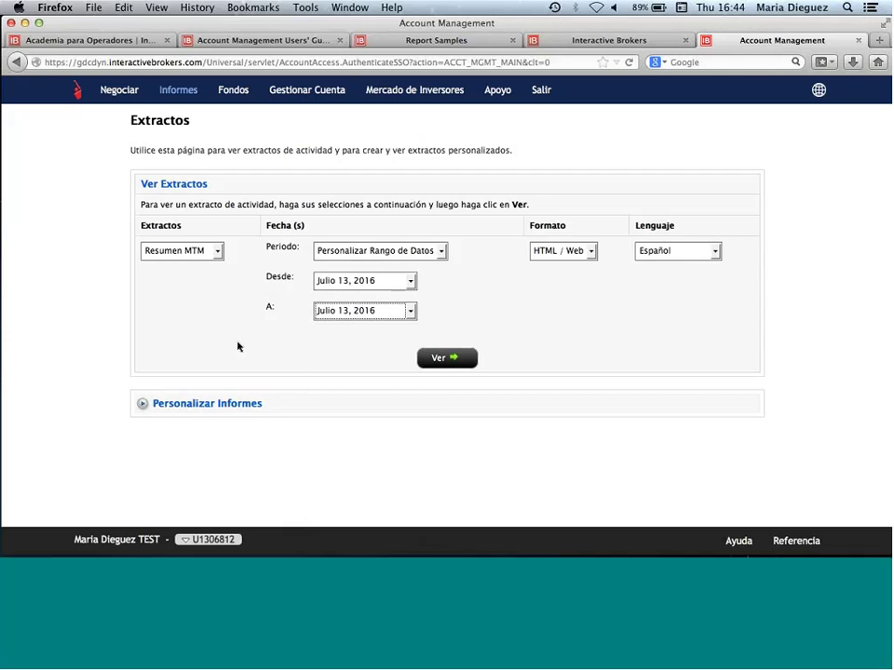
# Step: Switch the period to Año a Fecha, then to Mensual, and browse the available months
pyautogui.click(441, 252)
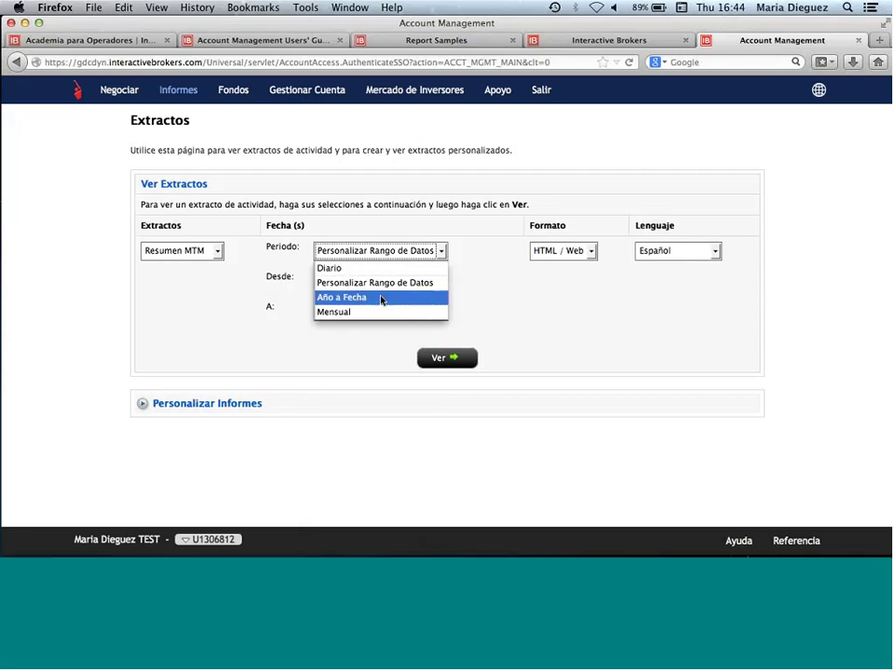
pyautogui.click(380, 298)
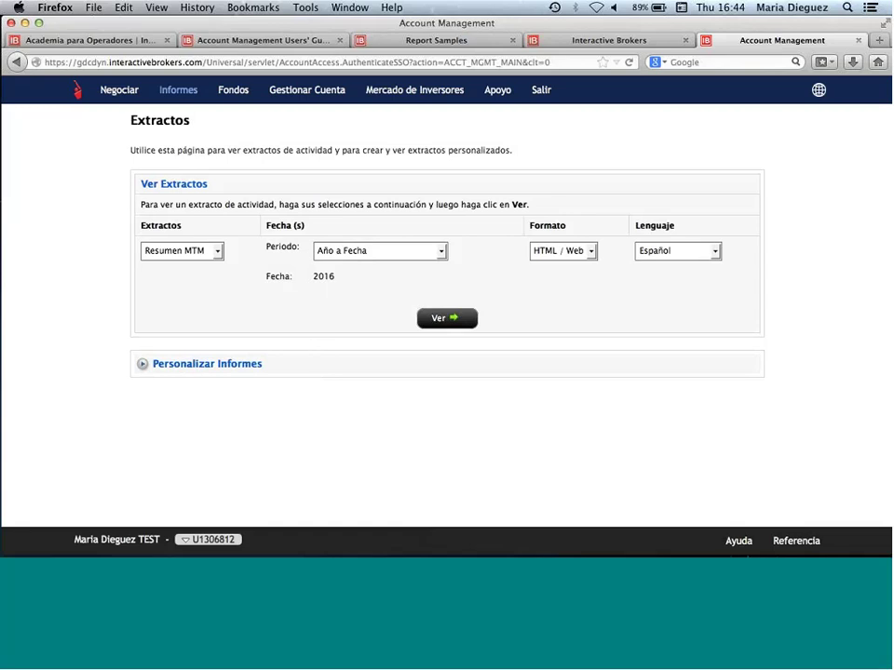
pyautogui.click(443, 252)
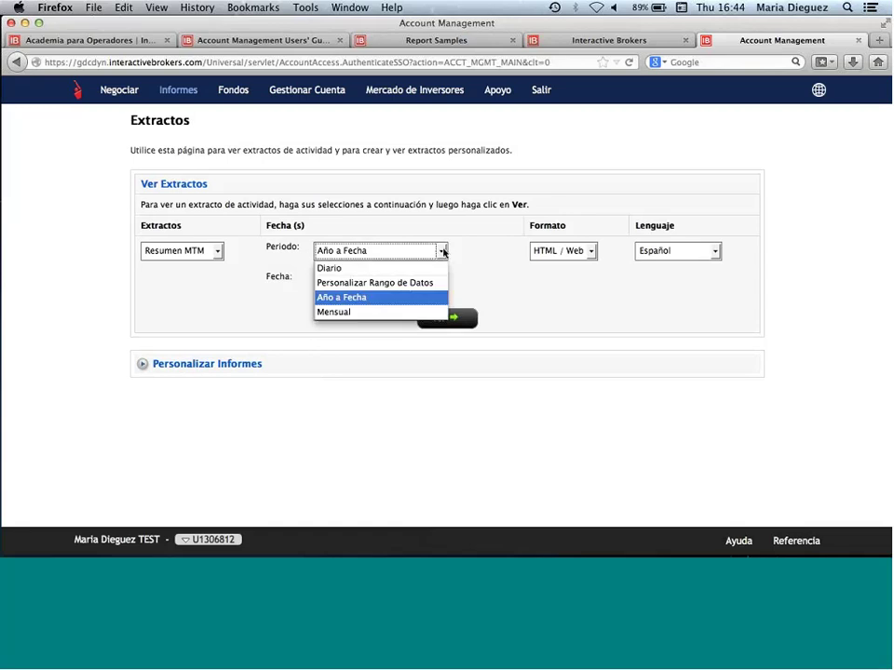
pyautogui.click(356, 313)
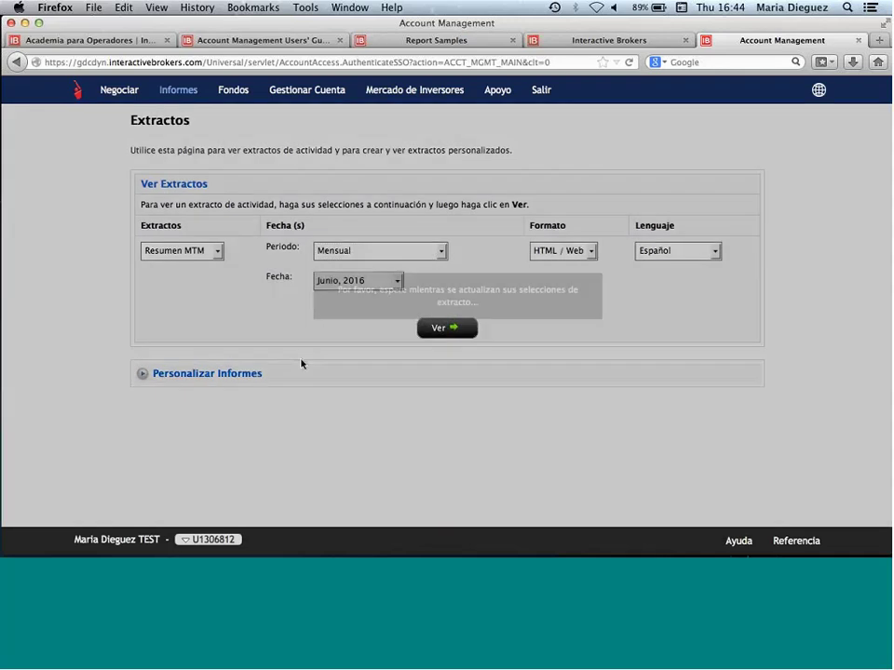
pyautogui.click(394, 281)
pyautogui.scroll(-5, 393, 296)
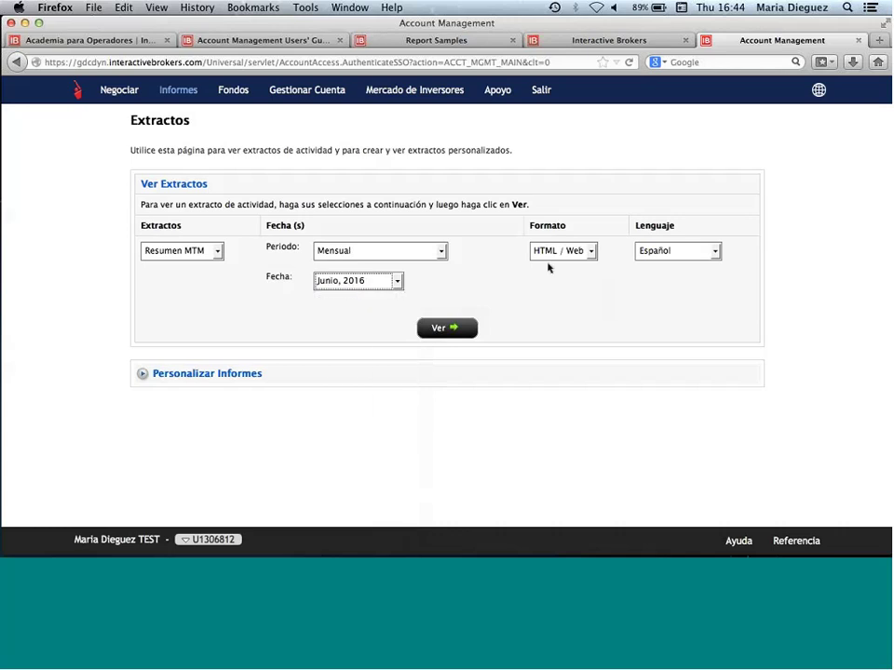
pyautogui.click(592, 252)
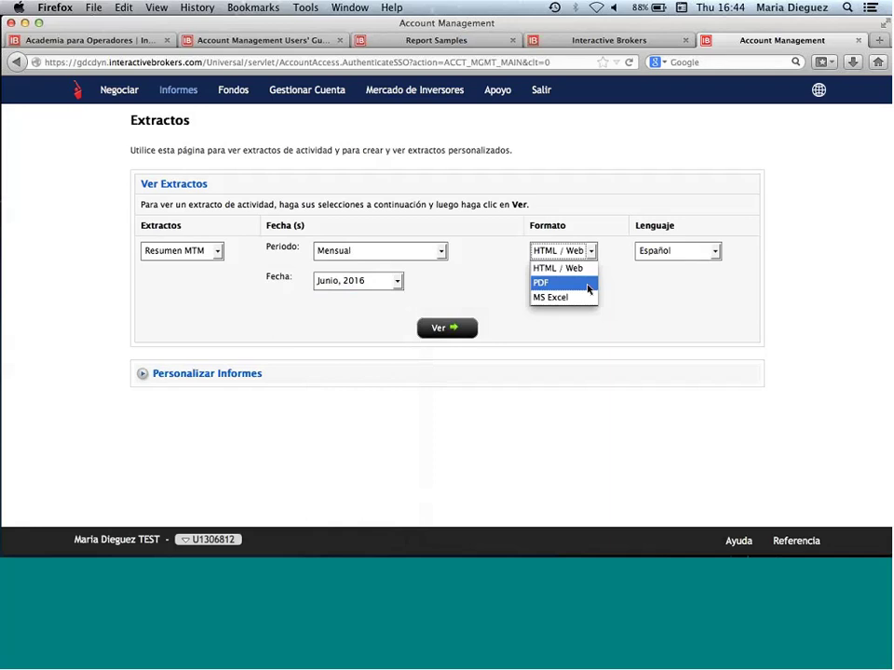
pyautogui.click(717, 253)
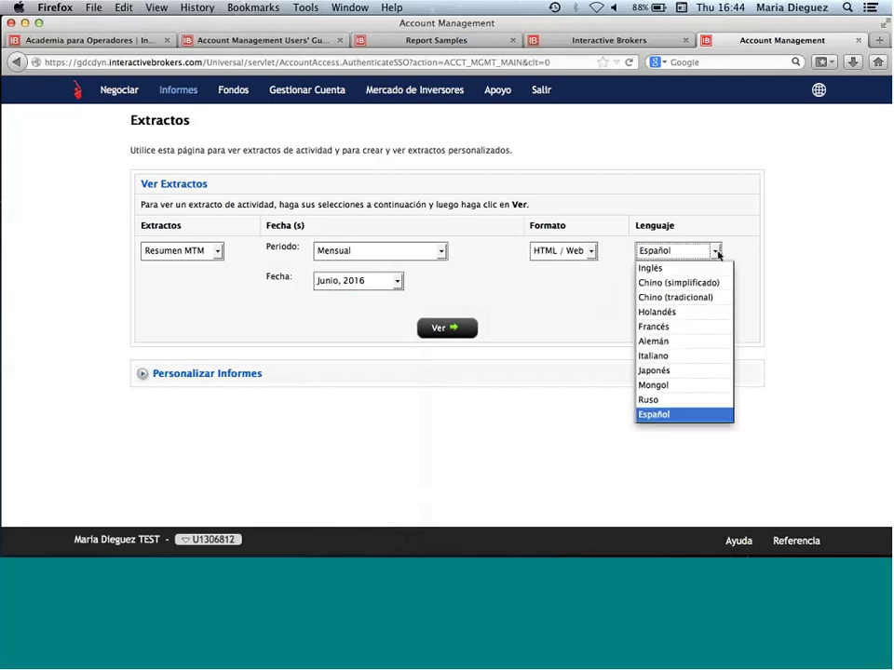
pyautogui.click(717, 253)
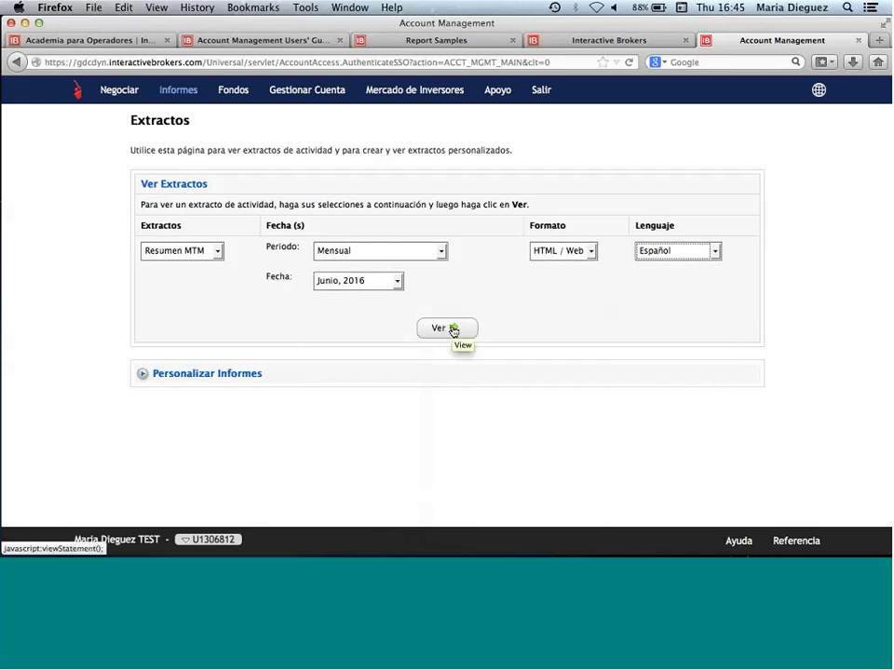
pyautogui.click(453, 329)
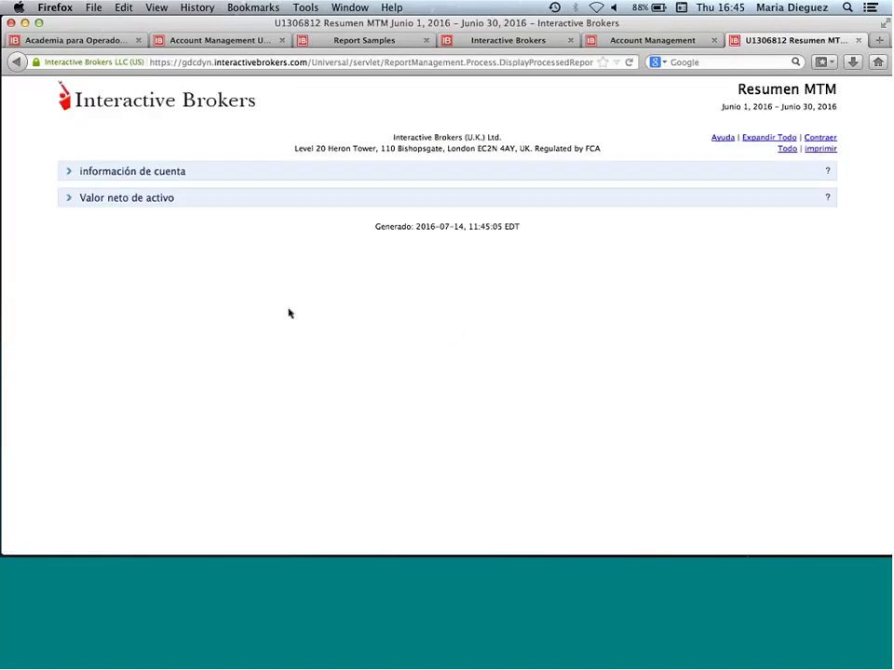
# Step: Expand the información de cuenta and Valor neto de activo sections, then return to Account Management
pyautogui.click(72, 202)
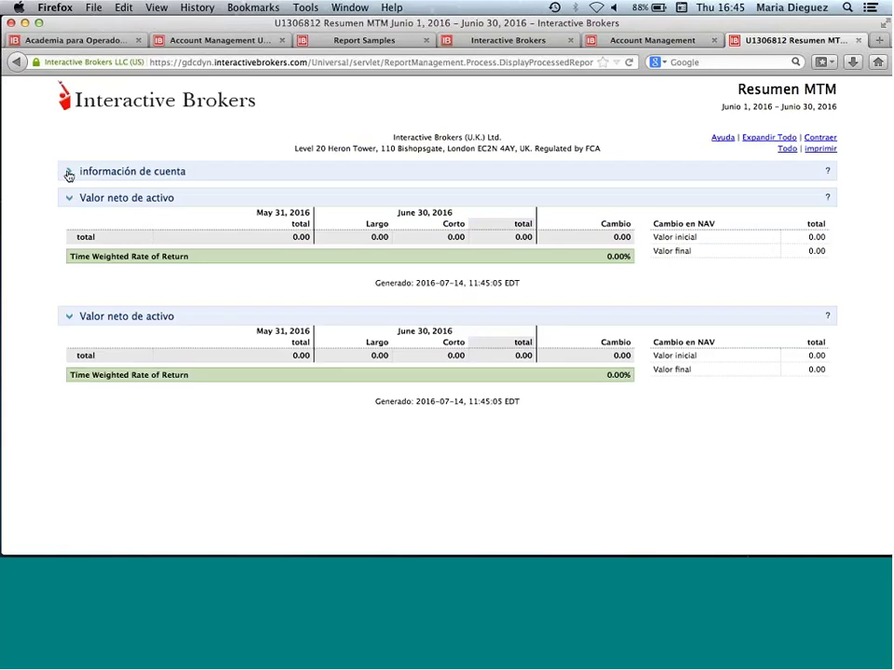
pyautogui.click(69, 173)
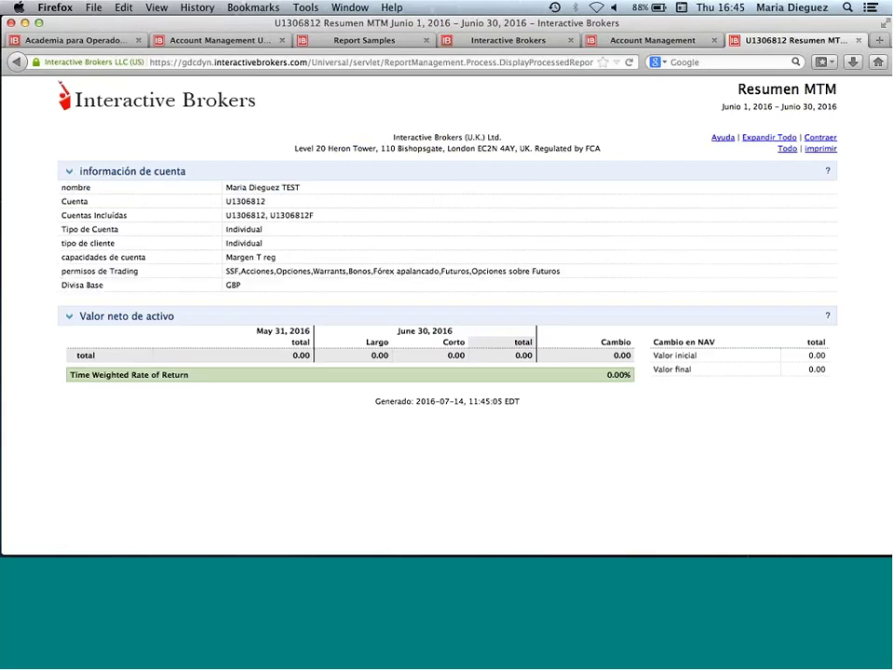
pyautogui.click(69, 317)
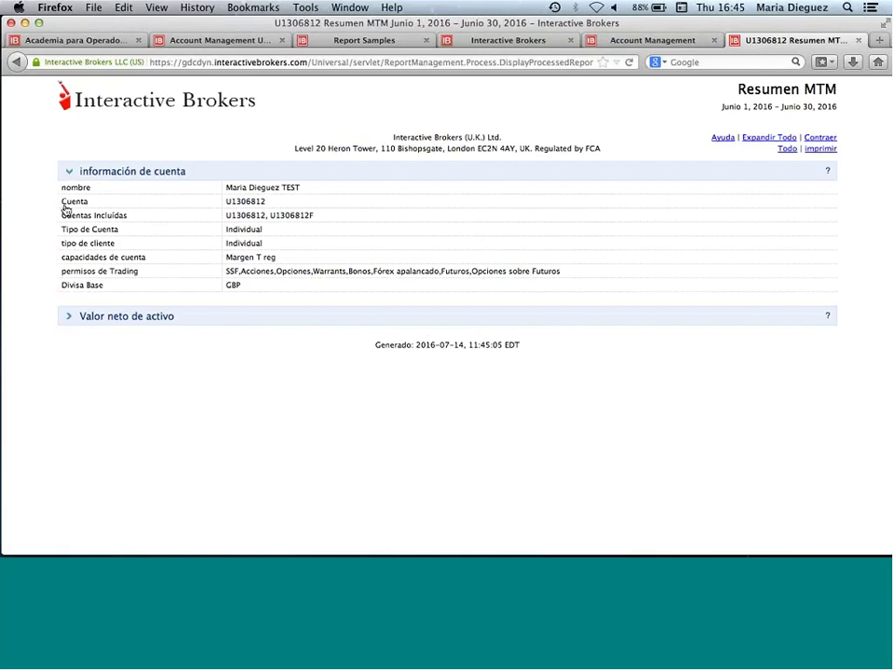
pyautogui.click(70, 319)
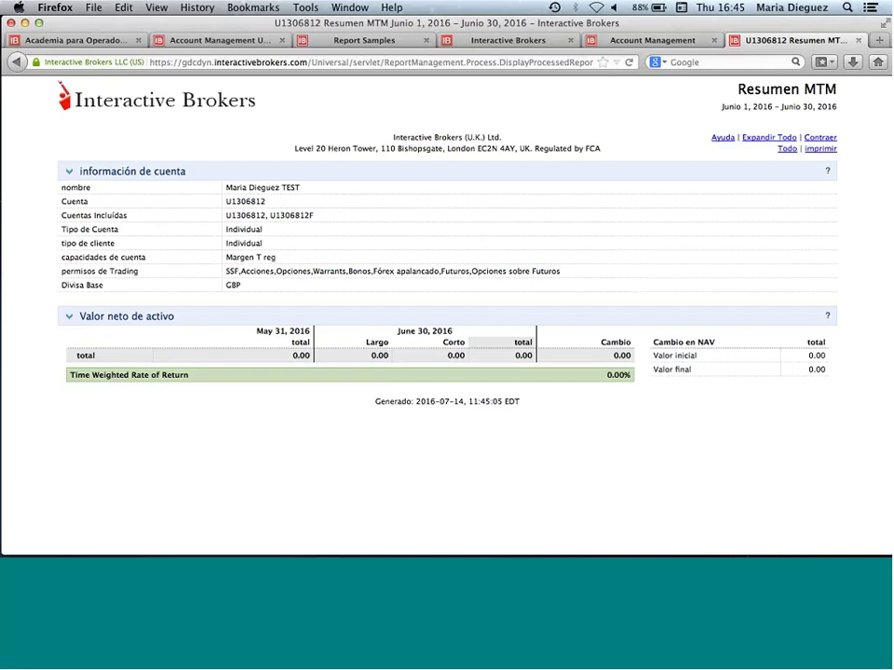
pyautogui.click(672, 40)
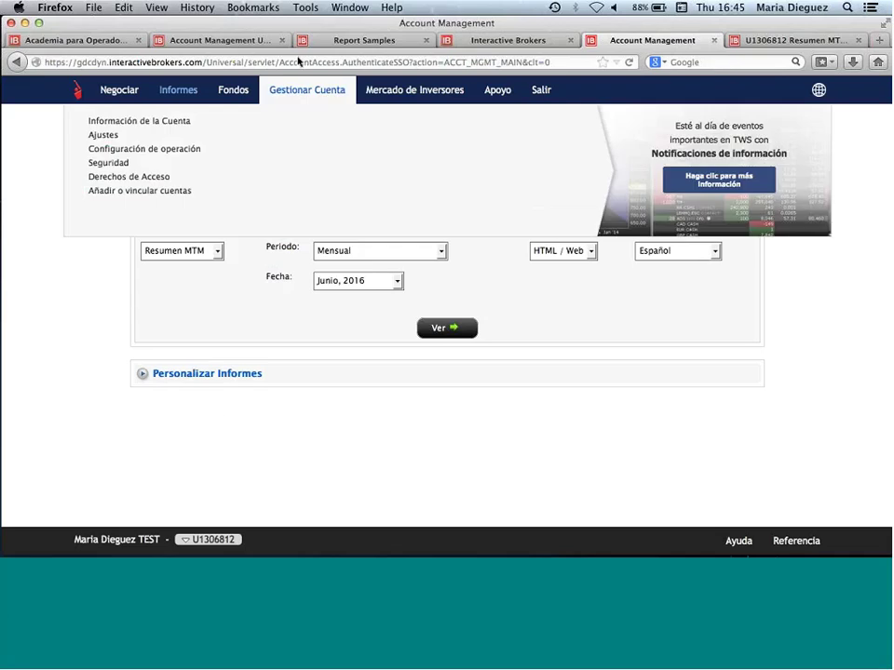
# Step: Reveal the Guías de informes online and PDF links in Academia, then return to Report Samples
pyautogui.click(348, 42)
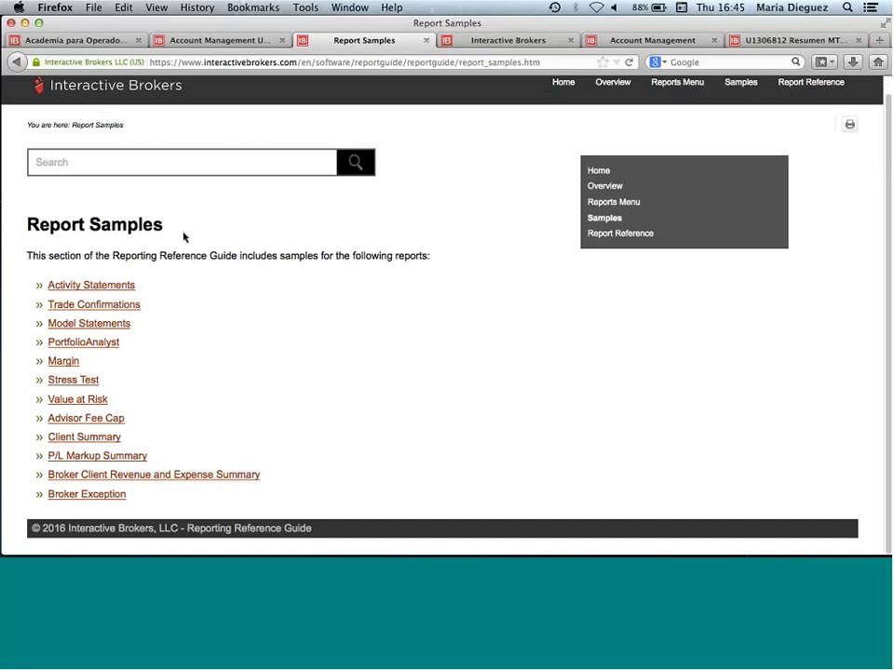
pyautogui.click(112, 43)
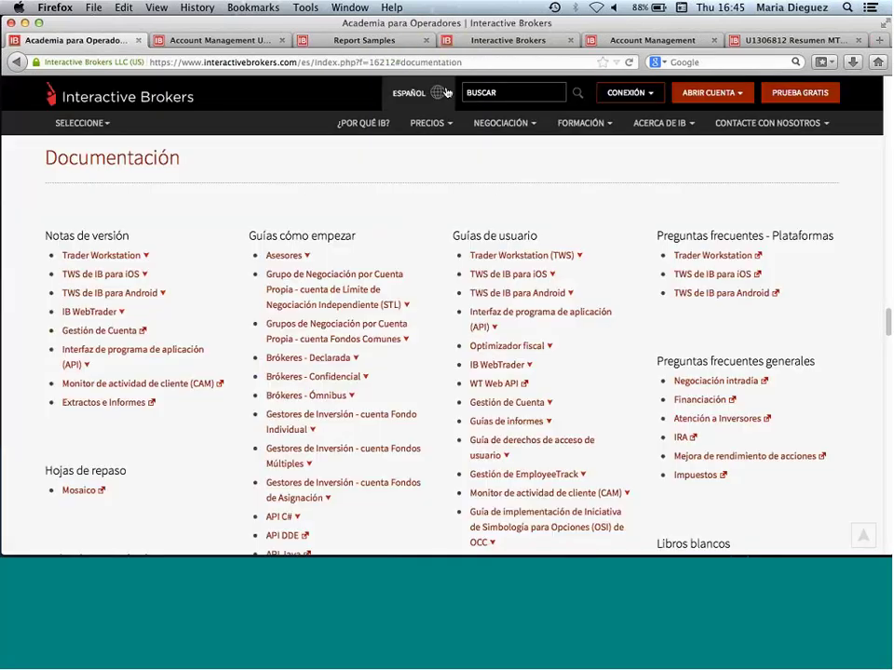
pyautogui.moveTo(607, 129)
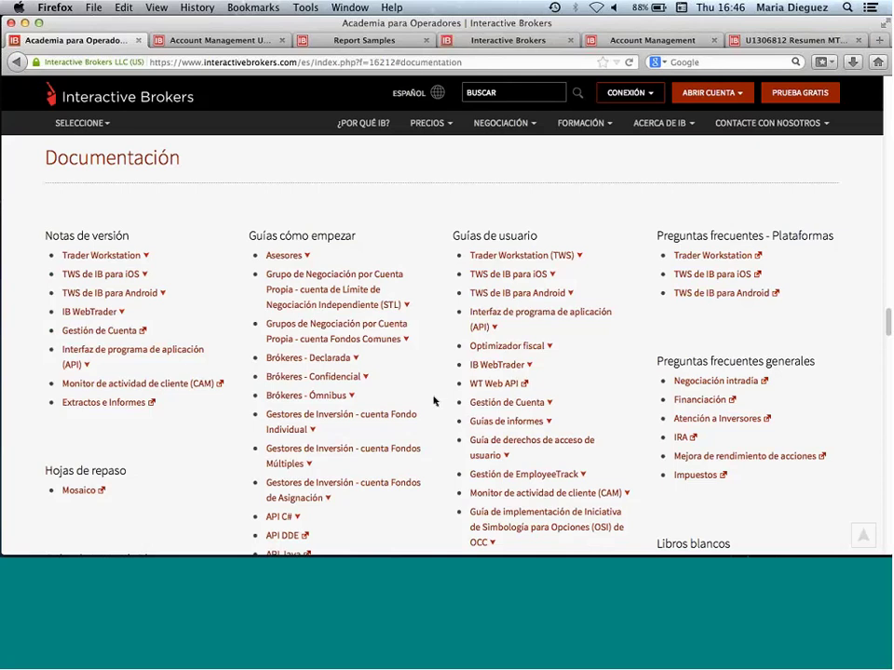
pyautogui.scroll(-1, 433, 393)
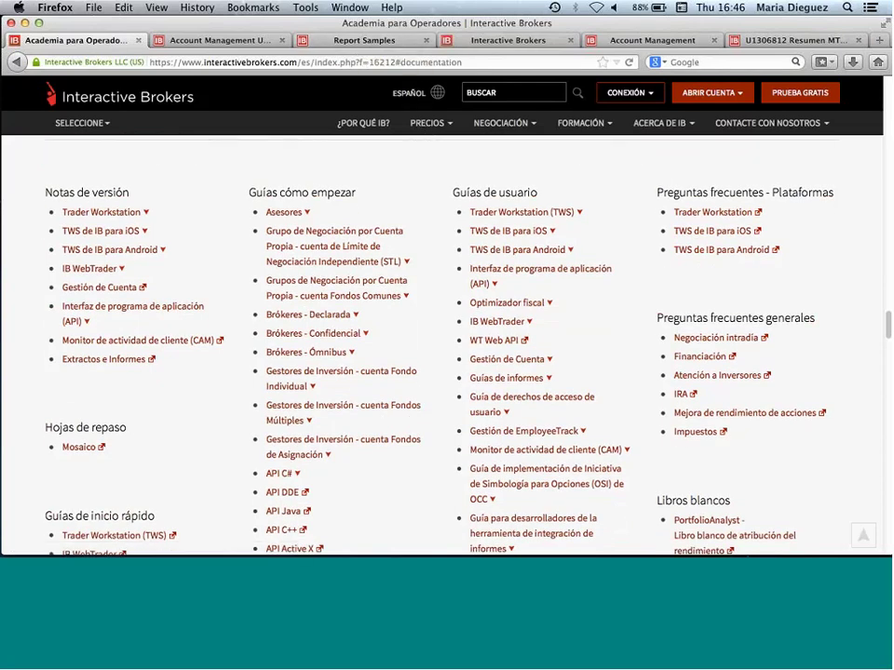
pyautogui.scroll(-2, 575, 354)
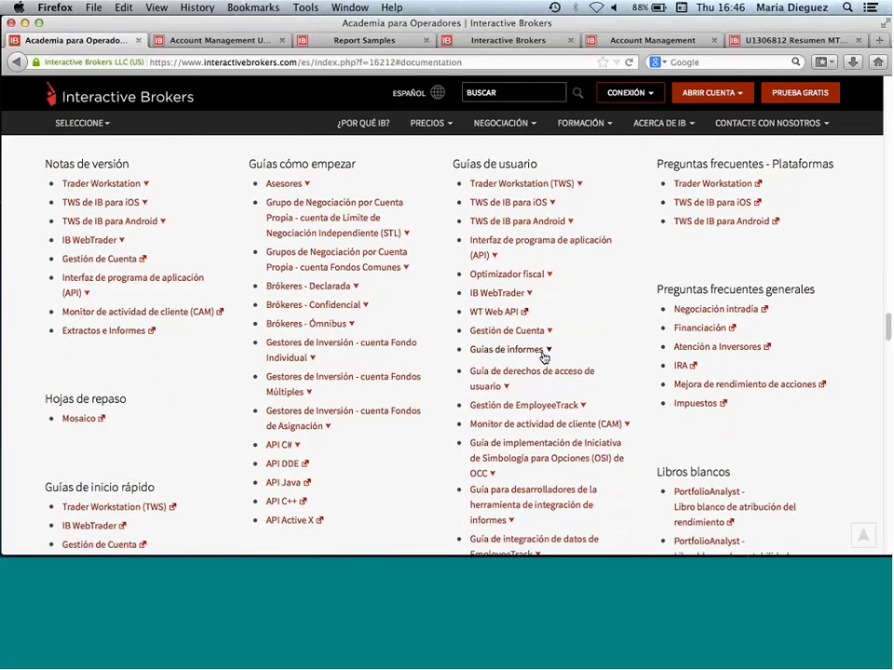
pyautogui.click(540, 352)
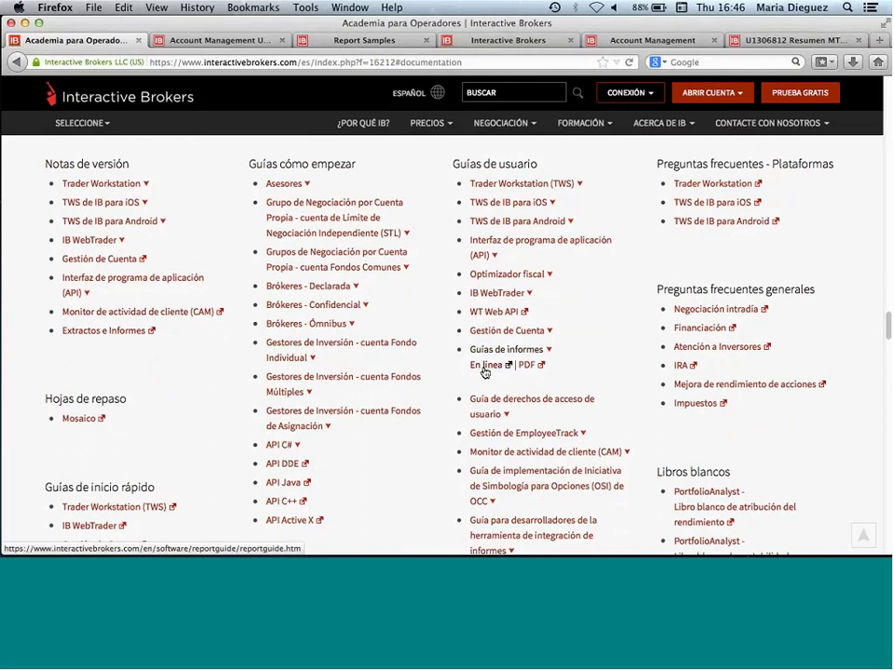
pyautogui.click(373, 41)
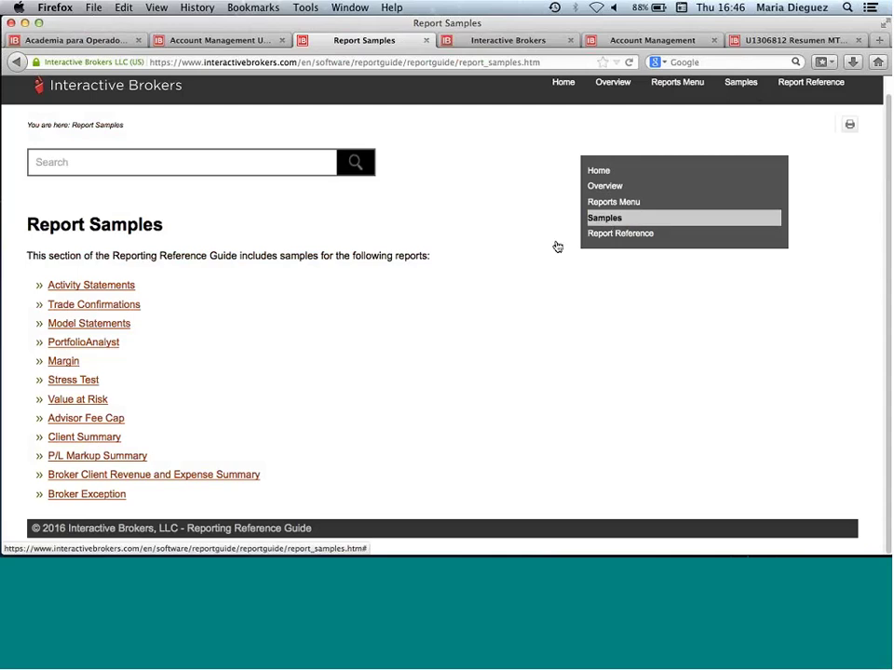
# Step: Browse the Activity Statements samples and open the Default - Individual daily statement
pyautogui.click(85, 287)
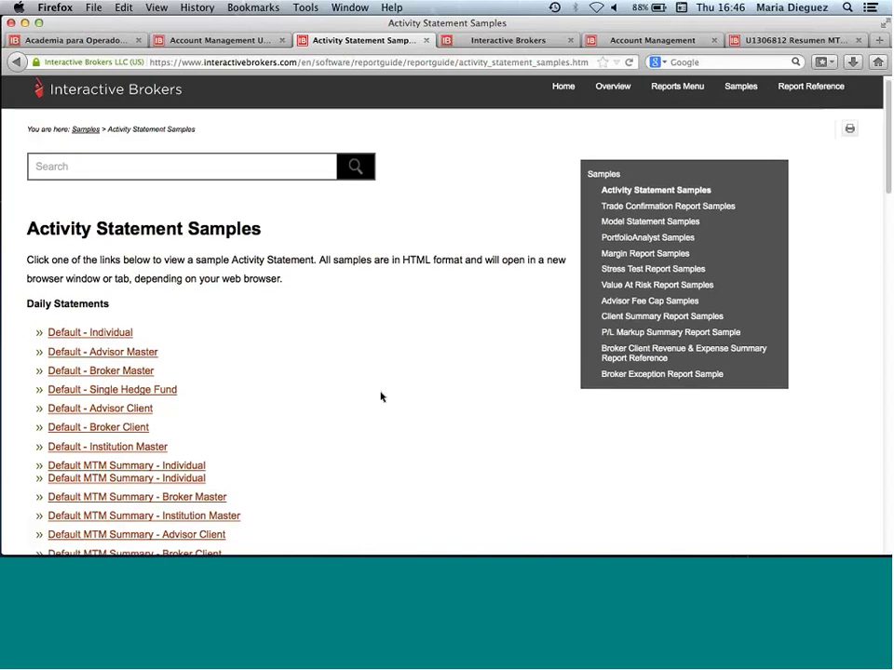
pyautogui.scroll(-5, 415, 398)
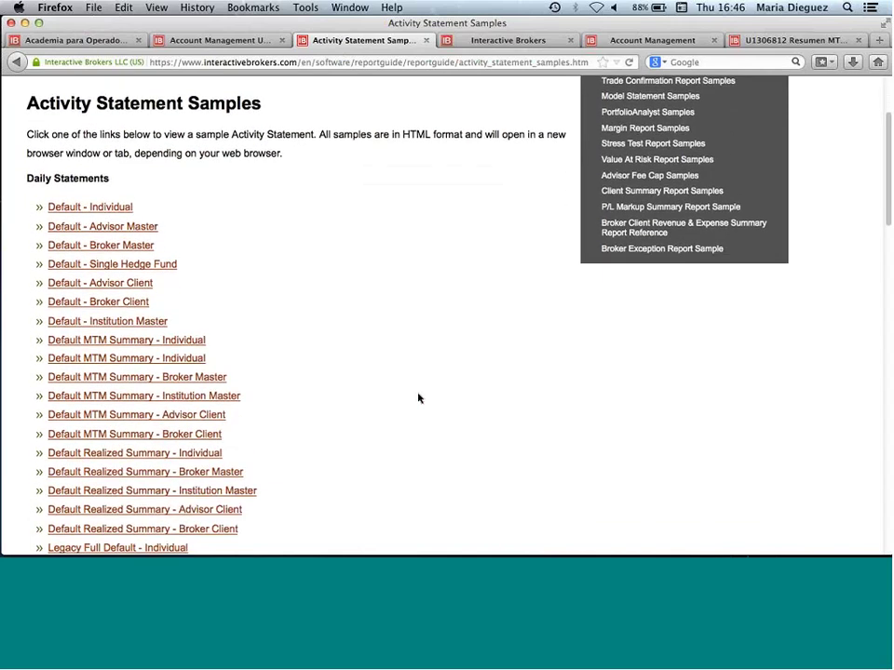
pyautogui.scroll(-8, 418, 398)
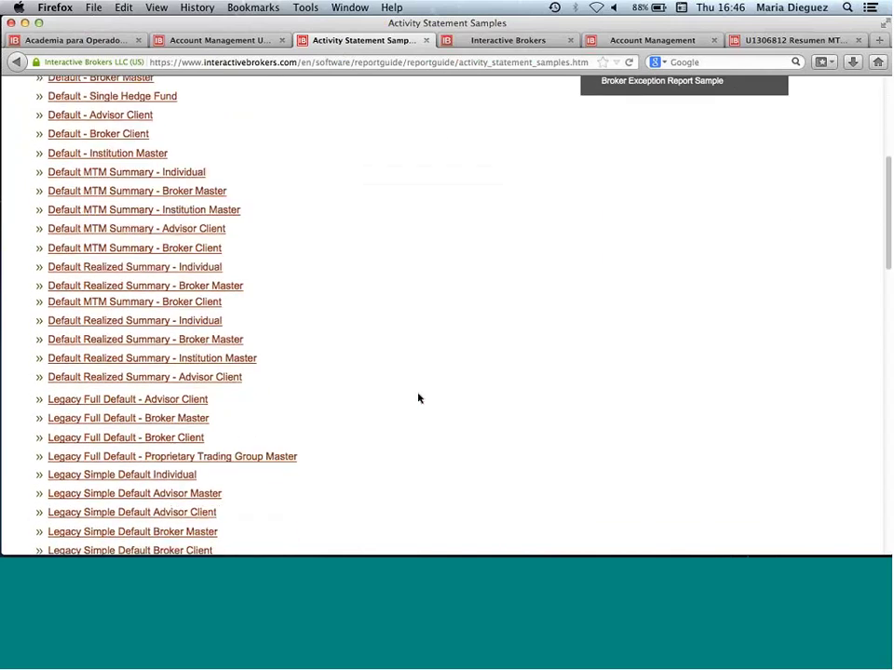
pyautogui.scroll(-6, 418, 398)
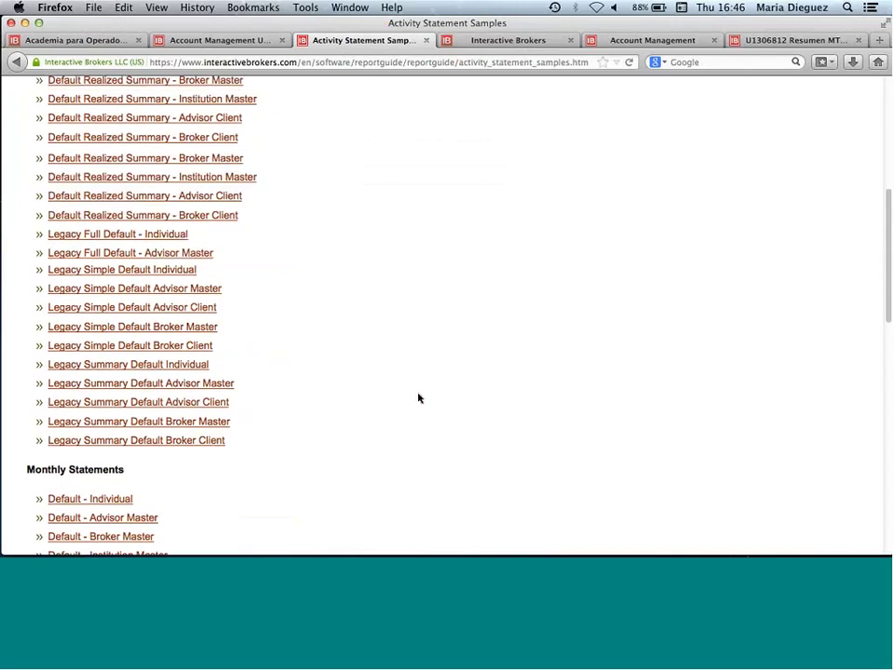
pyautogui.scroll(11, 418, 399)
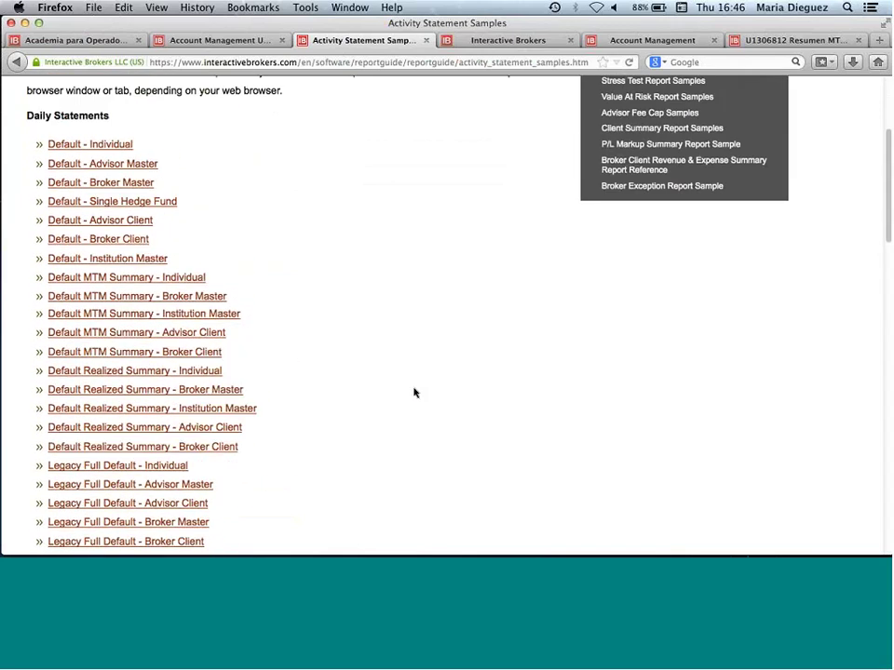
pyautogui.scroll(1, 318, 365)
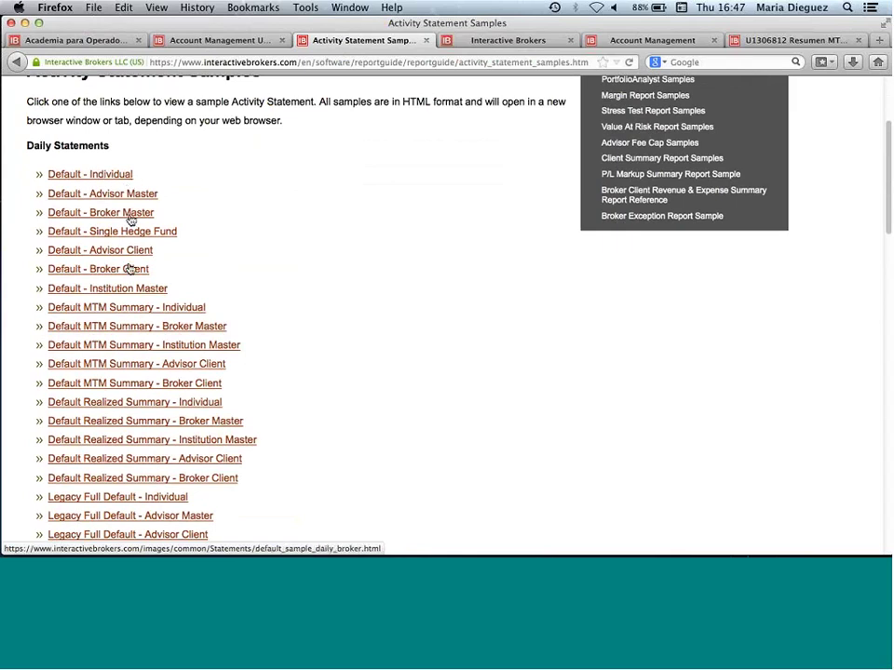
pyautogui.scroll(-3, 255, 288)
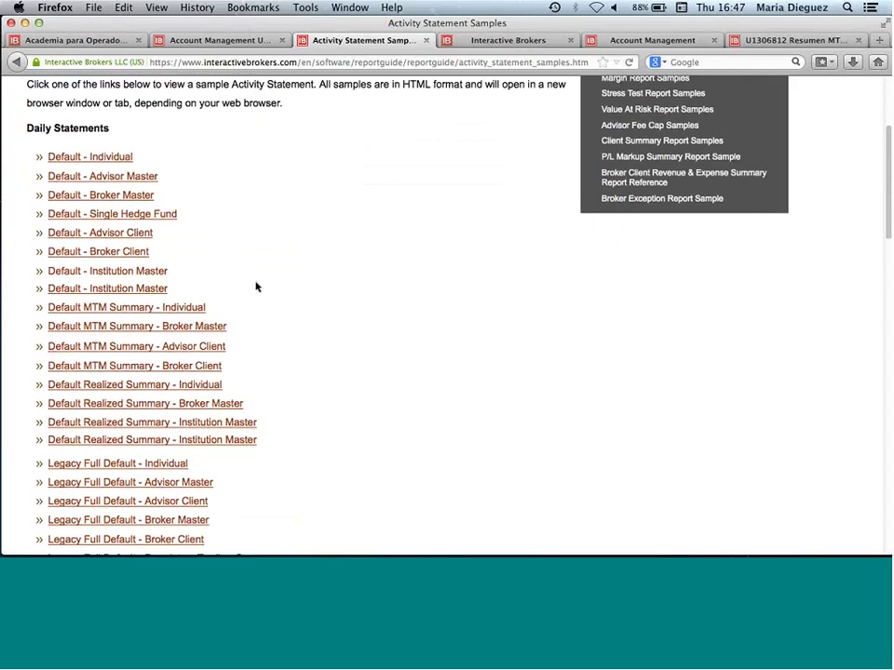
pyautogui.scroll(-2, 363, 284)
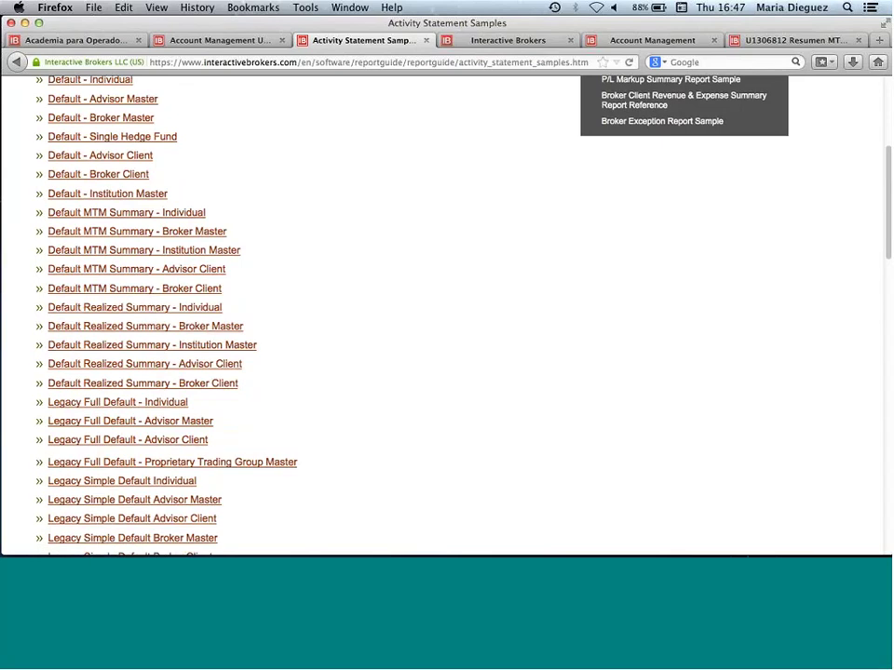
pyautogui.scroll(-2, 205, 223)
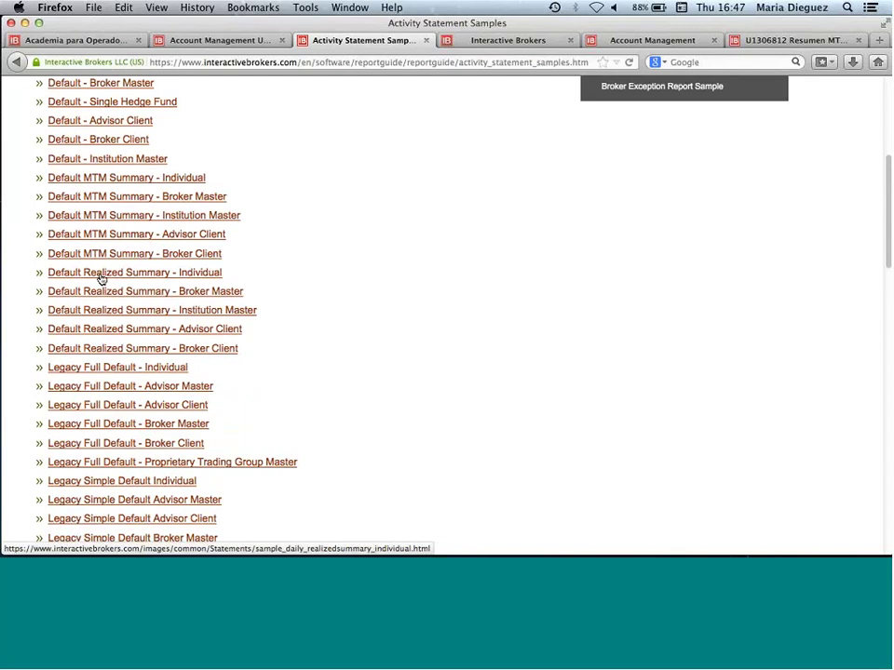
pyautogui.scroll(-1, 101, 279)
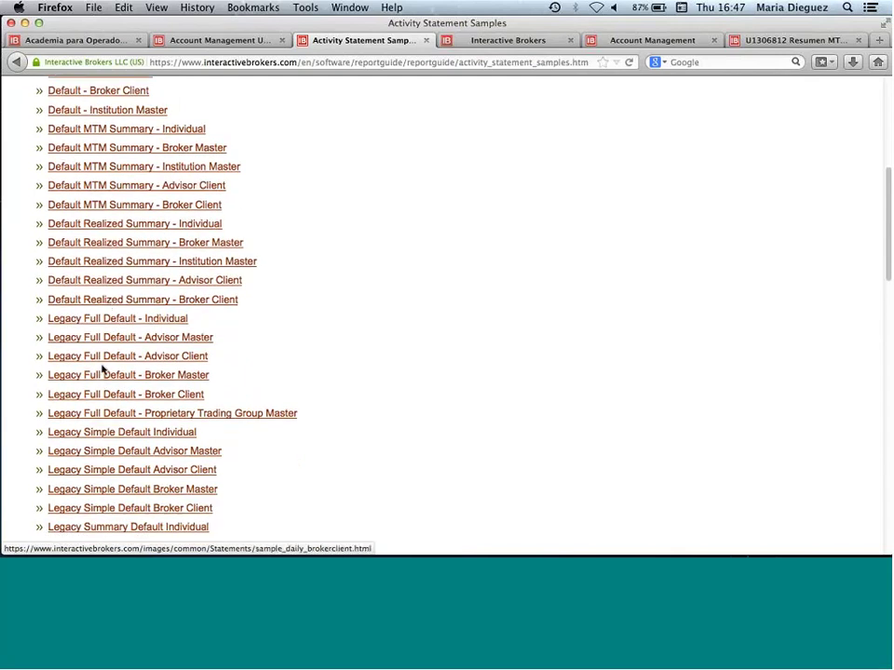
pyautogui.scroll(-2, 106, 376)
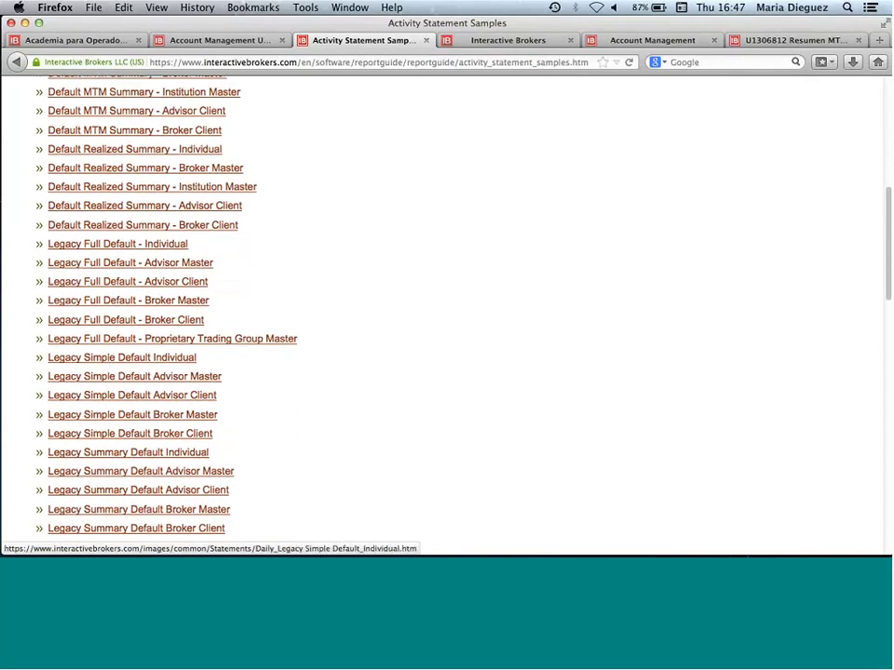
pyautogui.scroll(-4, 147, 446)
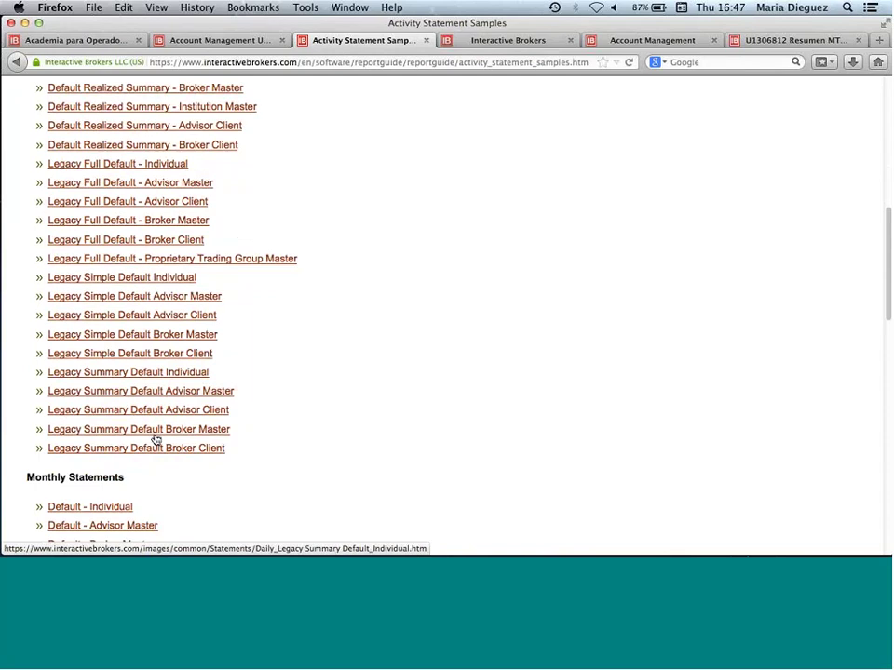
pyautogui.scroll(10, 157, 436)
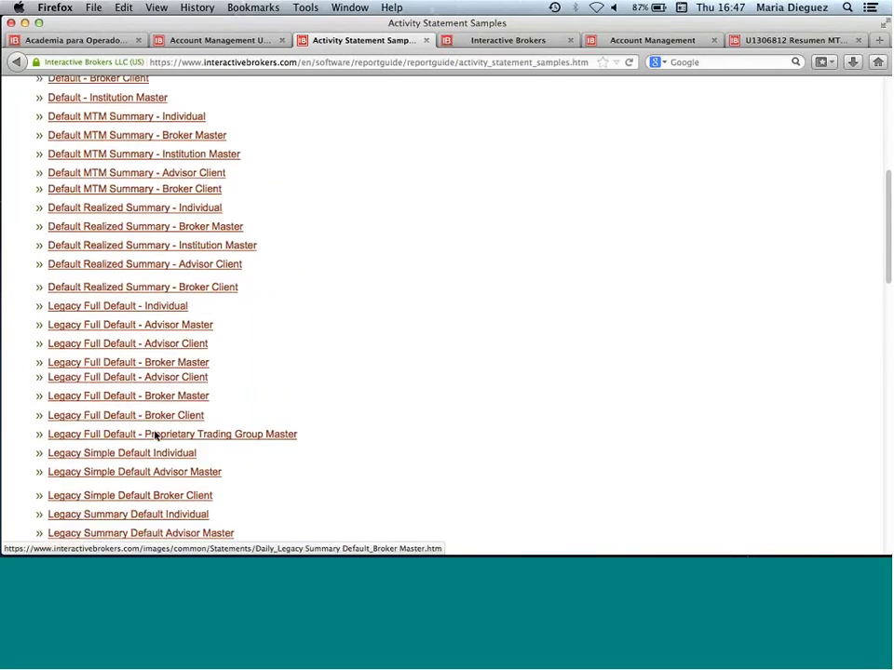
pyautogui.click(82, 118)
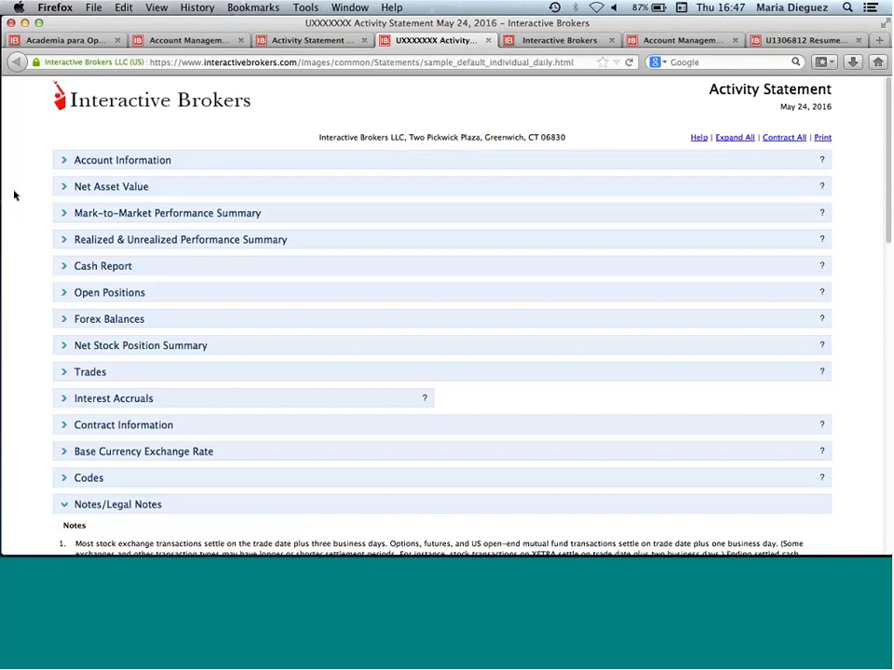
# Step: Expand Net Asset Value and Mark-to-Market Performance Summary, showing the 3,298.02 total
pyautogui.scroll(-2, 31, 227)
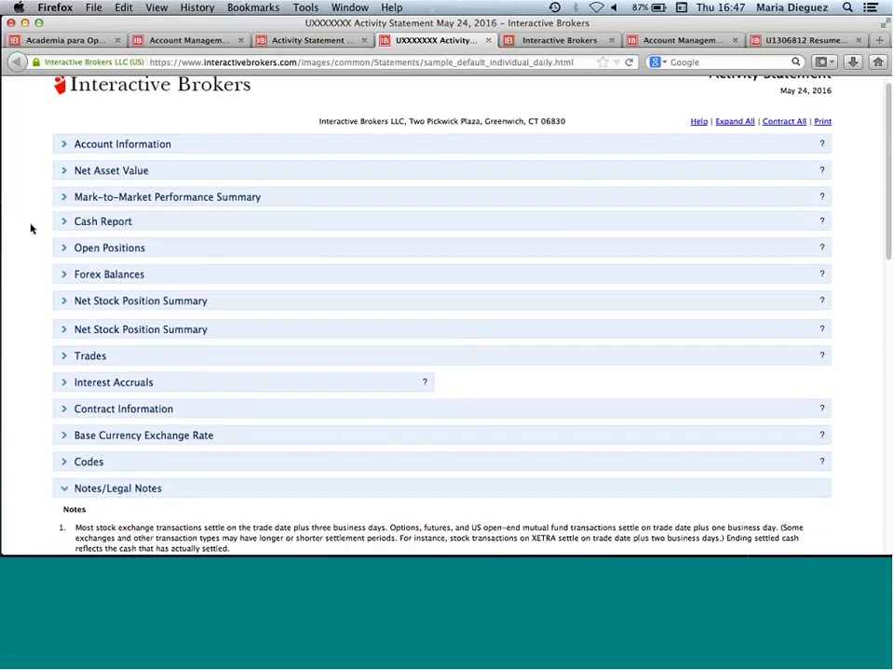
pyautogui.scroll(4, 30, 262)
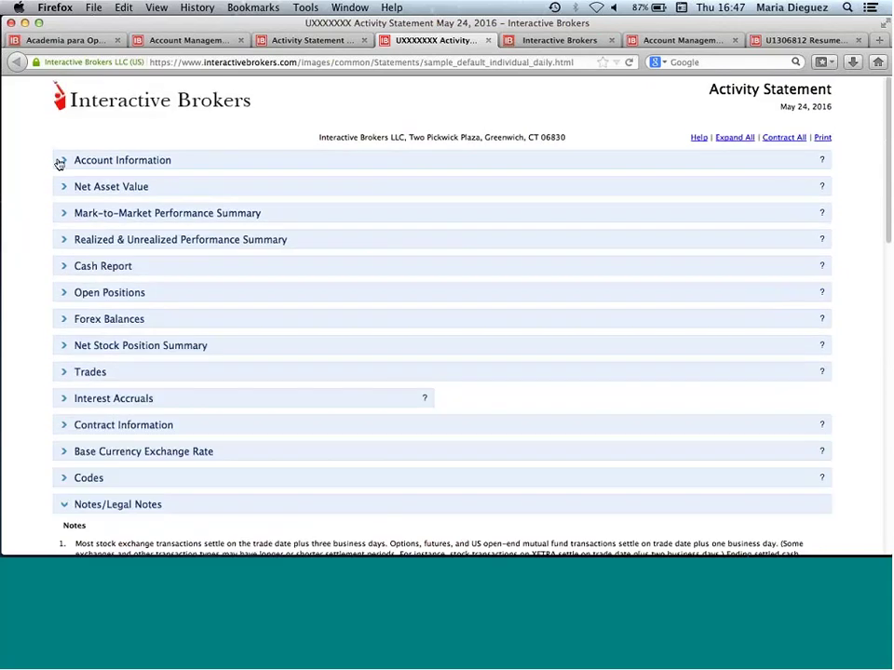
pyautogui.click(58, 163)
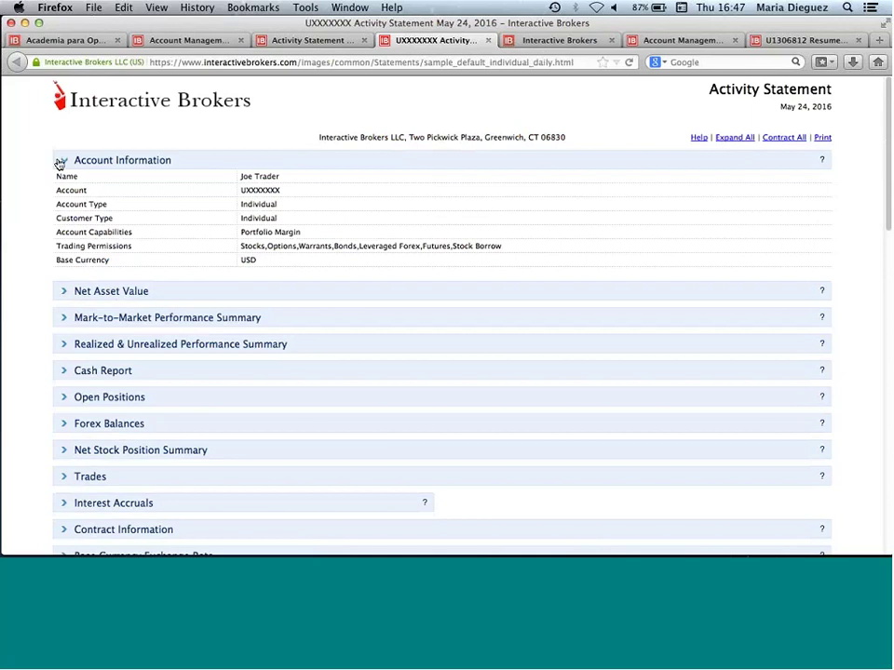
pyautogui.click(59, 163)
pyautogui.click(65, 187)
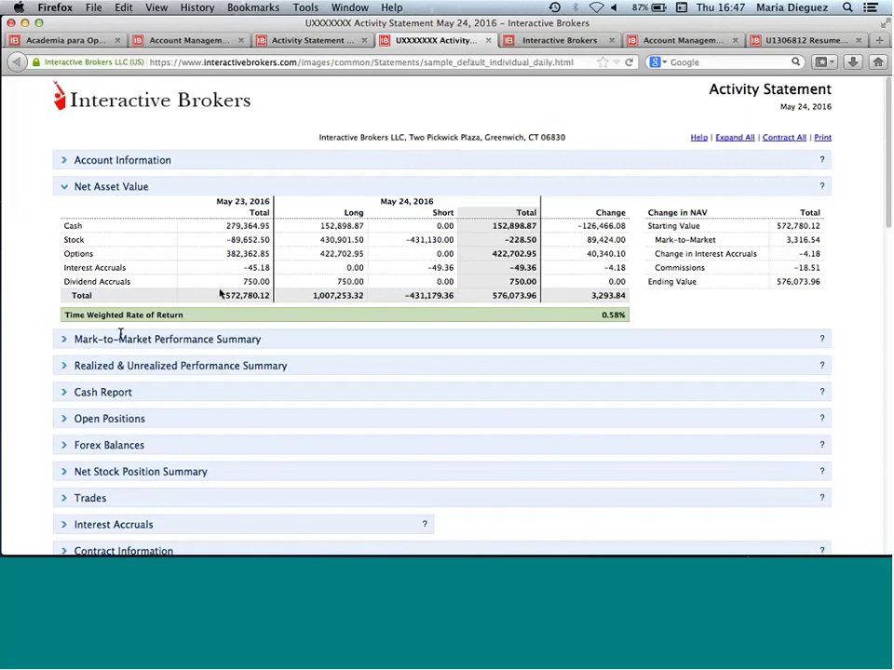
pyautogui.click(57, 340)
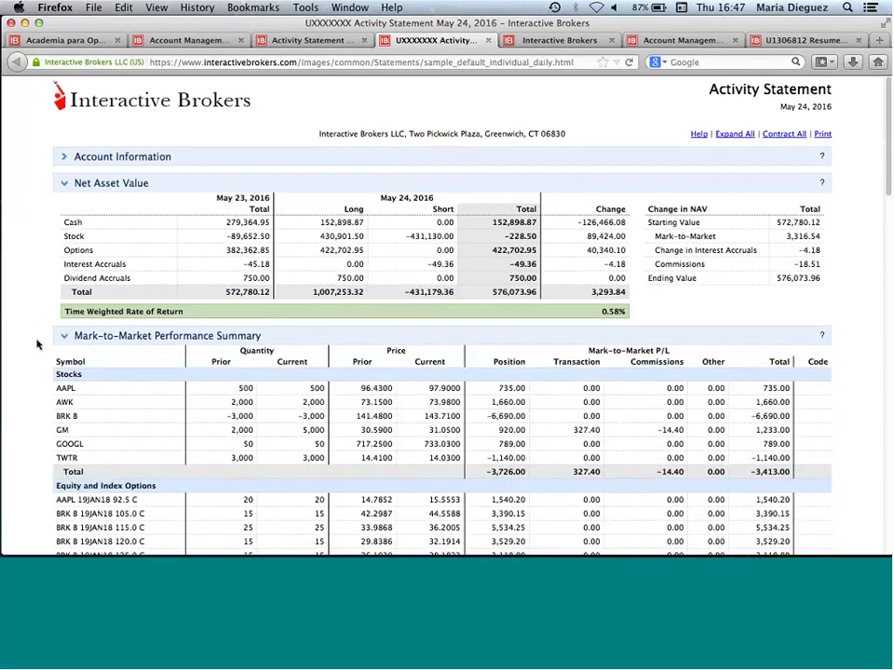
pyautogui.scroll(-4, 35, 335)
pyautogui.scroll(-2, 32, 331)
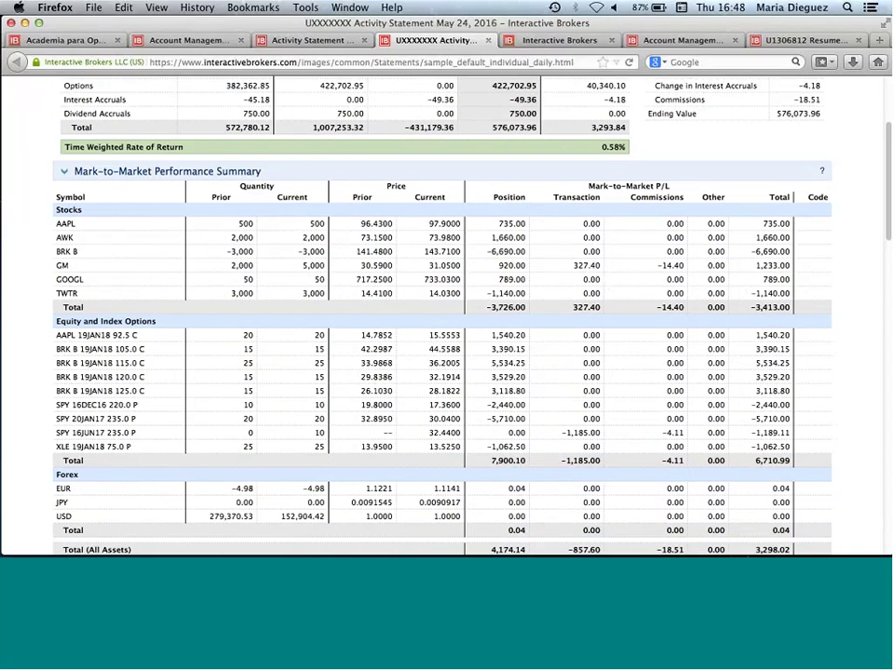
pyautogui.scroll(-1, 574, 424)
pyautogui.scroll(-5, 573, 423)
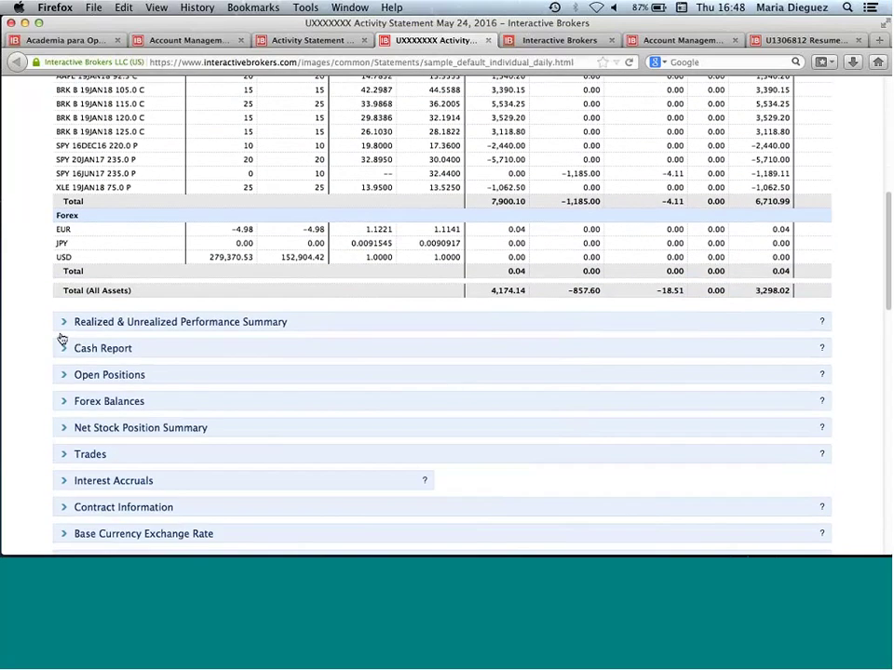
# Step: Expand the Realized & Unrealized Performance Summary (180,382.18 total) and the Cash Report sections
pyautogui.click(63, 322)
pyautogui.scroll(-2, 28, 350)
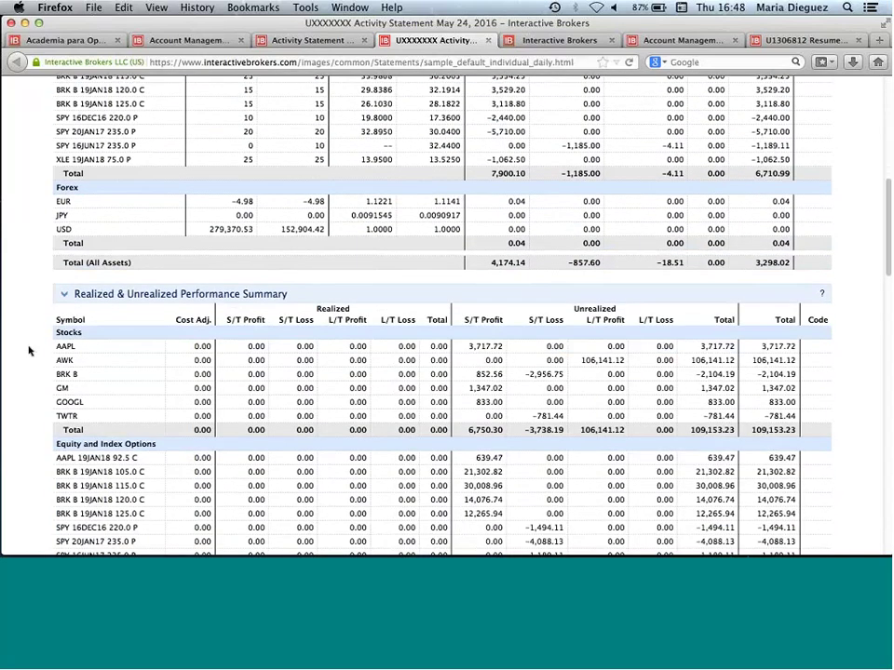
pyautogui.scroll(-2, 102, 370)
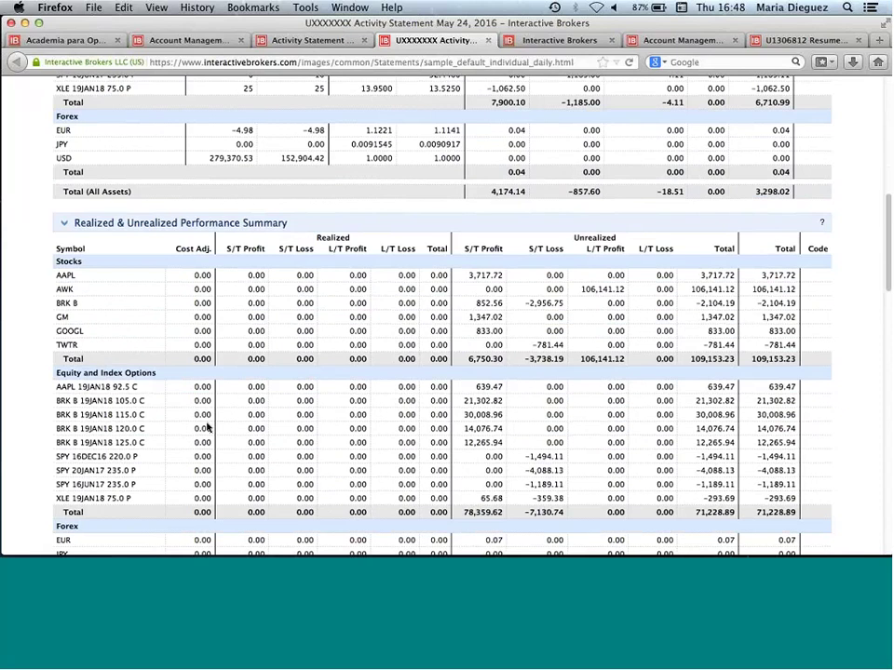
pyautogui.scroll(-4, 207, 426)
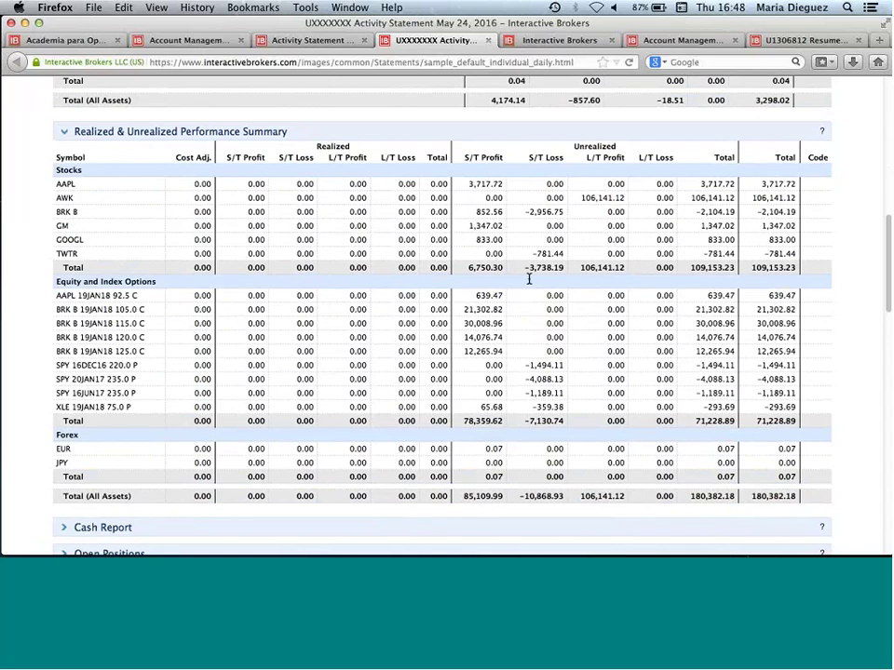
pyautogui.scroll(-5, 491, 403)
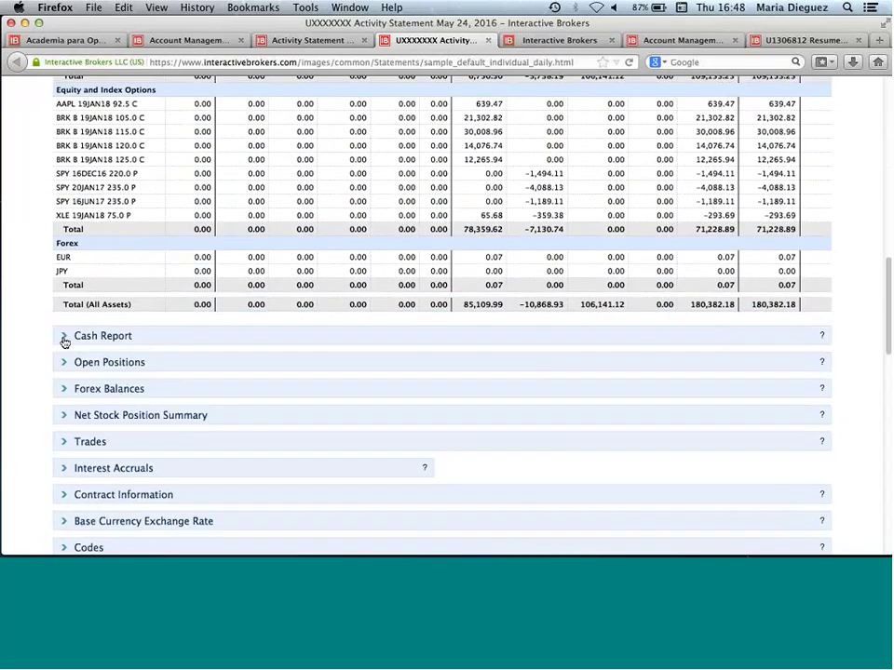
pyautogui.click(65, 337)
pyautogui.scroll(-4, 89, 344)
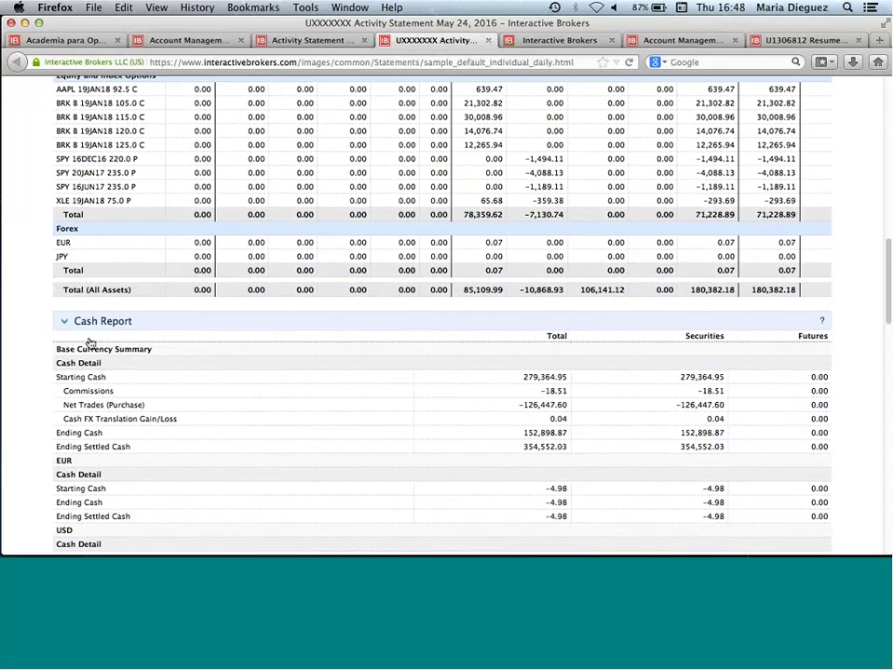
pyautogui.scroll(-3, 242, 363)
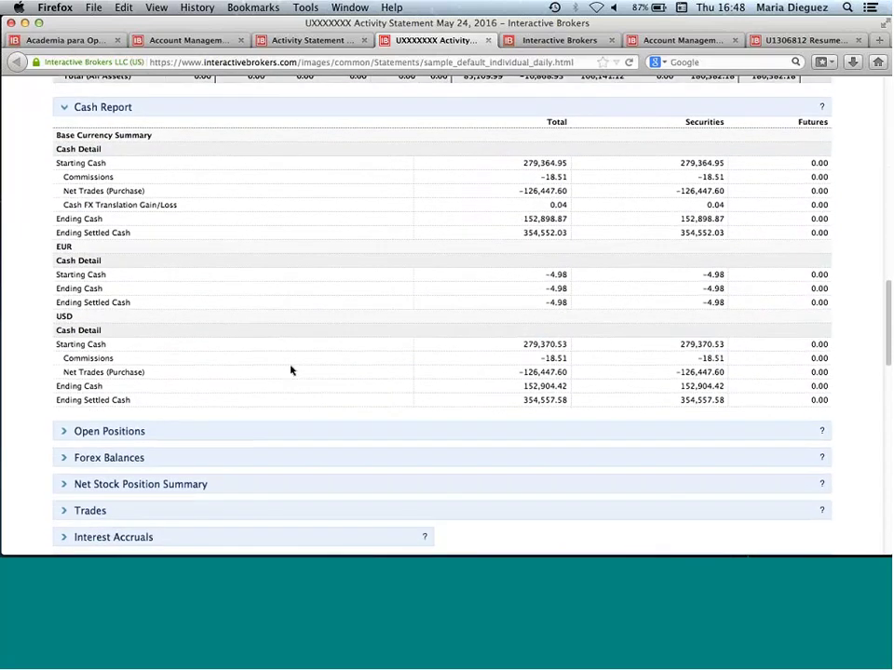
pyautogui.scroll(-4, 291, 369)
pyautogui.scroll(-1, 289, 366)
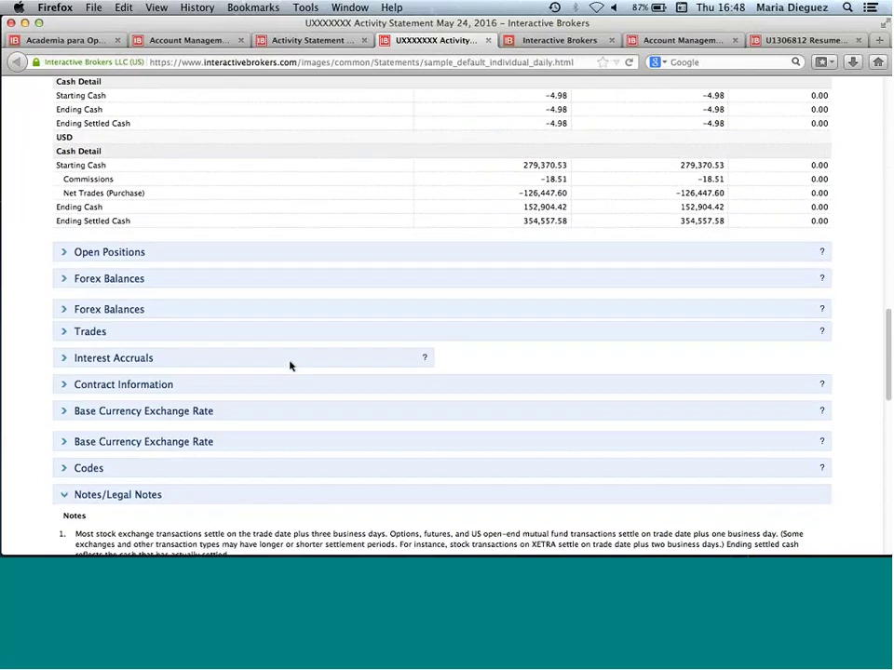
# Step: Reset the Extractos statement type to Predeterminado and return to the sample statement's Cash Report
pyautogui.click(708, 41)
pyautogui.click(213, 252)
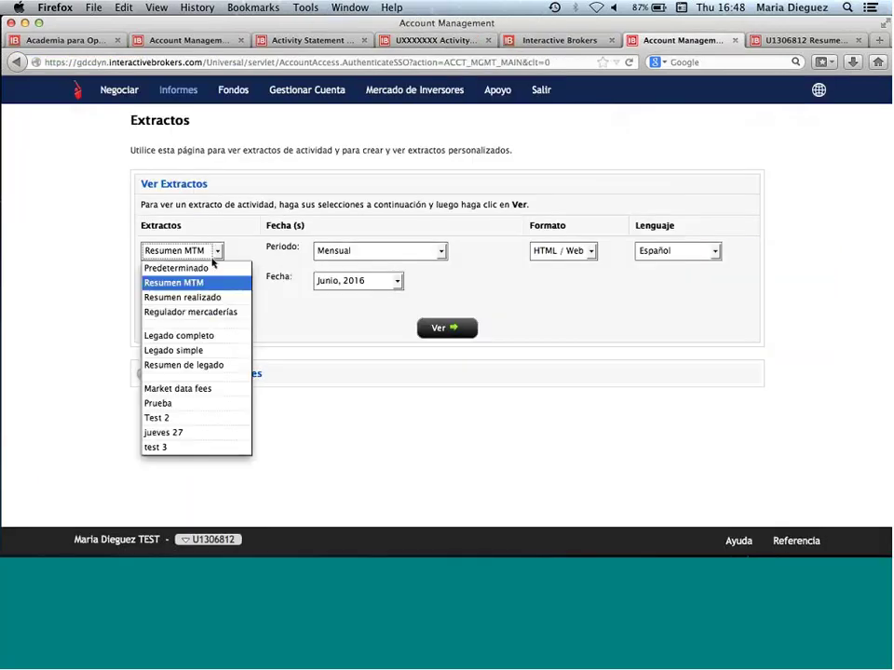
pyautogui.click(172, 268)
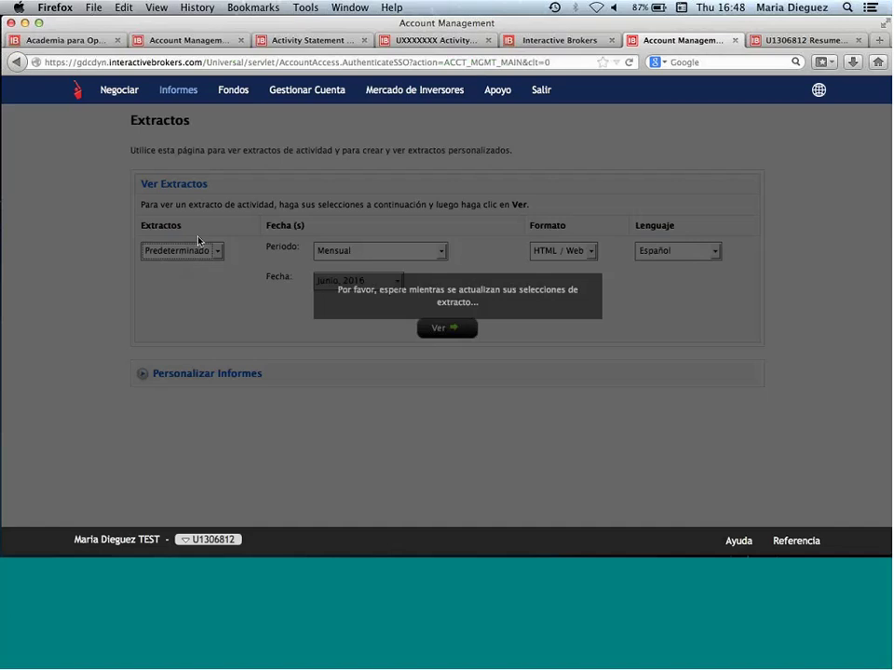
pyautogui.moveTo(307, 90)
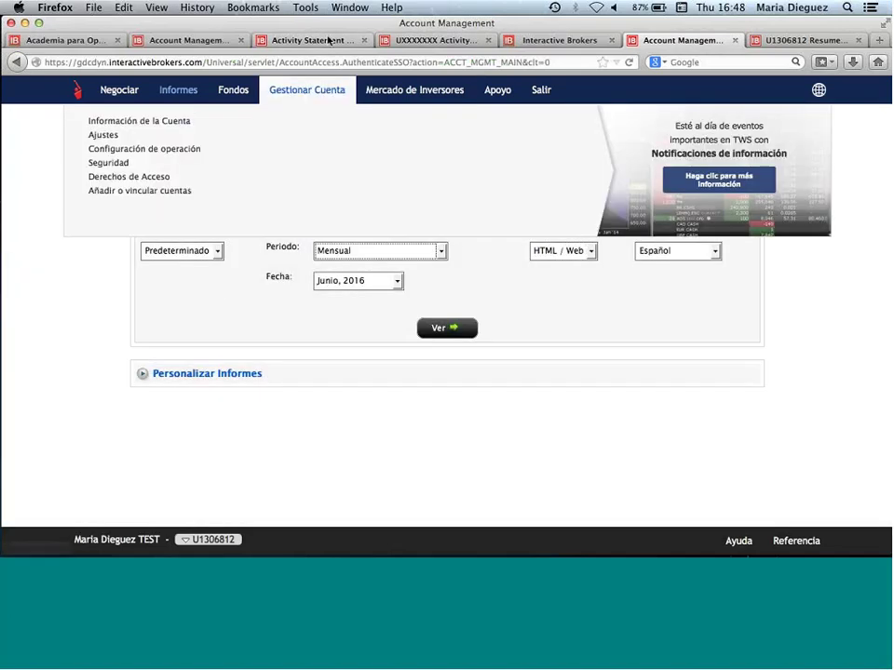
pyautogui.click(435, 39)
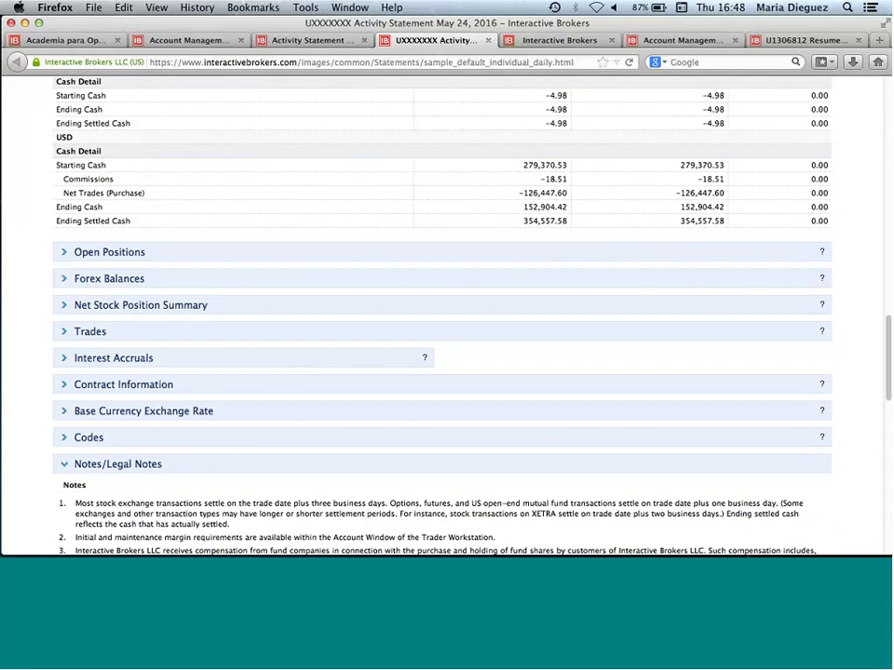
pyautogui.scroll(6, 279, 364)
# Step: Collapse the statement's Net Asset Value and Mark-to-Market Performance Summary sections, then return to Account Management
pyautogui.scroll(10, 281, 364)
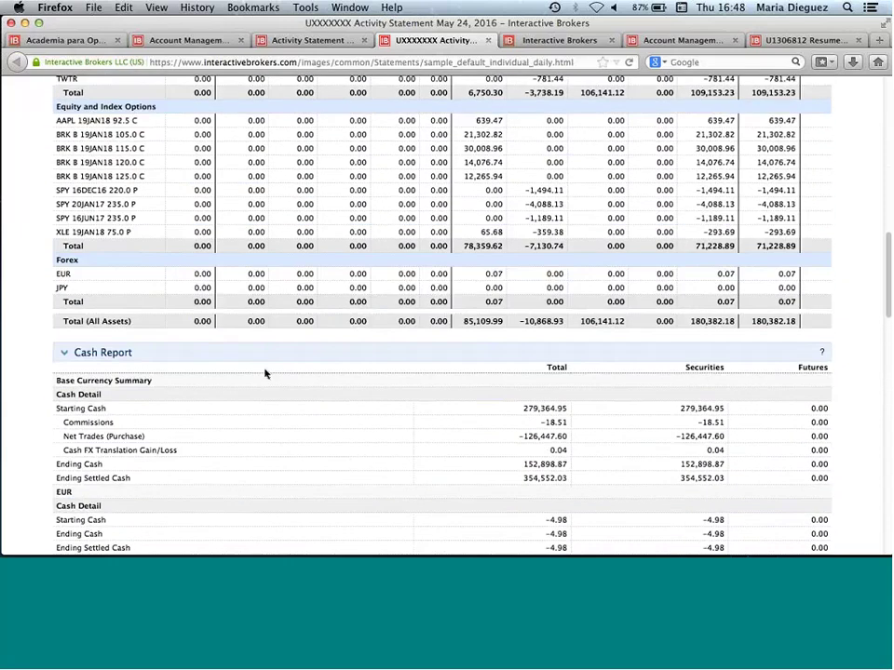
pyautogui.scroll(15, 253, 380)
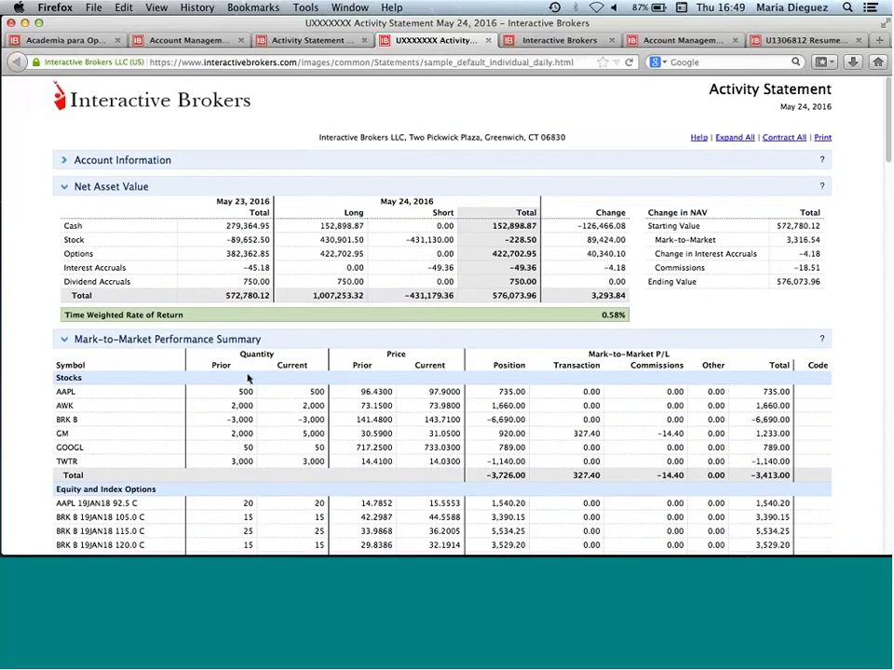
pyautogui.click(62, 186)
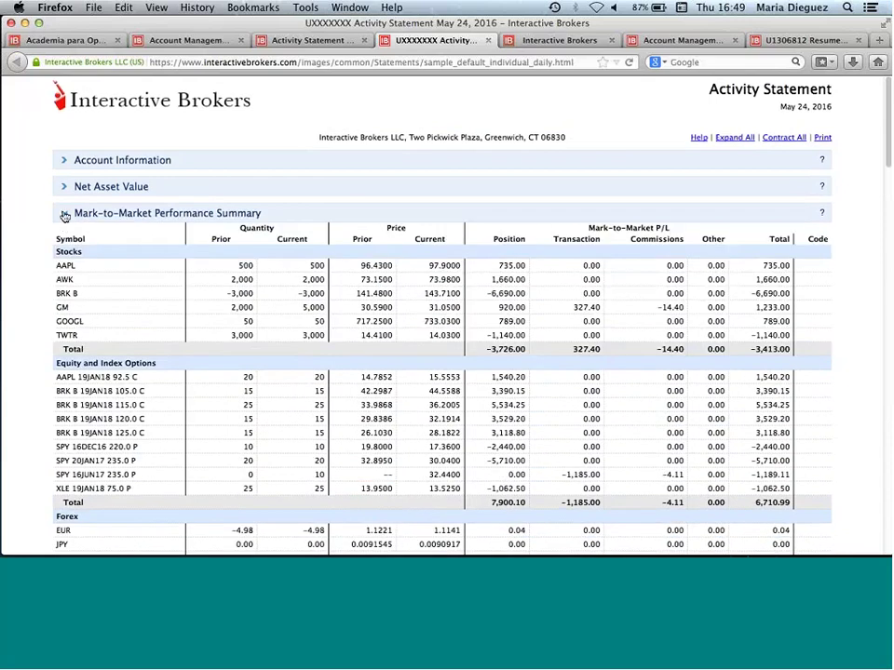
pyautogui.click(63, 213)
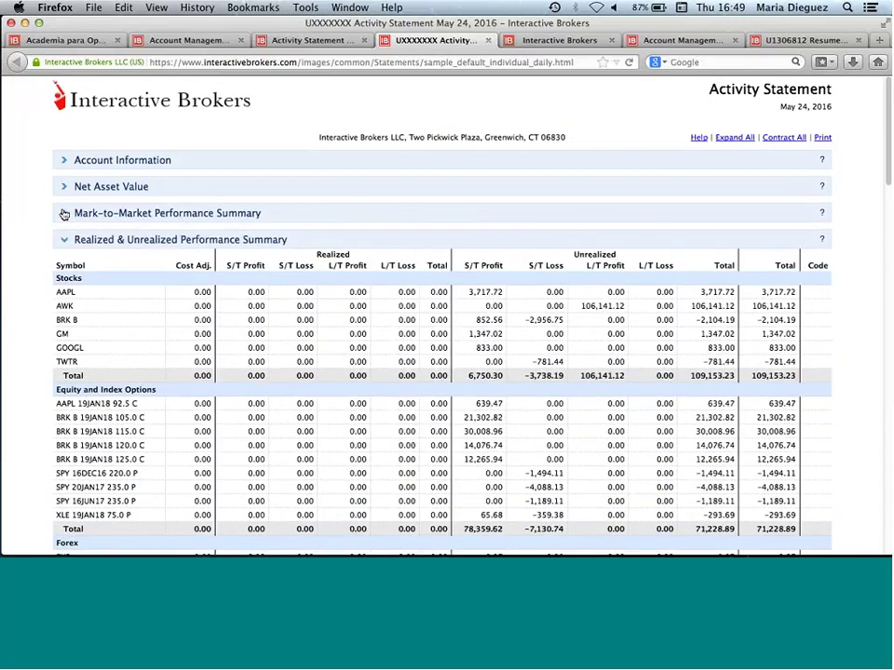
pyautogui.click(684, 40)
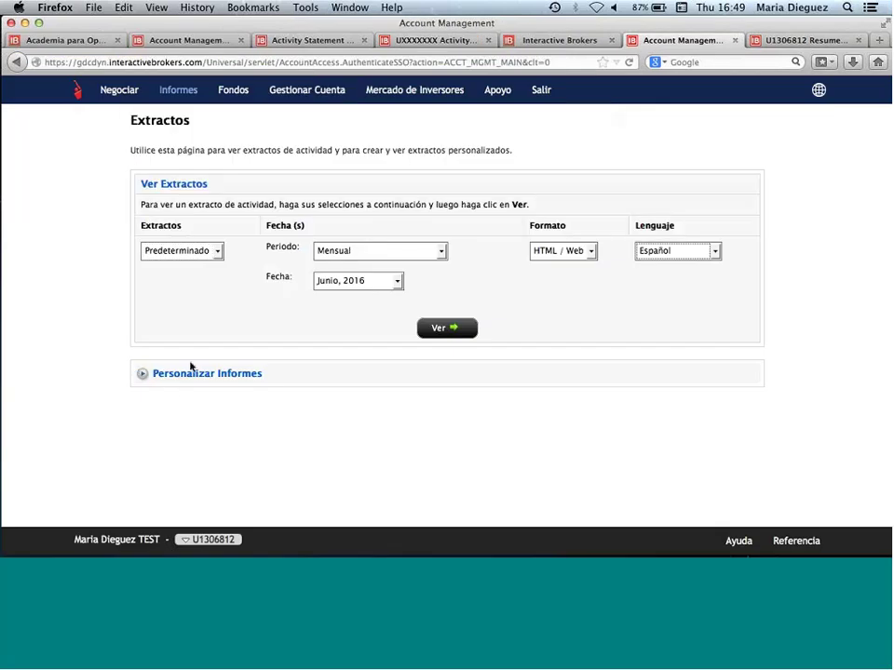
# Step: Expand Personalizar Informes, keep Crear, and name the new statement Test 5
pyautogui.click(142, 375)
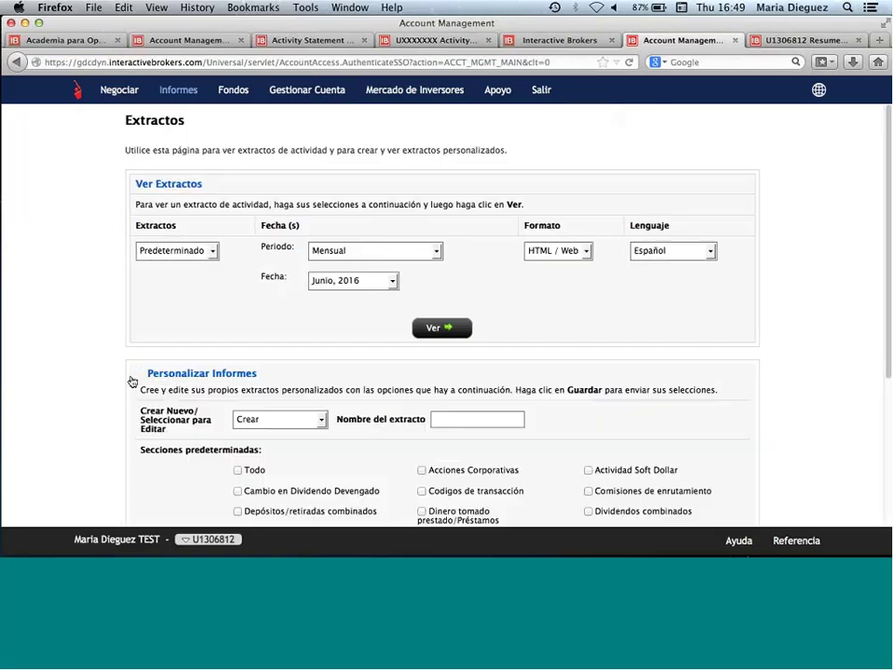
pyautogui.scroll(-2, 56, 384)
pyautogui.scroll(-5, 54, 380)
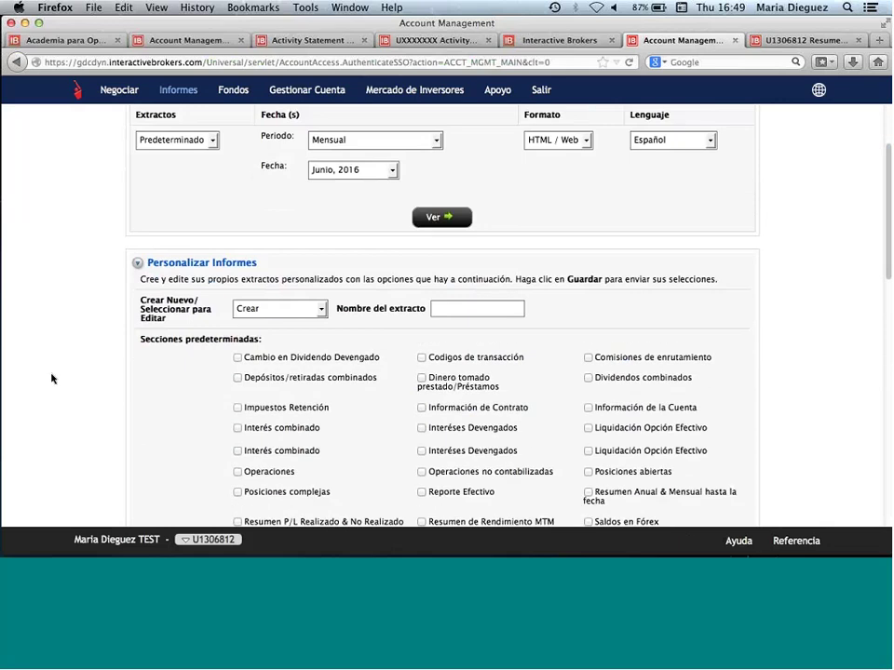
pyautogui.click(322, 285)
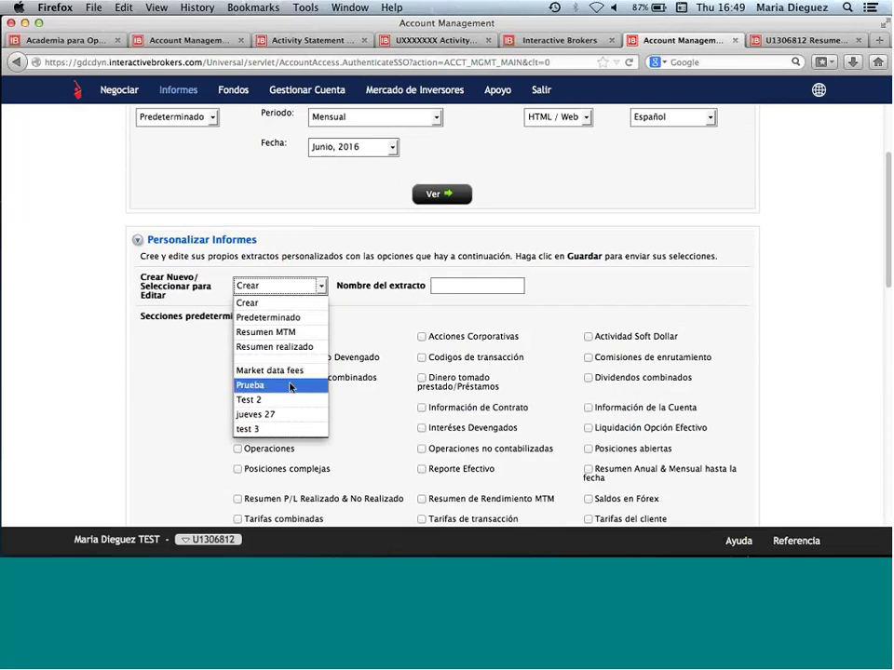
pyautogui.click(247, 302)
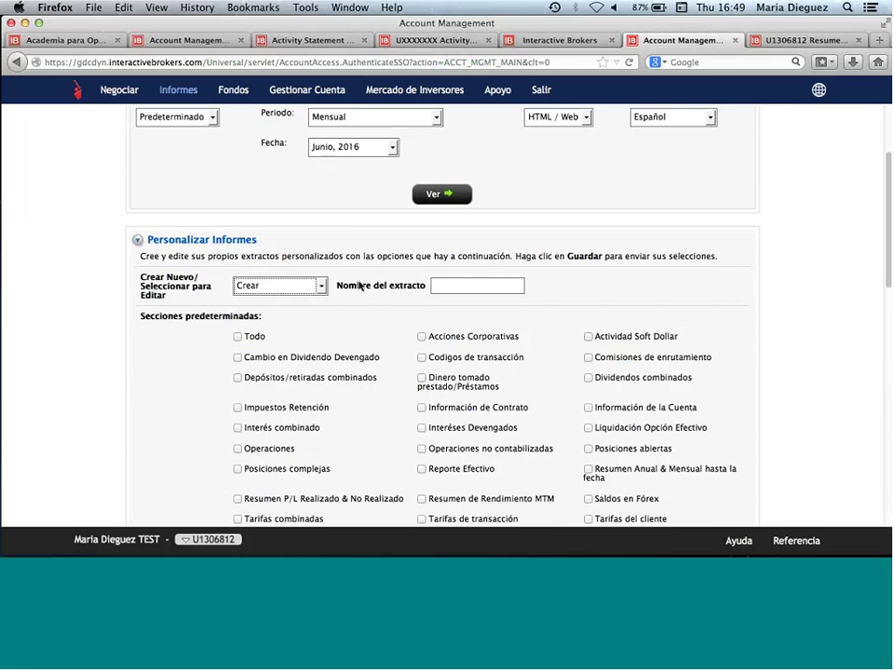
pyautogui.click(437, 286)
pyautogui.write('Test 5')
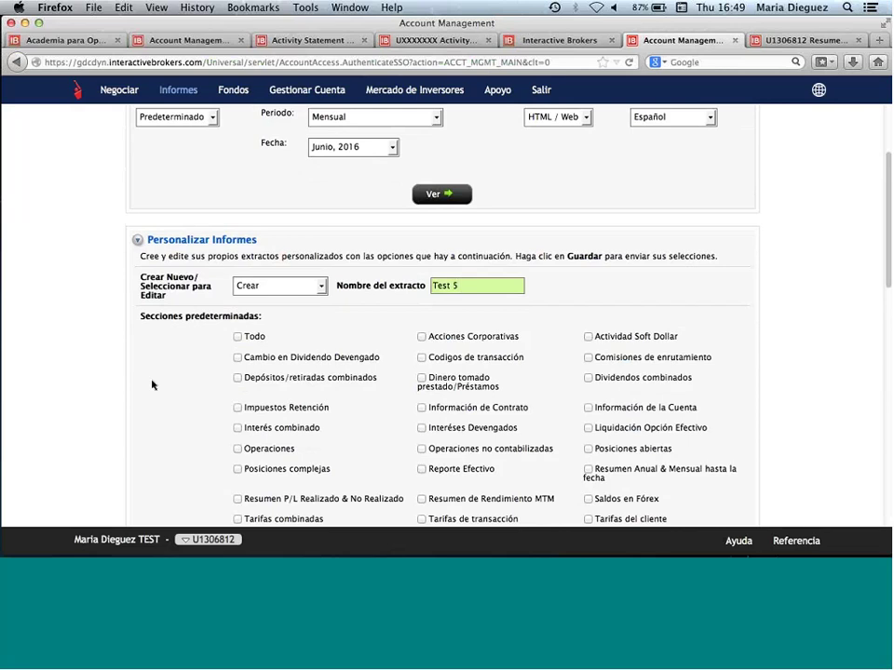
# Step: Tick the Operaciones, Reporte Efectivo, Intereses Devengados and Posiciones abiertas sections
pyautogui.scroll(-3, 154, 385)
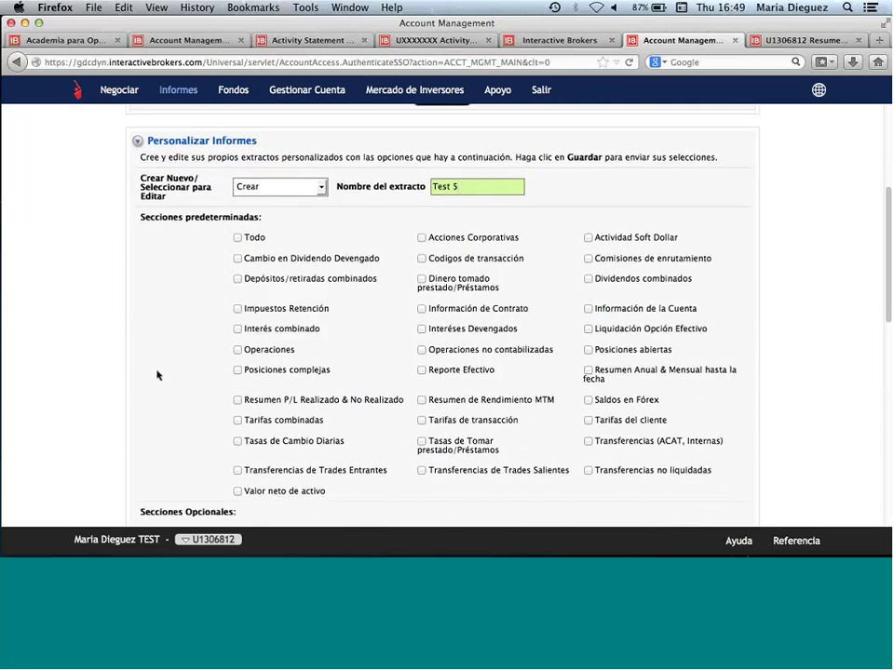
pyautogui.click(237, 349)
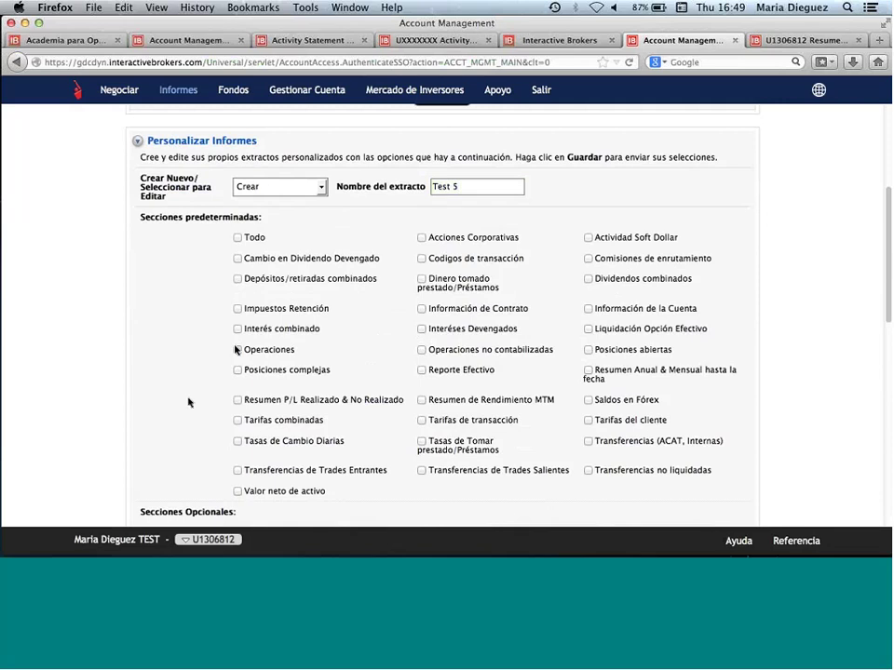
pyautogui.scroll(-1, 188, 402)
pyautogui.scroll(-1, 188, 402)
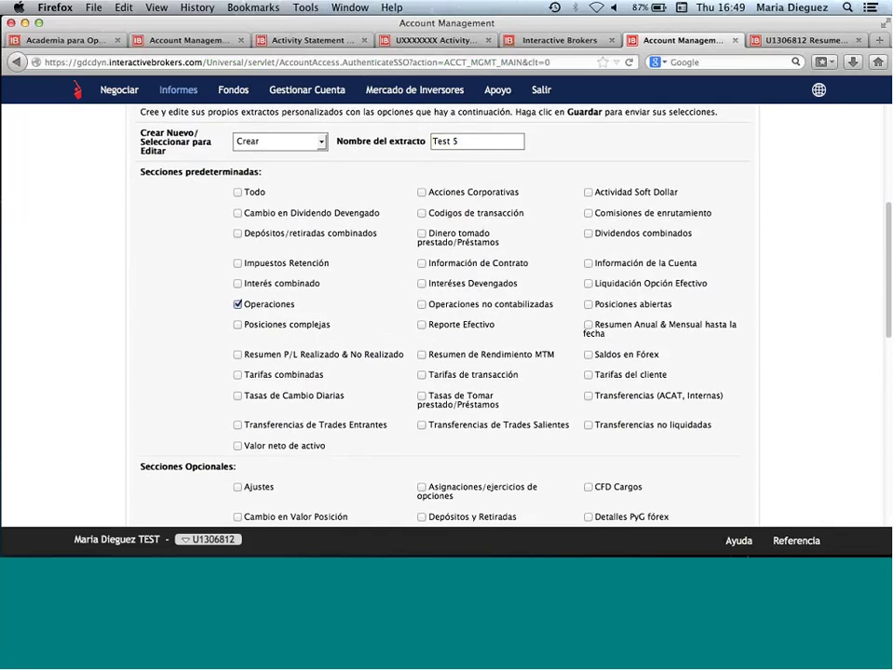
pyautogui.click(422, 325)
pyautogui.click(421, 283)
pyautogui.click(587, 304)
pyautogui.scroll(-1, 451, 355)
pyautogui.scroll(-2, 446, 357)
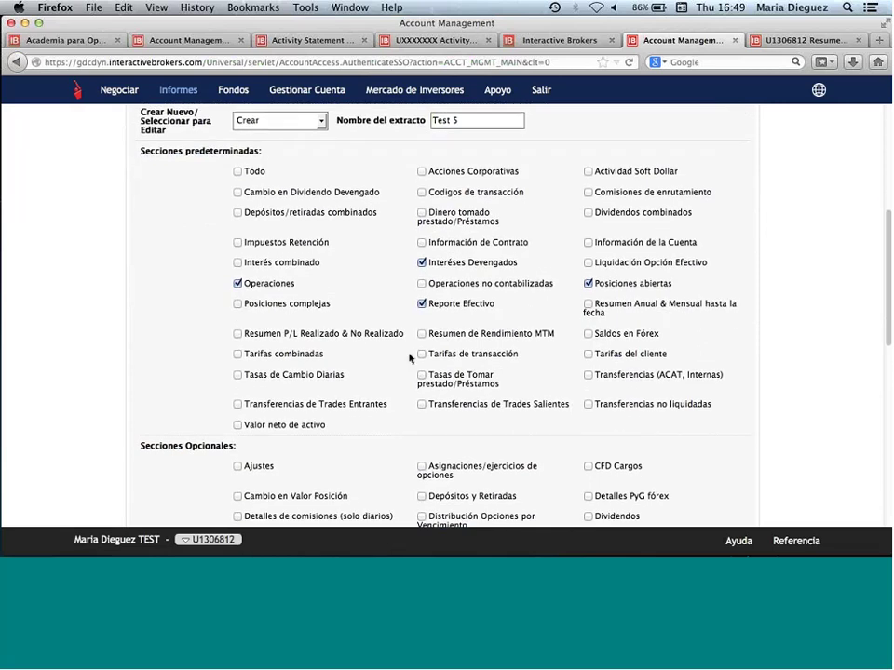
pyautogui.scroll(-8, 119, 359)
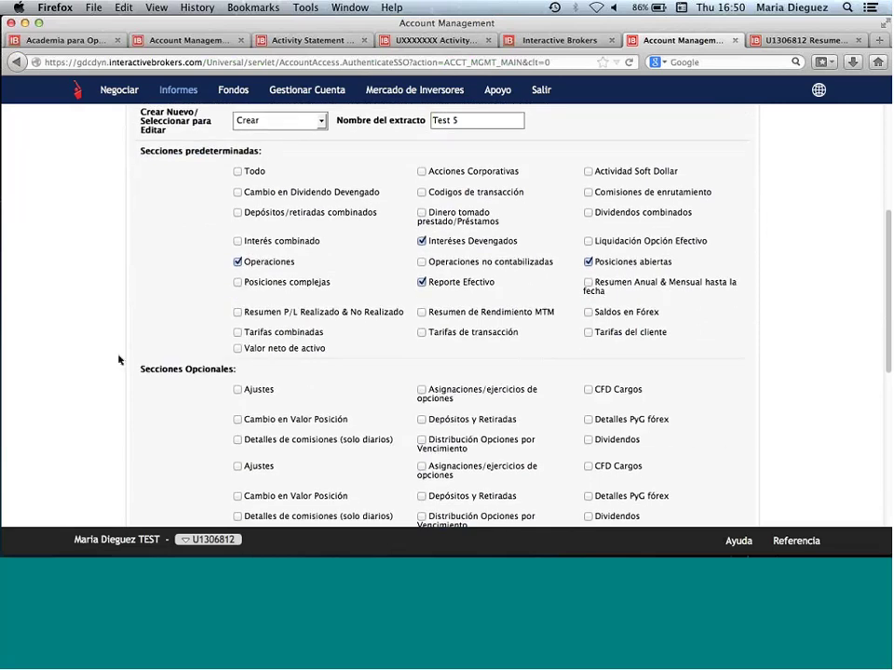
pyautogui.scroll(-1, 163, 392)
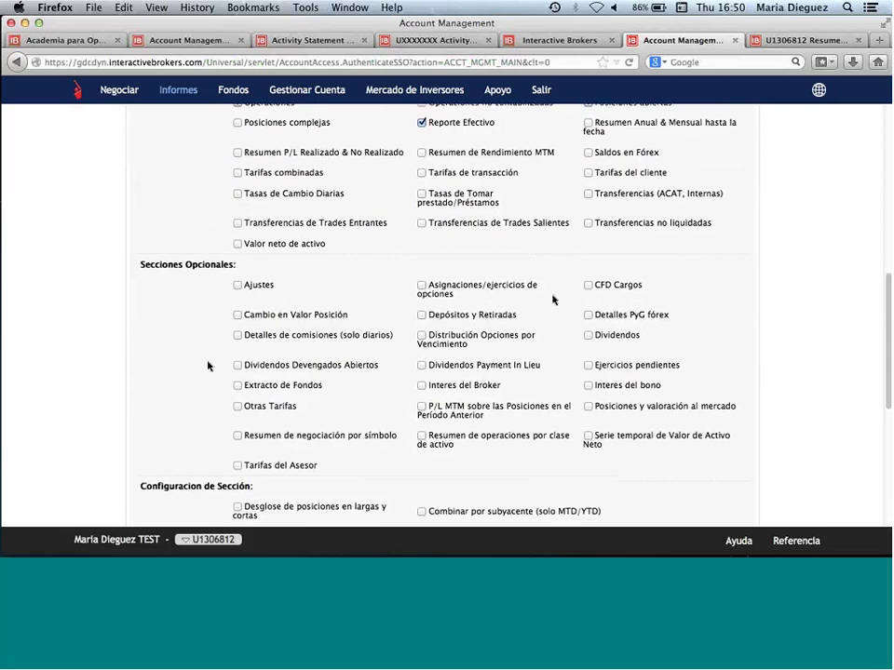
pyautogui.scroll(-10, 158, 346)
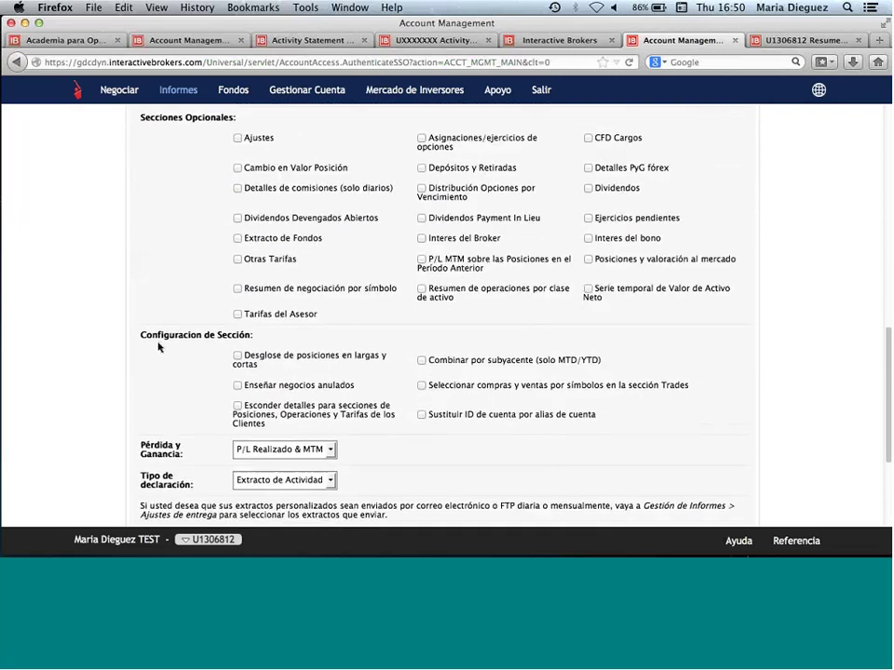
pyautogui.scroll(-5, 177, 326)
# Step: Set Pérdida y Ganancia to Ninguno and keep Extracto de Actividad as the statement type
pyautogui.click(330, 269)
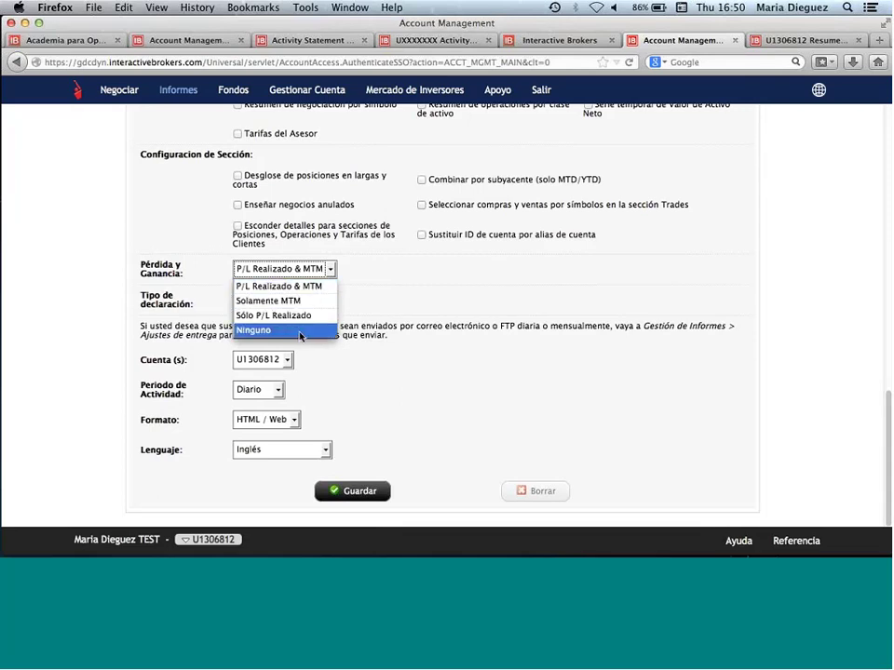
pyautogui.click(300, 332)
pyautogui.click(328, 300)
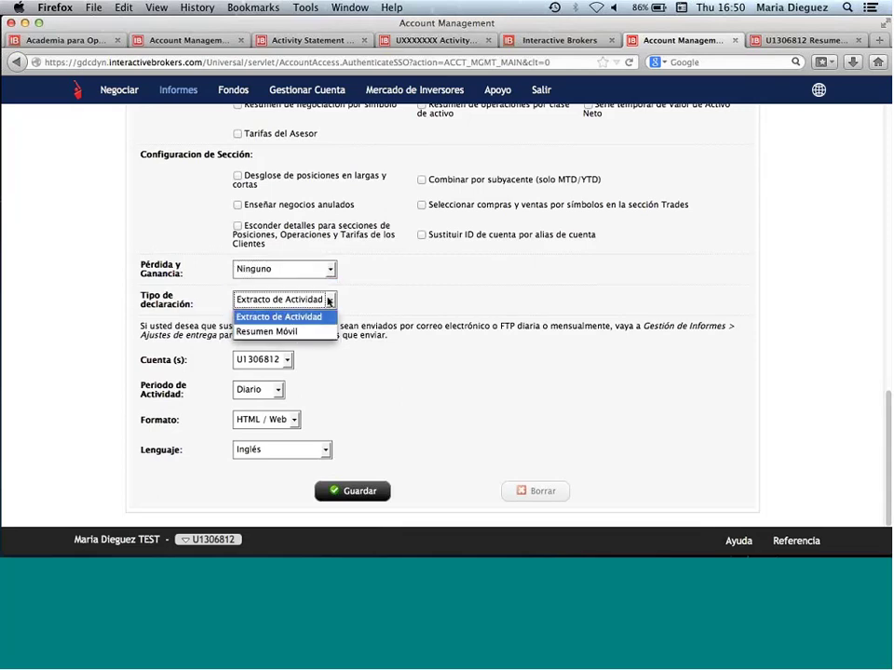
pyautogui.click(328, 300)
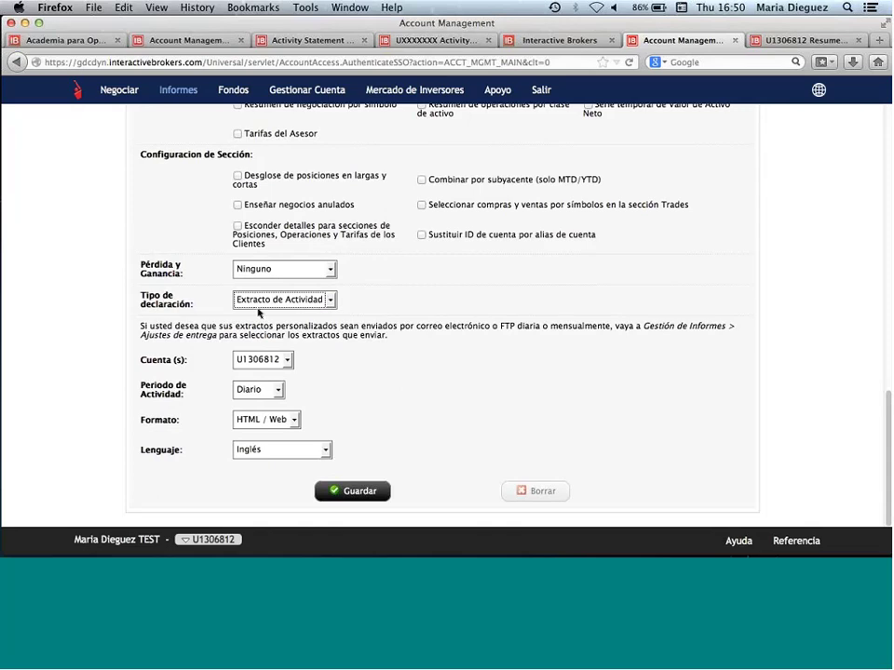
pyautogui.click(330, 301)
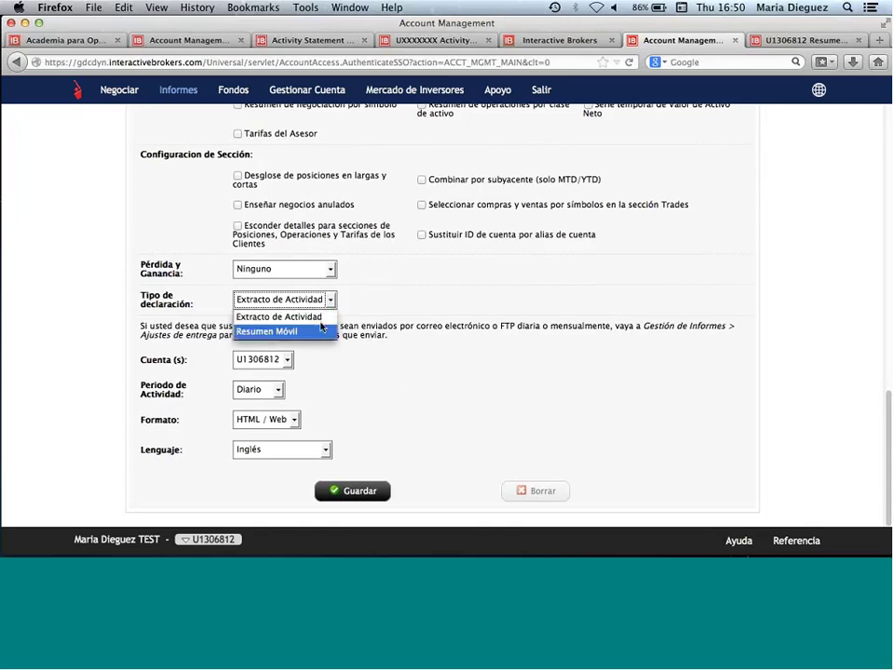
pyautogui.click(316, 319)
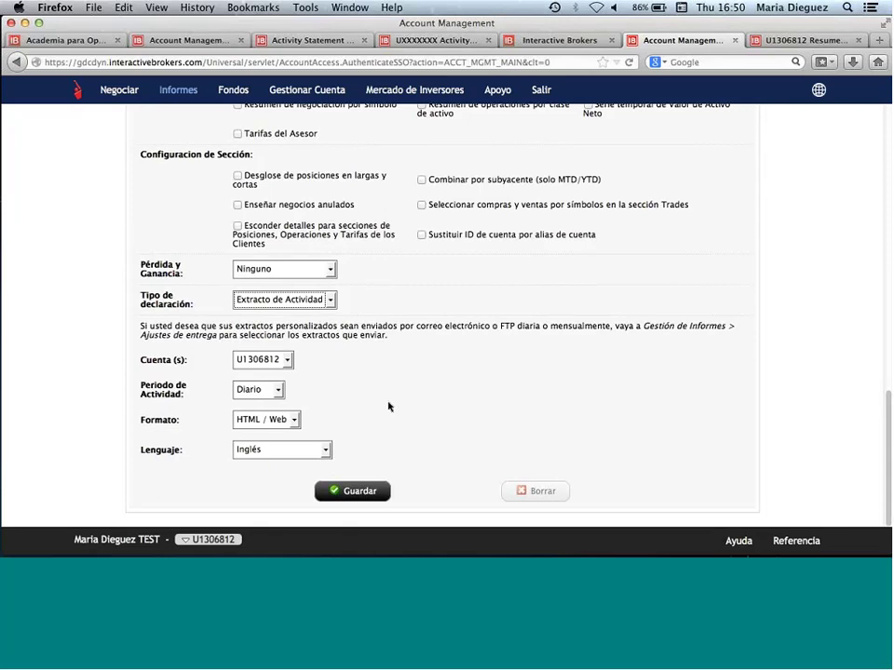
# Step: Keep the single account and Diario period, set the language to Español, and save
pyautogui.click(286, 359)
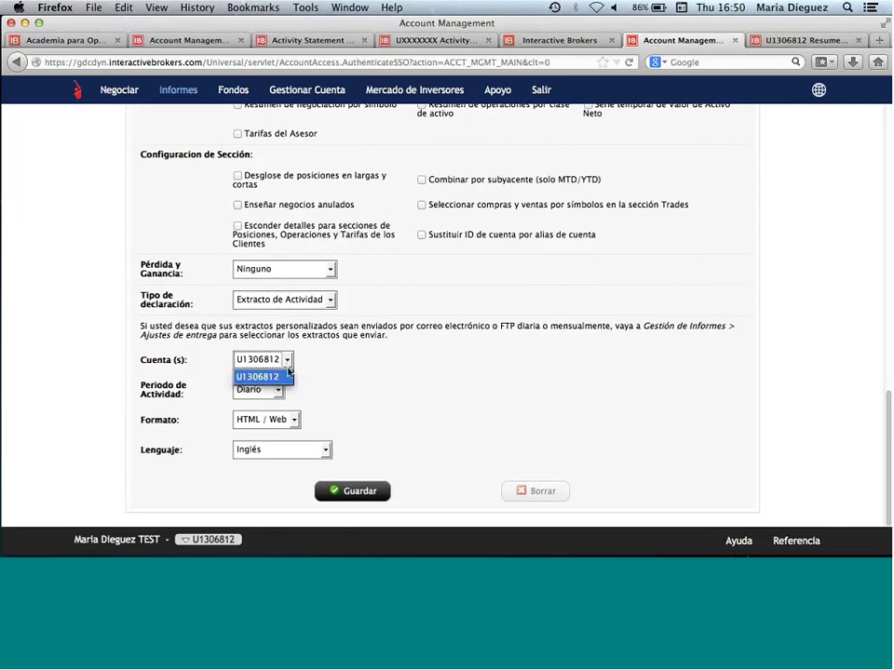
pyautogui.click(291, 376)
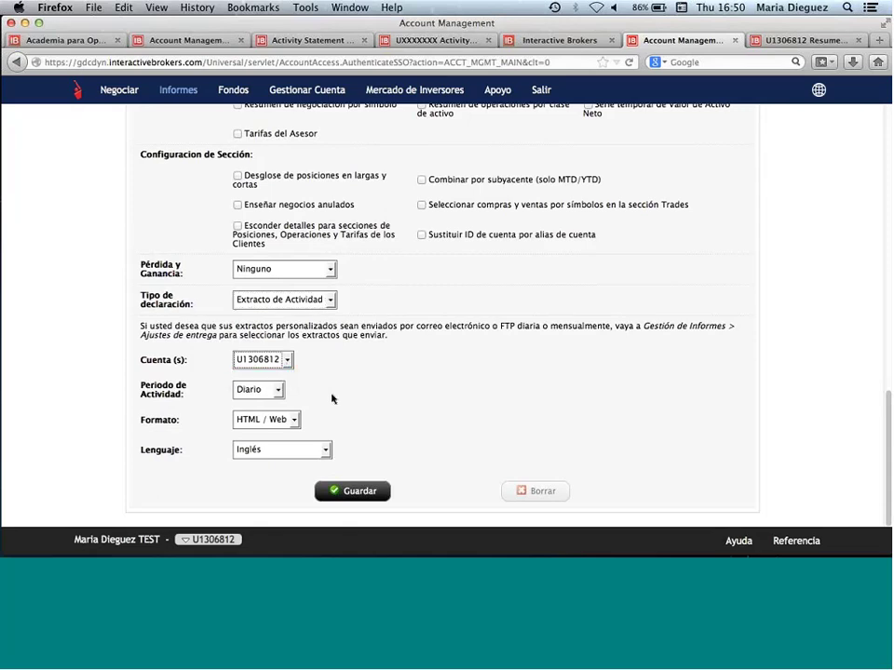
pyautogui.click(278, 390)
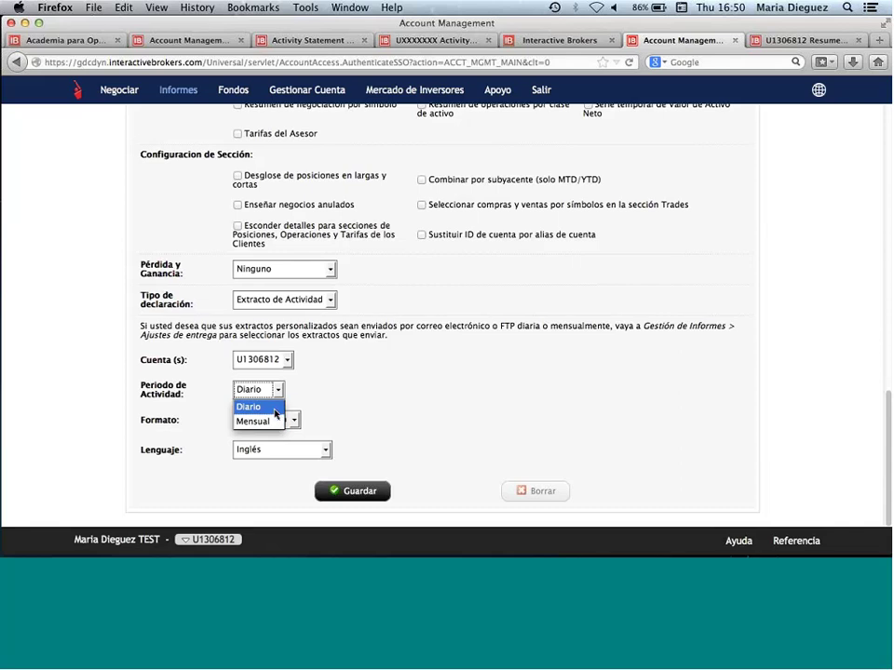
pyautogui.click(278, 409)
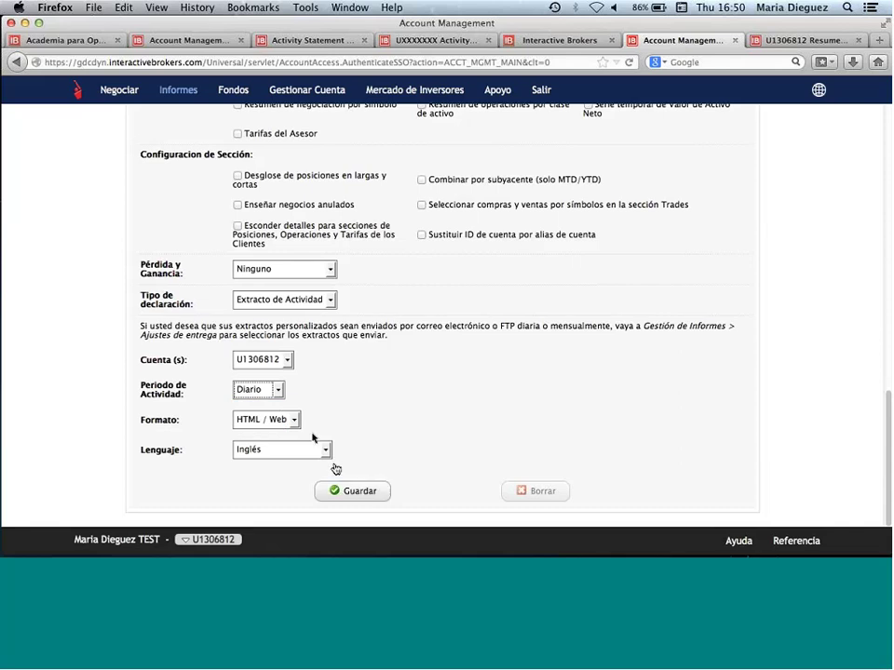
pyautogui.click(324, 452)
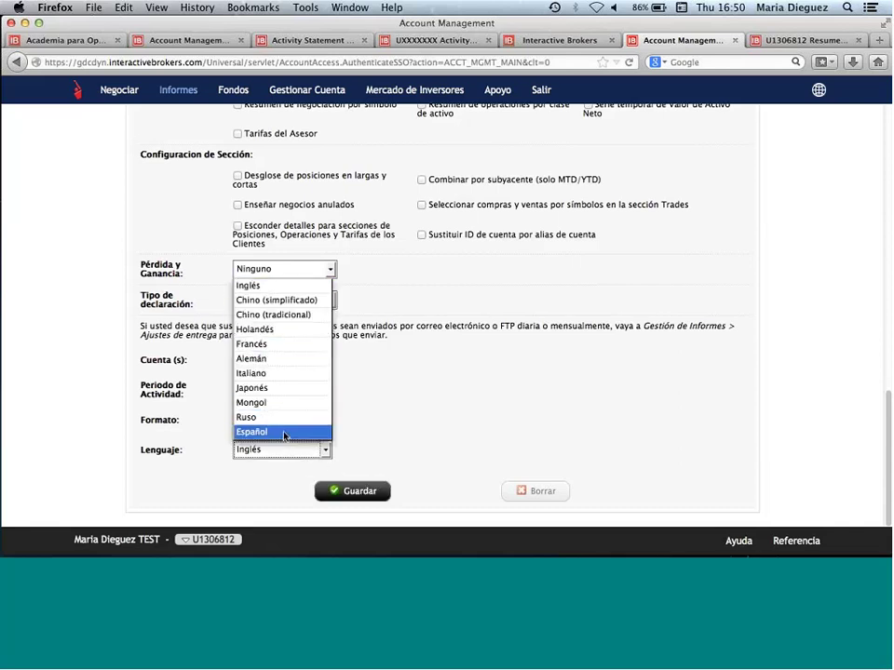
pyautogui.click(292, 432)
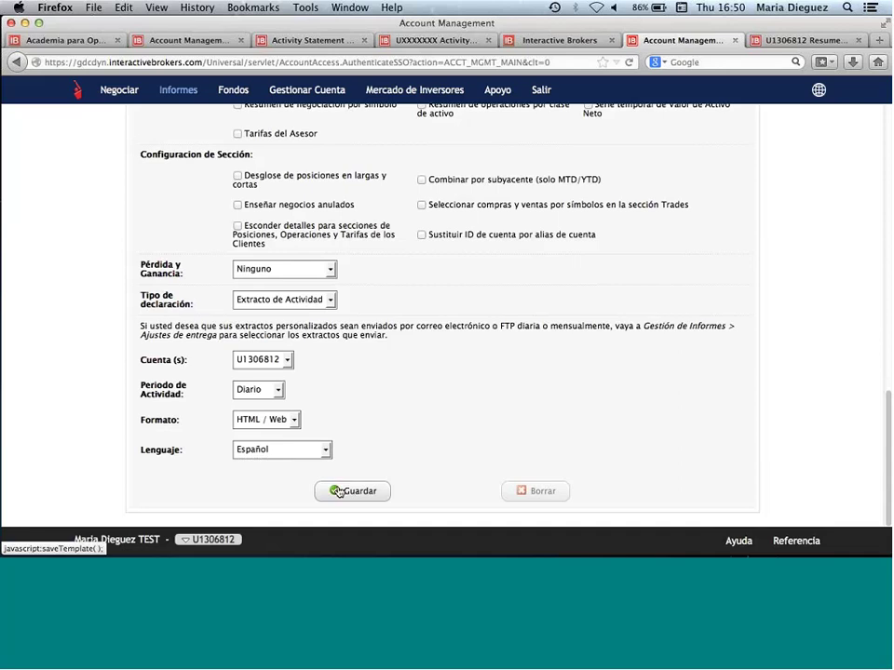
pyautogui.click(328, 488)
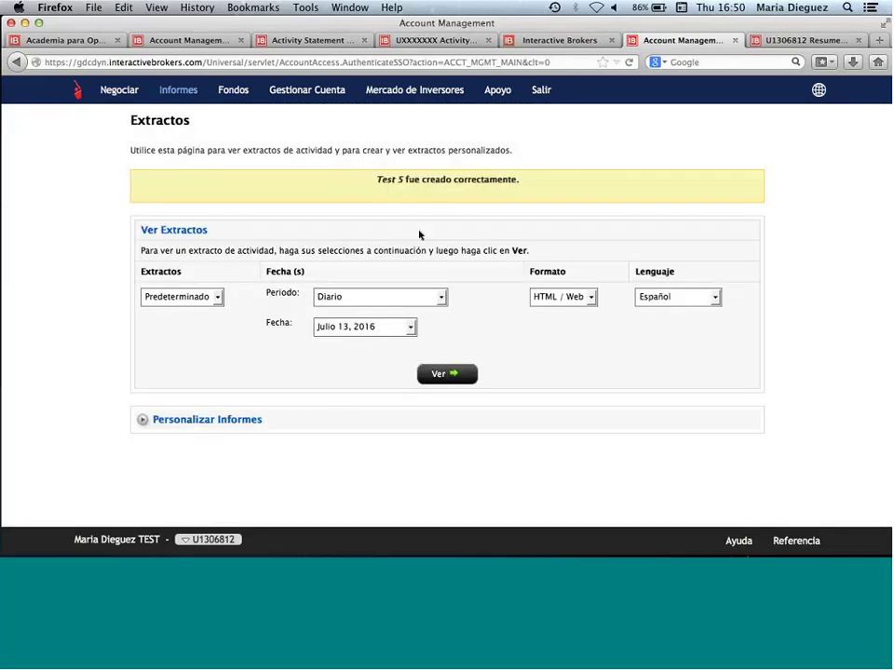
# Step: Generate the Test 5 statement for Mensual, Junio 2016, and switch to its new tab
pyautogui.click(218, 298)
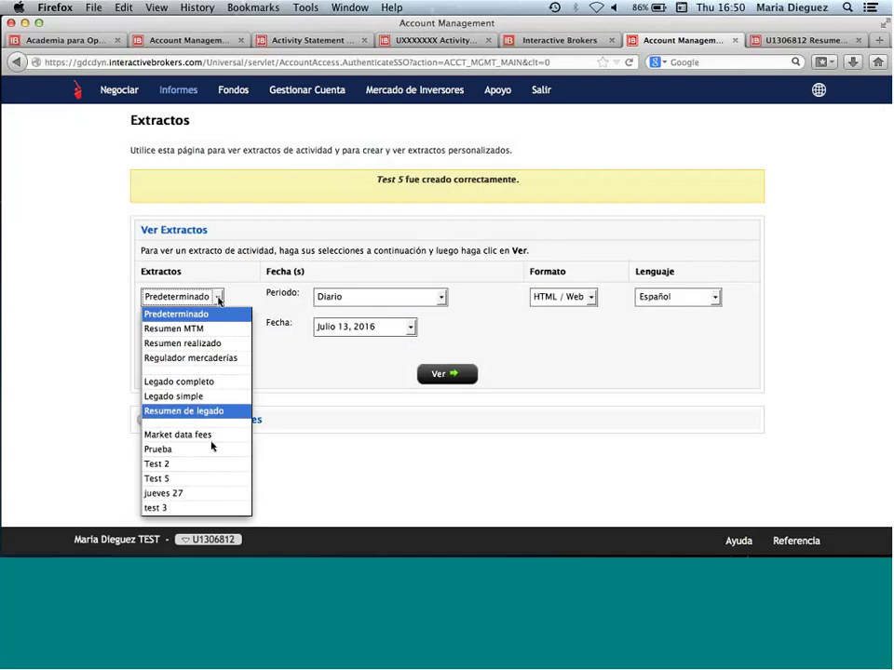
pyautogui.click(162, 478)
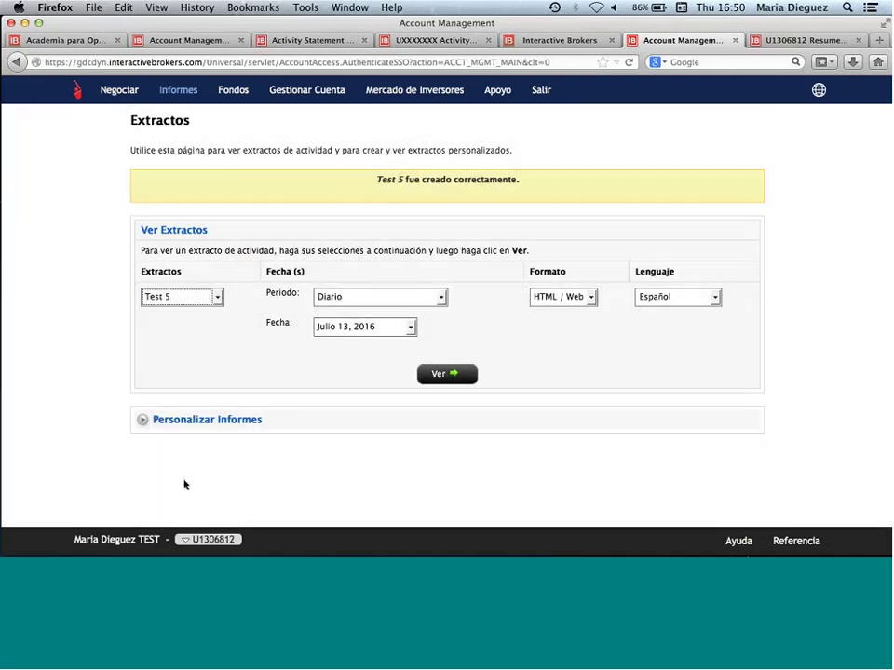
pyautogui.click(444, 296)
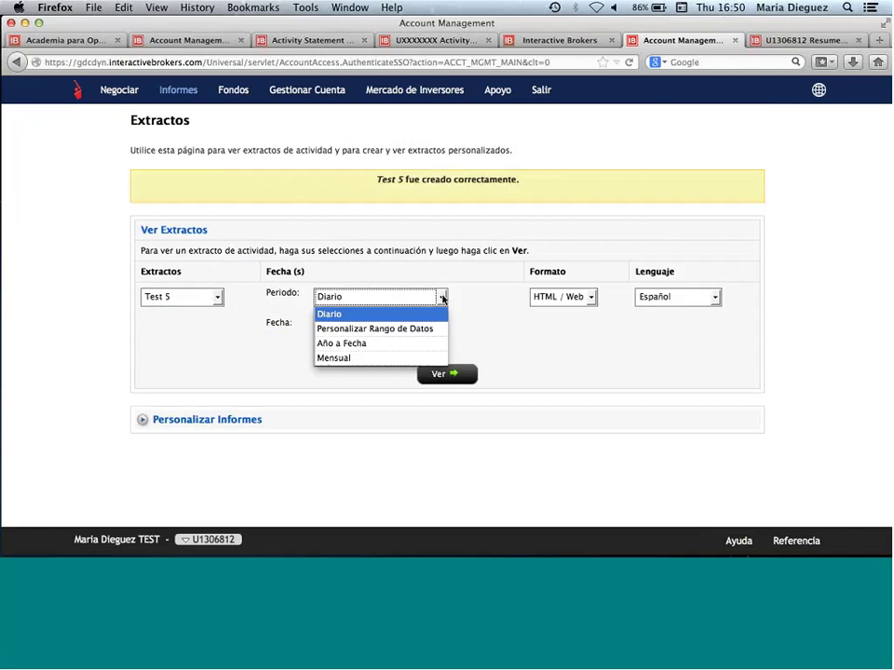
pyautogui.click(418, 357)
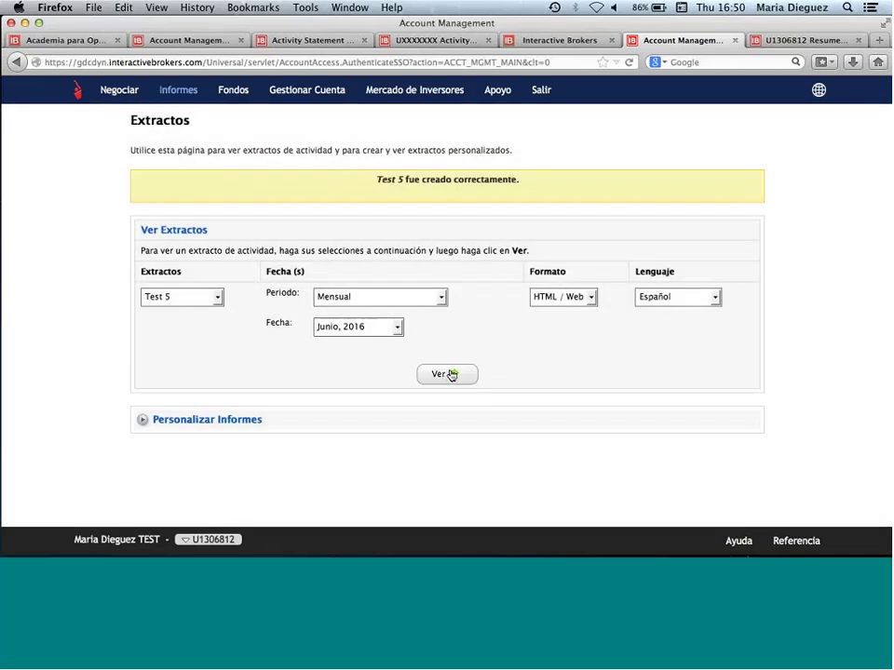
pyautogui.click(446, 374)
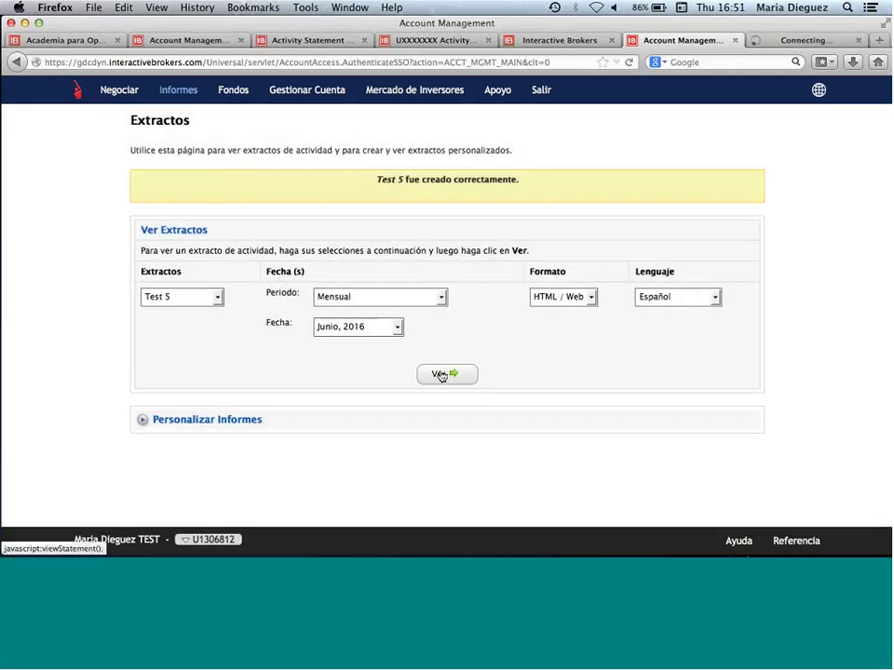
pyautogui.click(790, 40)
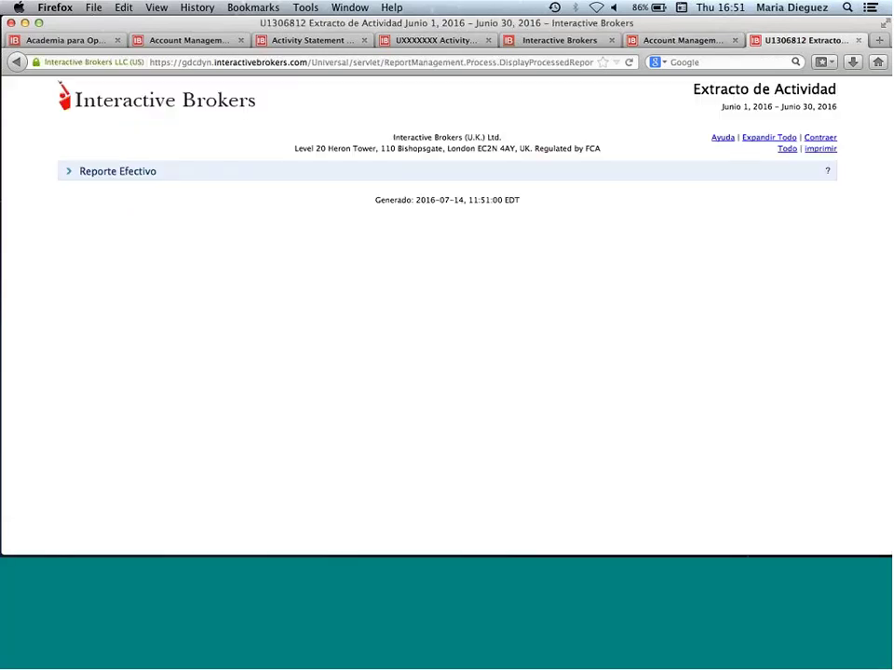
# Step: Expand and then collapse the Reporte Efectivo section of the Test 5 statement
pyautogui.click(67, 177)
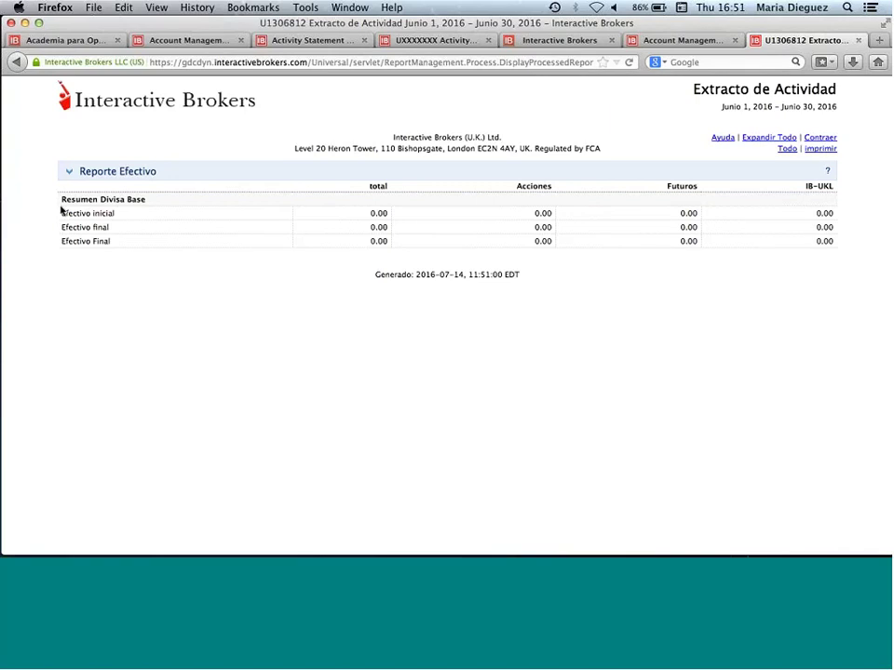
pyautogui.click(68, 174)
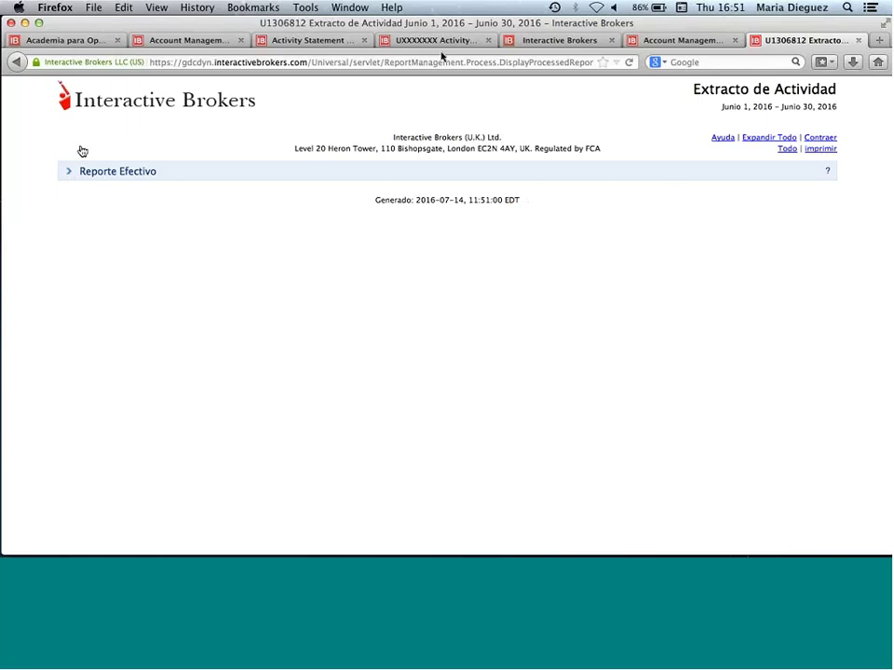
# Step: Go to Informes > Actividad > Descargas de terceros and review the formats, keeping Quicken
pyautogui.hotkey('ctrl', 'shift', 'Tab')
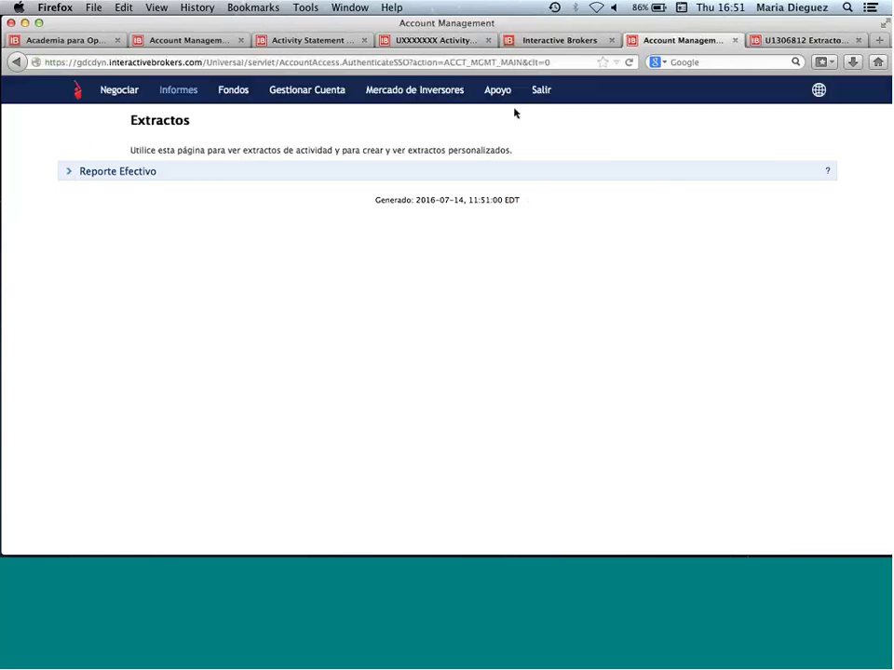
pyautogui.moveTo(192, 94)
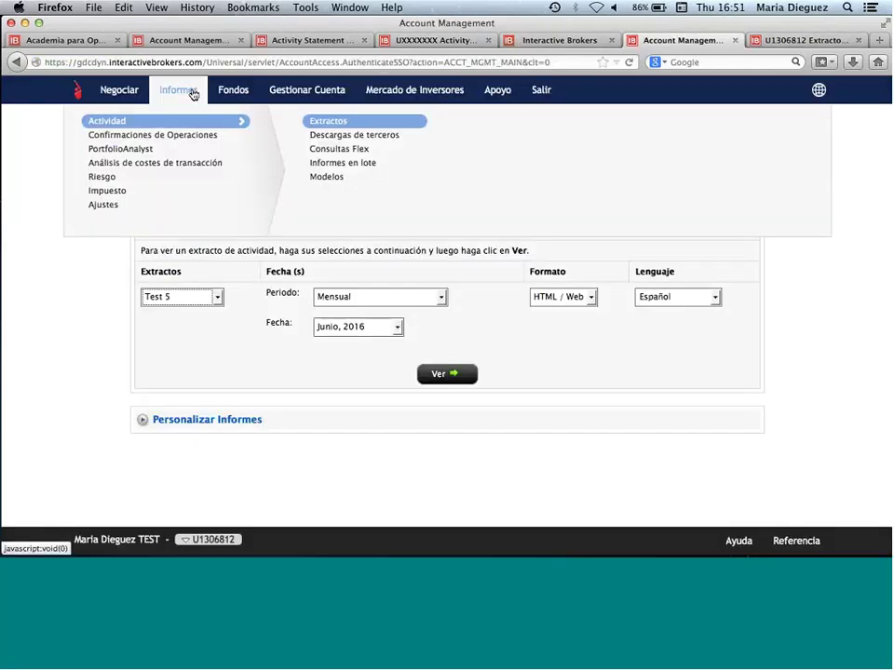
pyautogui.click(393, 140)
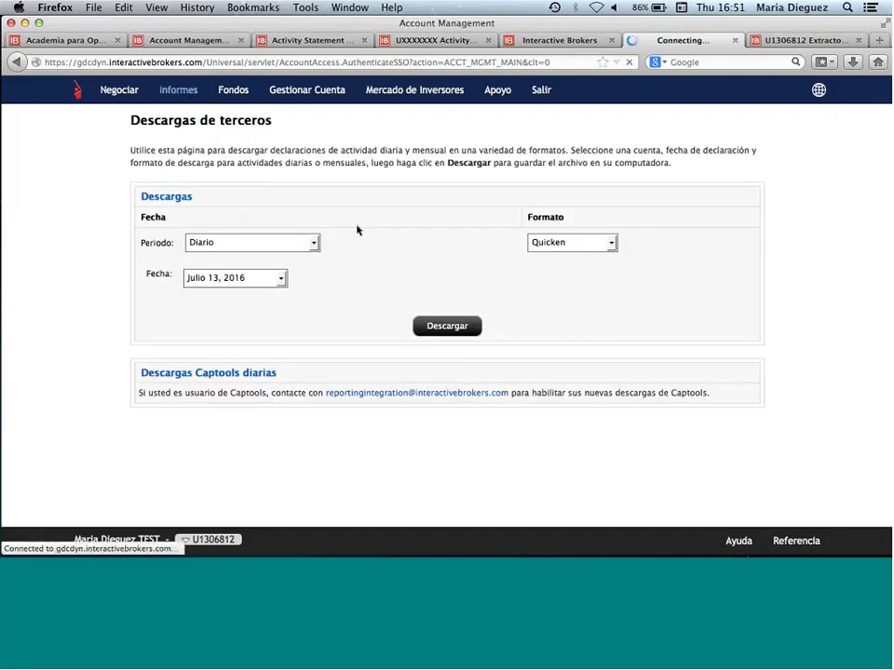
pyautogui.click(609, 242)
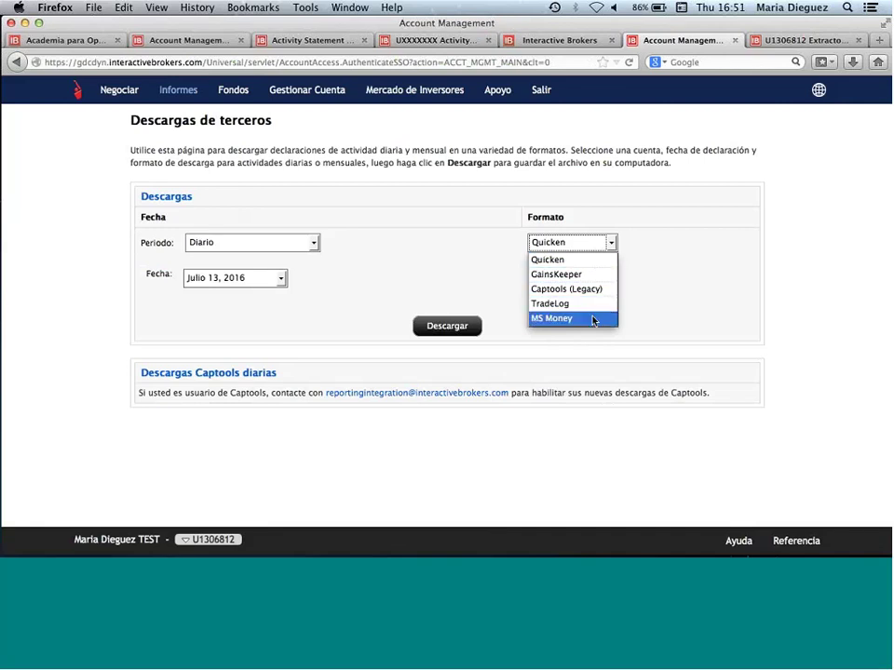
pyautogui.click(459, 270)
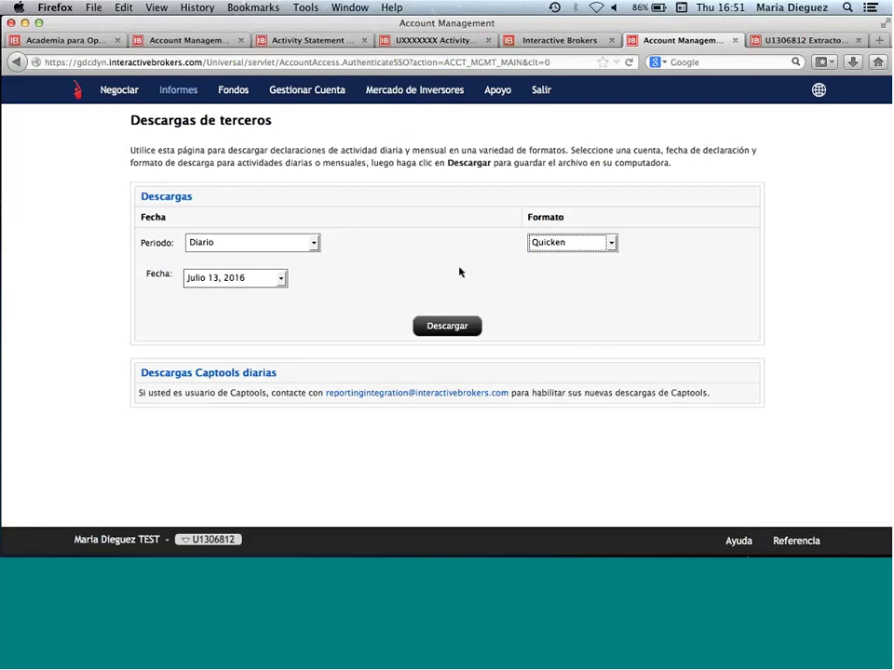
pyautogui.moveTo(156, 96)
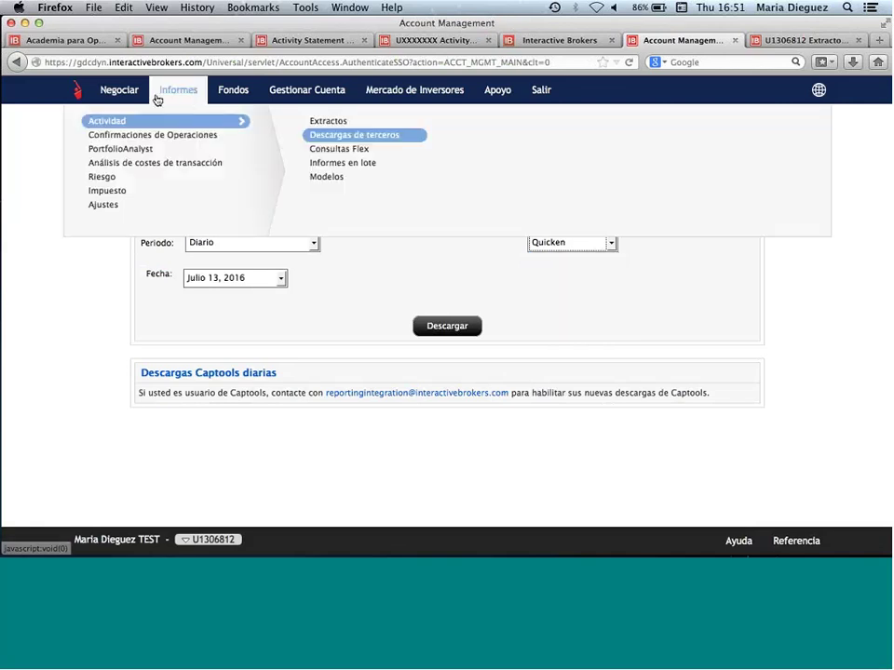
# Step: Open Consultas Flex under Informes > Actividad and choose Crear Consulta Flex
pyautogui.click(346, 154)
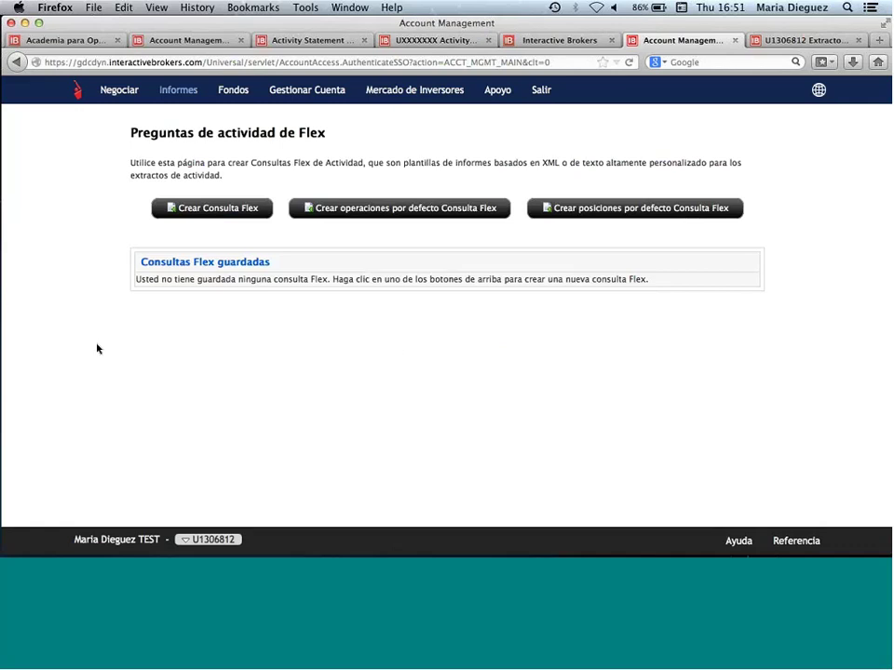
pyautogui.click(200, 208)
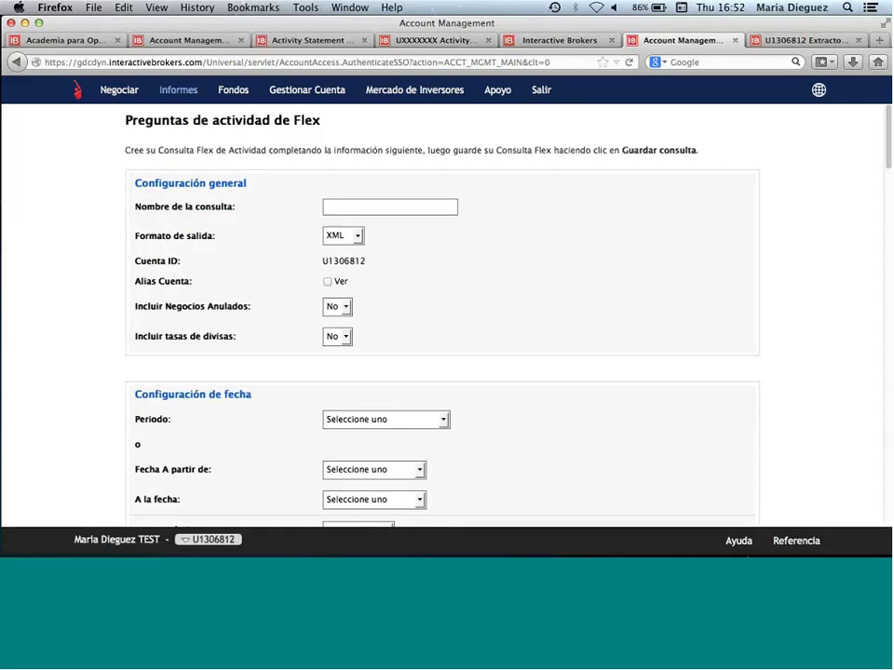
# Step: Name the Flex query 'Test 5', keep XML output, and leave Alias Cuenta Ver unchecked
pyautogui.click(325, 205)
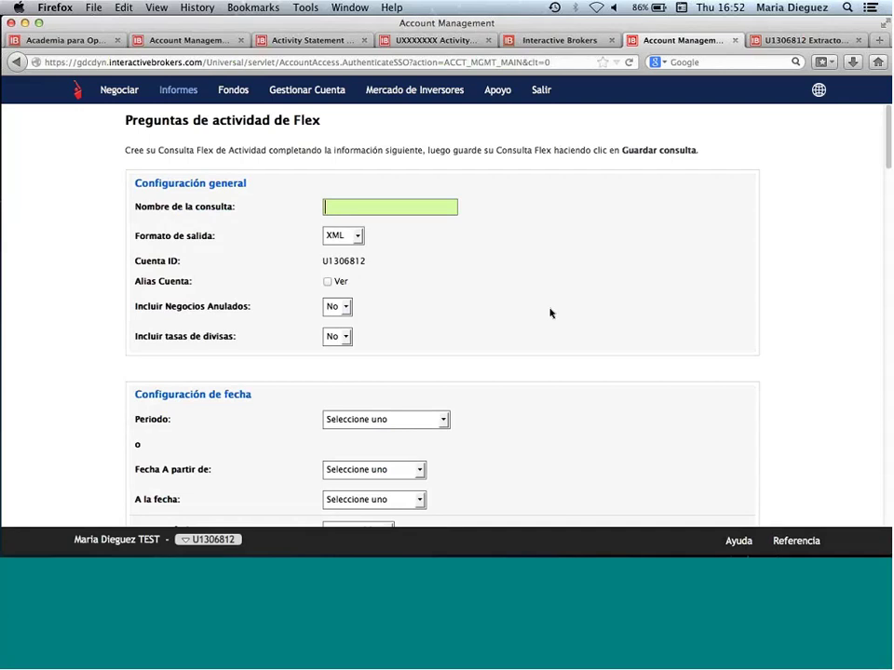
pyautogui.write('Test 5')
pyautogui.click(355, 235)
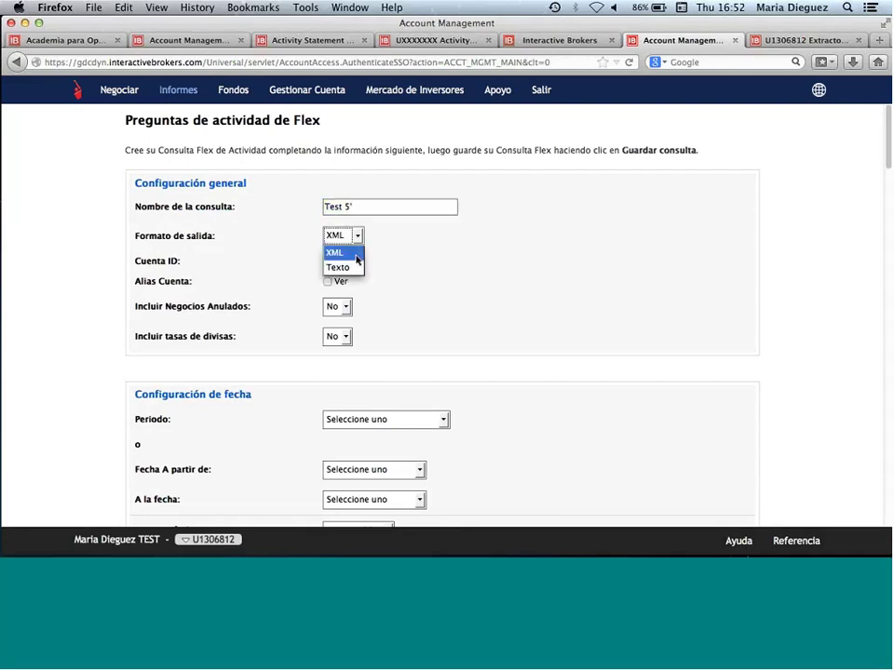
pyautogui.click(351, 258)
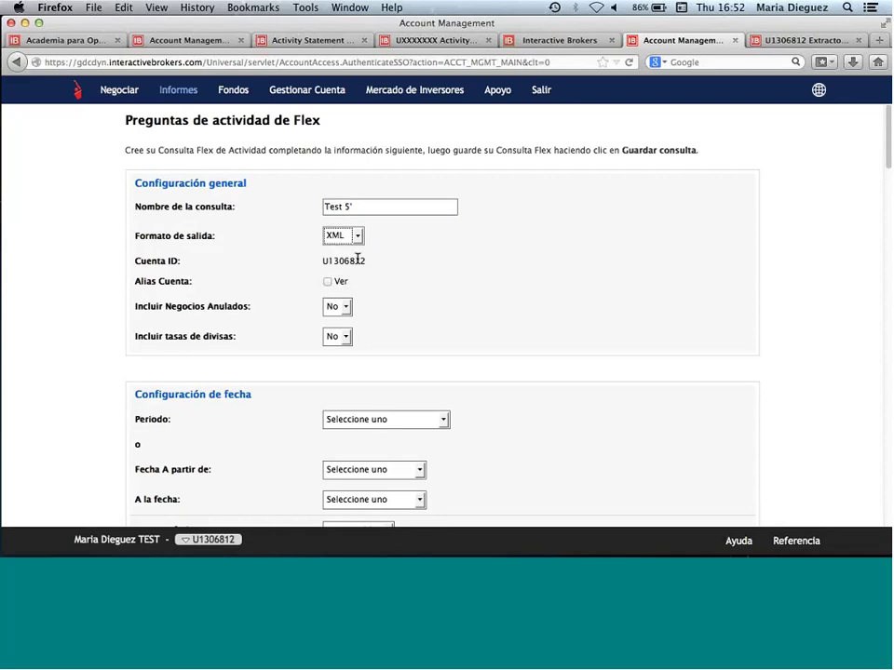
pyautogui.click(328, 282)
pyautogui.click(328, 282)
pyautogui.scroll(-2, 377, 298)
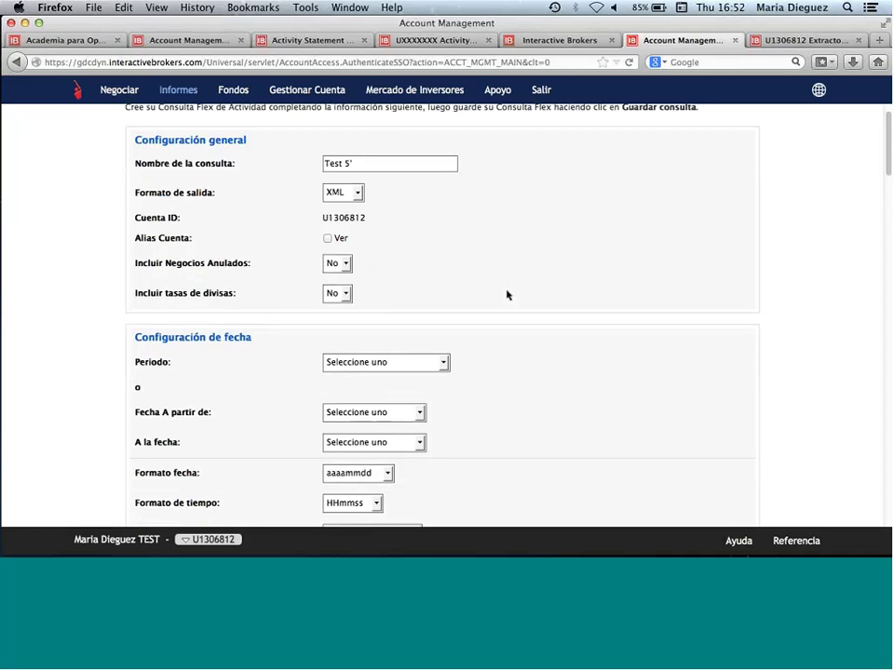
# Step: Look through the Periodo, Fecha A partir de and A la fecha options without changing them
pyautogui.scroll(-3, 522, 291)
pyautogui.scroll(-2, 503, 279)
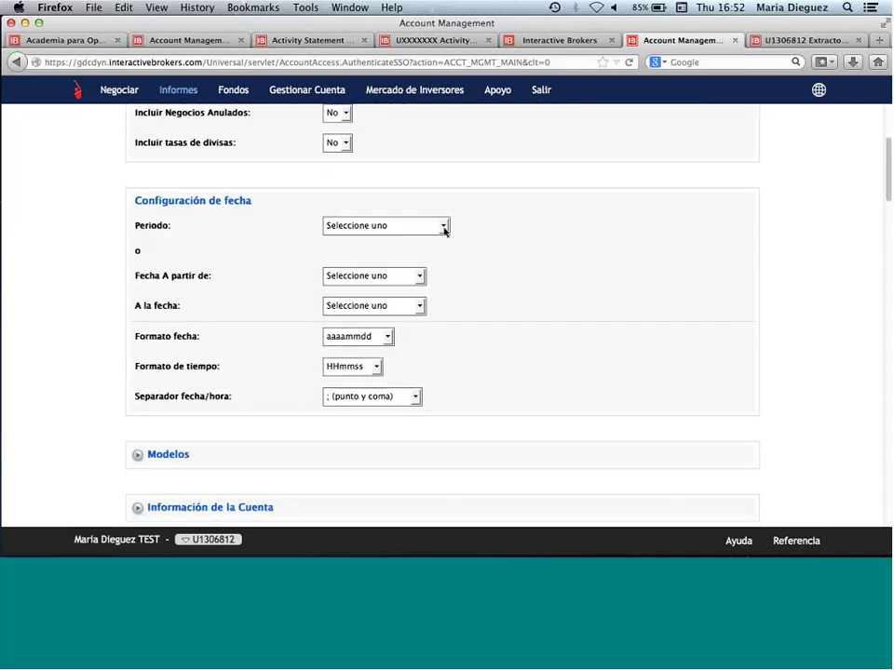
pyautogui.click(443, 228)
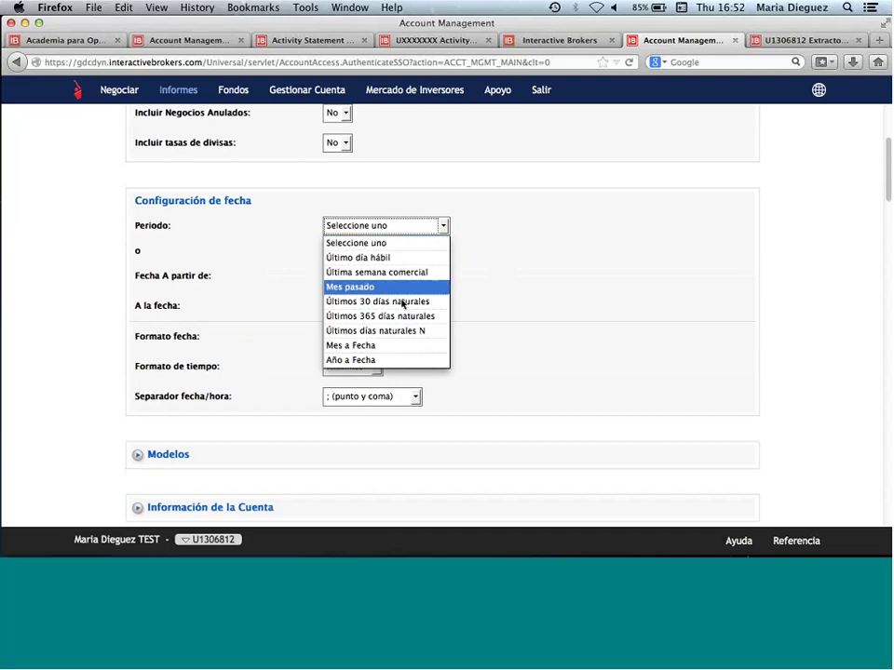
pyautogui.press('Escape')
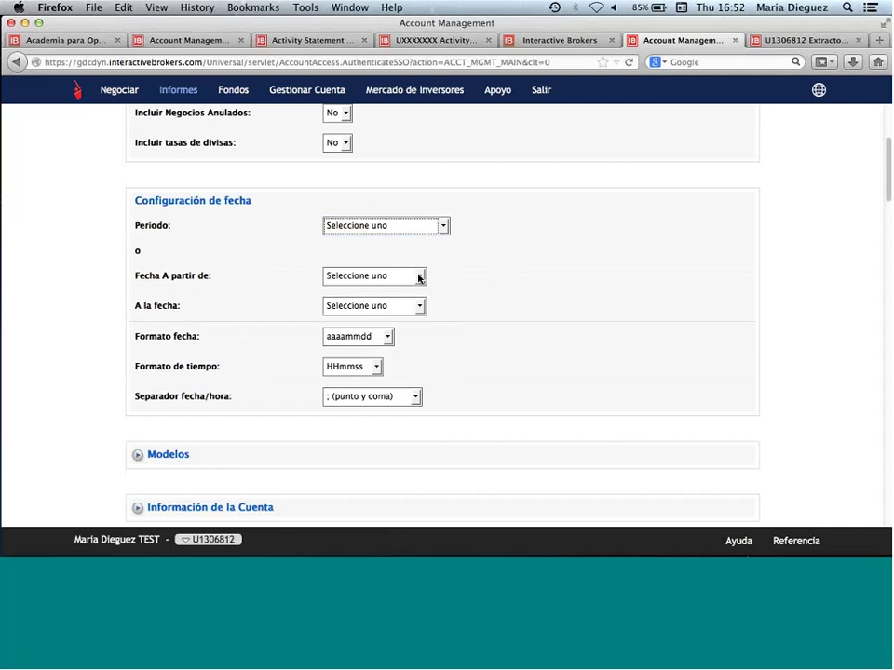
pyautogui.click(421, 279)
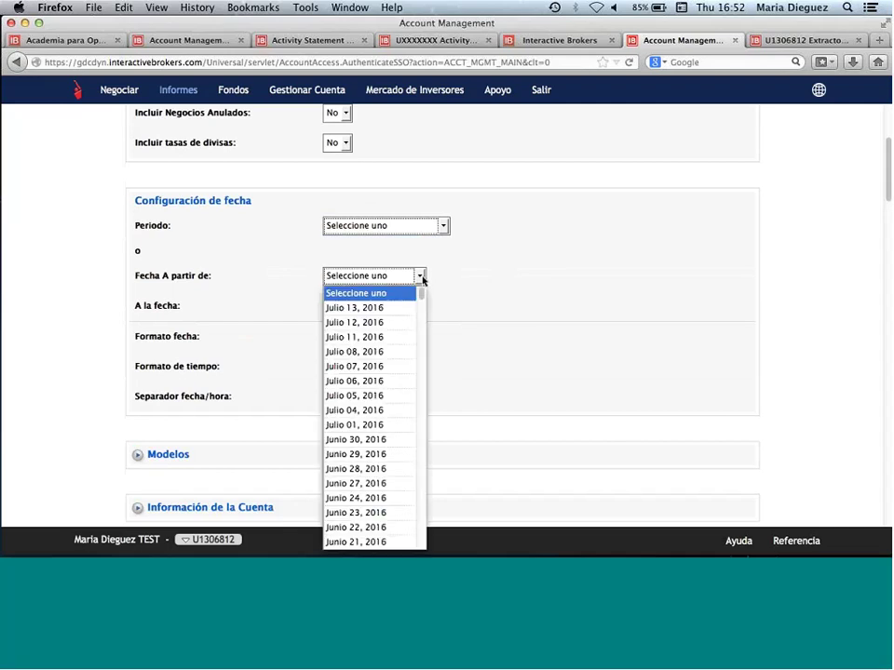
pyautogui.moveTo(423, 293); pyautogui.dragTo(407, 556)
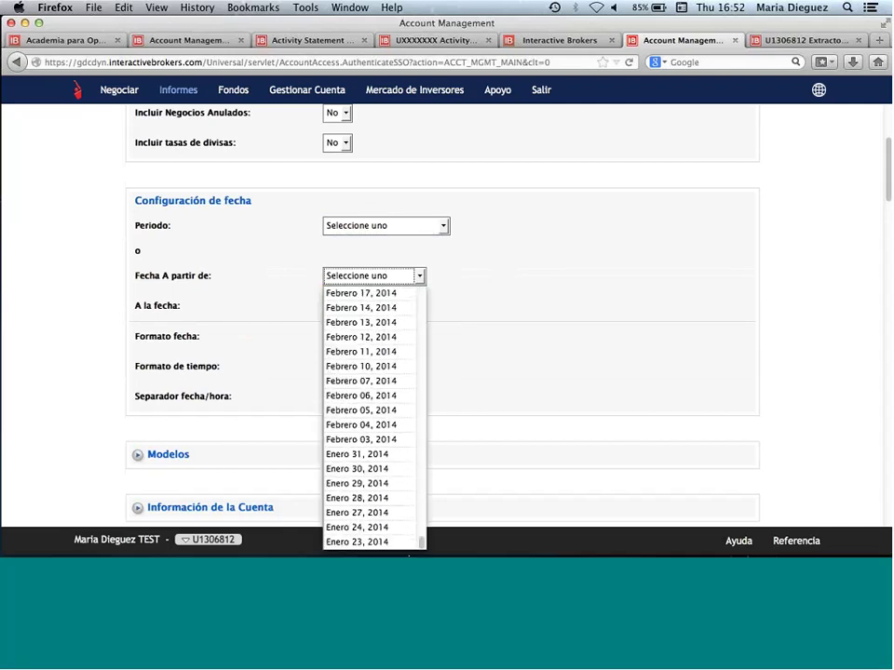
pyautogui.click(480, 320)
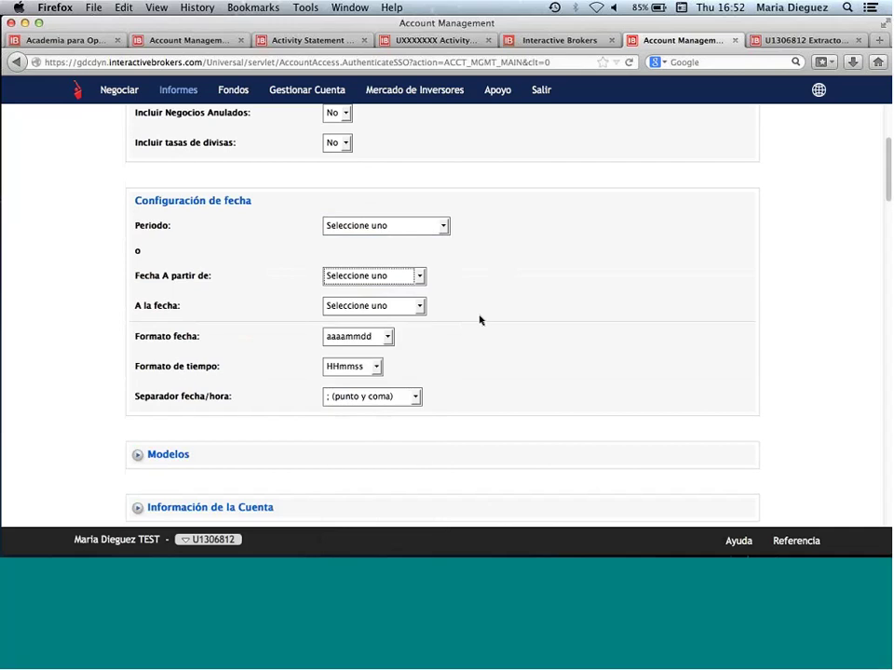
pyautogui.click(417, 306)
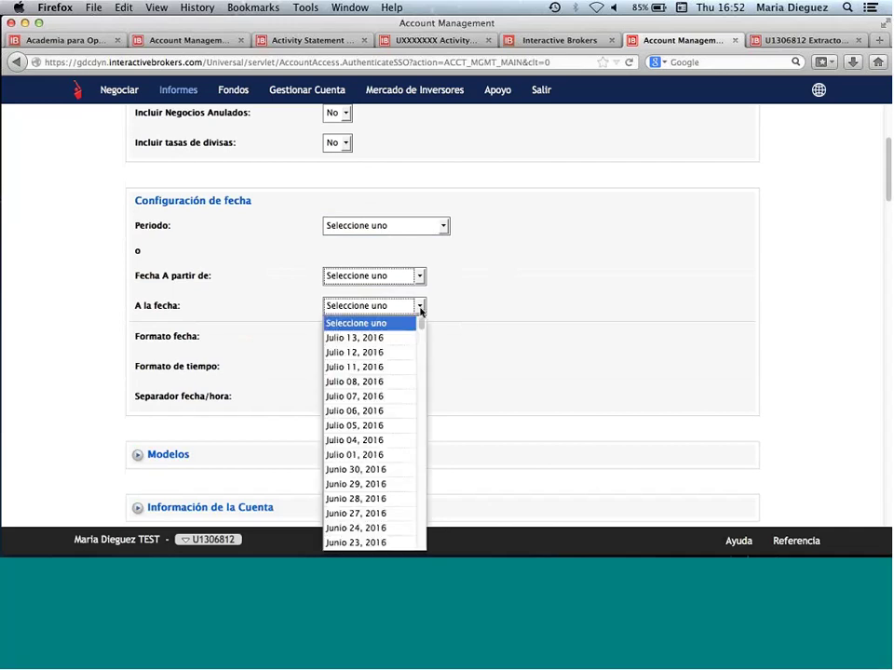
pyautogui.click(466, 299)
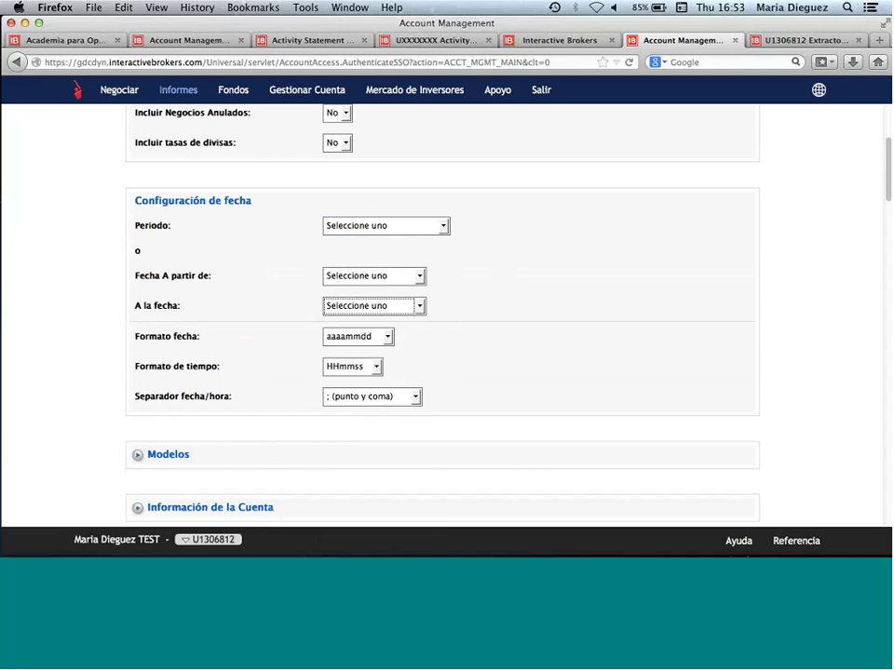
pyautogui.scroll(-3, 471, 382)
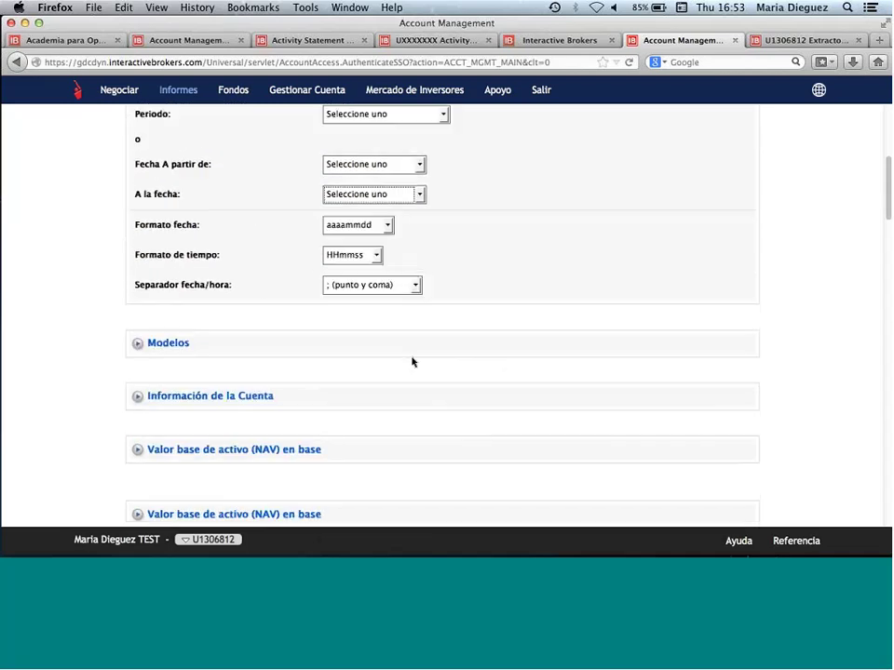
pyautogui.scroll(-2, 103, 347)
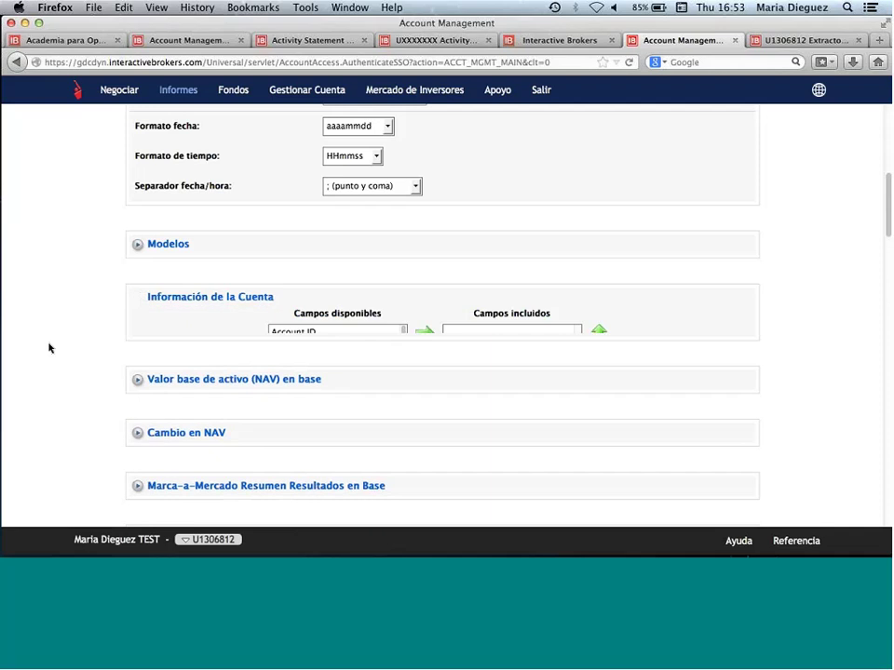
# Step: Move Account Alias, Currency and Date Opened from Campos disponibles into the included account fields
pyautogui.scroll(-1, 42, 347)
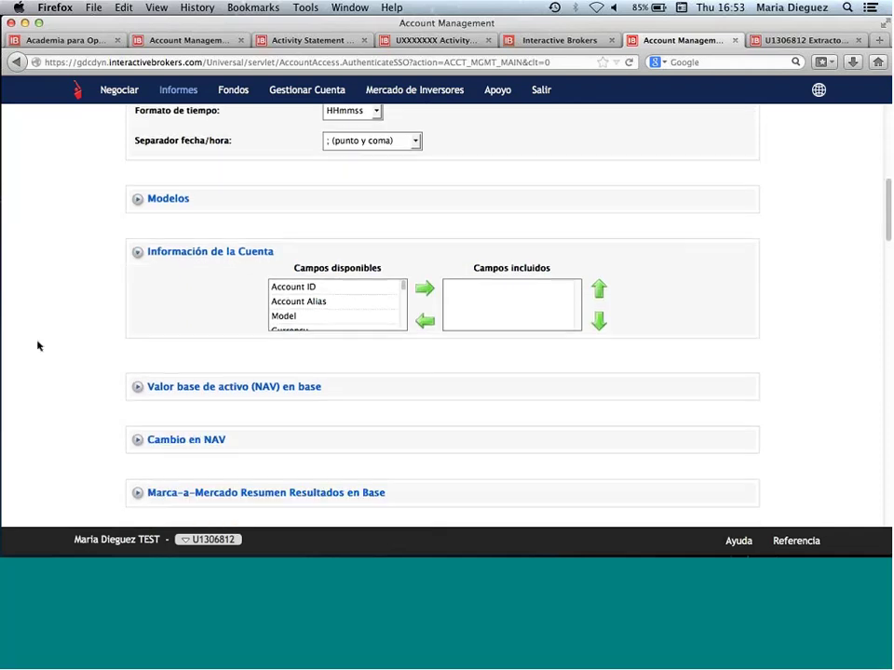
pyautogui.scroll(-1, 122, 328)
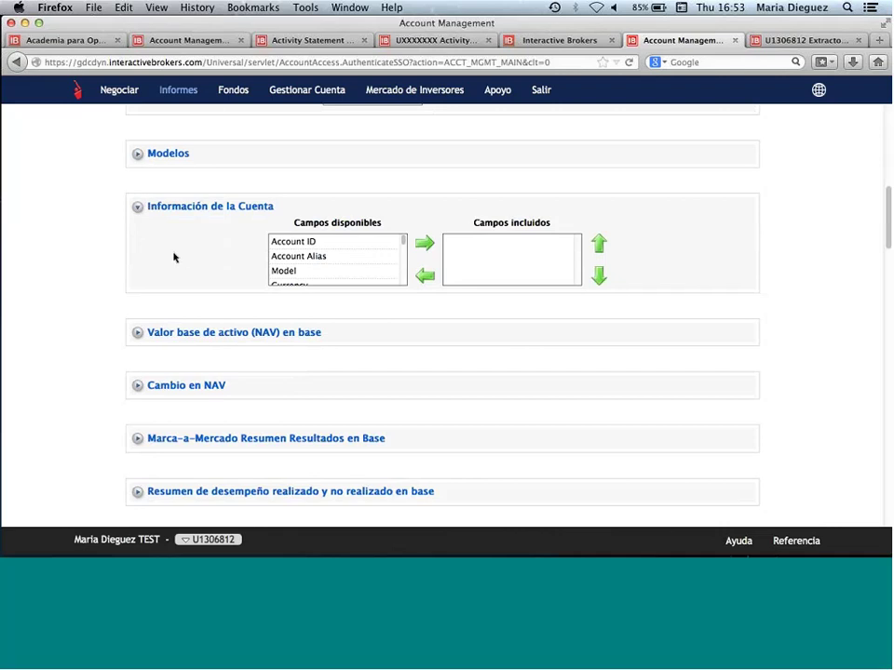
pyautogui.click(288, 259)
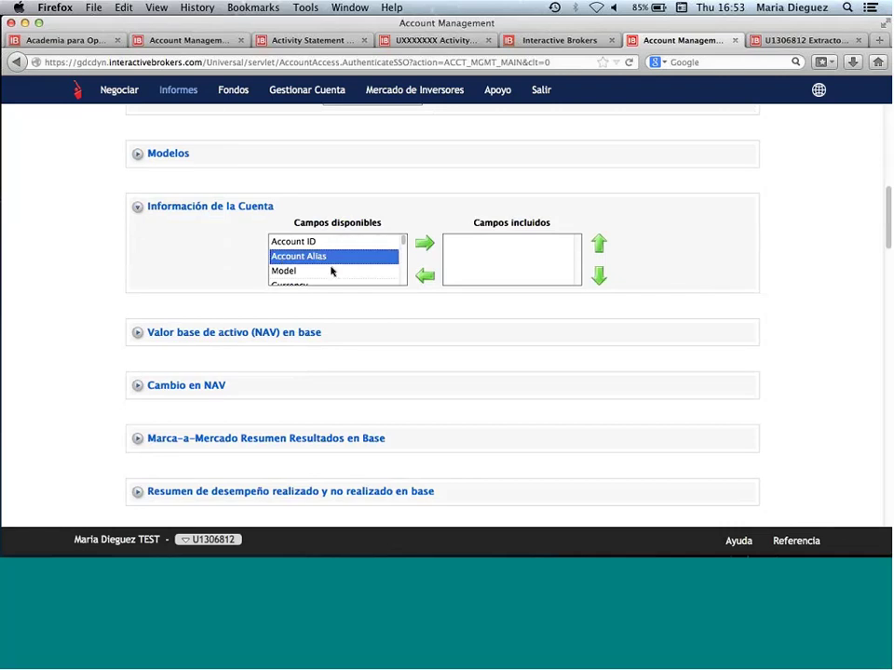
pyautogui.click(424, 244)
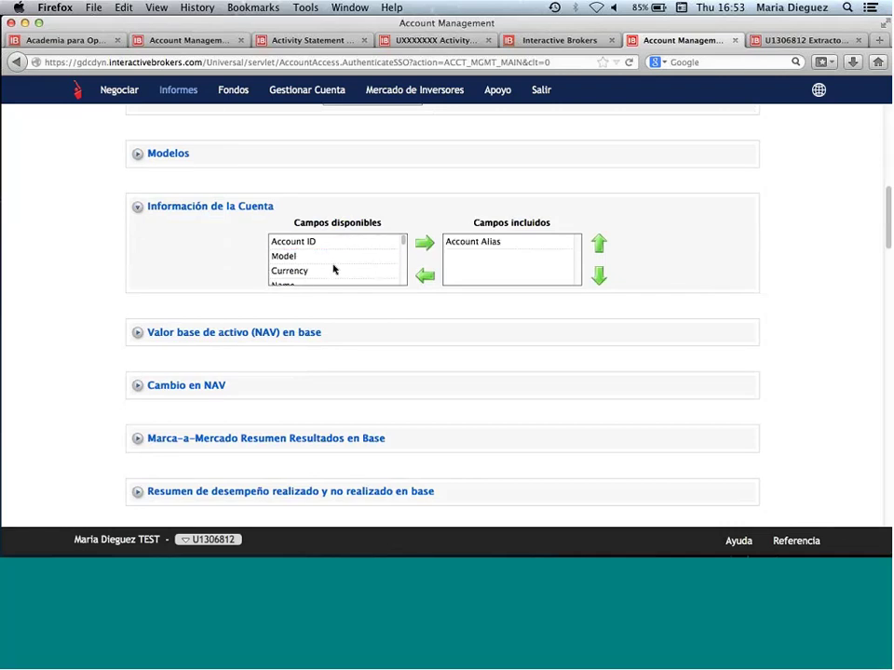
pyautogui.click(334, 267)
pyautogui.click(432, 244)
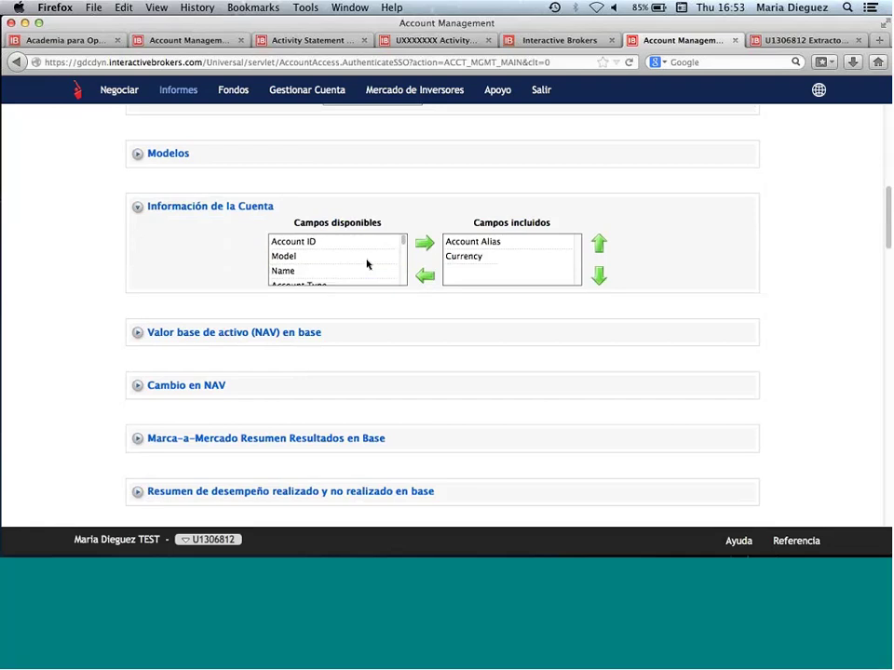
pyautogui.scroll(-3, 366, 263)
pyautogui.scroll(-5, 365, 263)
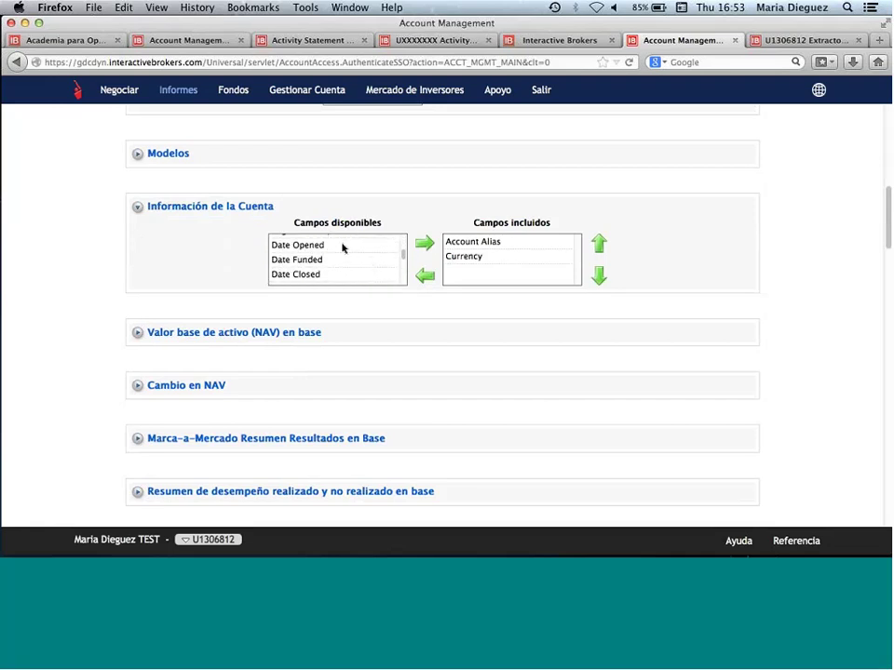
pyautogui.click(343, 245)
pyautogui.click(425, 245)
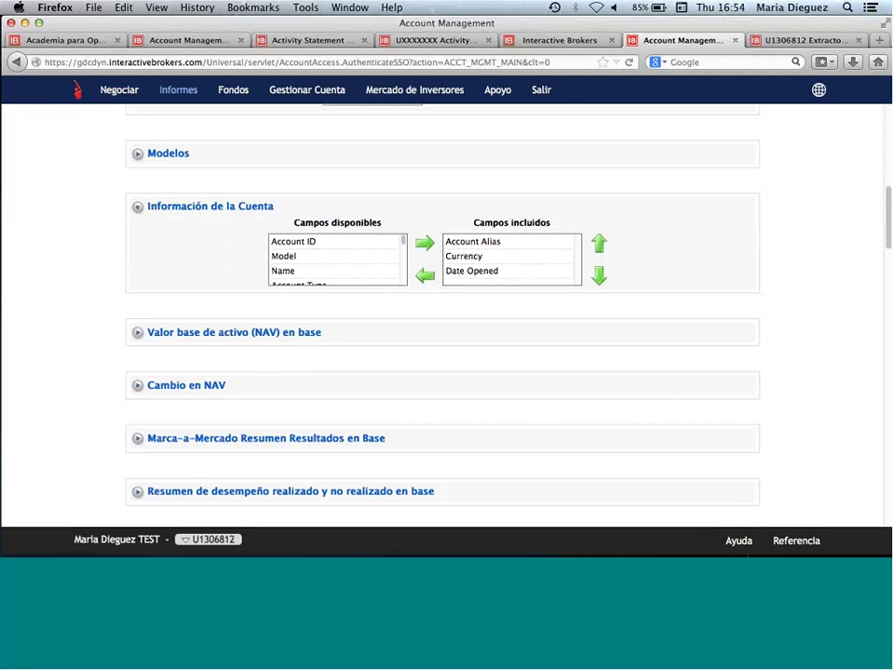
# Step: Expand the Extracto de Fondos section and review its available fields
pyautogui.scroll(-2, 51, 317)
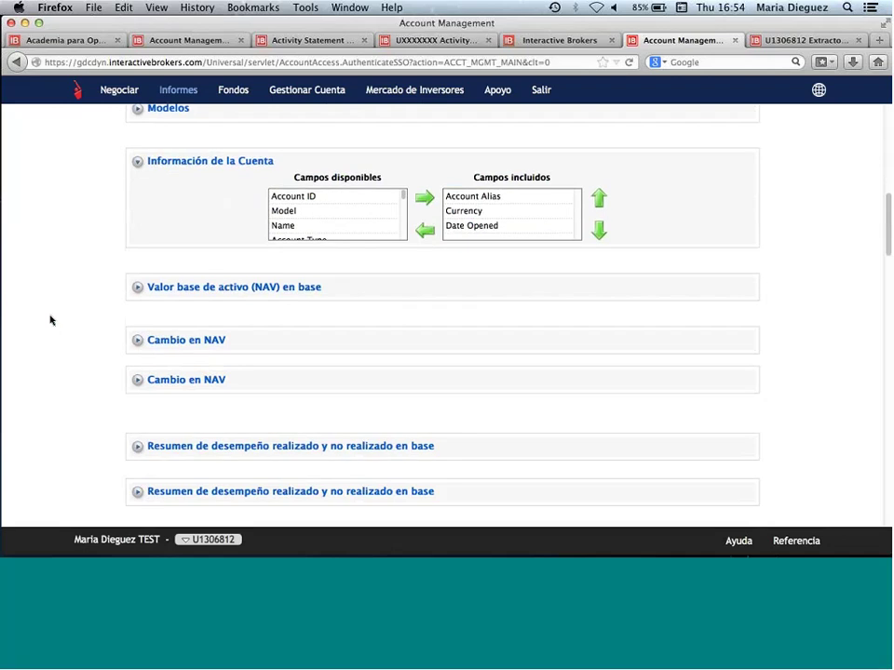
pyautogui.scroll(-3, 52, 320)
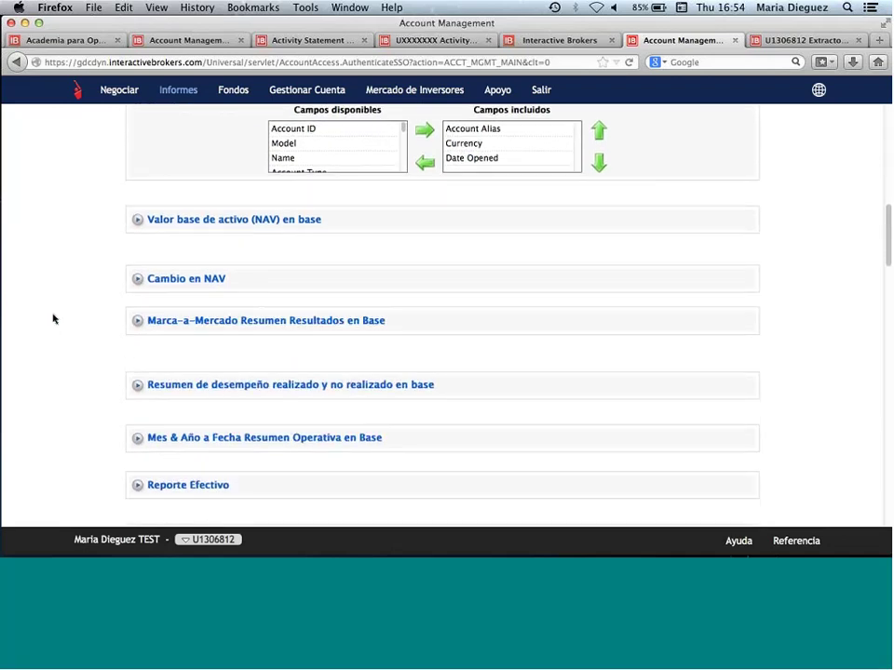
pyautogui.scroll(-1, 53, 318)
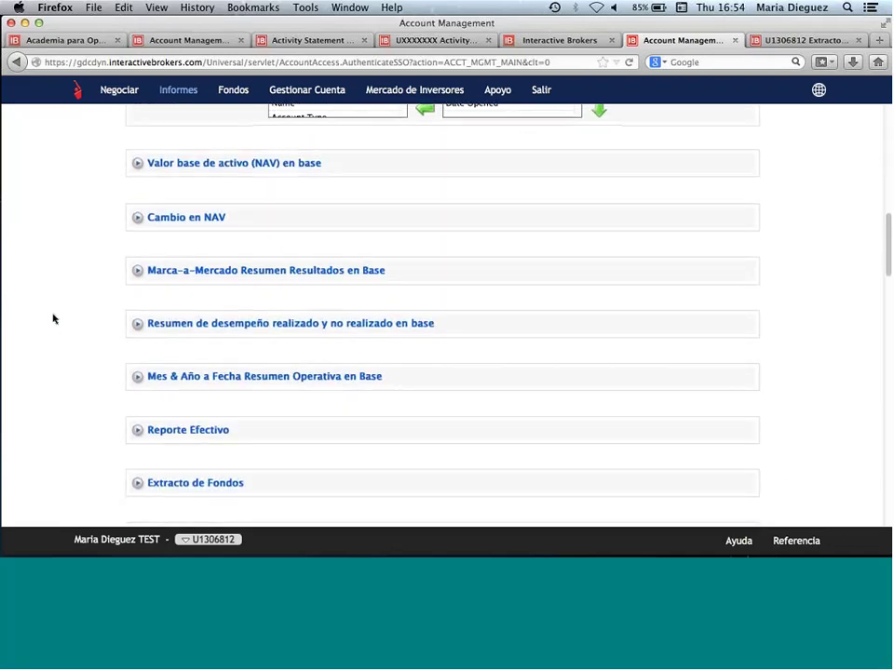
pyautogui.scroll(-3, 53, 318)
pyautogui.scroll(-5, 53, 319)
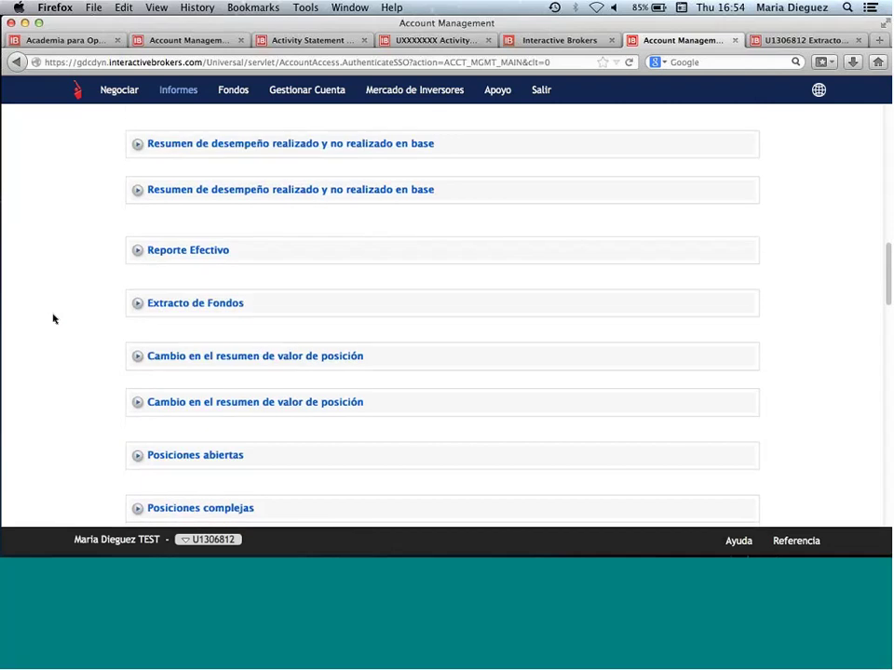
pyautogui.click(138, 267)
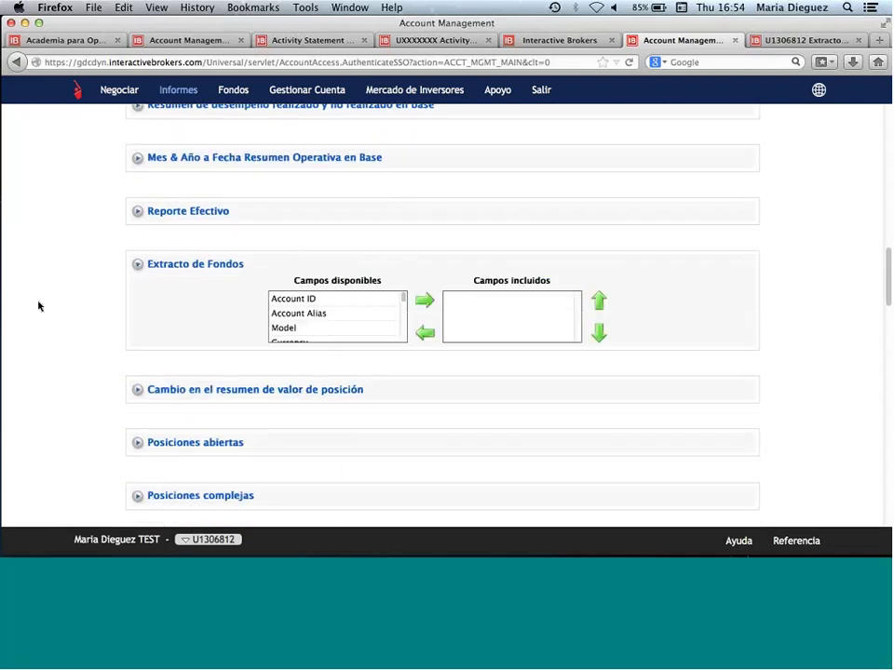
pyautogui.scroll(-2, 404, 303)
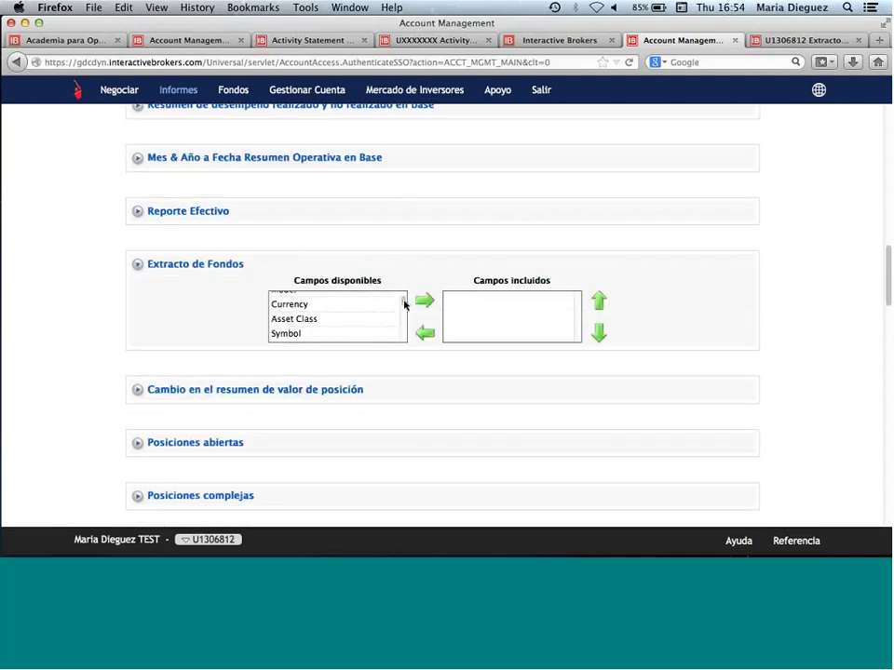
pyautogui.scroll(-5, 404, 303)
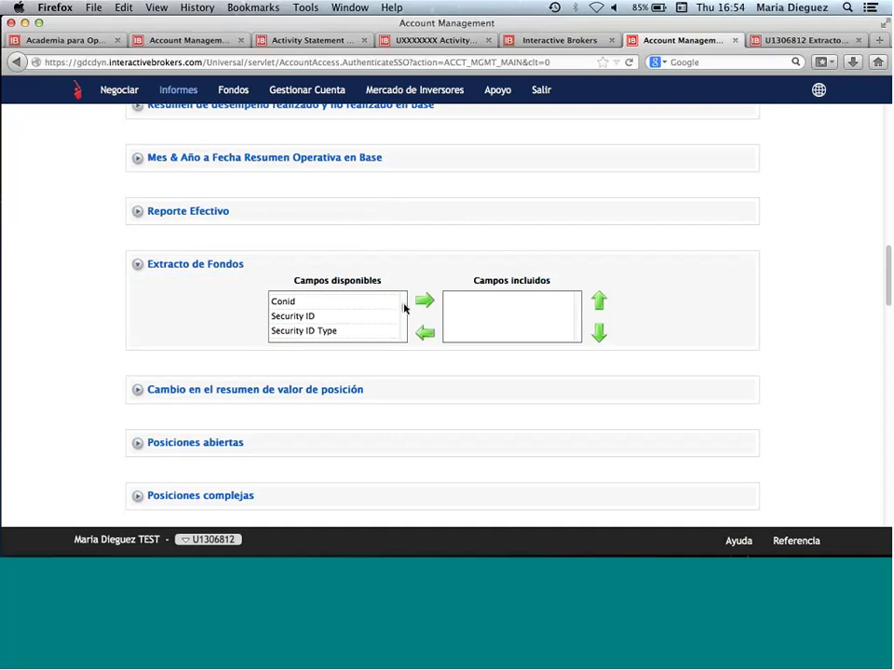
pyautogui.scroll(-1, 405, 314)
pyautogui.scroll(-5, 404, 314)
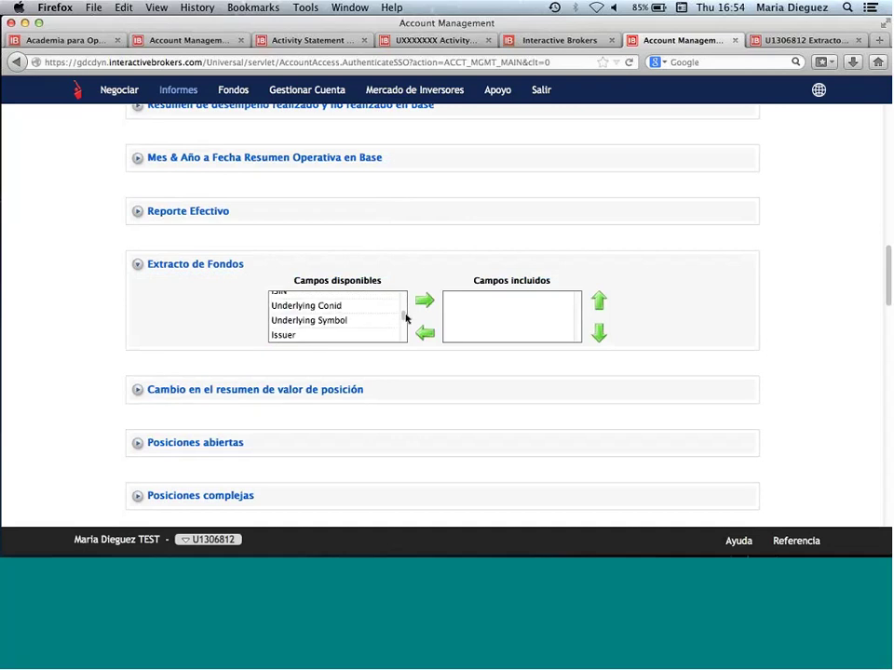
pyautogui.scroll(6, 405, 315)
pyautogui.scroll(2, 406, 311)
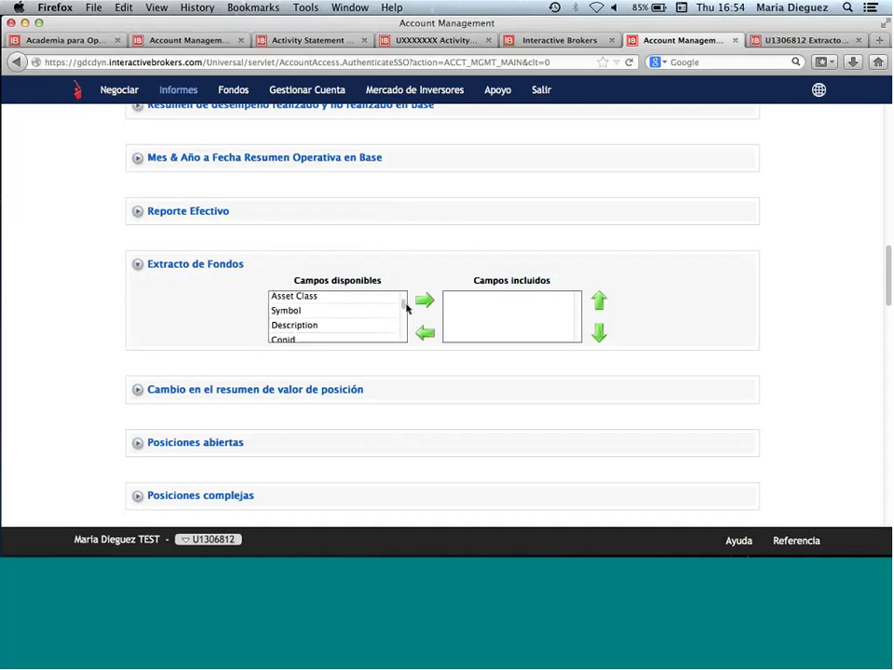
pyautogui.scroll(1, 405, 311)
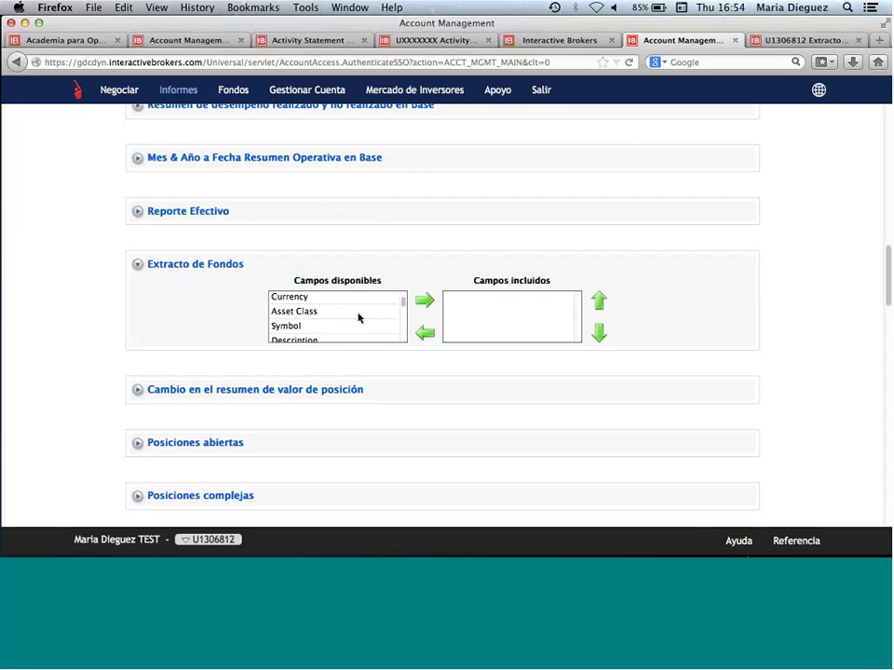
pyautogui.scroll(-1, 359, 318)
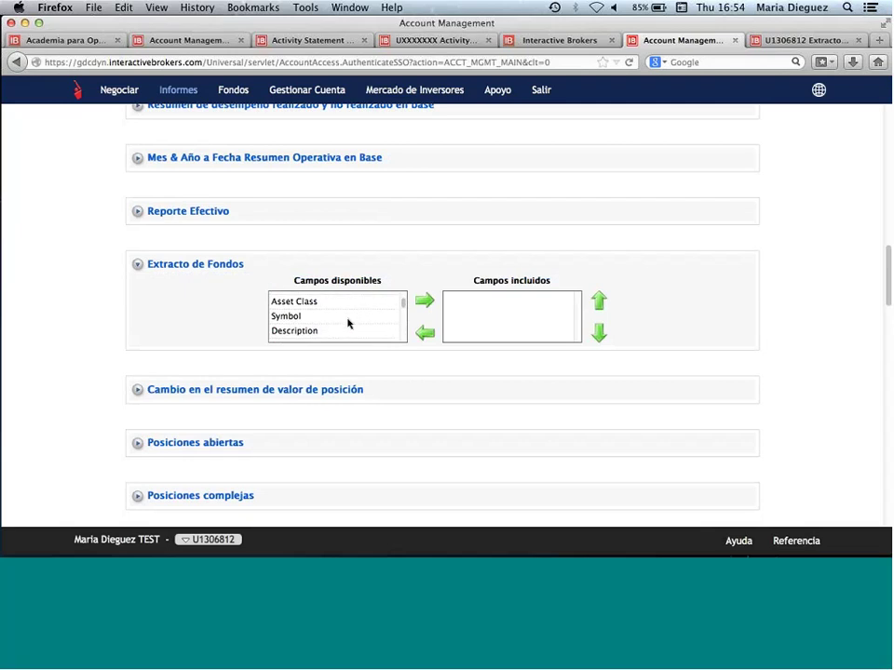
pyautogui.scroll(-3, 348, 323)
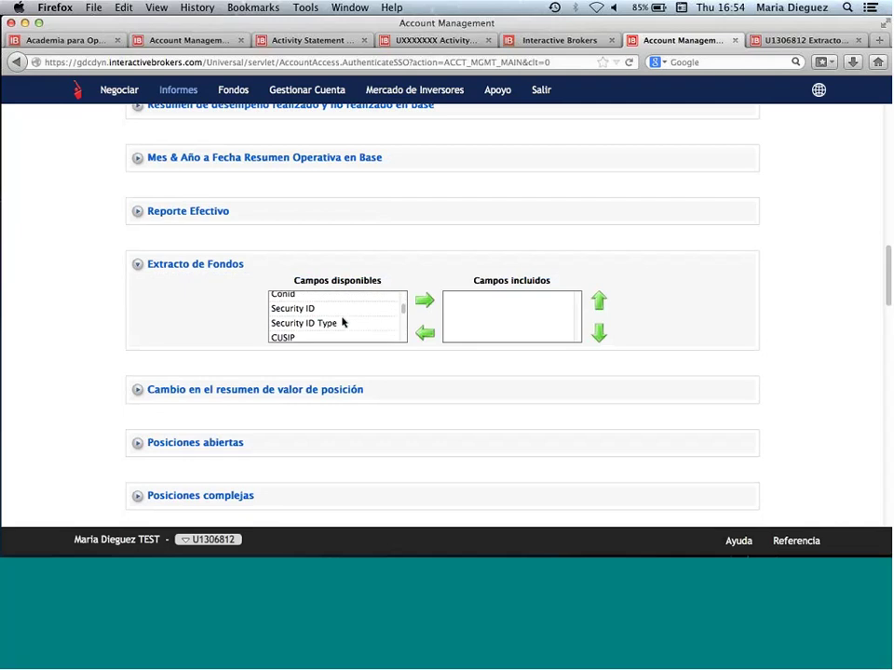
pyautogui.scroll(-3, 355, 315)
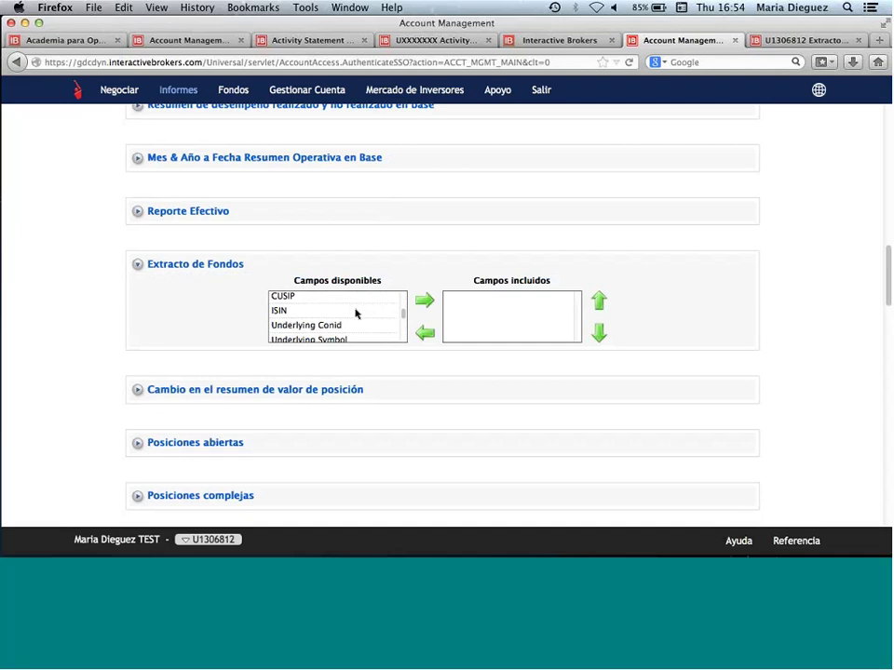
pyautogui.scroll(-4, 361, 313)
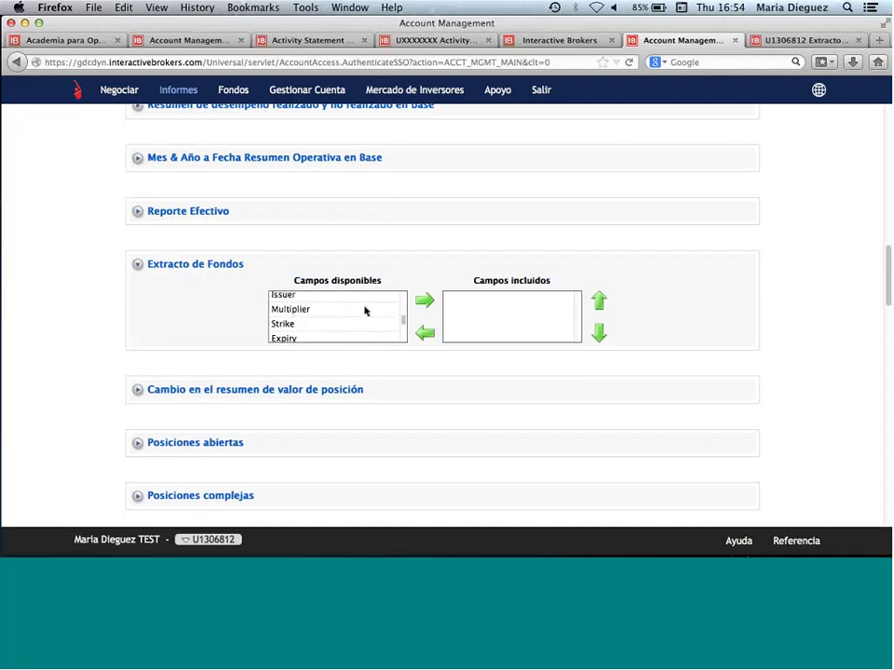
pyautogui.scroll(-4, 364, 313)
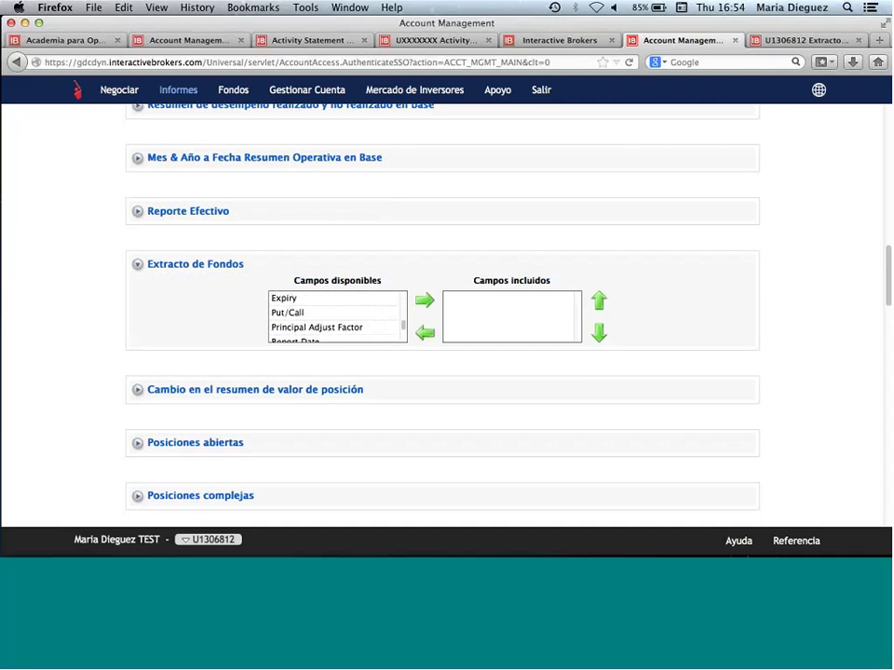
pyautogui.scroll(-5, 45, 428)
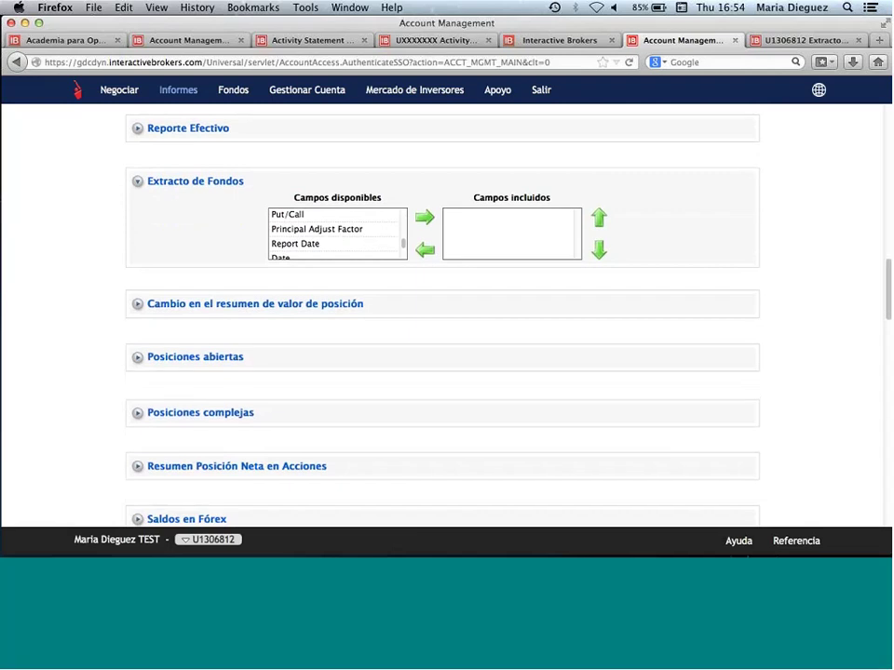
# Step: Expand the Posiciones abiertas section and review its available fields
pyautogui.click(137, 358)
pyautogui.scroll(-1, 409, 392)
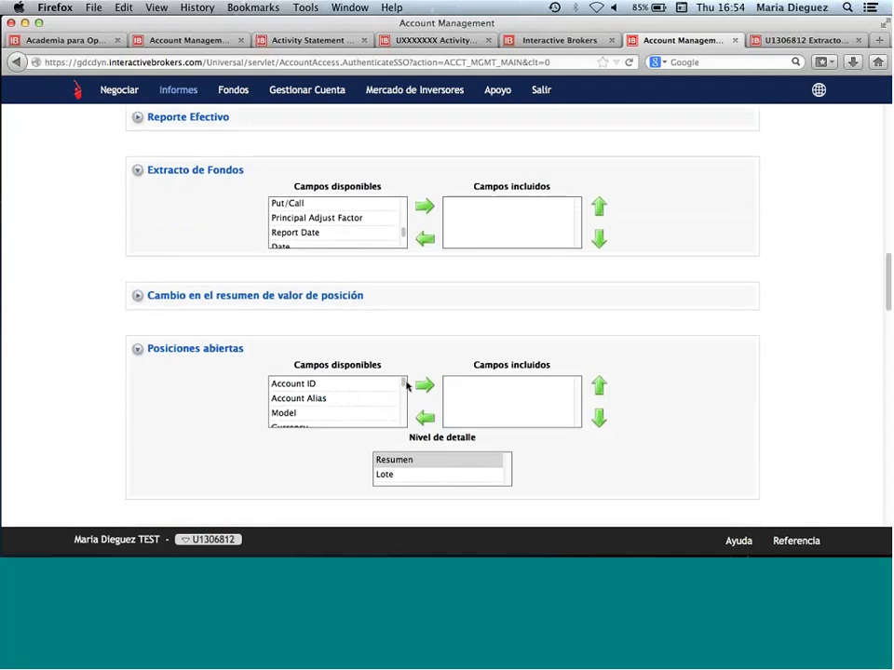
pyautogui.scroll(-5, 405, 385)
pyautogui.scroll(-6, 405, 392)
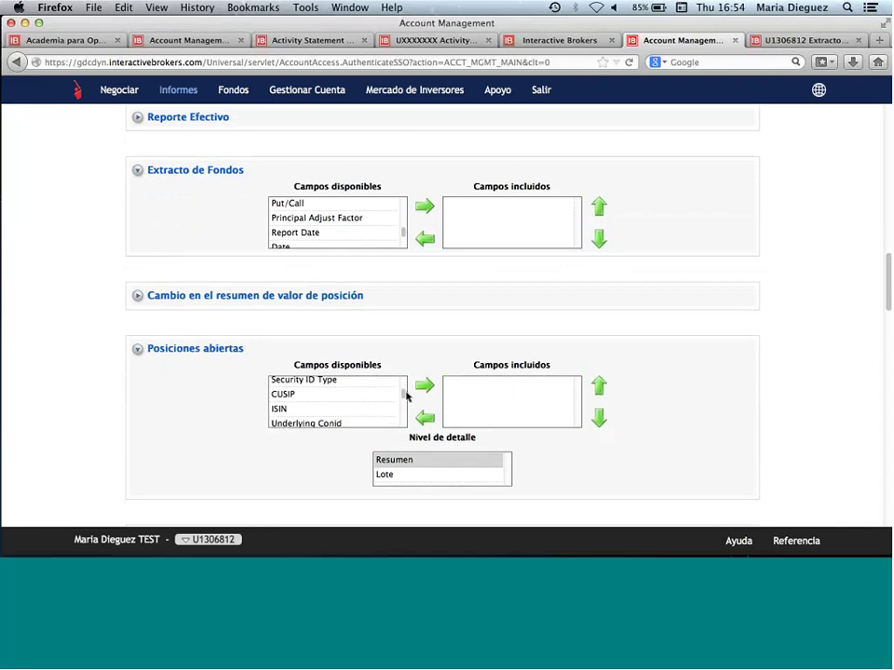
pyautogui.scroll(-5, 408, 412)
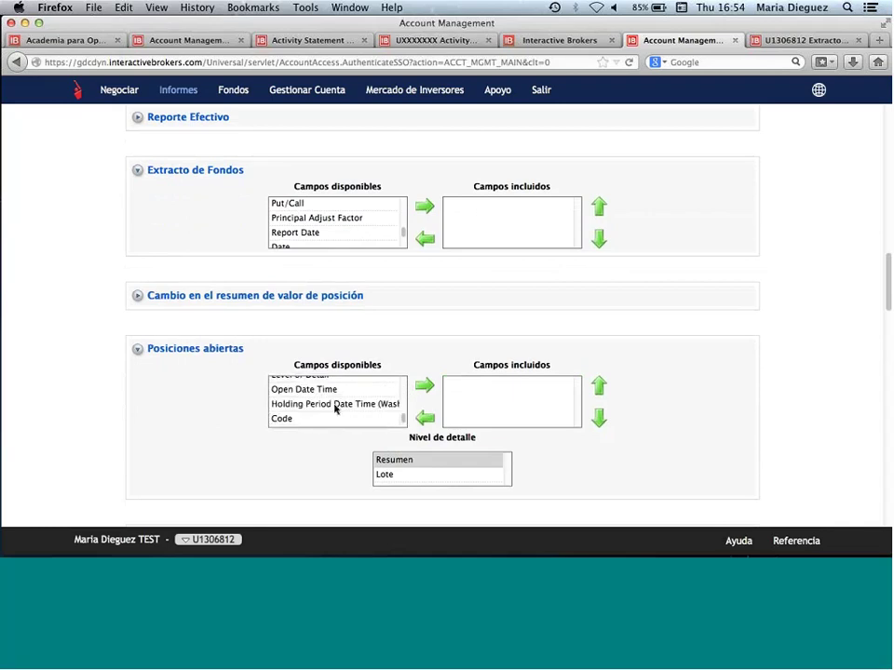
pyautogui.scroll(1, 343, 406)
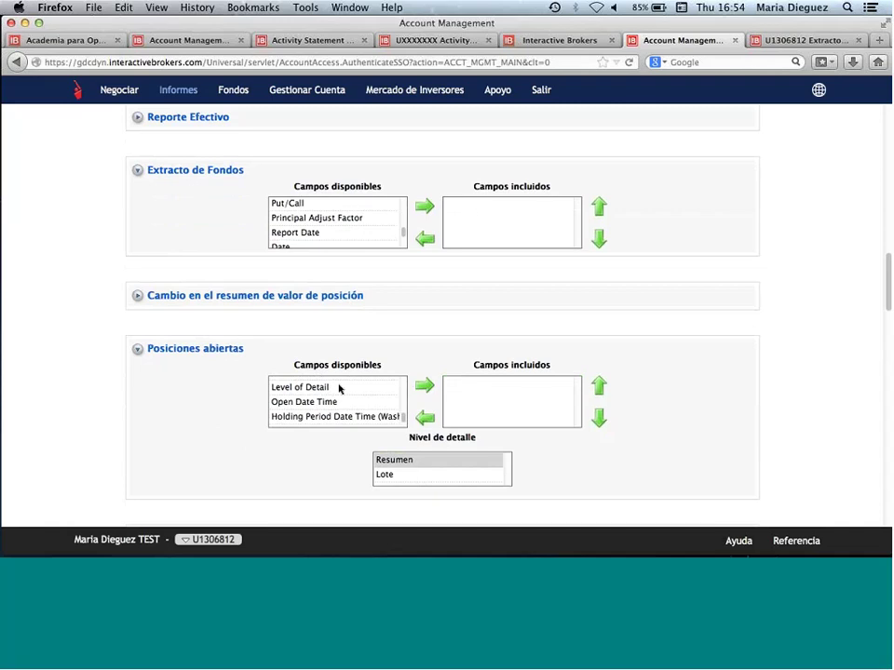
pyautogui.scroll(-4, 302, 406)
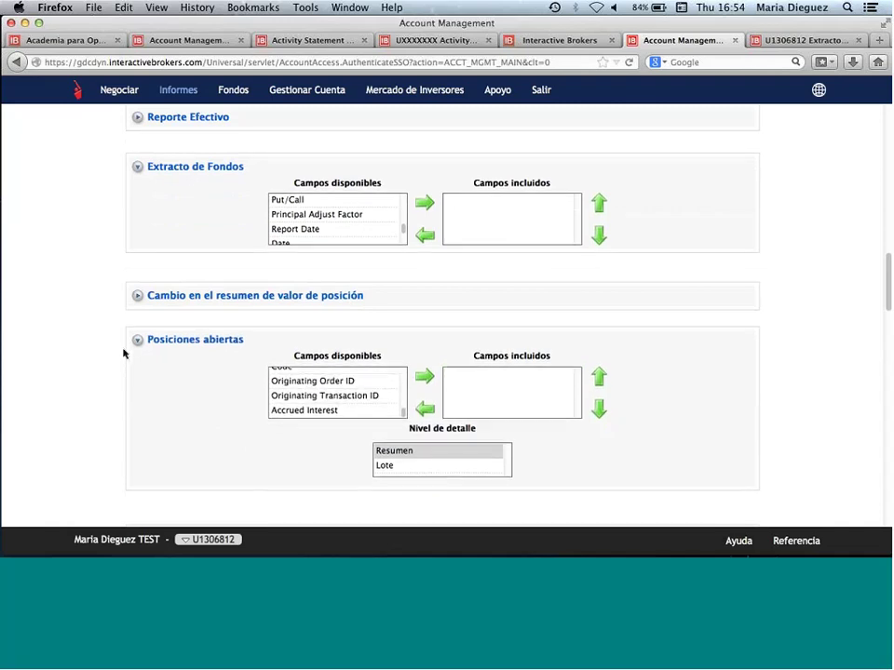
pyautogui.scroll(-4, 136, 344)
# Step: Move Originating Order ID into Posiciones abiertas' included fields, then review the remaining sections
pyautogui.scroll(-1, 349, 280)
pyautogui.click(349, 265)
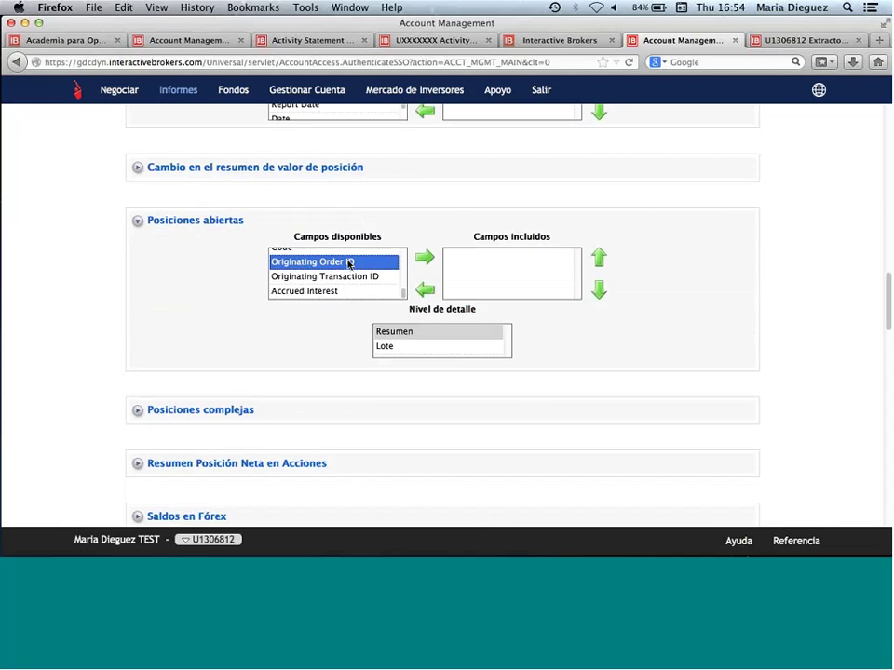
pyautogui.doubleClick(349, 264)
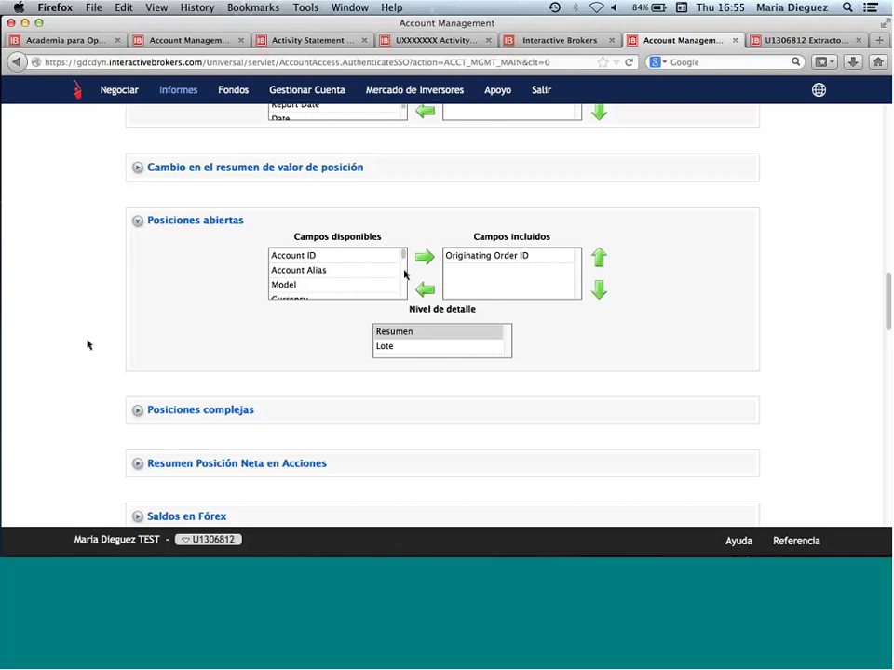
pyautogui.scroll(-8, 79, 347)
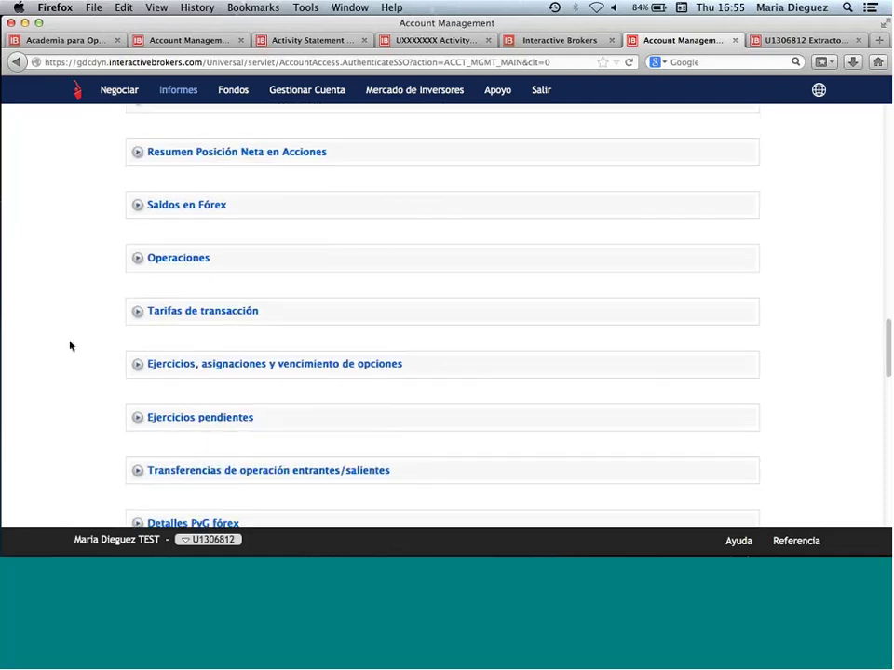
pyautogui.scroll(-5, 70, 346)
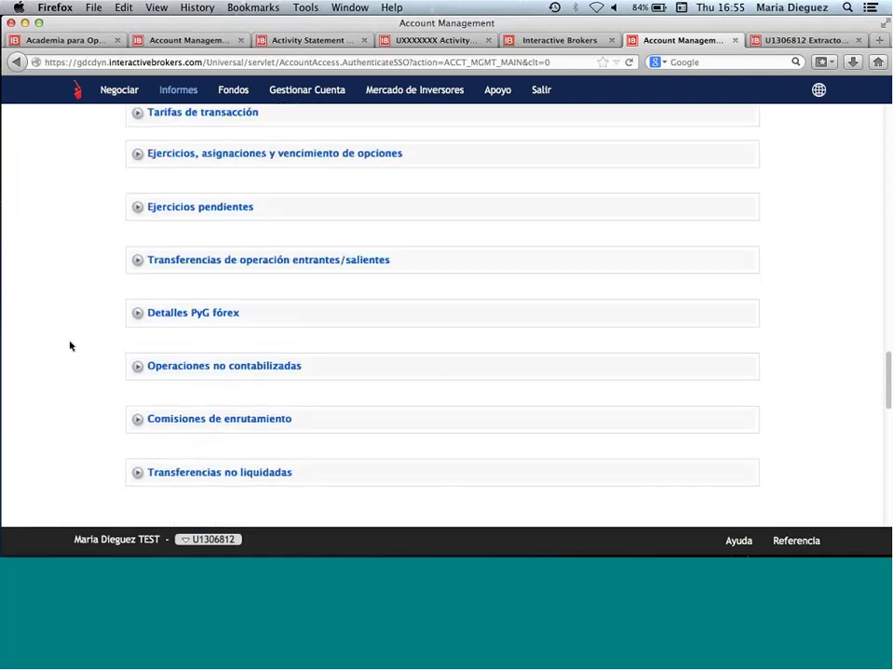
pyautogui.scroll(-14, 70, 346)
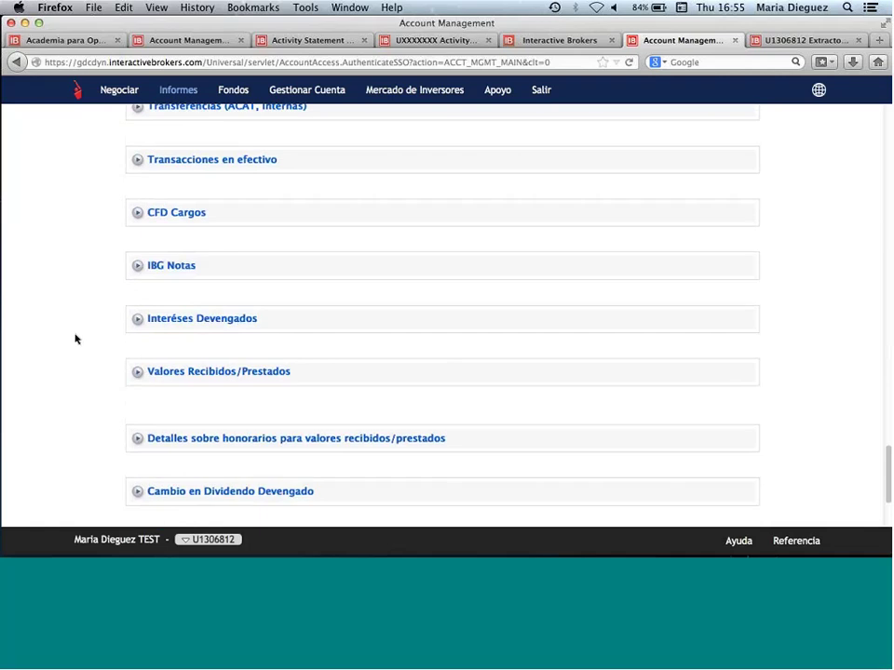
pyautogui.scroll(-5, 79, 343)
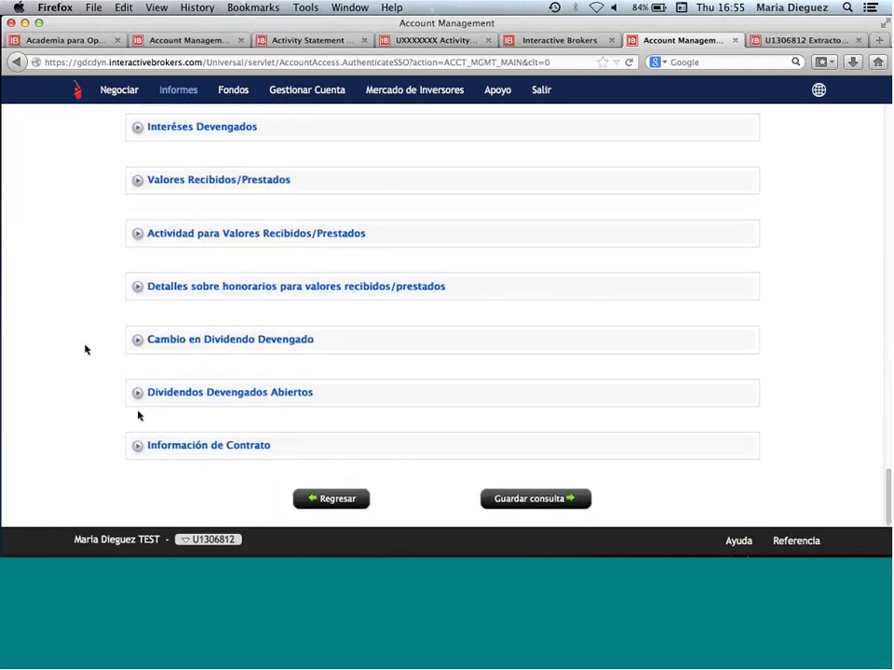
# Step: Set the report period to Mes pasado and save the Test 5' Flex query
pyautogui.click(519, 501)
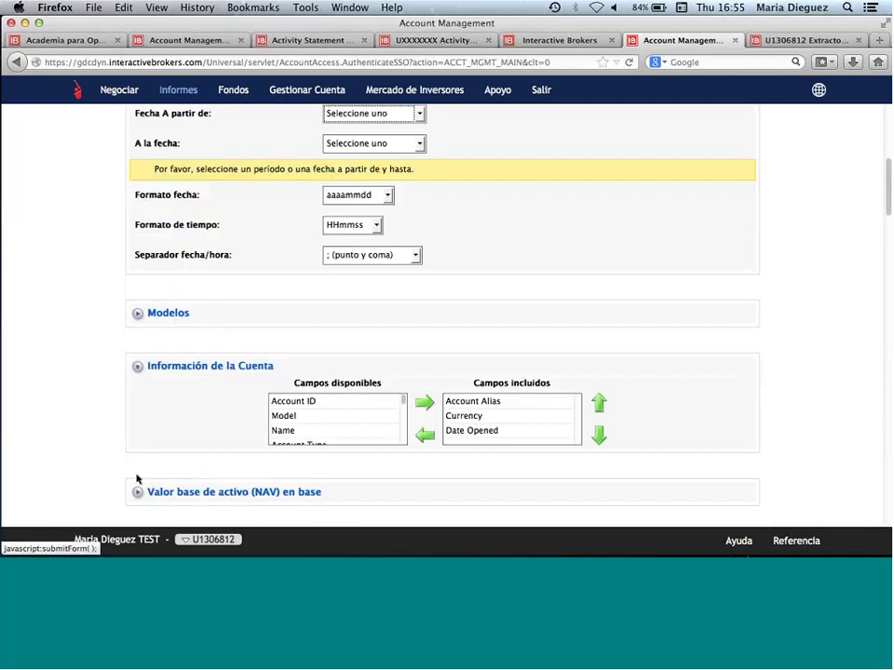
pyautogui.scroll(5, 327, 340)
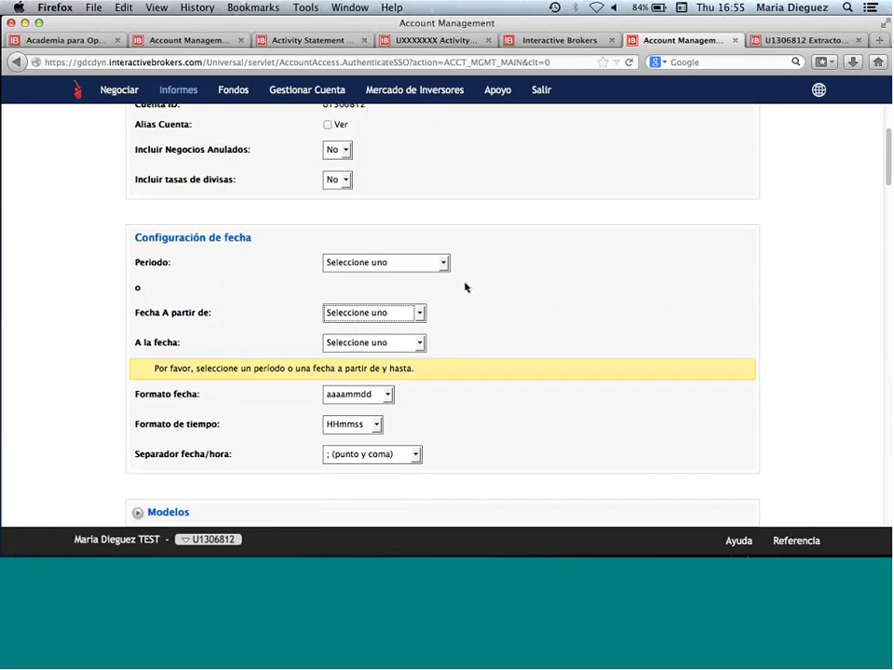
pyautogui.click(437, 262)
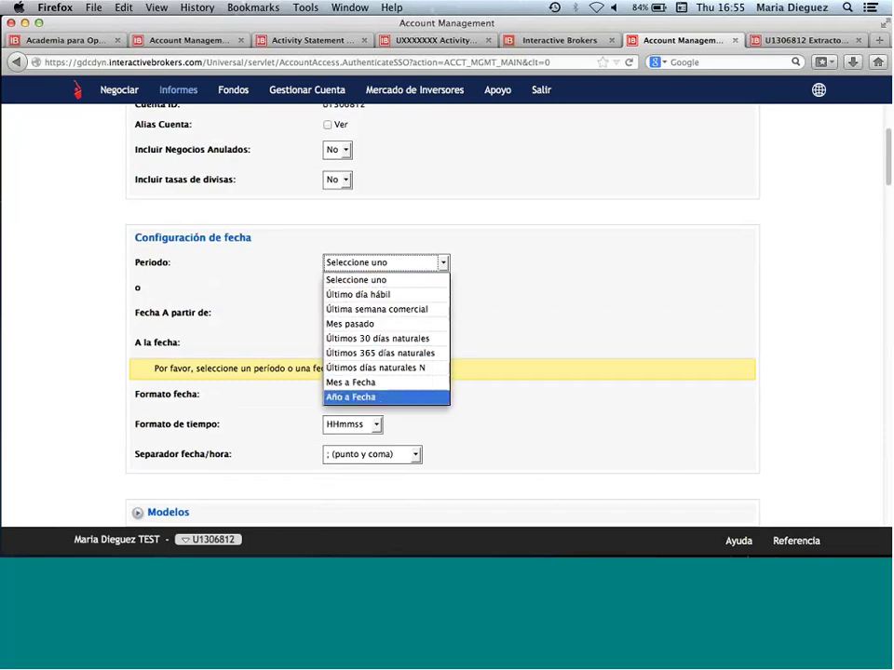
pyautogui.click(373, 323)
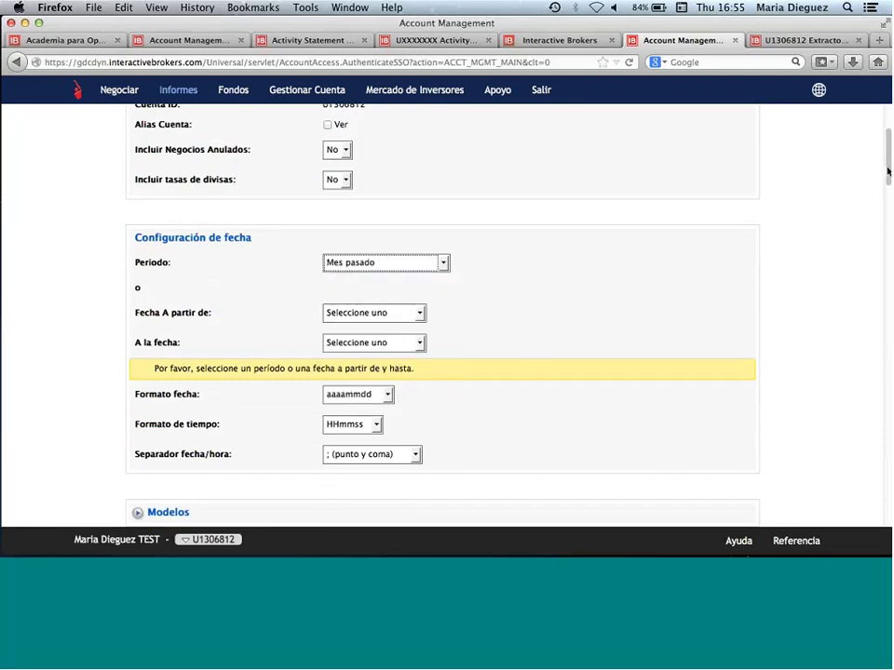
pyautogui.scroll(-15, 887, 172)
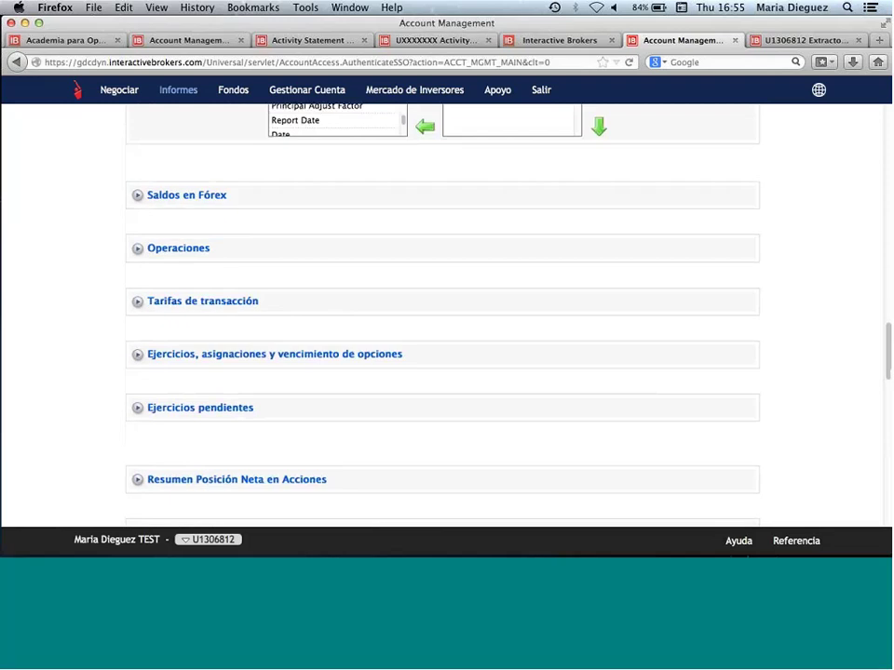
pyautogui.scroll(-15, 527, 372)
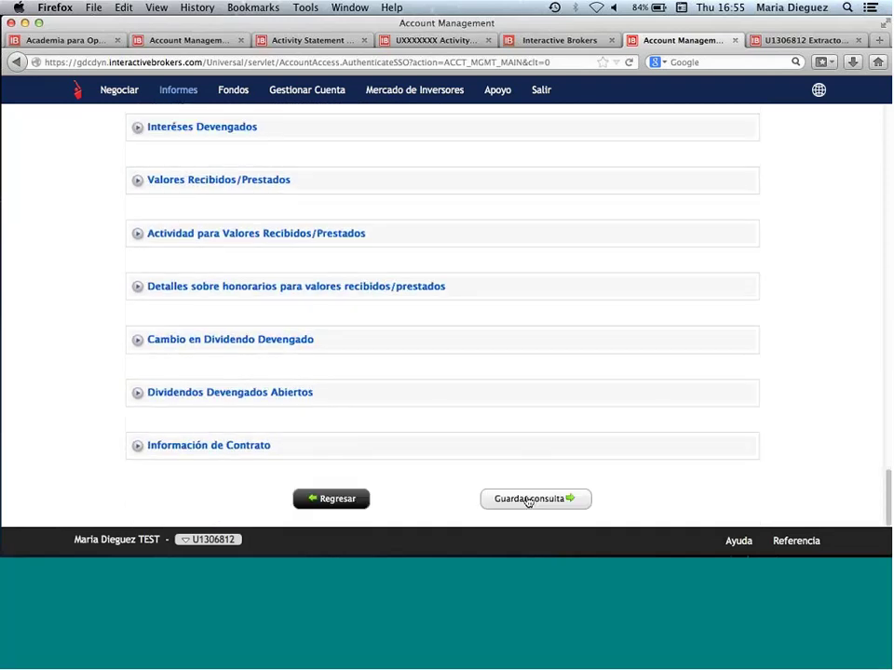
pyautogui.click(527, 500)
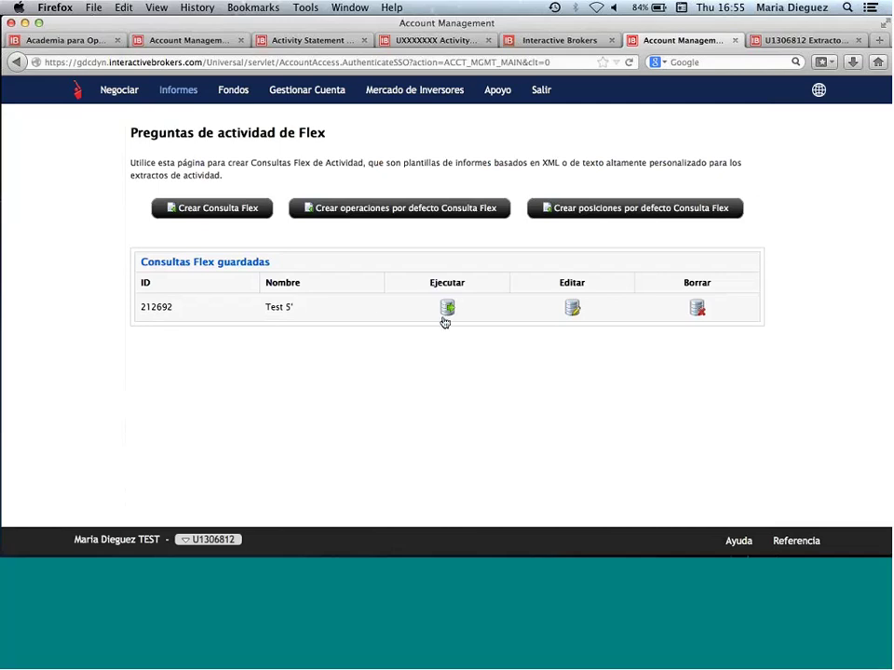
# Step: Run Test 5', open the downloaded Test_5'.xml, and close the report status window
pyautogui.click(448, 308)
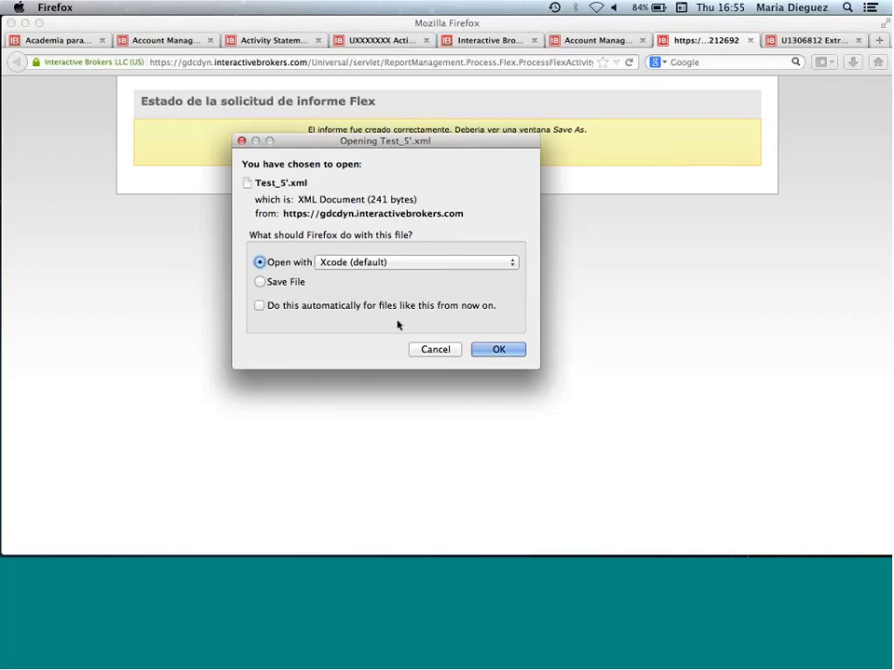
pyautogui.click(508, 351)
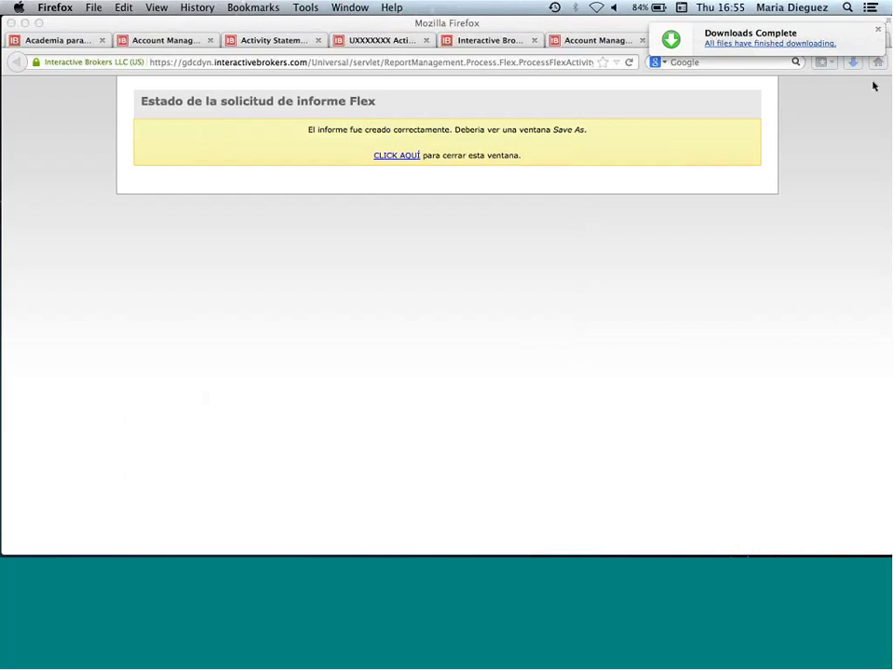
pyautogui.click(853, 62)
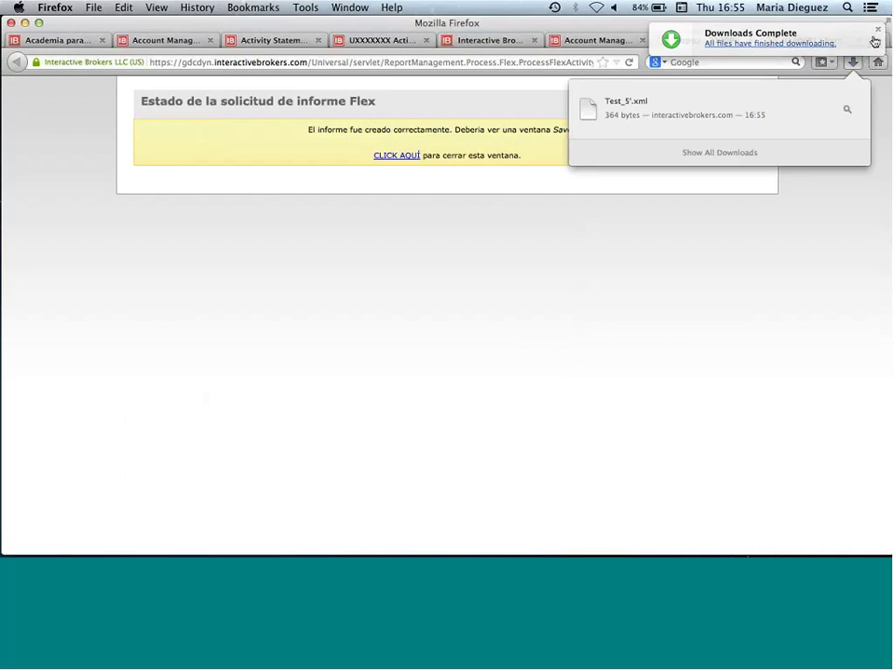
pyautogui.click(881, 33)
pyautogui.click(852, 62)
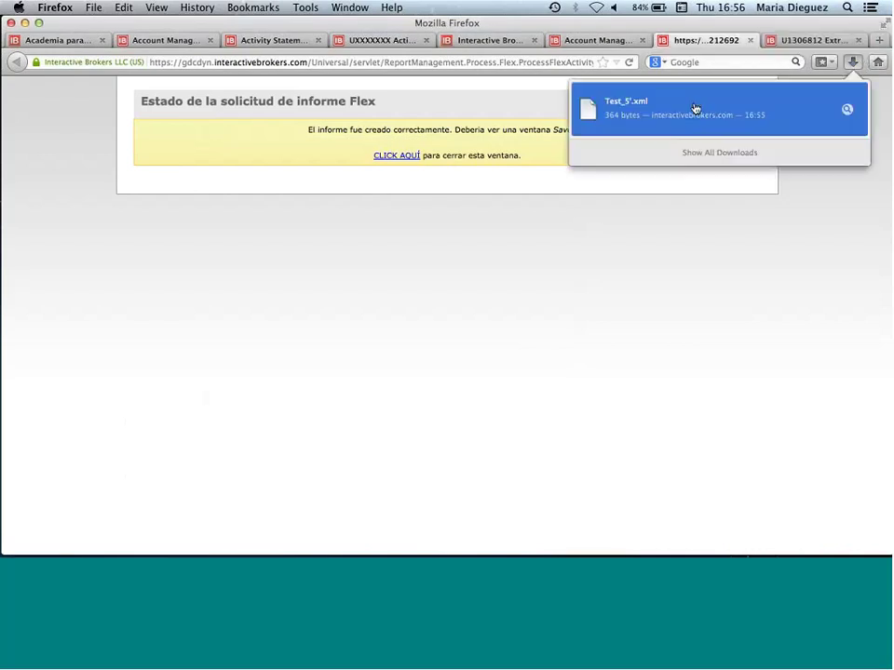
pyautogui.click(695, 110)
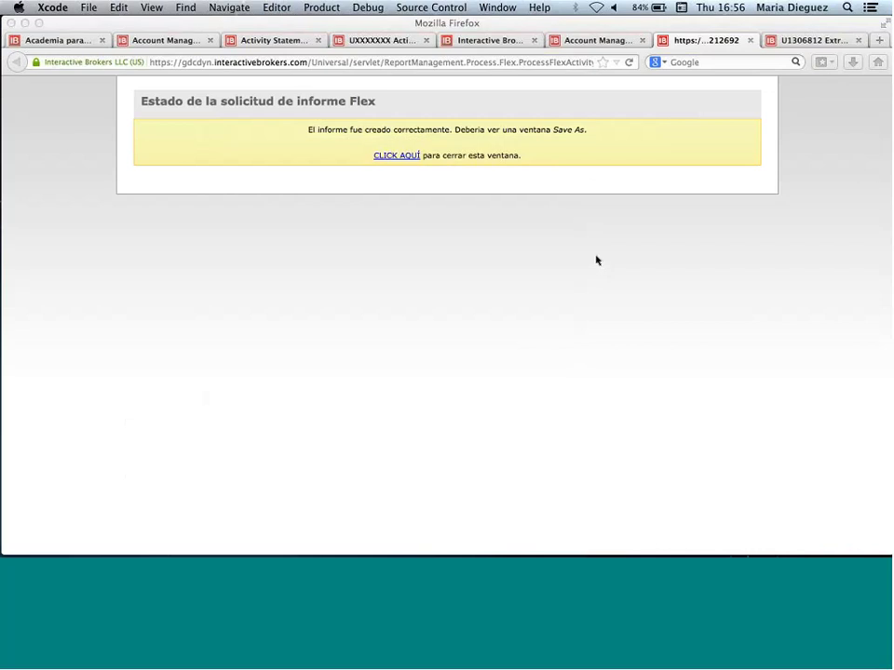
pyautogui.click(806, 41)
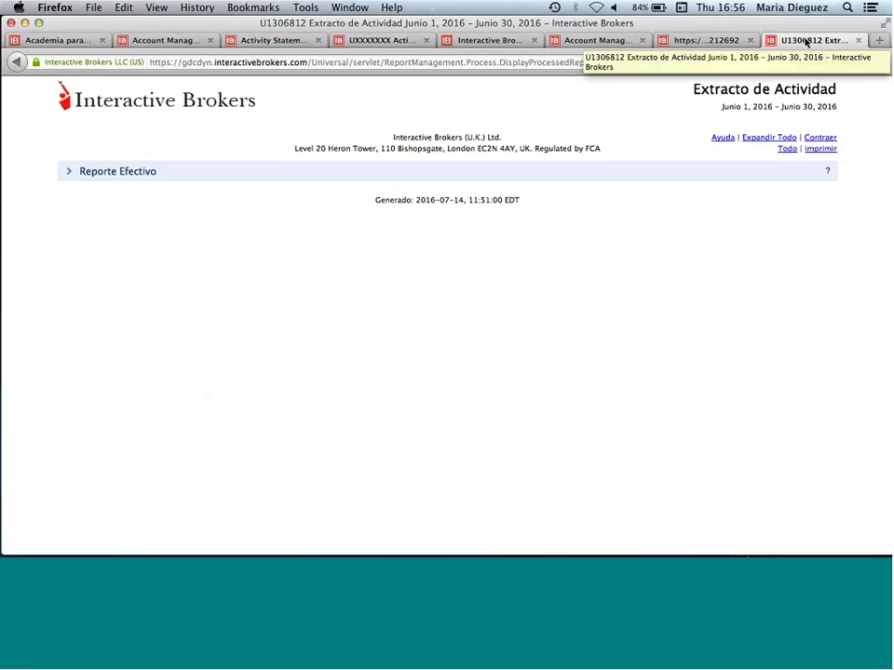
pyautogui.click(734, 39)
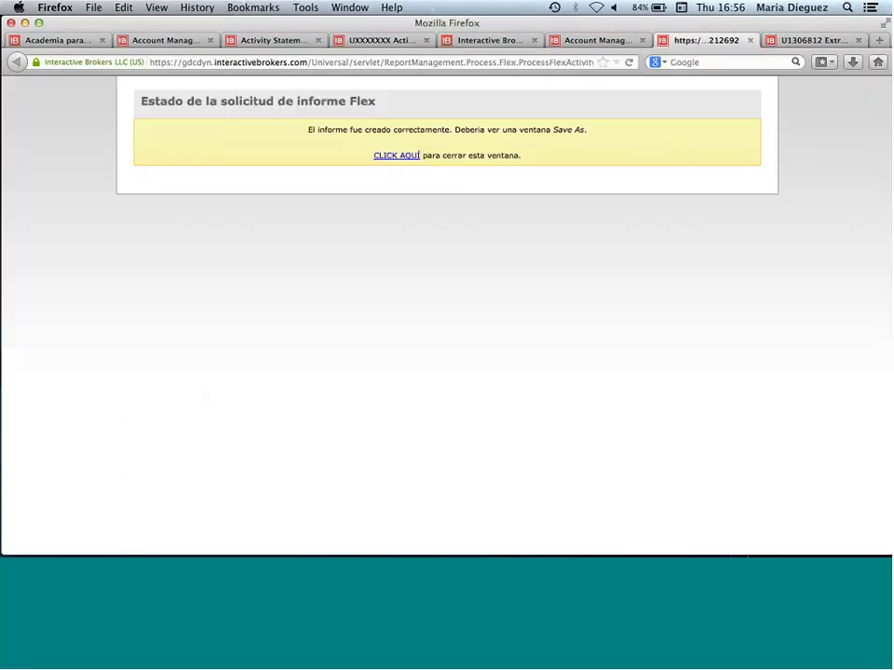
pyautogui.click(402, 156)
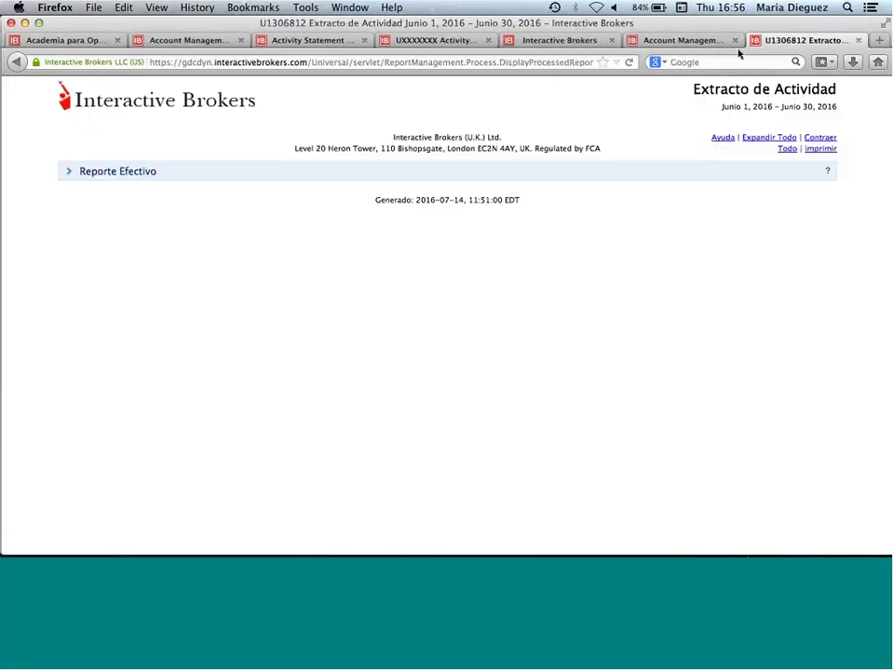
# Step: Back in Account Management, view Actividad's Informes en lote, then approach Confirmaciones de Operaciones
pyautogui.click(708, 39)
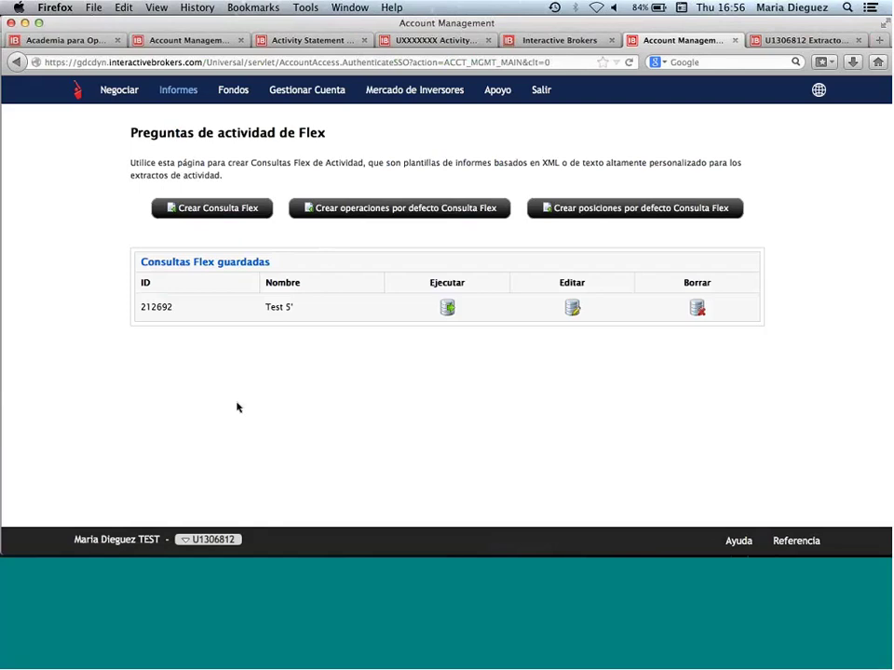
pyautogui.moveTo(198, 96)
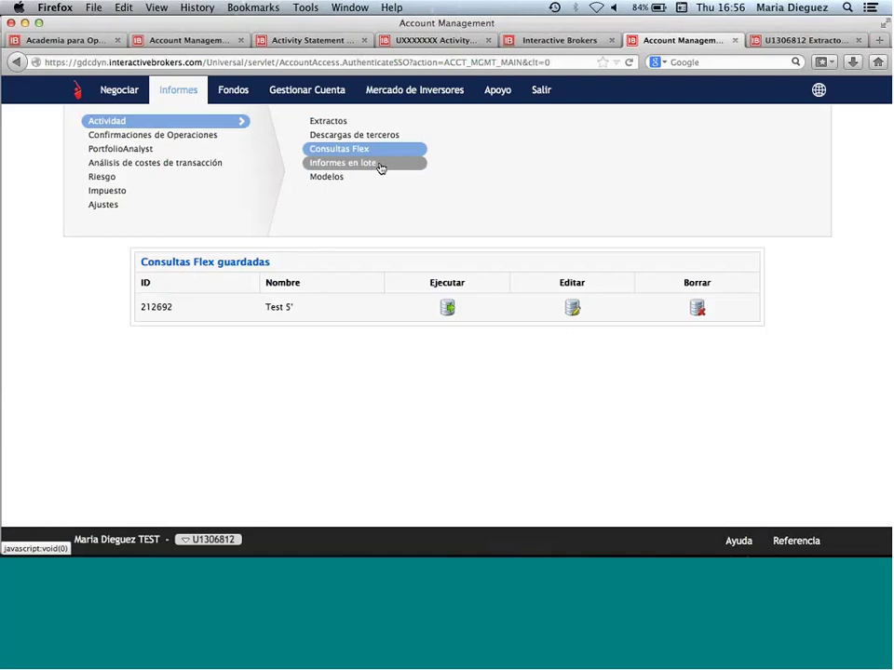
pyautogui.click(379, 167)
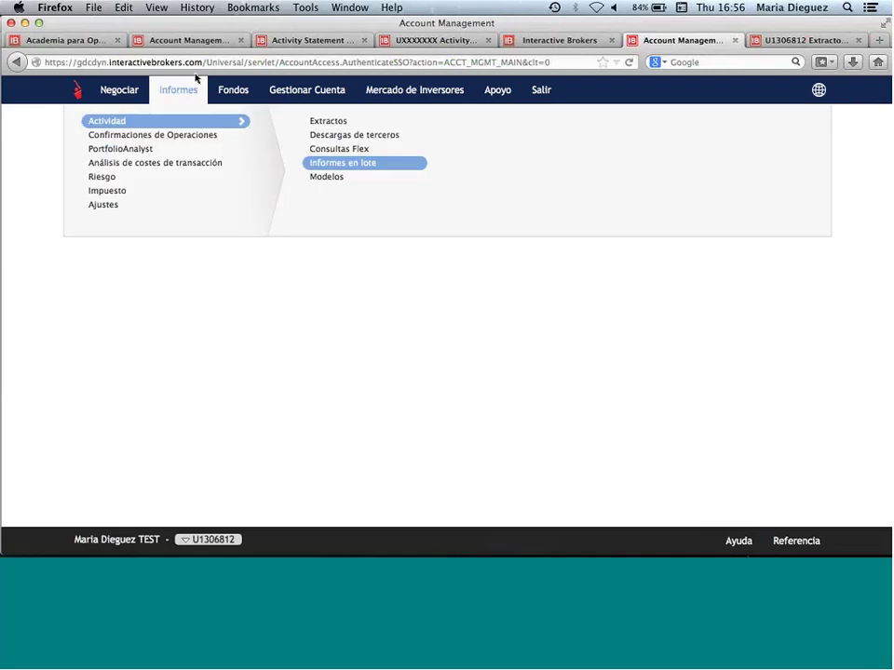
pyautogui.moveTo(233, 91)
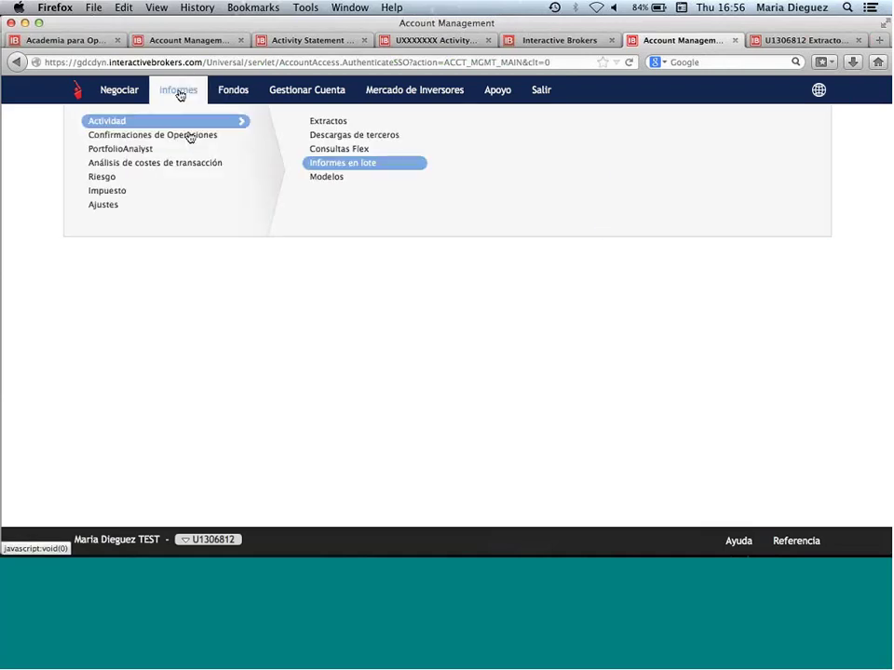
pyautogui.click(340, 184)
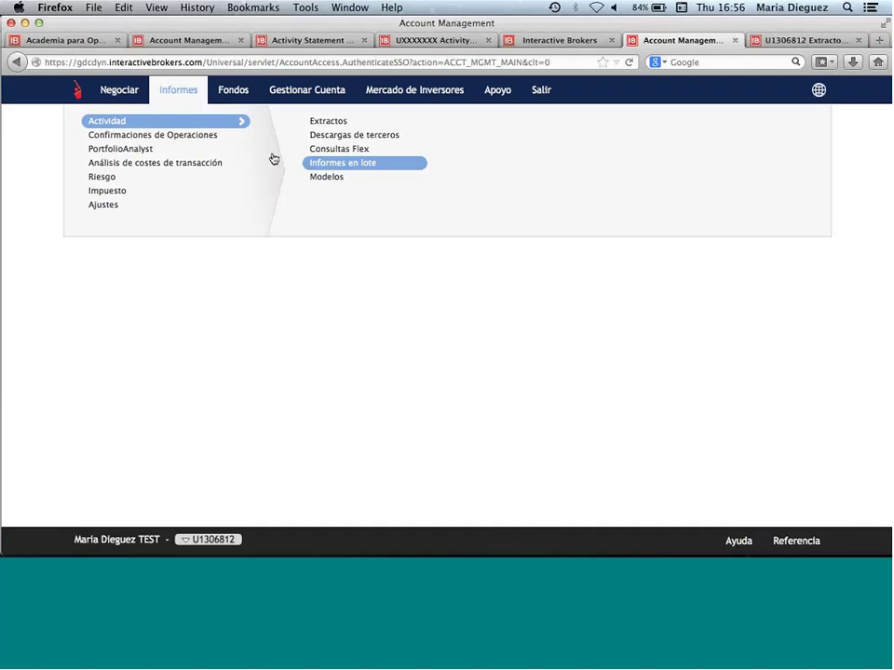
pyautogui.moveTo(206, 139)
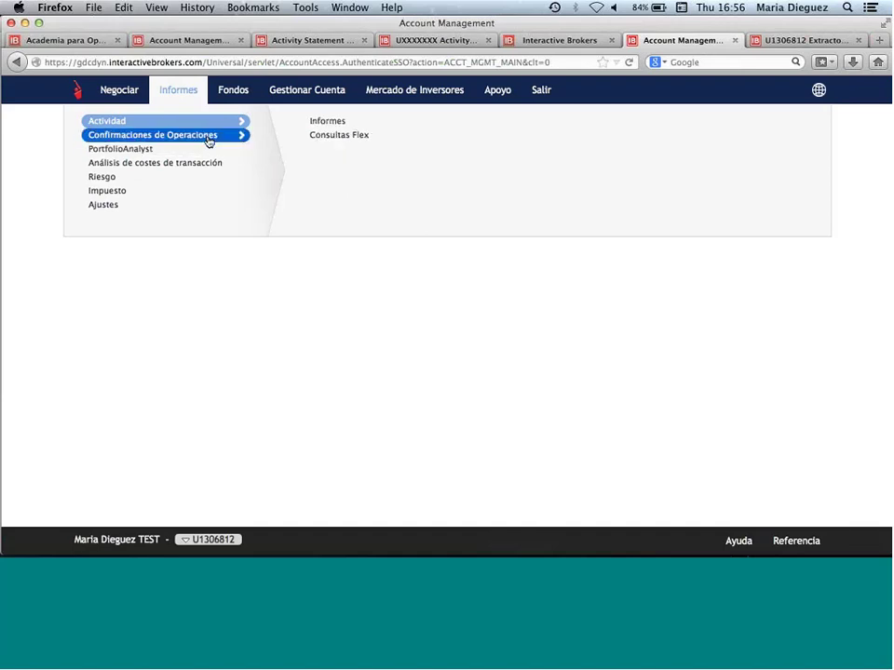
# Step: Check trade confirmation reports with the daily period, then open their Flex queries page
pyautogui.click(378, 125)
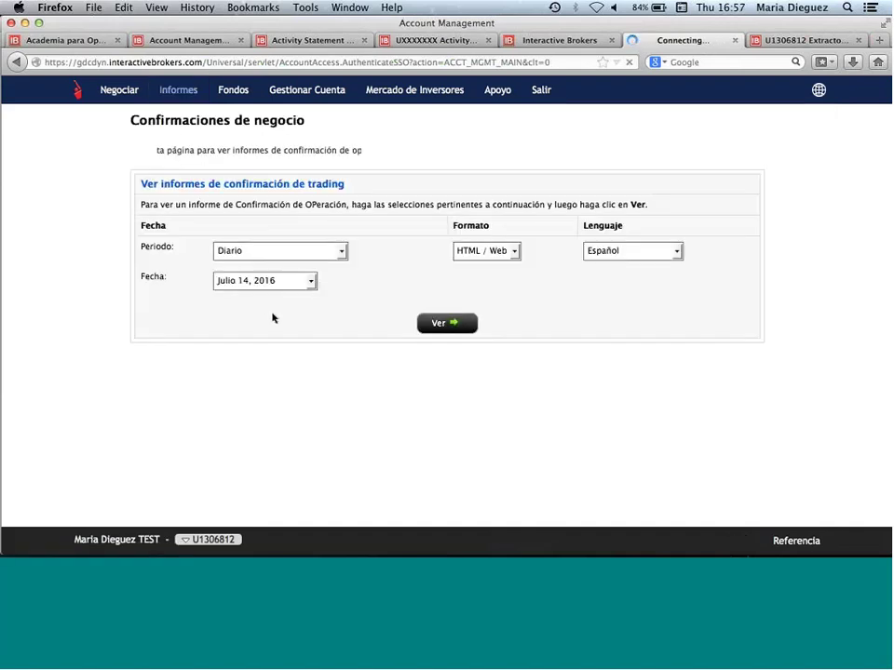
pyautogui.click(342, 252)
pyautogui.click(343, 256)
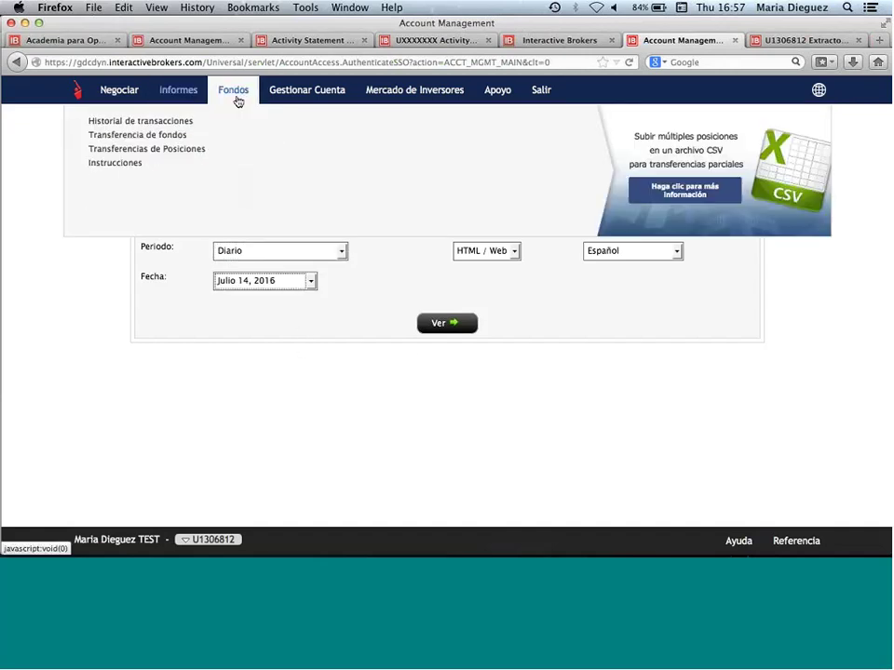
pyautogui.moveTo(214, 135)
pyautogui.click(338, 135)
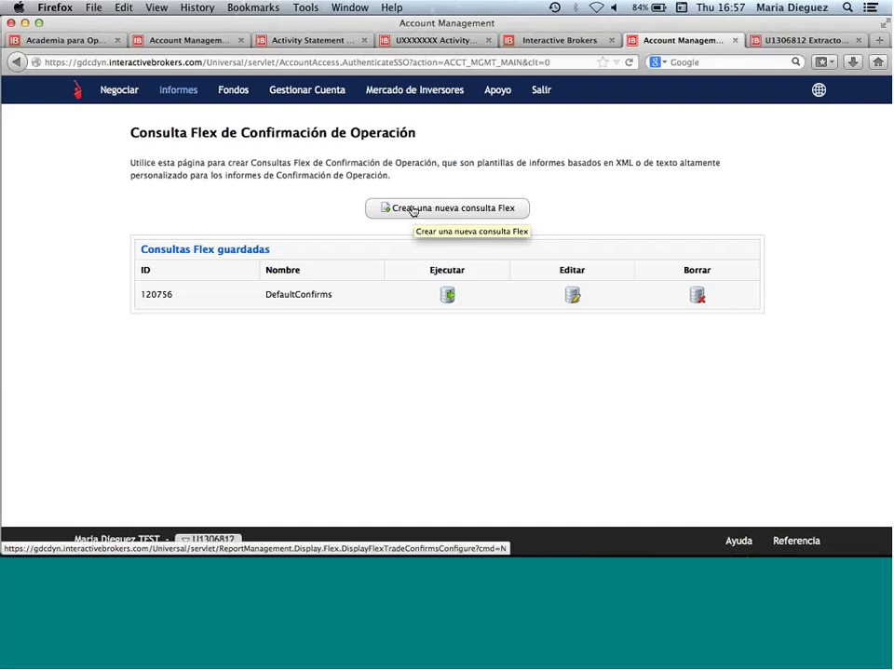
pyautogui.click(412, 210)
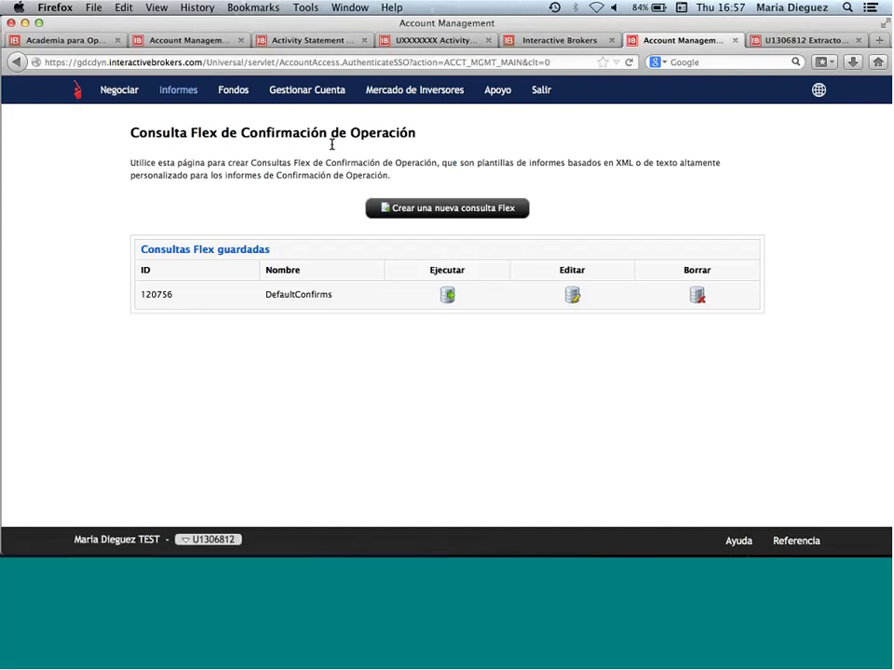
pyautogui.moveTo(191, 89)
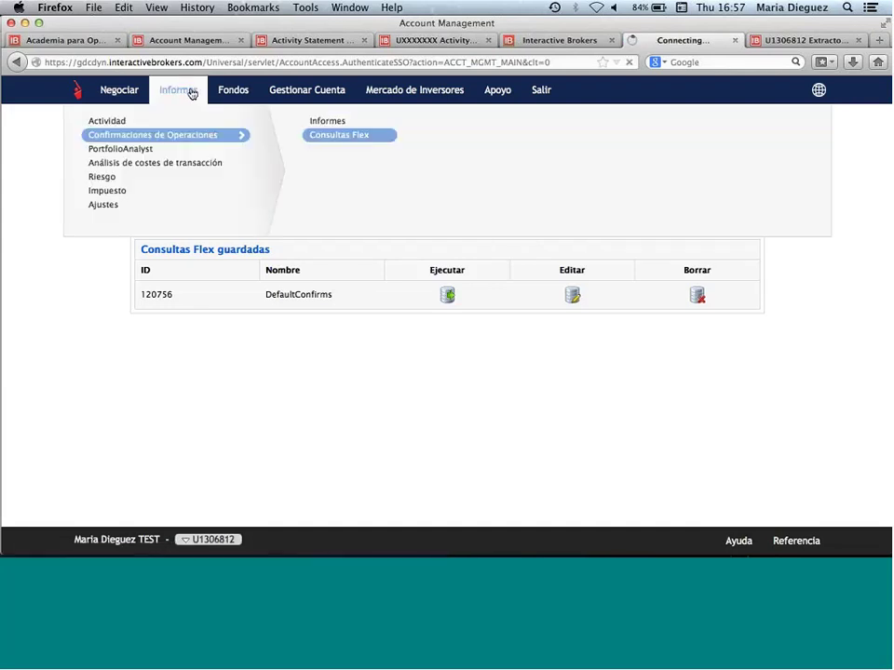
# Step: Open PortfolioAnalyst and list its seven predefined reports, Mes a Fecha through Desde el principio
pyautogui.click(180, 150)
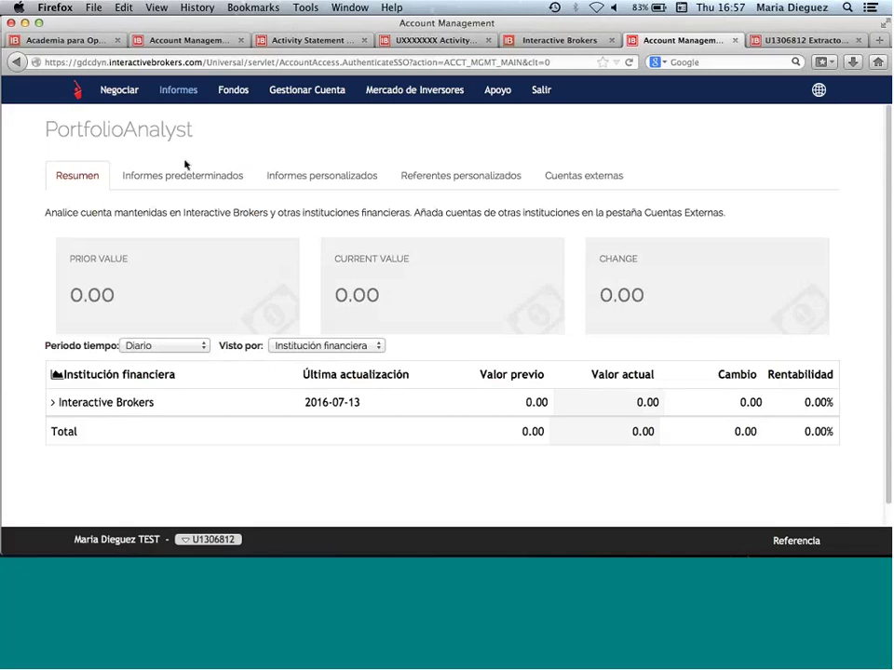
pyautogui.click(185, 176)
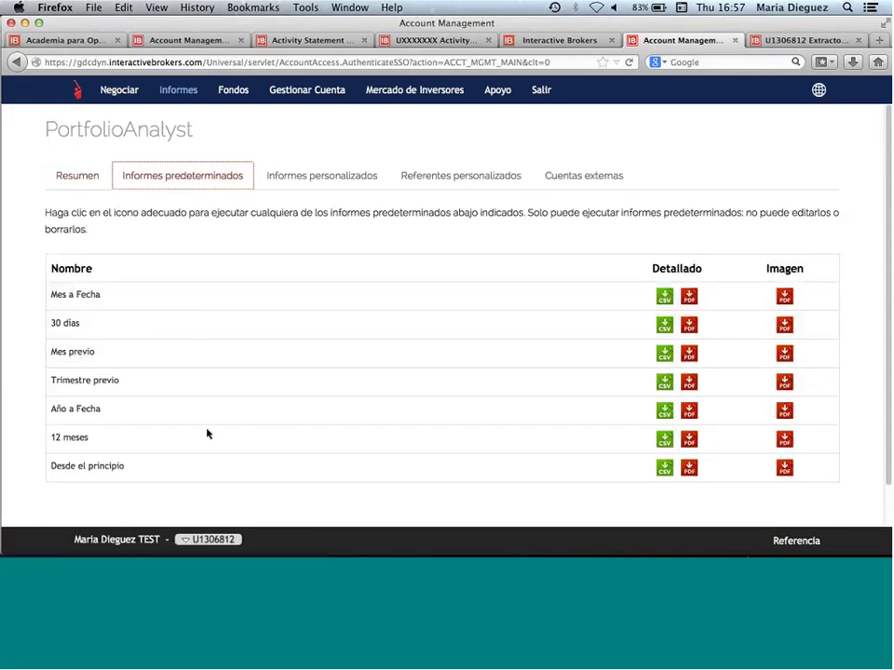
# Step: Start a new custom PortfolioAnalyst report and skim its general settings
pyautogui.click(316, 183)
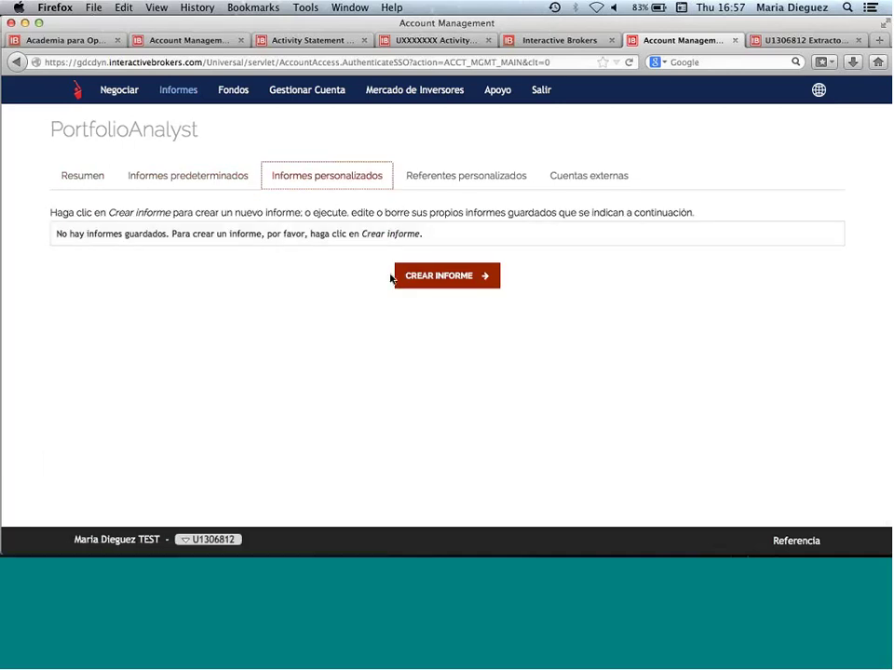
pyautogui.click(418, 282)
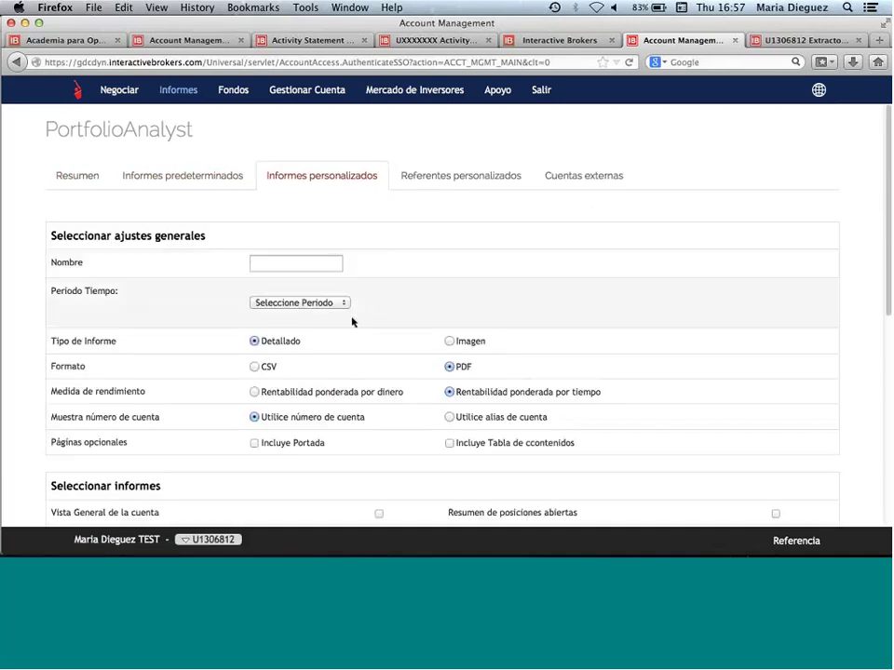
pyautogui.scroll(-1, 352, 321)
pyautogui.scroll(-5, 352, 321)
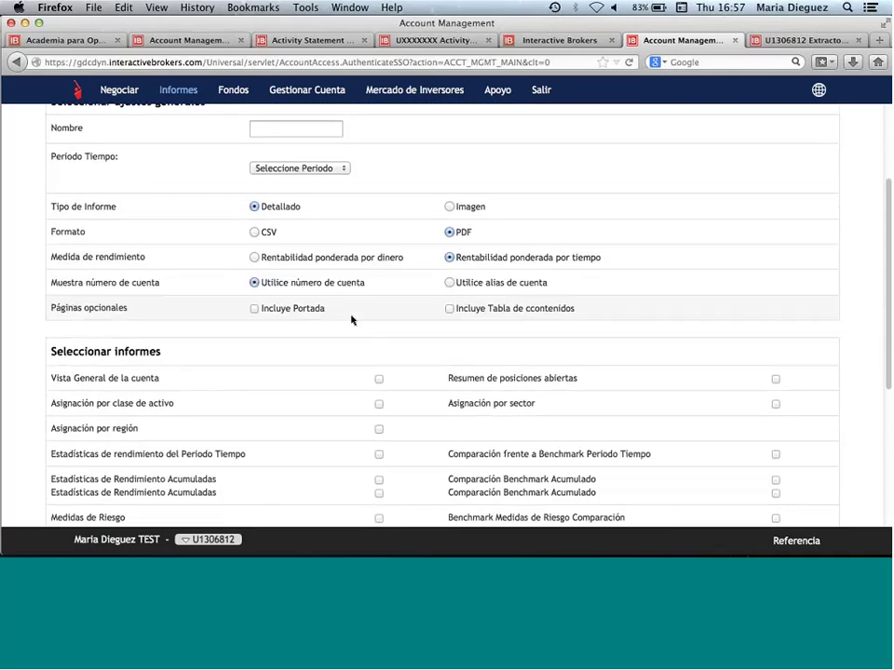
pyautogui.scroll(-4, 350, 317)
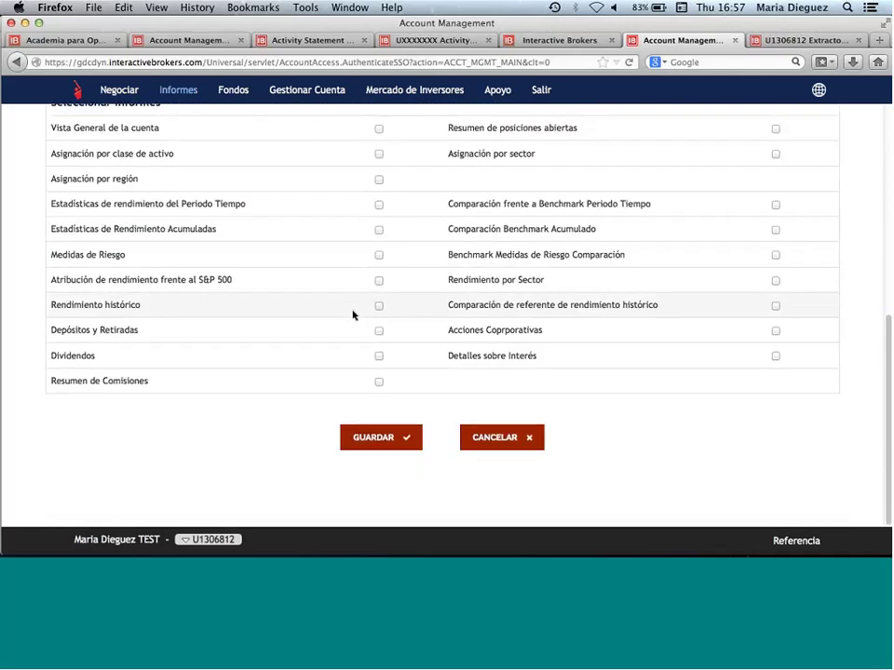
pyautogui.scroll(10, 316, 313)
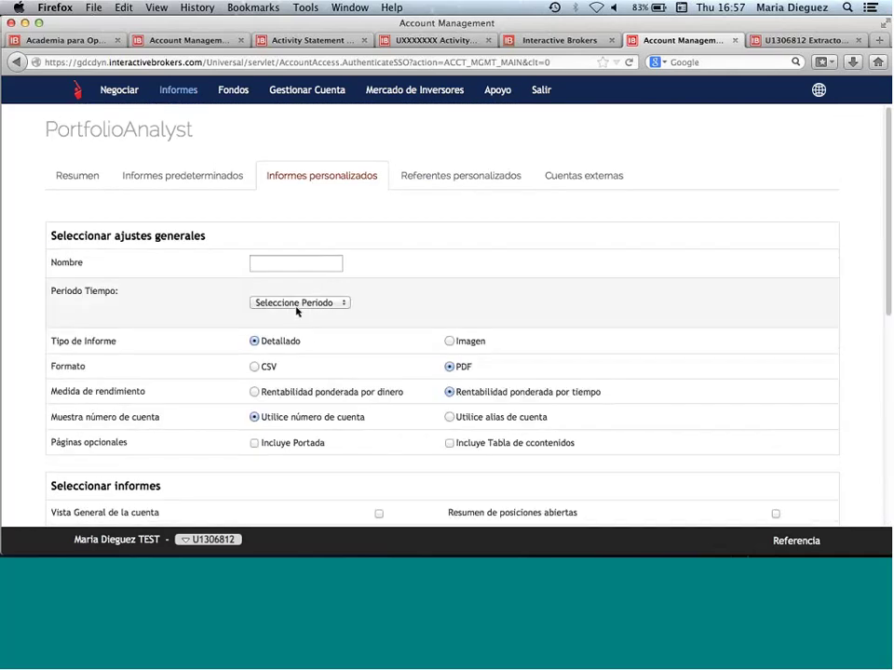
# Step: Peek at custom benchmarks, then restart the custom report and review the Seleccionar informes checkboxes
pyautogui.click(482, 180)
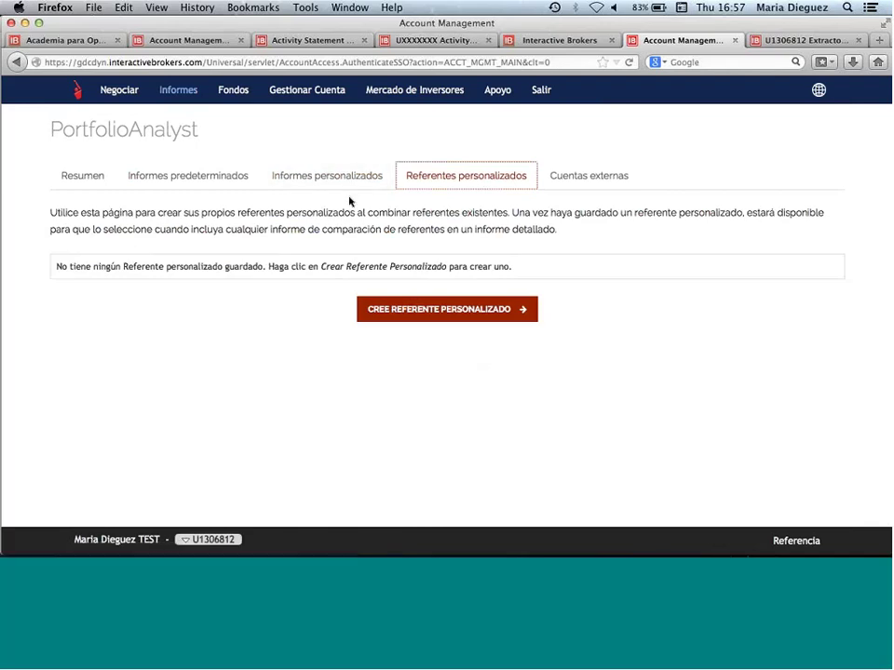
pyautogui.click(316, 182)
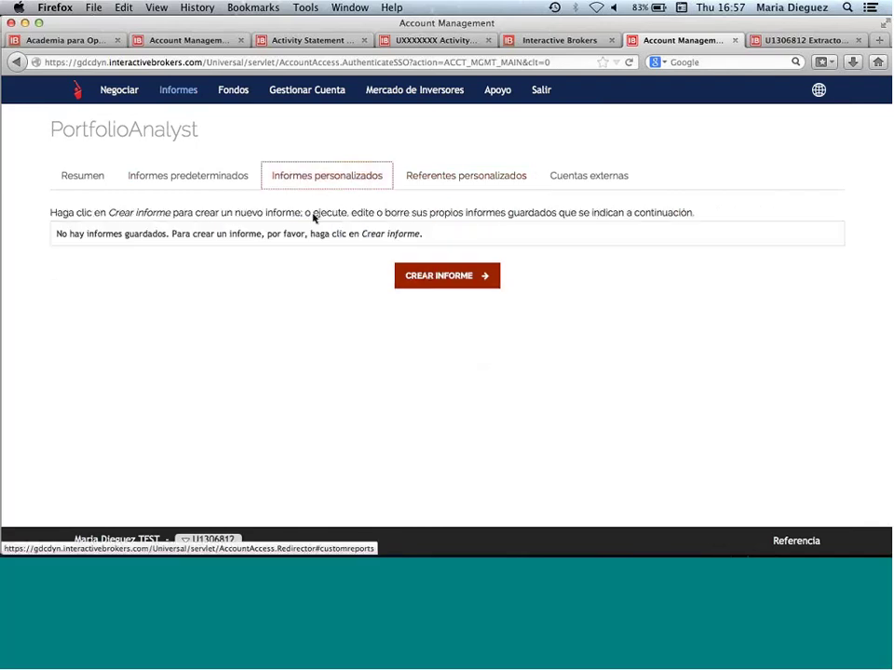
pyautogui.click(420, 285)
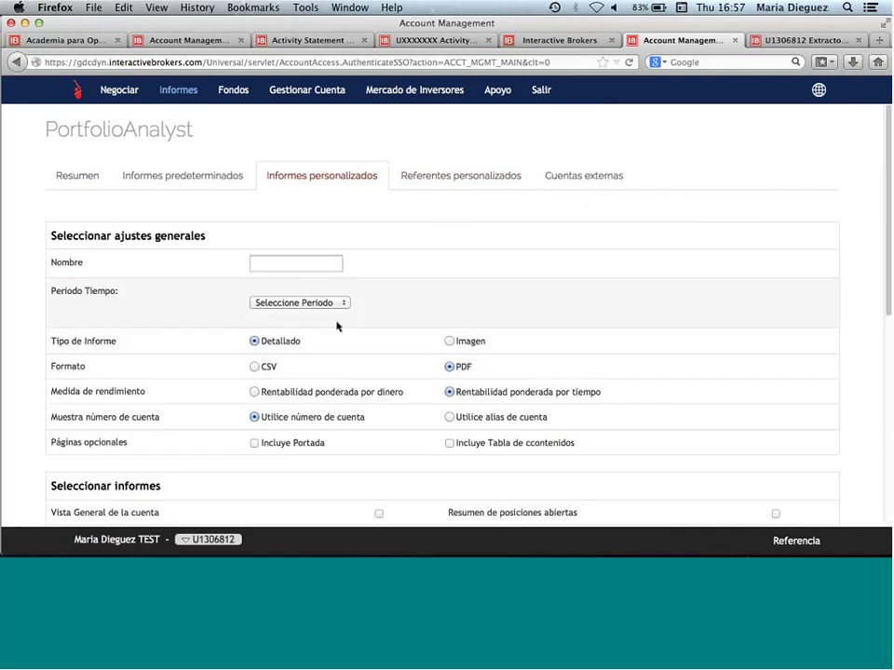
pyautogui.scroll(-4, 274, 367)
pyautogui.scroll(-3, 275, 371)
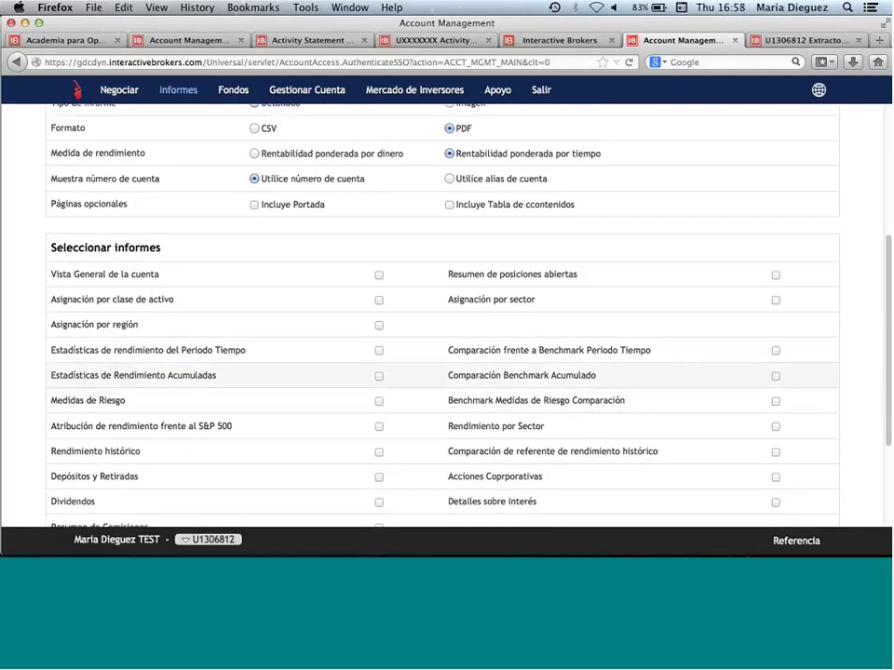
pyautogui.scroll(-2, 497, 407)
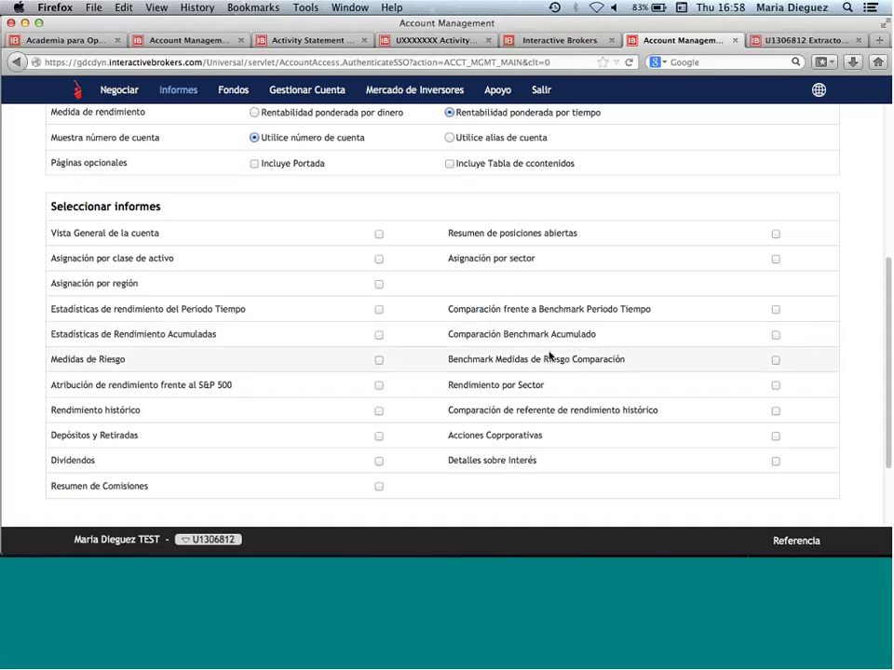
pyautogui.scroll(5, 365, 343)
# Step: Start a new custom benchmark under Referentes personalizados and browse the available indices
pyautogui.click(441, 179)
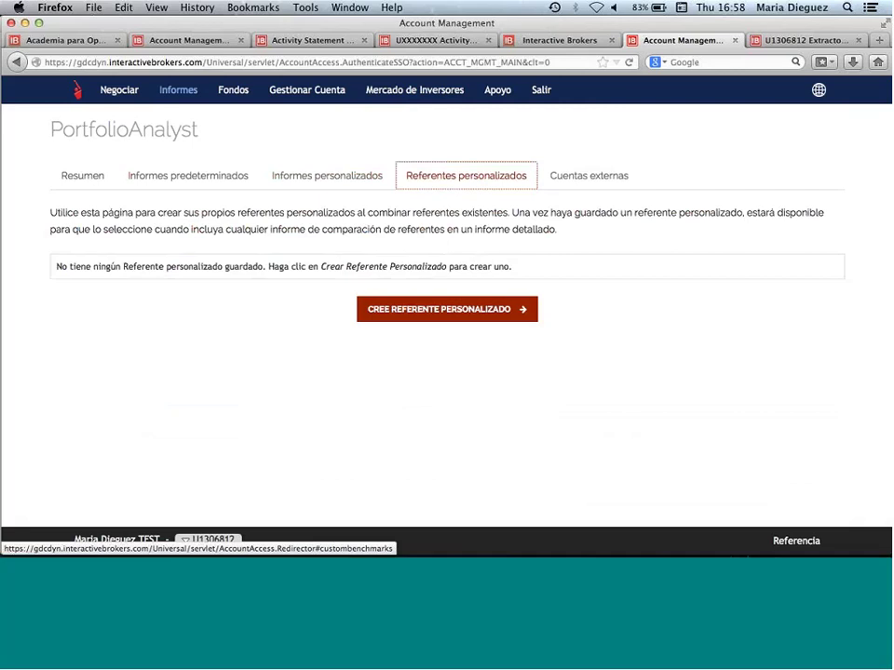
pyautogui.click(443, 311)
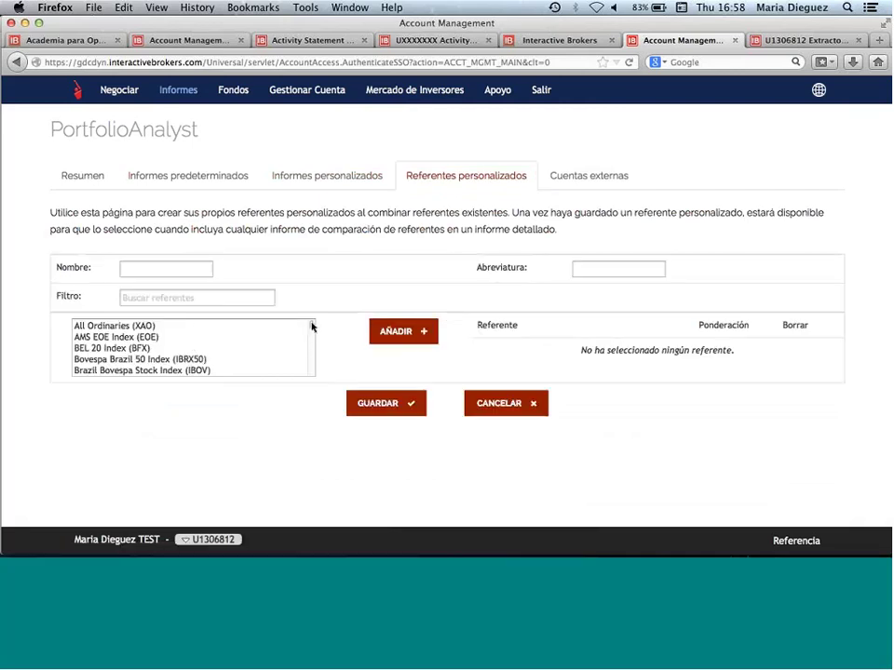
pyautogui.scroll(-2, 273, 333)
pyautogui.scroll(2, 234, 354)
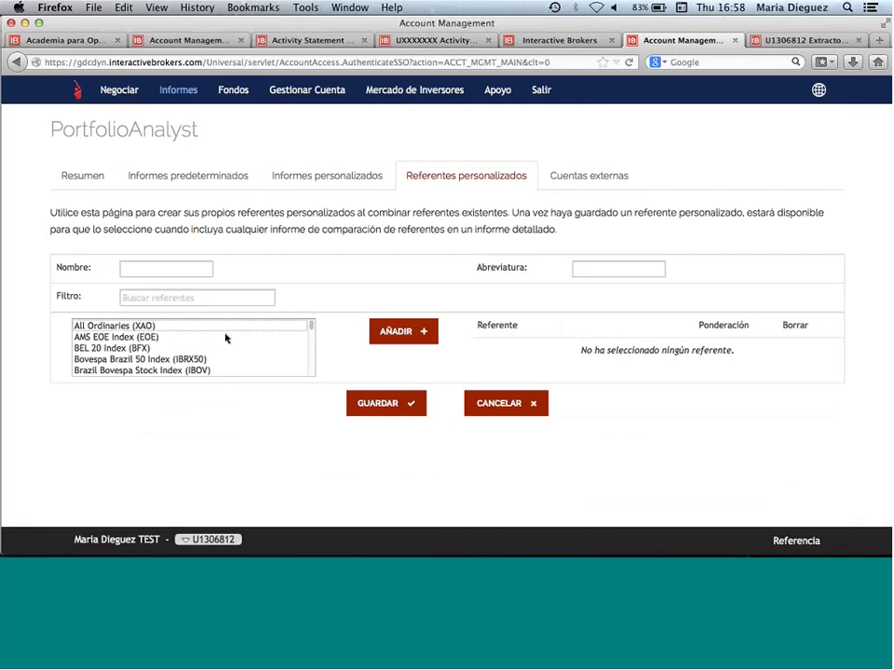
pyautogui.scroll(-4, 232, 360)
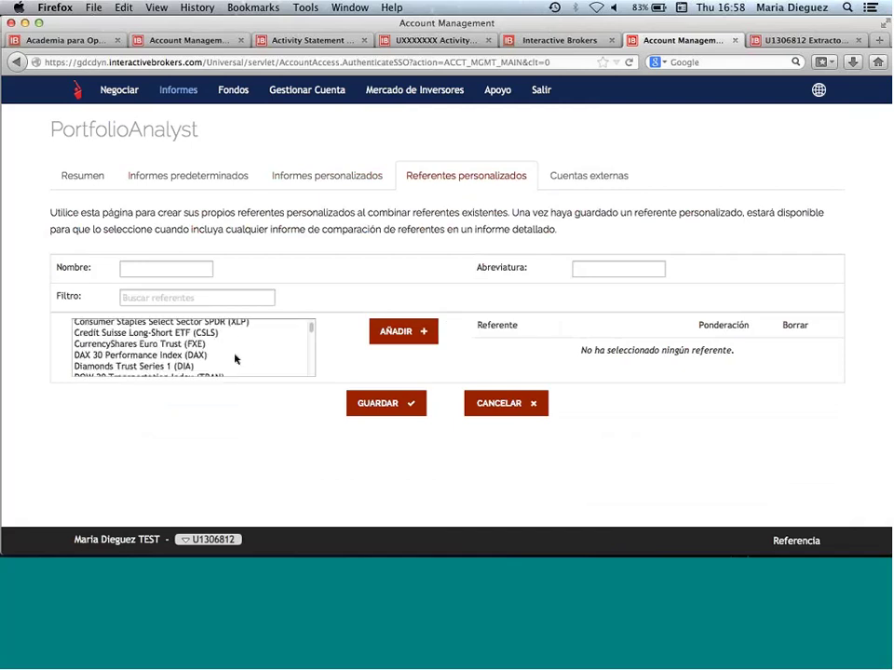
pyautogui.scroll(-1, 235, 358)
pyautogui.scroll(-4, 235, 357)
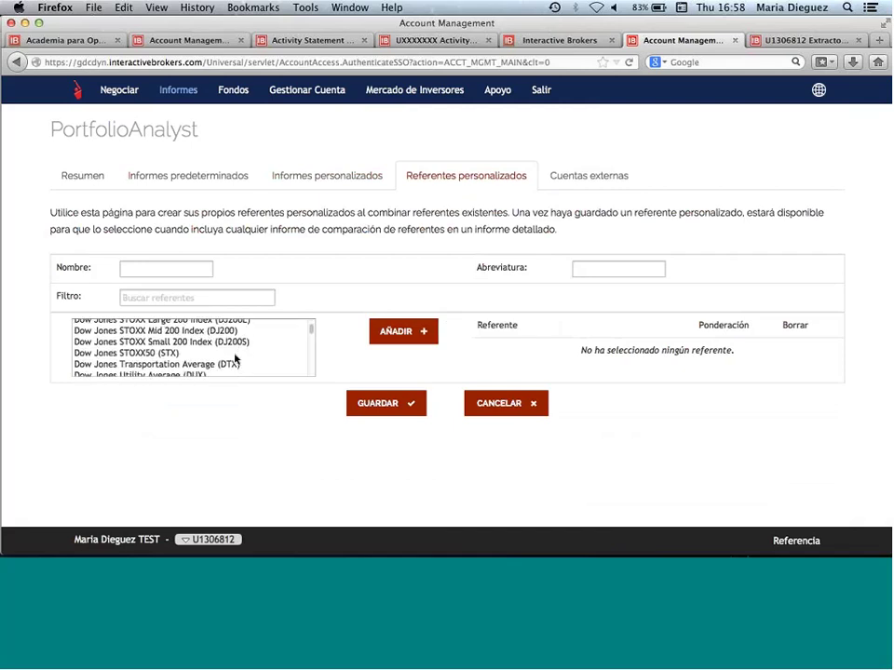
pyautogui.scroll(-3, 235, 353)
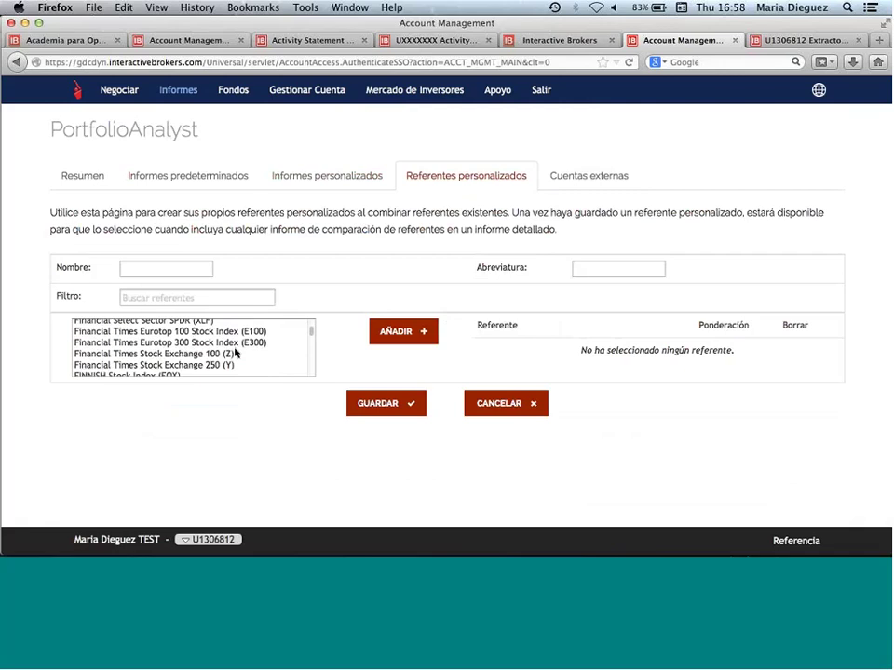
pyautogui.scroll(-5, 236, 352)
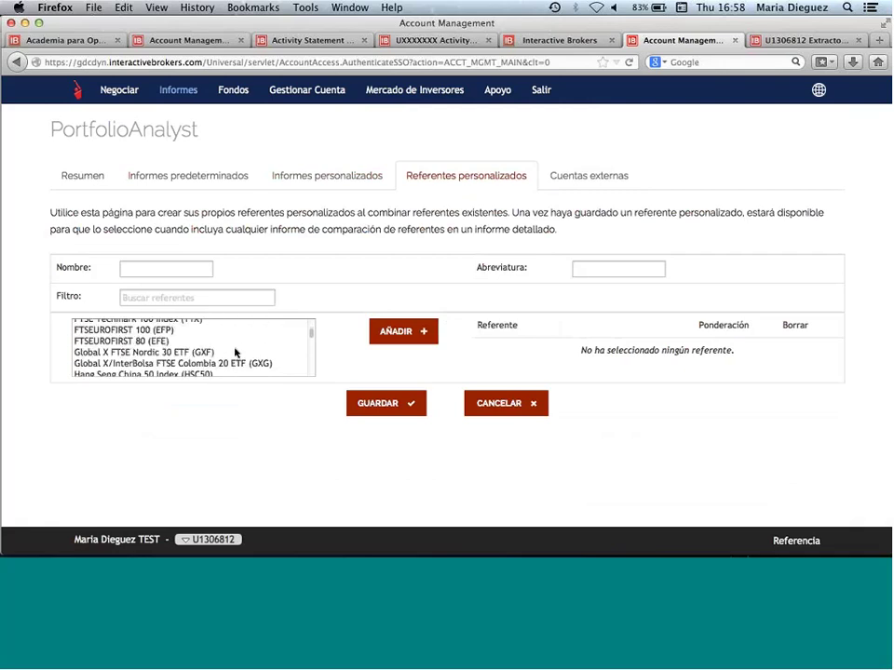
pyautogui.scroll(-8, 235, 350)
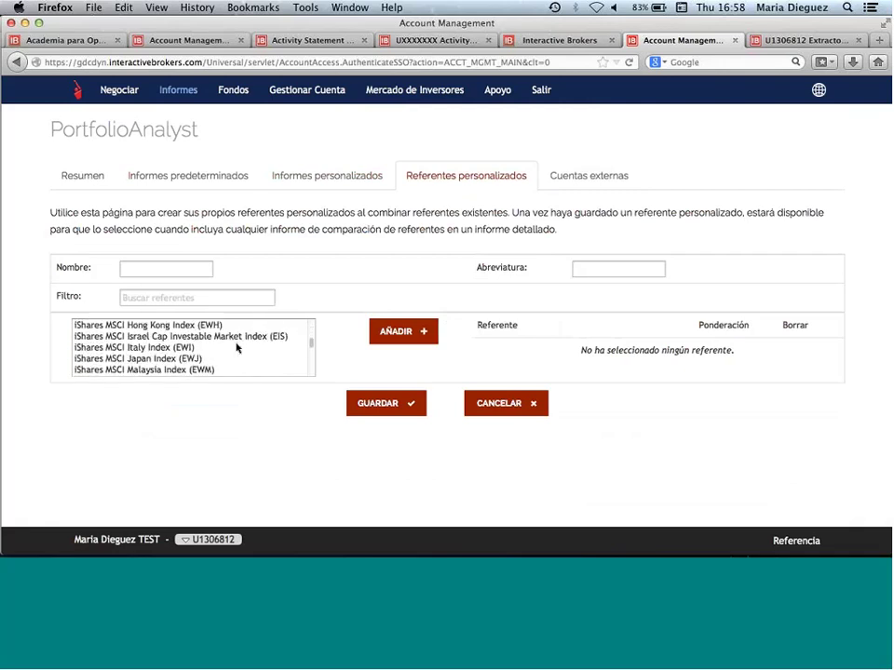
# Step: Go from Activity Statement Samples to Report Samples and pick PortfolioAnalyst's Detailed PDF Report
pyautogui.click(94, 179)
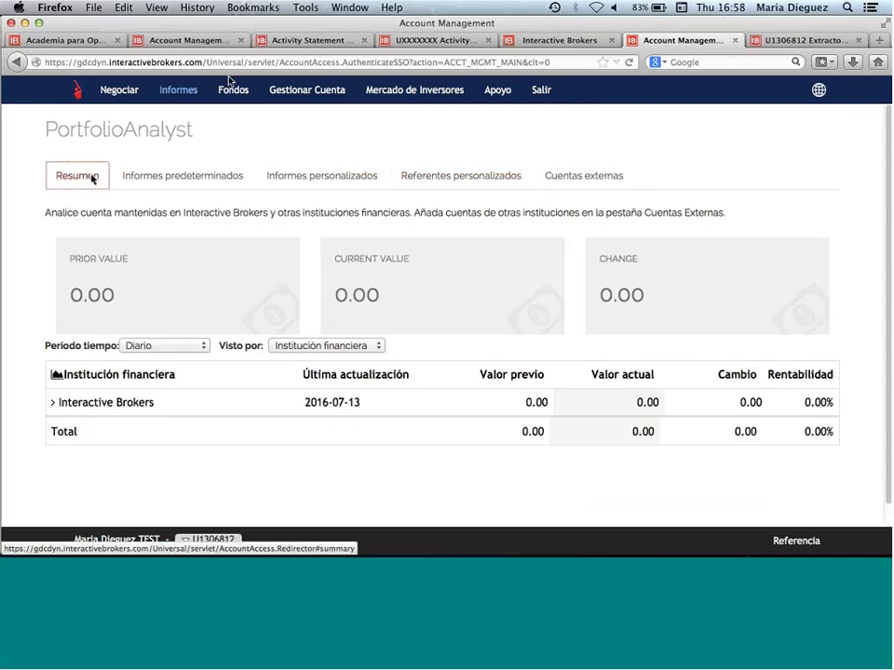
pyautogui.click(311, 41)
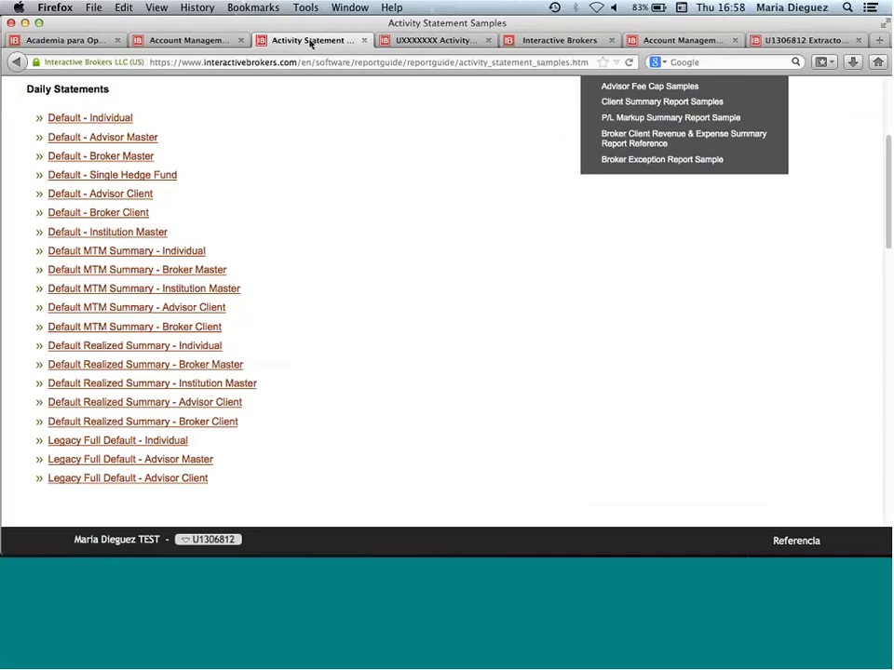
pyautogui.scroll(5, 316, 279)
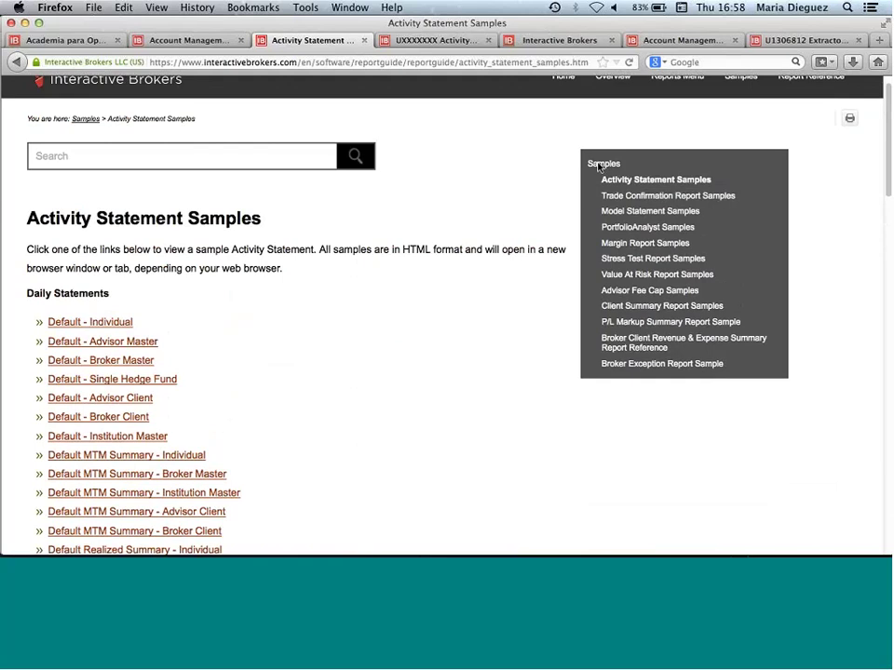
pyautogui.click(16, 63)
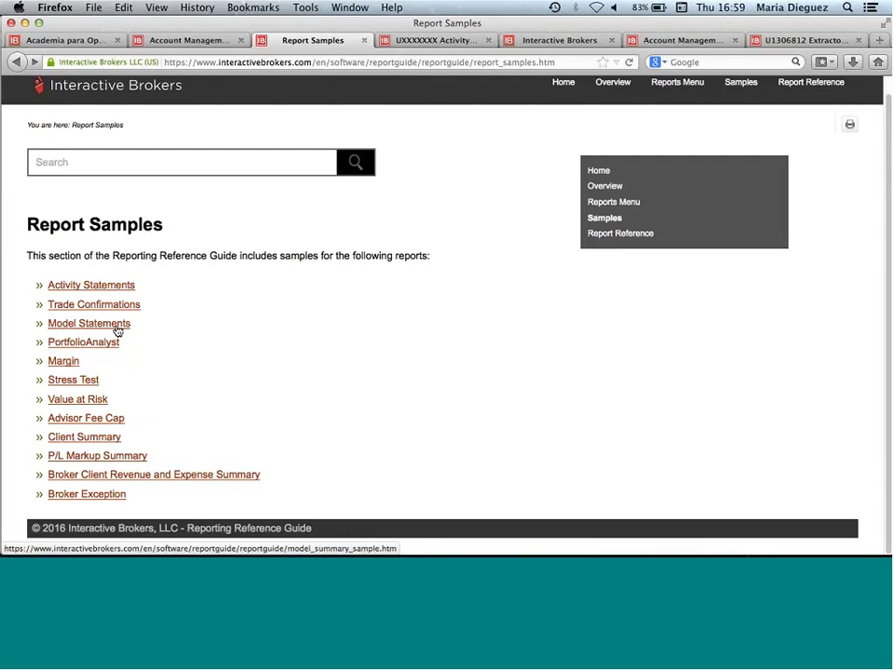
pyautogui.click(89, 343)
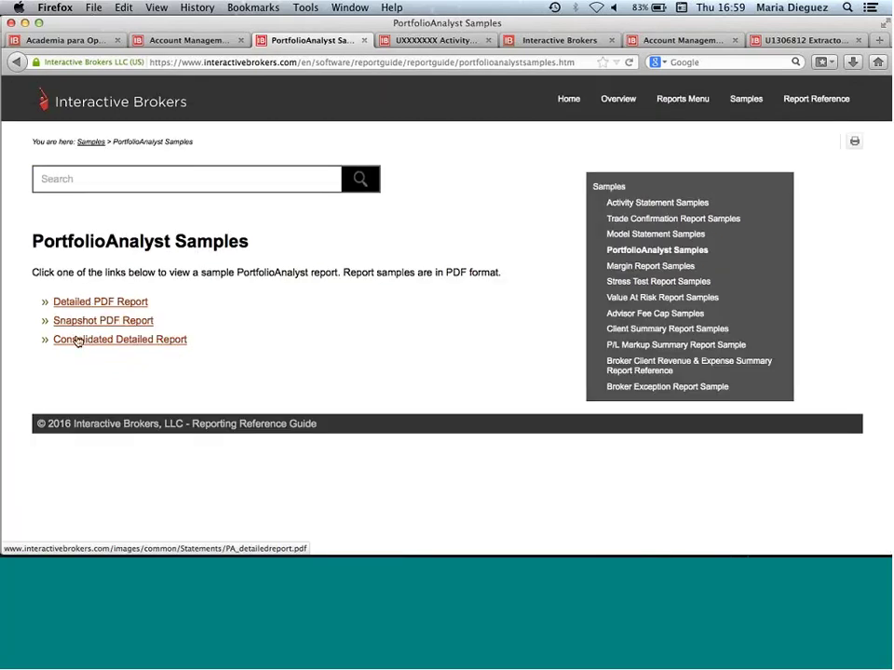
pyautogui.click(76, 303)
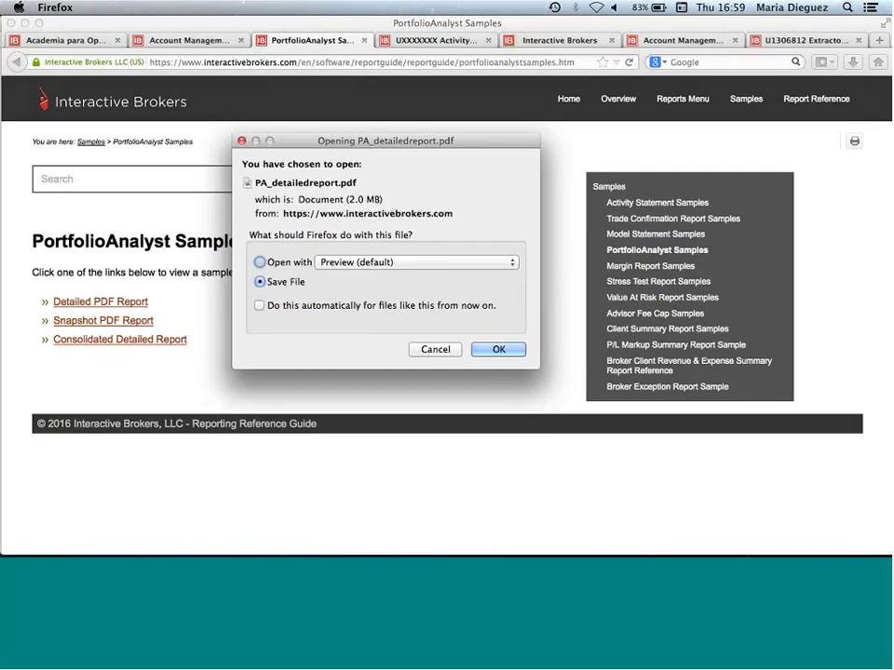
# Step: Open the downloaded PA_detailedreport.pdf in Preview and dismiss the downloads notice
pyautogui.click(260, 261)
pyautogui.click(496, 349)
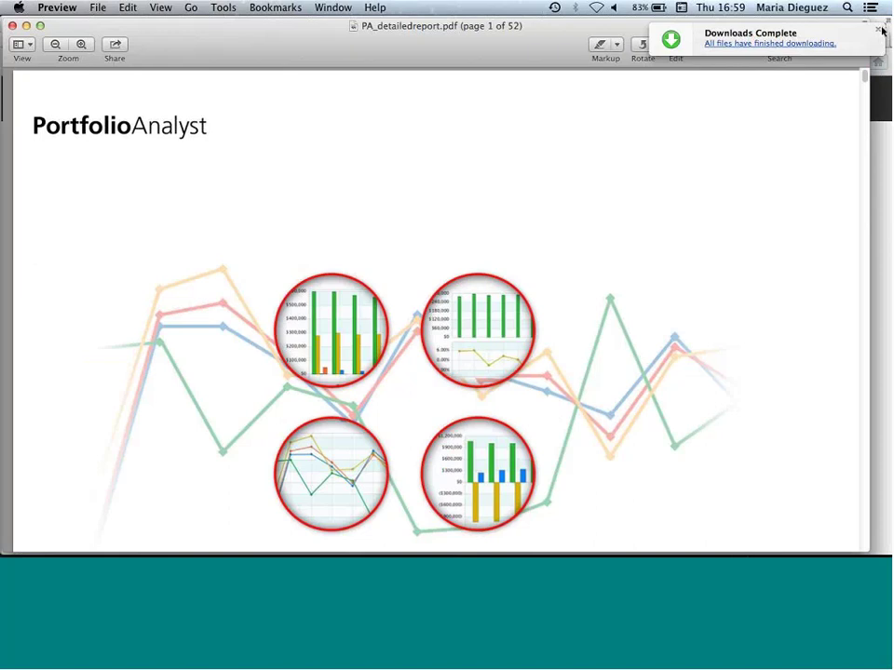
pyautogui.click(877, 29)
# Step: Read down the 52-page report past Account Overview to the Open Position Summary tables
pyautogui.scroll(-8, 590, 311)
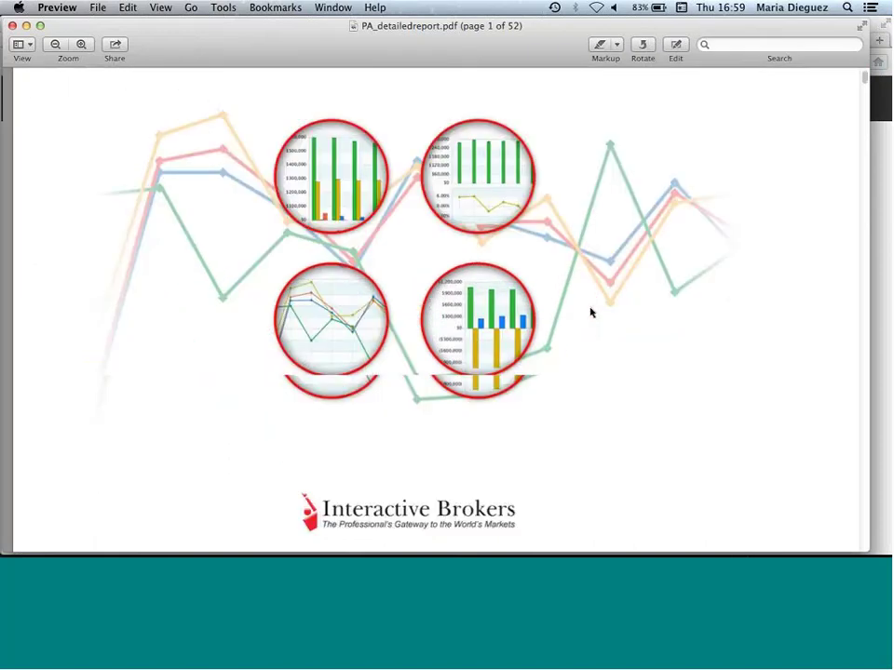
pyautogui.scroll(-20, 590, 312)
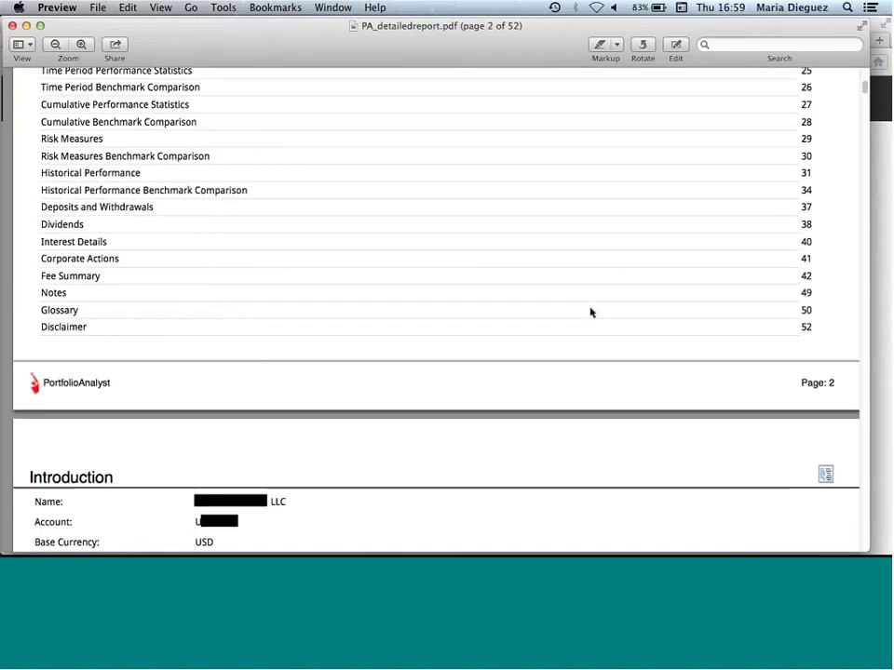
pyautogui.scroll(-15, 590, 312)
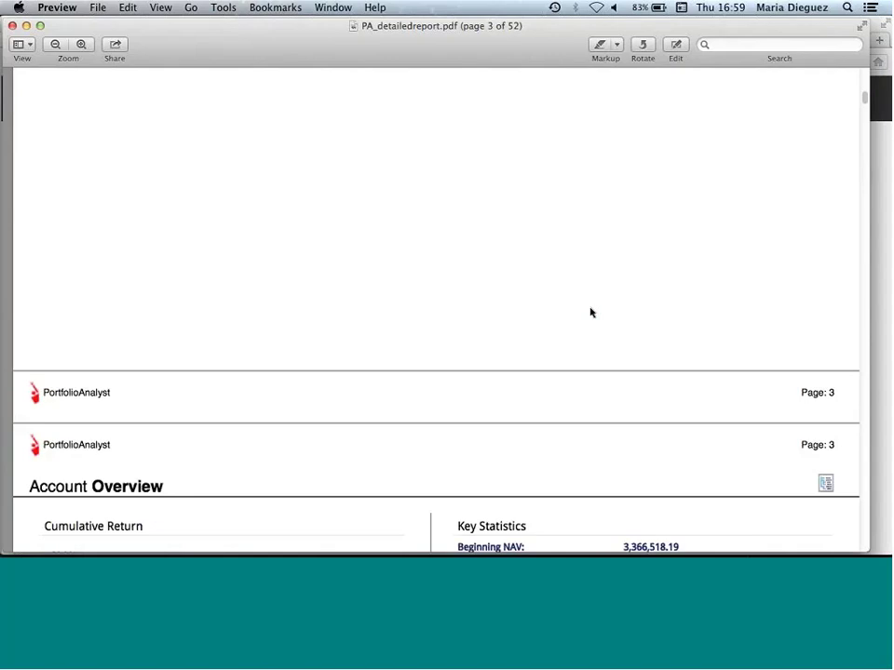
pyautogui.scroll(-3, 591, 312)
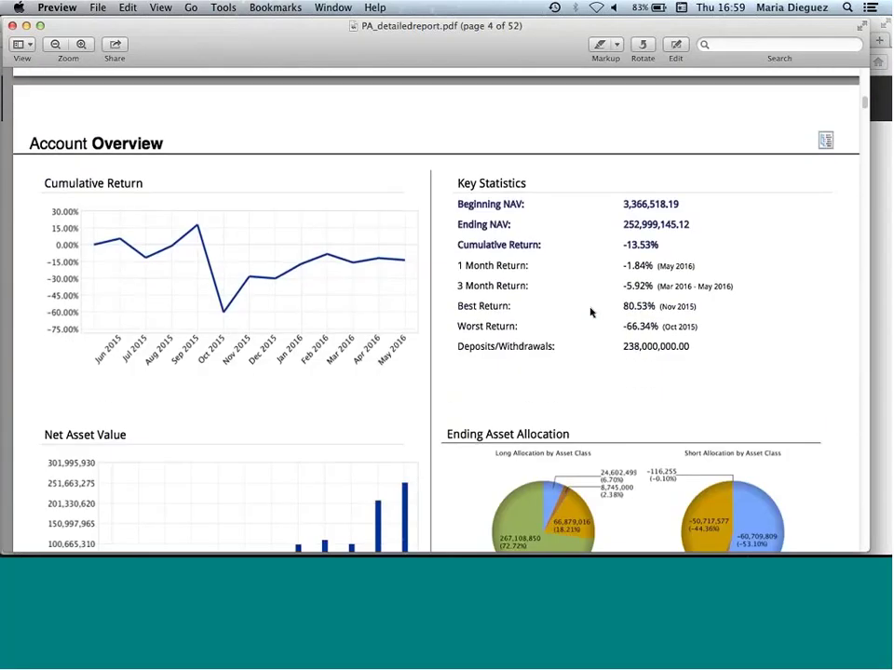
pyautogui.scroll(-1, 590, 312)
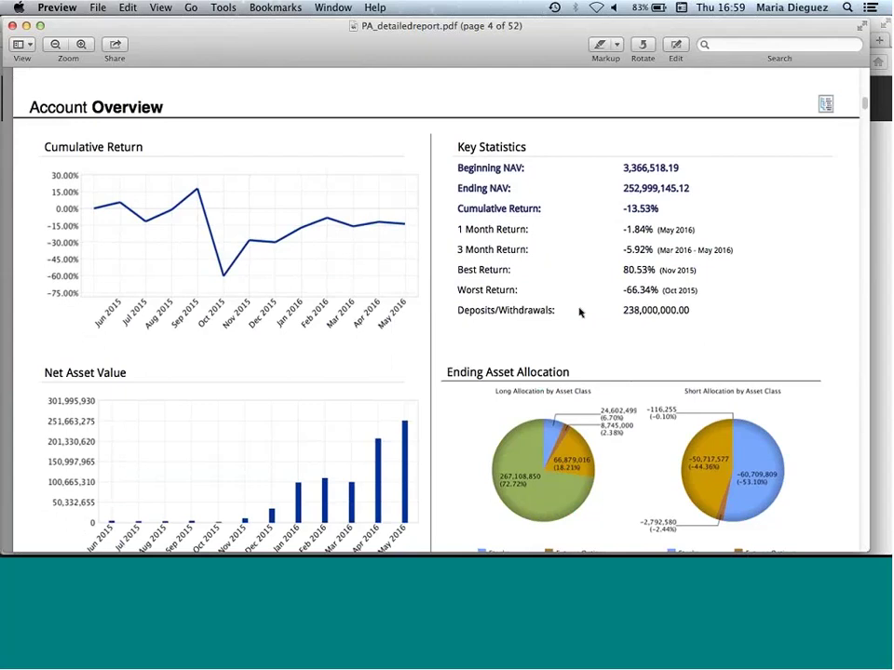
pyautogui.scroll(-3, 576, 313)
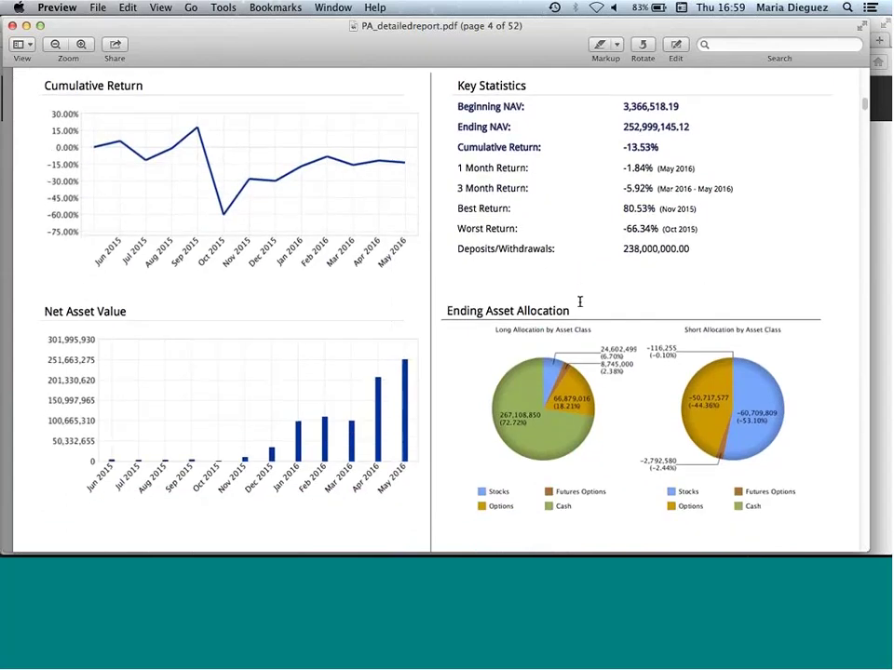
pyautogui.scroll(-1, 453, 275)
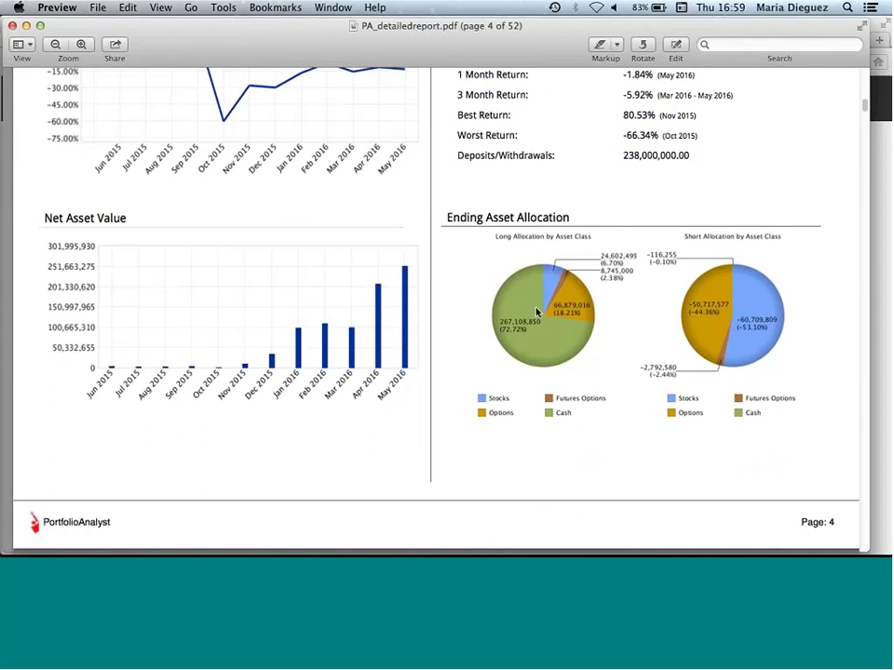
pyautogui.scroll(-2, 446, 396)
pyautogui.scroll(-10, 446, 398)
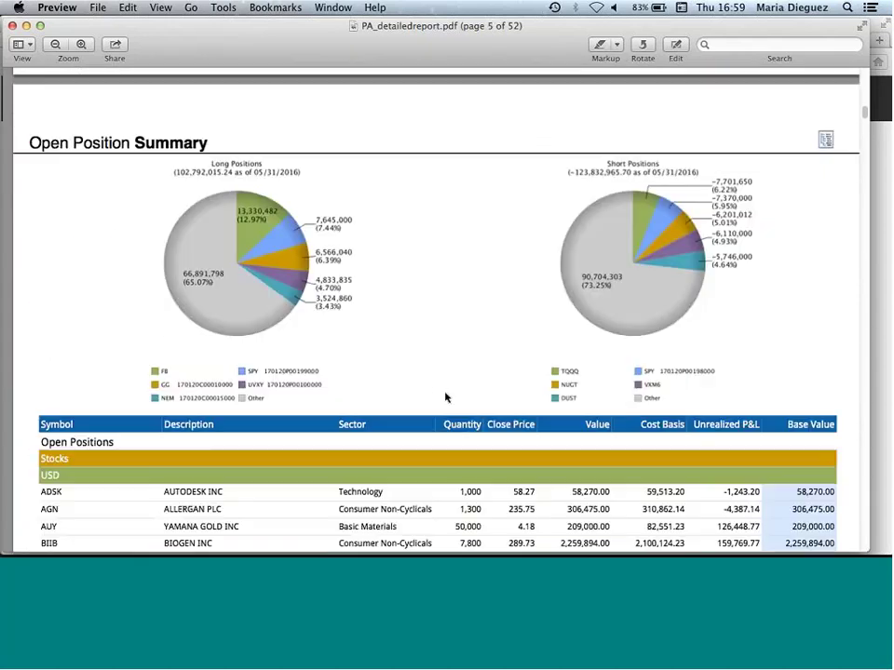
pyautogui.scroll(-12, 446, 397)
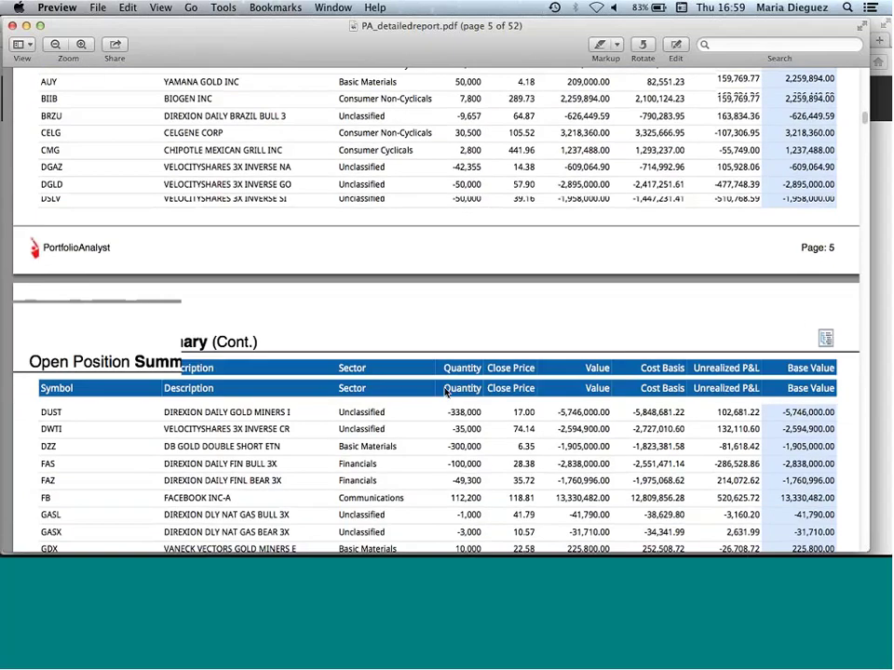
pyautogui.scroll(-6, 445, 387)
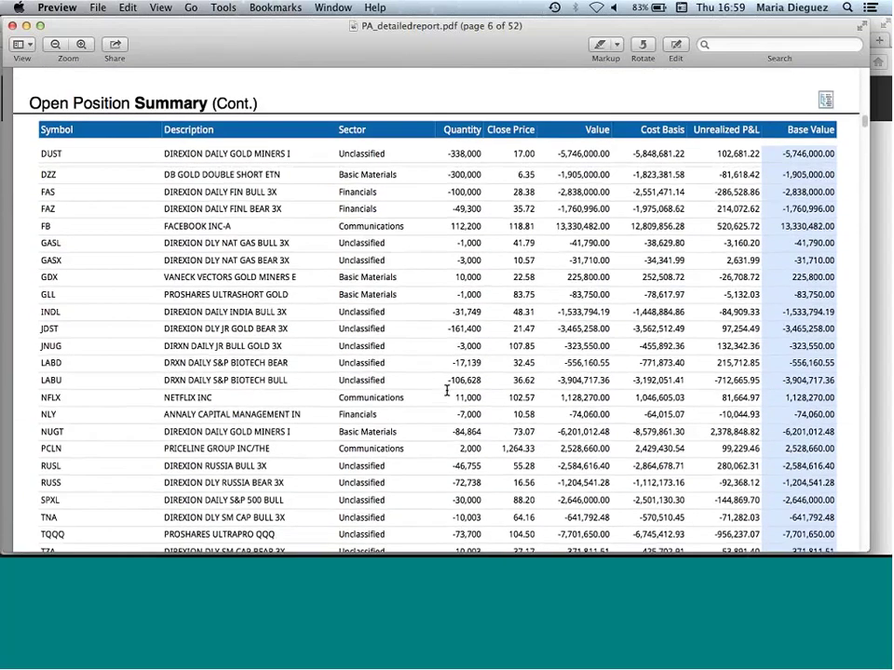
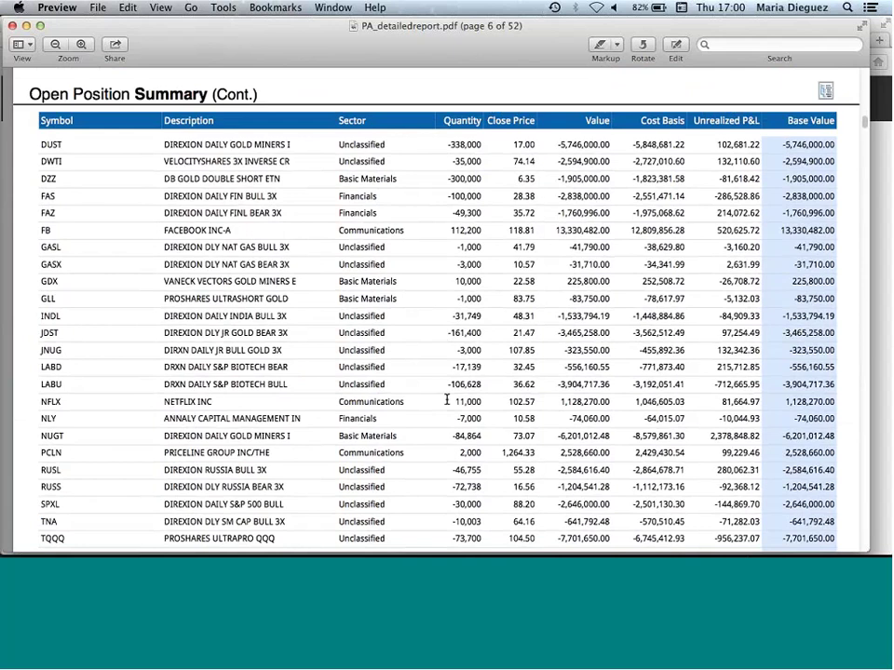
# Step: Review the benchmark and performance pages 26–27 of PA_detailedreport.pdf, then close Preview
pyautogui.scroll(-5, 446, 397)
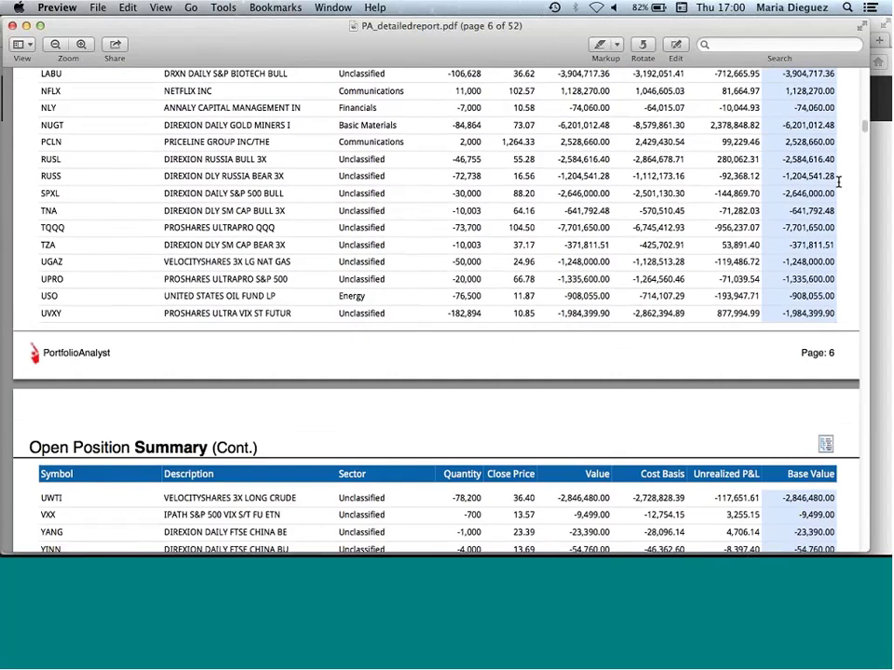
pyautogui.scroll(-20, 872, 269)
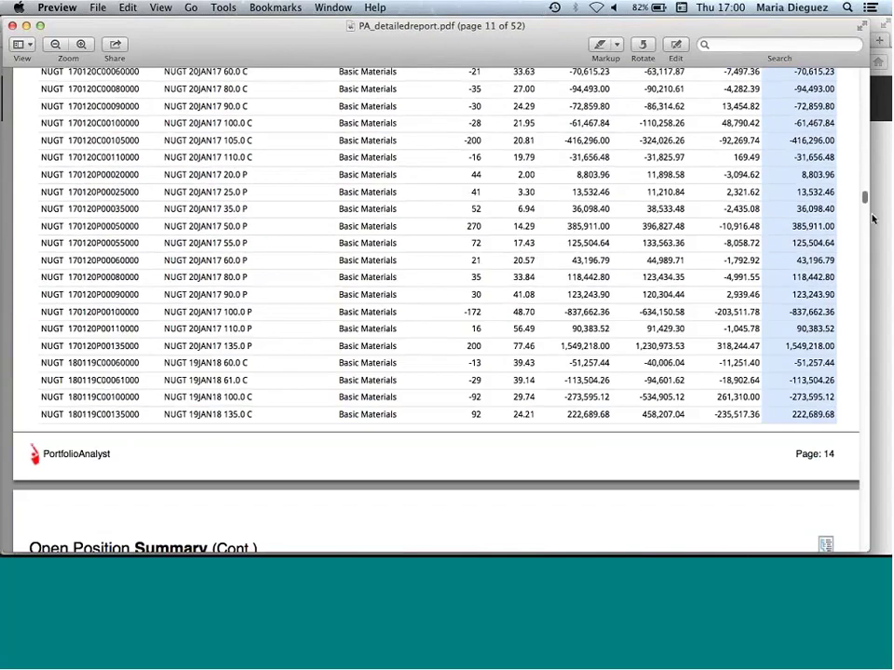
pyautogui.scroll(-20, 871, 269)
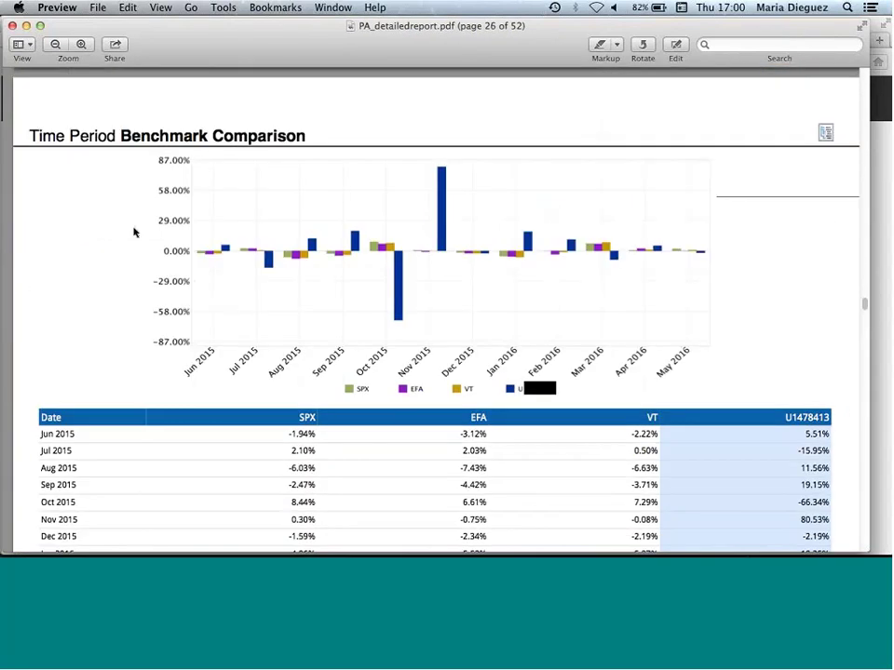
pyautogui.scroll(-5, 133, 232)
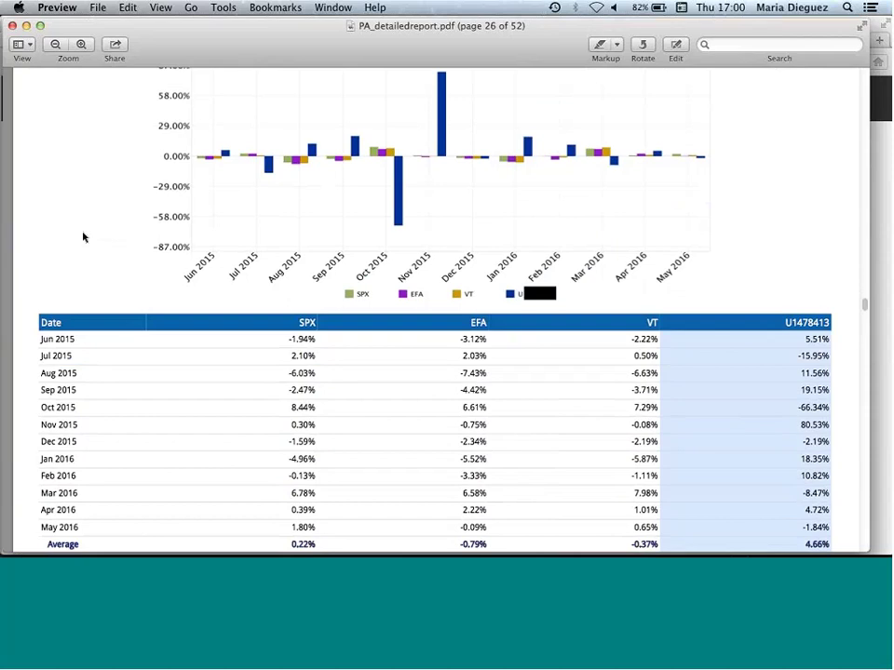
pyautogui.scroll(3, 83, 237)
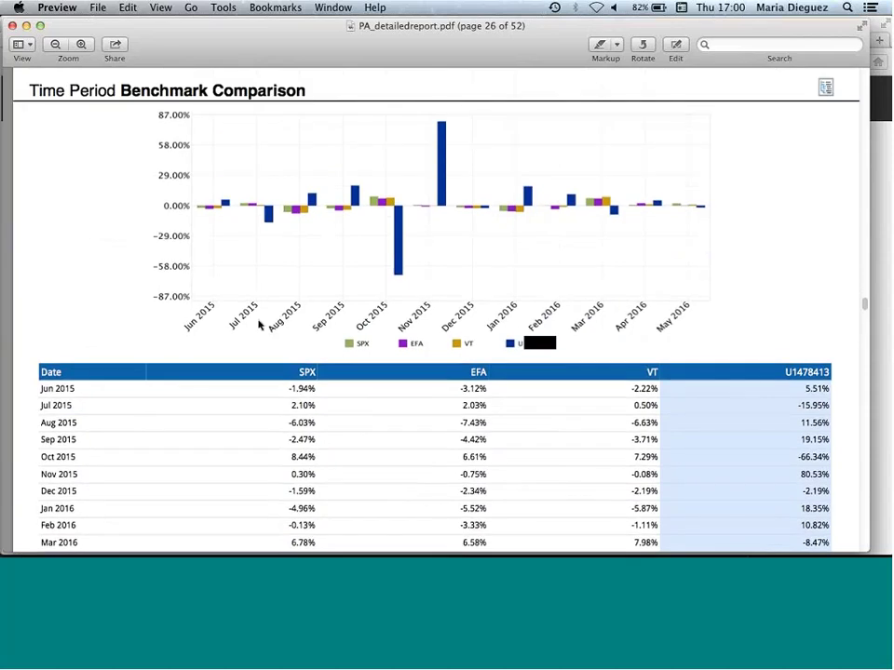
pyautogui.scroll(-2, 335, 347)
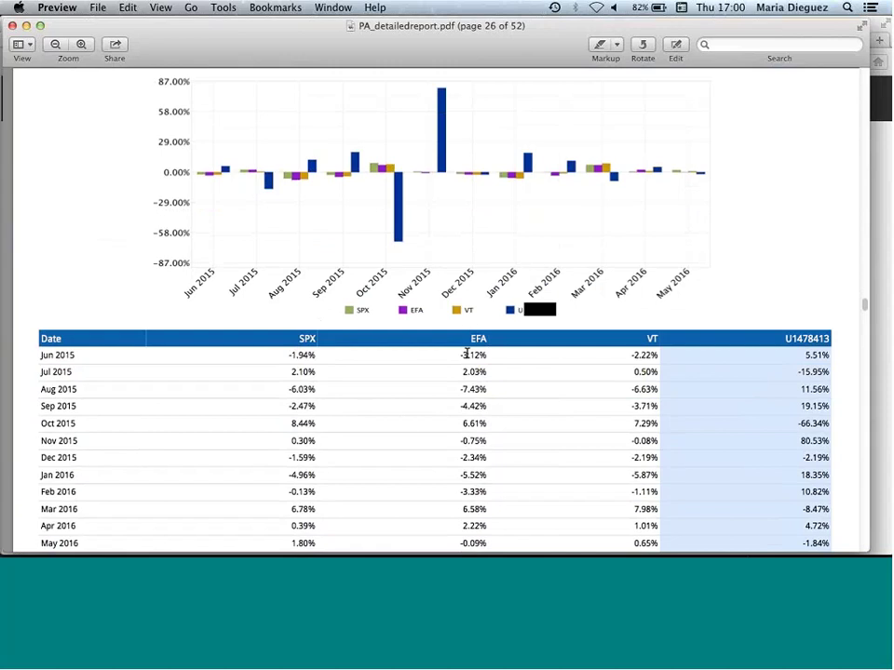
pyautogui.scroll(-3, 592, 405)
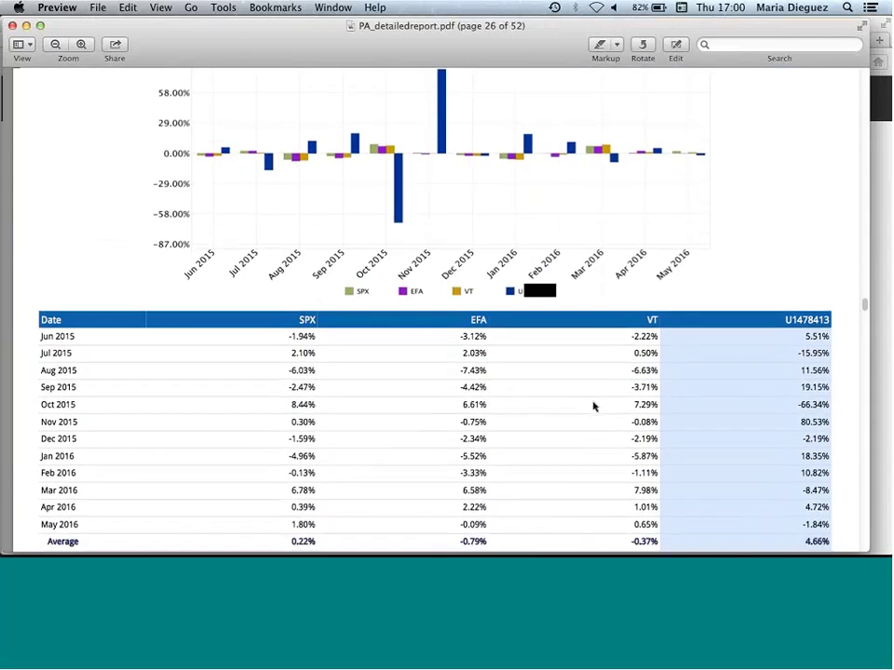
pyautogui.scroll(-2, 592, 405)
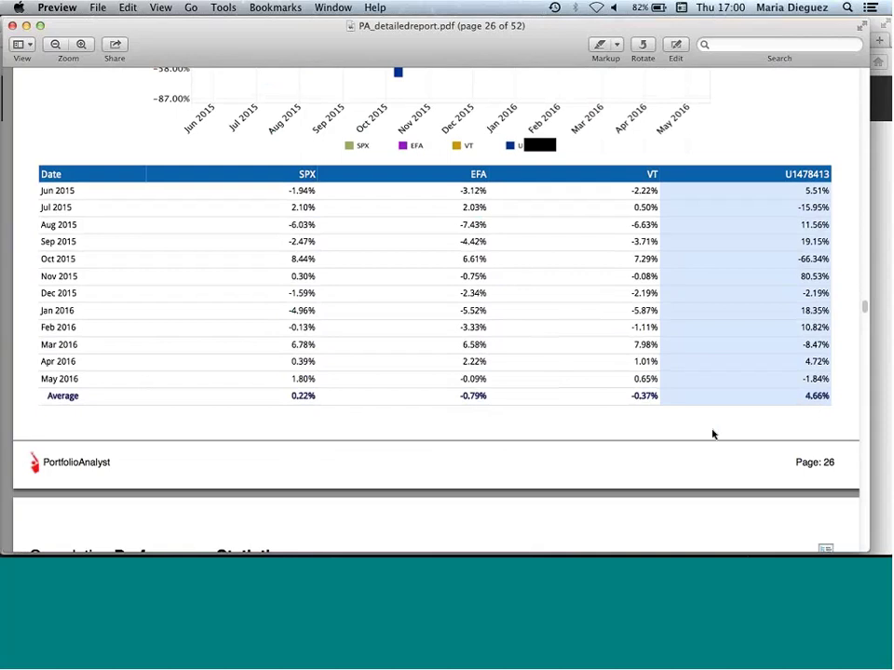
pyautogui.scroll(-10, 713, 434)
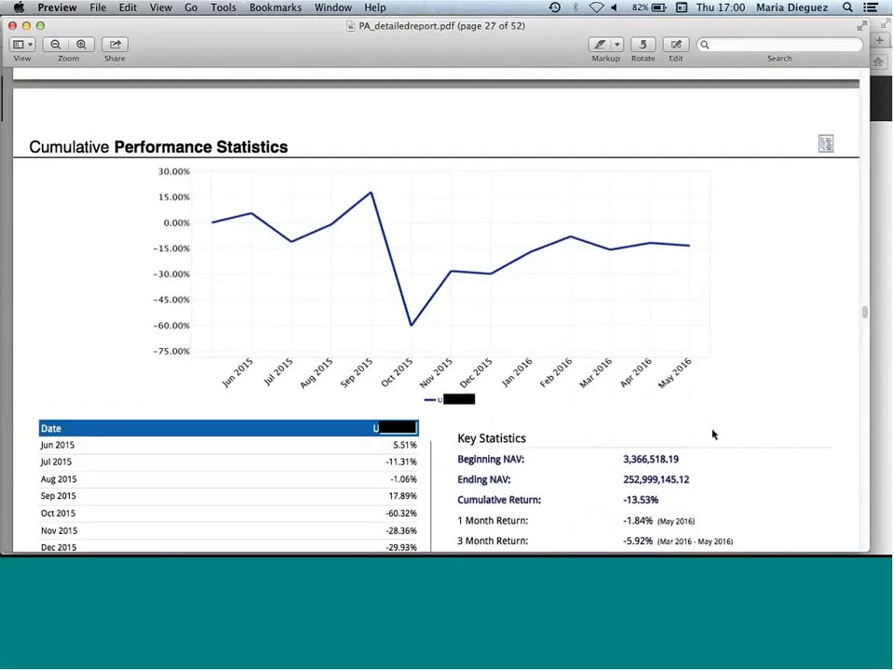
pyautogui.scroll(-5, 715, 431)
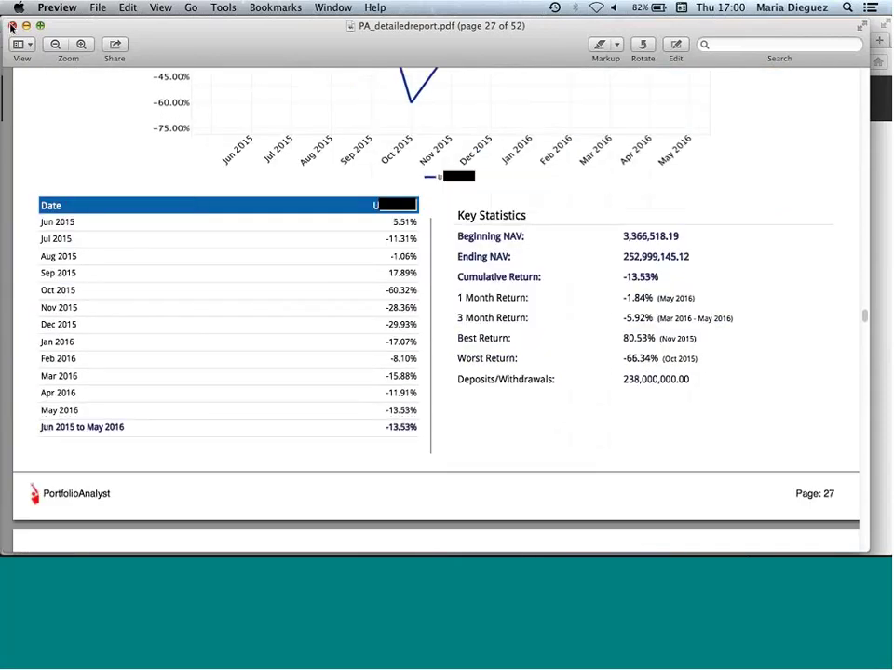
pyautogui.click(12, 26)
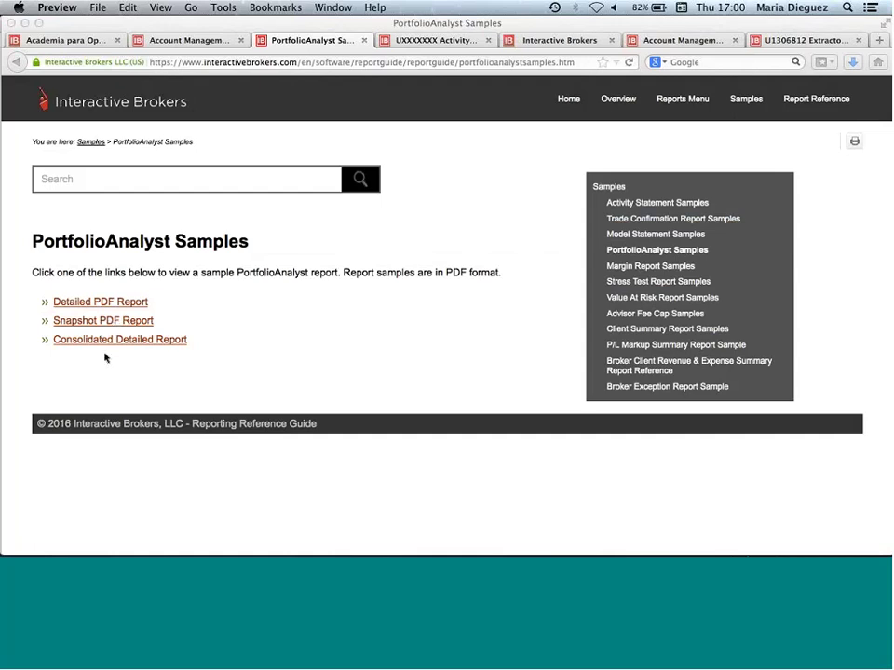
# Step: Return to the Account Management tab showing the 0.00 portfolio value summary
pyautogui.click(685, 40)
# Step: Run Análisis de costes de transacción from an earlier July 2016 start date, getting no TCA data
pyautogui.moveTo(178, 89)
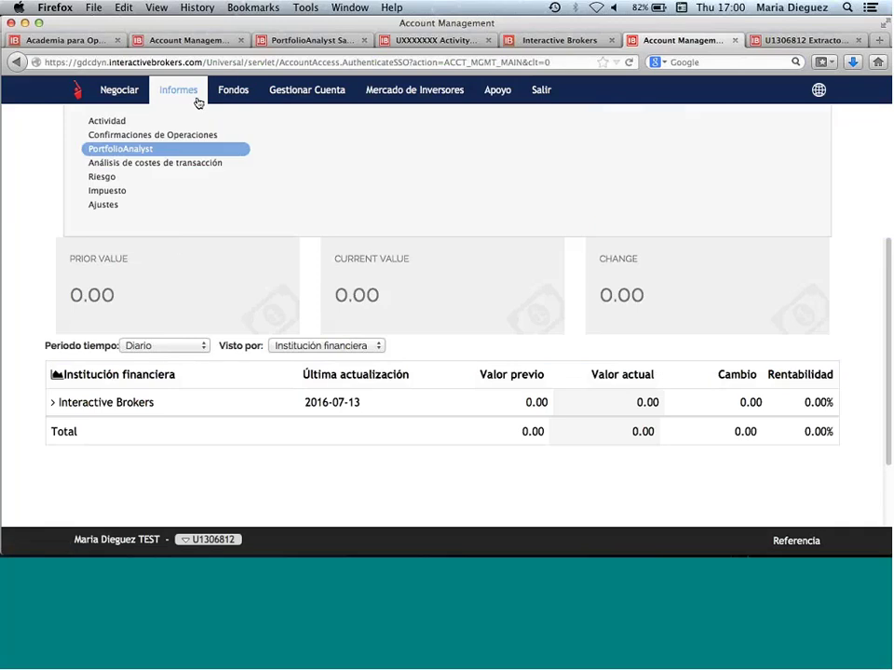
pyautogui.click(171, 164)
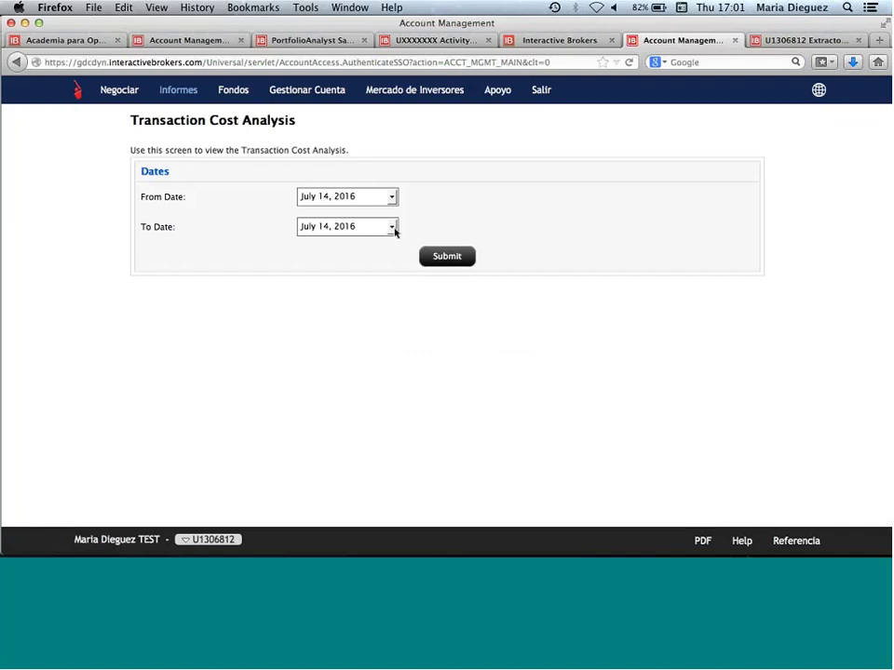
pyautogui.click(392, 198)
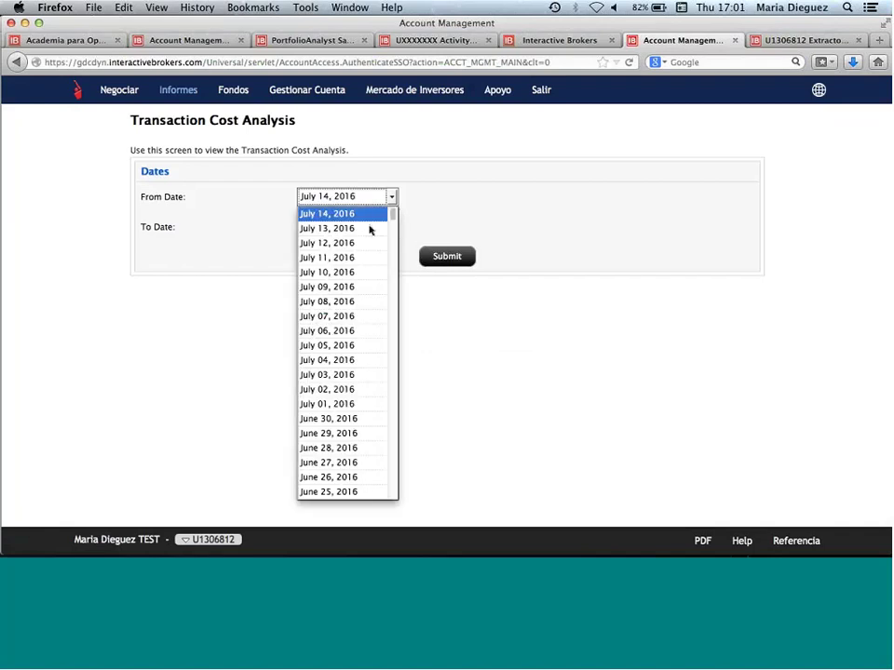
pyautogui.click(361, 271)
pyautogui.click(459, 259)
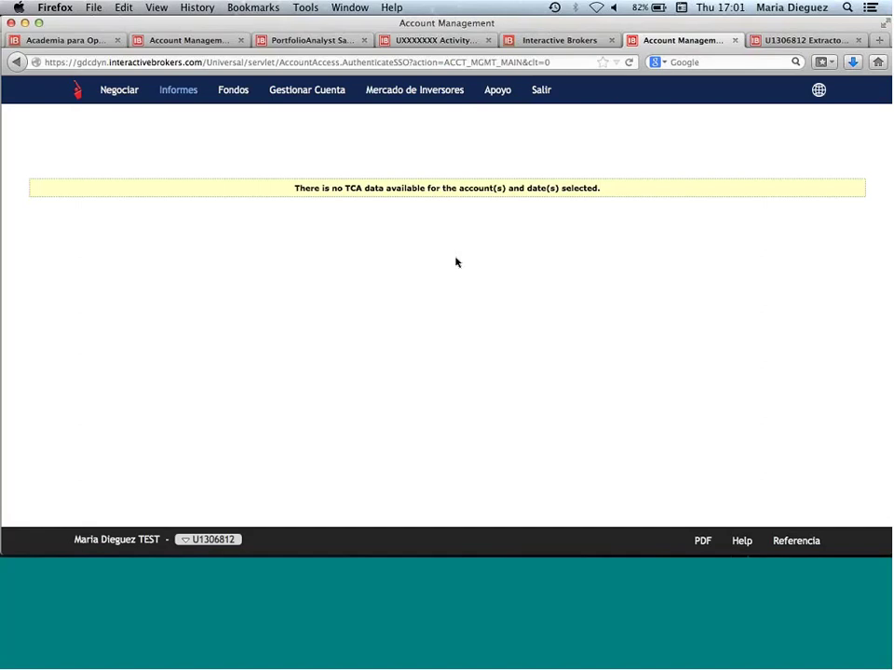
# Step: Open the reference guide's Report Samples and view the Margin and Value at Risk samples
pyautogui.click(309, 40)
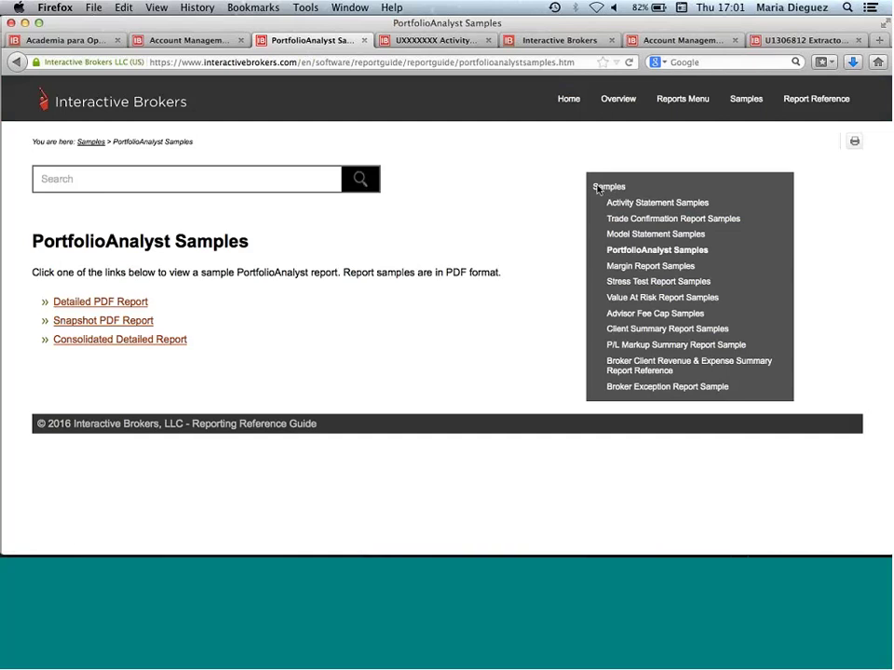
pyautogui.click(599, 187)
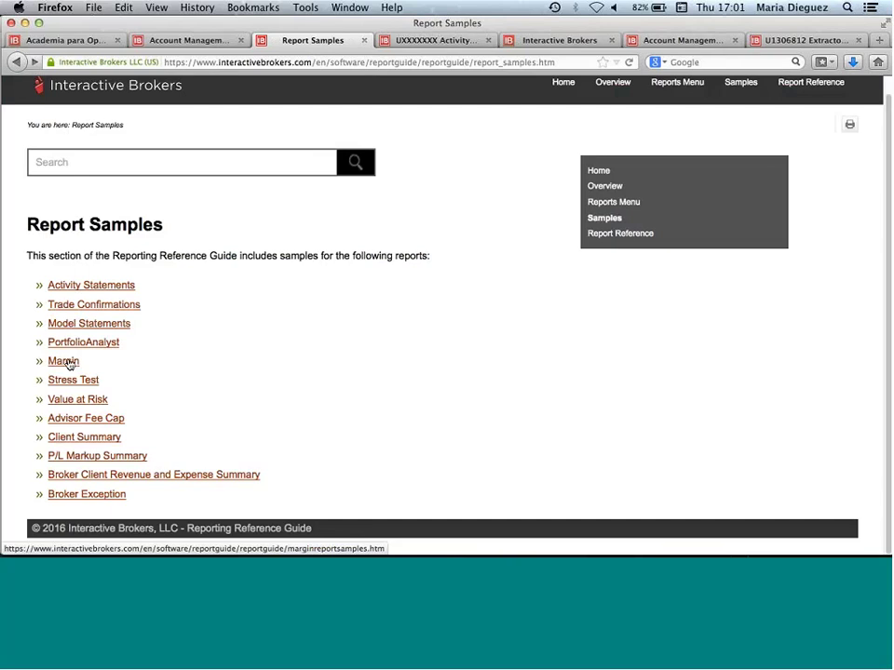
pyautogui.click(68, 363)
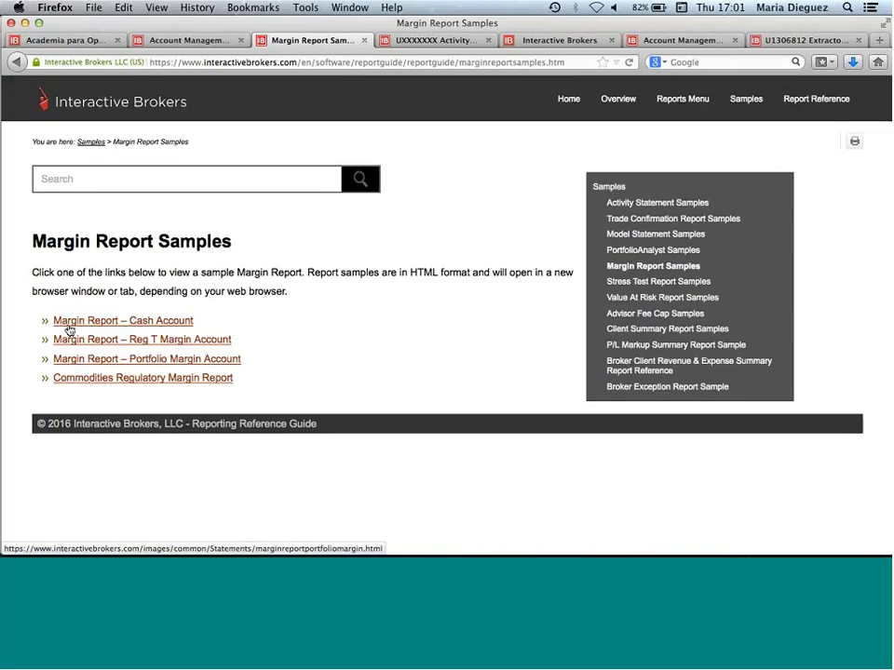
pyautogui.press('super+Left')
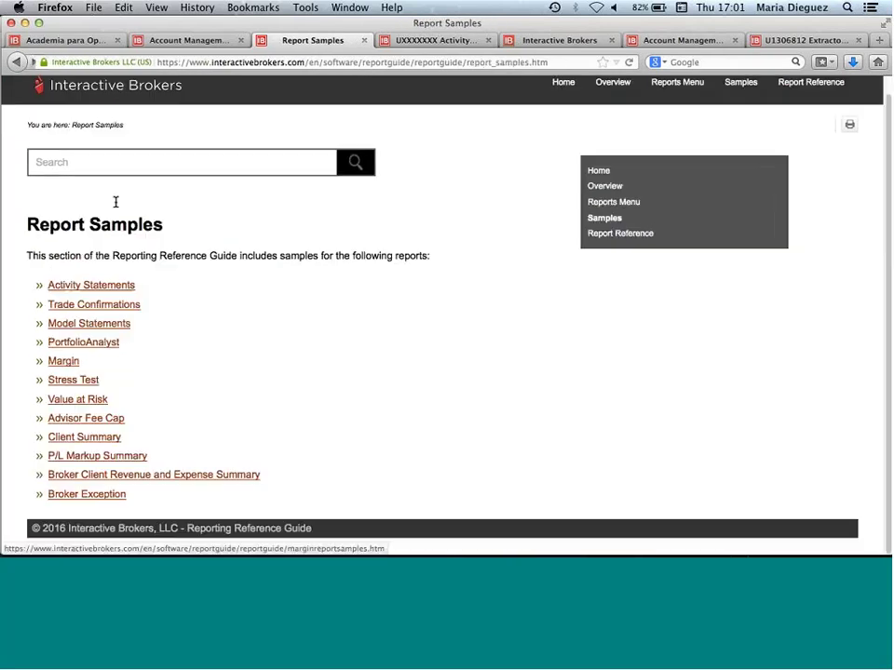
pyautogui.click(78, 403)
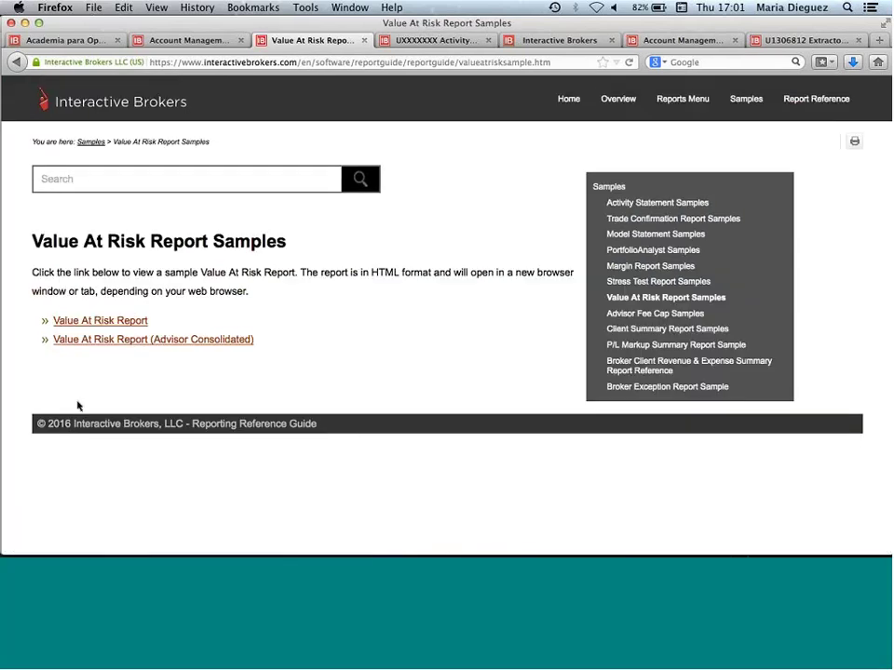
pyautogui.press('super+Left')
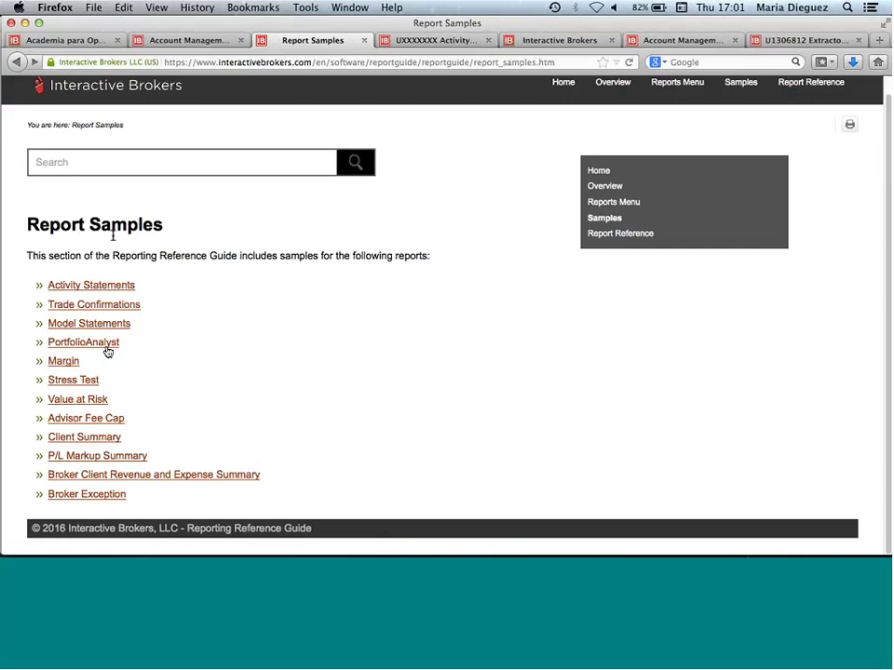
# Step: Go back to the Account Management tab, passing the Activity Statement and home page tabs
pyautogui.click(471, 42)
pyautogui.click(537, 42)
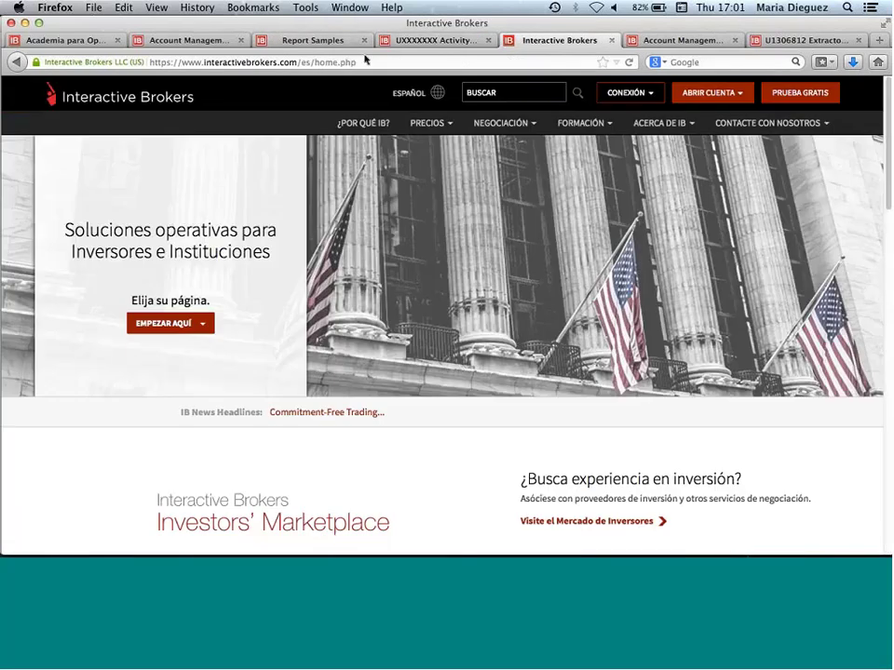
pyautogui.click(681, 42)
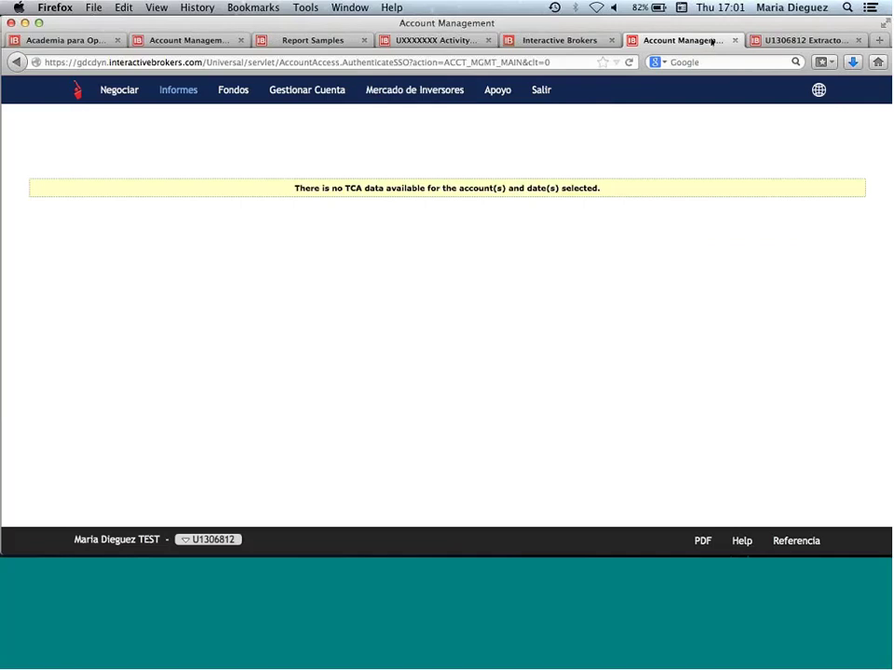
pyautogui.moveTo(369, 86)
pyautogui.moveTo(178, 89)
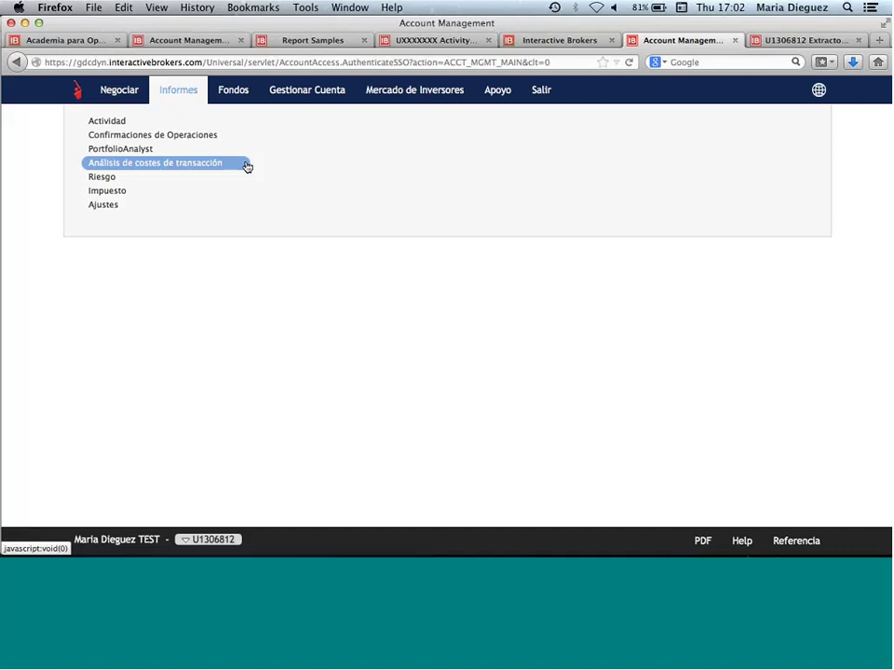
# Step: Return to Account Management and open Informes > Riesgo > Garantía for the Margin Reports form
pyautogui.moveTo(161, 178)
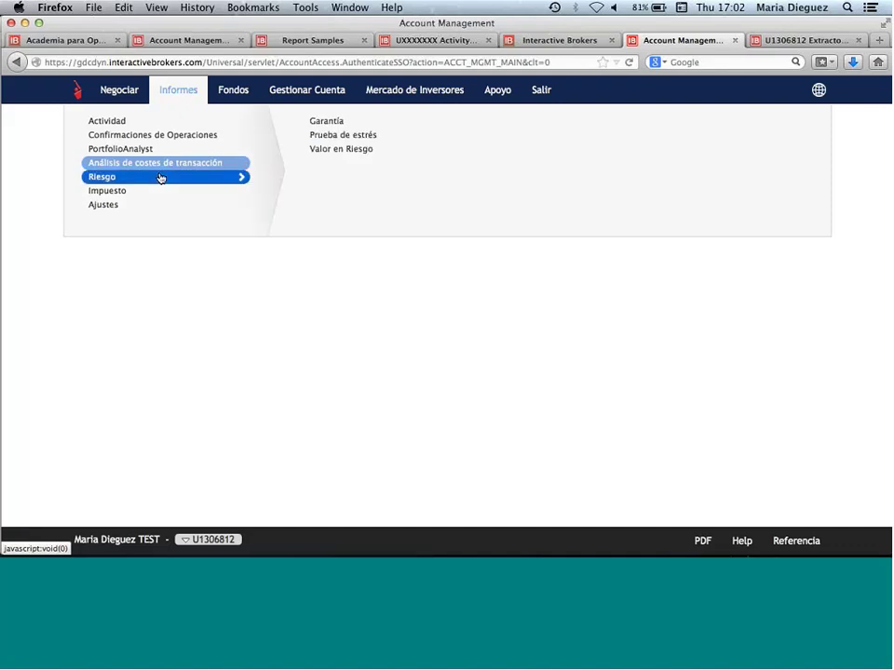
pyautogui.click(337, 40)
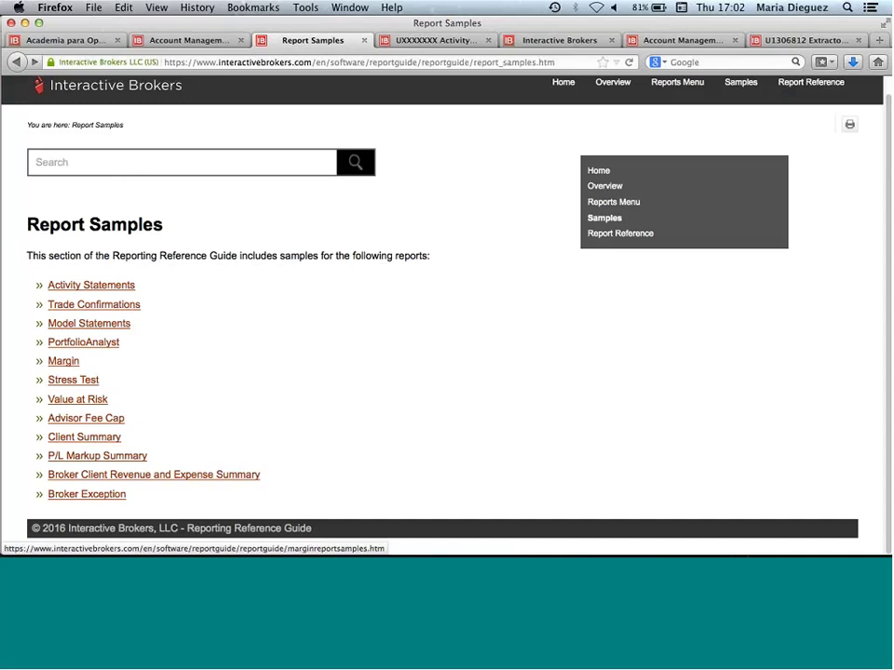
pyautogui.click(465, 42)
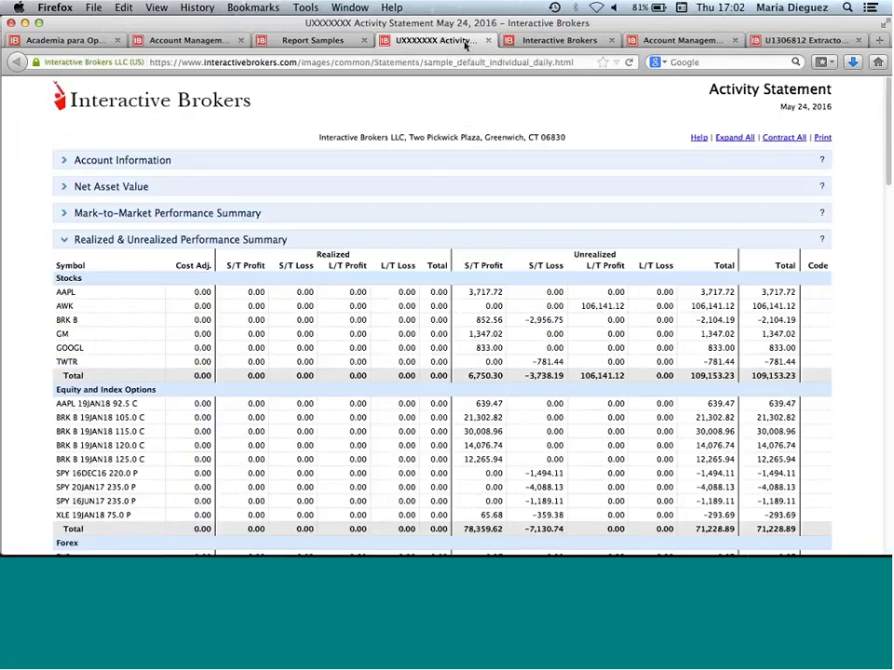
pyautogui.click(560, 40)
pyautogui.click(683, 40)
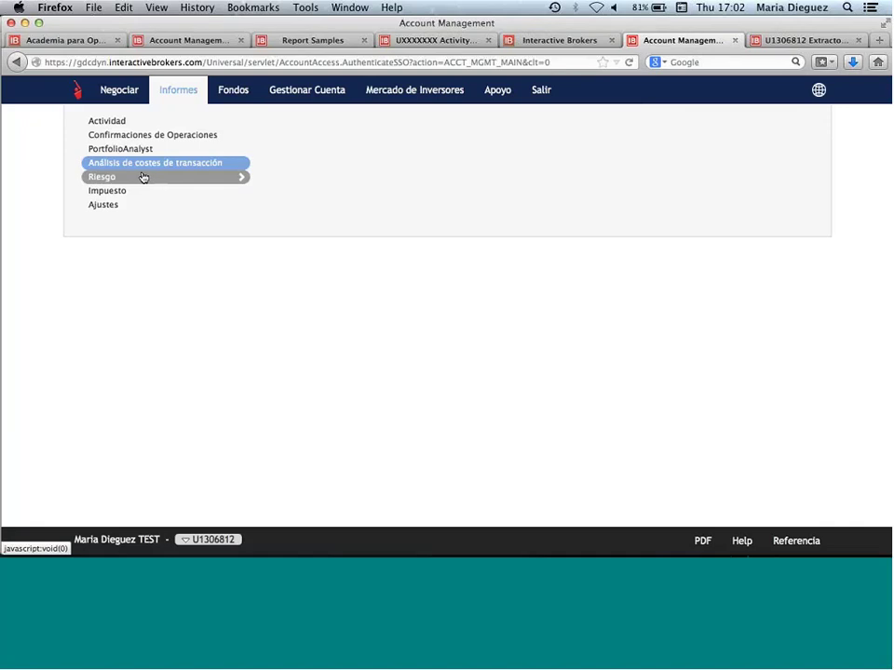
pyautogui.click(141, 176)
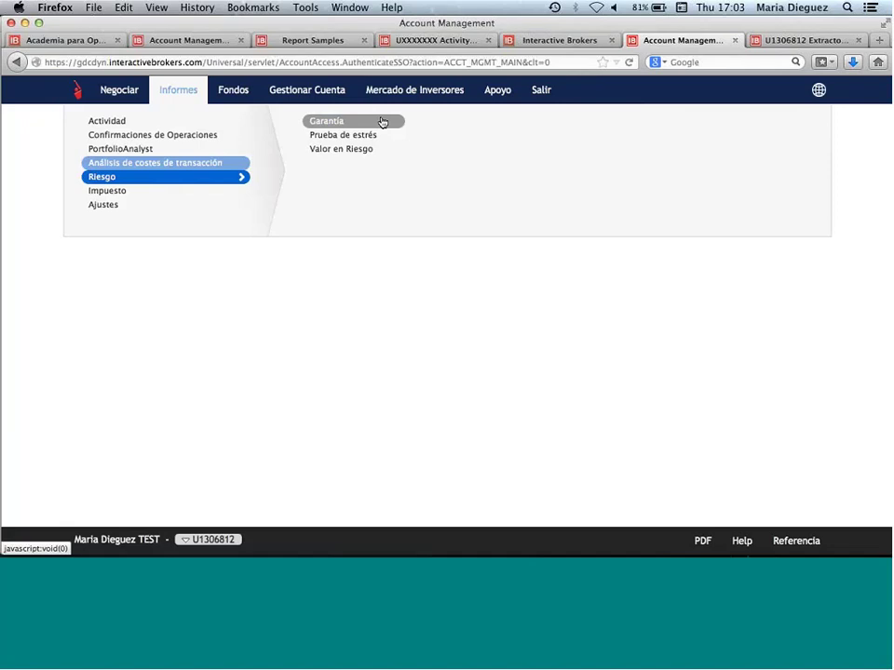
pyautogui.click(381, 122)
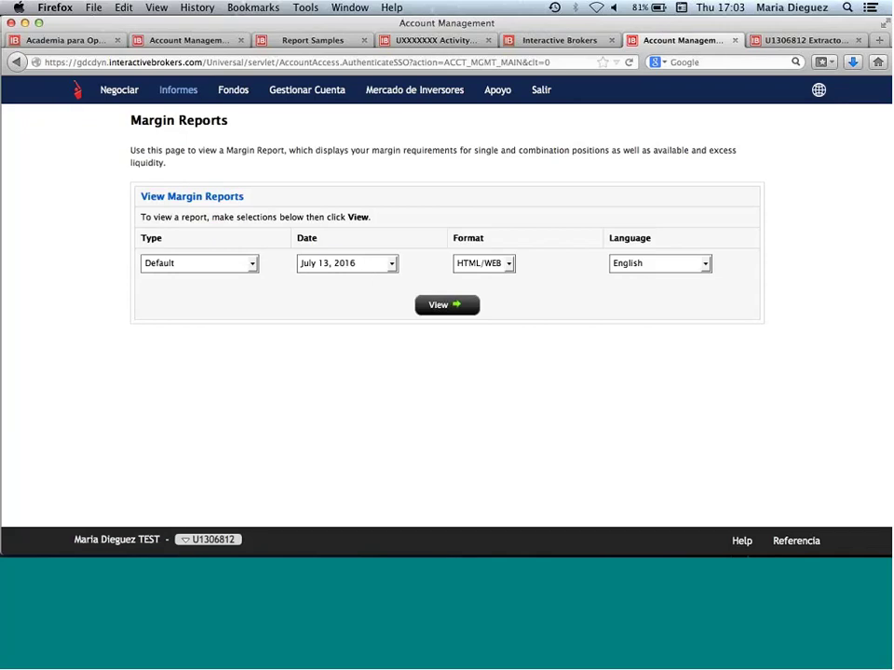
# Step: Generate the July 13, 2016 HTML margin report, check its all-0.00 values, then switch to Report Samples
pyautogui.click(432, 309)
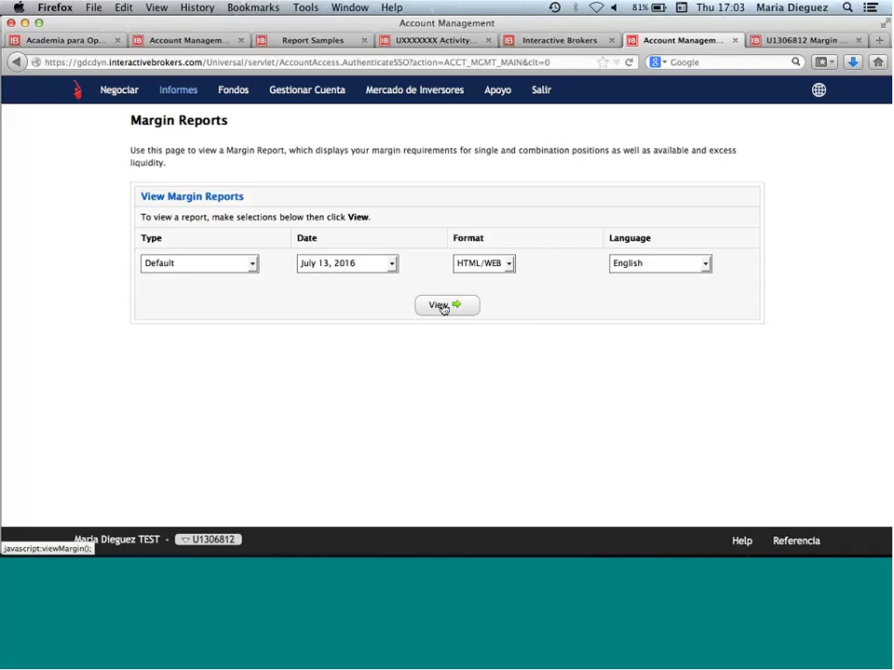
pyautogui.click(445, 308)
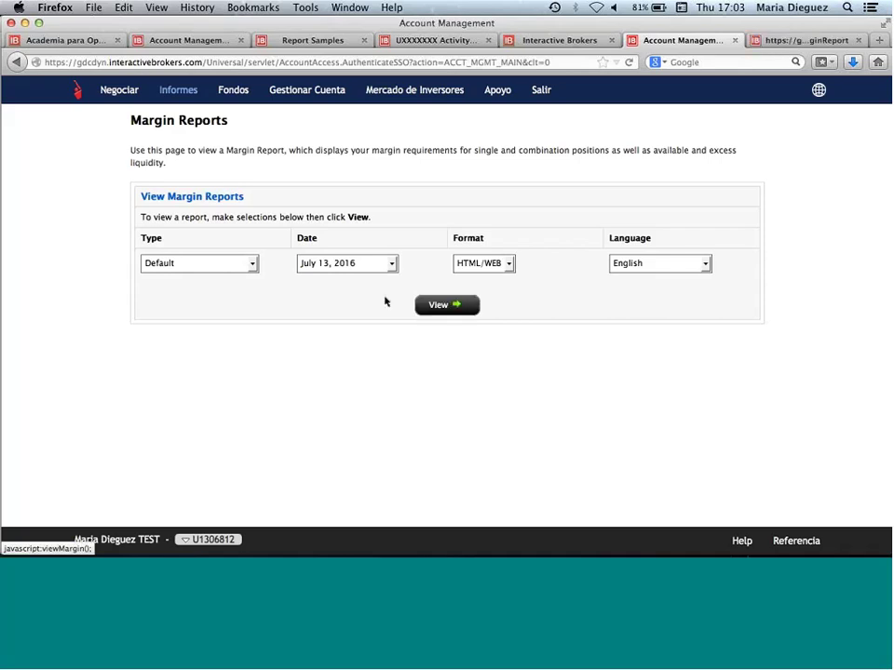
pyautogui.click(812, 41)
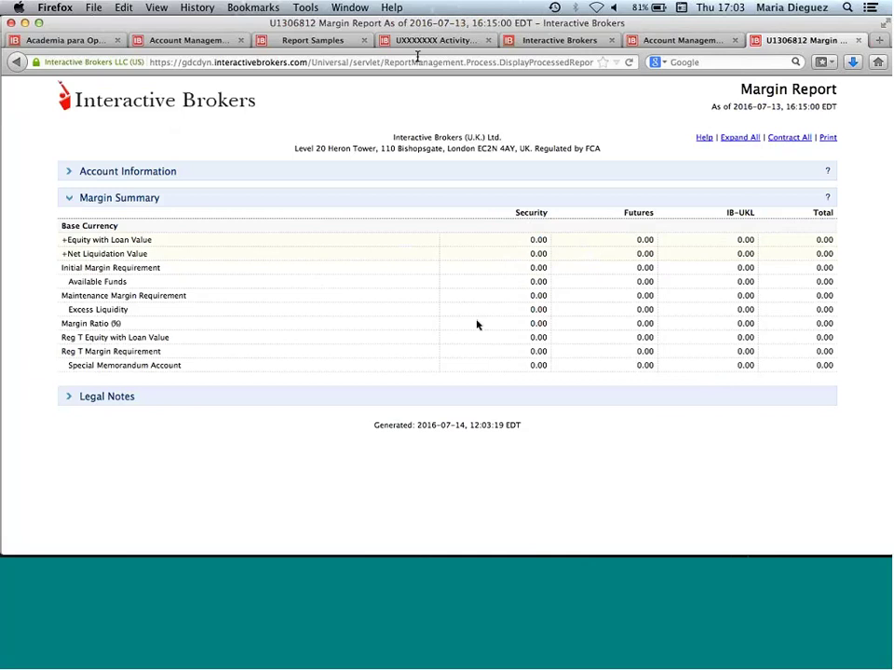
pyautogui.click(346, 42)
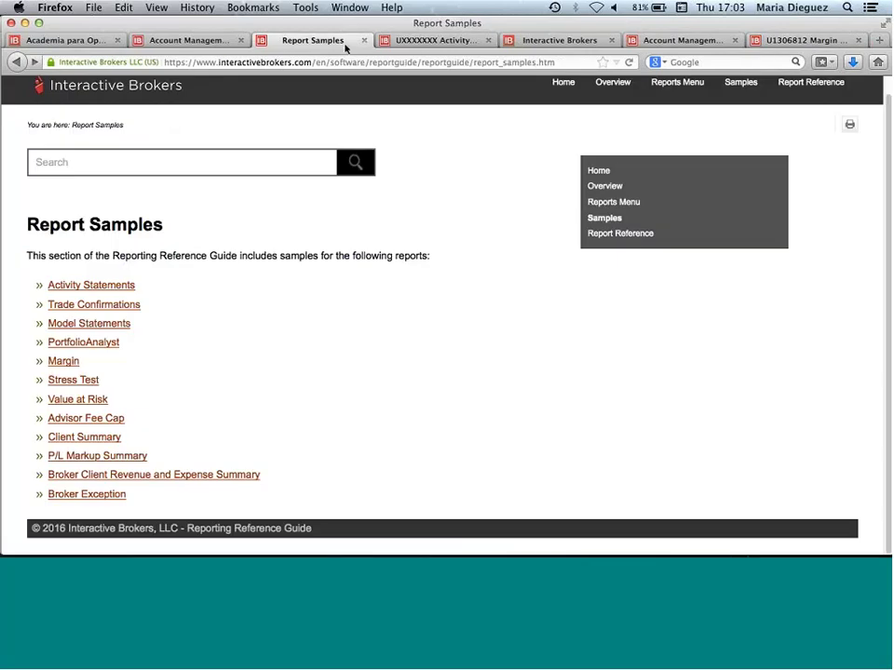
# Step: Open the Reg T Margin Account sample, expand and collapse Margin Details, then return to Account Management
pyautogui.click(55, 362)
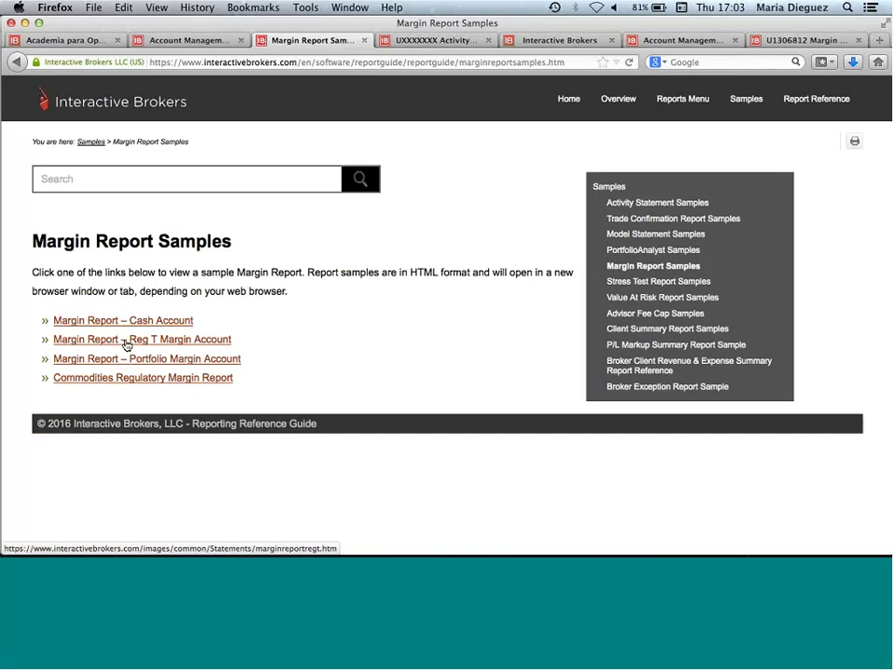
pyautogui.click(126, 341)
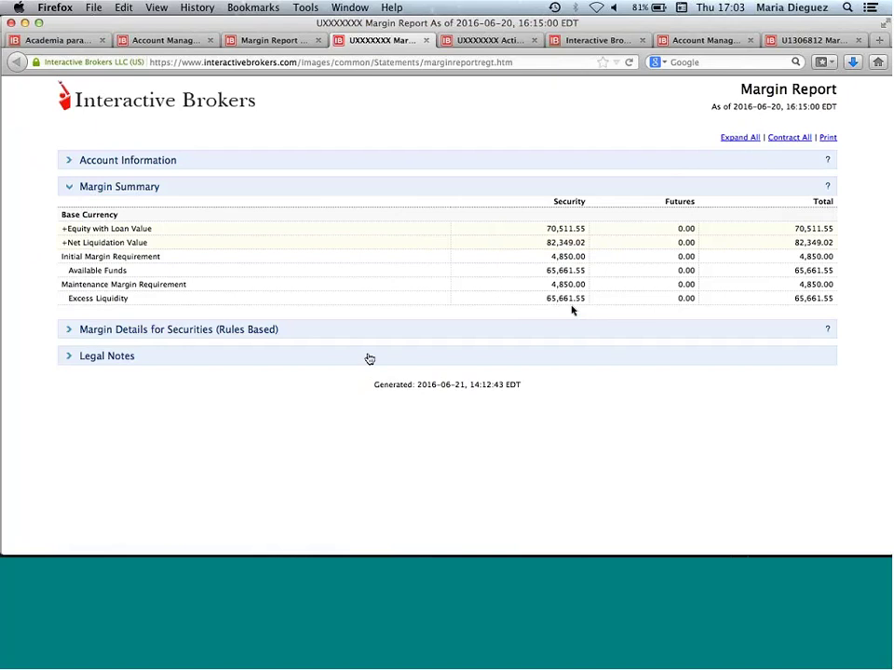
pyautogui.click(69, 331)
pyautogui.scroll(-2, 117, 428)
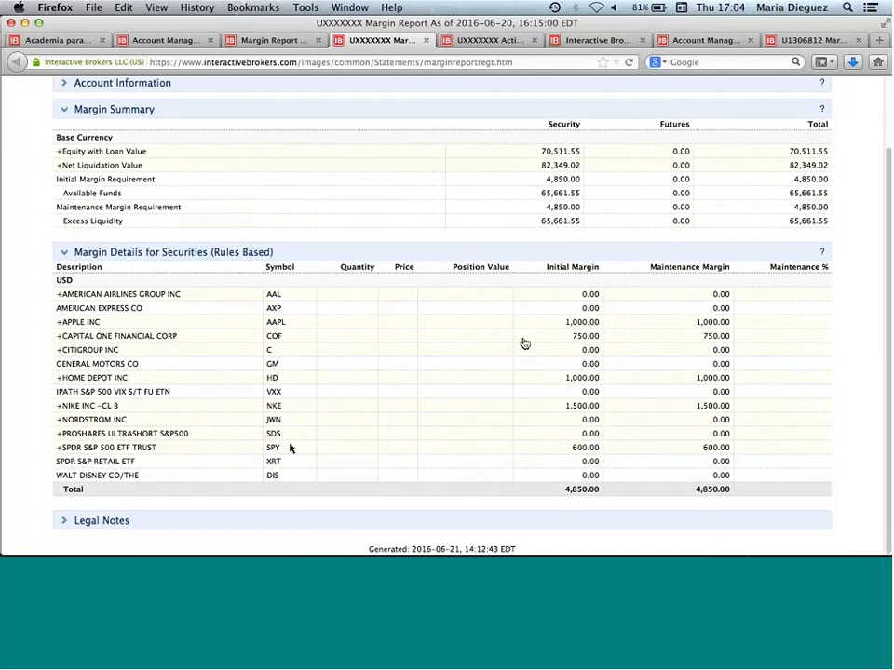
pyautogui.click(63, 252)
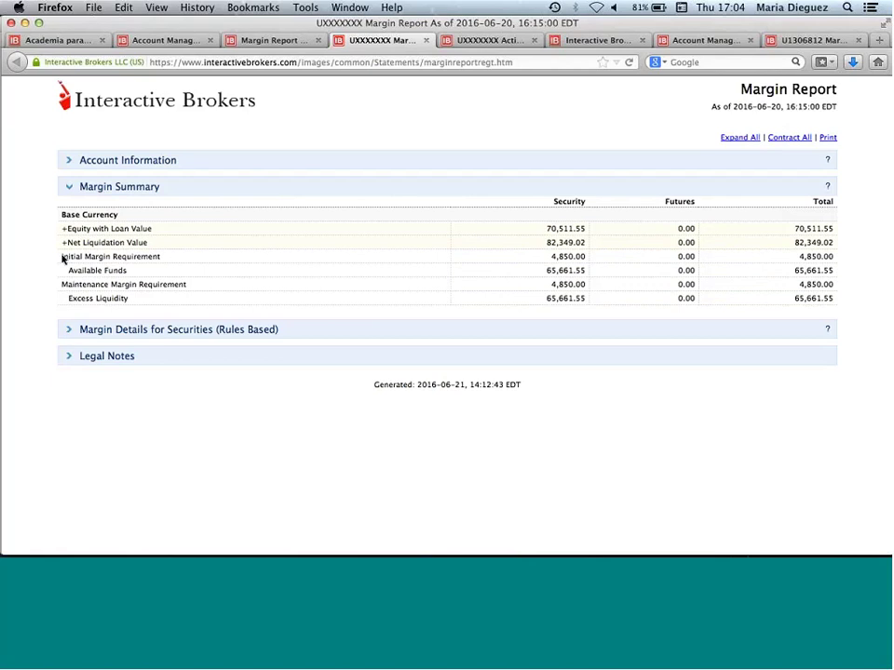
pyautogui.click(684, 43)
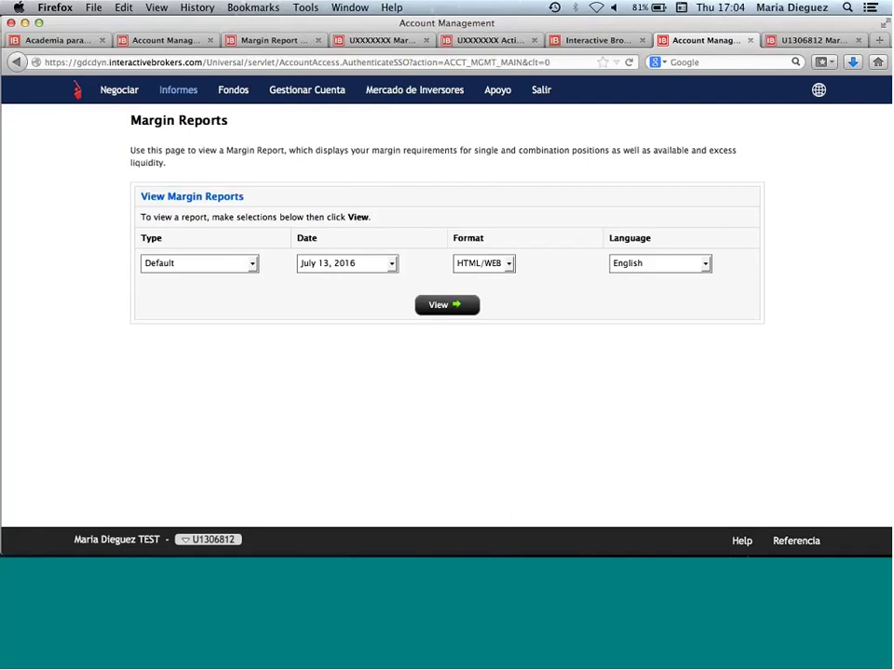
# Step: Open Riesgo > Prueba de estrés, select the account, and view the July 13, 2016 stress test report
pyautogui.moveTo(198, 95)
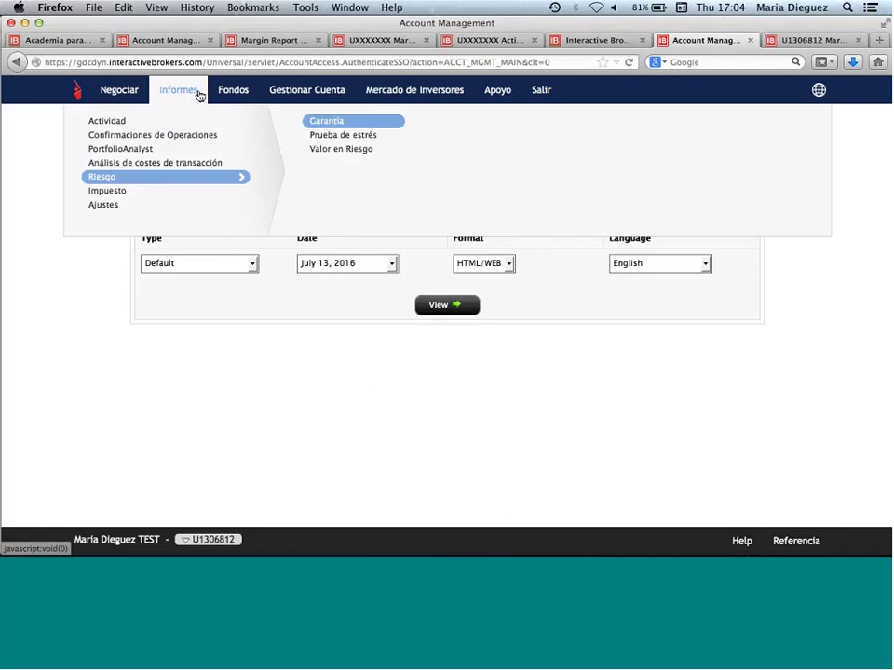
pyautogui.click(343, 136)
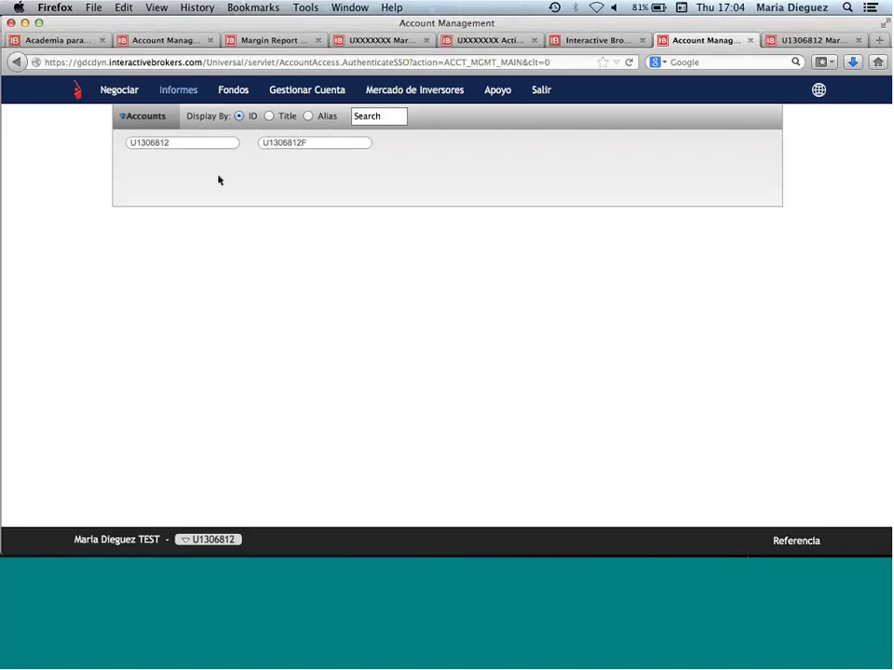
pyautogui.click(209, 146)
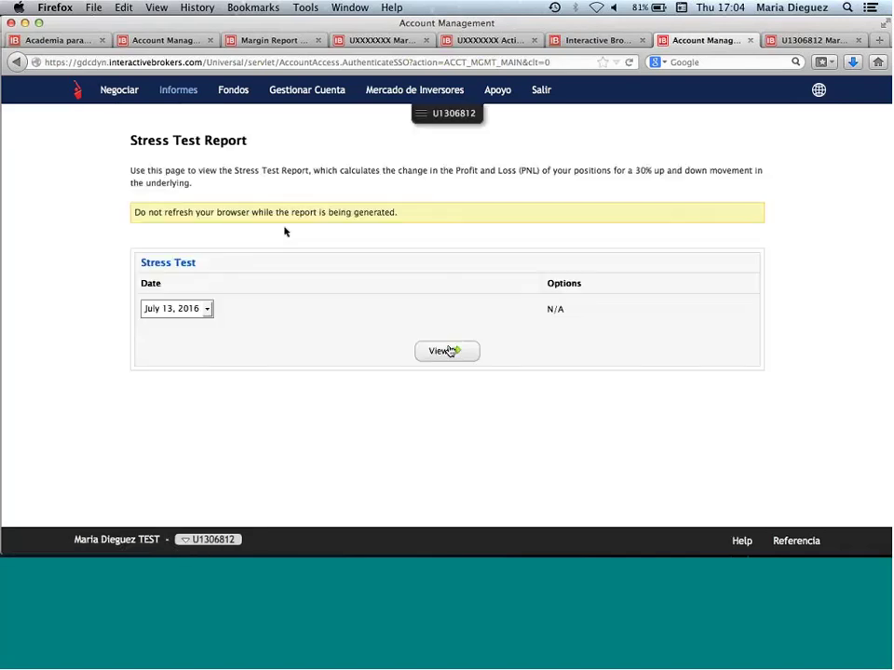
pyautogui.click(447, 351)
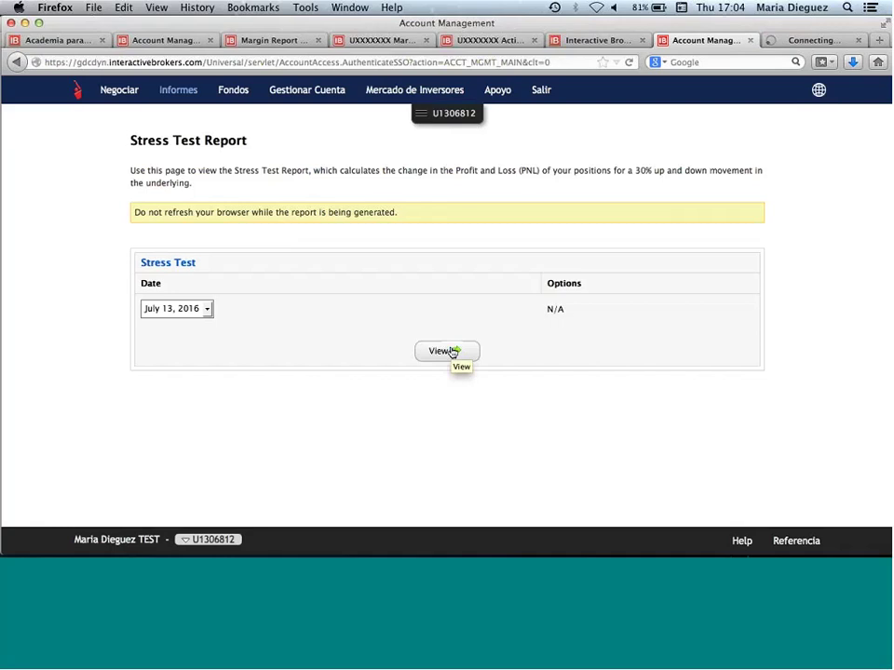
pyautogui.click(827, 40)
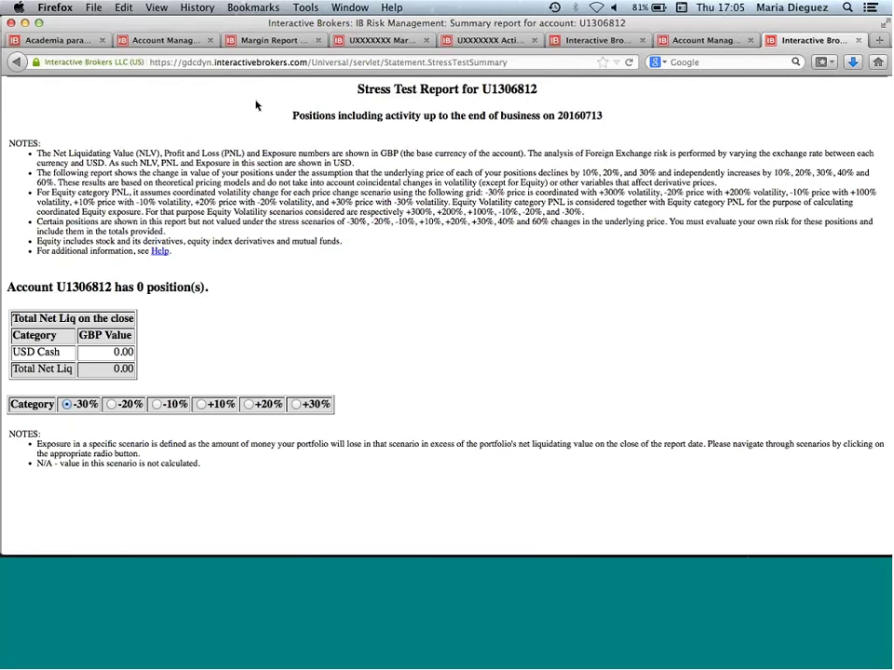
# Step: Open the sample Stress Test Report from Report Samples and scroll through it
pyautogui.click(266, 40)
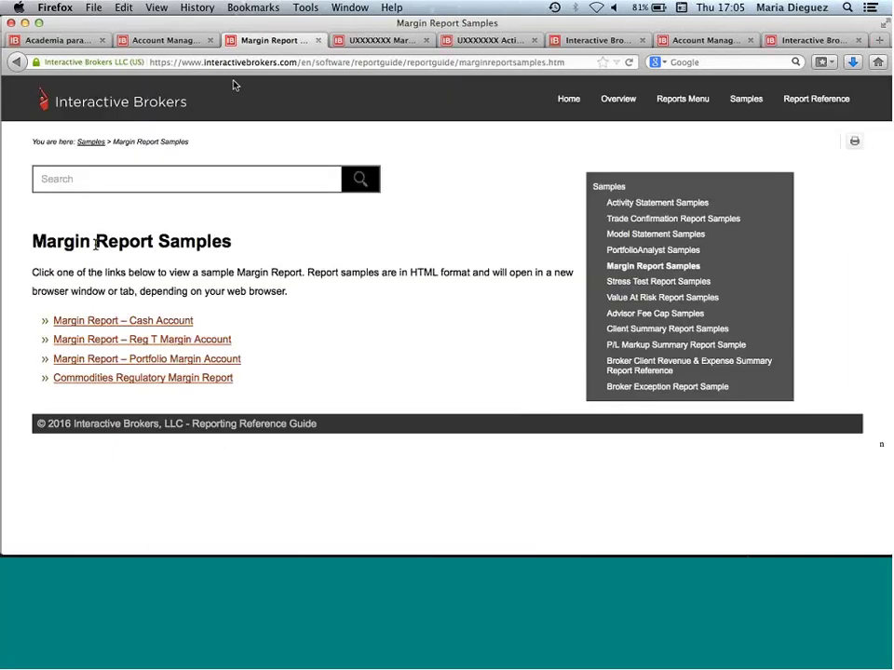
pyautogui.click(17, 61)
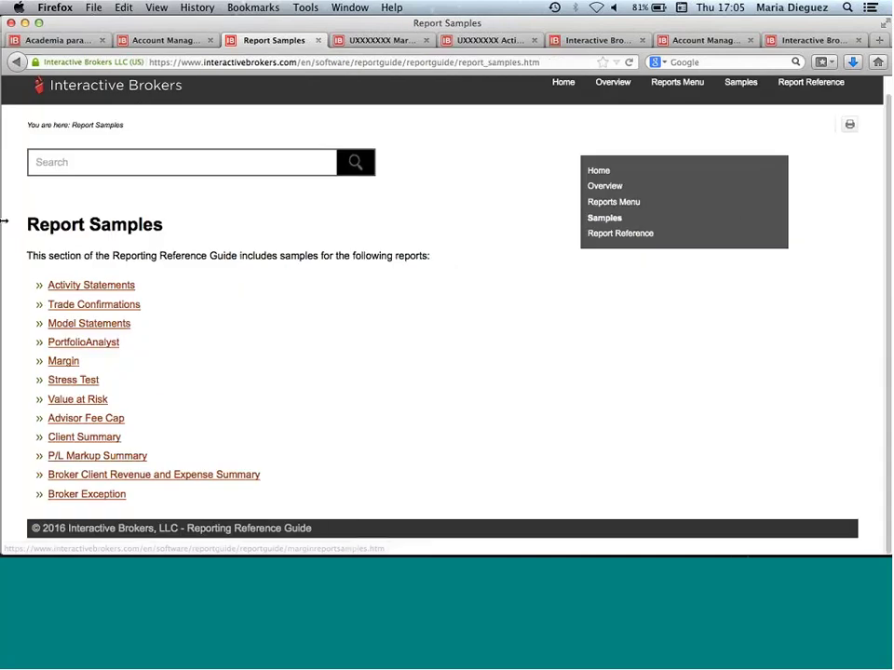
pyautogui.click(61, 381)
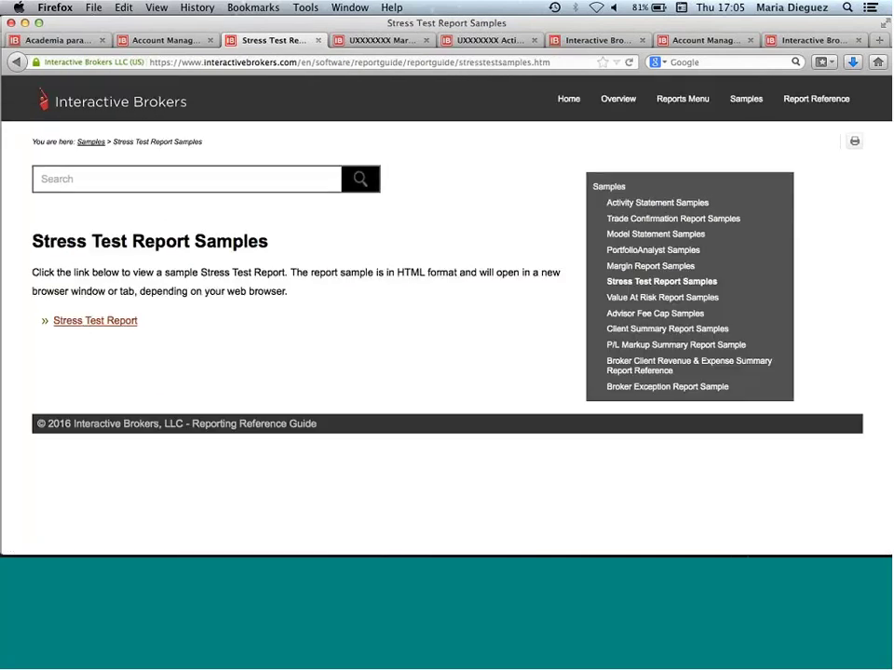
pyautogui.click(82, 325)
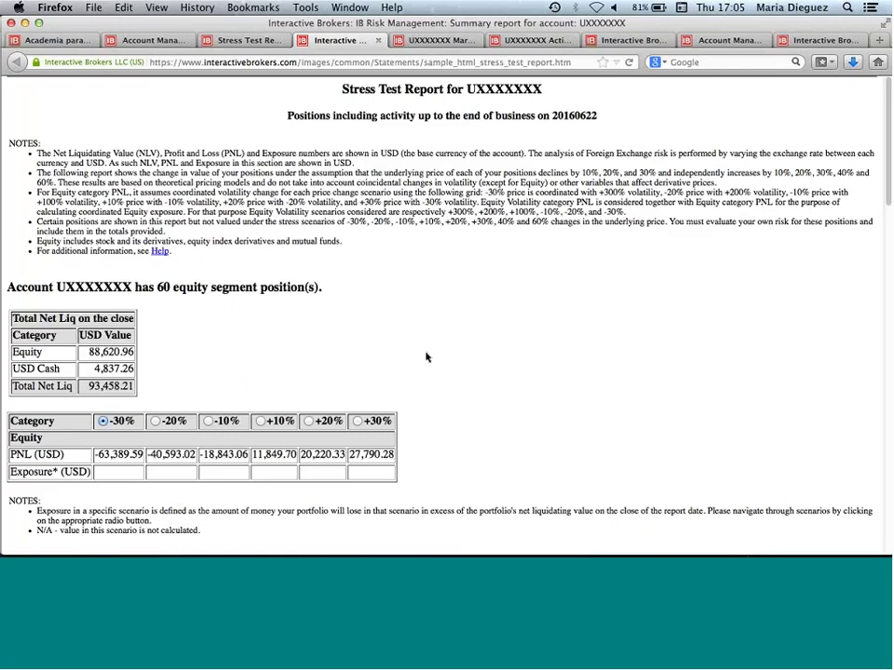
pyautogui.scroll(-1, 495, 386)
pyautogui.scroll(-3, 496, 386)
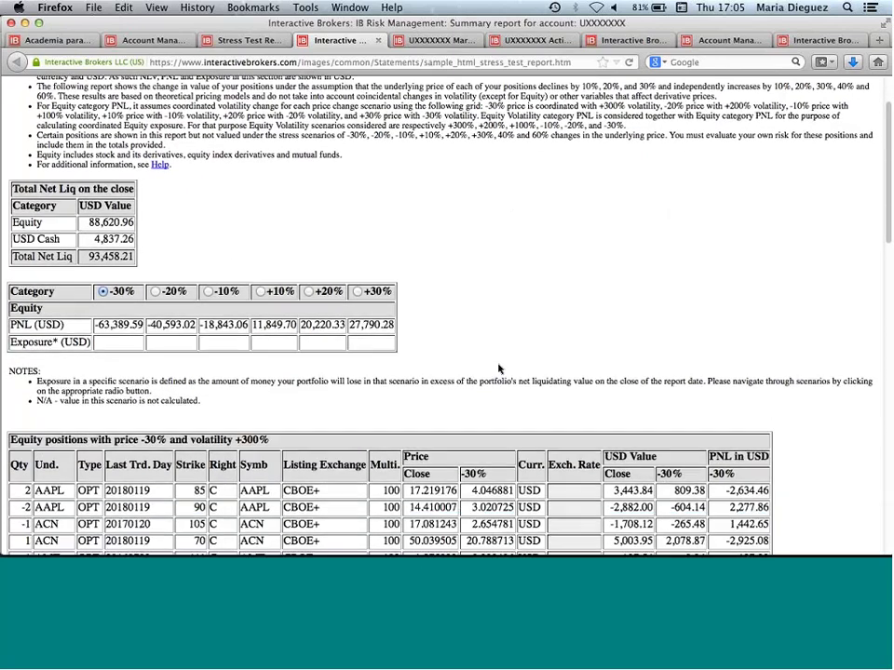
pyautogui.scroll(-5, 498, 370)
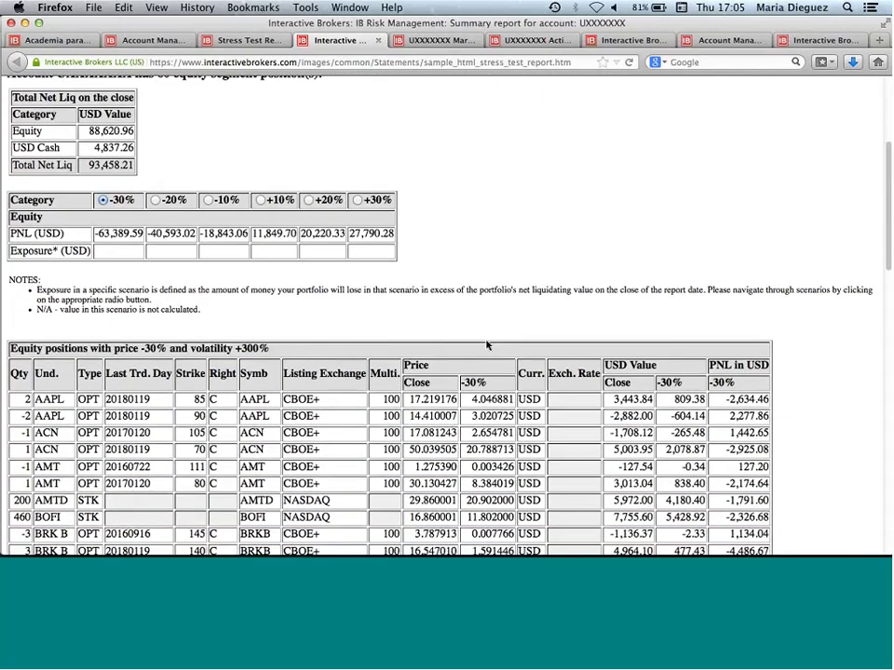
pyautogui.scroll(-3, 484, 337)
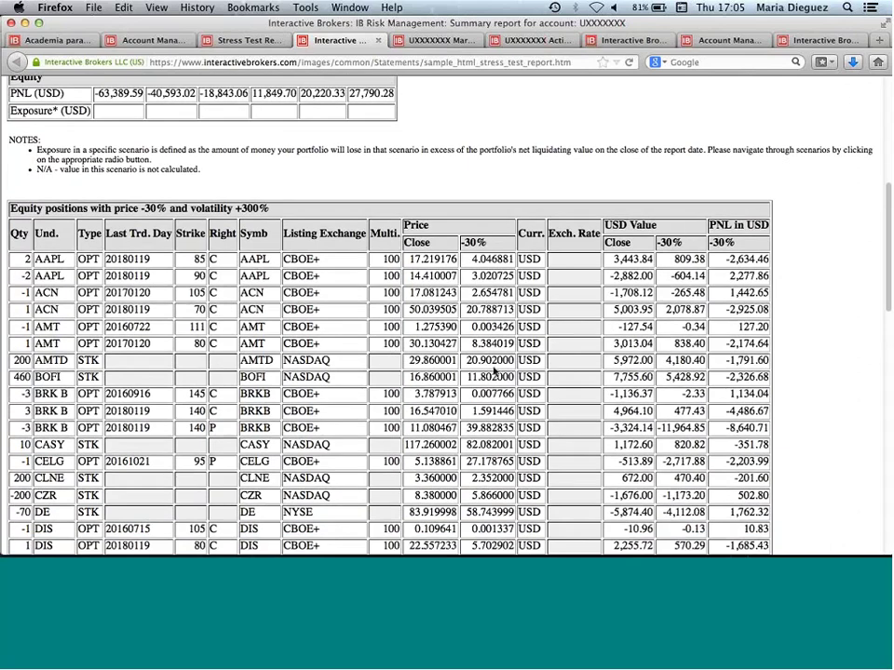
pyautogui.scroll(-15, 494, 370)
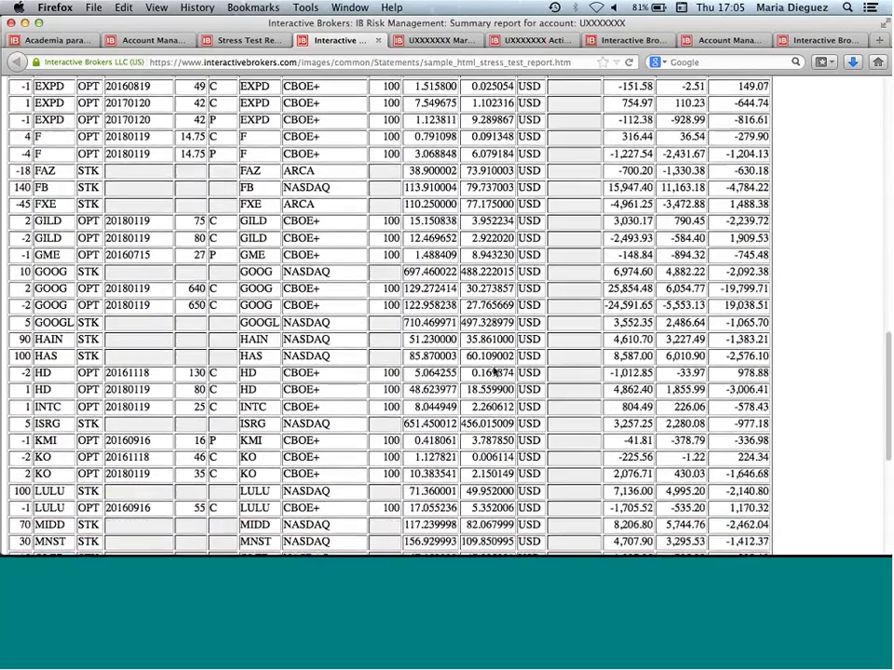
pyautogui.scroll(-10, 495, 371)
pyautogui.scroll(11, 465, 410)
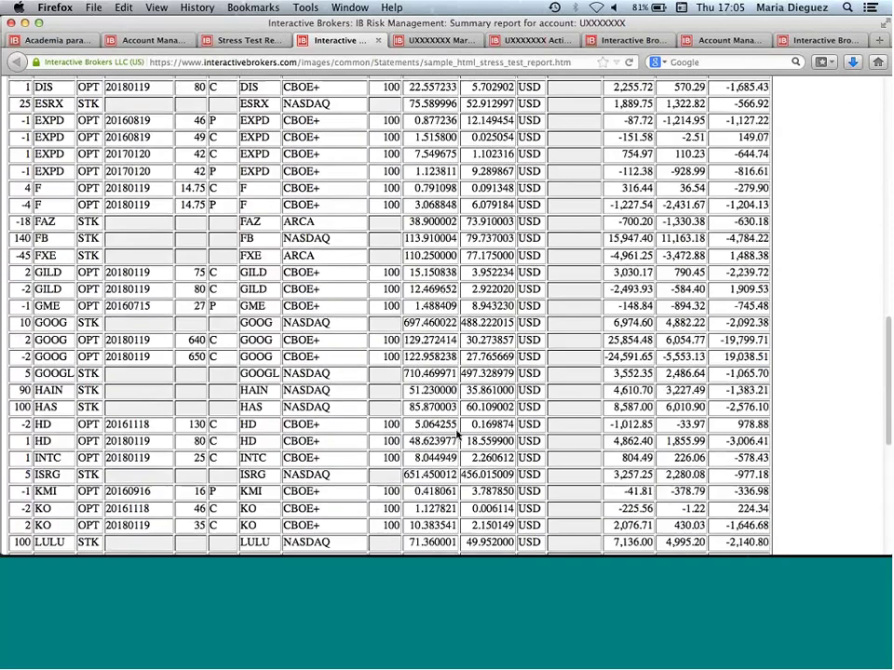
pyautogui.scroll(10, 456, 433)
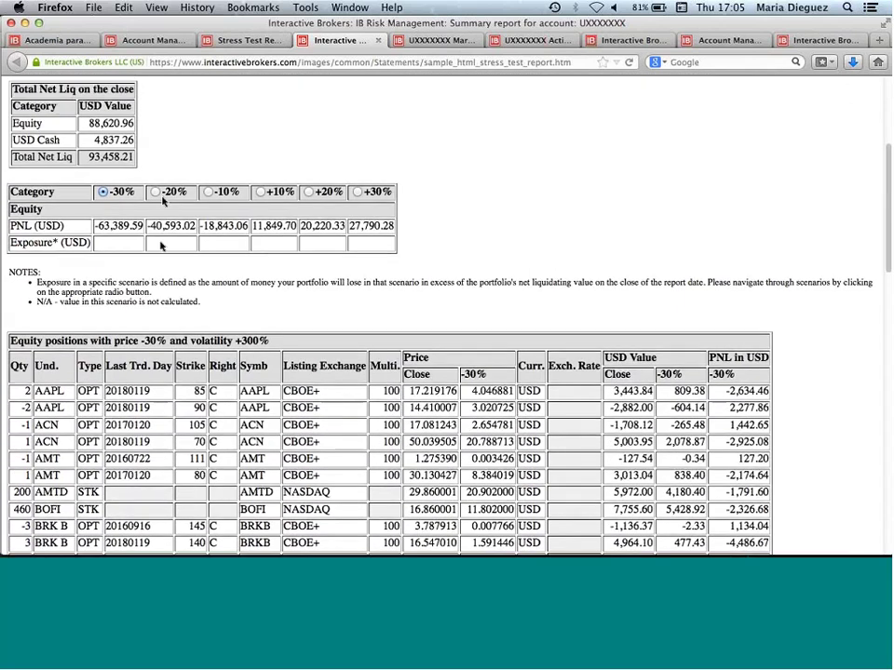
# Step: Select the -20% price scenario and review the 60 equity positions, Total Net Liq 93,458.21 USD
pyautogui.click(155, 192)
pyautogui.scroll(-1, 371, 410)
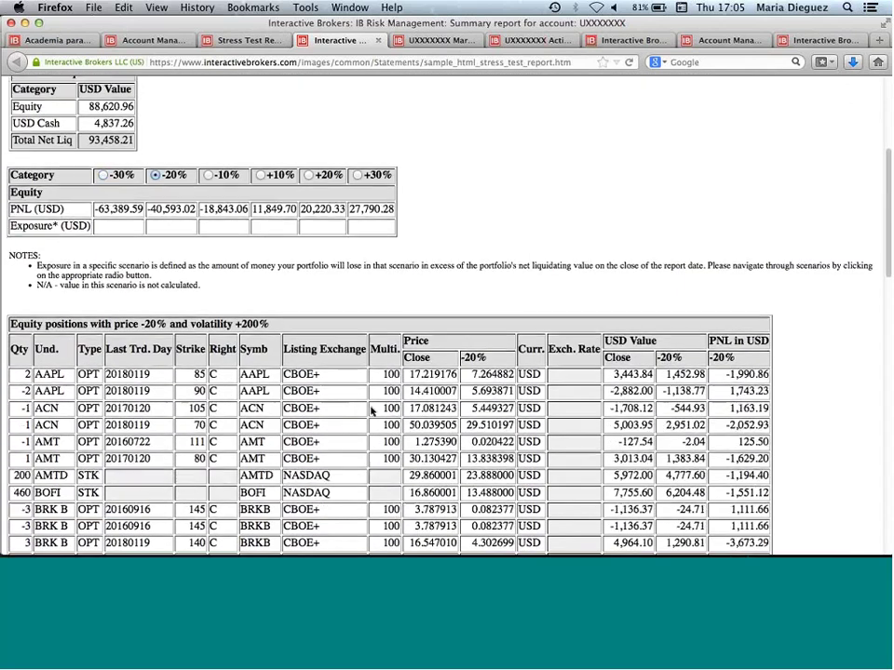
pyautogui.scroll(-2, 370, 410)
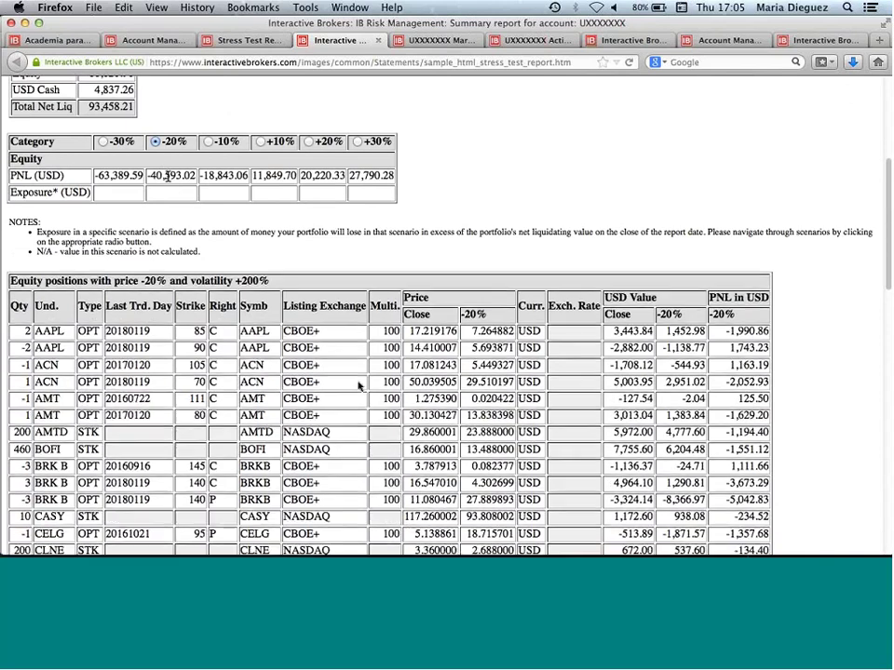
pyautogui.scroll(-3, 358, 385)
pyautogui.scroll(-3, 593, 427)
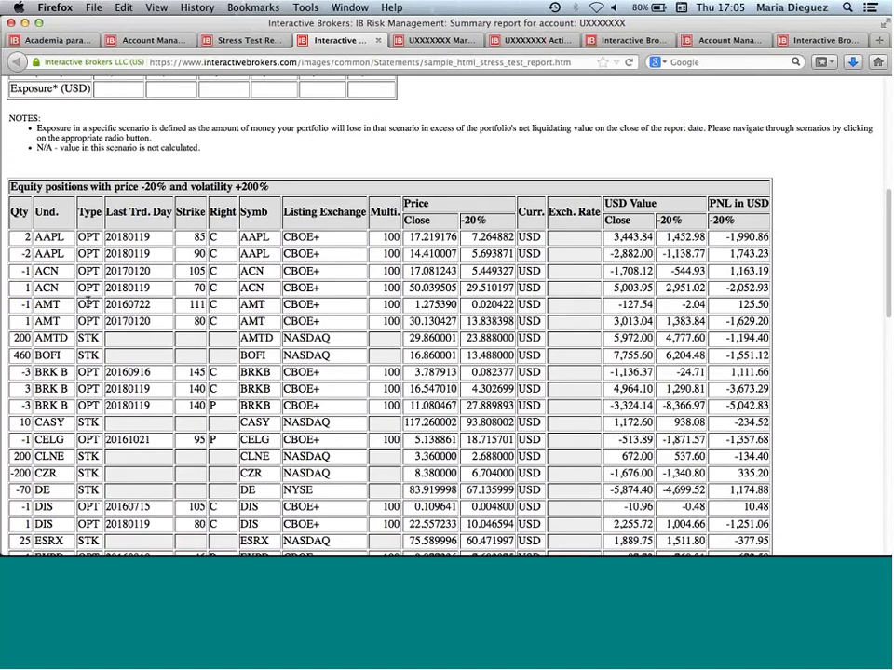
pyautogui.scroll(-2, 93, 299)
pyautogui.scroll(-14, 93, 299)
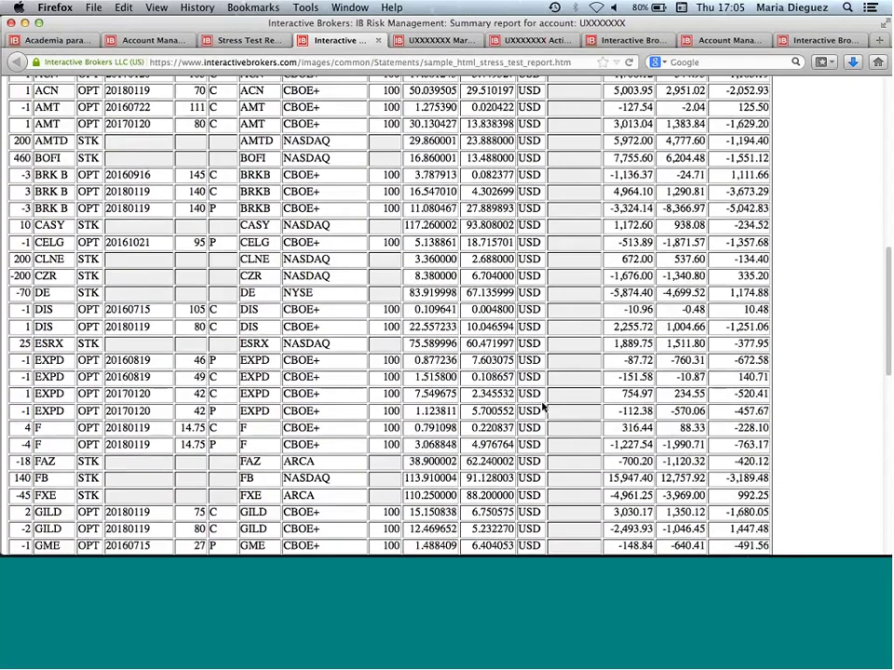
pyautogui.scroll(20, 545, 406)
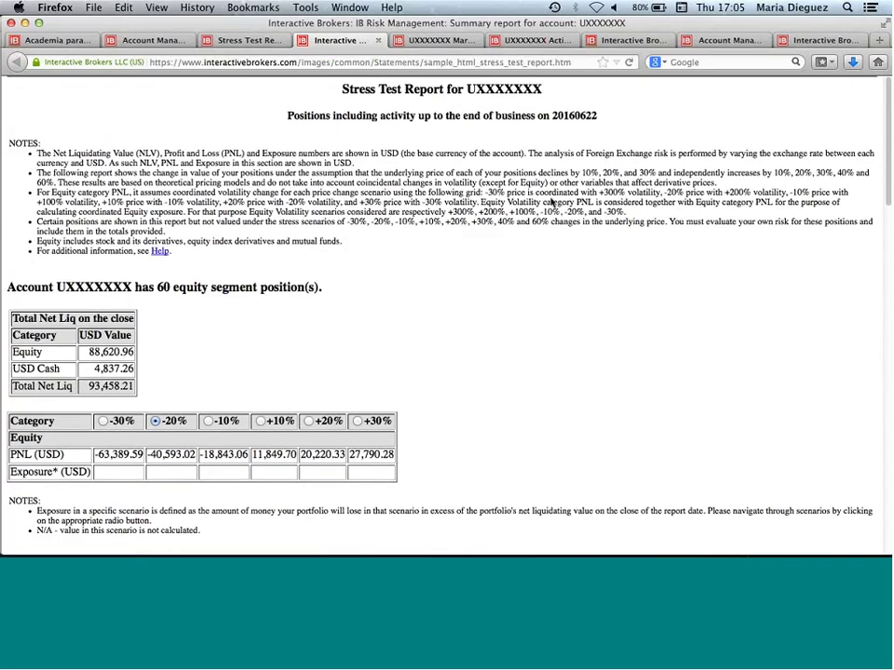
# Step: Open the Informes > Riesgo > Valor en Riesgo report form in Account Management
pyautogui.click(717, 40)
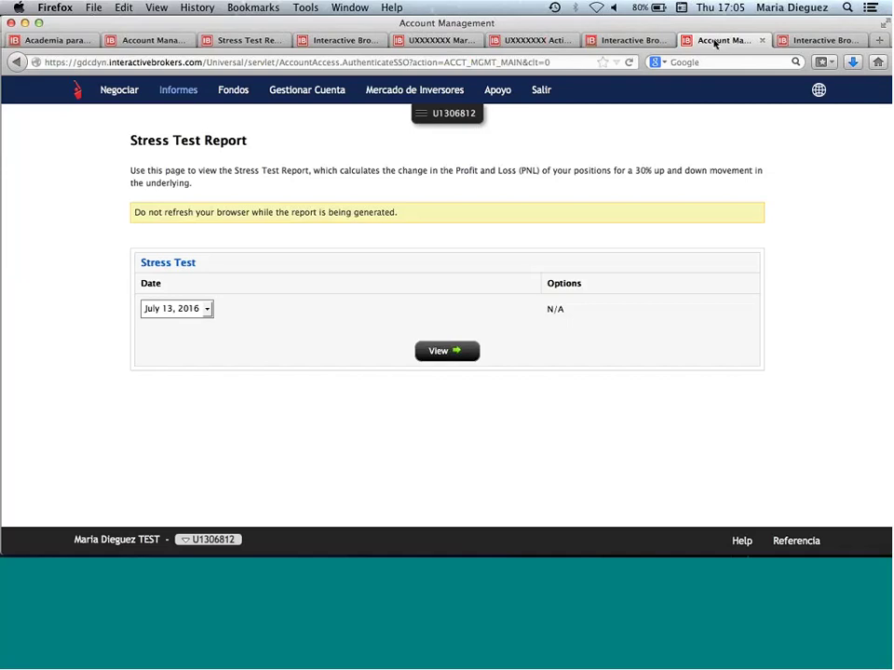
pyautogui.click(182, 93)
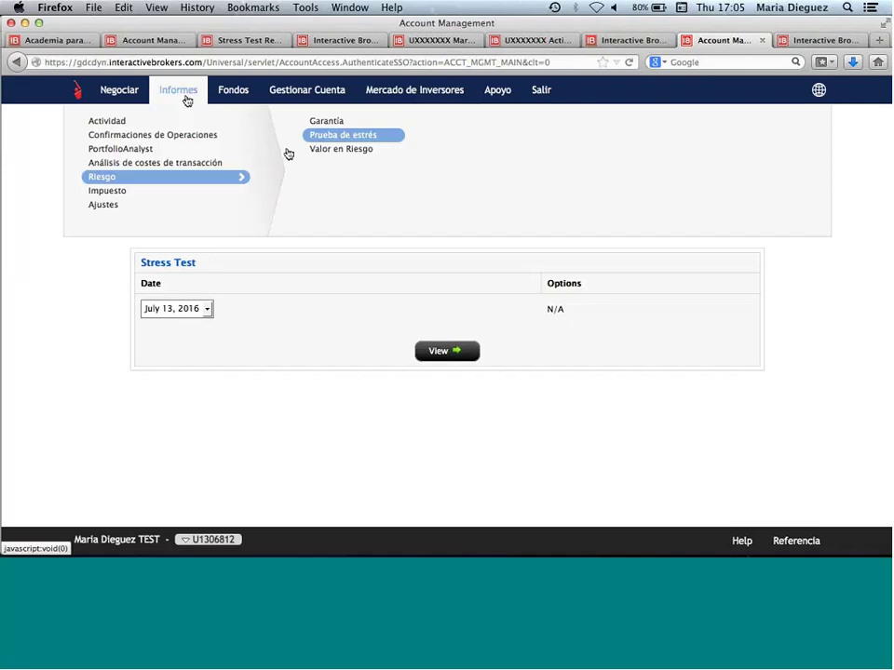
pyautogui.click(323, 152)
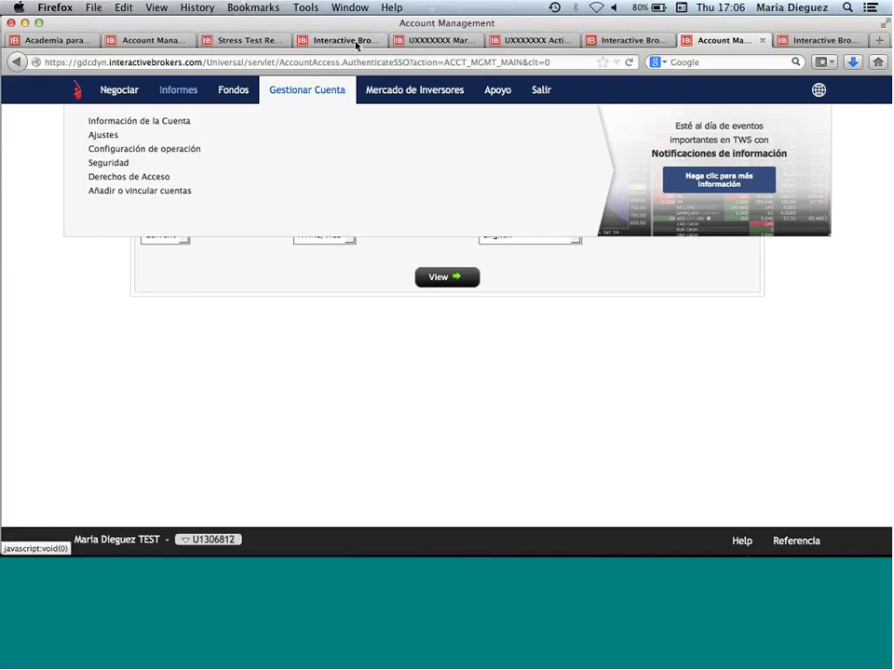
# Step: Close the sample Stress Test, margin and Activity Statement tabs, returning to Report Samples
pyautogui.click(302, 40)
pyautogui.click(214, 40)
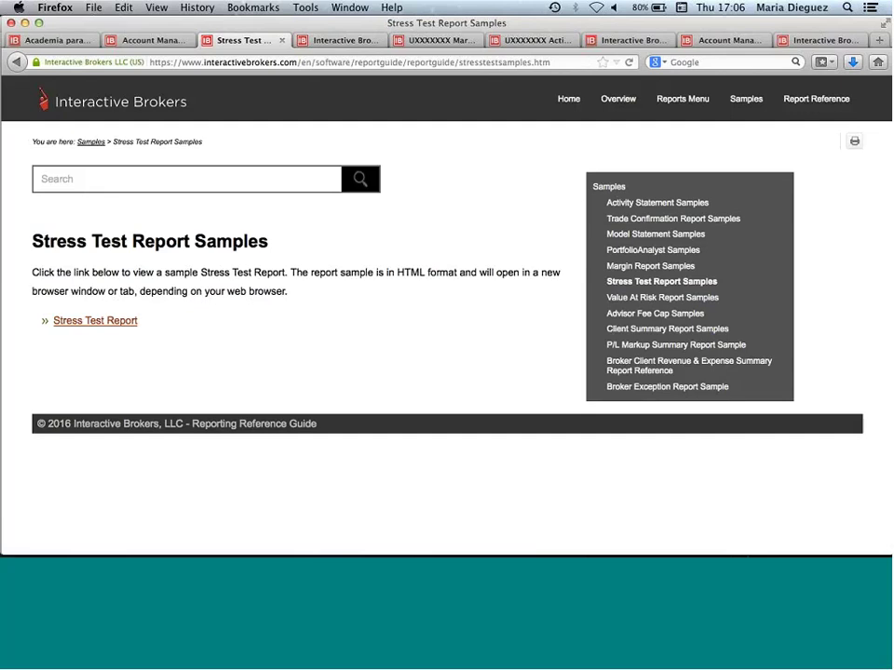
pyautogui.click(16, 62)
pyautogui.click(363, 41)
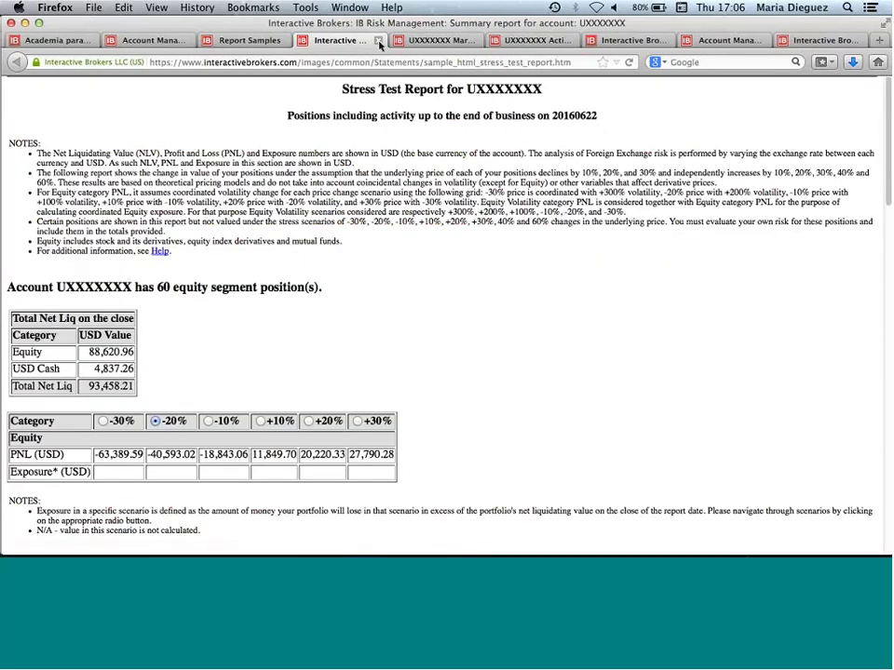
pyautogui.click(378, 42)
pyautogui.click(379, 42)
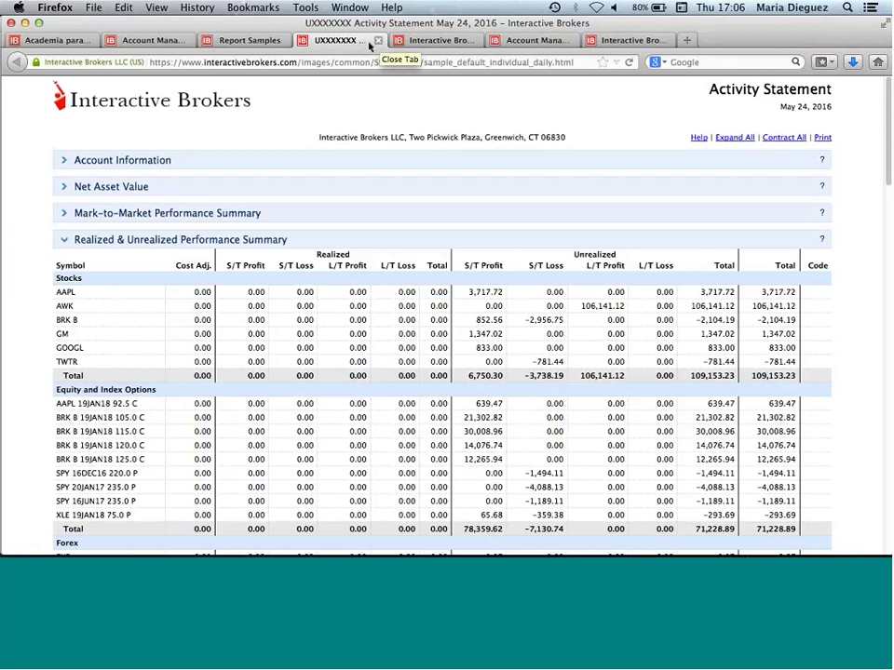
pyautogui.click(378, 41)
pyautogui.click(262, 40)
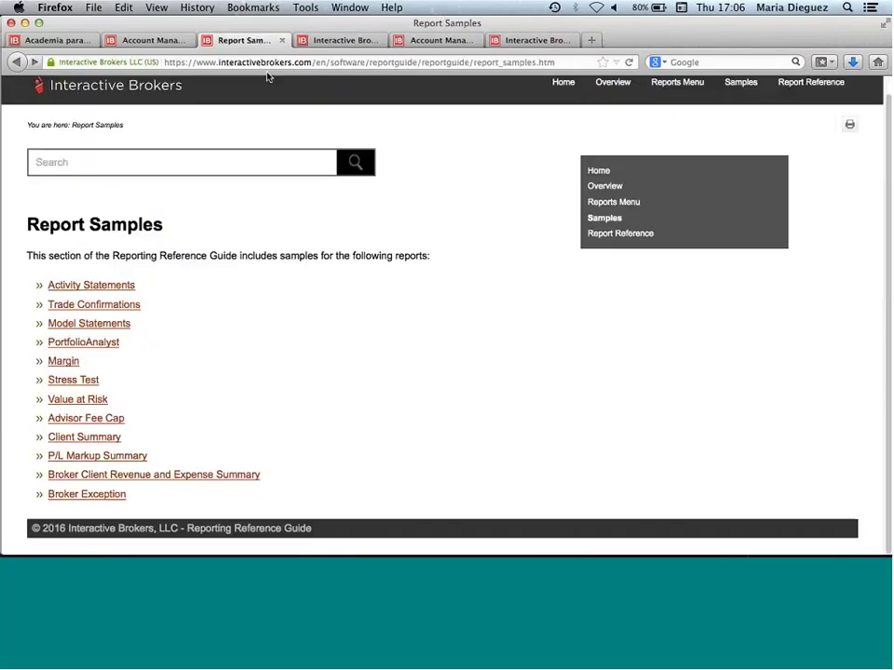
# Step: Open the sample Value At Risk Report (VaR 5,475.09 and 10,165.94) and scroll through its positions
pyautogui.click(74, 399)
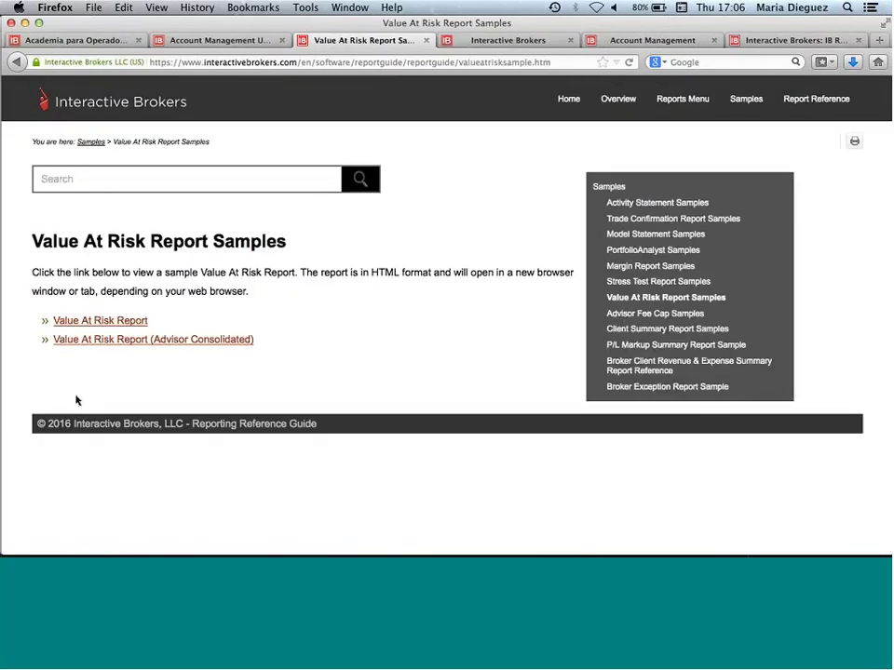
pyautogui.click(102, 322)
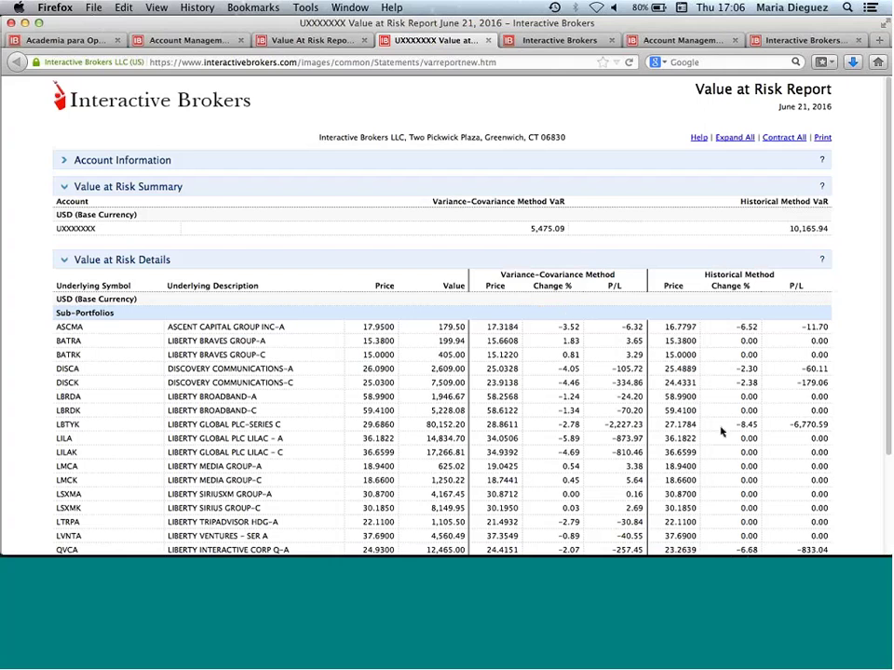
pyautogui.scroll(-5, 722, 429)
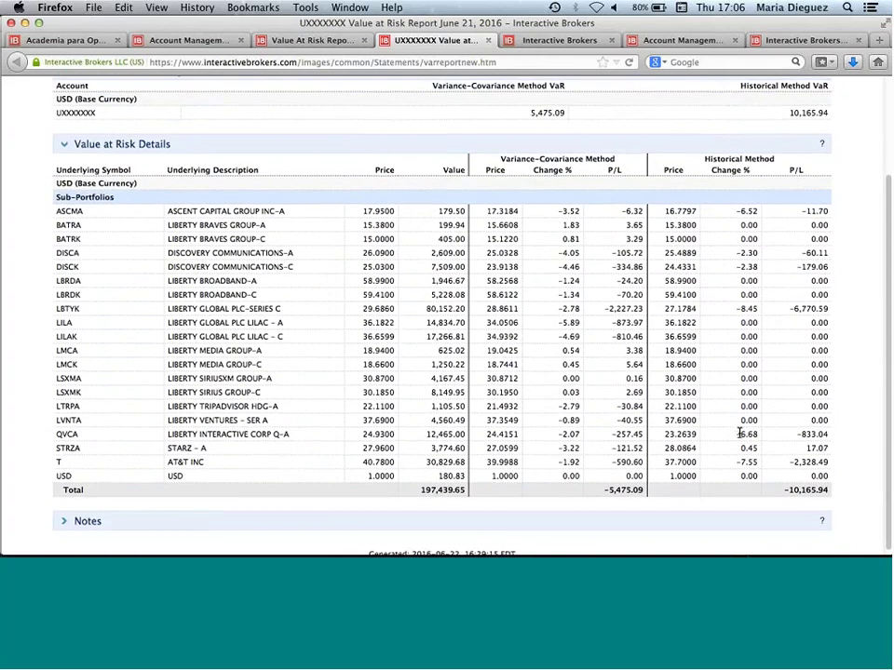
pyautogui.scroll(5, 750, 420)
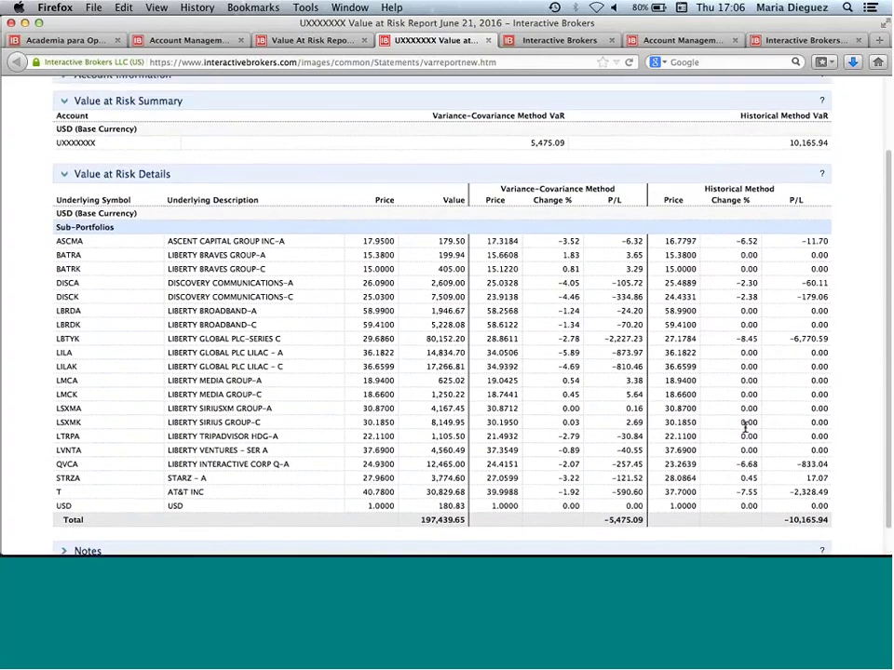
# Step: In Account Management, review the Informes Riesgo and Impuesto reports, then return to Value At Risk Report Samples
pyautogui.click(660, 41)
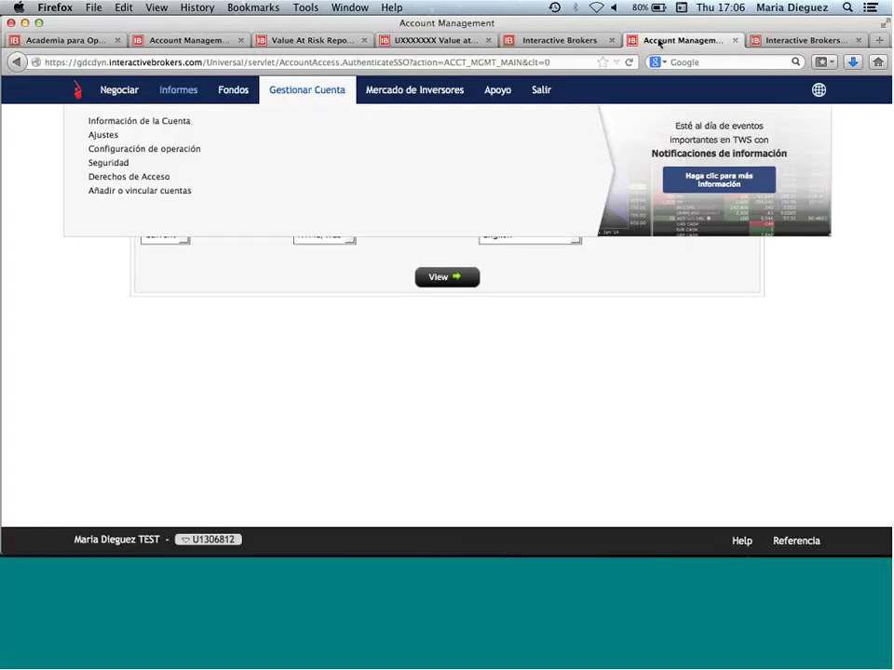
pyautogui.moveTo(197, 96)
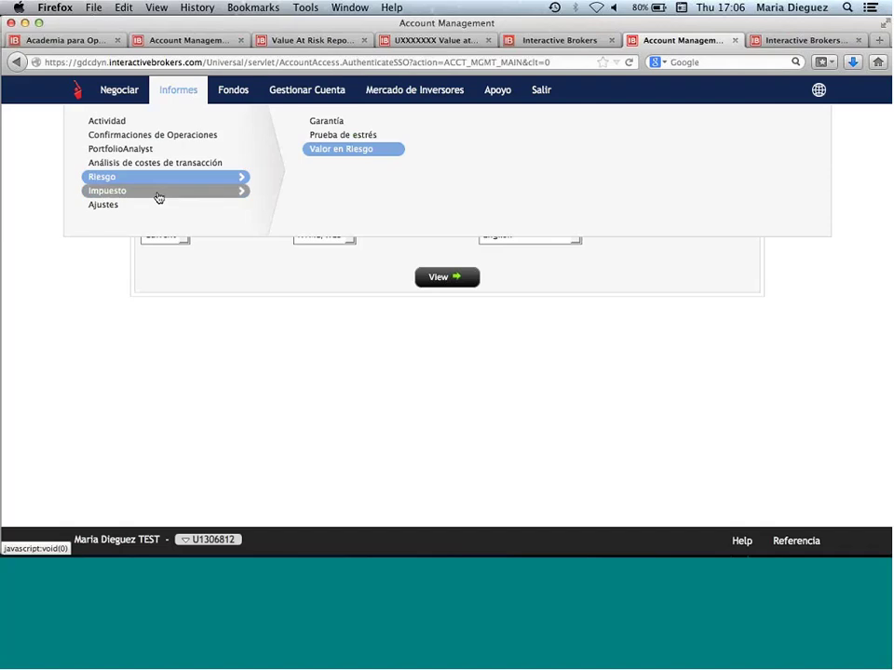
pyautogui.moveTo(157, 194)
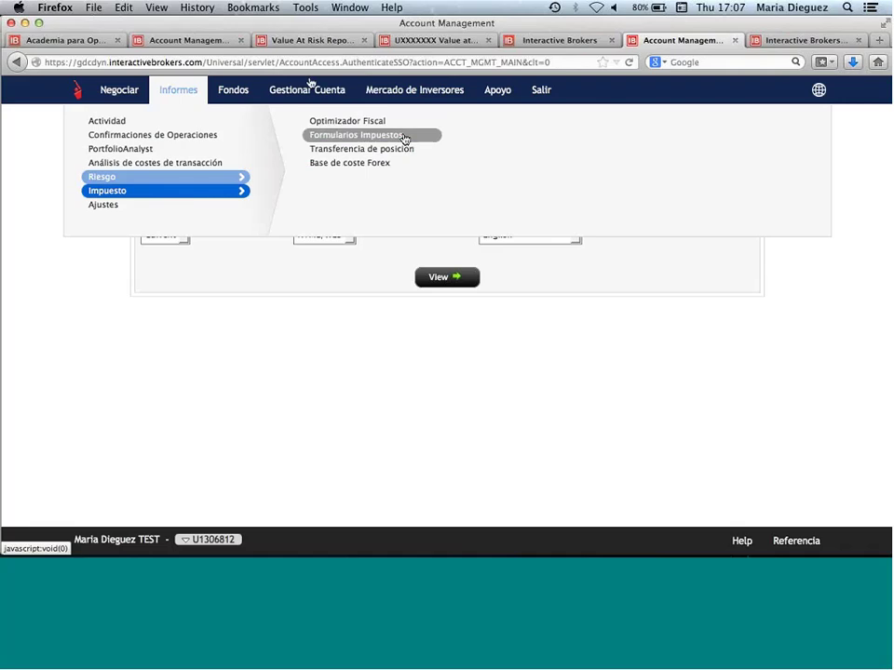
pyautogui.click(326, 43)
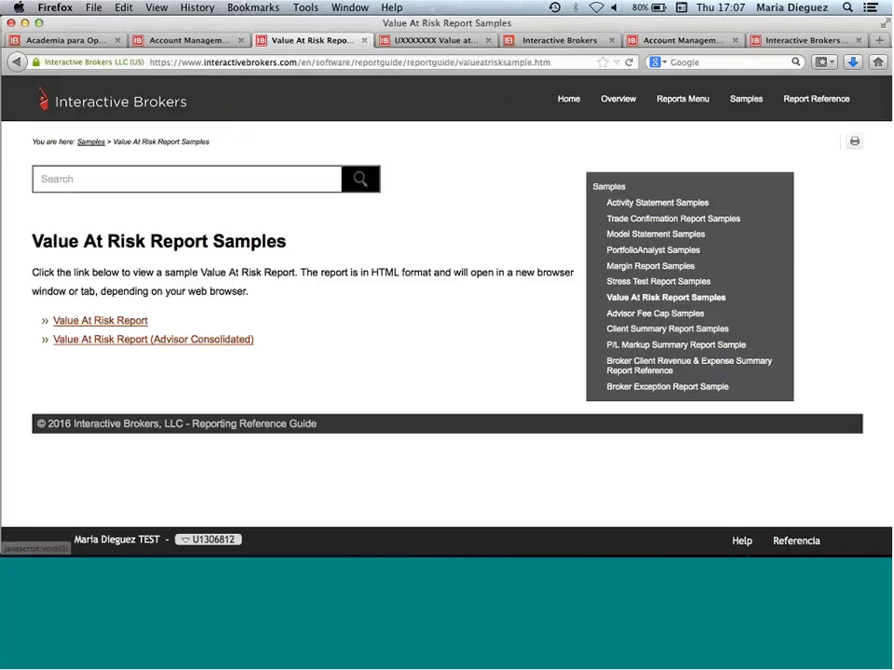
# Step: Return to the Report Samples list, then browse the guide's Overview and Reports Menu pages
pyautogui.click(16, 61)
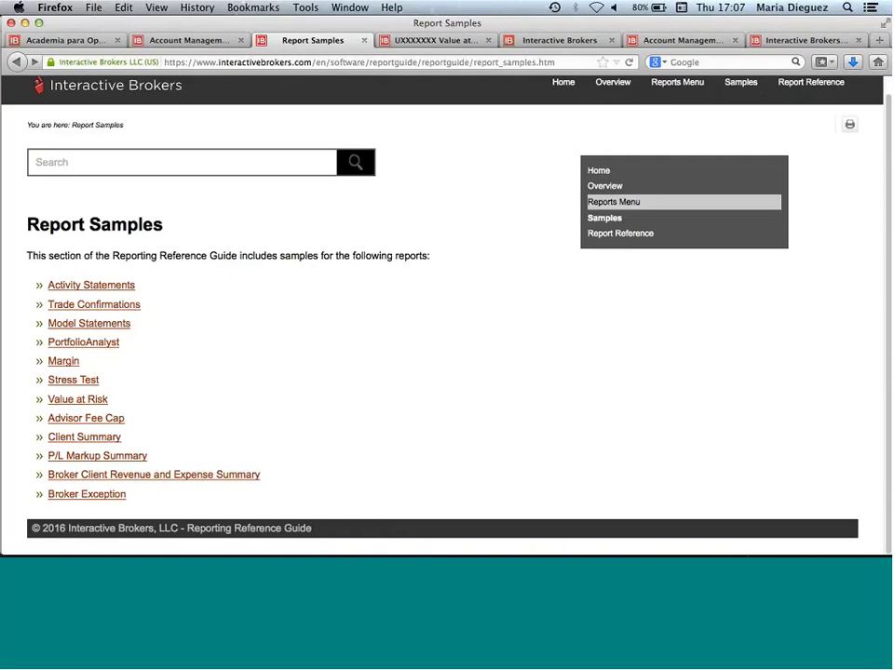
pyautogui.click(622, 292)
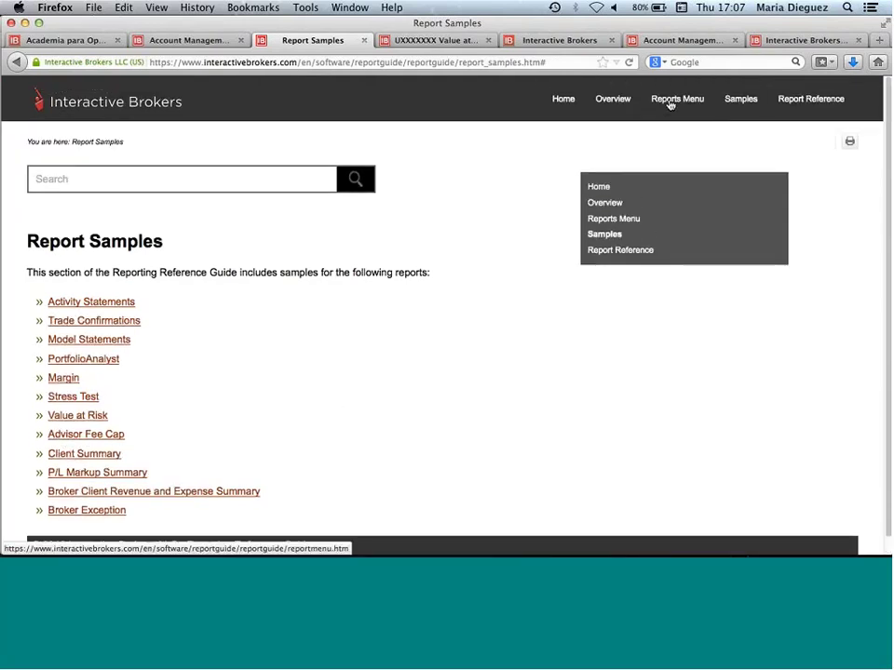
pyautogui.click(670, 105)
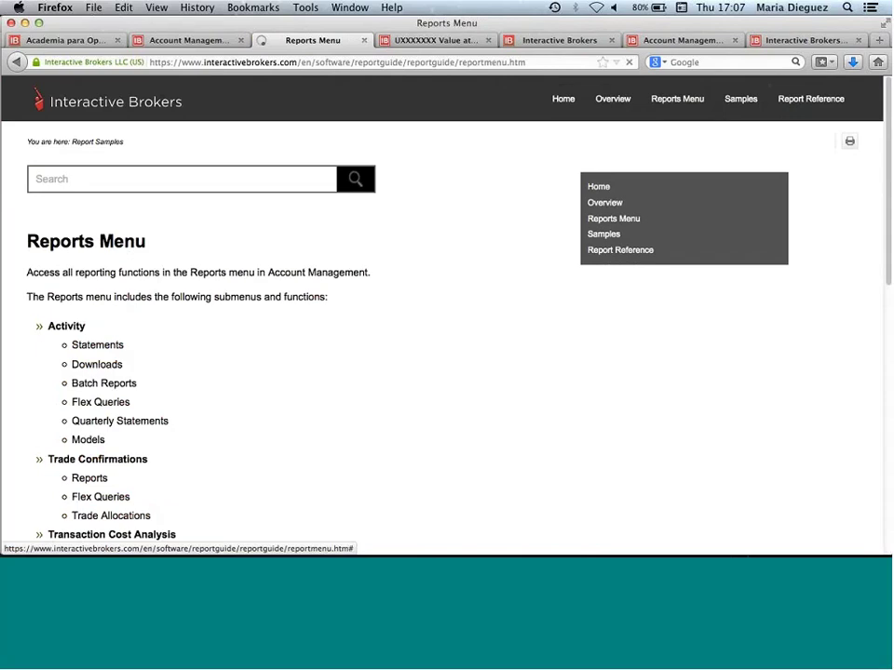
pyautogui.click(610, 104)
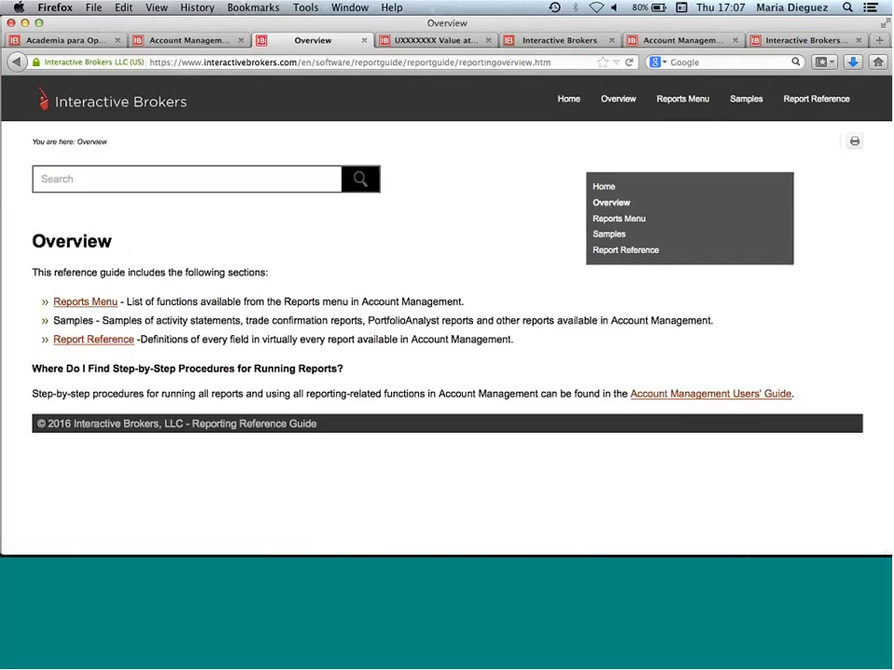
pyautogui.click(619, 219)
pyautogui.scroll(-3, 259, 403)
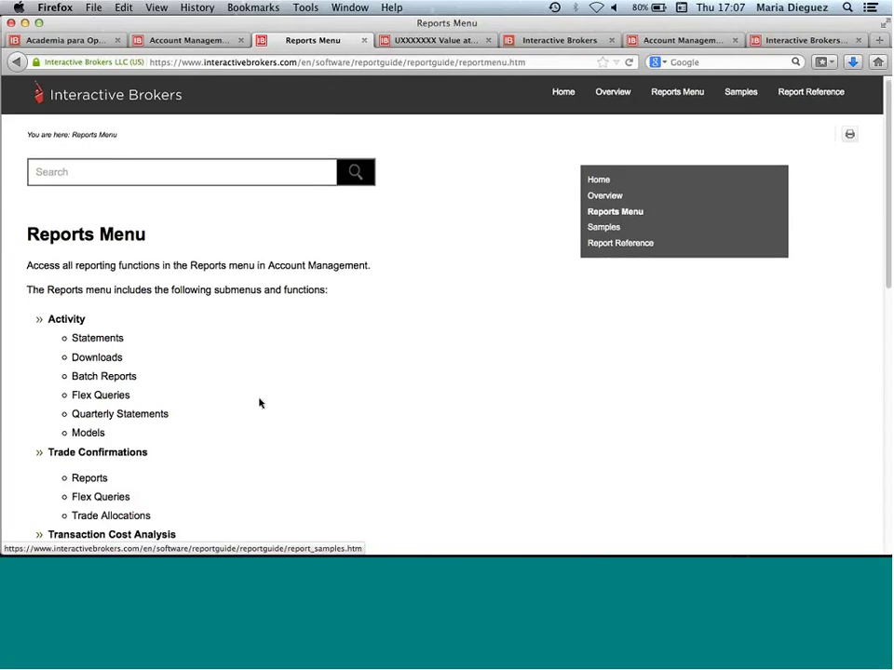
pyautogui.scroll(-8, 259, 403)
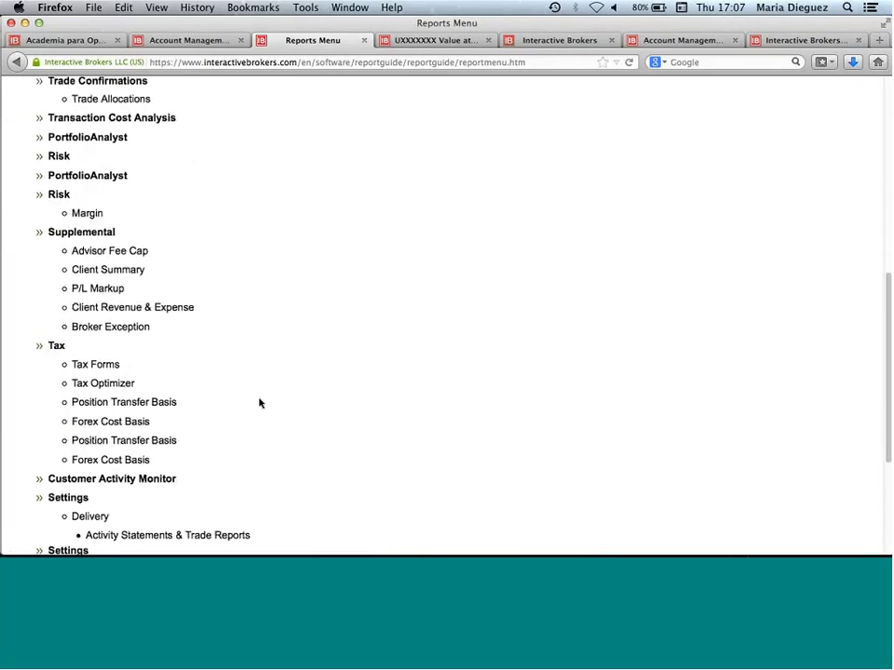
pyautogui.scroll(-4, 245, 418)
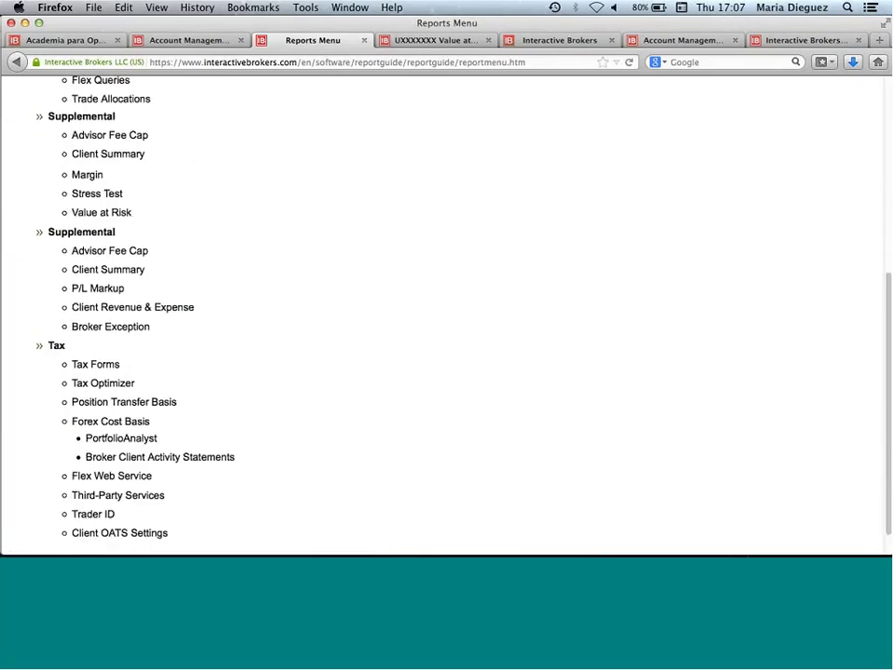
pyautogui.scroll(20, 238, 419)
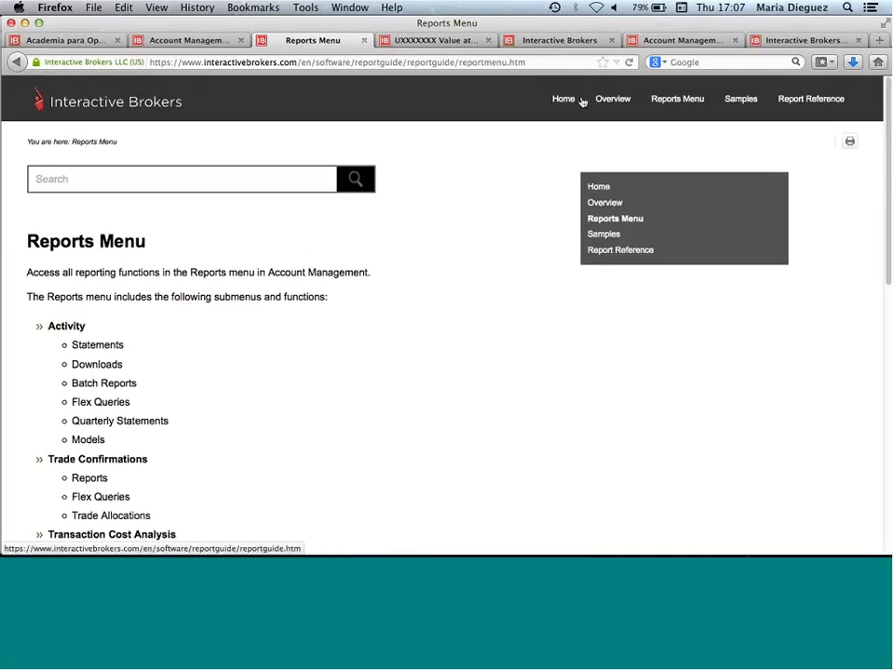
# Step: From the guide's home page, switch between the Account Management Users' Guide and Reporting Reference Guide
pyautogui.click(577, 99)
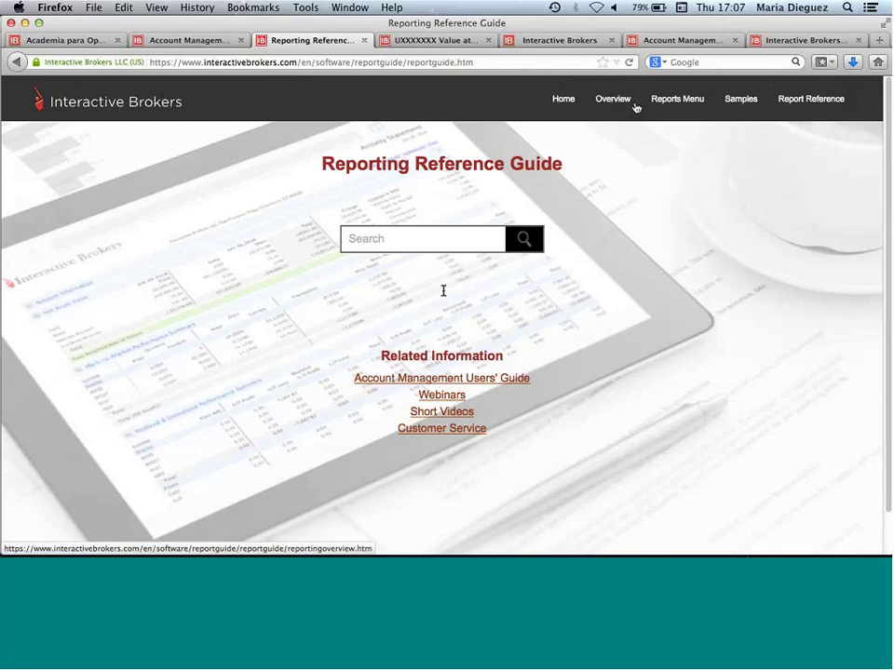
pyautogui.click(479, 382)
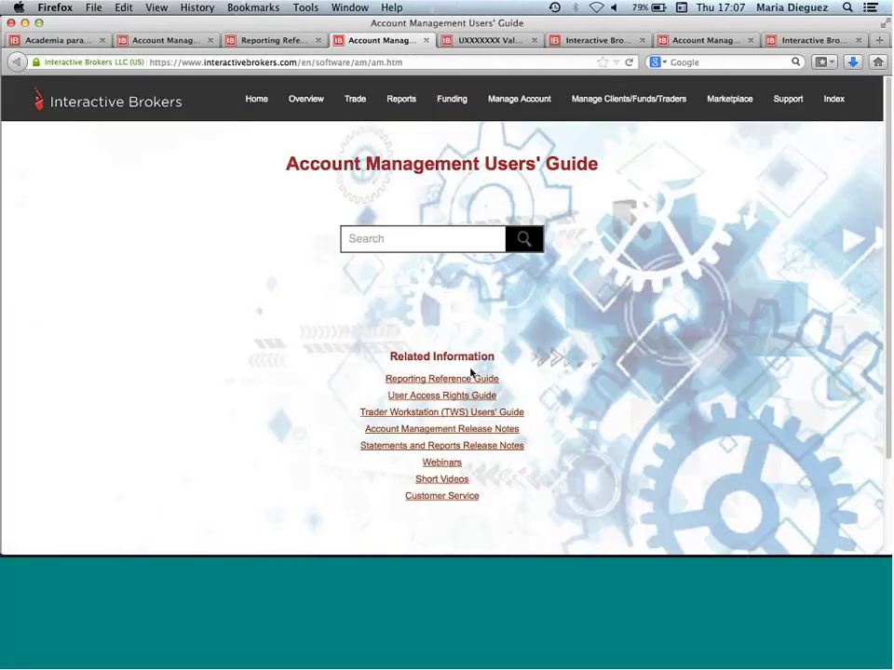
pyautogui.click(429, 380)
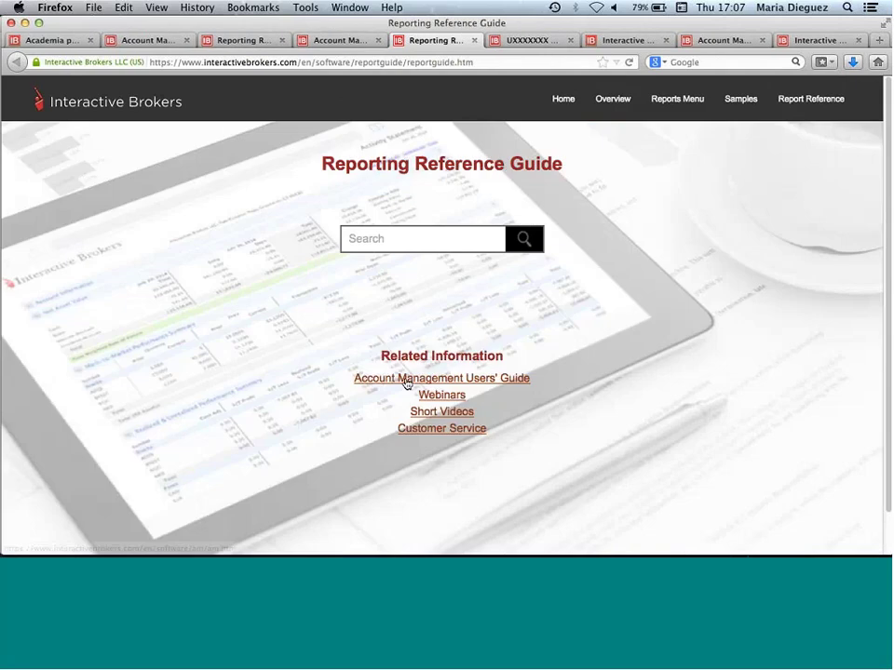
pyautogui.click(427, 380)
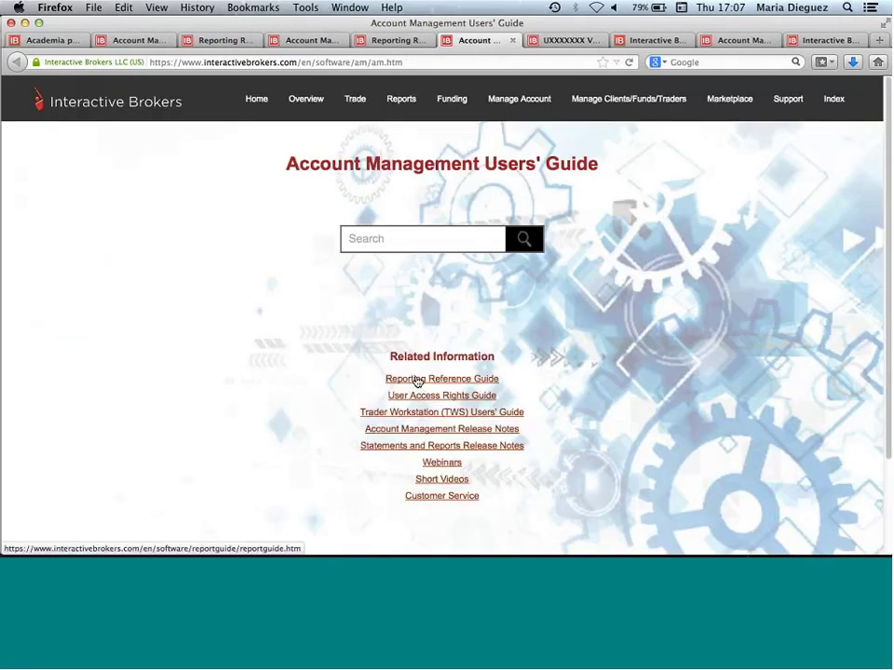
pyautogui.click(418, 380)
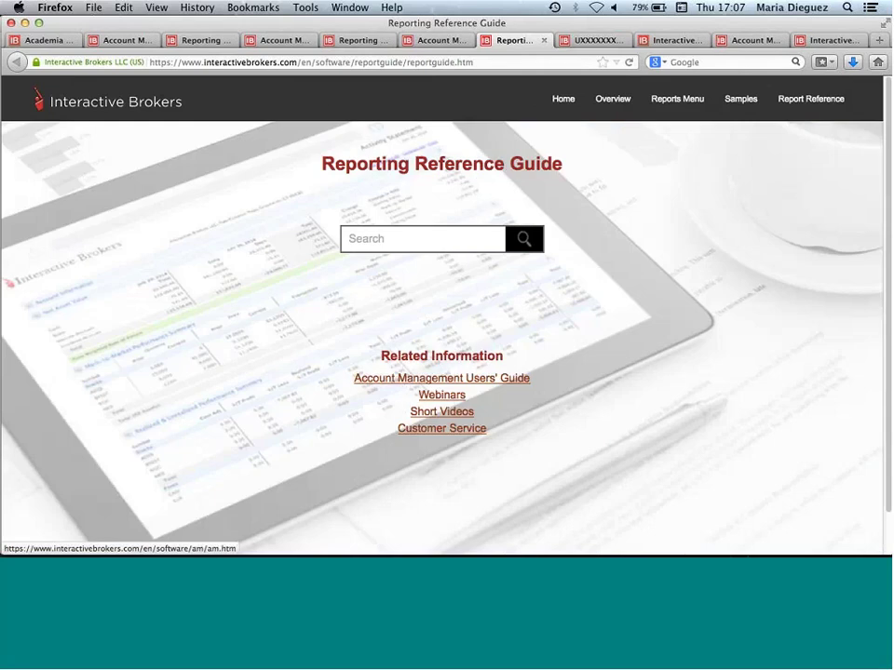
# Step: Browse Overview, Reports Menu and the Report Reference topic list, then close the Report Reference page
pyautogui.click(613, 100)
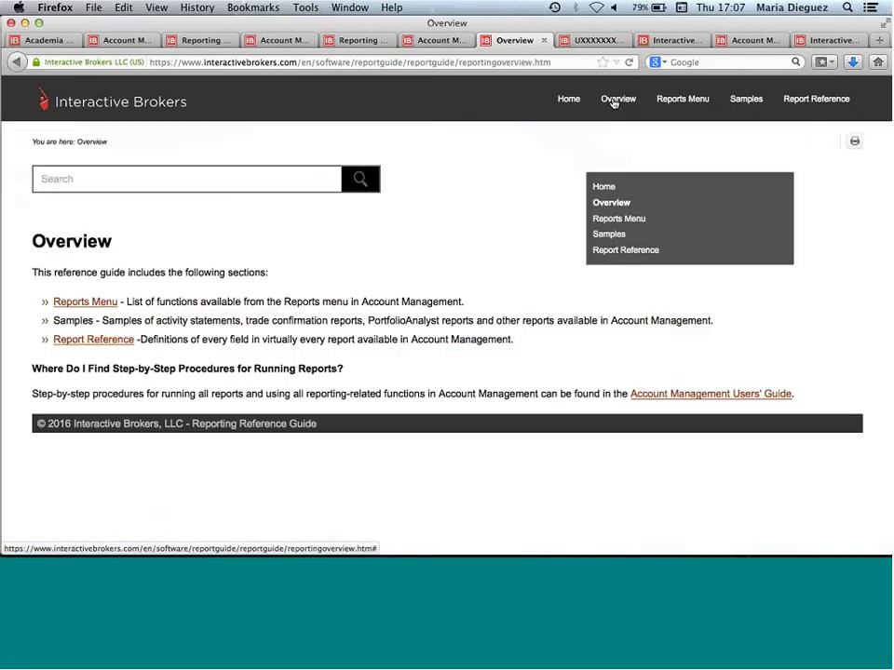
pyautogui.click(684, 109)
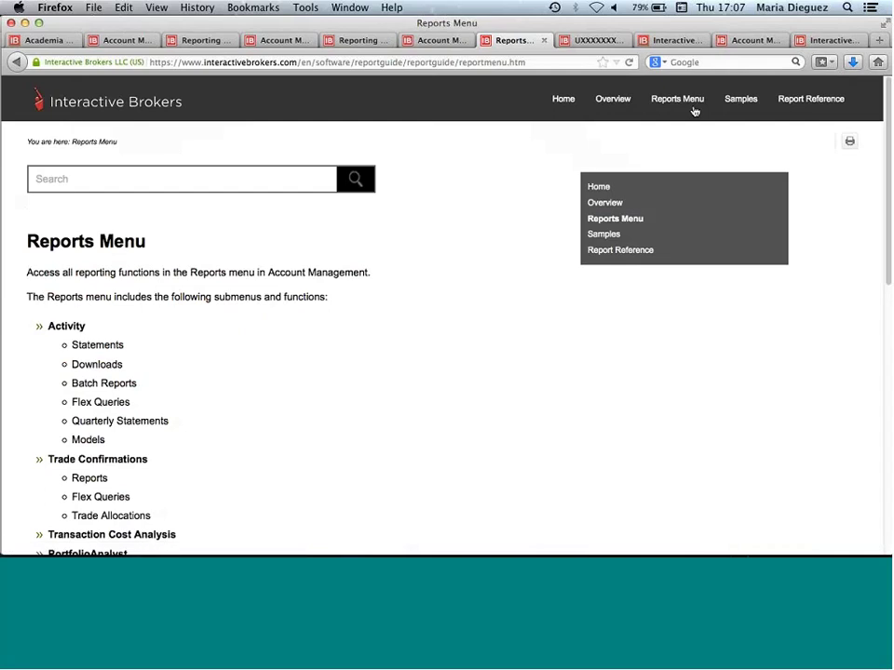
pyautogui.click(825, 102)
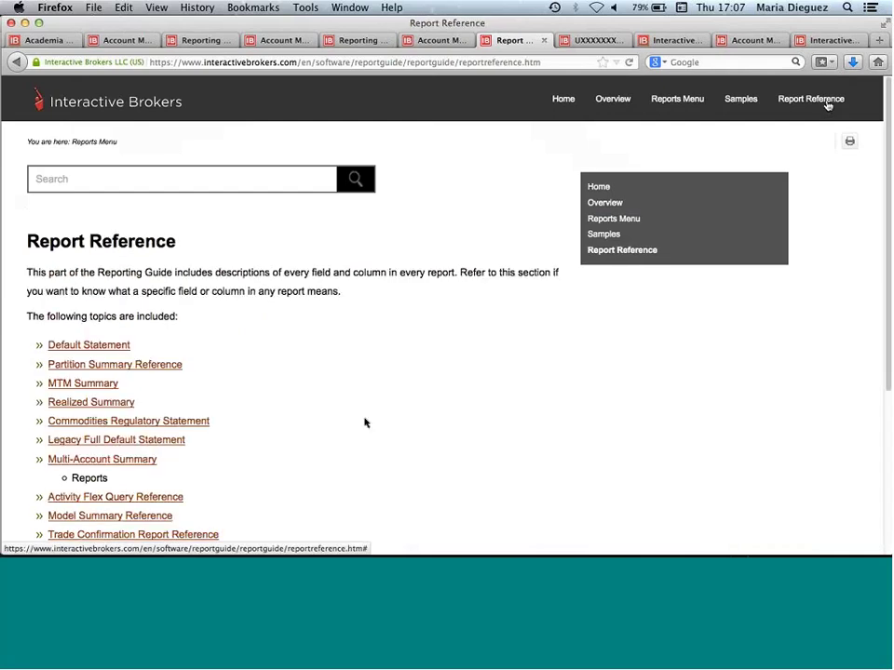
pyautogui.scroll(-2, 366, 419)
pyautogui.scroll(-2, 369, 415)
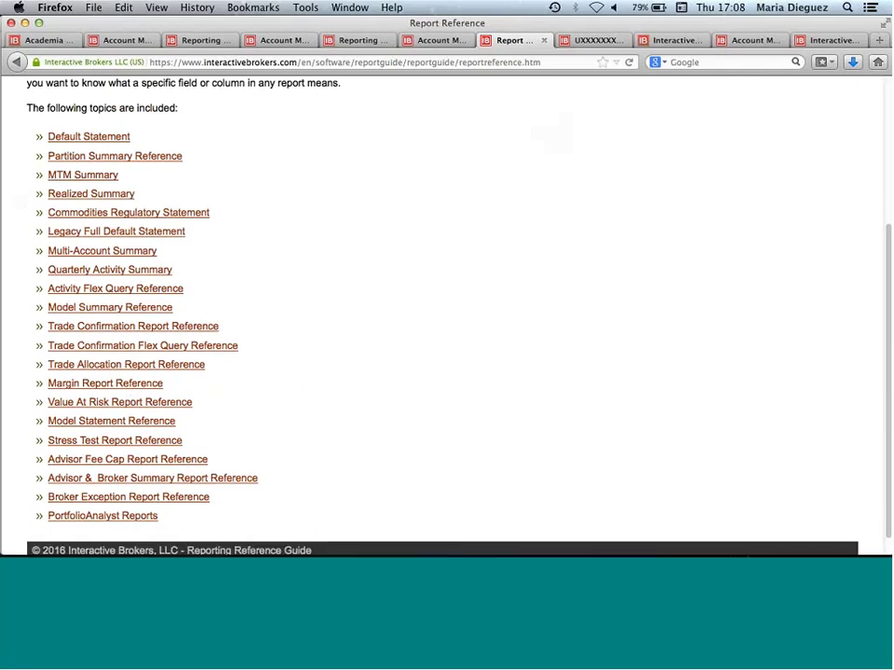
pyautogui.scroll(3, 296, 391)
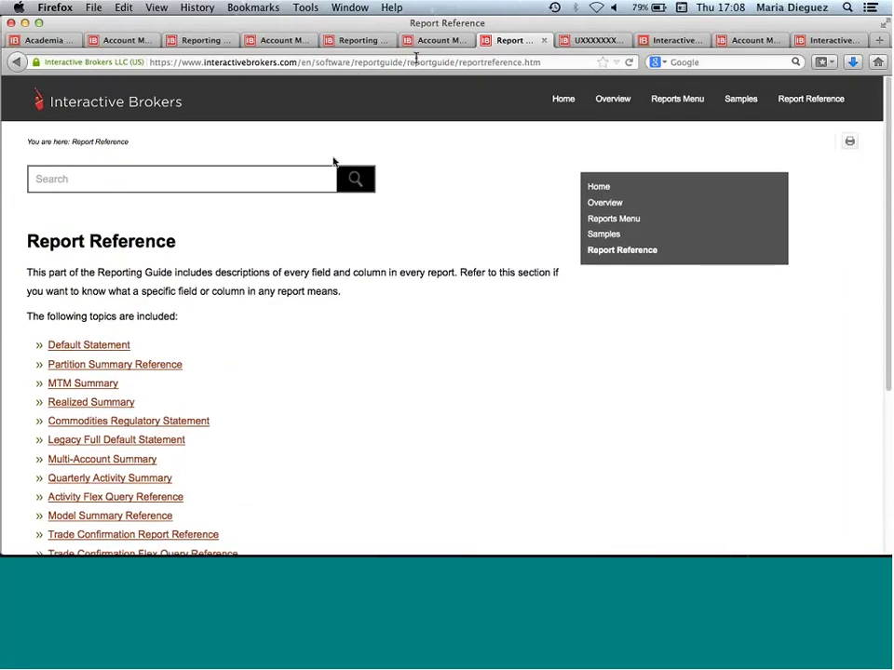
pyautogui.click(543, 41)
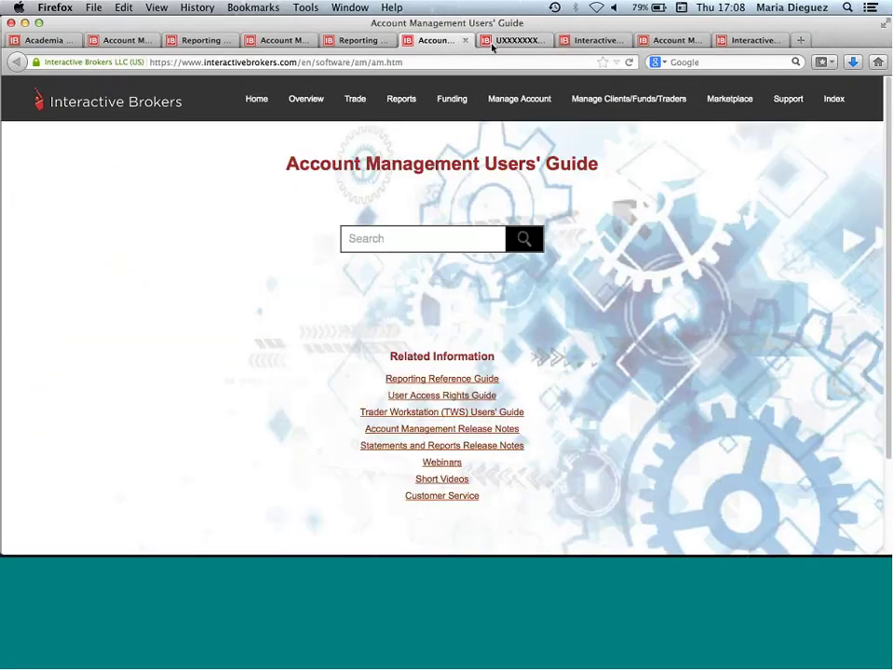
# Step: Close the Users' Guide, return to Account Management, and open Informes > Impuesto > Formularios Impuestos
pyautogui.click(465, 41)
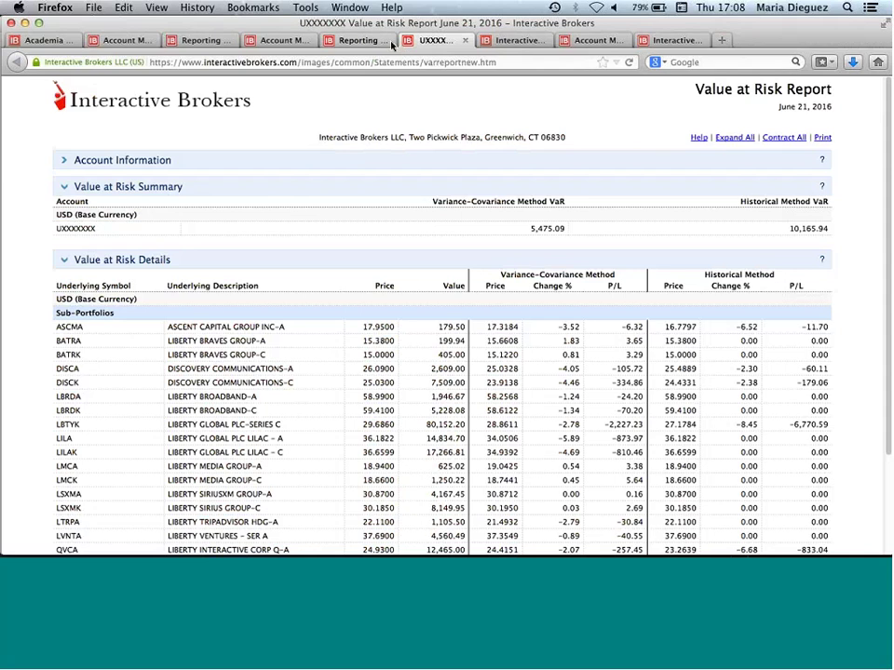
pyautogui.click(519, 40)
pyautogui.click(586, 41)
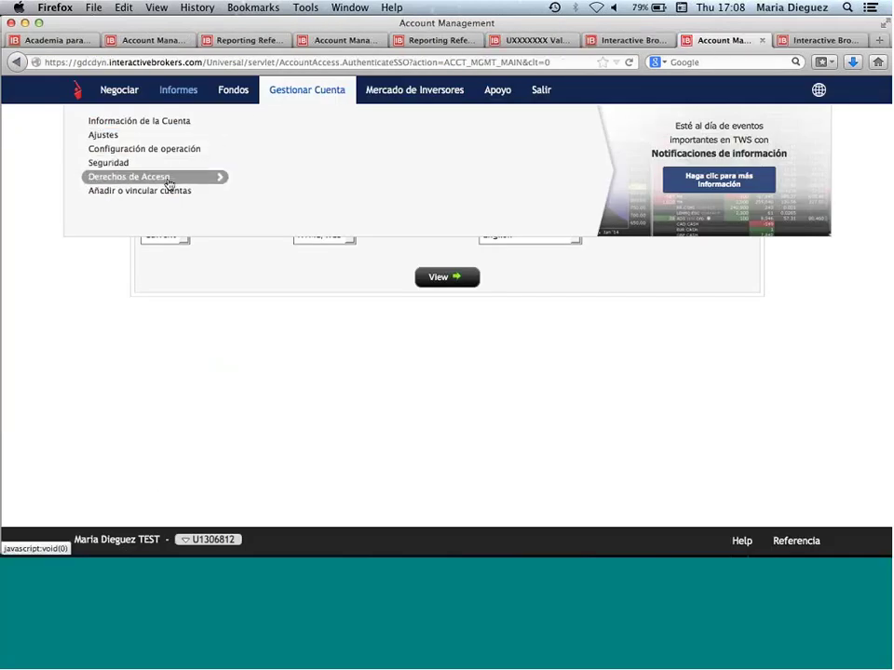
pyautogui.moveTo(182, 95)
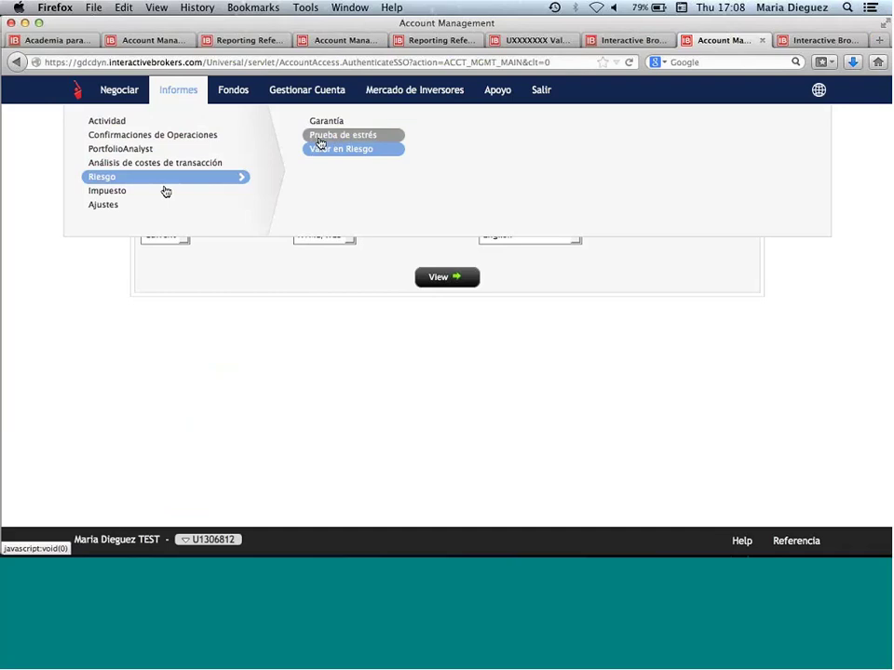
pyautogui.moveTo(171, 195)
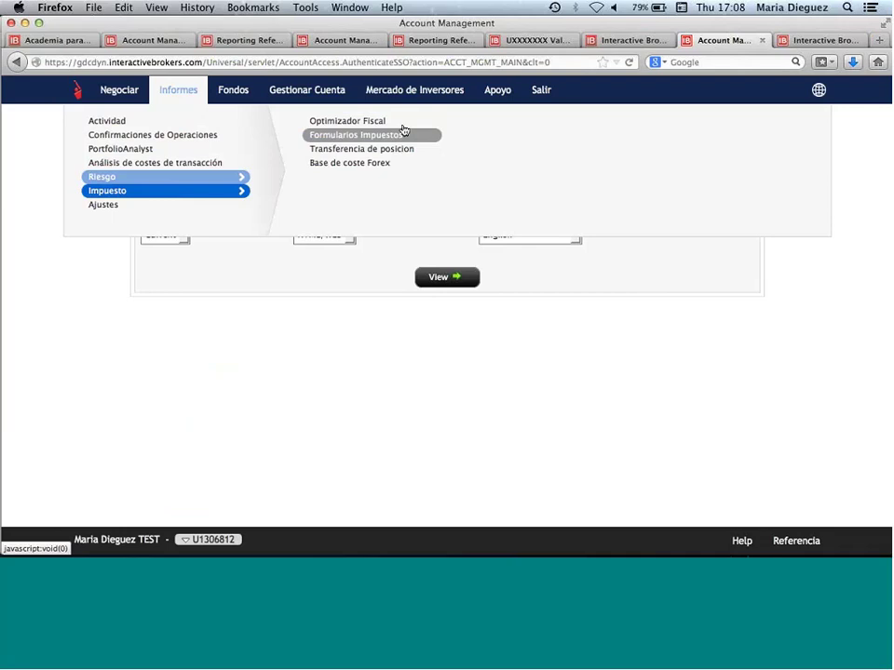
pyautogui.click(393, 138)
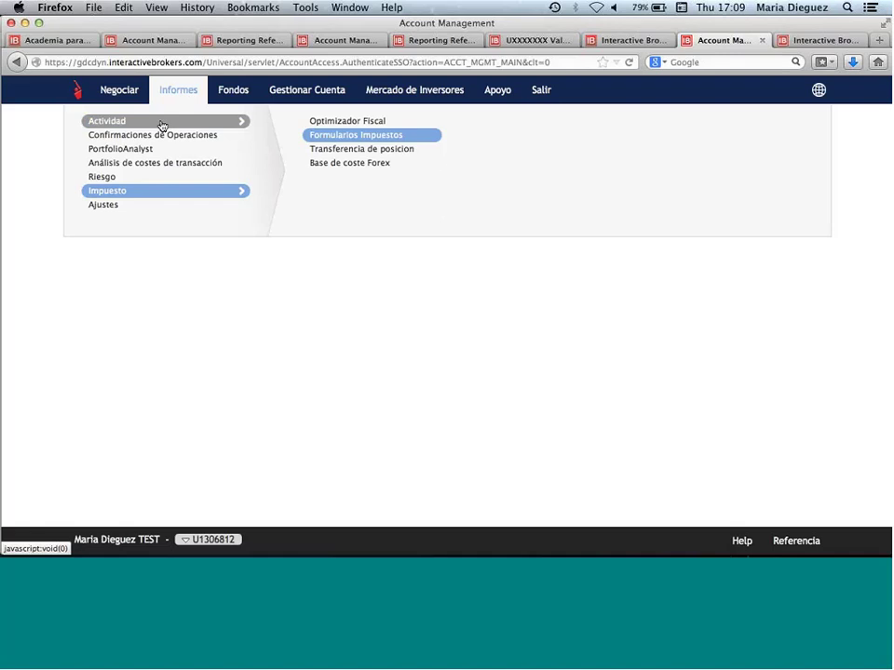
# Step: Step through the Informes Actividad, Impuesto and Ajustes options to reveal the Entrega delivery submenu
pyautogui.click(162, 122)
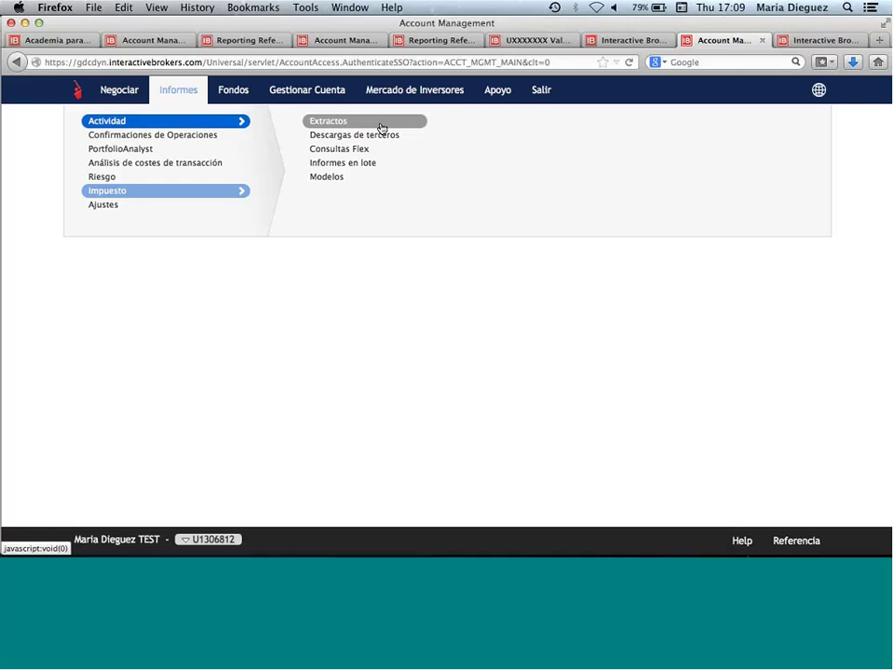
pyautogui.click(222, 191)
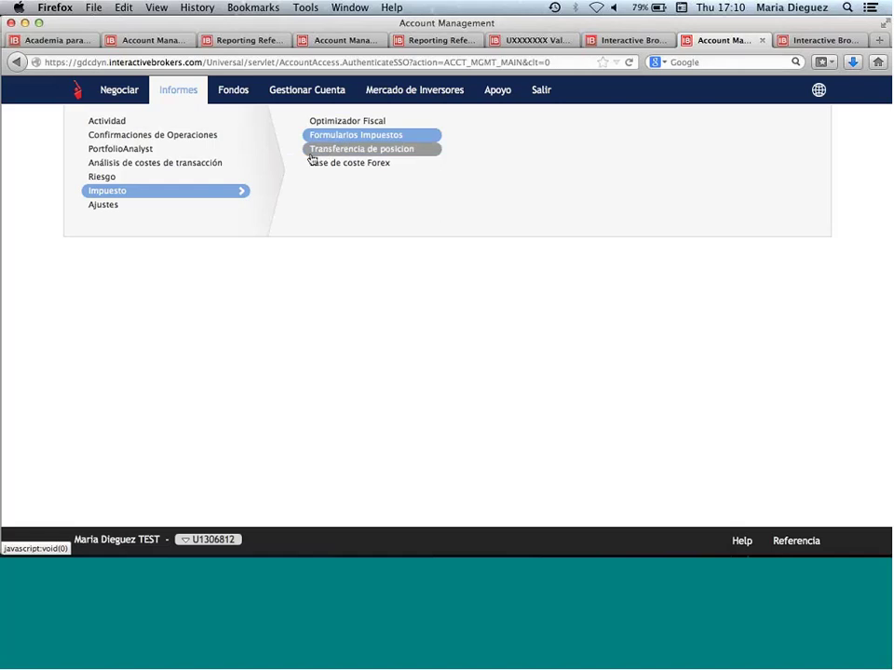
pyautogui.click(190, 208)
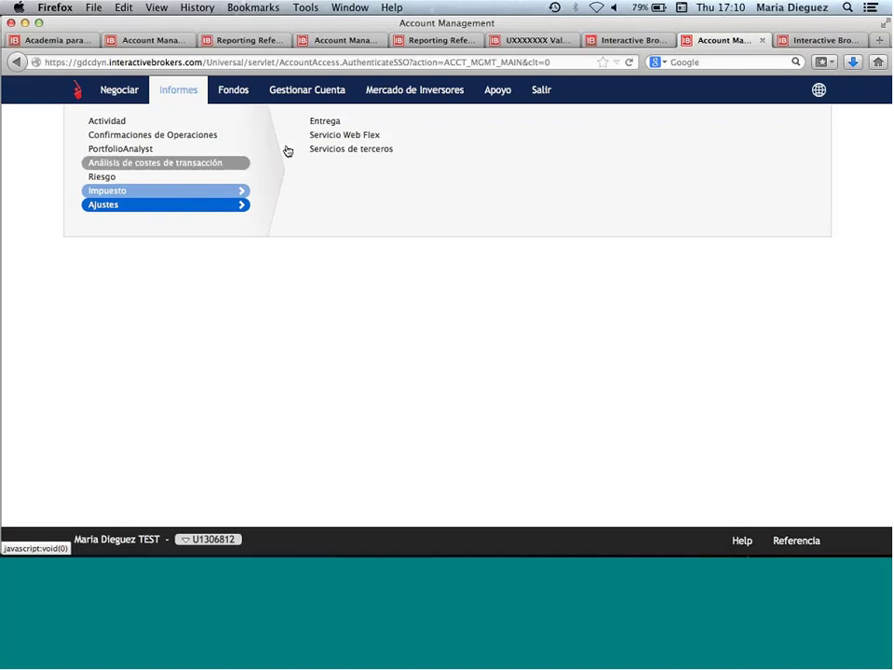
pyautogui.click(353, 123)
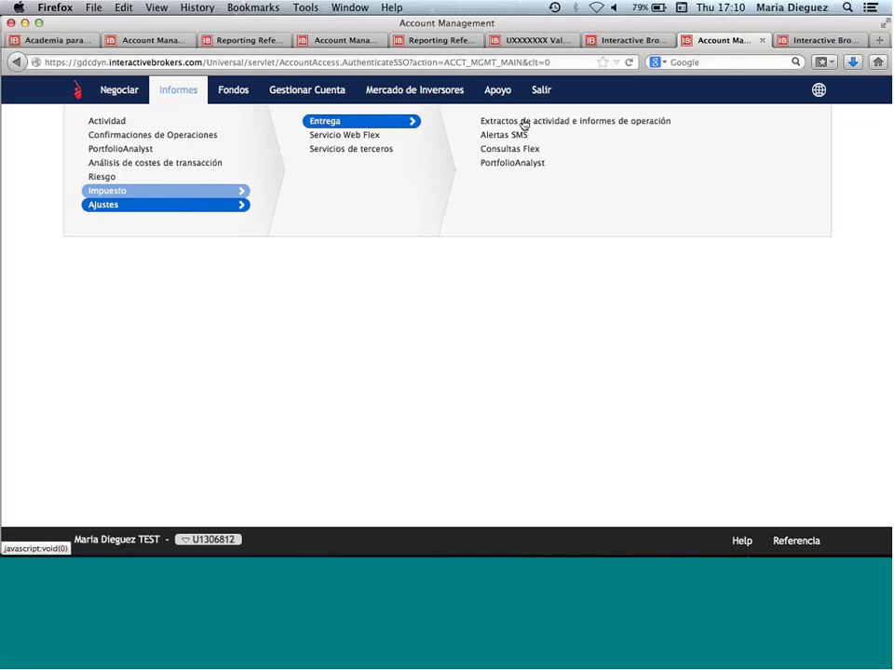
# Step: On Daily Activity Statement Delivery, choose Email delivery and enable delivery for the Test 5 statement
pyautogui.click(587, 122)
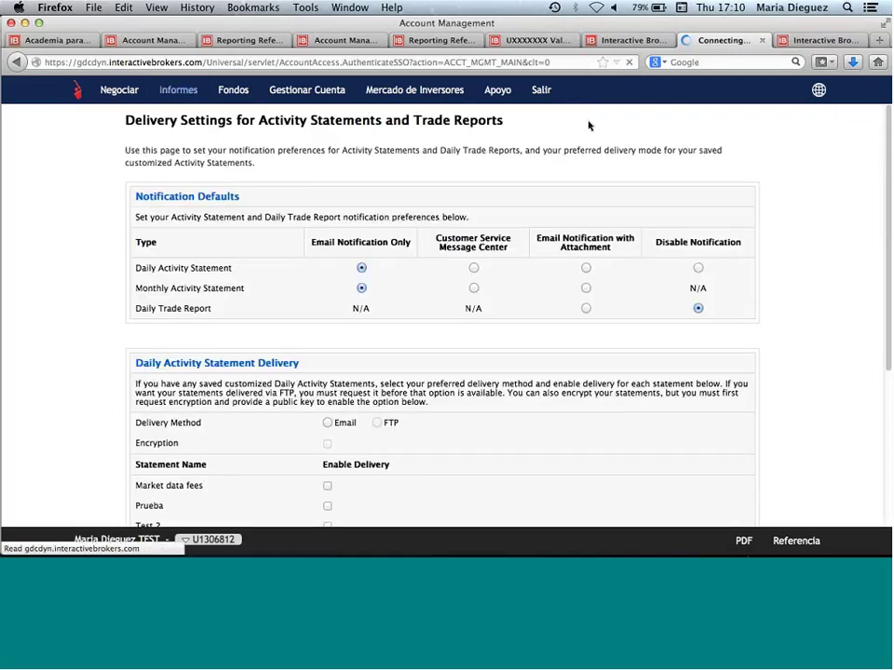
pyautogui.moveTo(187, 102)
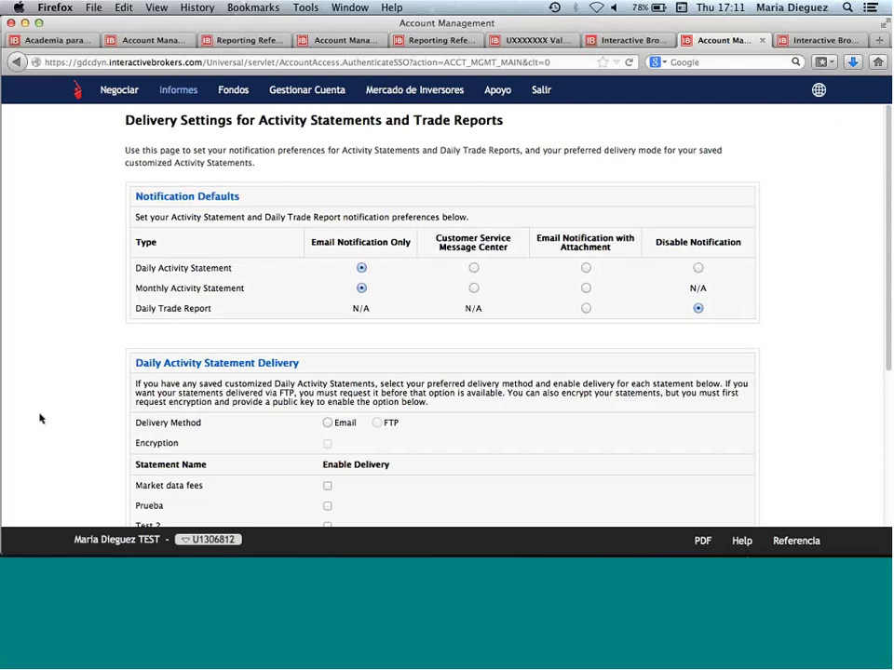
pyautogui.scroll(-3, 73, 428)
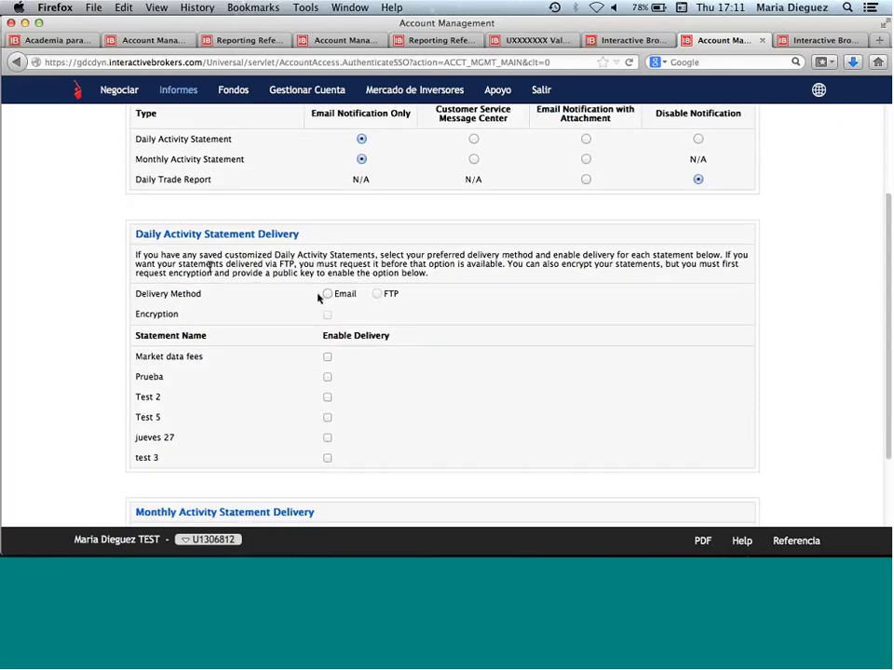
pyautogui.click(327, 294)
pyautogui.scroll(-2, 54, 355)
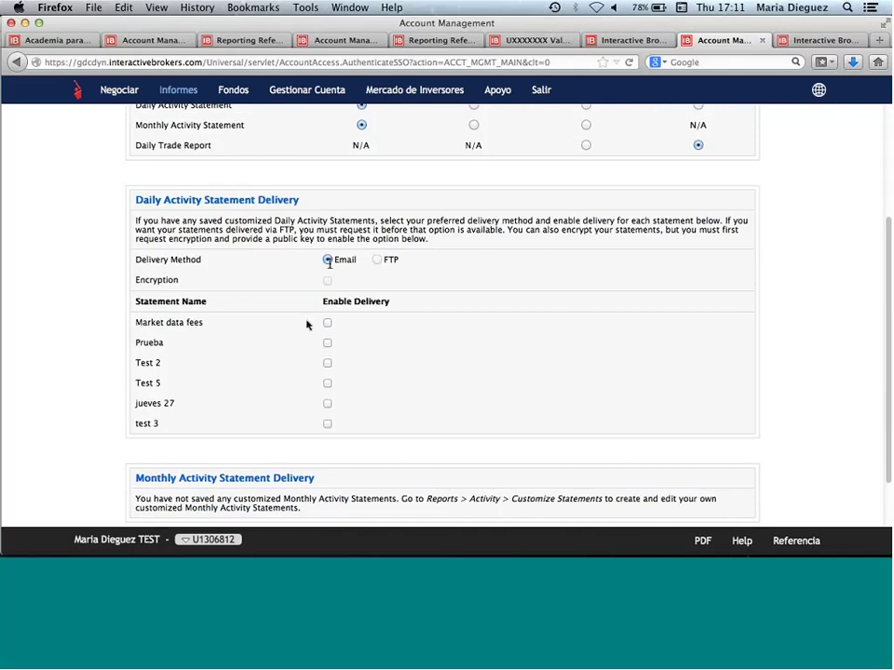
pyautogui.click(327, 382)
pyautogui.scroll(-3, 46, 445)
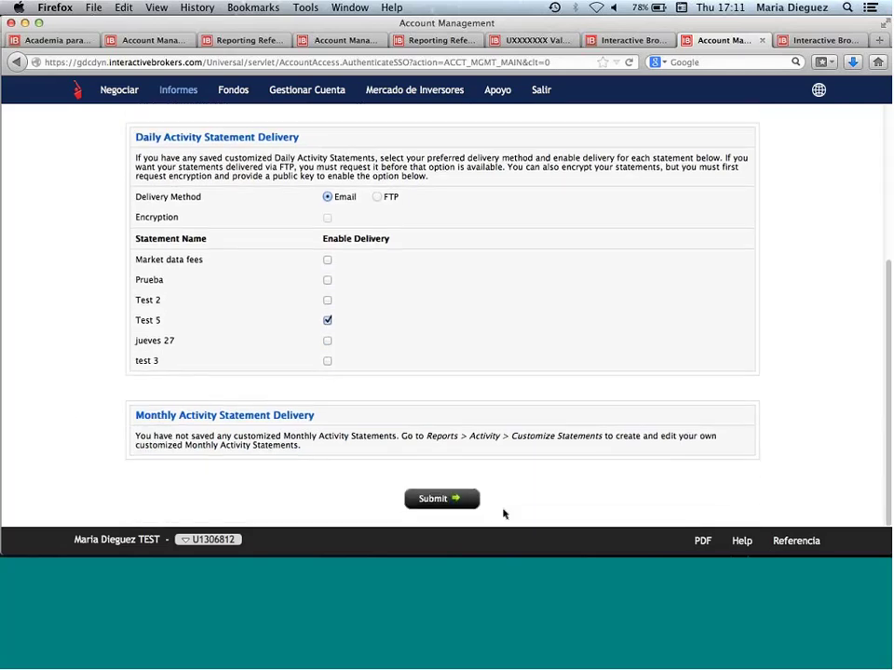
pyautogui.scroll(5, 33, 334)
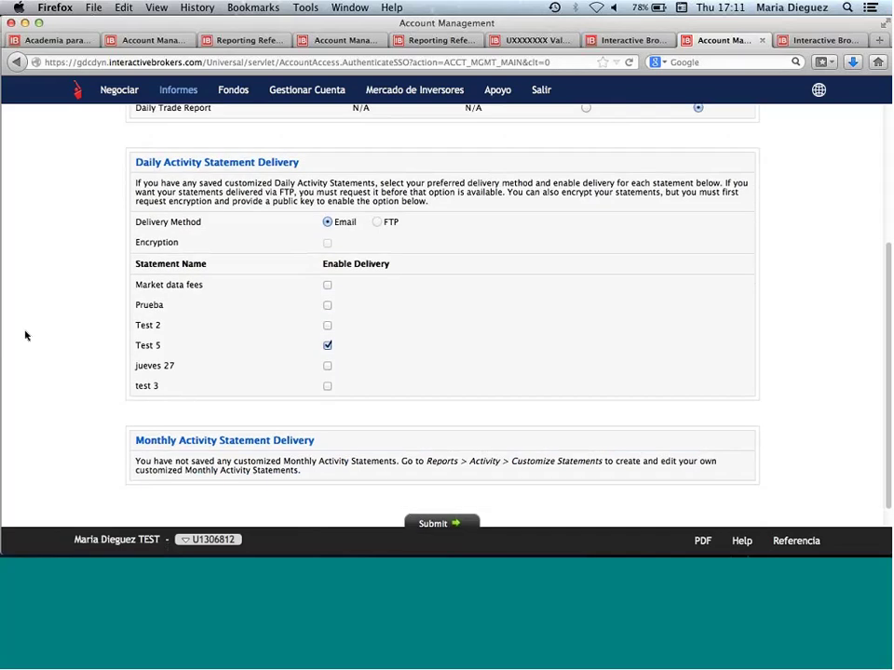
pyautogui.moveTo(239, 112)
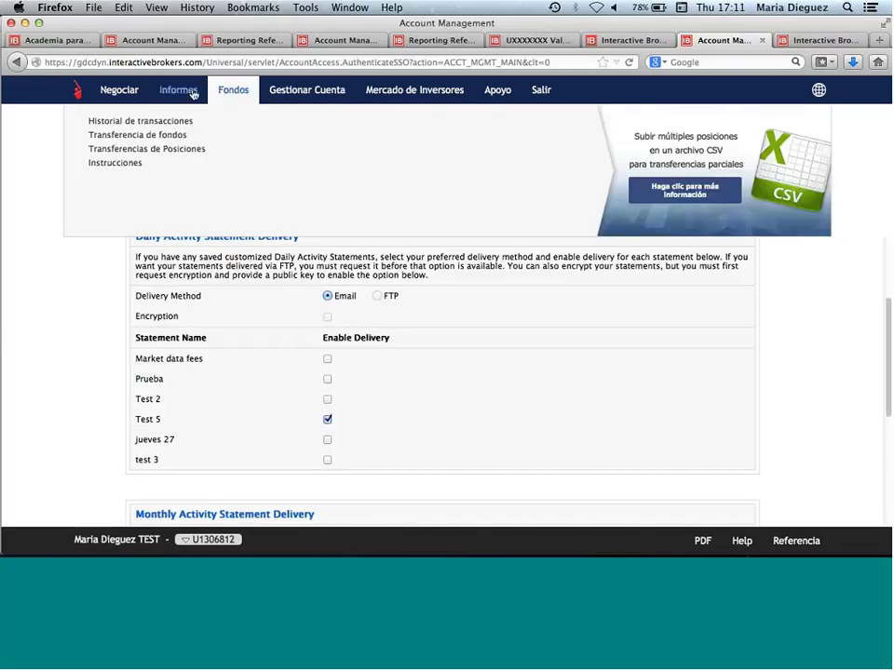
pyautogui.moveTo(186, 91)
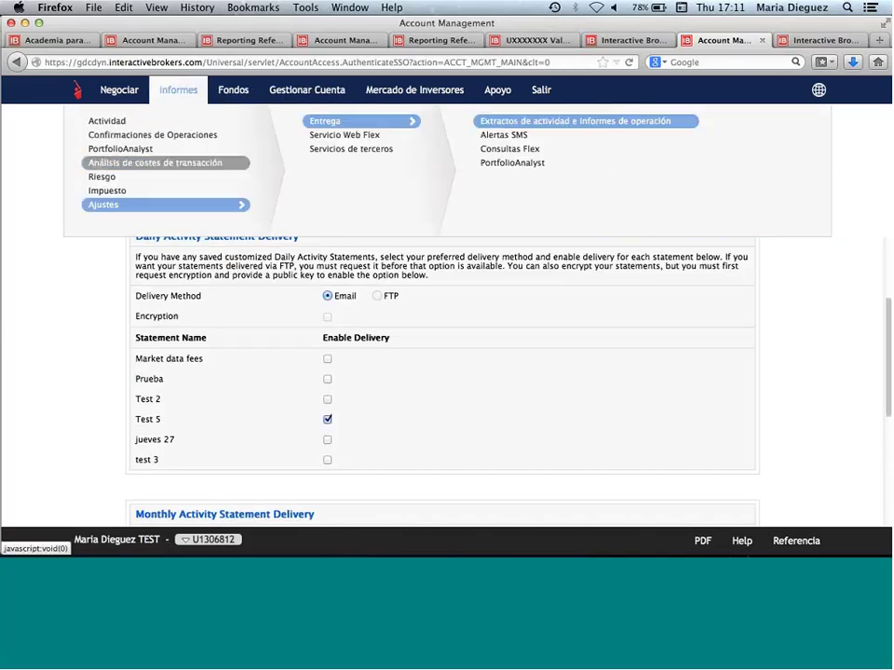
# Step: Go from Alertas SMS delivery through the Alerts page to an empty new SMS address form
pyautogui.click(518, 136)
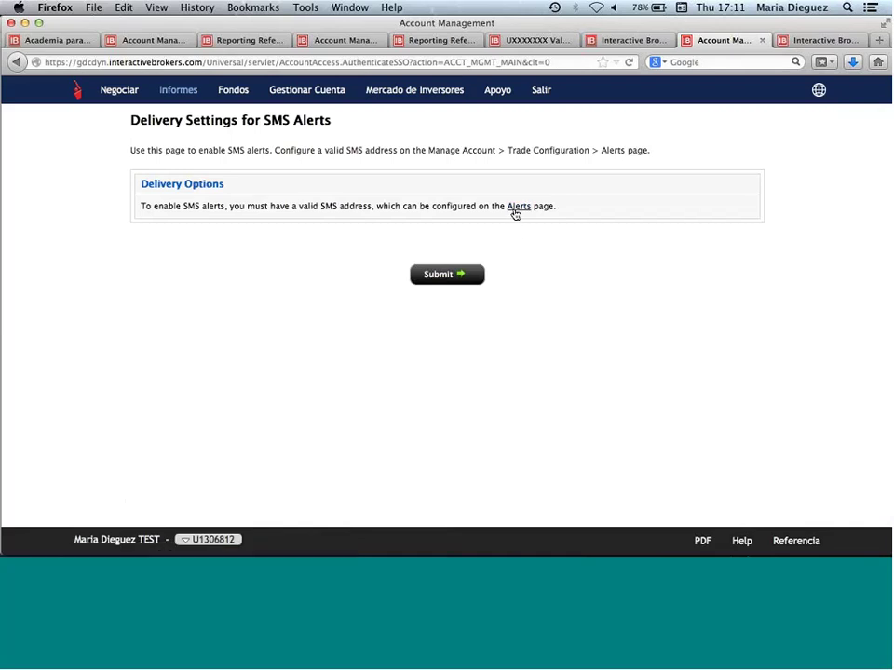
pyautogui.click(513, 213)
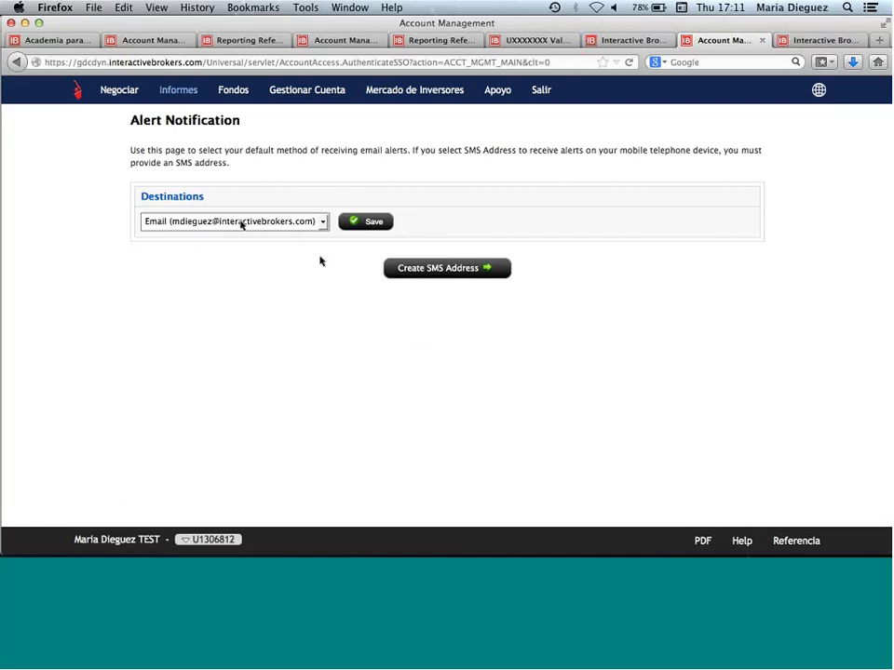
pyautogui.click(439, 277)
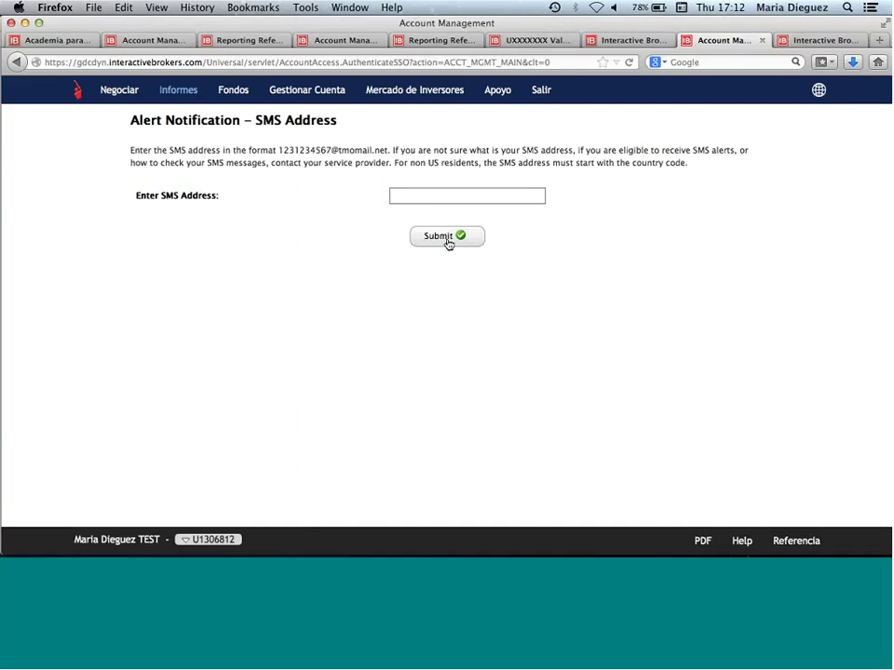
pyautogui.moveTo(185, 96)
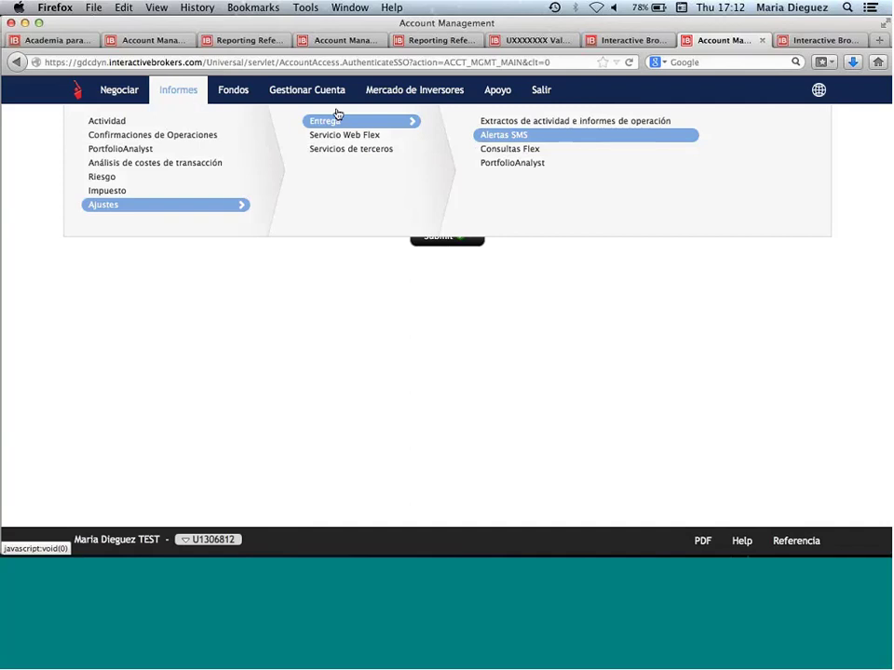
# Step: Open the Consultas Flex delivery settings and enable delivery for the Test 5' activity query
pyautogui.moveTo(213, 111)
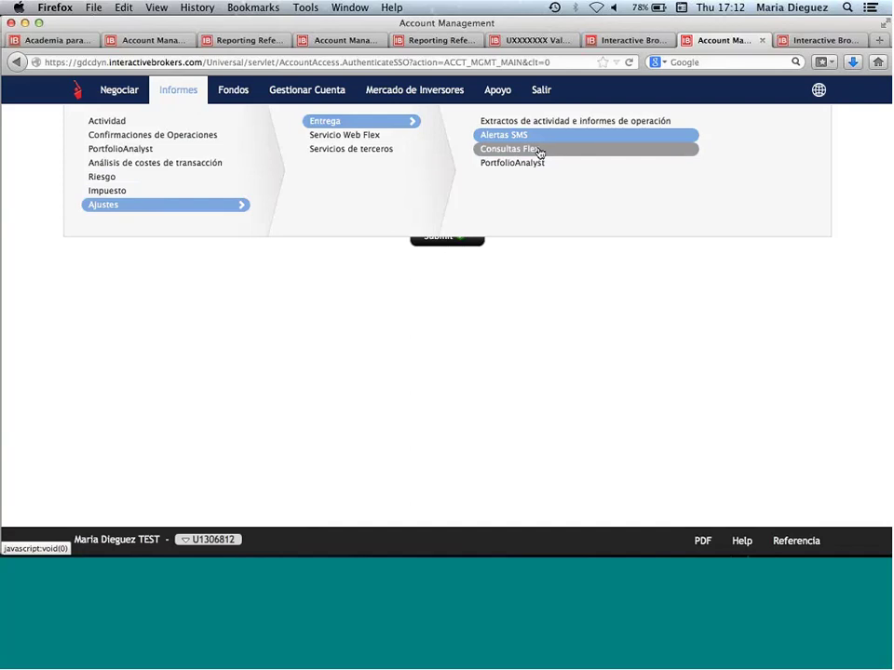
pyautogui.click(538, 151)
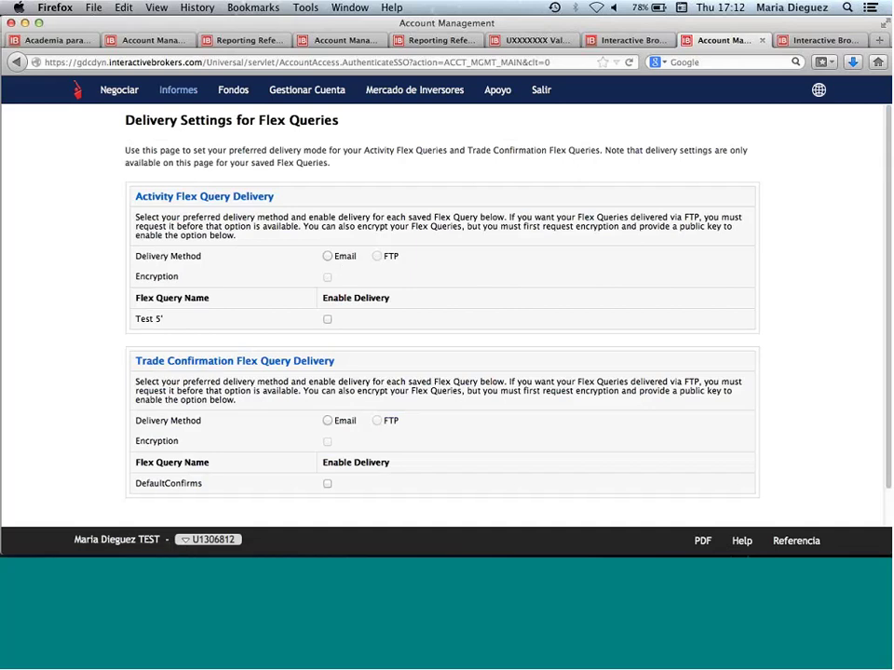
pyautogui.scroll(-2, 328, 343)
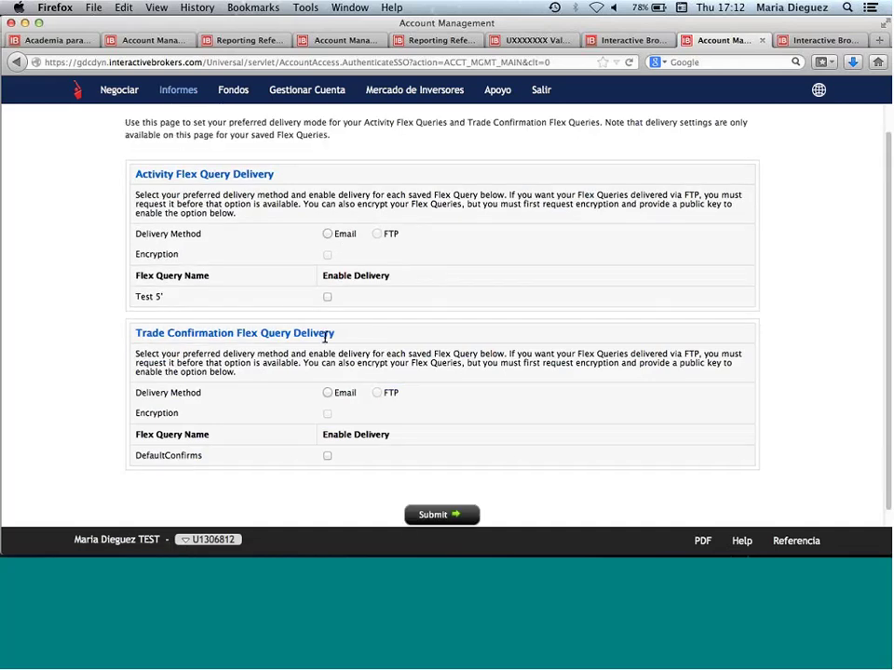
pyautogui.scroll(-1, 258, 307)
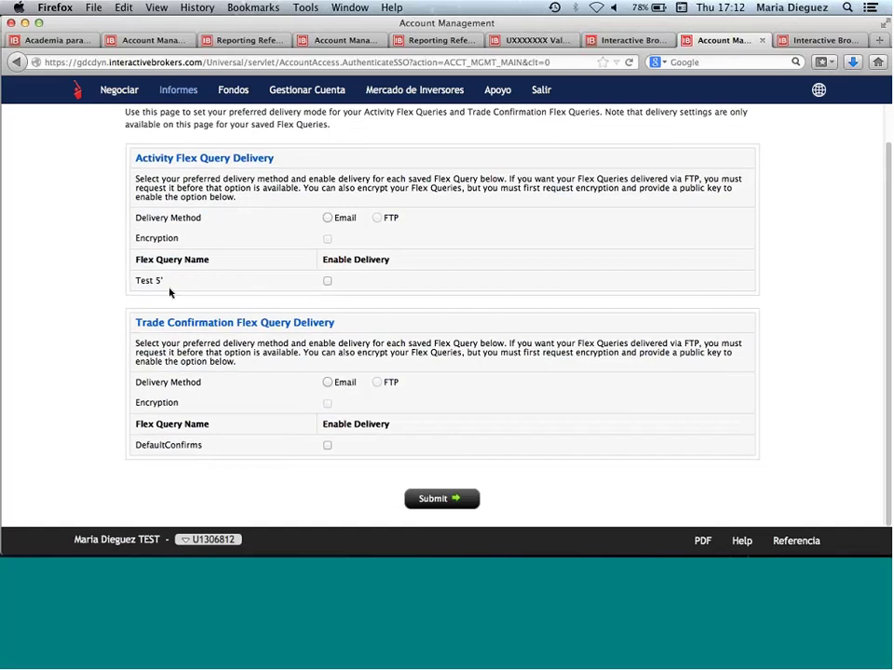
pyautogui.click(327, 282)
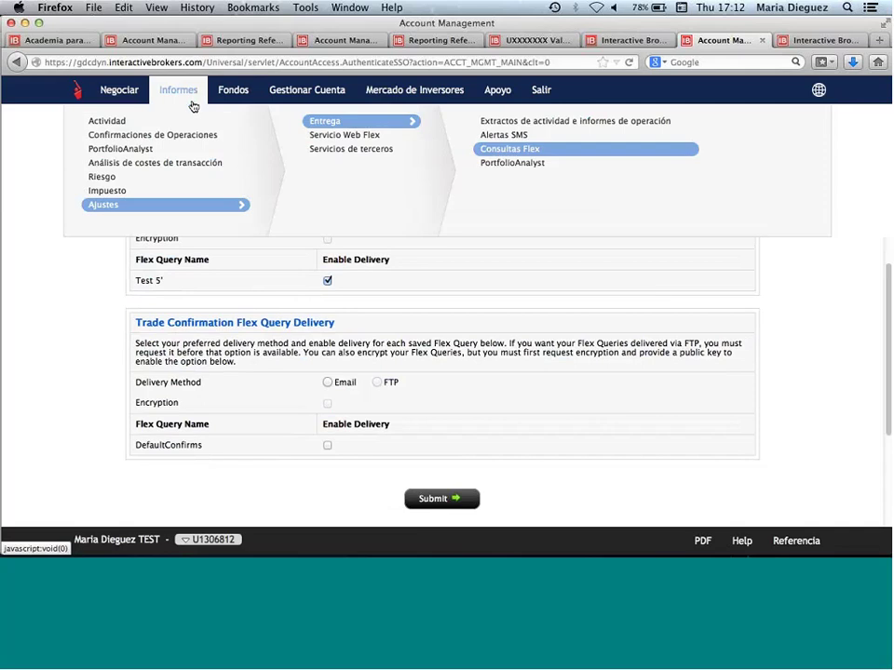
# Step: Review the Flex Web Service page (Active, token expiry 6 Hrs), then reopen the Informes menu
pyautogui.click(350, 138)
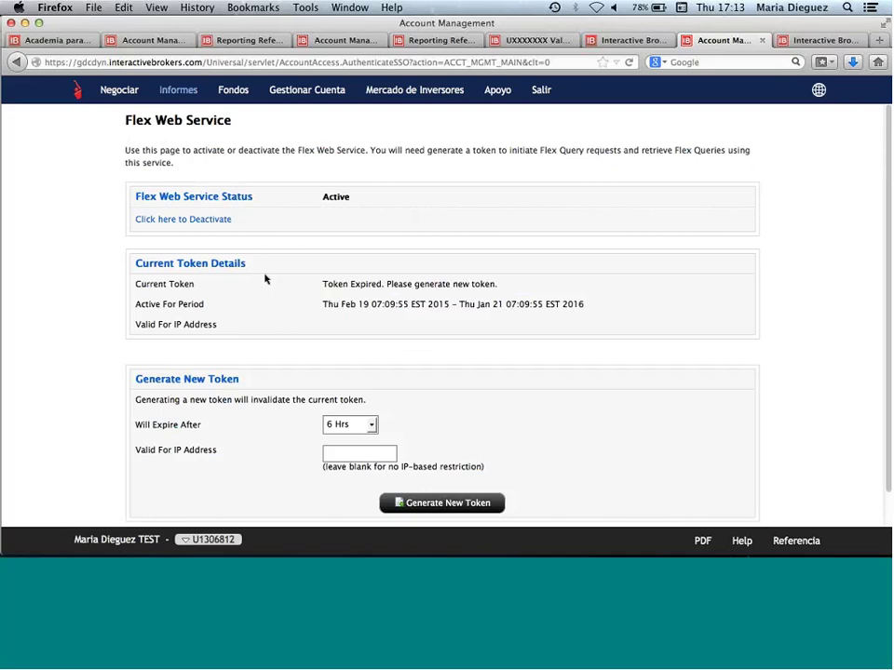
pyautogui.scroll(-2, 266, 279)
pyautogui.scroll(2, 264, 272)
pyautogui.click(184, 95)
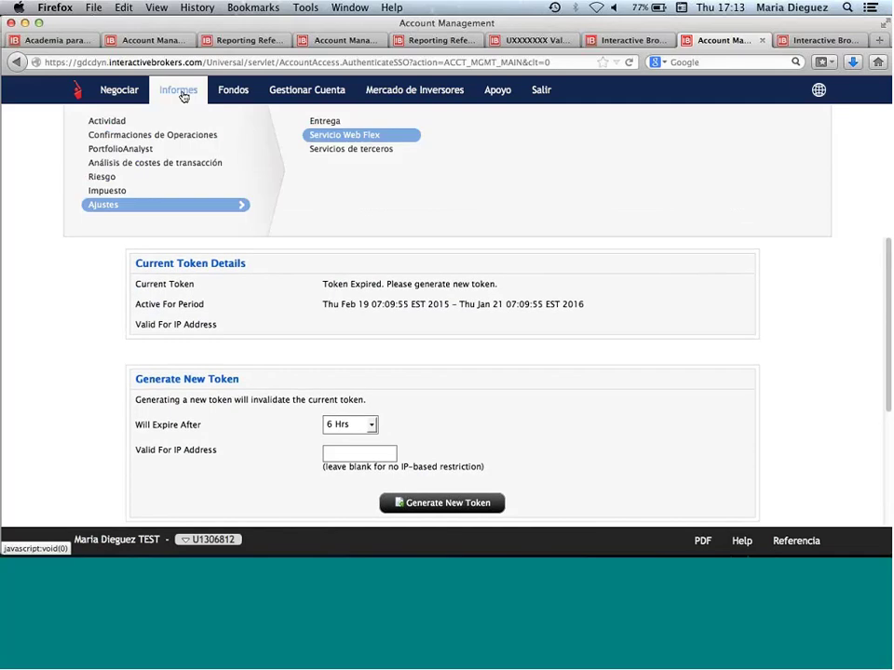
# Step: Open Servicios de terceros showing Mint, CashEdge and TradeLog Inactive, then bring up the Fondos options
pyautogui.click(330, 151)
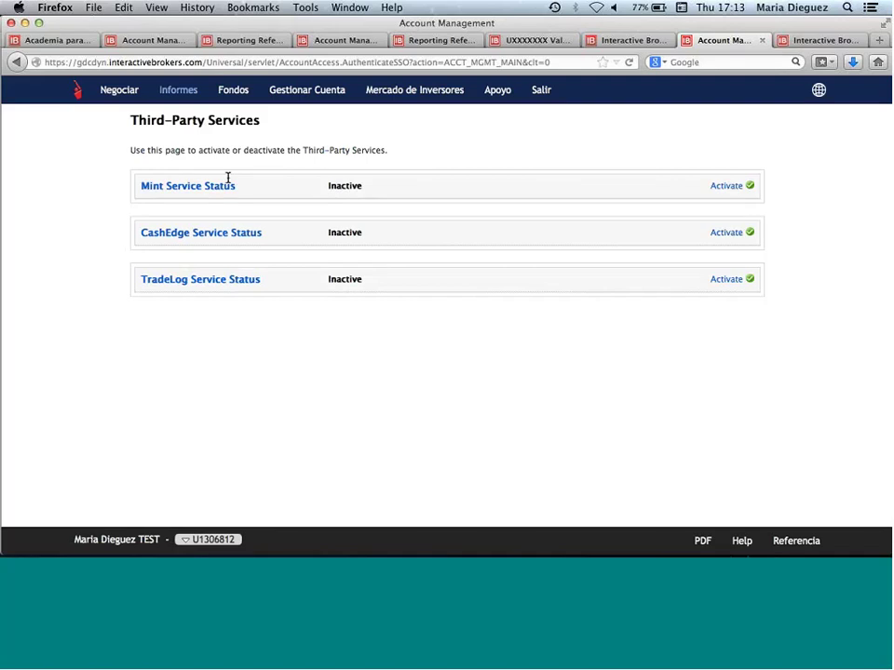
pyautogui.moveTo(184, 95)
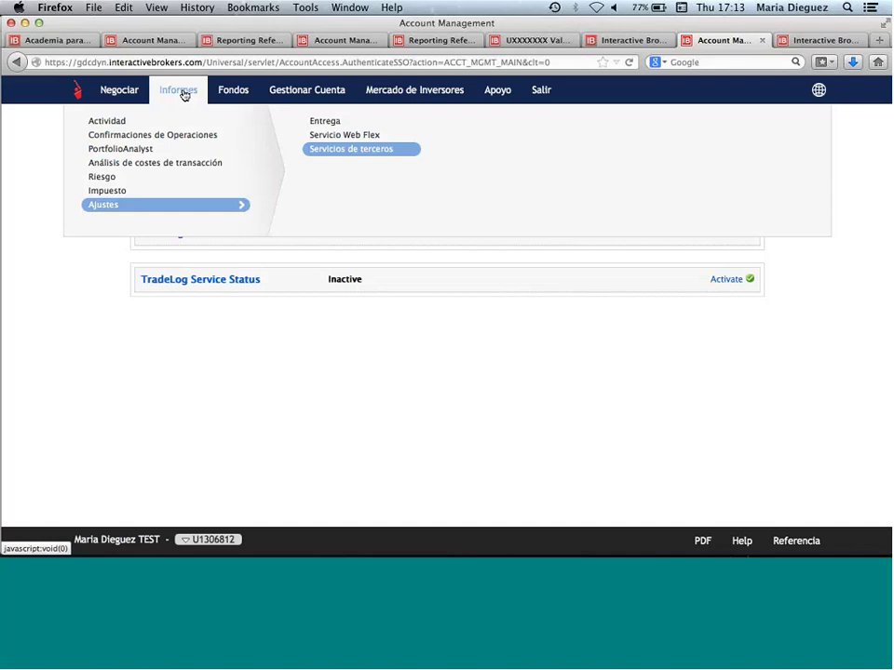
pyautogui.moveTo(221, 95)
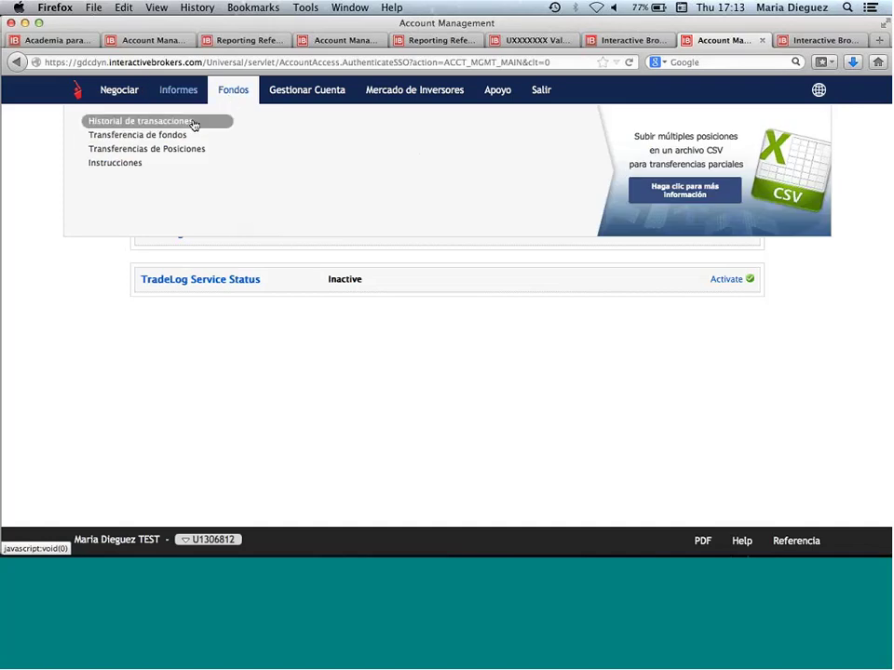
# Step: Show the transaction history over 90 days and select the pending EUR 10,000.00 wire deposit
pyautogui.click(120, 126)
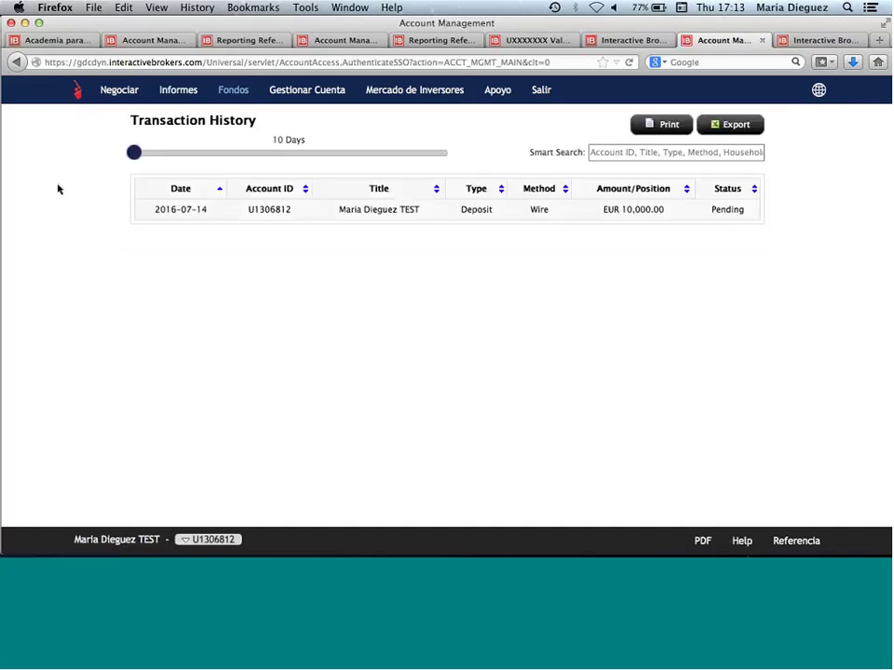
pyautogui.click(294, 218)
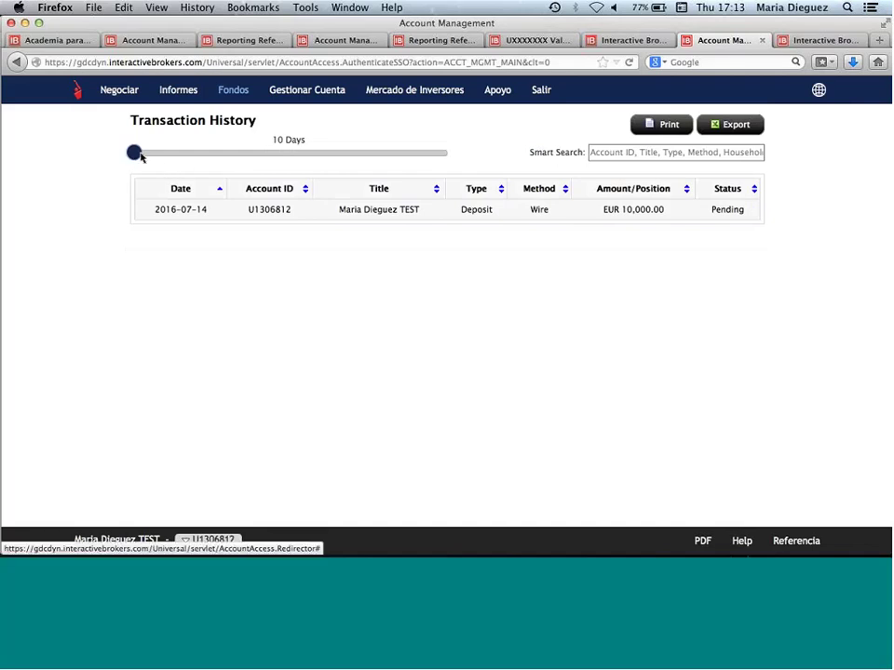
pyautogui.moveTo(134, 153); pyautogui.dragTo(452, 153)
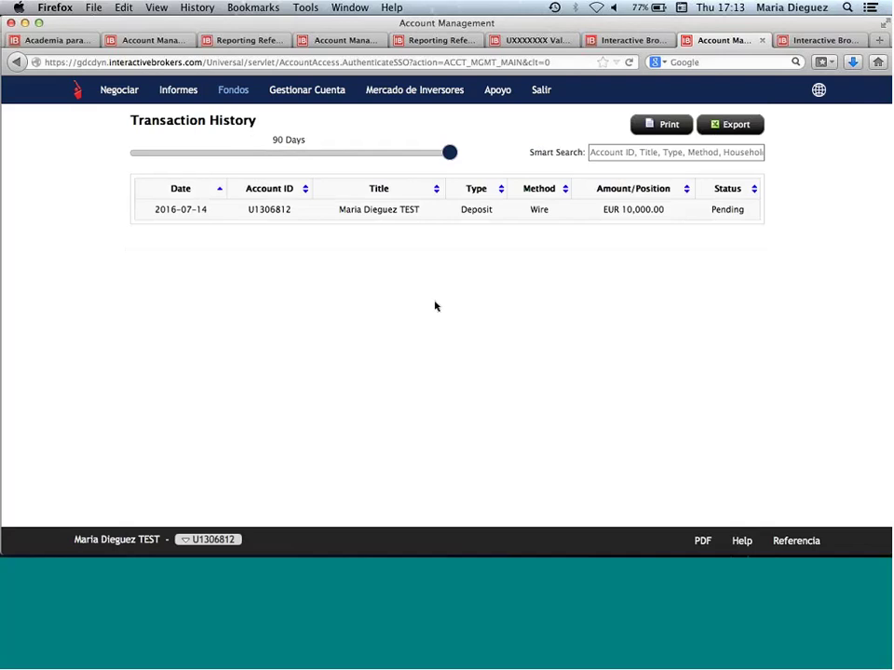
pyautogui.moveTo(237, 98)
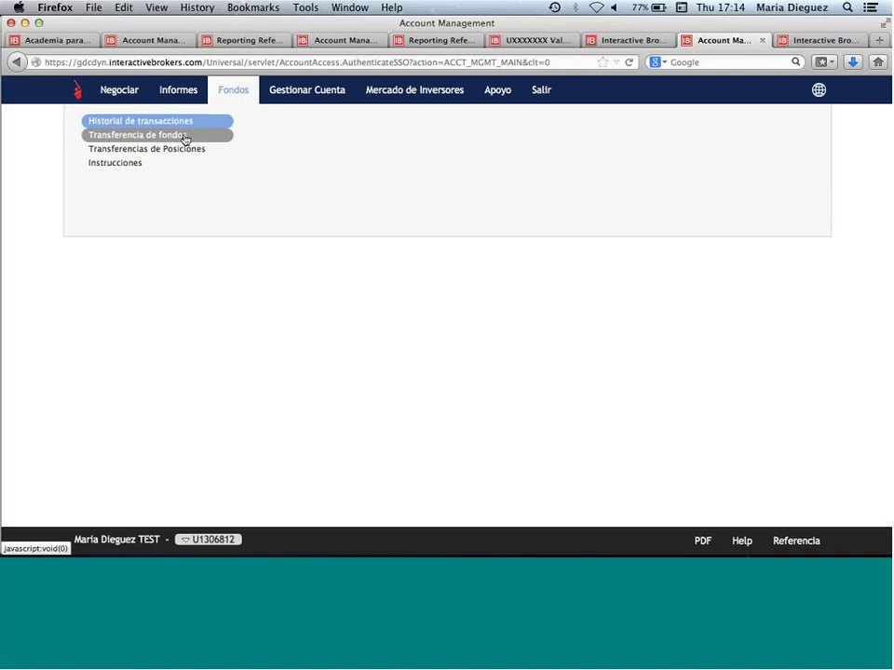
# Step: On Fund Transfers, set transaction type Deposit, currency Euro (EUR) and method Wire
pyautogui.click(184, 137)
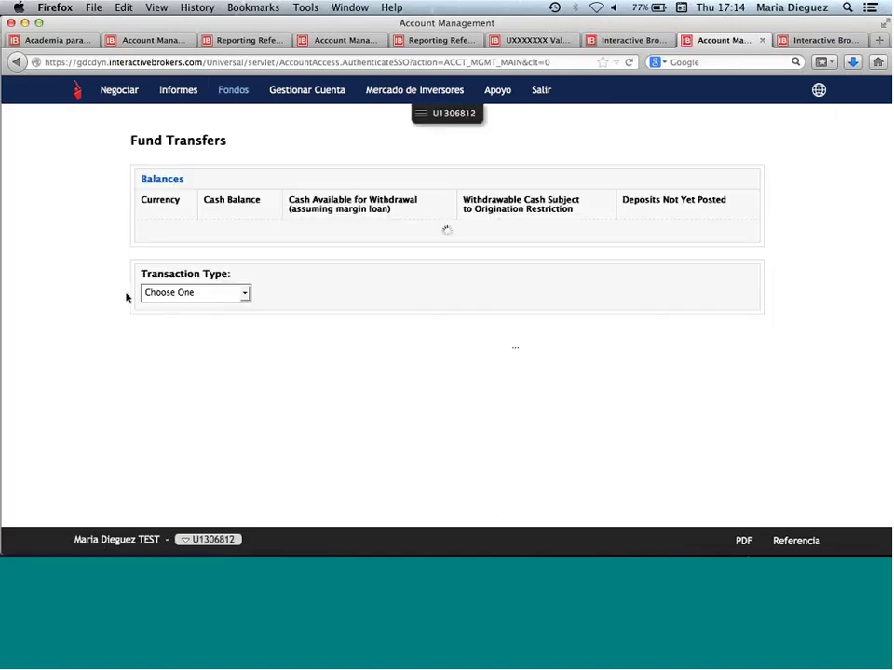
pyautogui.click(245, 293)
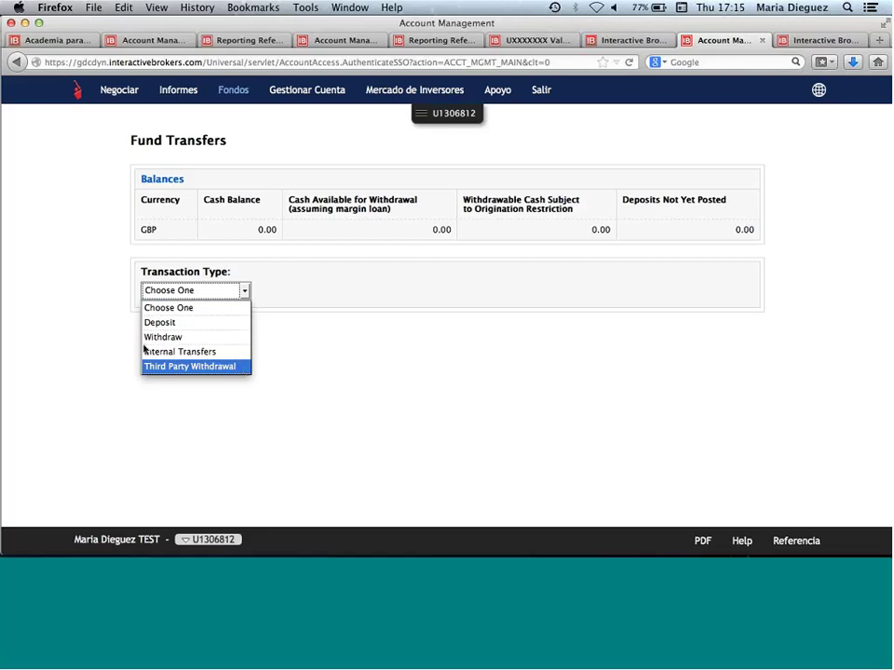
pyautogui.click(207, 325)
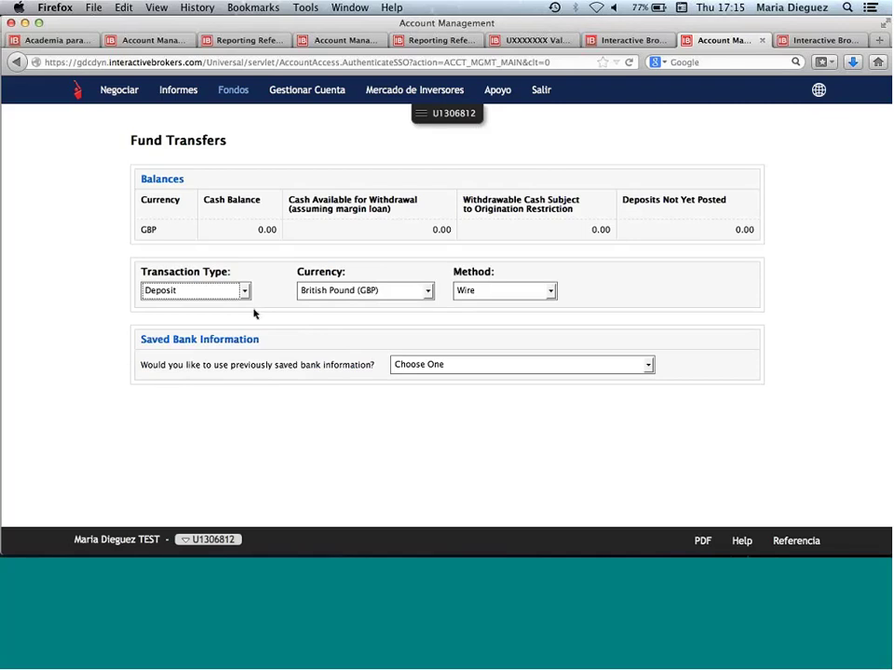
pyautogui.click(428, 291)
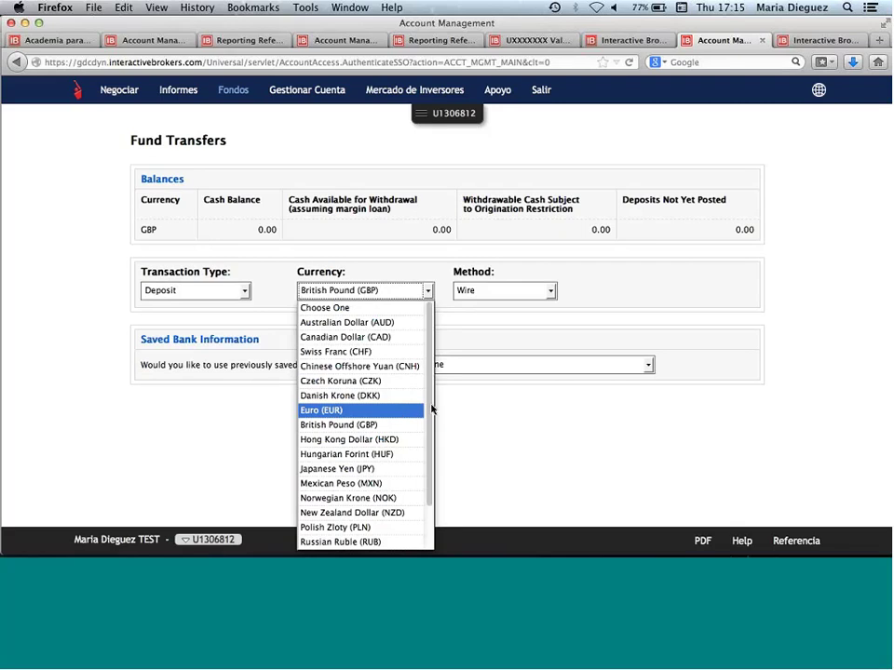
pyautogui.scroll(-3, 431, 407)
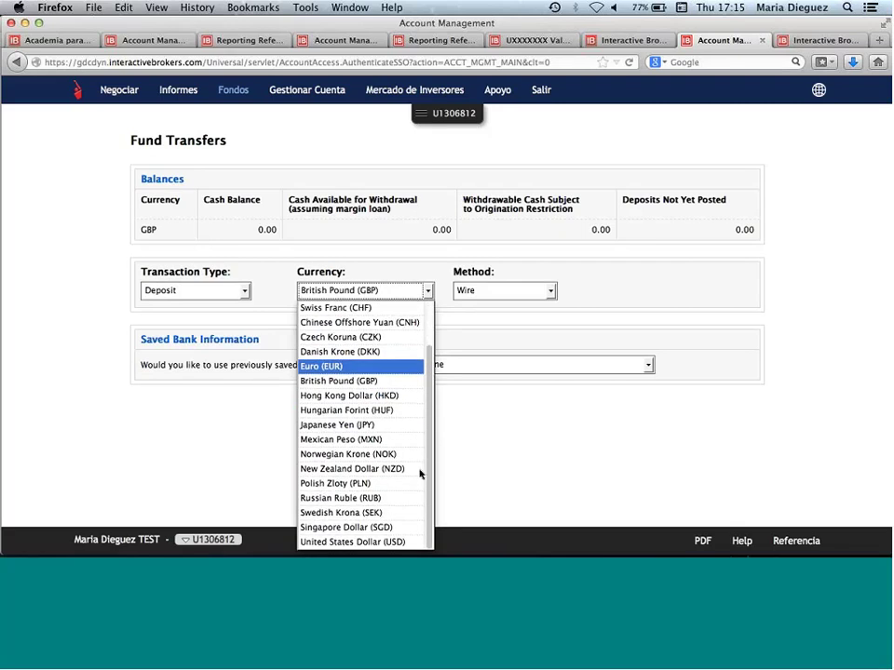
pyautogui.click(331, 369)
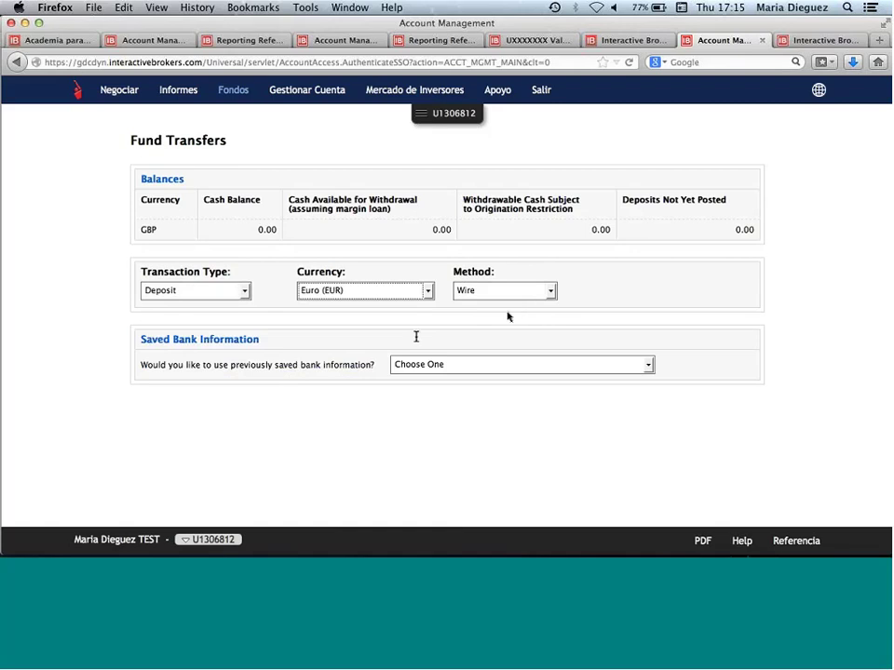
pyautogui.click(548, 294)
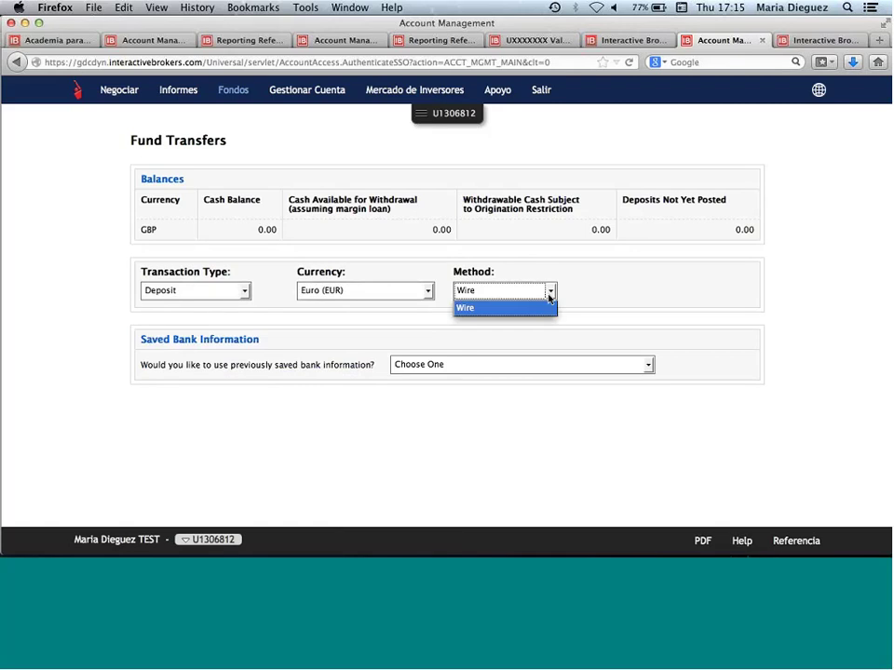
pyautogui.click(538, 294)
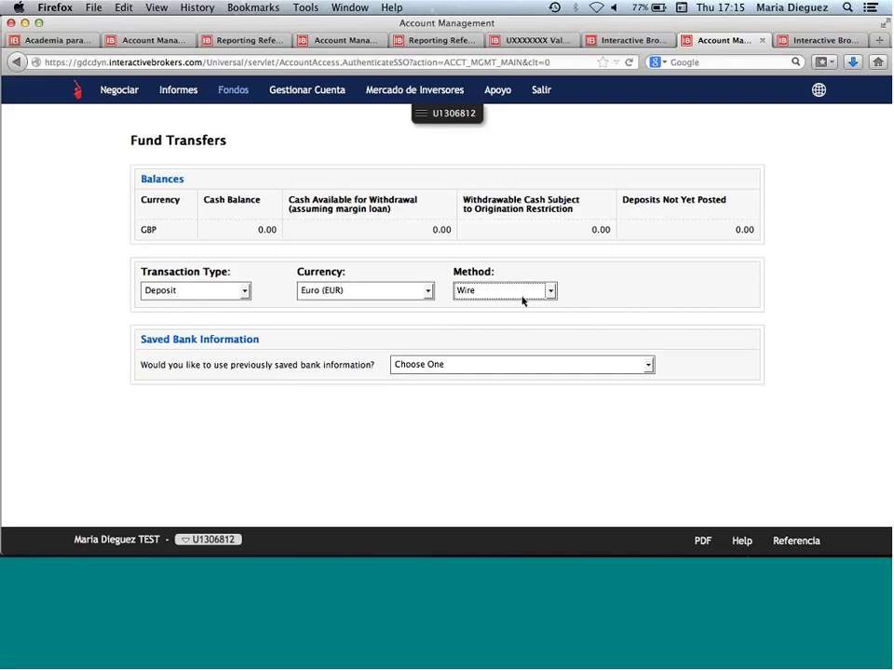
# Step: Choose to create a new transfer request and enter a deposit amount of 5,000
pyautogui.click(647, 365)
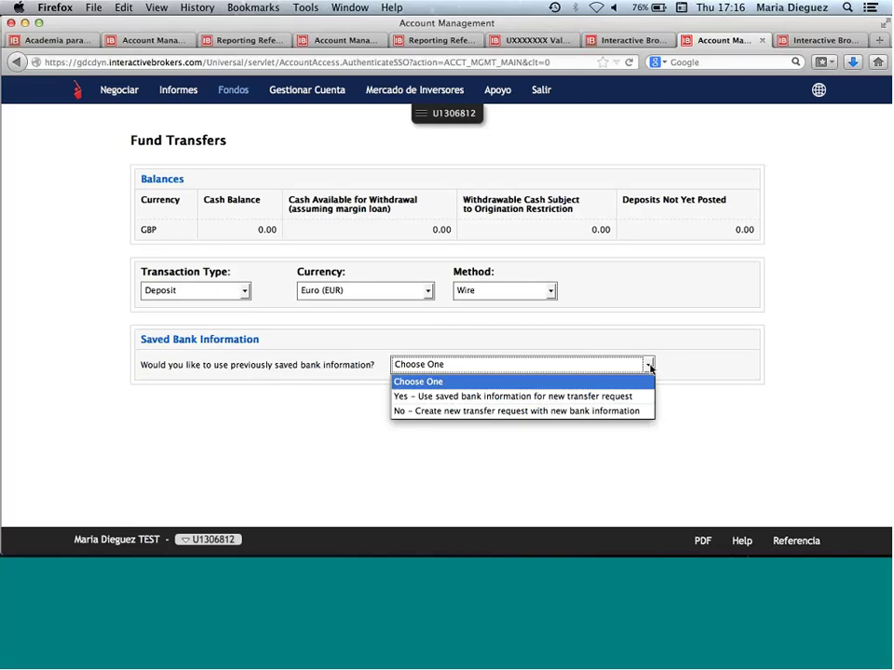
pyautogui.click(615, 411)
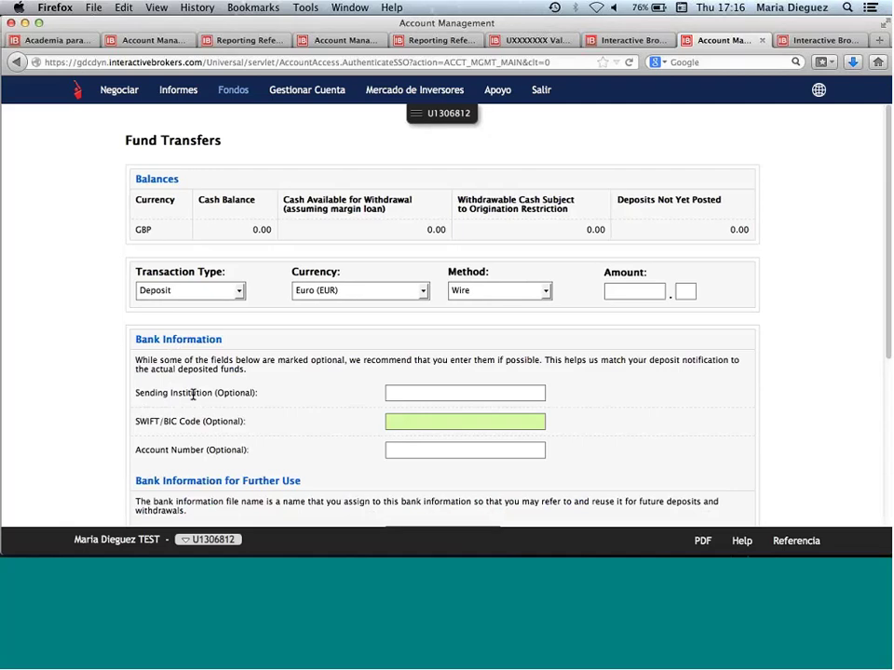
pyautogui.click(650, 292)
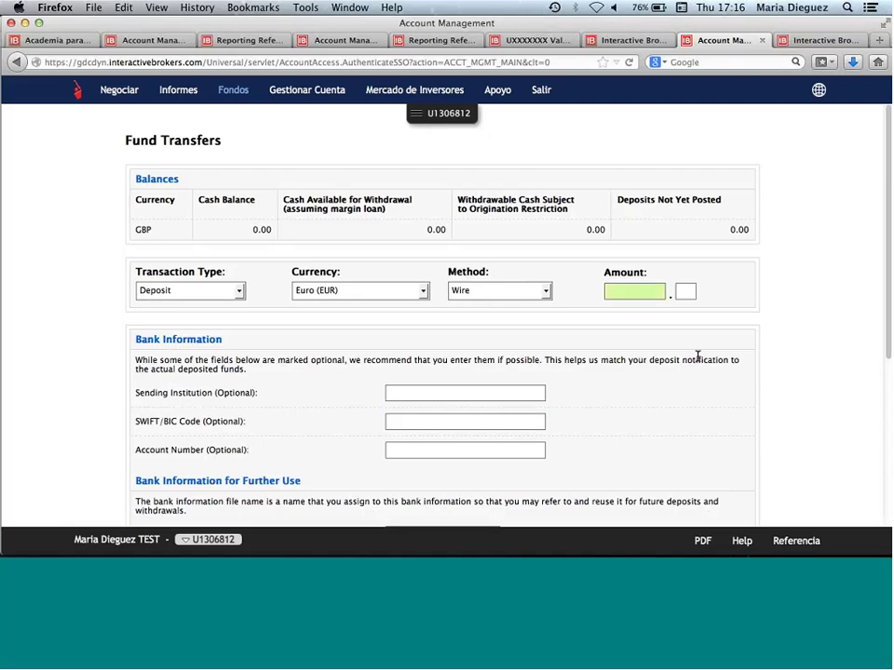
pyautogui.write('5,000')
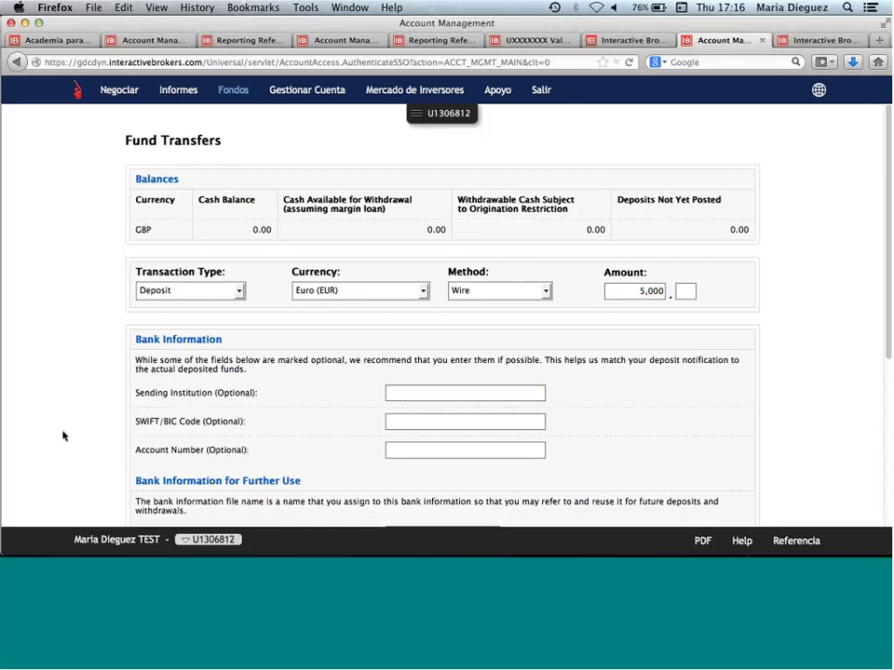
# Step: Name the saved bank information 'Segunda transferencia'
pyautogui.scroll(-3, 60, 430)
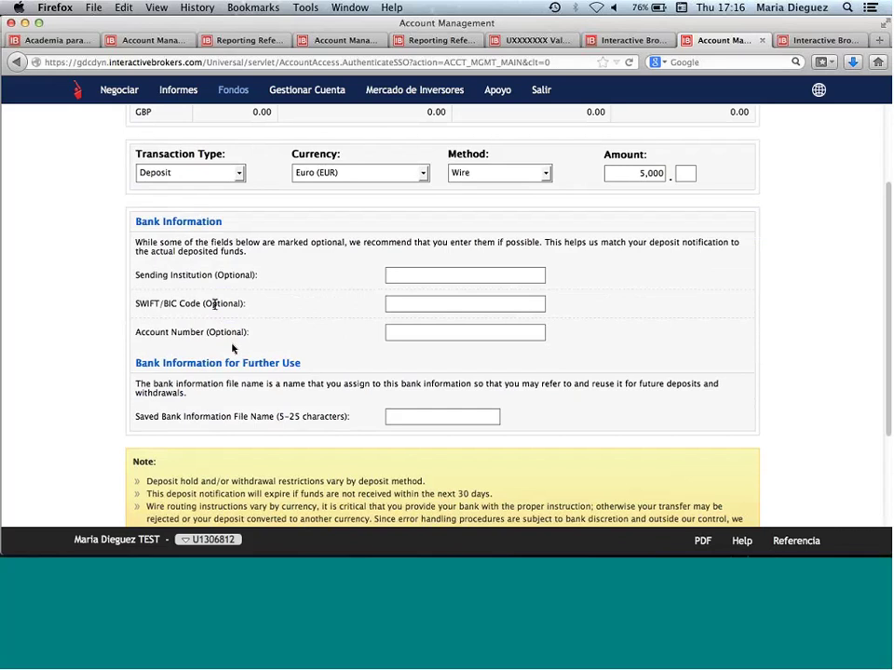
pyautogui.scroll(-1, 416, 407)
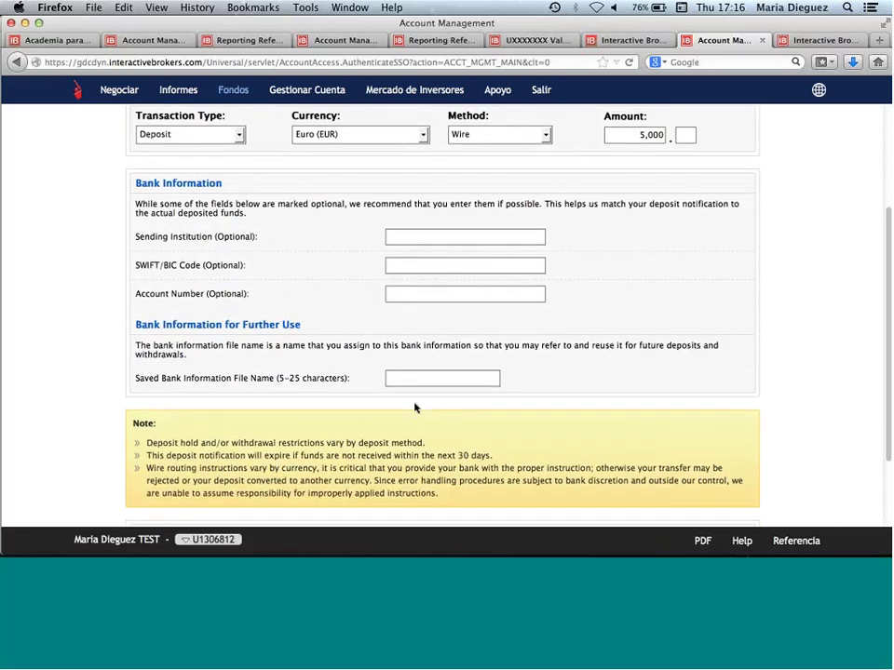
pyautogui.click(438, 371)
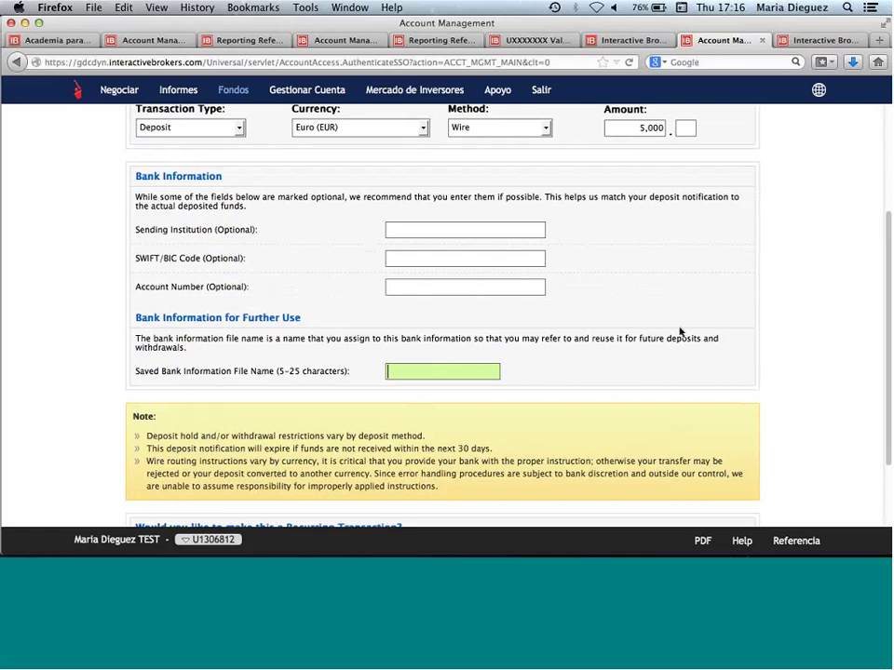
pyautogui.write('Segunda transferencia')
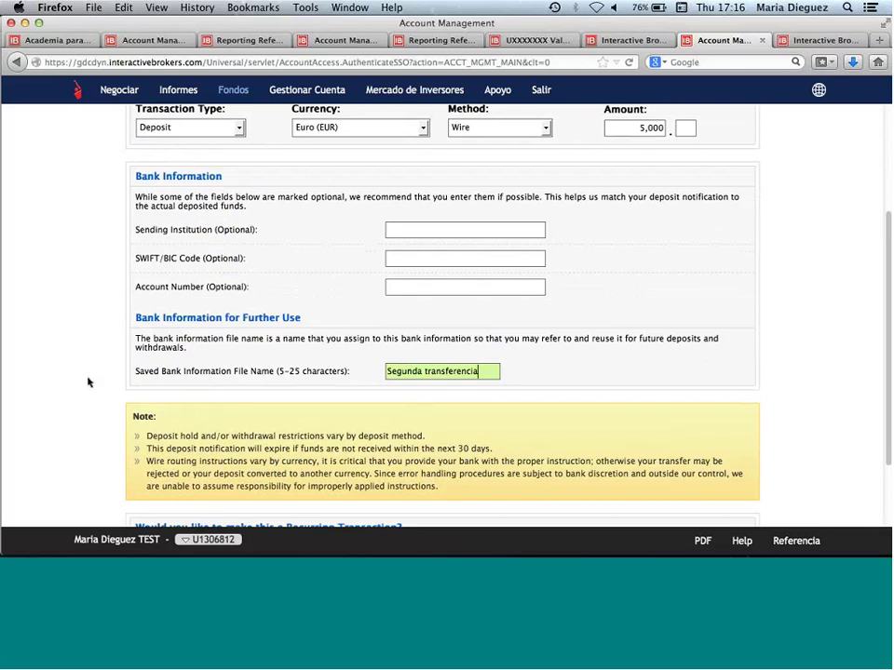
pyautogui.scroll(-3, 83, 379)
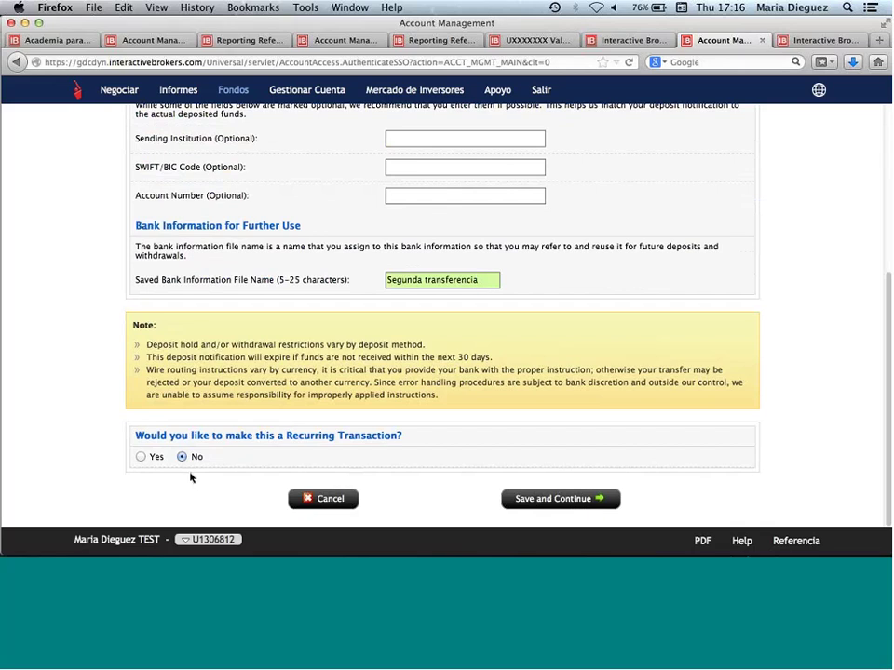
# Step: Resolve the duplicate-name error by renaming to 'Tercera transferencia' and resubmit the EUR 5,000.00 deposit
pyautogui.click(572, 500)
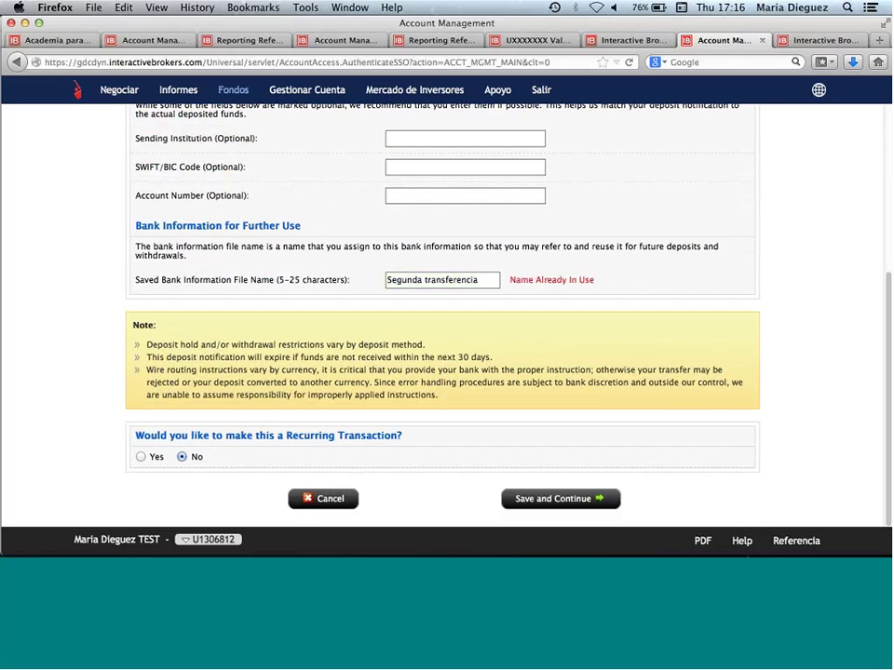
pyautogui.click(419, 279)
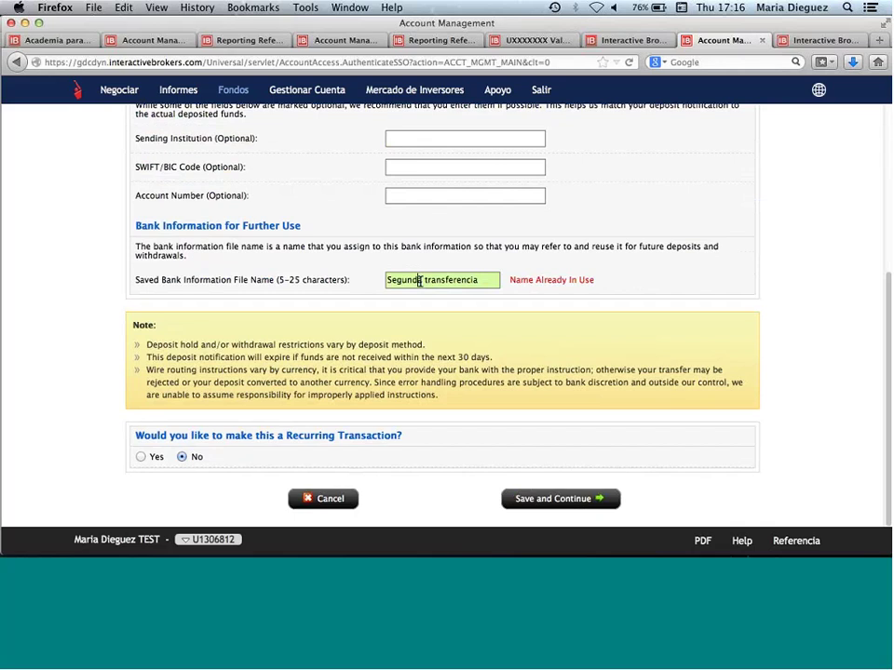
pyautogui.press('BackSpace')
pyautogui.press('BackSpace')
pyautogui.press('BackSpace')
pyautogui.press('BackSpace')
pyautogui.press('BackSpace')
pyautogui.press('BackSpace')
pyautogui.write('Ter')
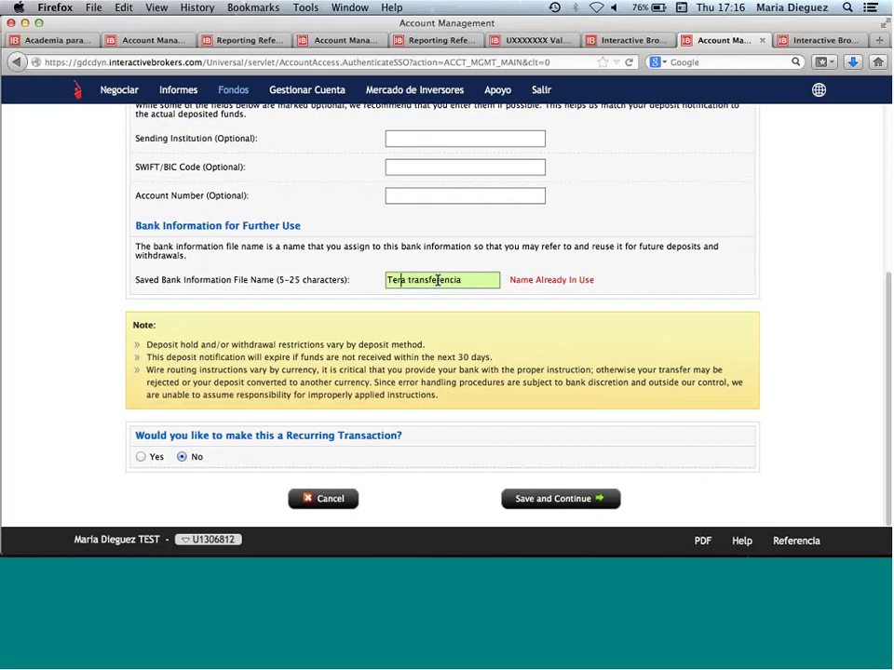
pyautogui.write('cera')
pyautogui.press('Delete')
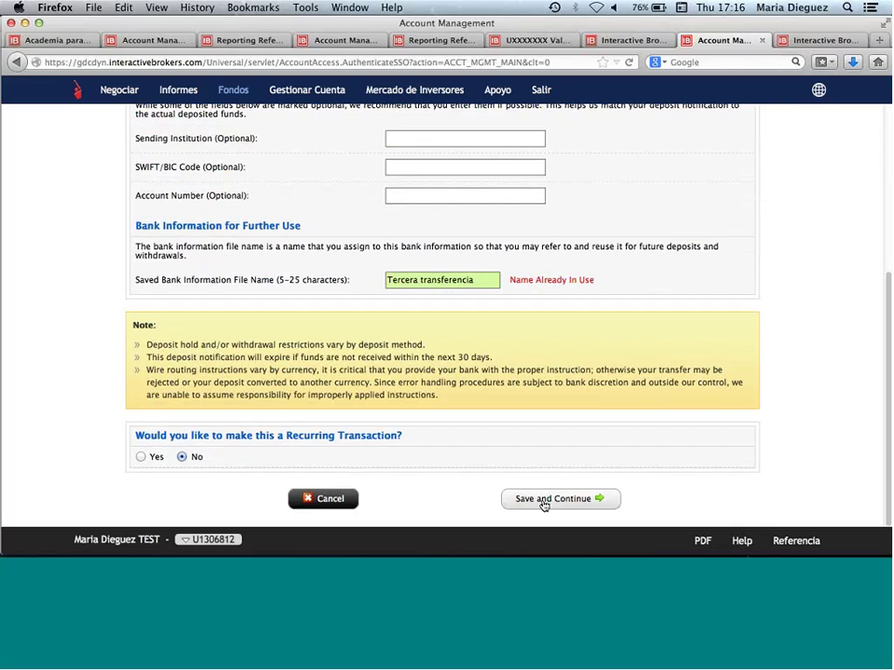
pyautogui.click(545, 502)
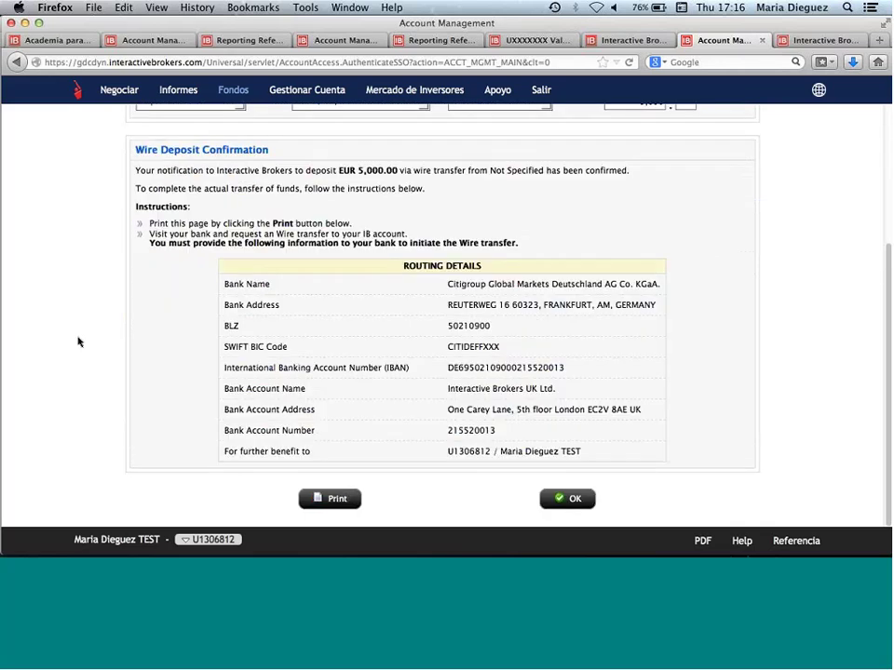
pyautogui.scroll(5, 78, 343)
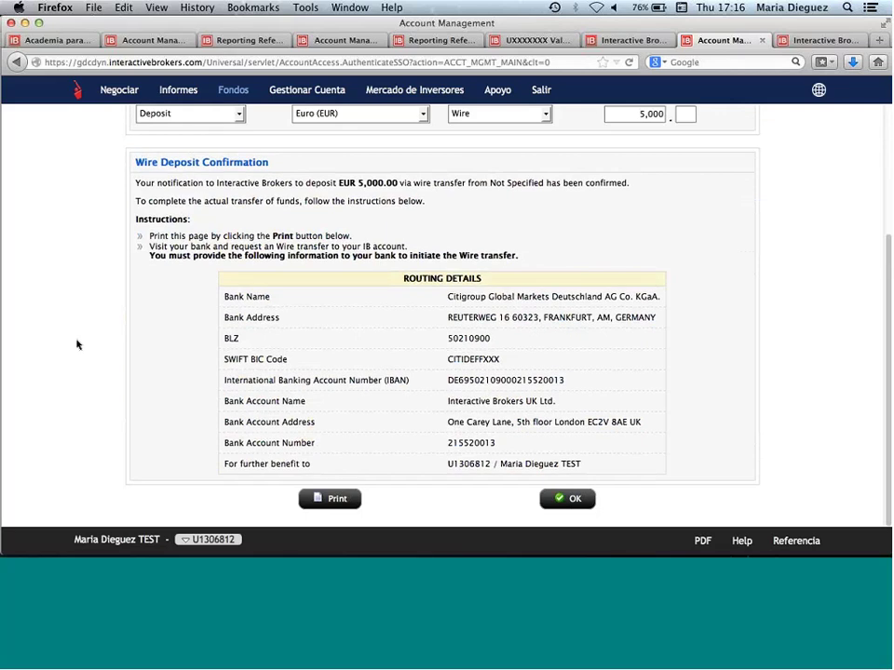
pyautogui.scroll(-4, 77, 346)
pyautogui.scroll(-1, 77, 346)
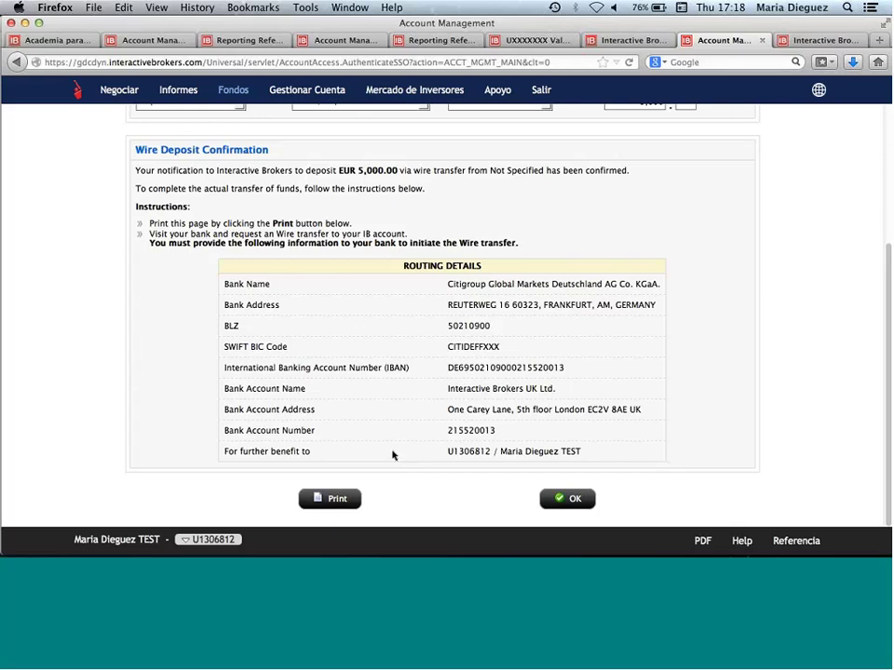
pyautogui.scroll(3, 392, 455)
pyautogui.scroll(6, 392, 454)
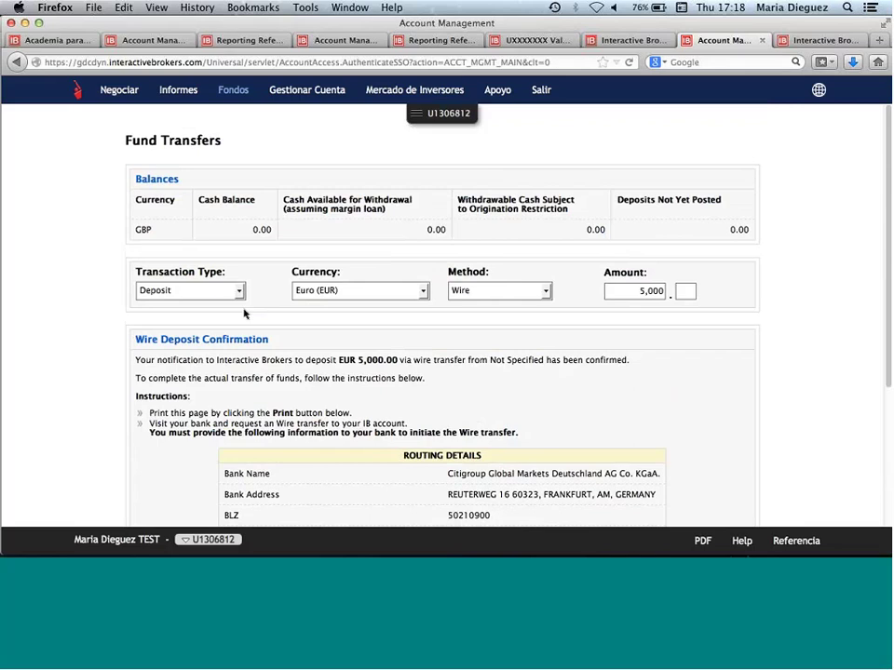
# Step: Change the Fund Transfers transaction type to Withdraw
pyautogui.moveTo(233, 94)
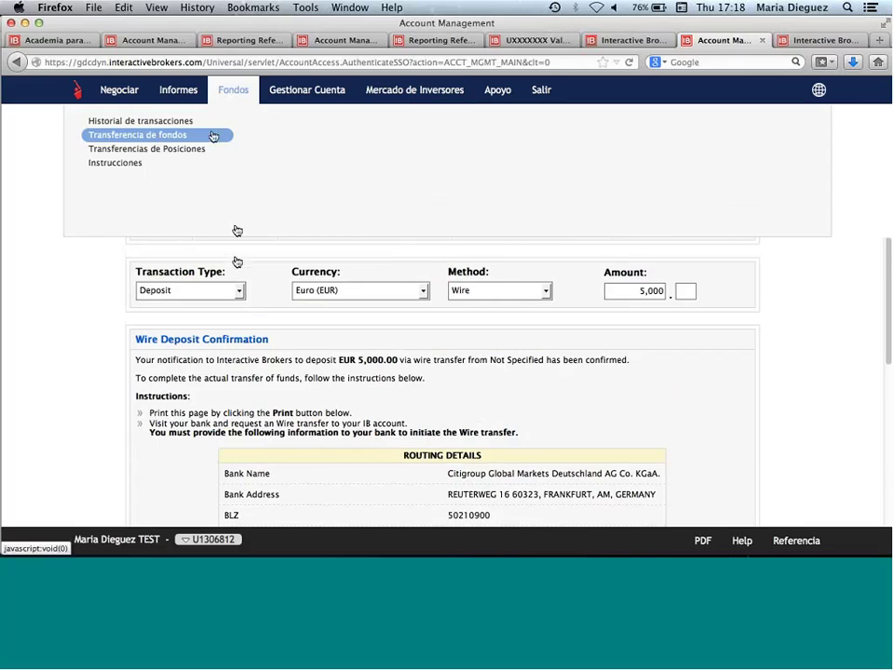
pyautogui.click(238, 290)
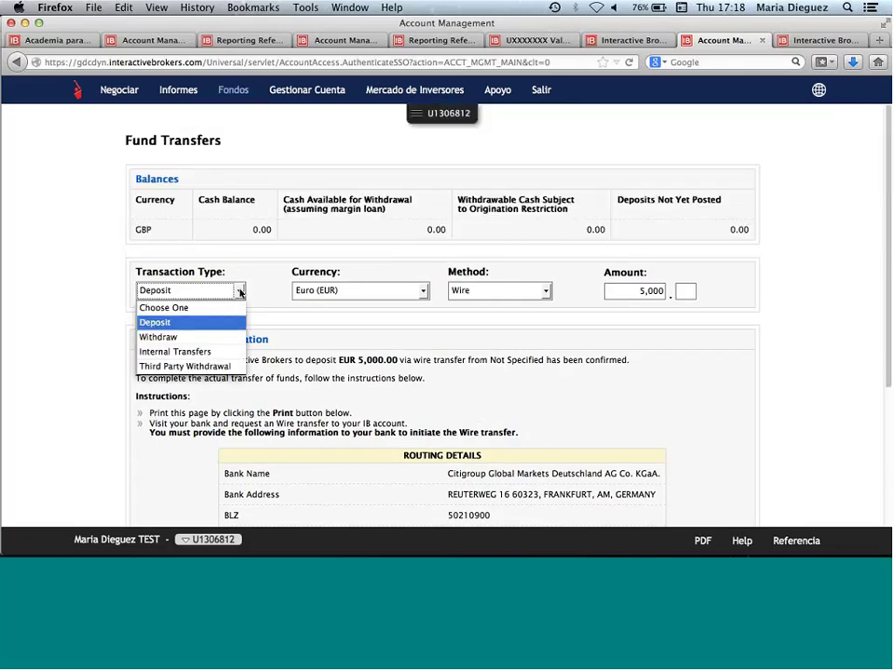
pyautogui.click(217, 339)
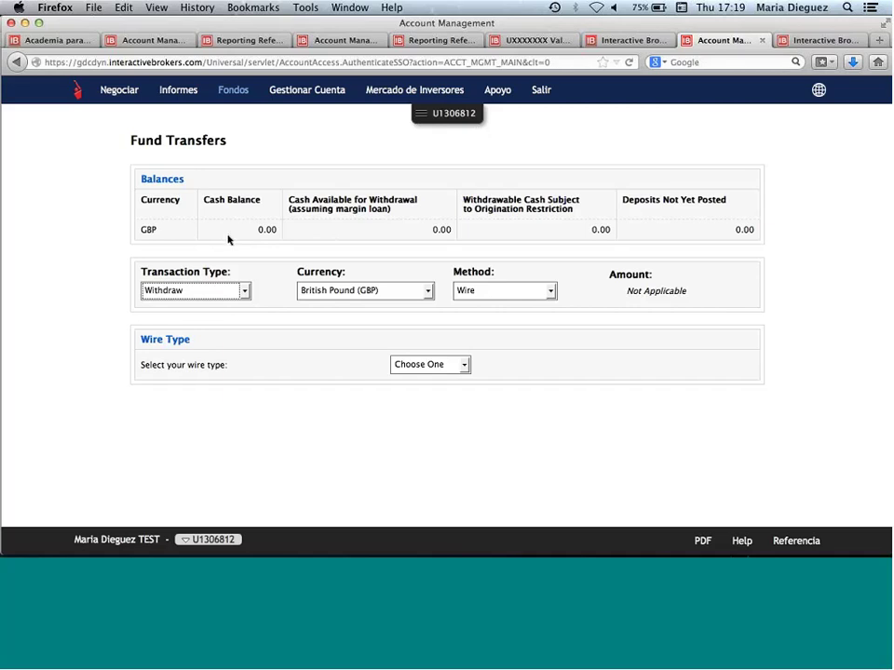
# Step: Set the withdrawal currency to Euro (EUR) and the method to Wire
pyautogui.click(428, 292)
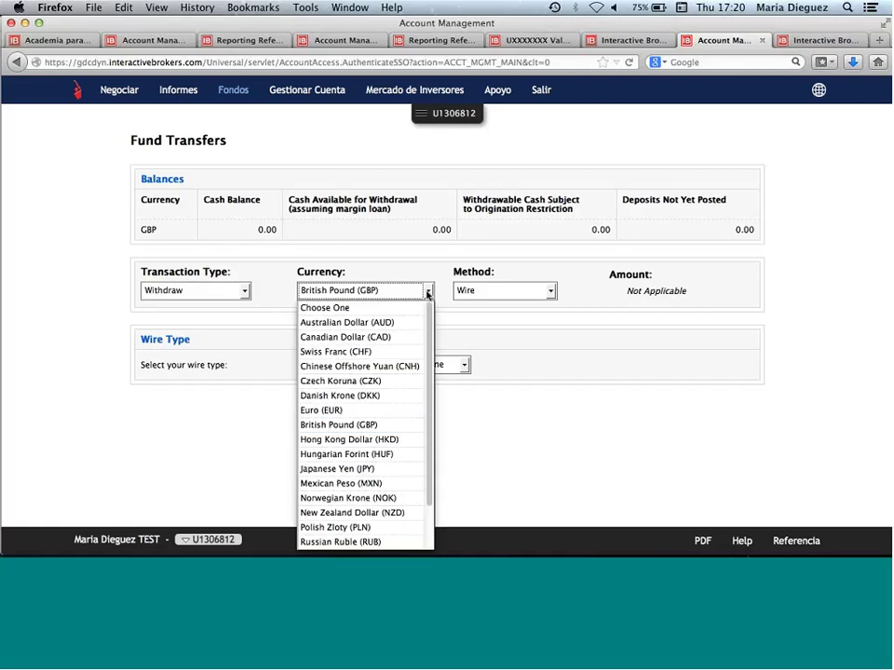
pyautogui.click(368, 409)
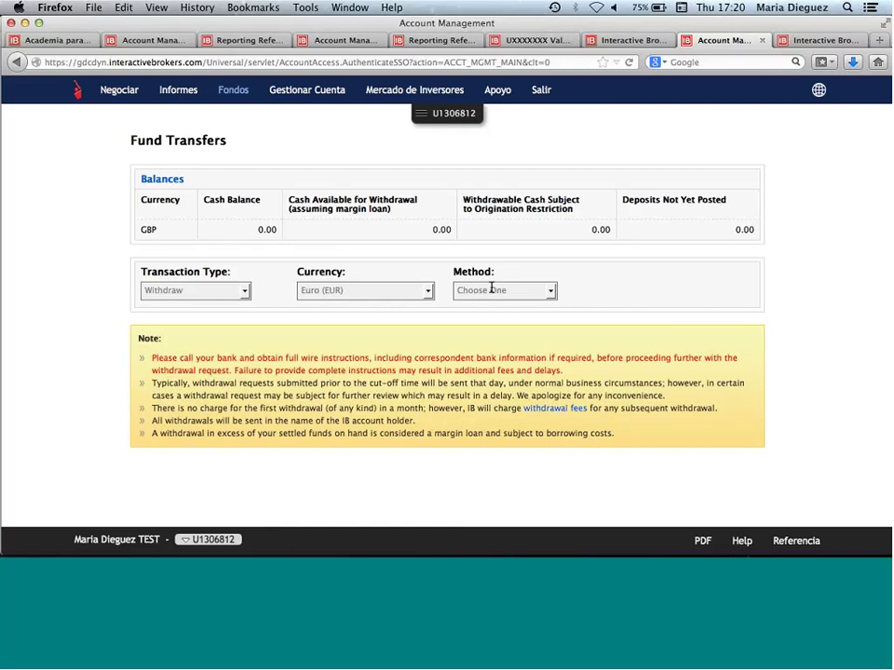
pyautogui.click(549, 291)
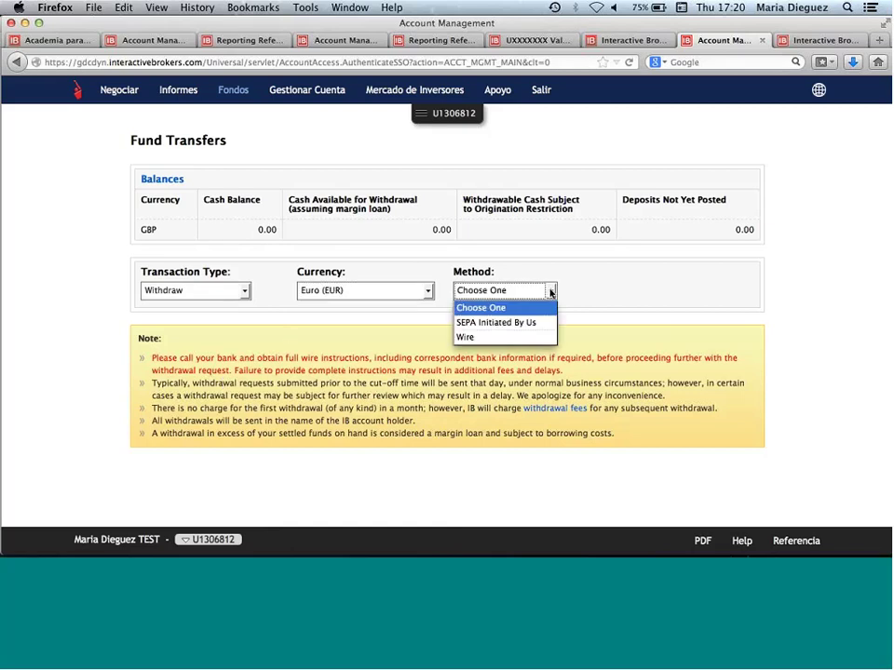
pyautogui.click(519, 338)
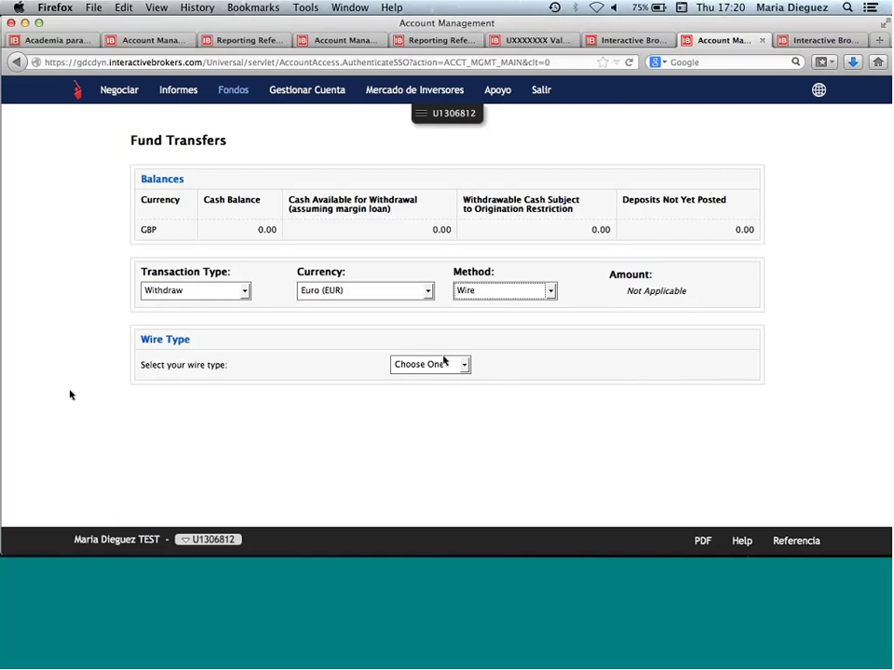
# Step: Select Bank as the wire type
pyautogui.click(463, 367)
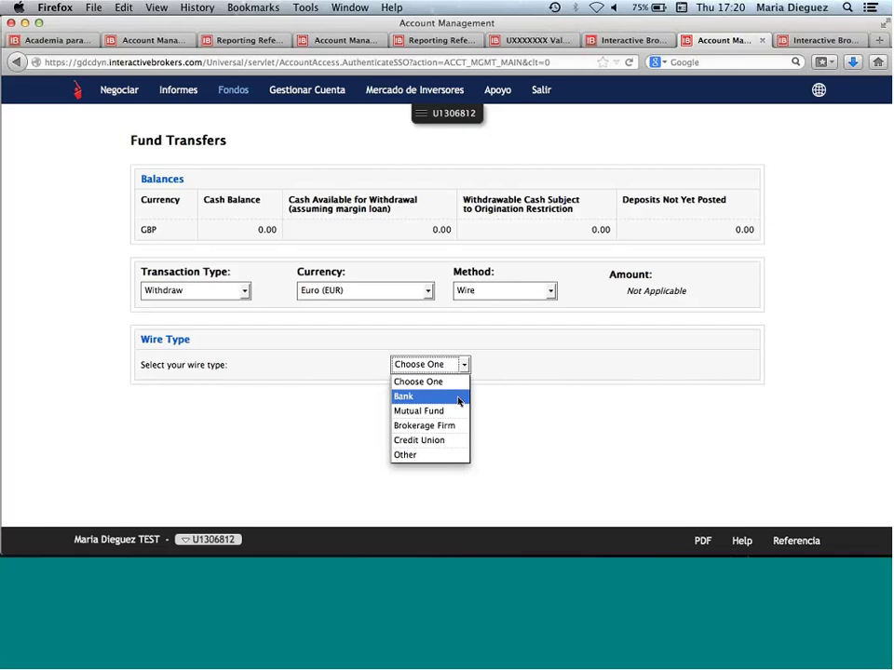
pyautogui.click(458, 400)
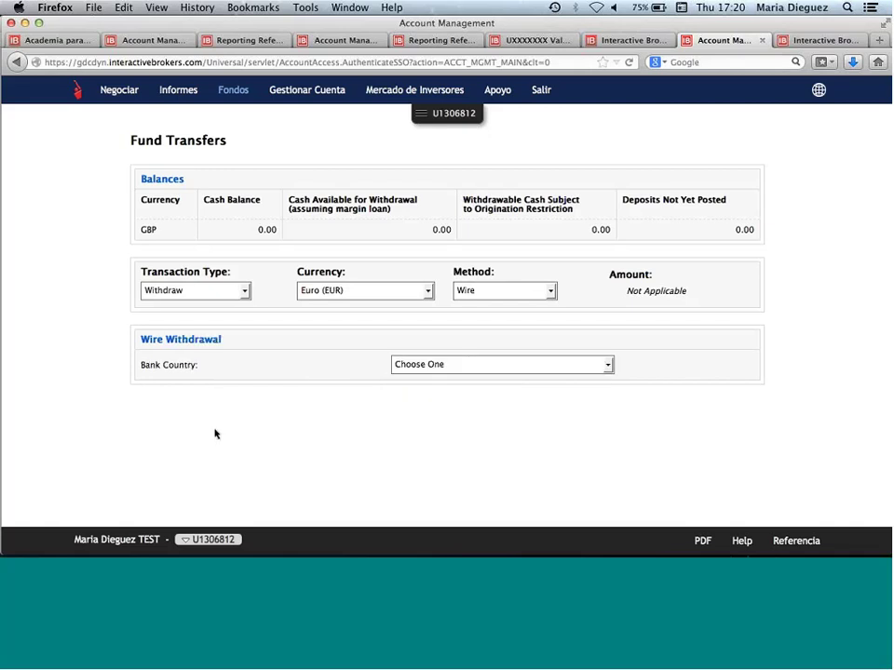
# Step: Set the bank country to Spain, correcting an accidental South Africa selection
pyautogui.click(611, 366)
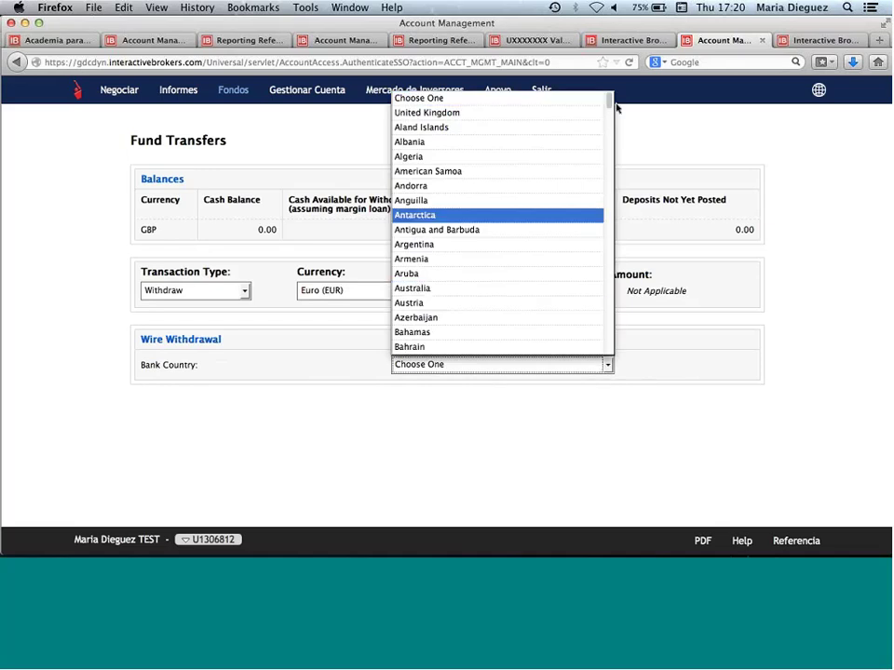
pyautogui.moveTo(610, 108); pyautogui.dragTo(608, 329)
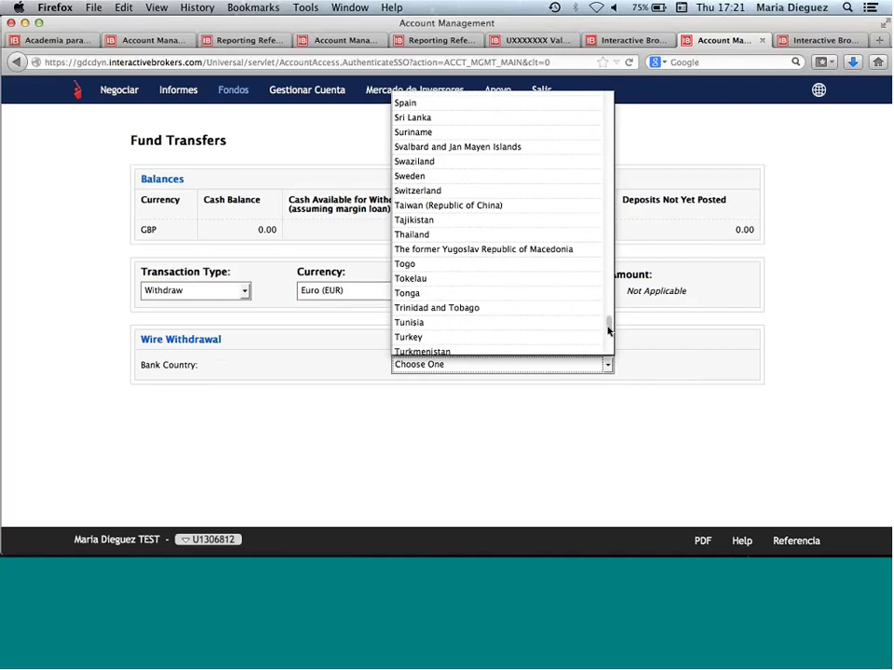
pyautogui.click(428, 97)
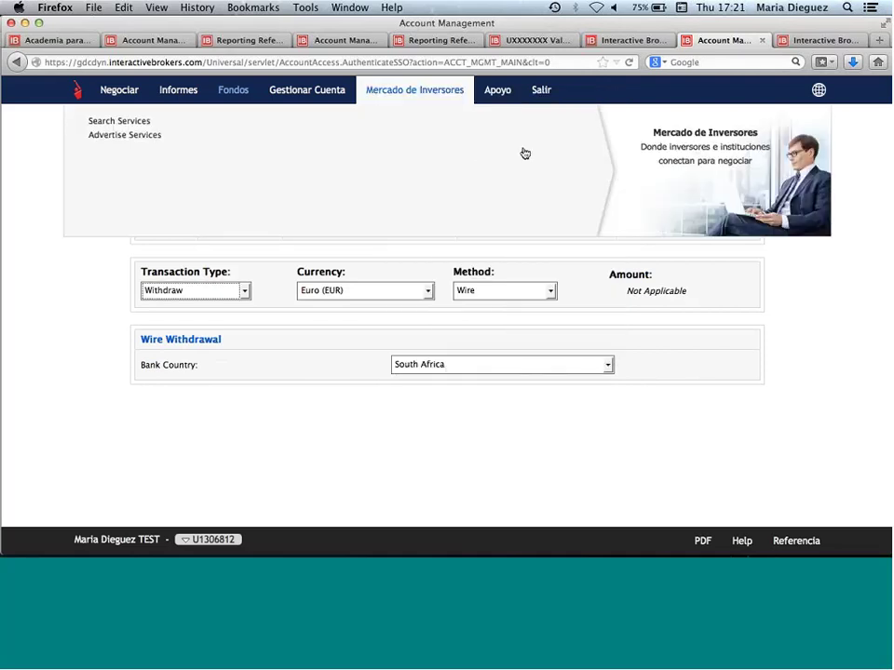
pyautogui.click(605, 365)
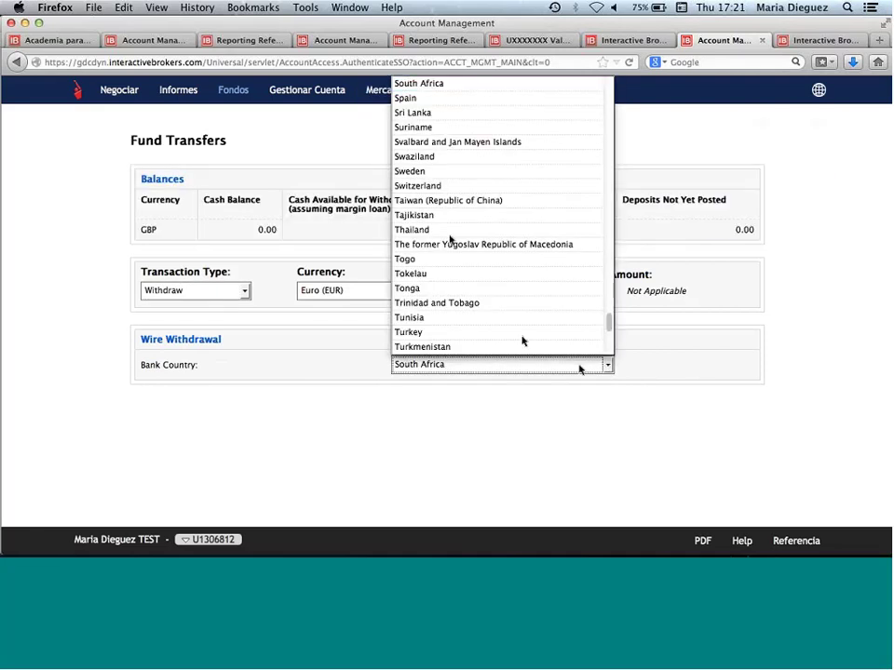
pyautogui.click(417, 97)
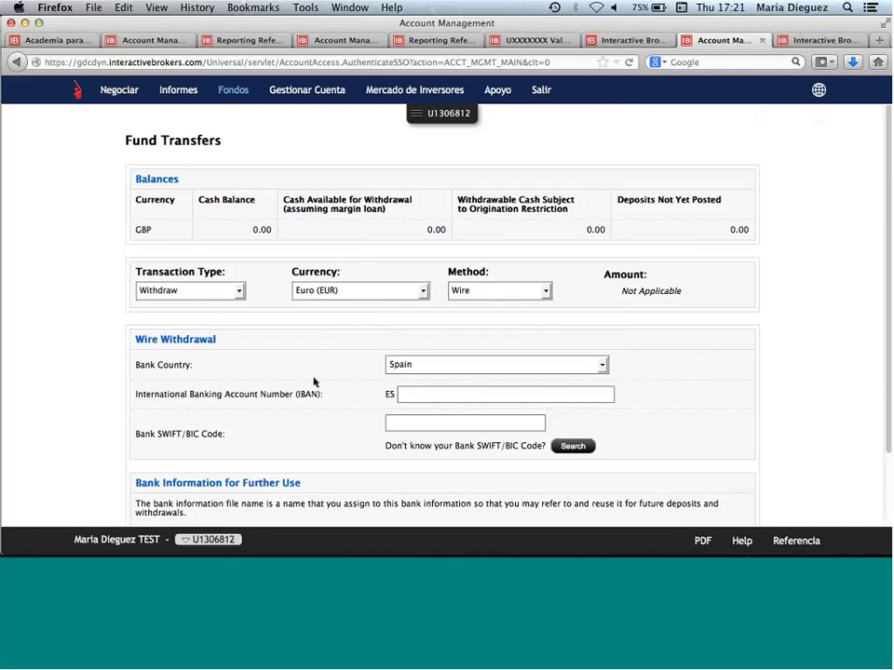
# Step: Name the saved bank information 'BBVA'
pyautogui.scroll(-3, 200, 354)
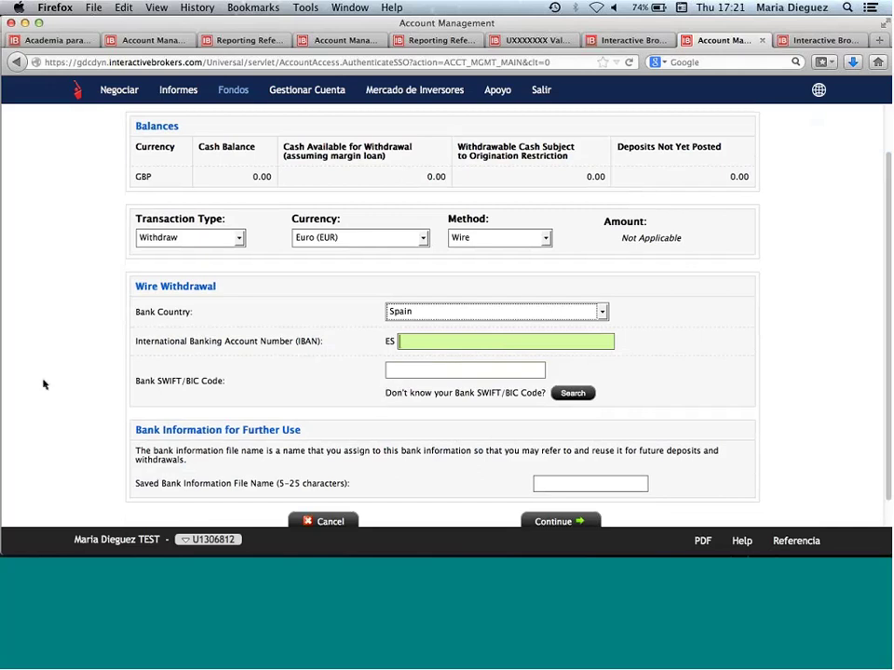
pyautogui.scroll(-2, 44, 383)
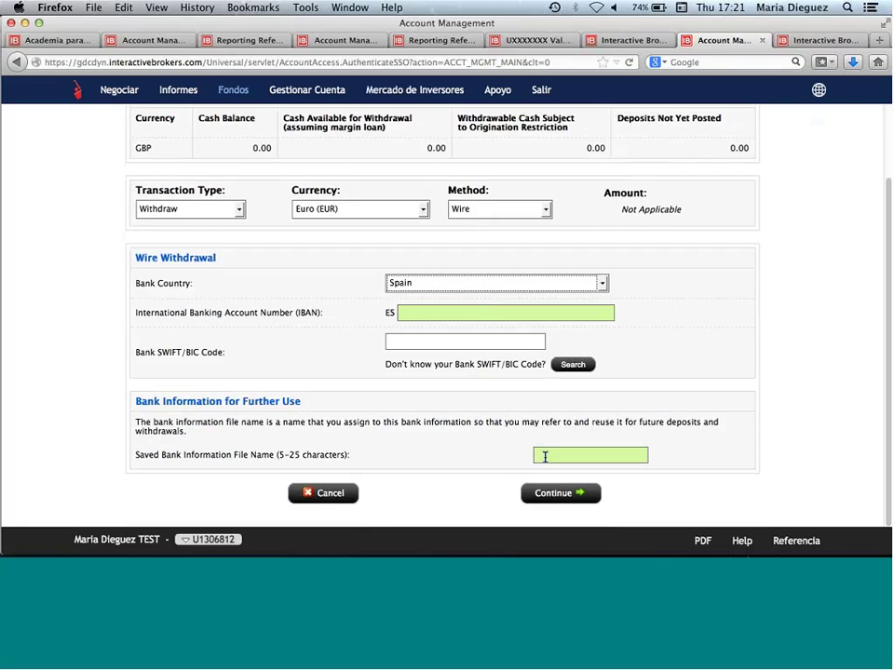
pyautogui.click(545, 456)
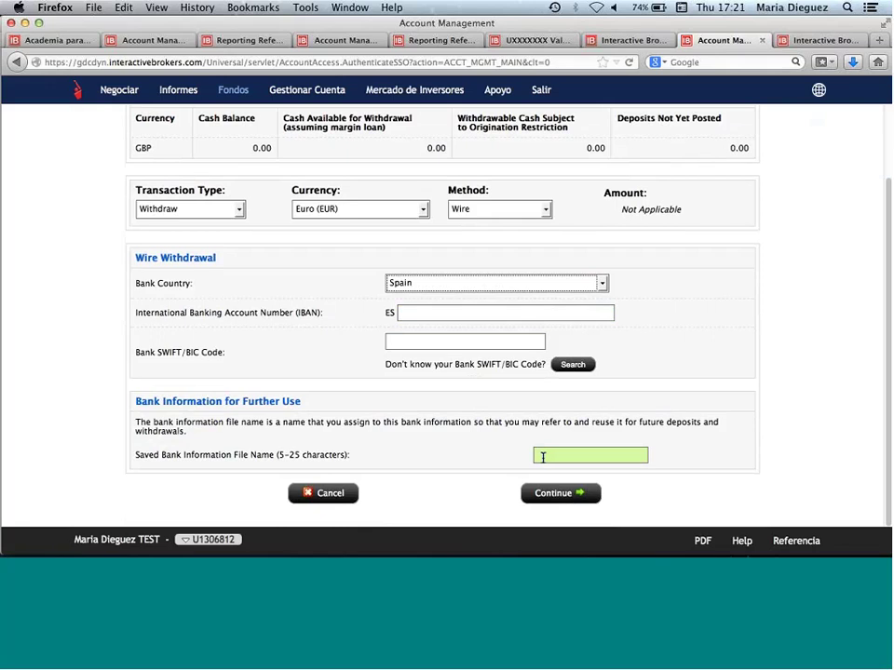
pyautogui.write('BBVA')
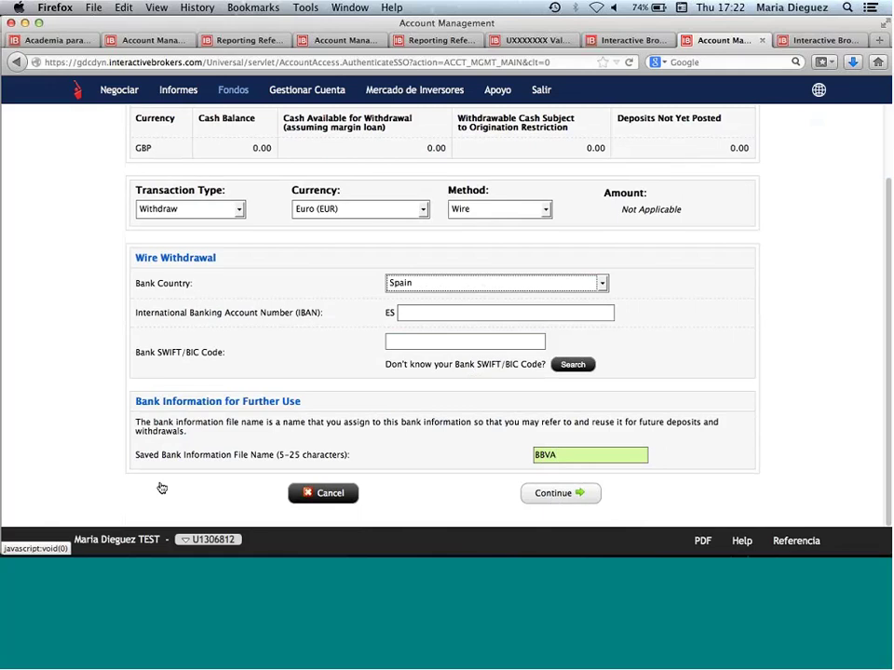
pyautogui.scroll(3, 24, 391)
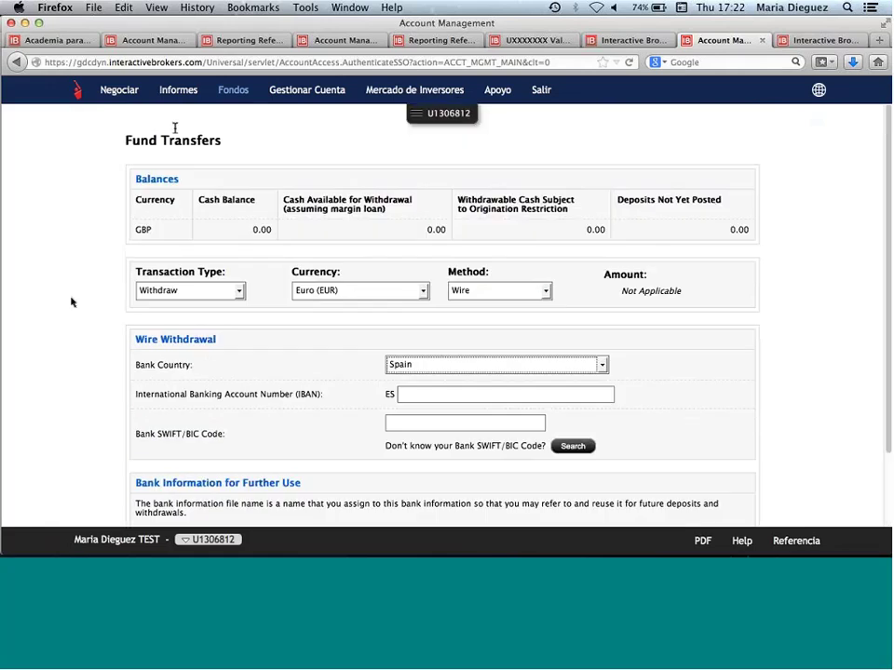
# Step: Check both pending wire deposits in the transaction history, then go to Position Transfers
pyautogui.moveTo(225, 96)
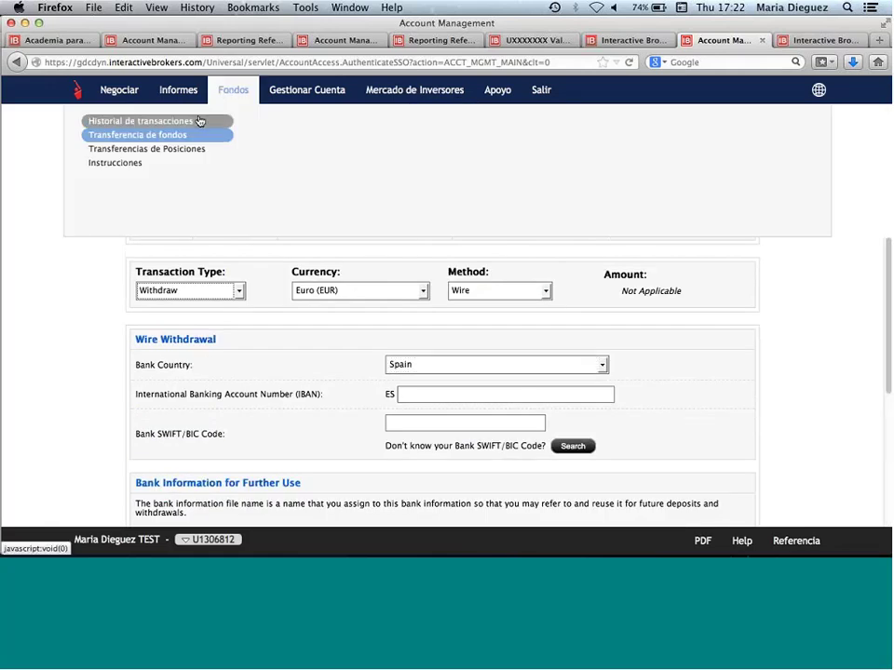
pyautogui.click(198, 121)
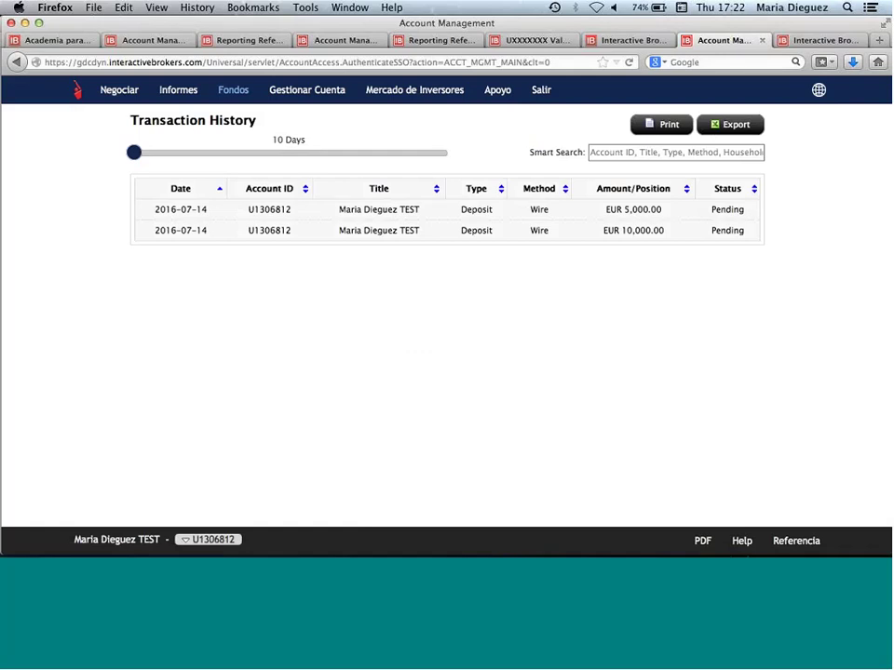
pyautogui.click(240, 95)
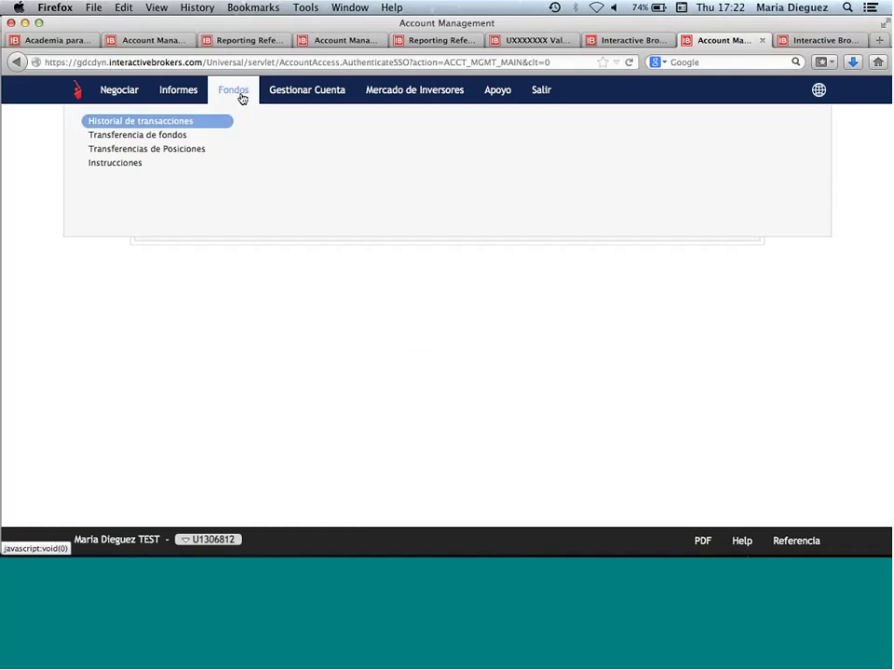
pyautogui.click(190, 151)
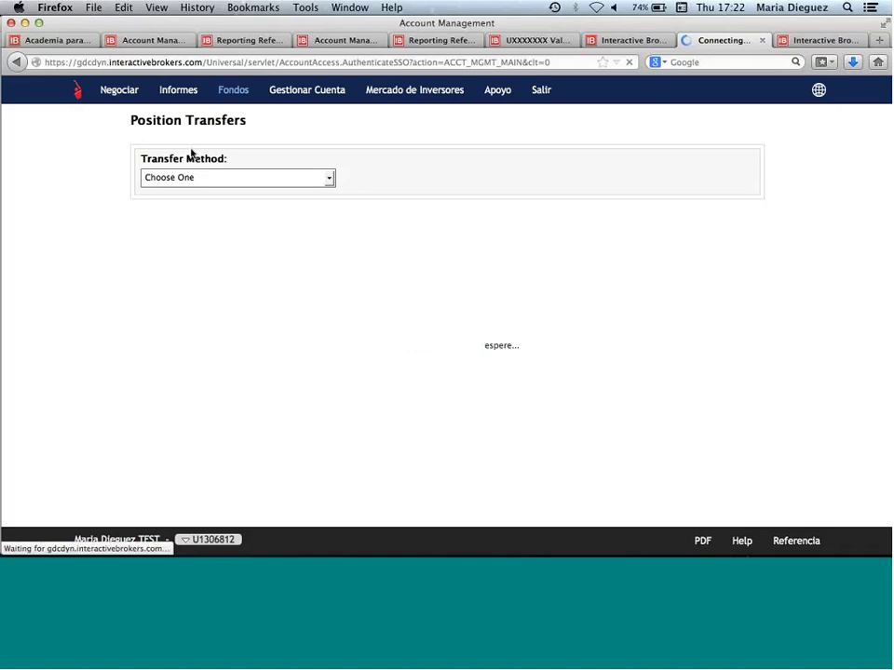
# Step: Choose International Assets with Deposit, and pick Add New Instruction from the Instruction list
pyautogui.click(331, 178)
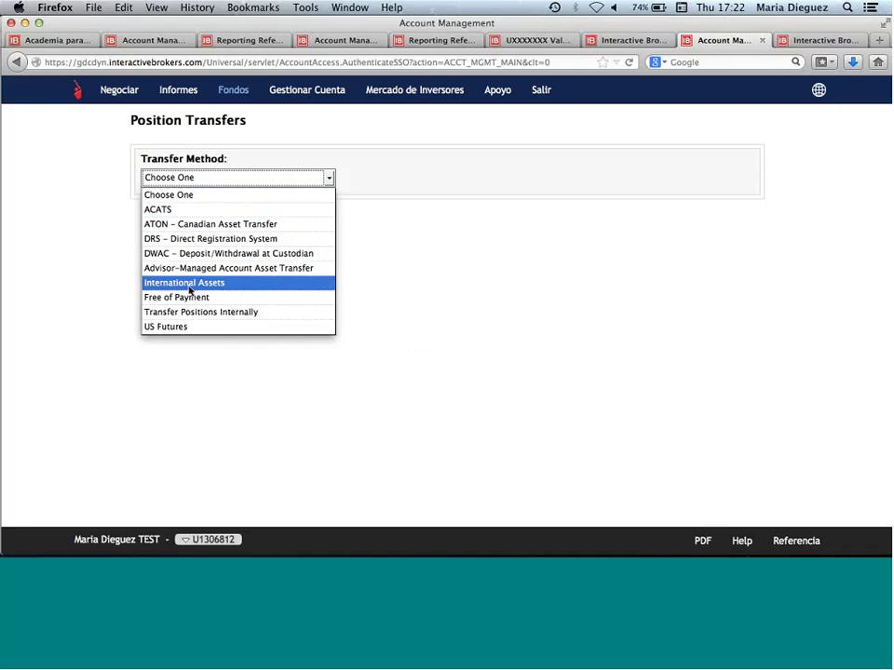
pyautogui.click(190, 284)
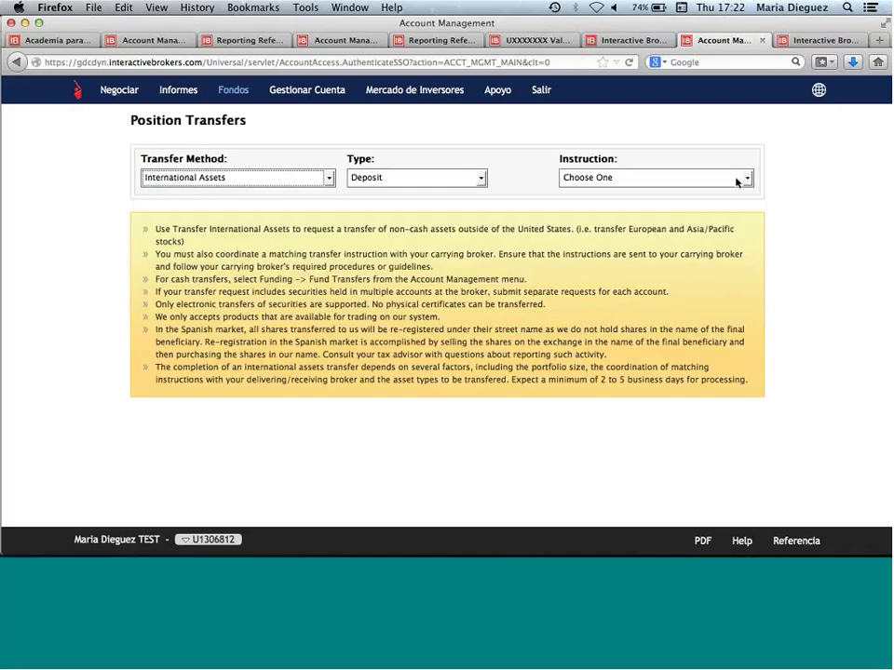
pyautogui.click(484, 183)
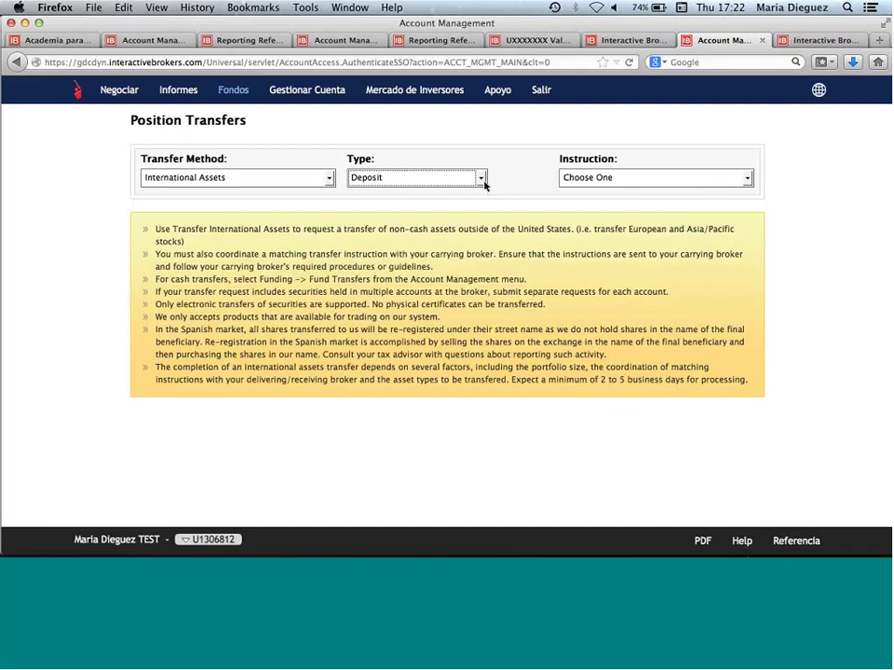
pyautogui.click(748, 178)
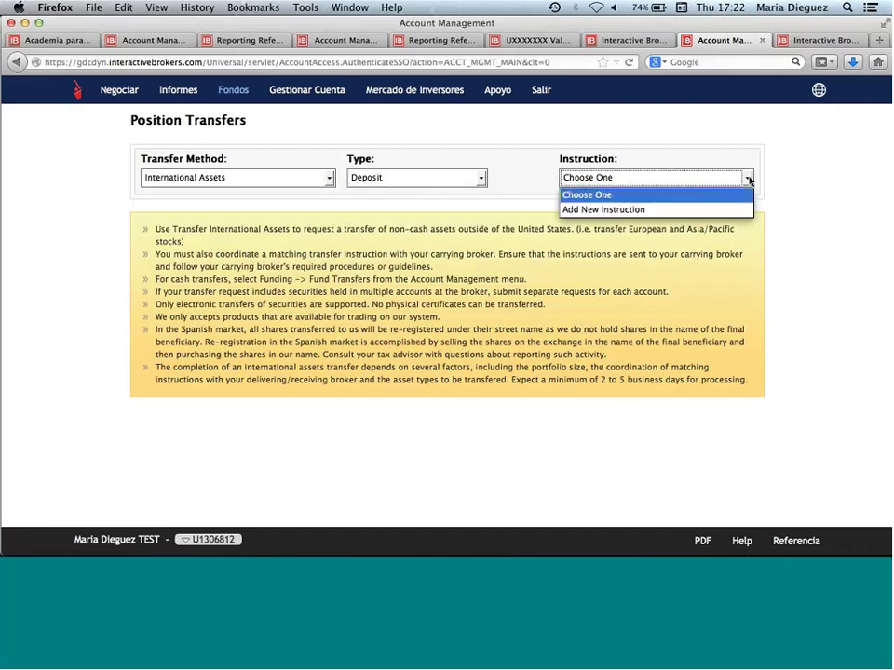
pyautogui.click(687, 210)
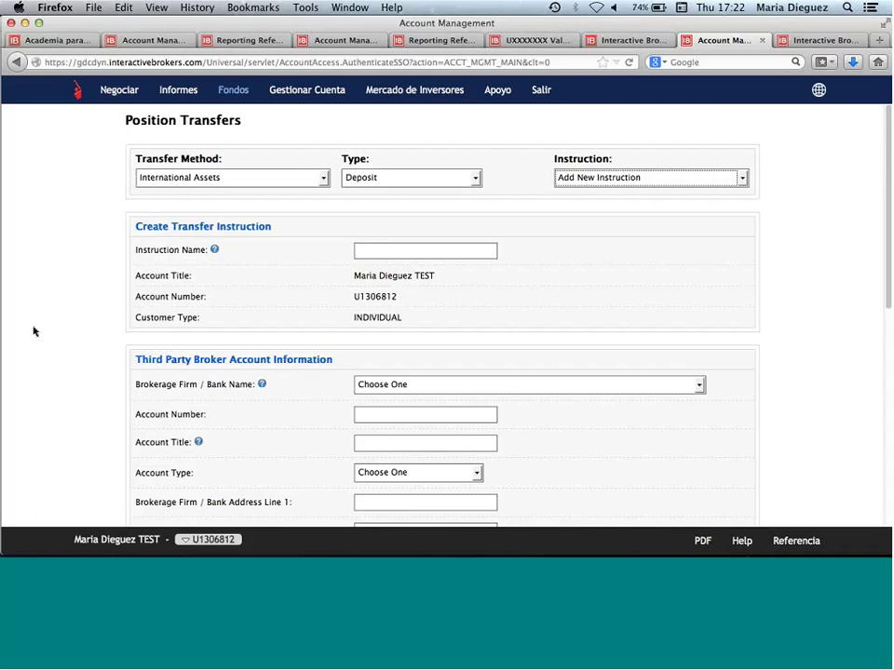
# Step: Enter 'Acciones' as the transfer instruction's name
pyautogui.click(359, 251)
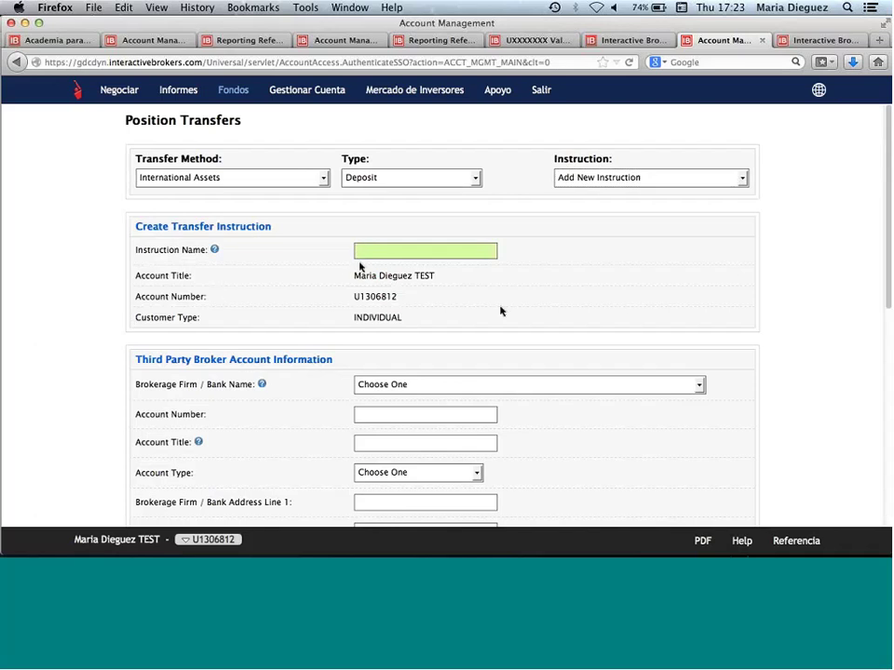
pyautogui.write('Acciones')
pyautogui.scroll(-2, 702, 351)
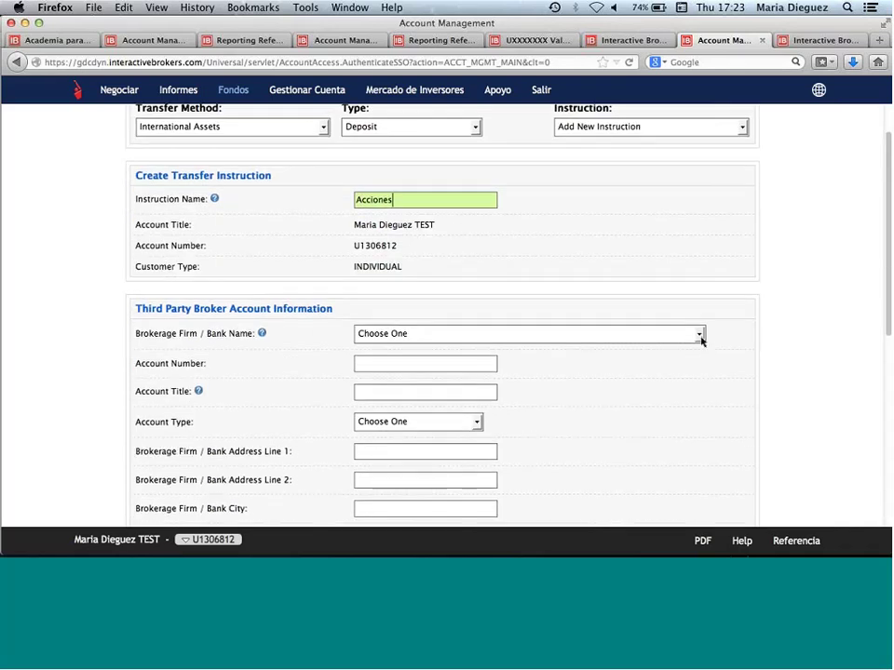
# Step: Browse the Brokerage Firm / Bank Name list without selecting any firm
pyautogui.click(699, 335)
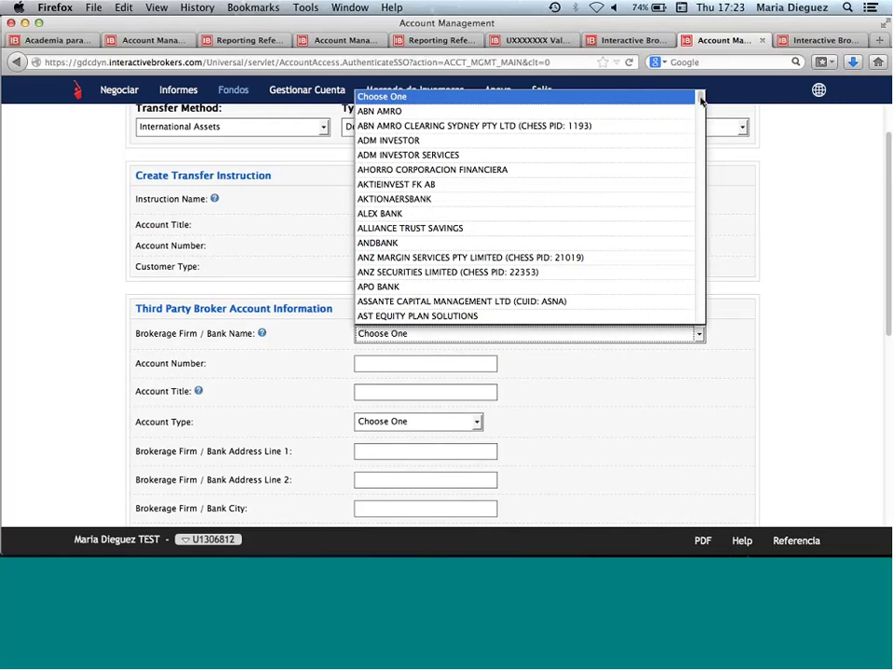
pyautogui.moveTo(700, 100); pyautogui.dragTo(699, 128)
pyautogui.scroll(-3, 699, 121)
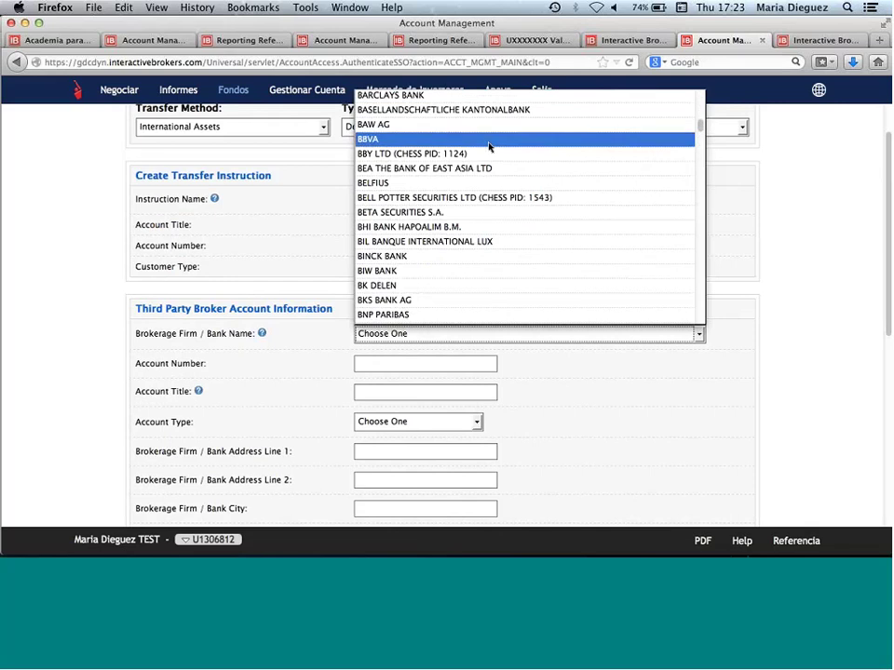
pyautogui.scroll(-1, 597, 212)
pyautogui.scroll(-10, 597, 213)
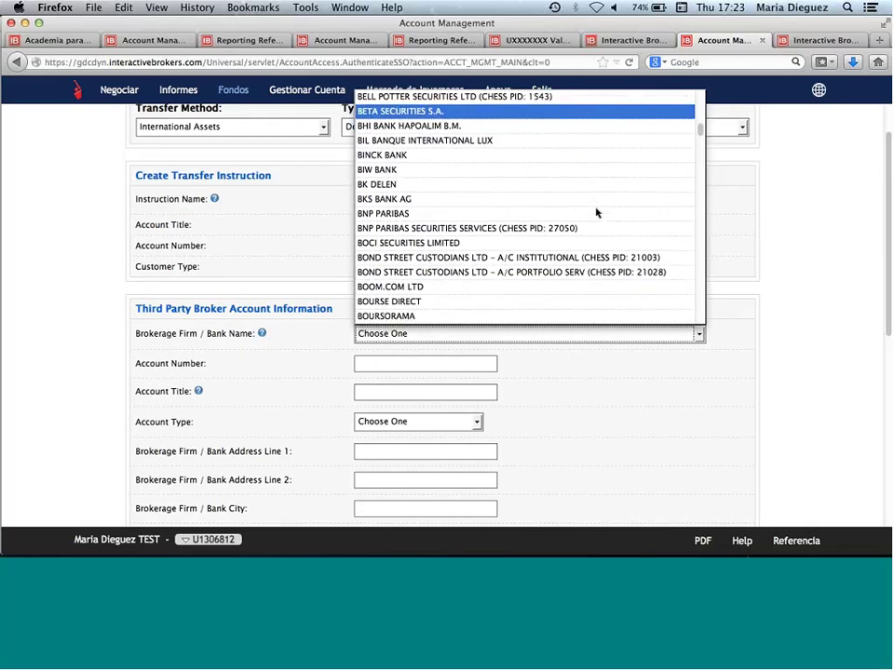
pyautogui.scroll(1, 497, 124)
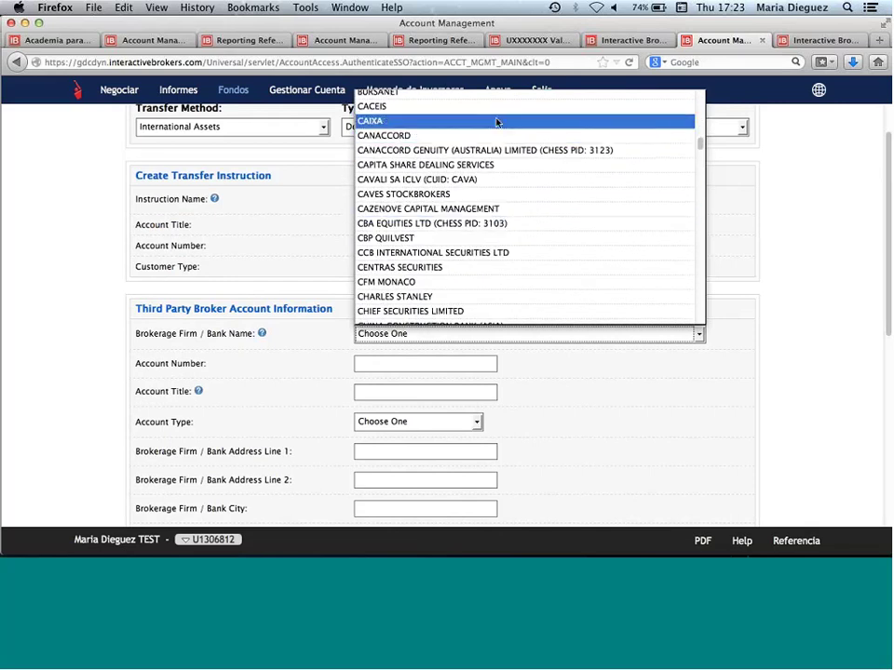
pyautogui.scroll(-4, 511, 219)
pyautogui.scroll(-1, 511, 220)
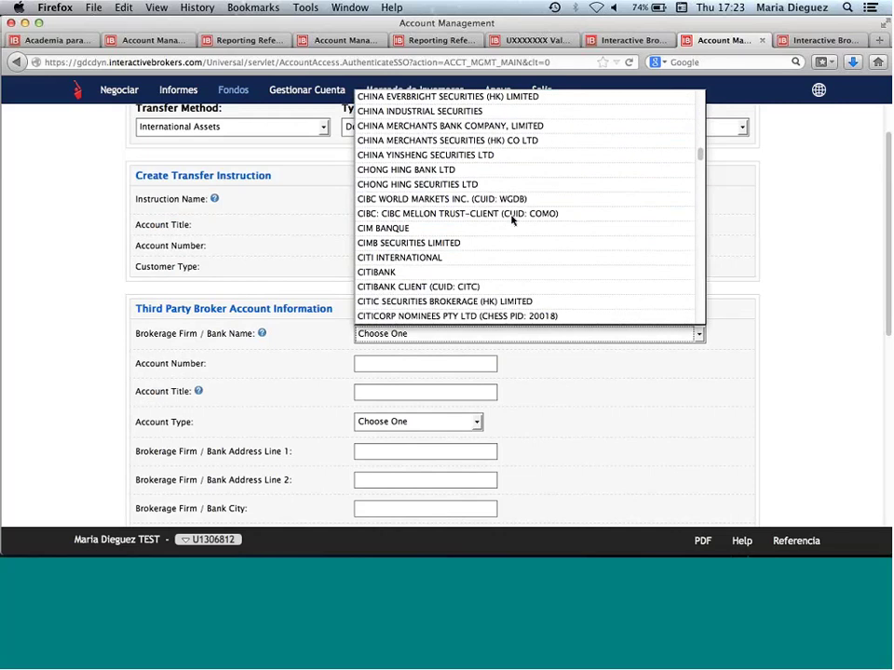
pyautogui.scroll(-7, 503, 264)
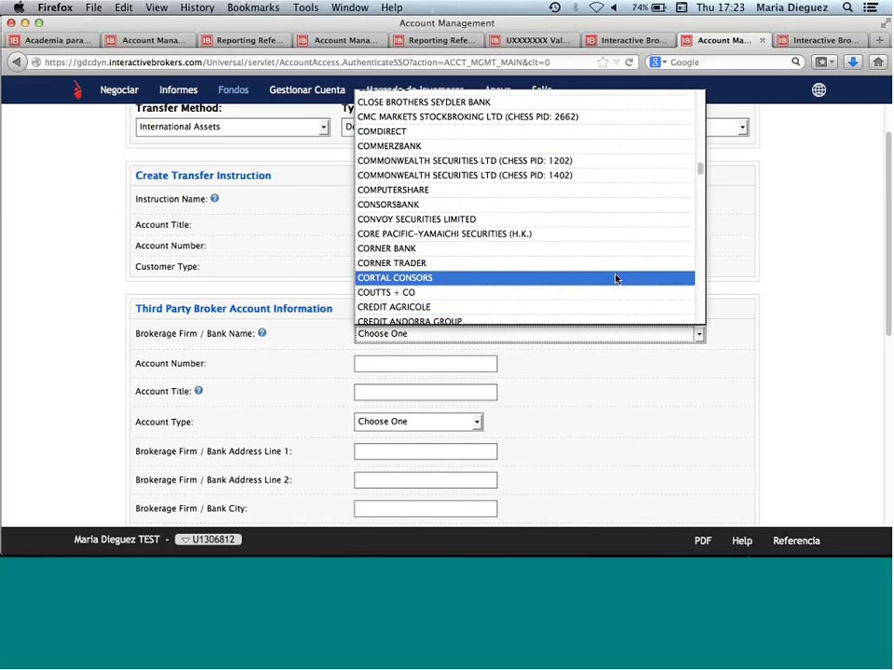
pyautogui.click(808, 326)
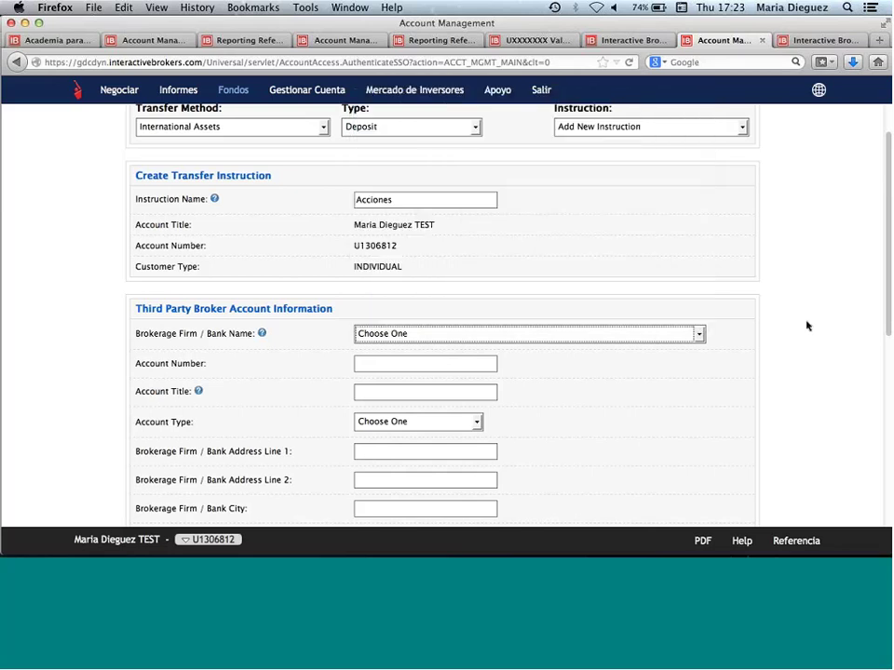
pyautogui.scroll(-2, 577, 399)
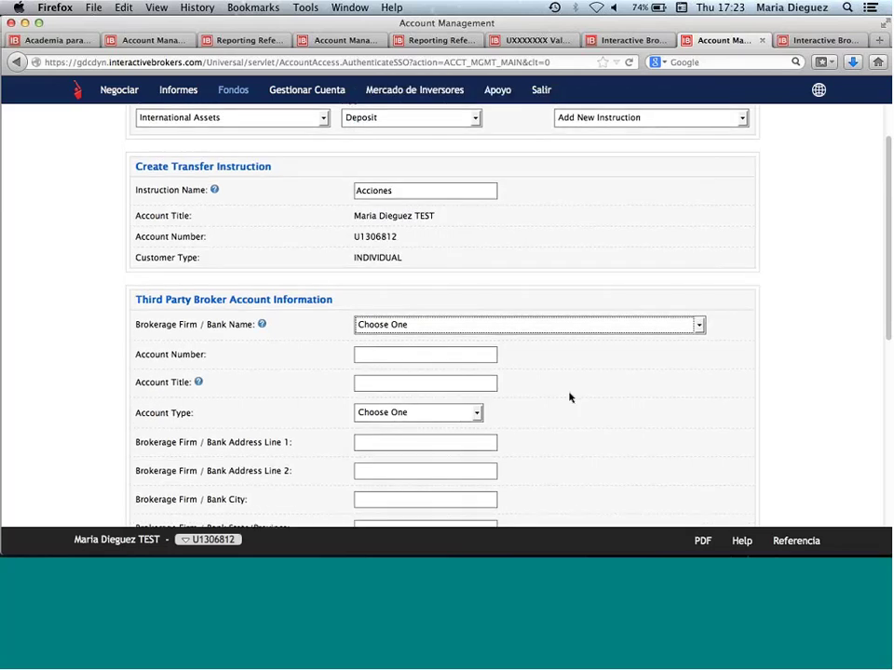
pyautogui.click(401, 341)
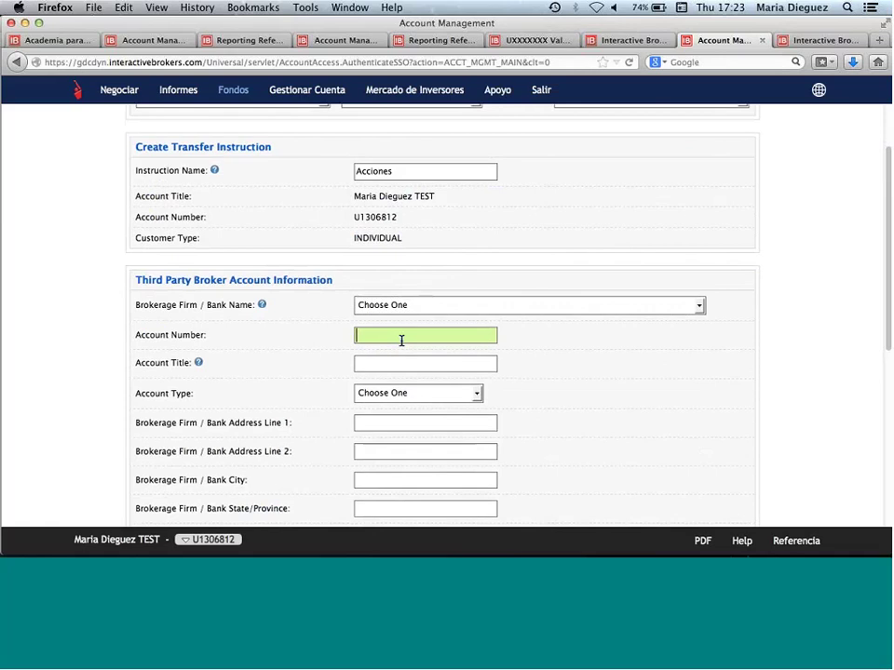
pyautogui.scroll(-2, 402, 341)
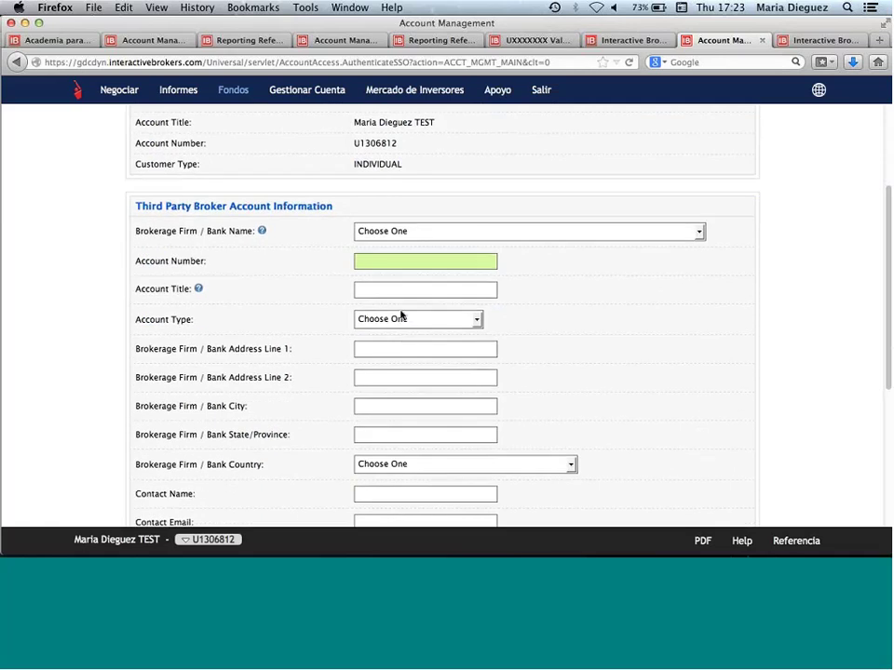
pyautogui.click(402, 289)
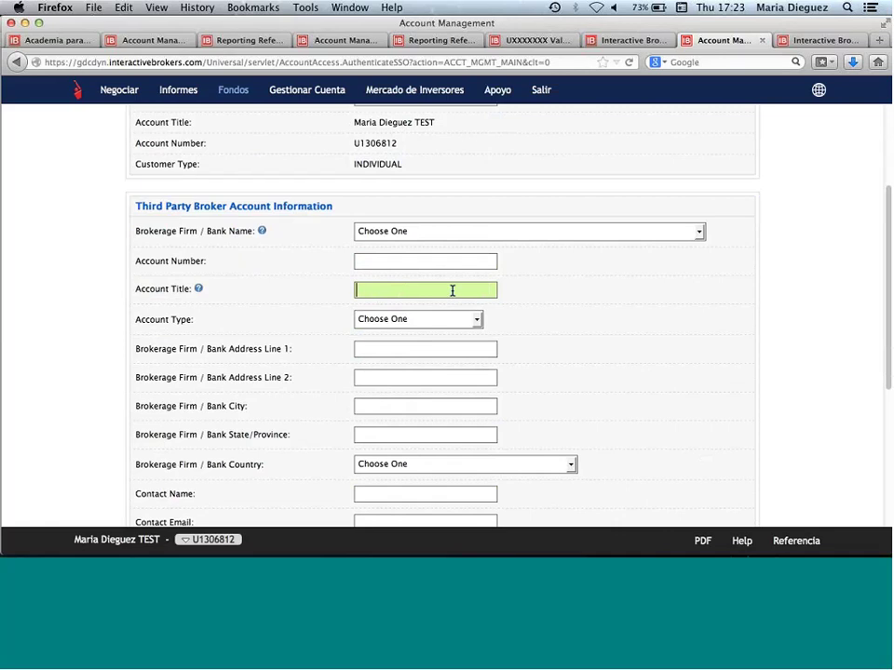
pyautogui.click(477, 318)
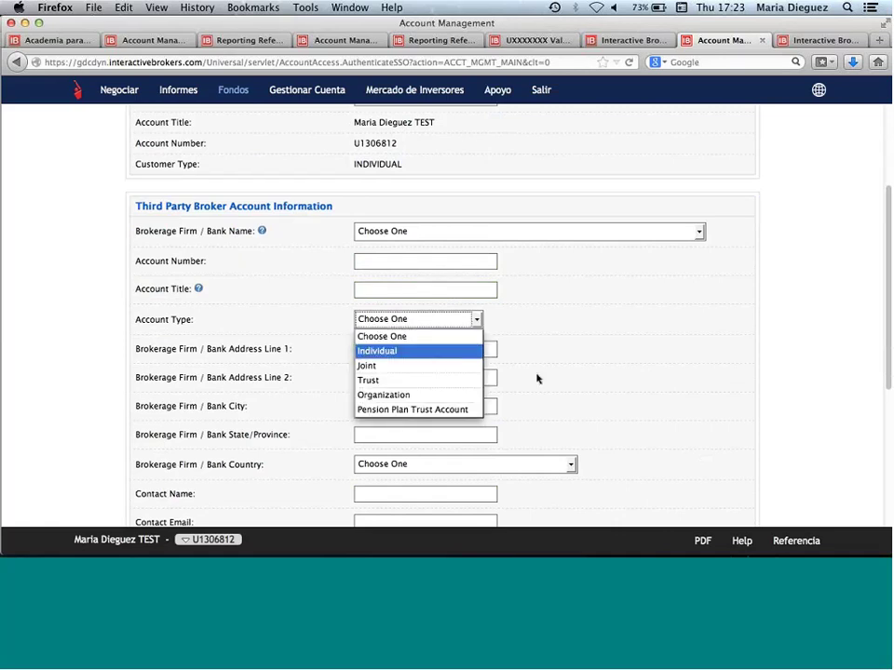
pyautogui.click(641, 385)
pyautogui.scroll(-3, 644, 382)
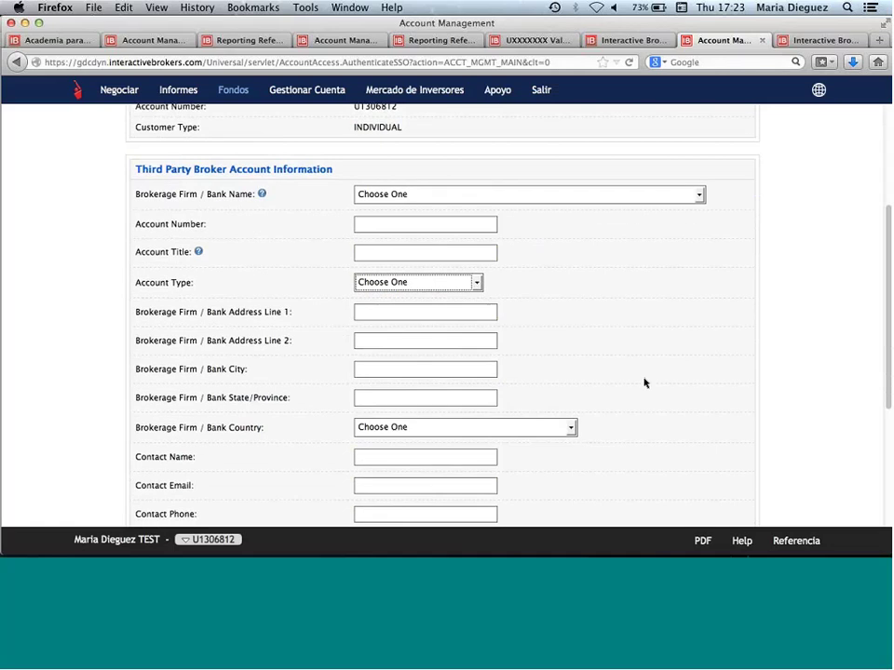
pyautogui.scroll(-4, 645, 383)
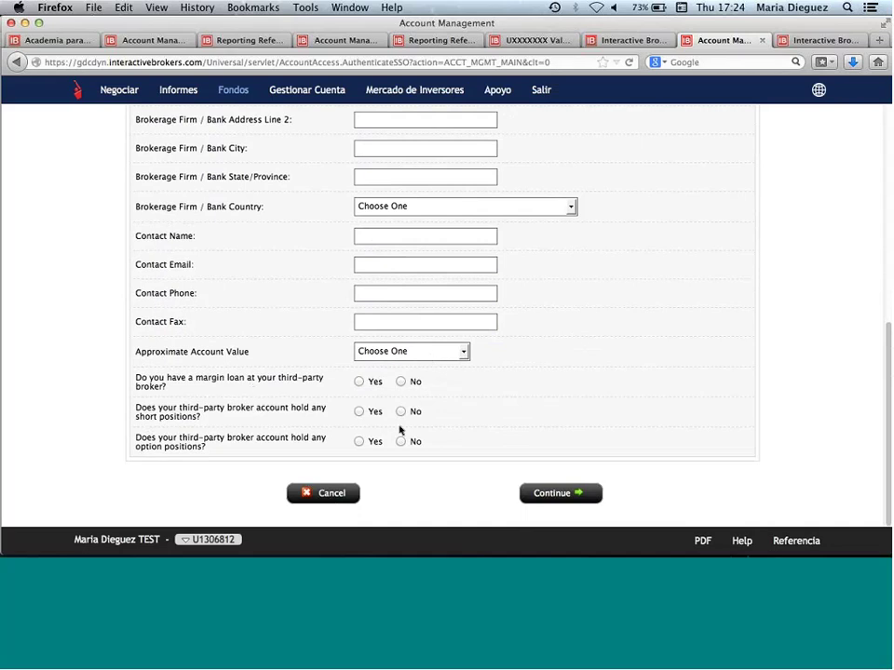
pyautogui.scroll(10, 349, 421)
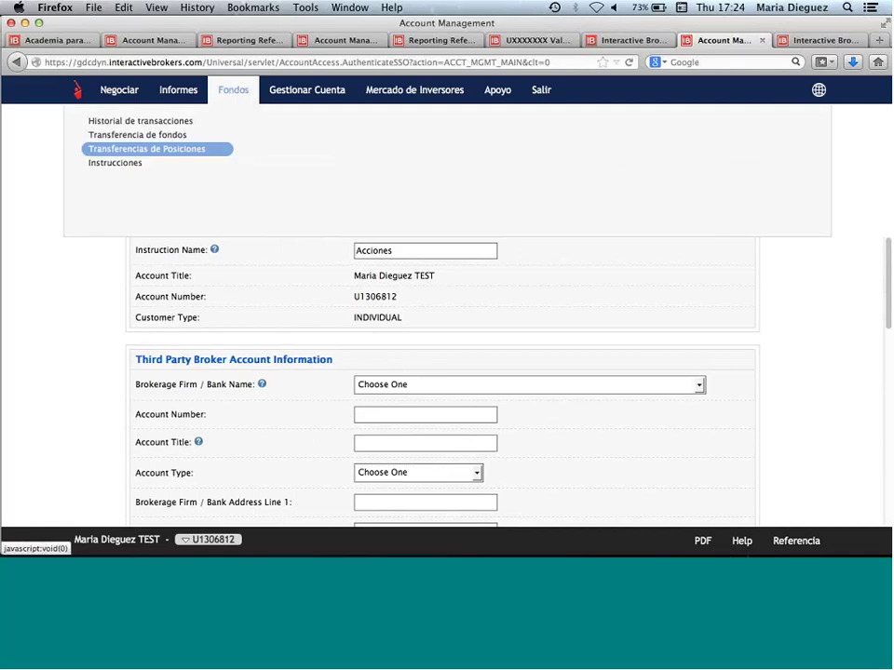
# Step: Bring up the Detalles Cuenta entry under Gestionar Cuenta > Información de la Cuenta
pyautogui.moveTo(176, 165)
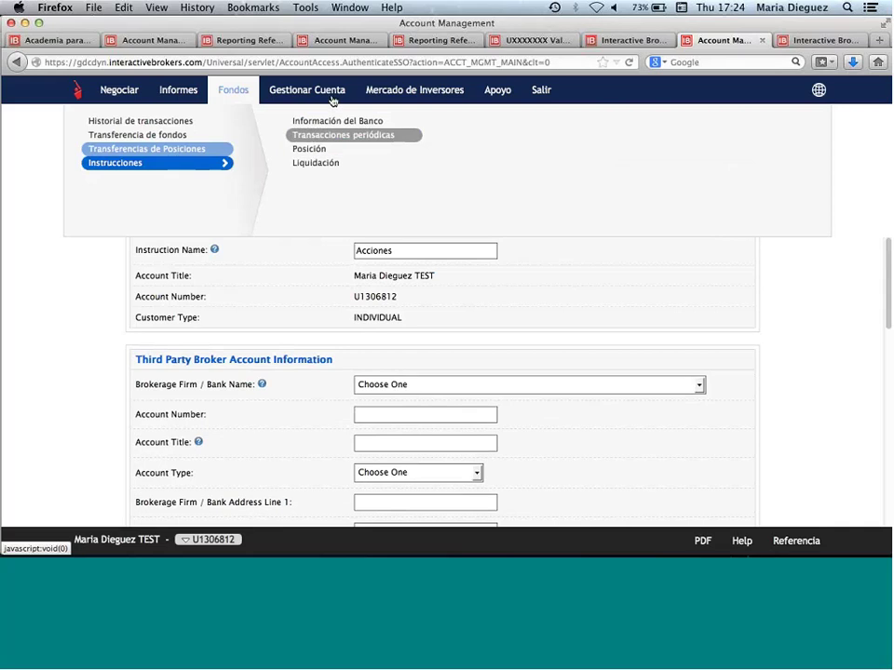
pyautogui.moveTo(322, 96)
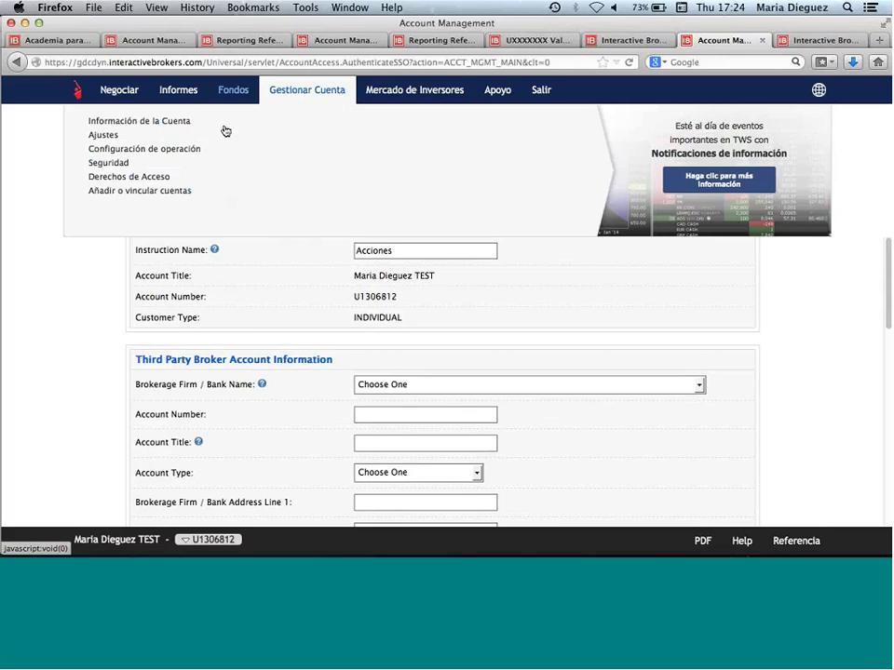
# Step: Open Detalles Cuenta and review the Account Details page down to the Print/PDF buttons
pyautogui.moveTo(171, 127)
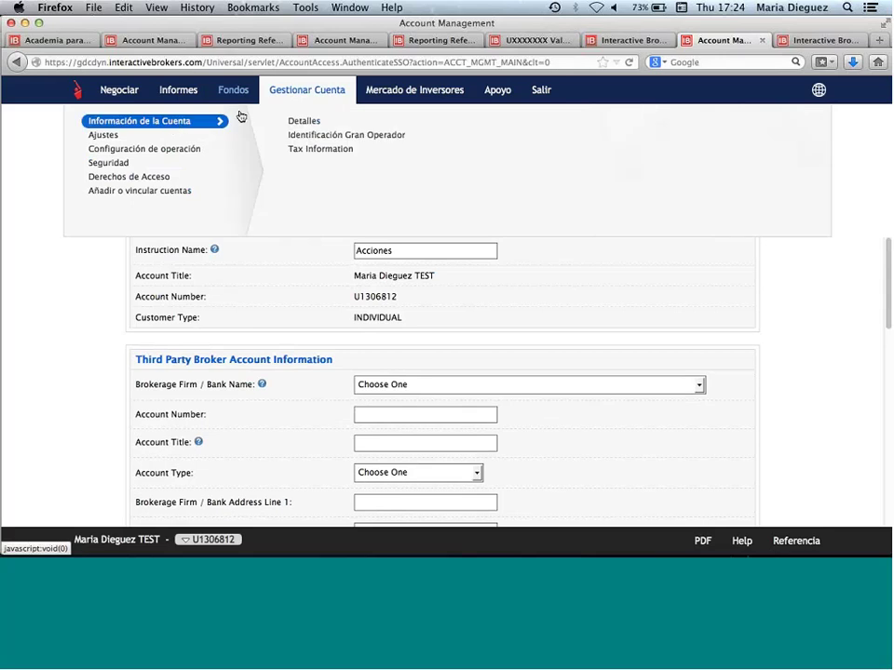
pyautogui.moveTo(309, 121)
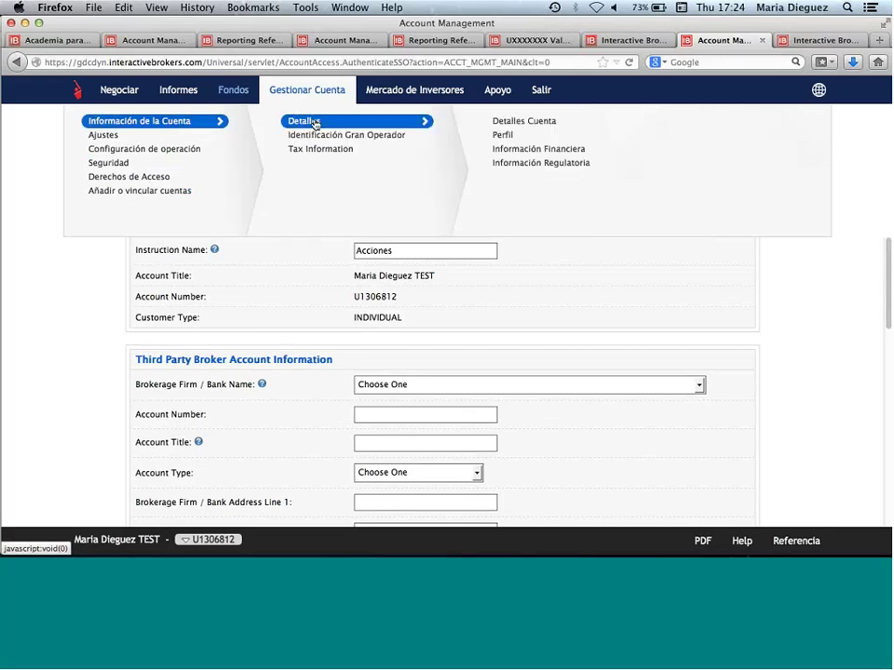
pyautogui.click(572, 126)
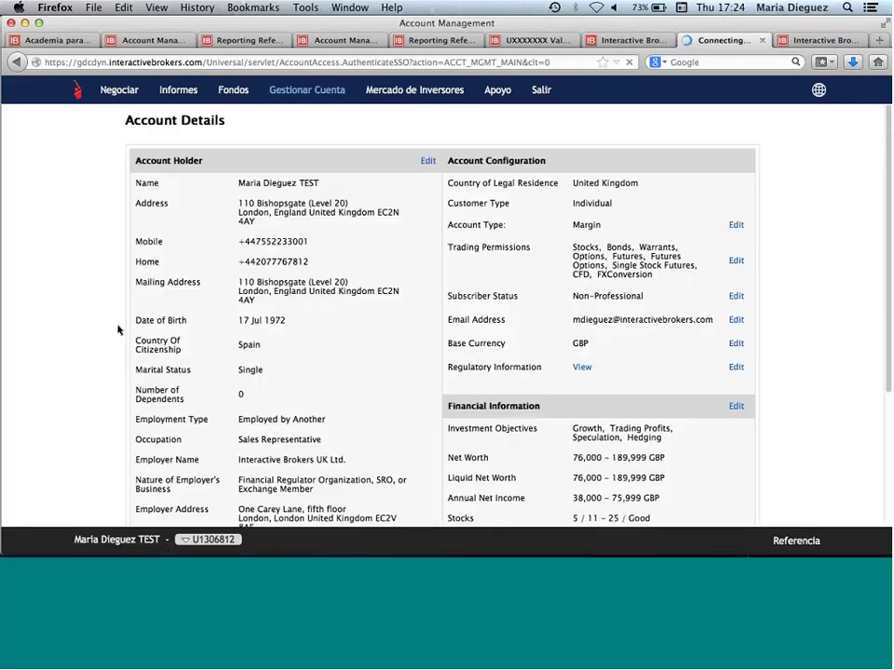
pyautogui.click(427, 160)
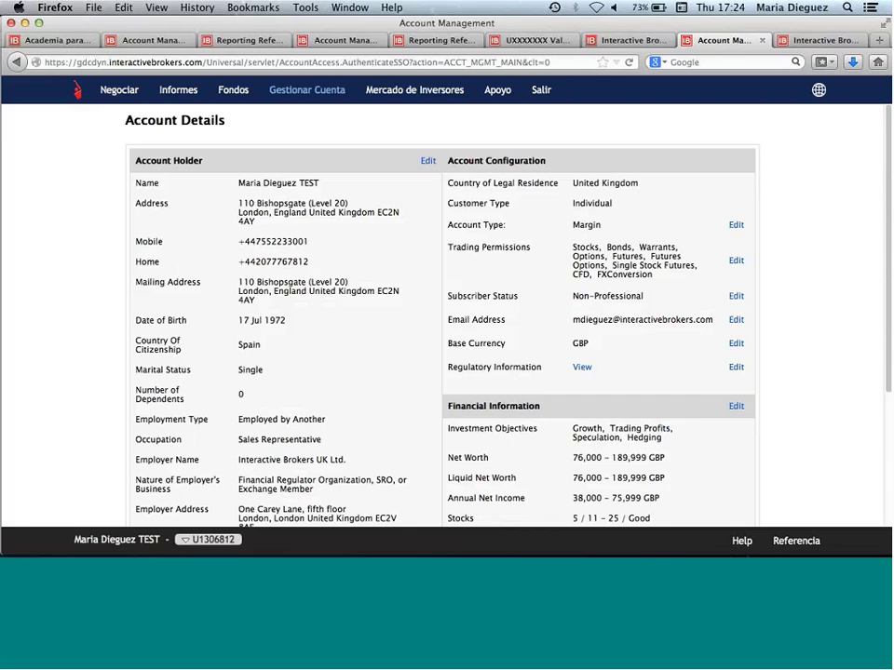
pyautogui.scroll(-2, 279, 242)
pyautogui.scroll(-5, 278, 438)
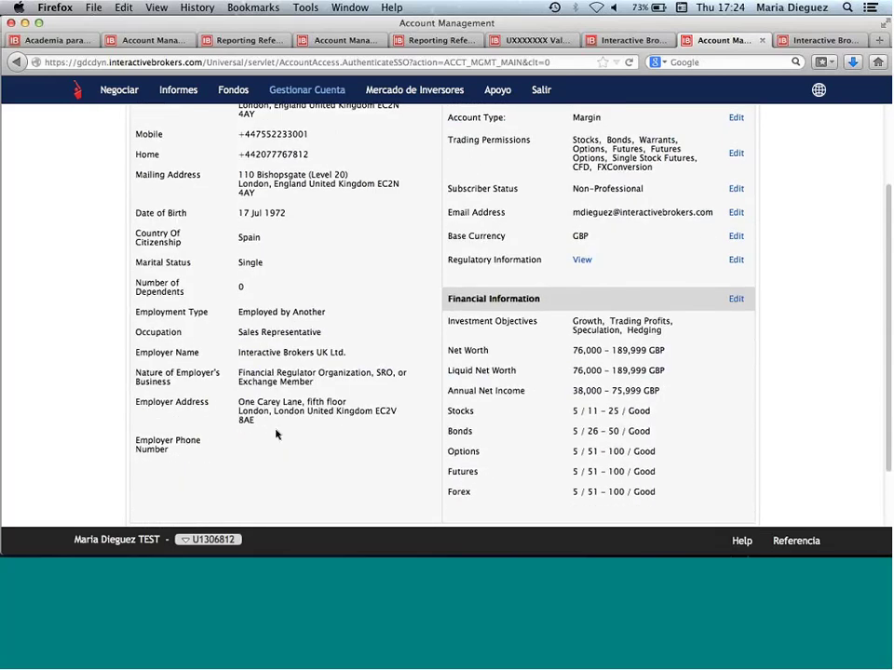
pyautogui.scroll(5, 280, 354)
pyautogui.scroll(-5, 277, 333)
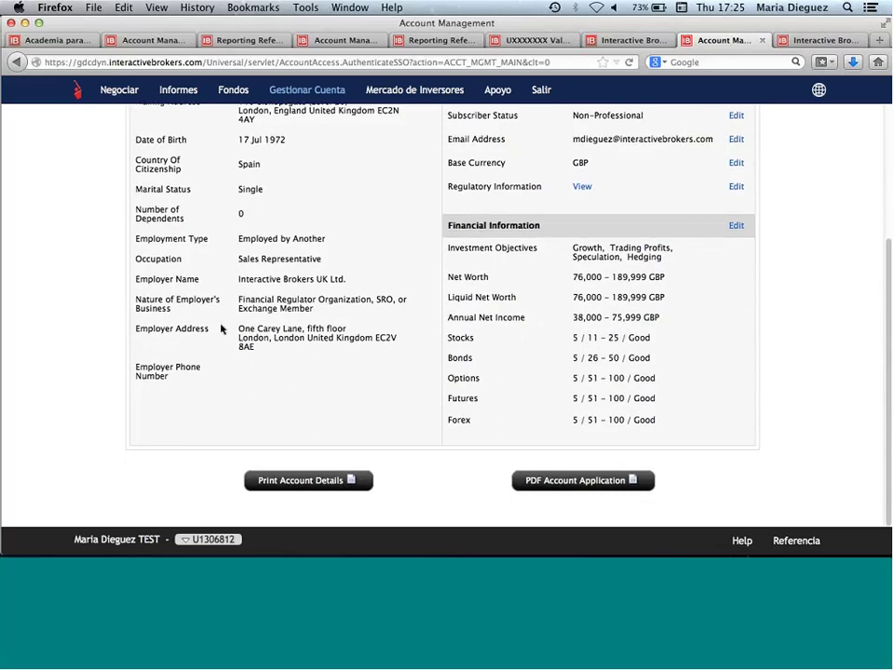
pyautogui.scroll(8, 223, 334)
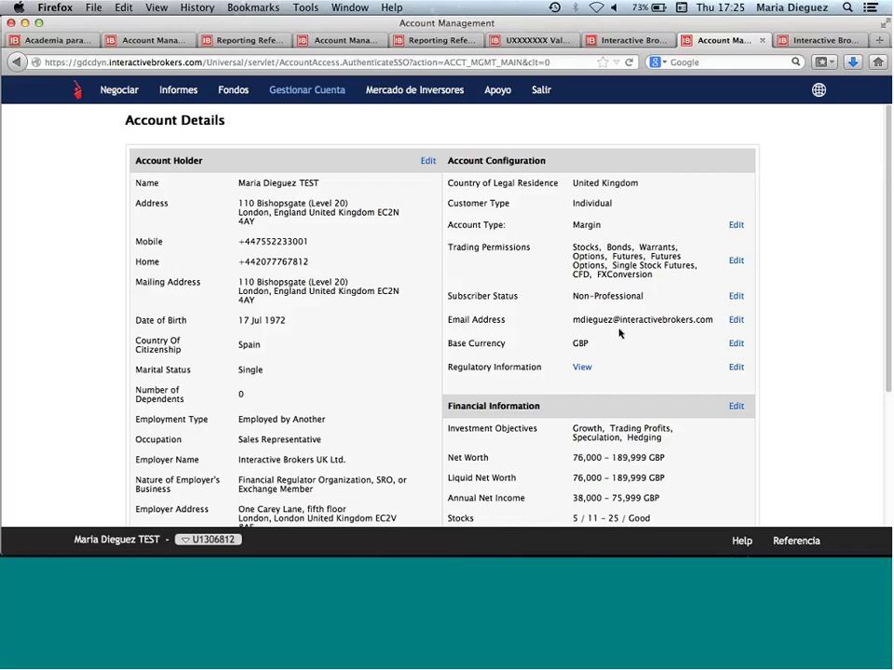
# Step: Open the Regulatory Information popup and scroll through the affiliation and disclosure answers
pyautogui.scroll(-3, 619, 333)
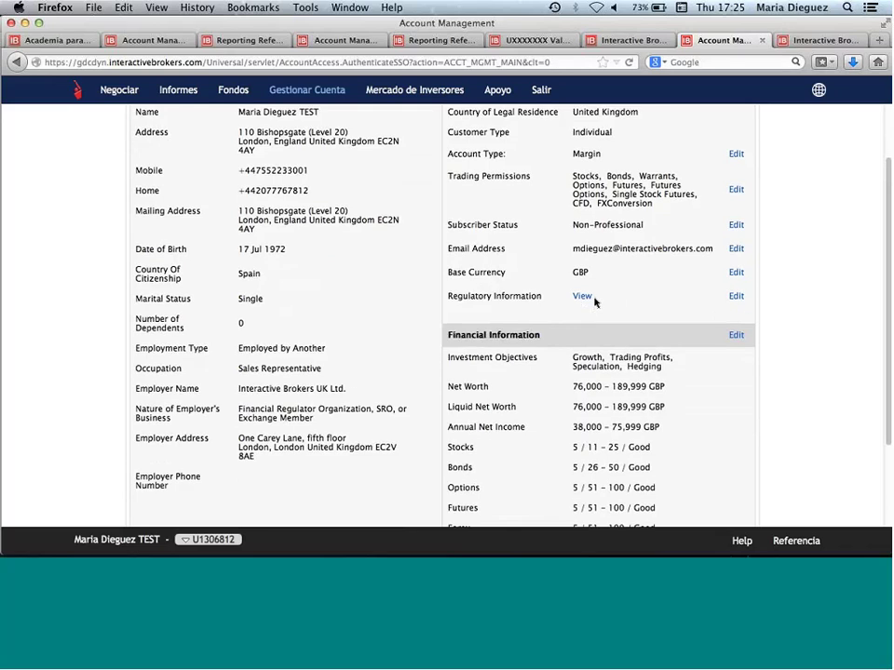
pyautogui.click(584, 296)
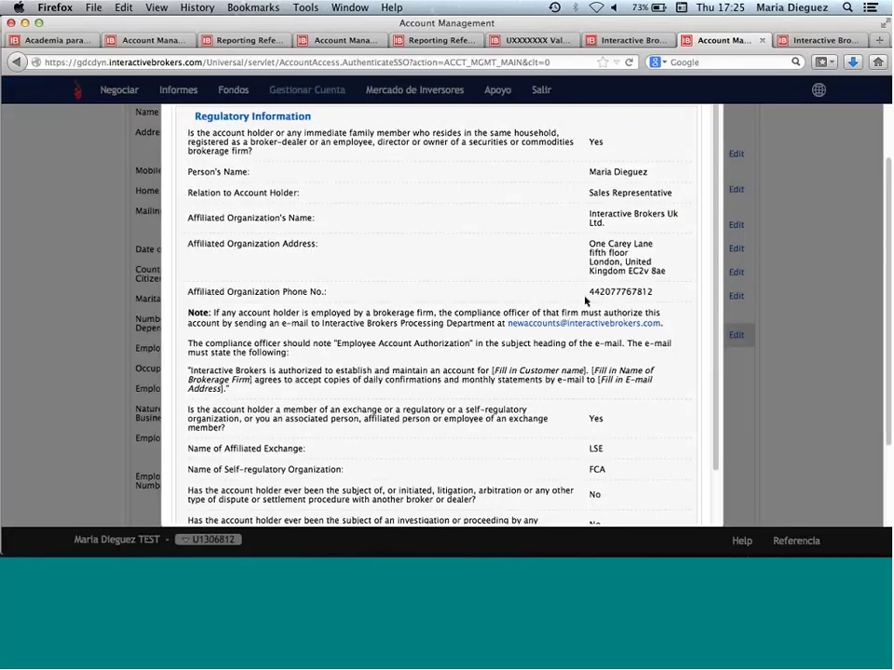
pyautogui.scroll(-3, 577, 280)
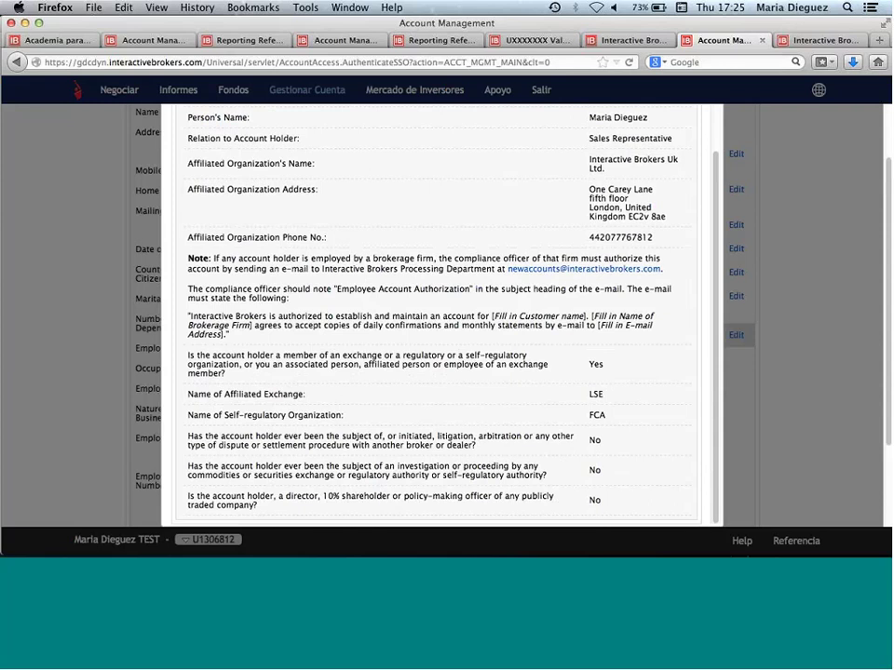
pyautogui.scroll(5, 448, 239)
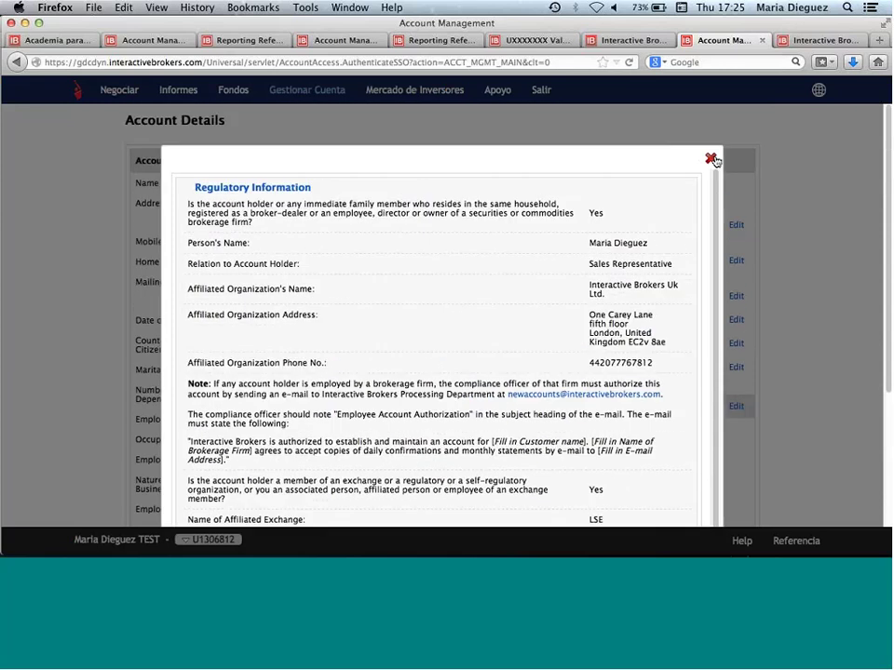
# Step: Close the Regulatory Information popup and scroll through the Account Details financial information
pyautogui.click(710, 159)
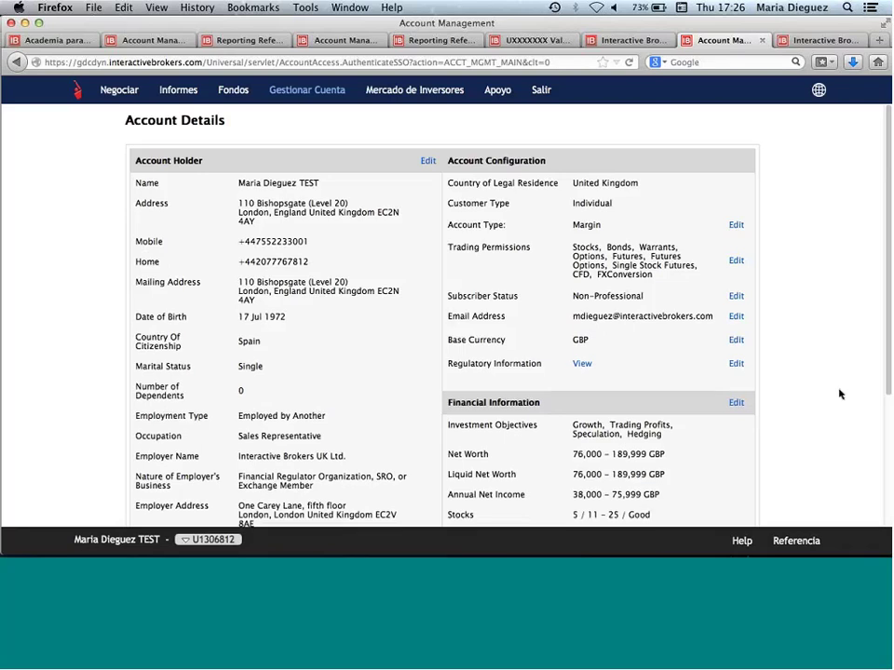
pyautogui.scroll(-2, 840, 391)
pyautogui.scroll(-5, 674, 339)
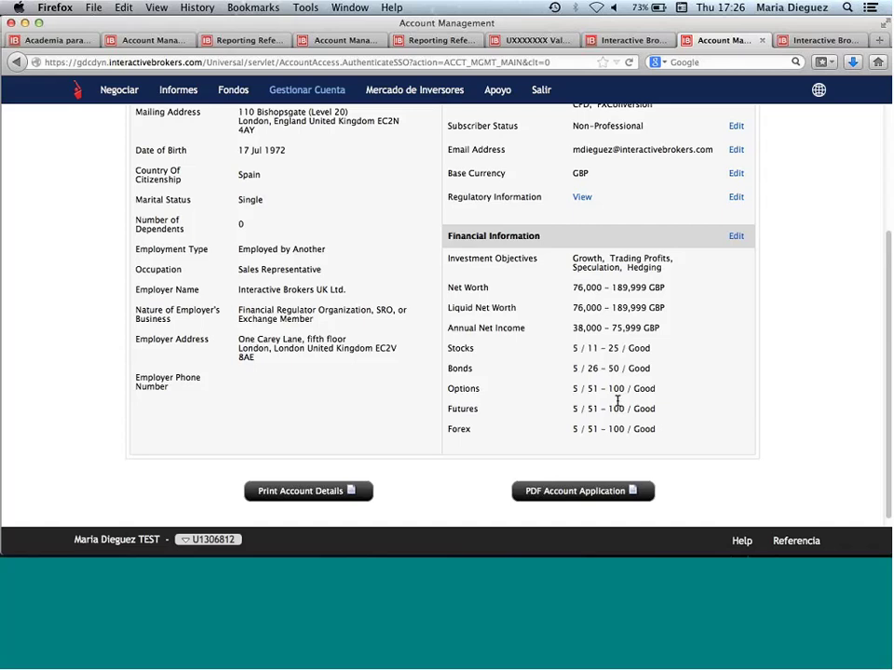
pyautogui.scroll(5, 617, 401)
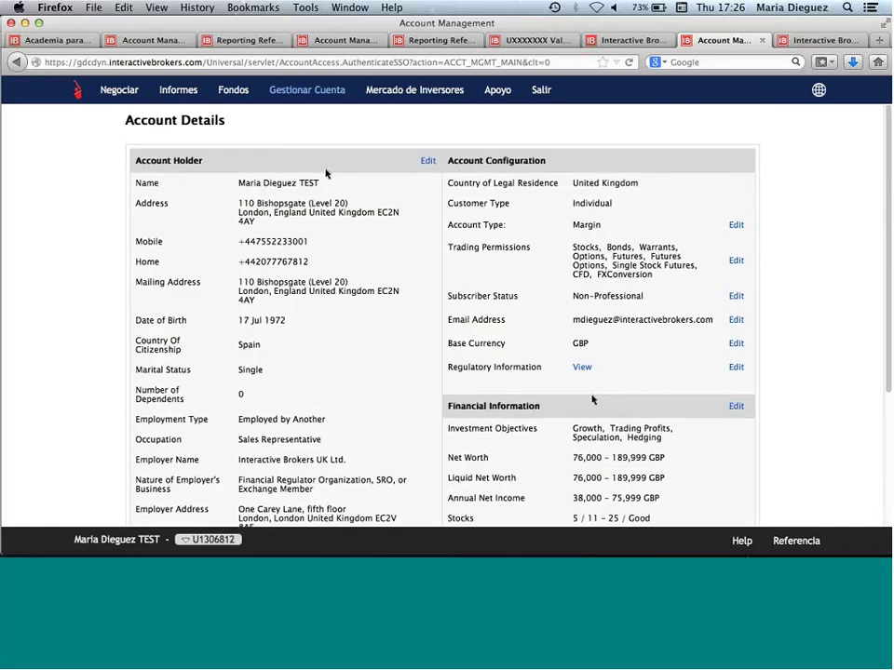
pyautogui.moveTo(310, 100)
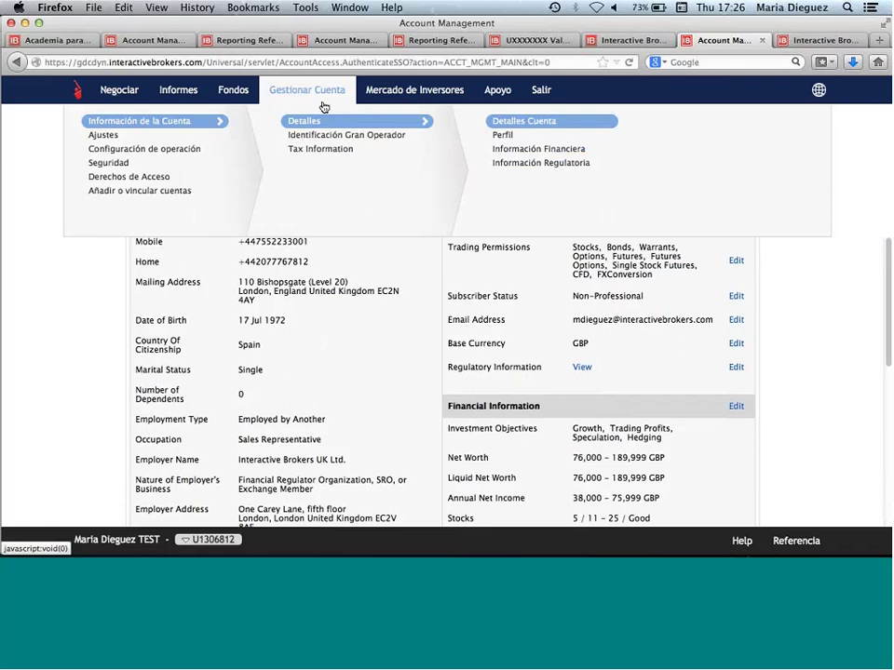
# Step: Open the Perfil page's Modify form and review the name, residential address and phone fields
pyautogui.click(532, 138)
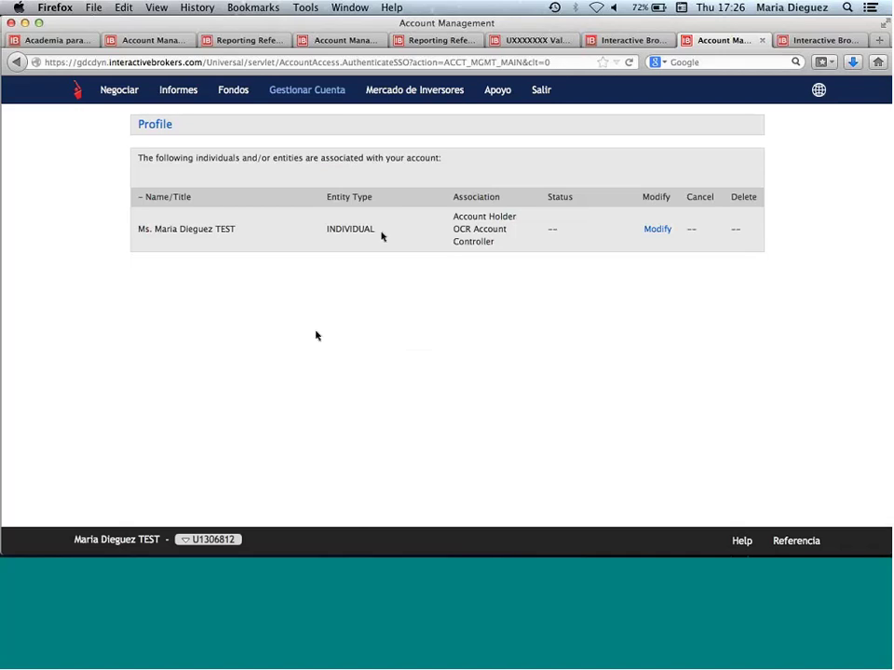
pyautogui.click(664, 232)
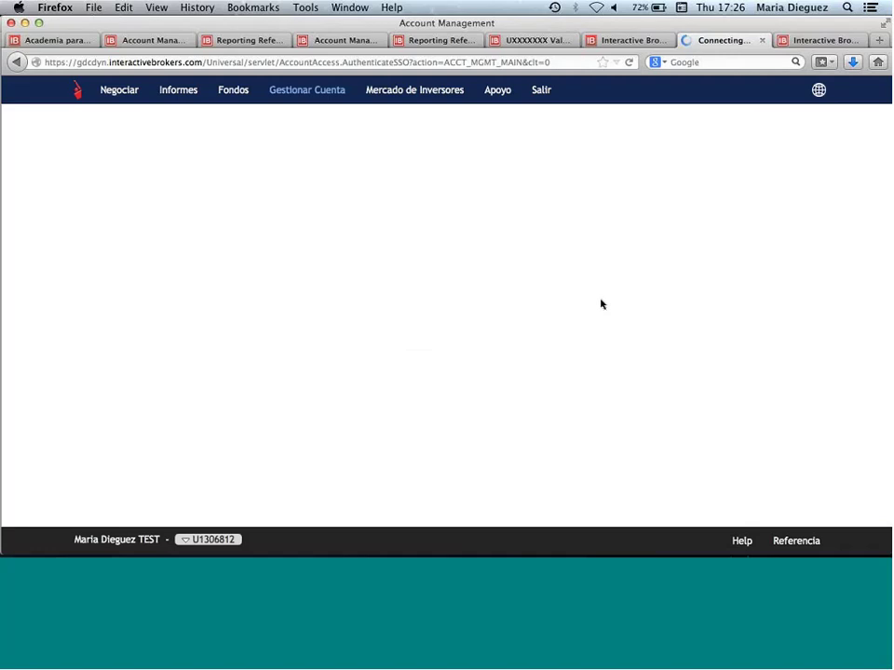
pyautogui.scroll(-3, 75, 383)
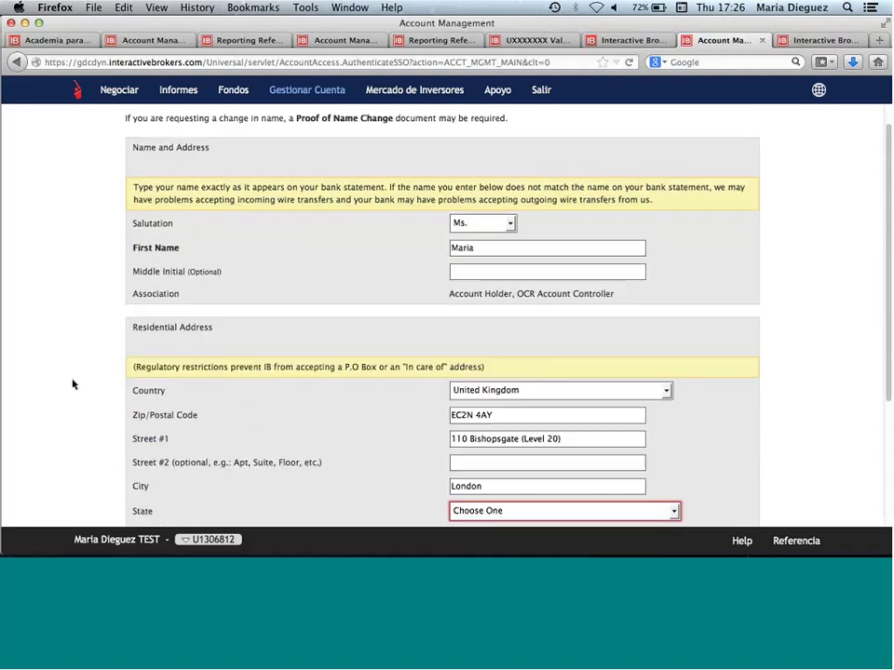
pyautogui.scroll(-3, 73, 383)
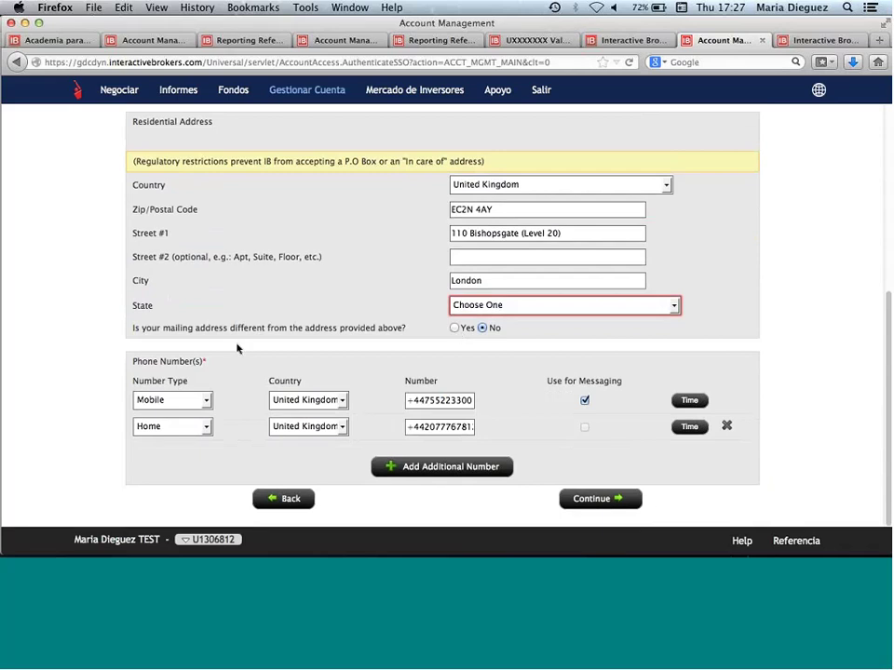
pyautogui.scroll(5, 140, 343)
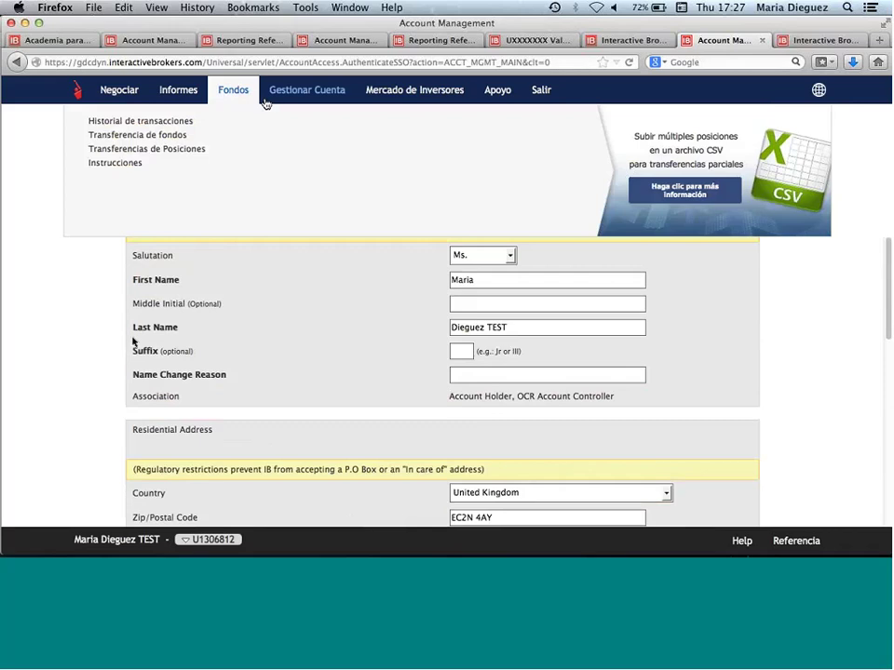
# Step: Open the Formularios Impuestos page listing the W-8BEN form on file
pyautogui.moveTo(266, 98)
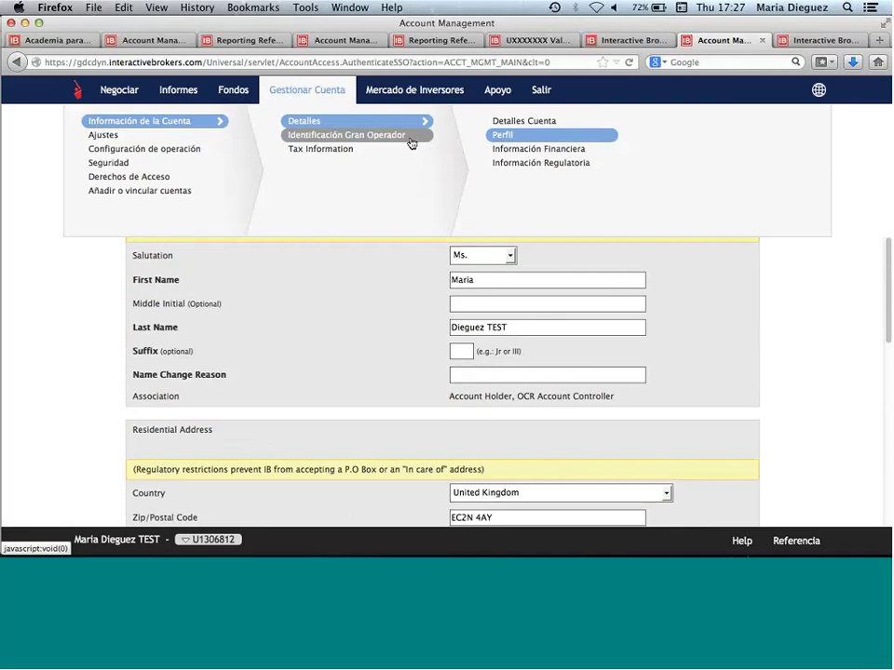
pyautogui.moveTo(403, 152)
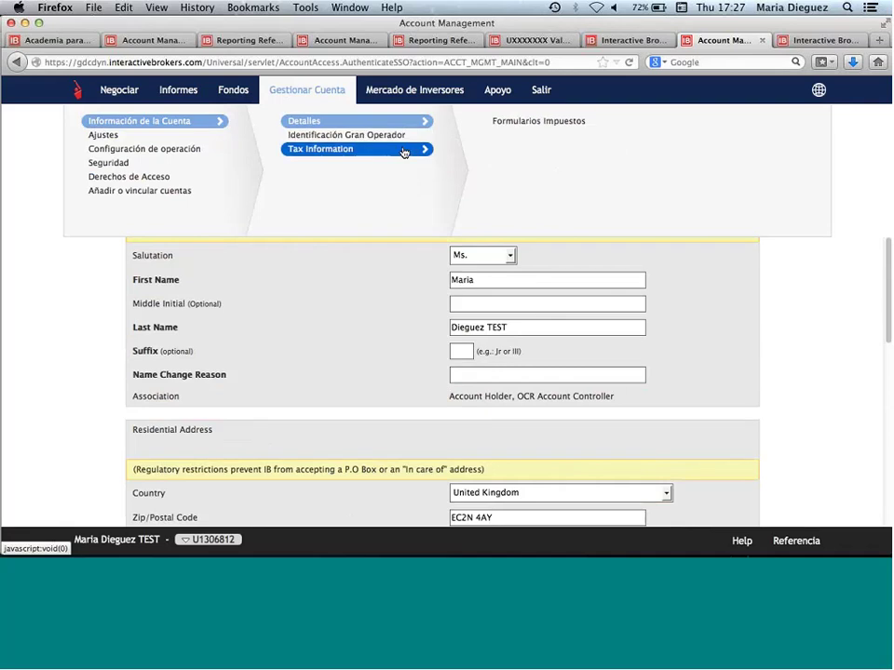
pyautogui.click(587, 123)
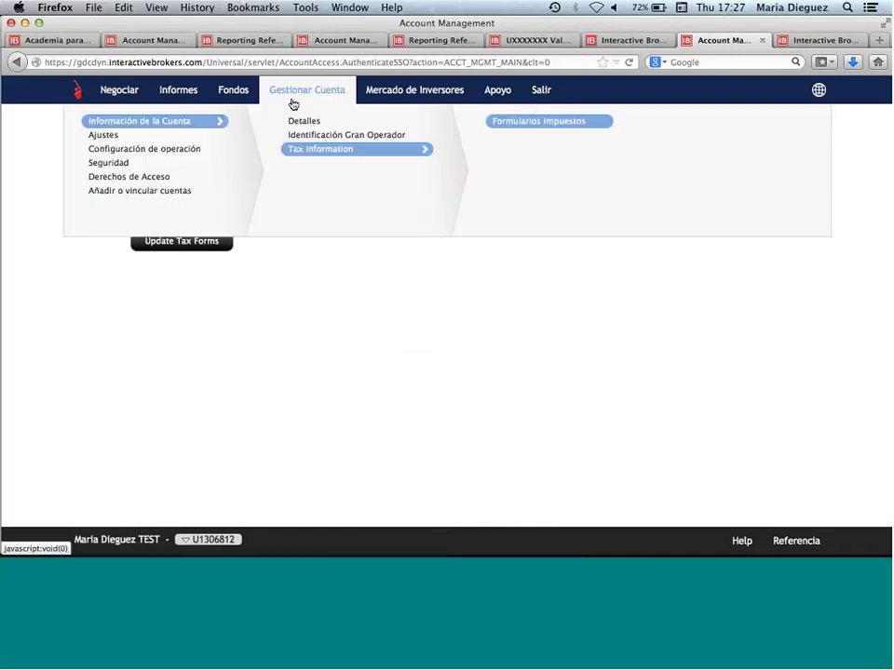
pyautogui.click(193, 136)
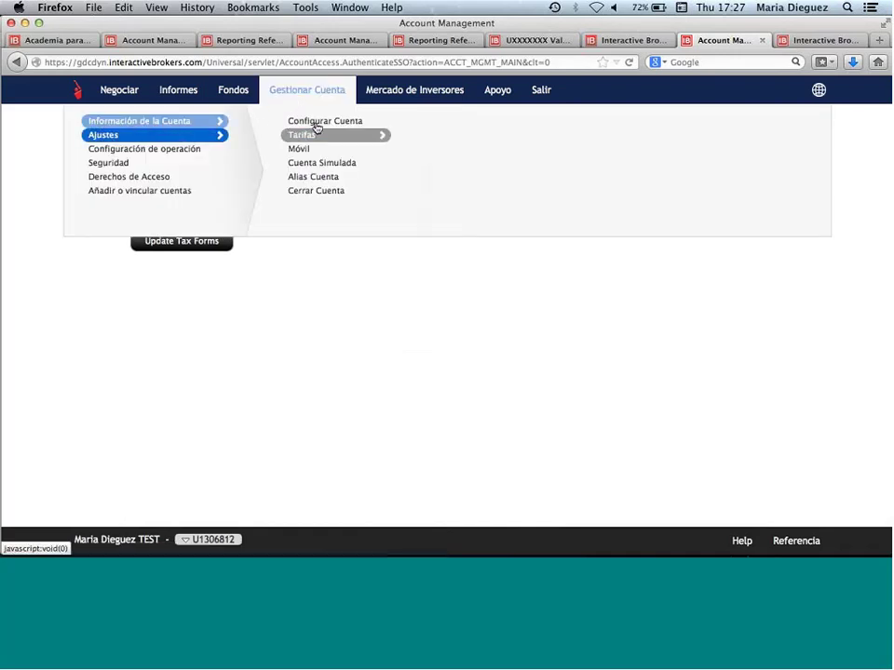
# Step: Open Tipo de Cuenta, check the dropdown's Portfolio Margin option, and keep Reg T Margin
pyautogui.click(318, 124)
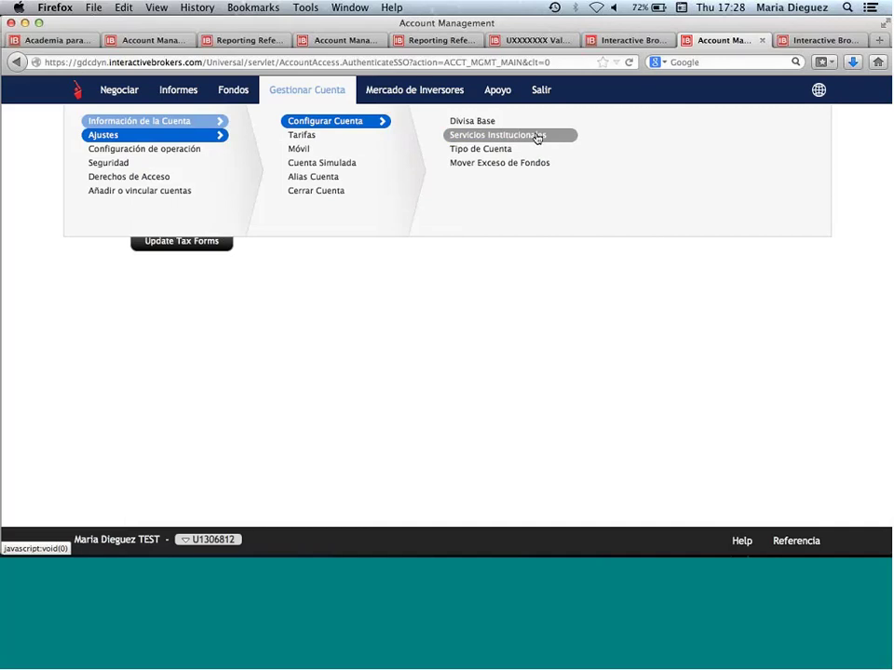
pyautogui.click(535, 154)
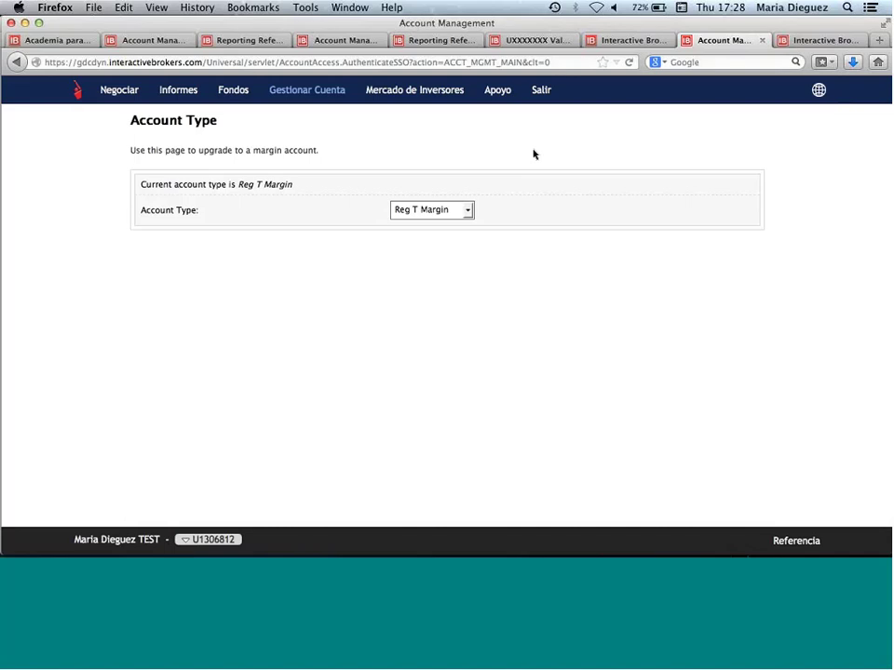
pyautogui.click(469, 213)
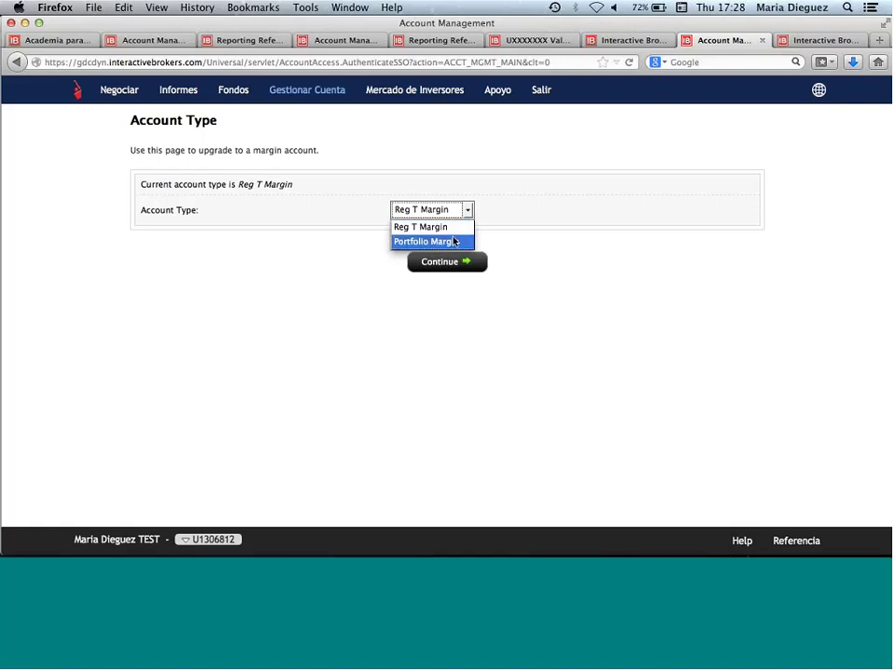
pyautogui.click(452, 231)
pyautogui.moveTo(323, 94)
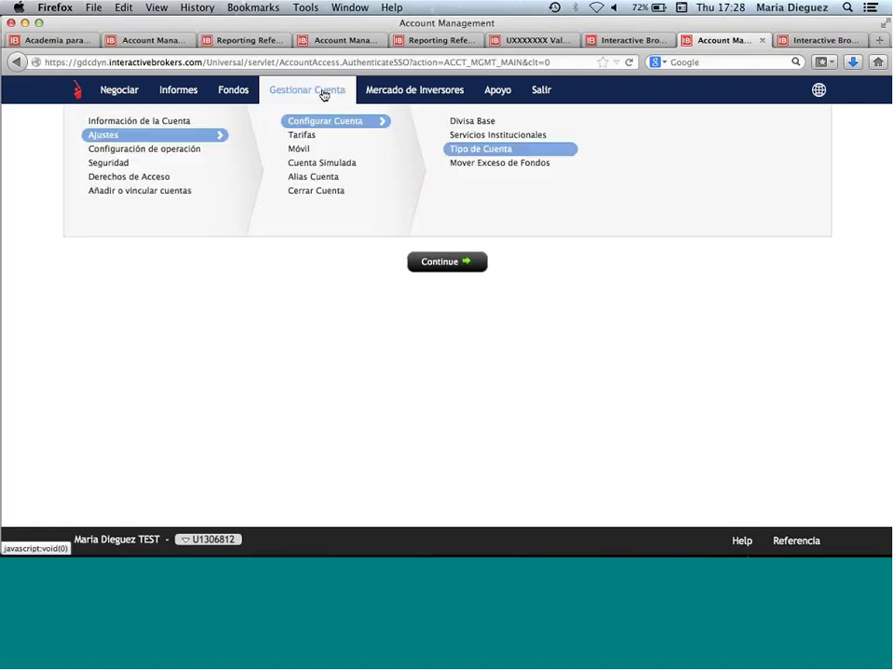
# Step: View the Mover Exceso de Fondos settings, then go back to the home Summary page
pyautogui.click(518, 164)
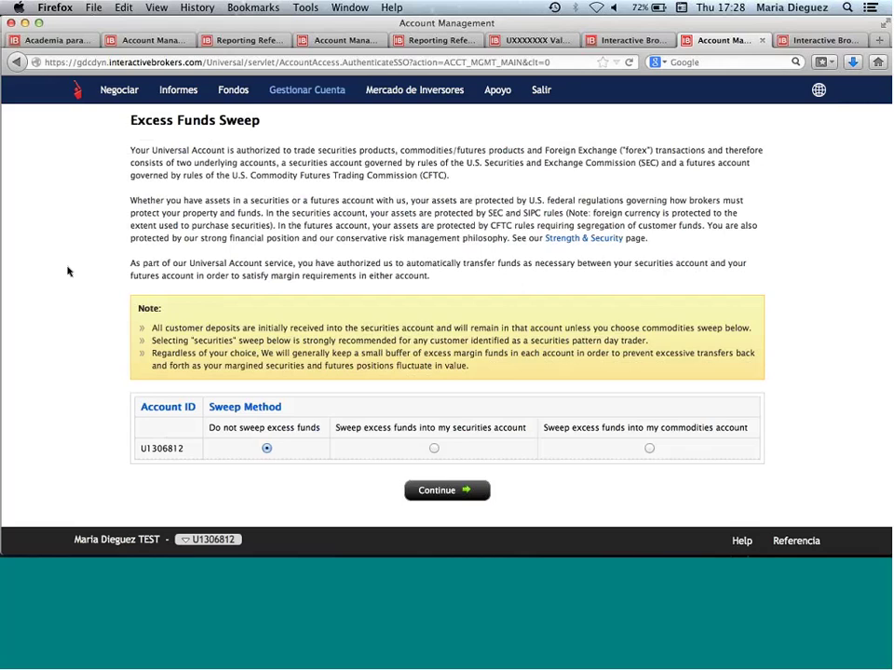
pyautogui.click(81, 96)
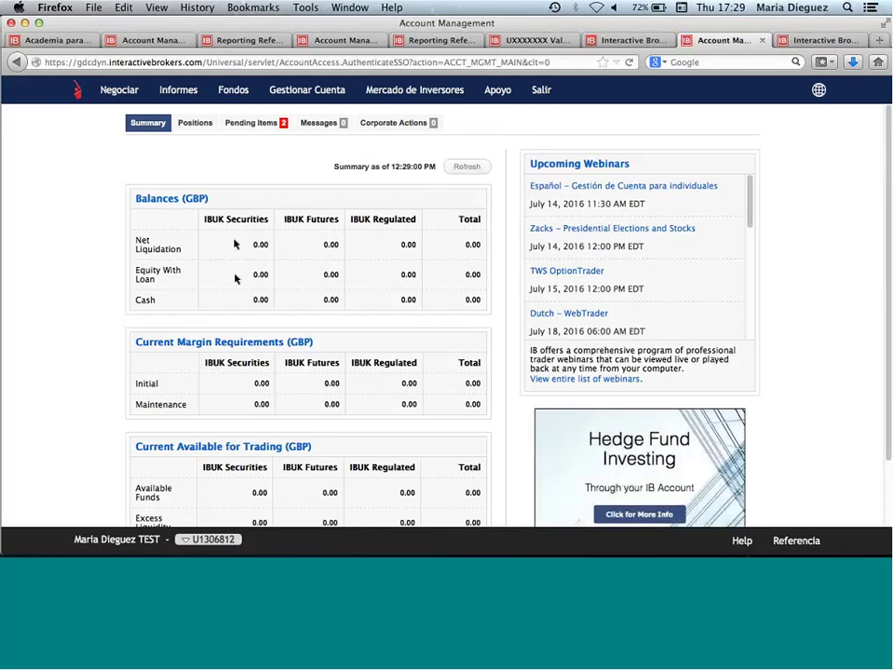
# Step: Reopen the Mover Exceso de Fondos excess funds sweep settings
pyautogui.moveTo(284, 93)
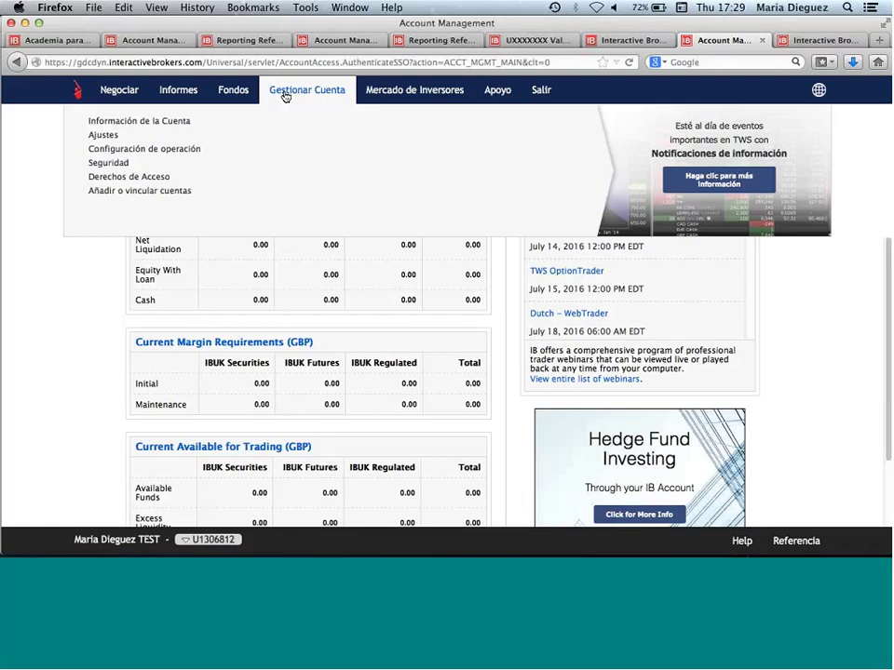
pyautogui.moveTo(180, 123)
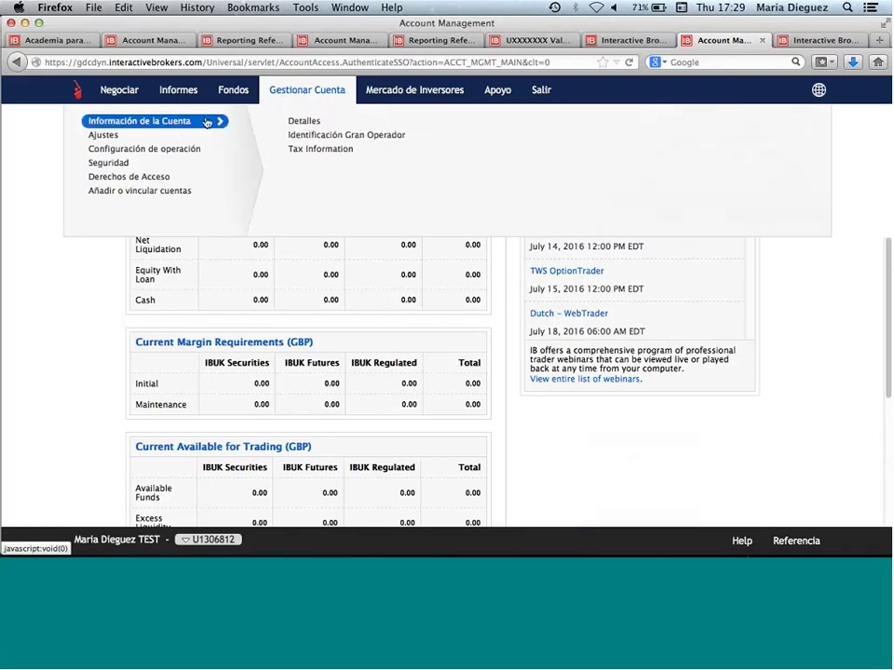
pyautogui.moveTo(140, 135)
pyautogui.moveTo(321, 121)
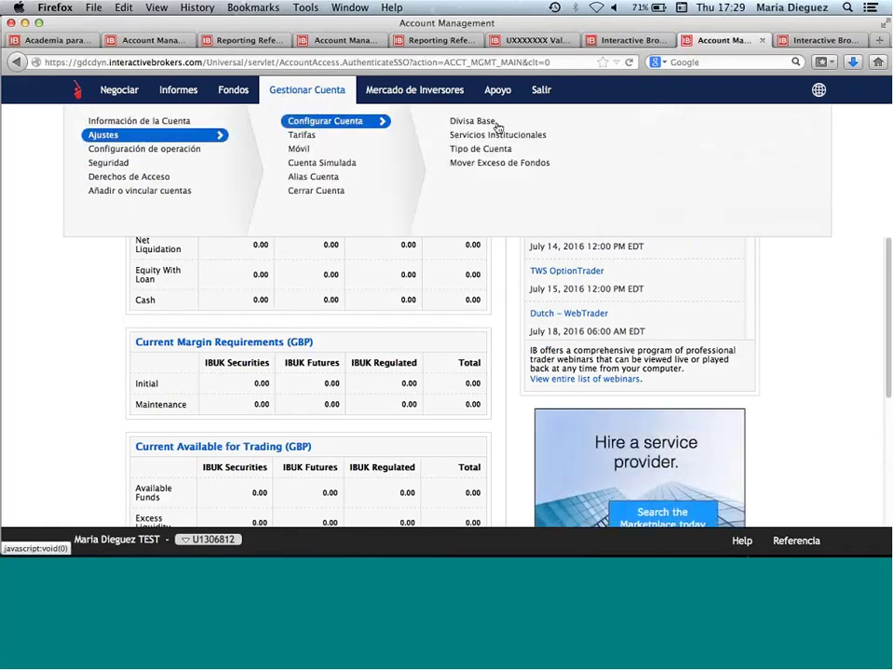
pyautogui.click(535, 163)
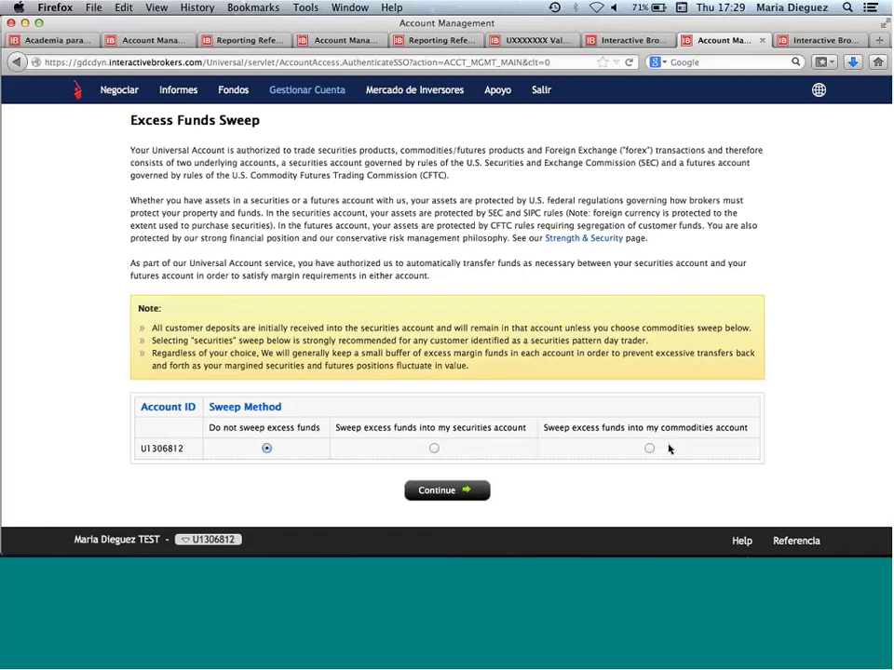
# Step: Open Estructura de Precios, showing Fixed pricing for stocks and Tiered for futures
pyautogui.moveTo(321, 92)
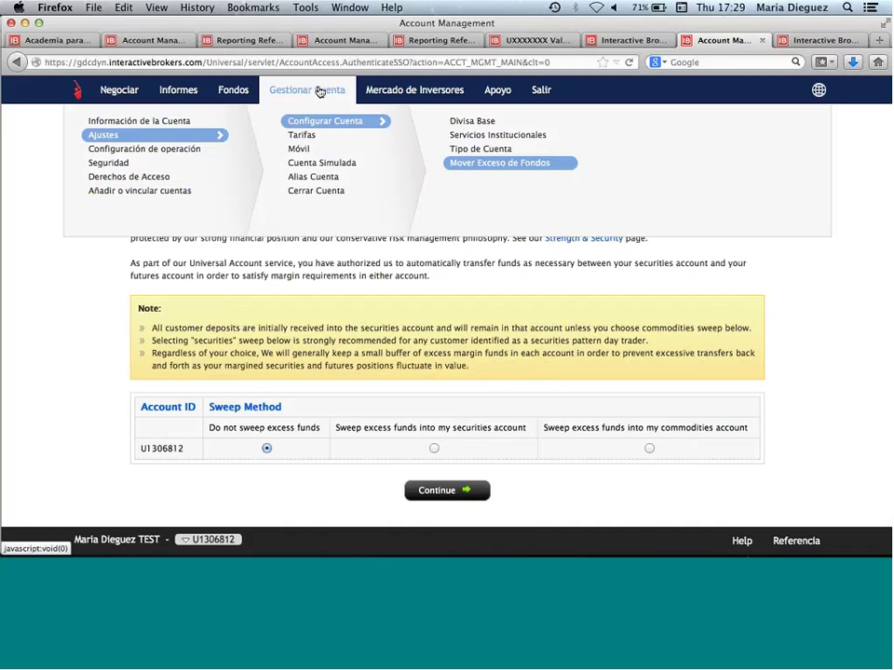
pyautogui.moveTo(356, 137)
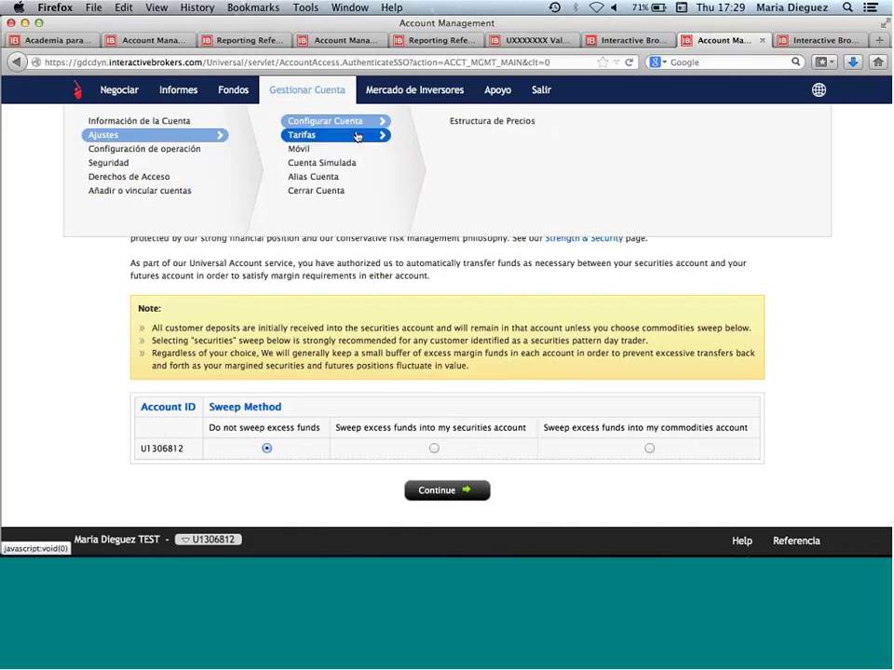
pyautogui.click(471, 126)
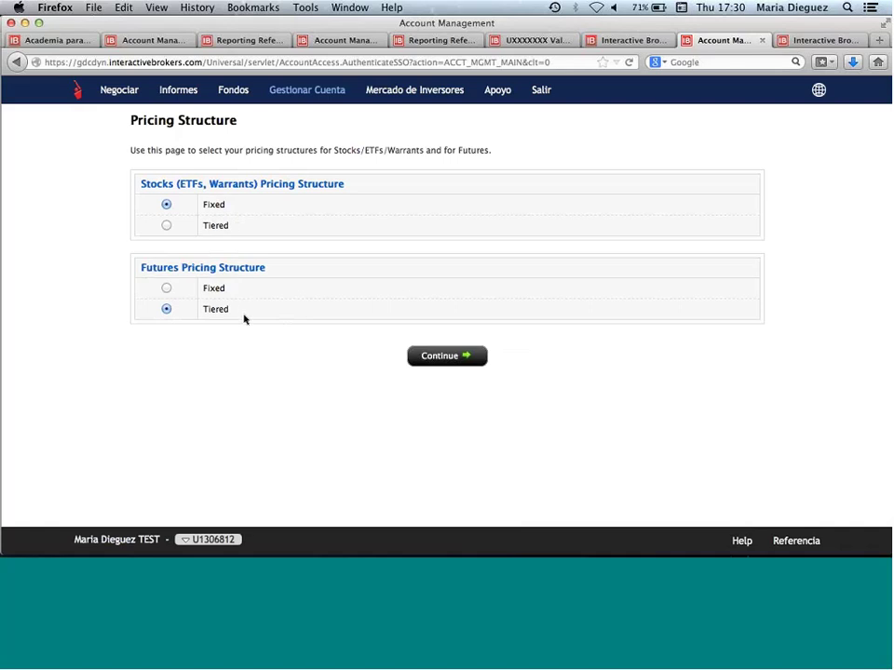
# Step: On the Academia site, scroll the PRECIOS > Comisiones > Fija regional tables, then return to Account Management
pyautogui.click(62, 41)
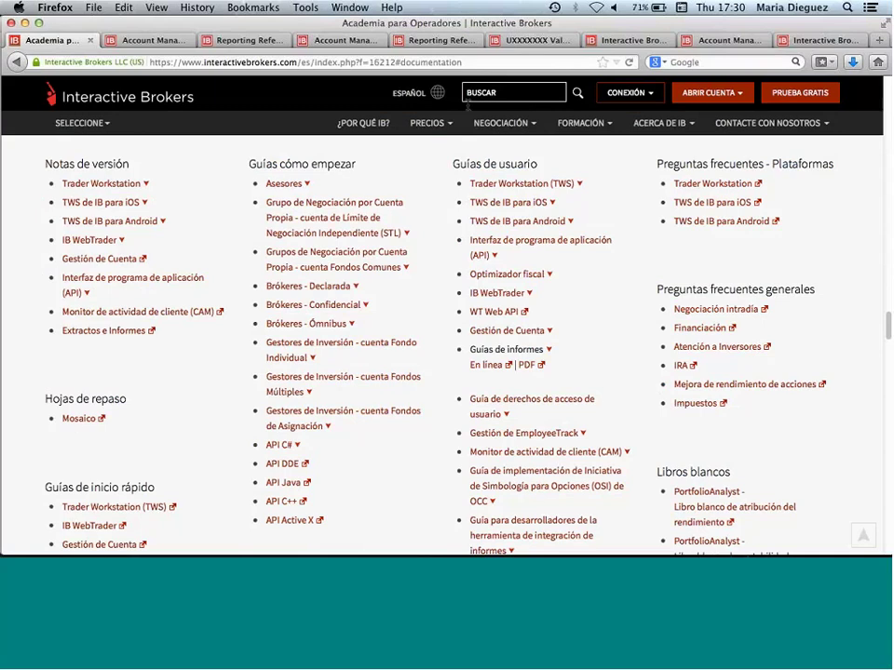
pyautogui.moveTo(450, 125)
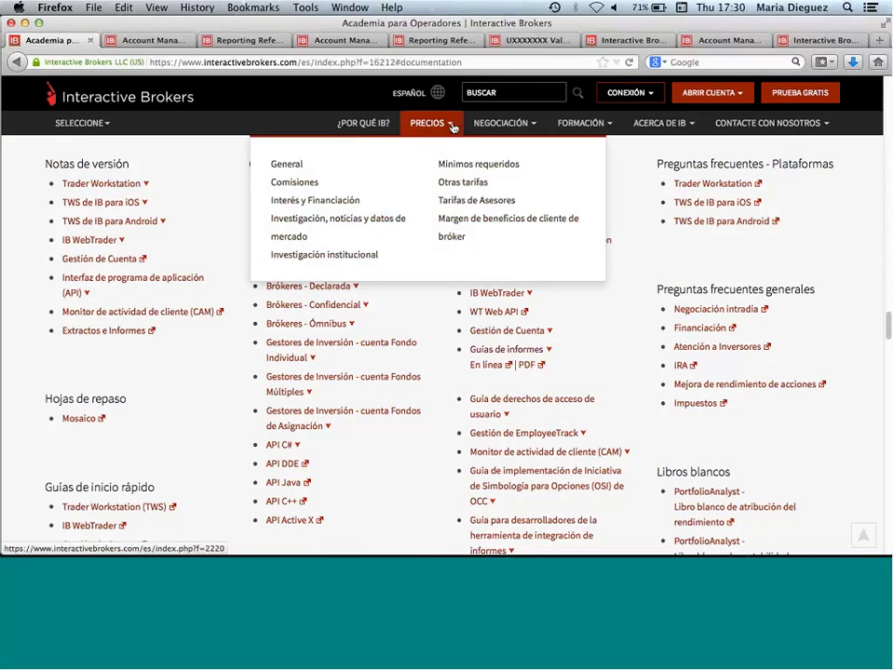
pyautogui.click(301, 183)
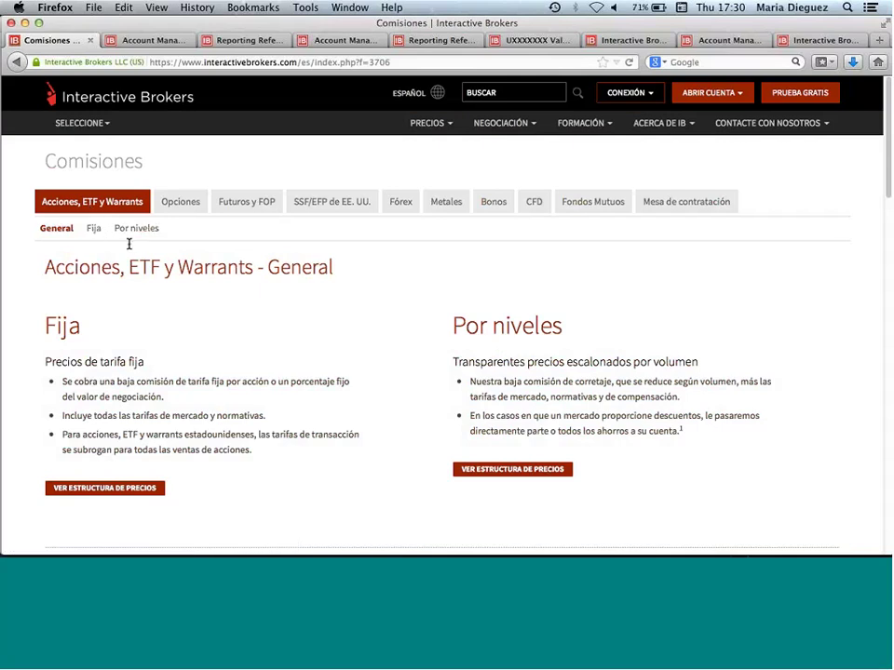
pyautogui.click(94, 231)
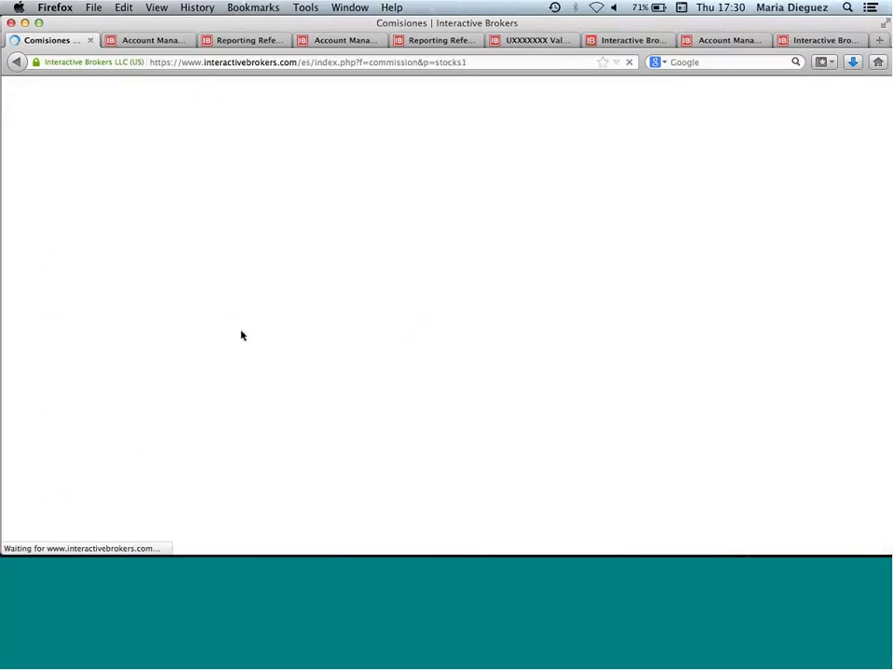
pyautogui.scroll(-2, 238, 332)
pyautogui.scroll(-8, 223, 331)
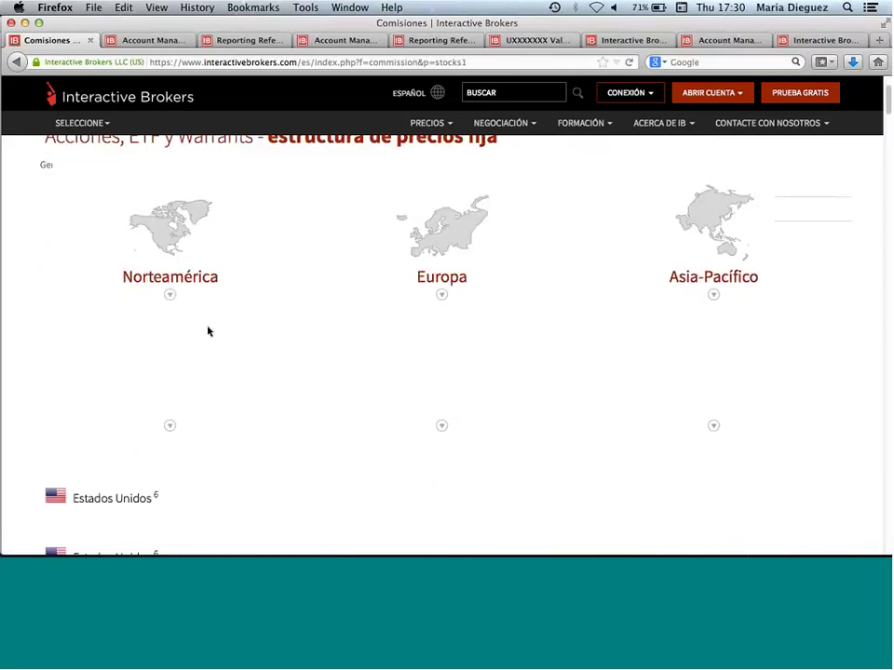
pyautogui.scroll(-10, 202, 324)
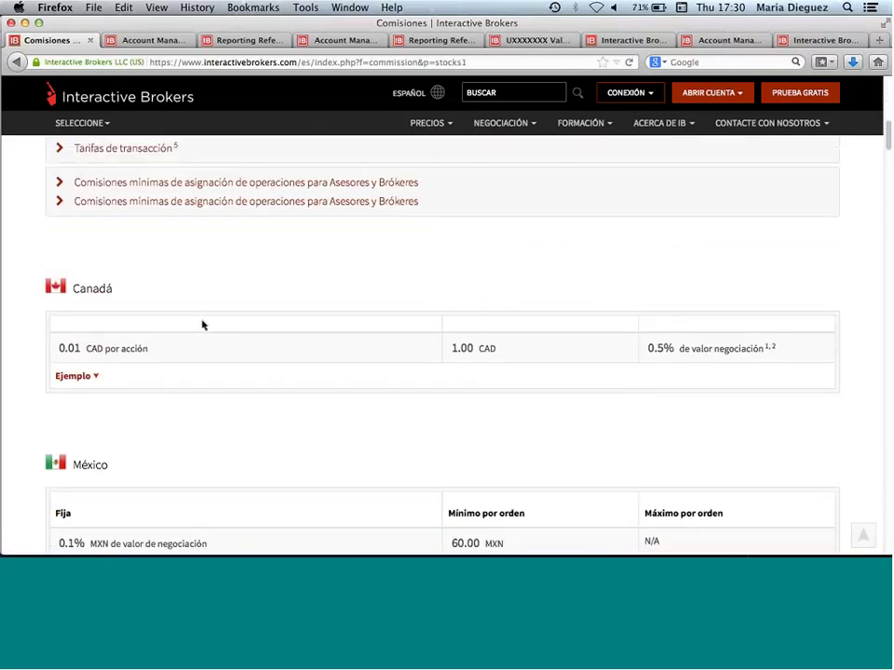
pyautogui.scroll(-10, 202, 324)
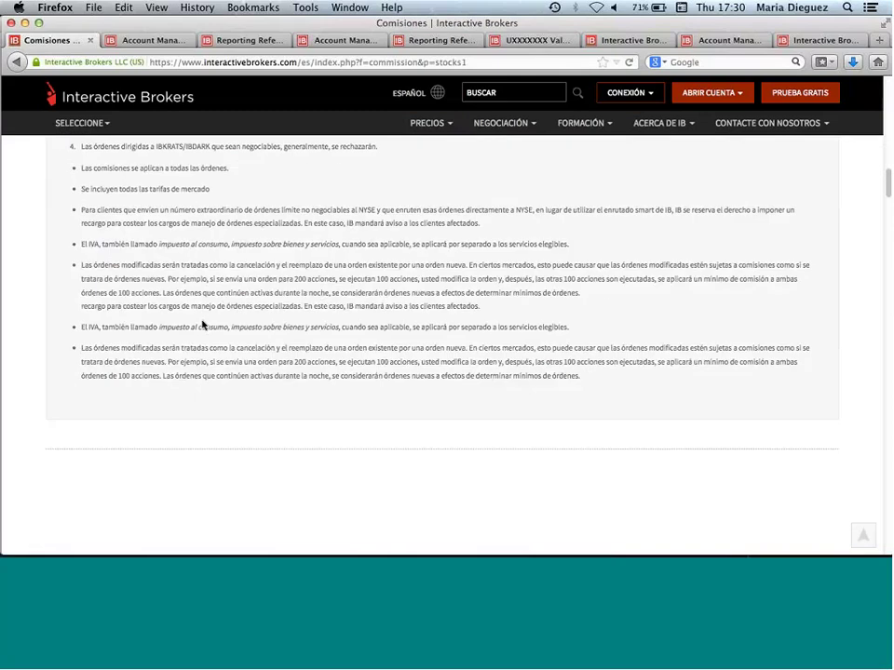
pyautogui.scroll(10, 197, 319)
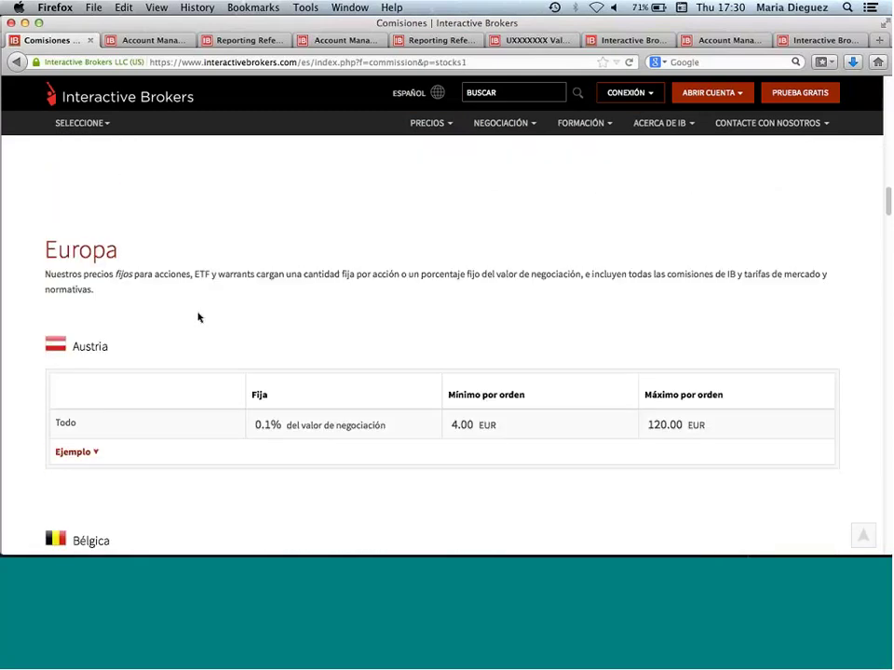
pyautogui.scroll(15, 193, 317)
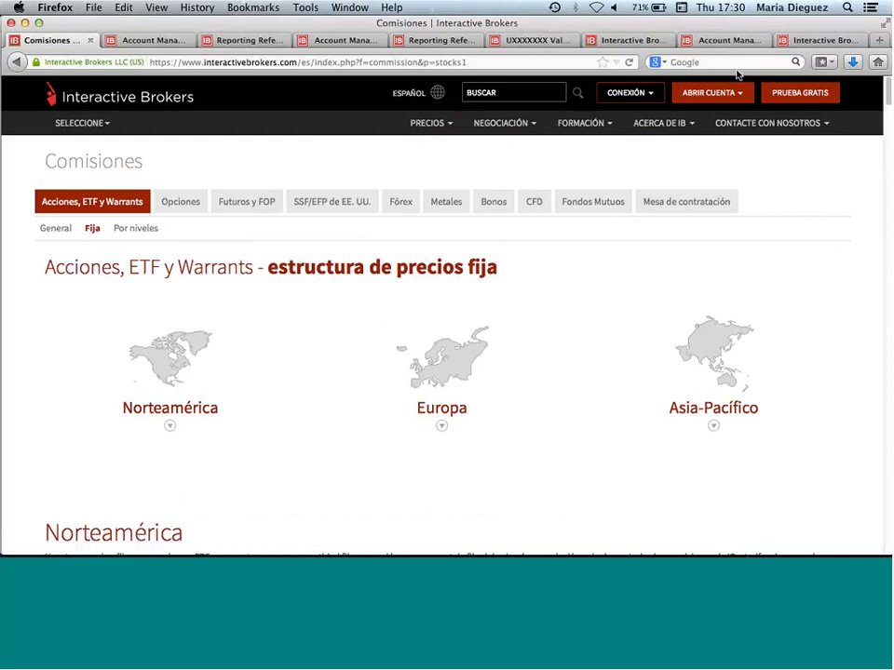
pyautogui.click(738, 40)
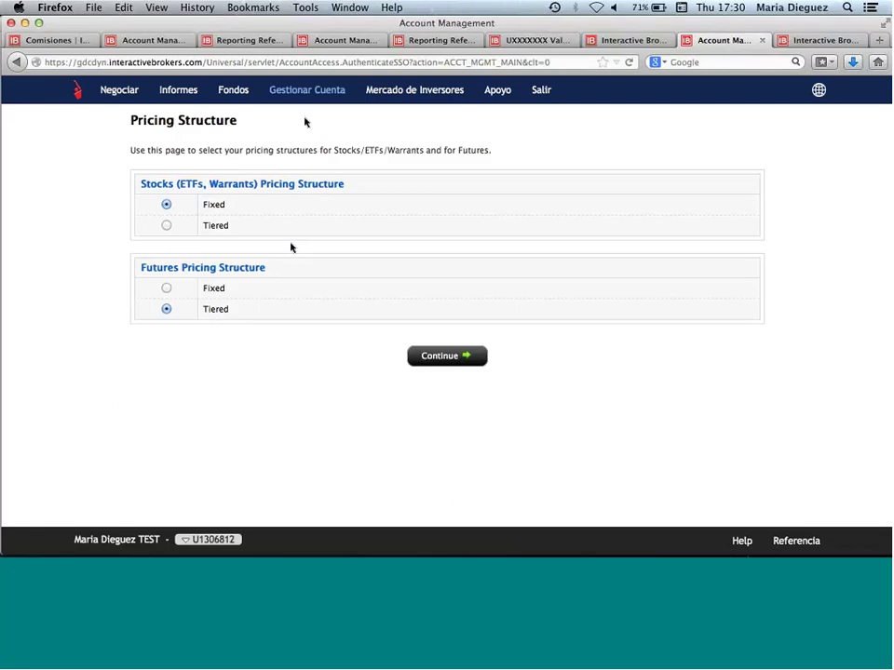
# Step: Open the Móvil settings showing Trading Platforms Read-Only Access set to Enabled
pyautogui.moveTo(308, 98)
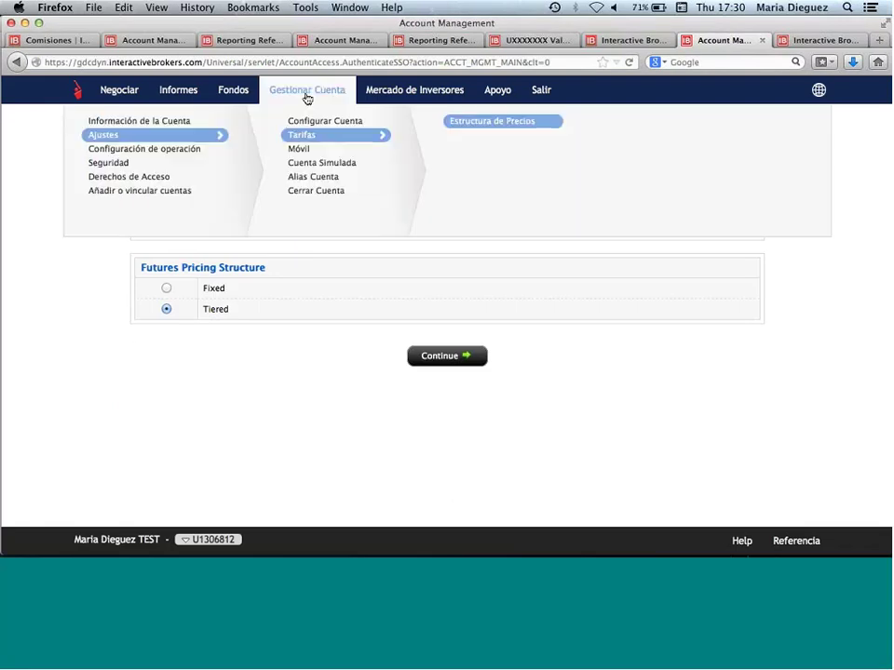
pyautogui.click(318, 150)
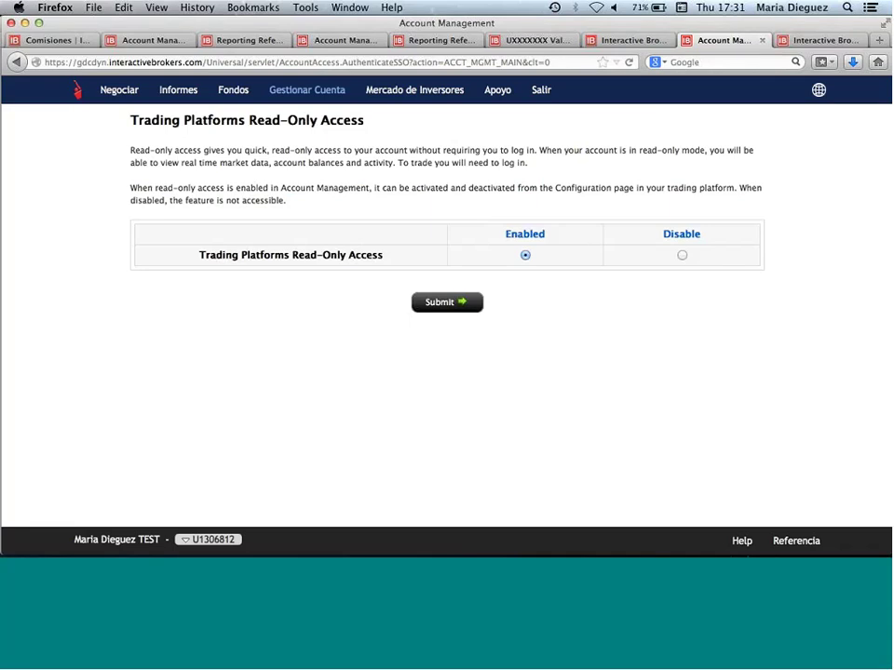
pyautogui.moveTo(343, 96)
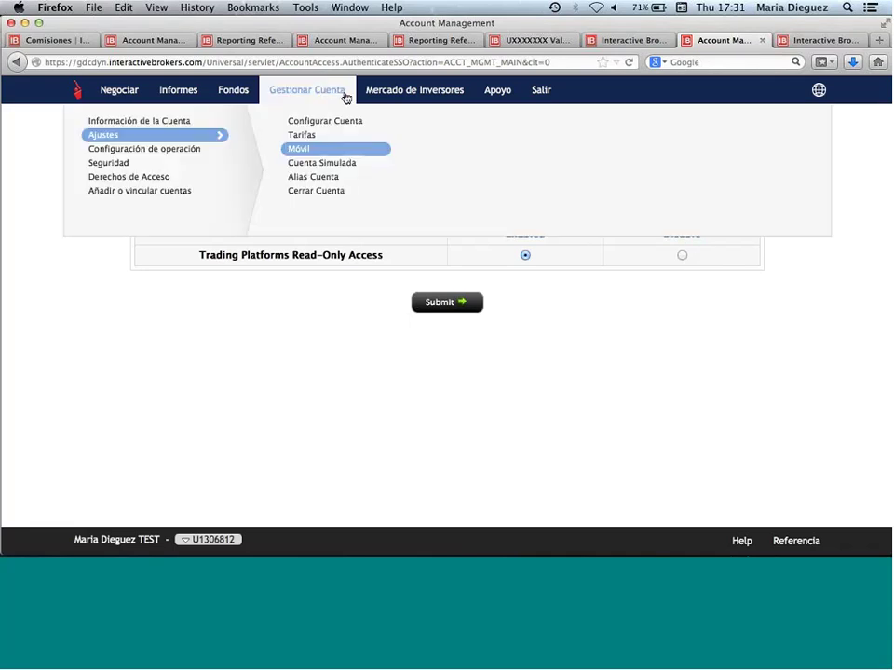
# Step: Open Alias Cuenta, browse and close the account selector, and click into the blank alias field
pyautogui.click(360, 181)
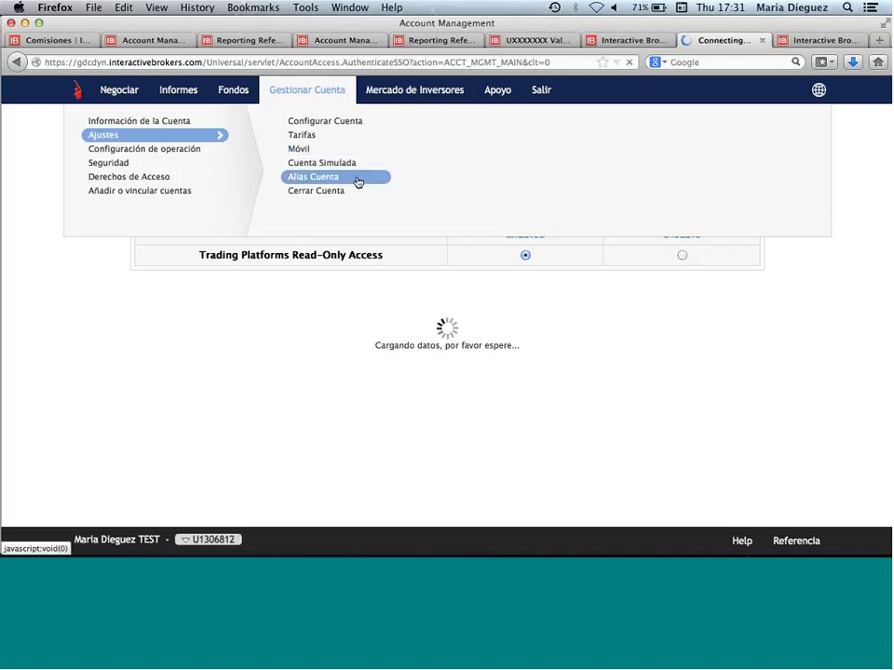
pyautogui.click(209, 539)
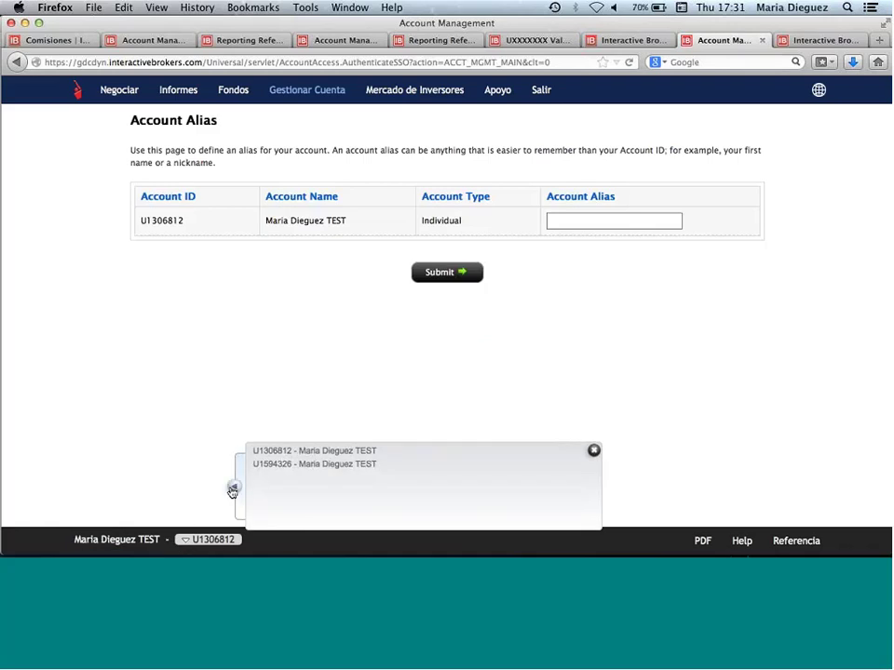
pyautogui.click(237, 486)
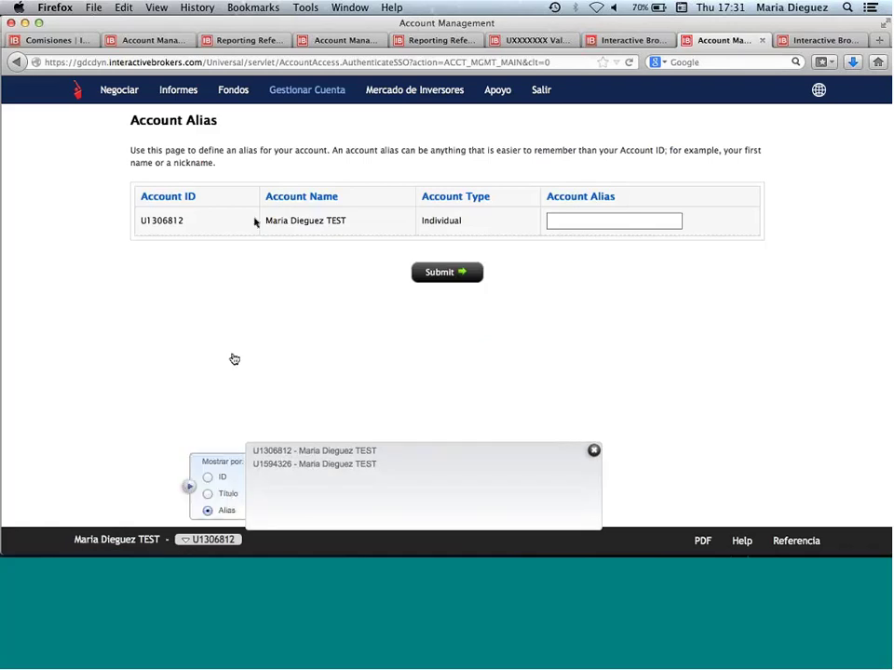
pyautogui.click(622, 222)
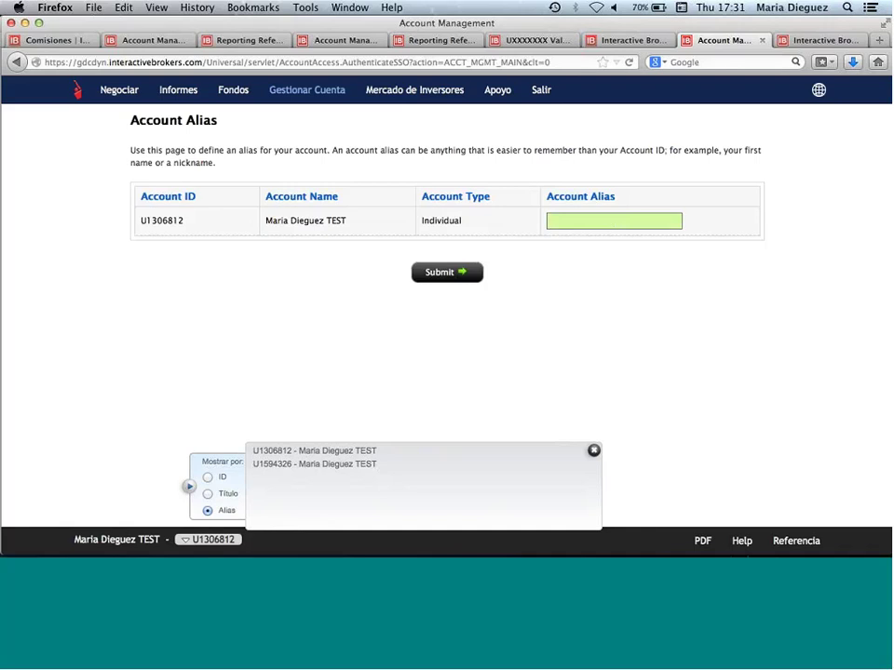
pyautogui.click(578, 219)
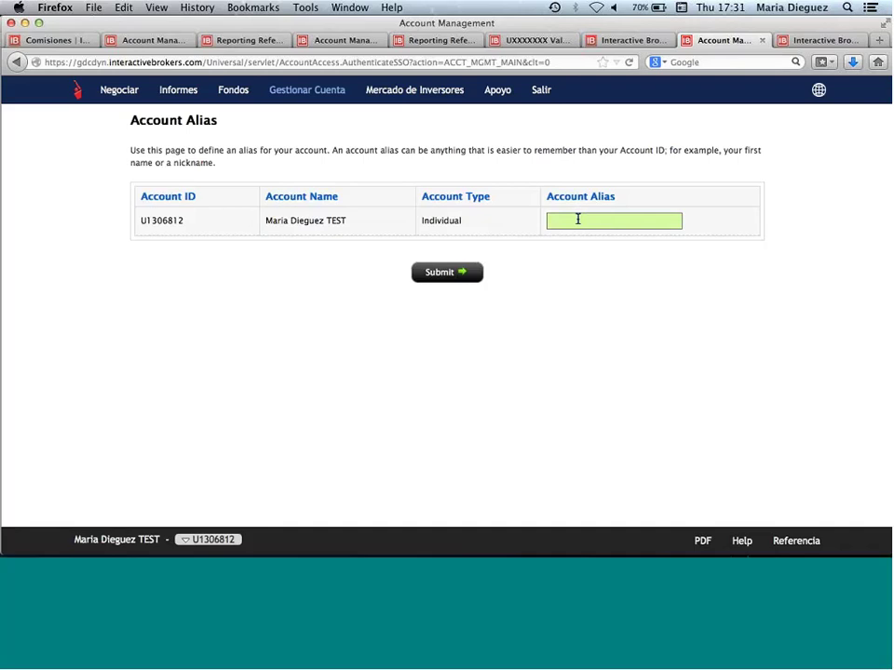
pyautogui.moveTo(303, 97)
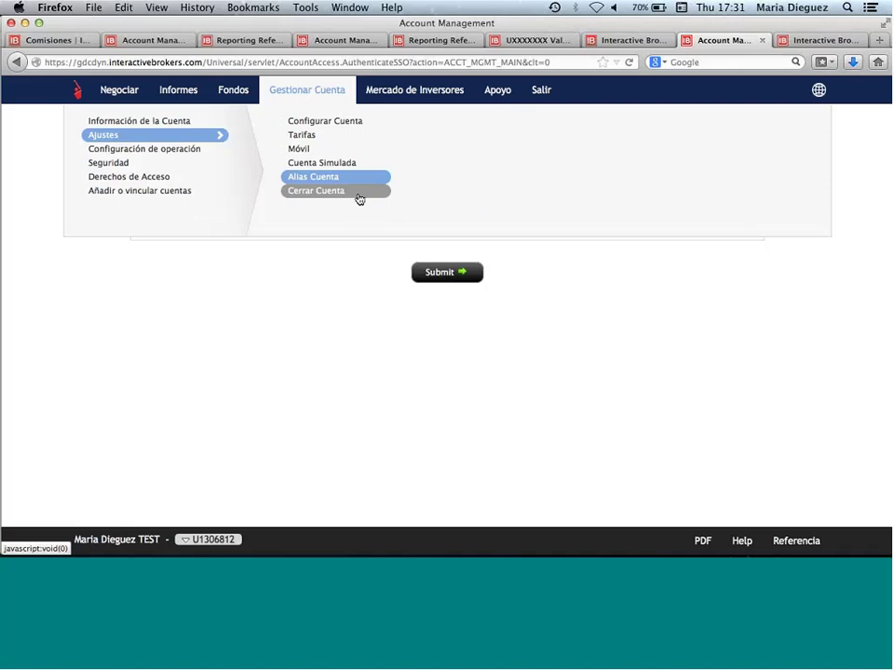
# Step: Open the Trade Permissions table under Configuración de operación and scroll to the futures section
pyautogui.moveTo(200, 151)
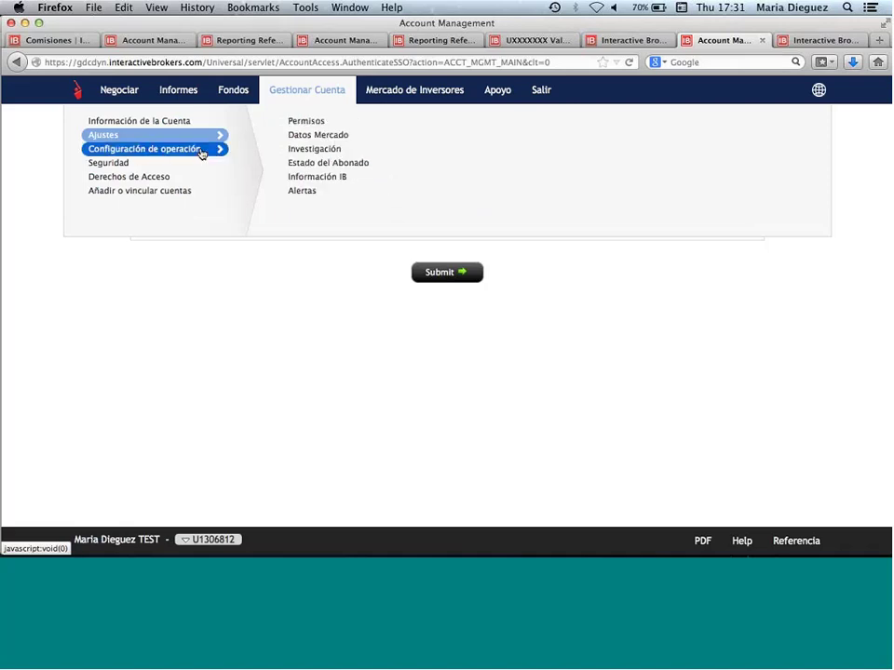
pyautogui.click(371, 122)
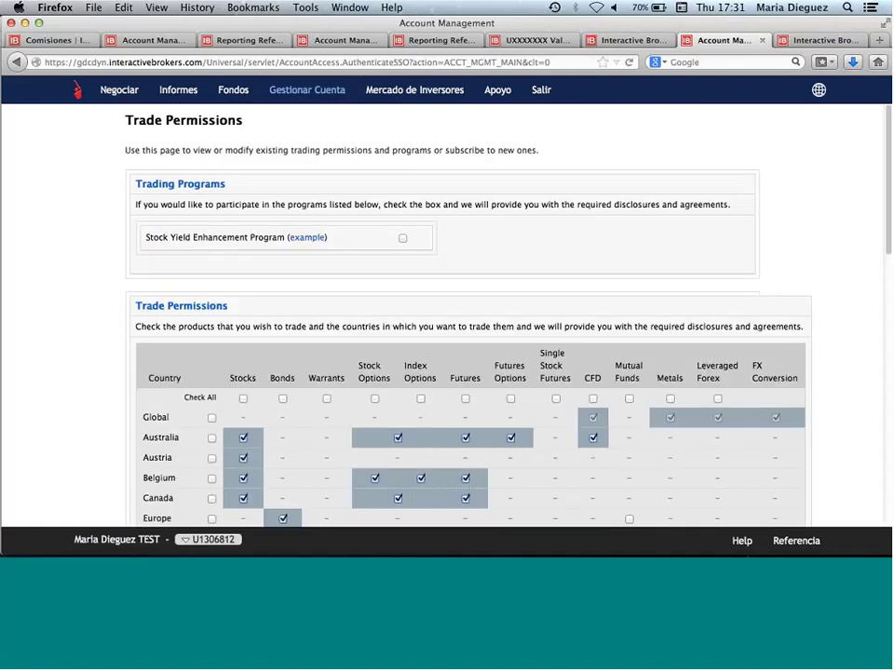
pyautogui.moveTo(291, 155)
pyautogui.moveTo(180, 120)
pyautogui.scroll(-5, 42, 350)
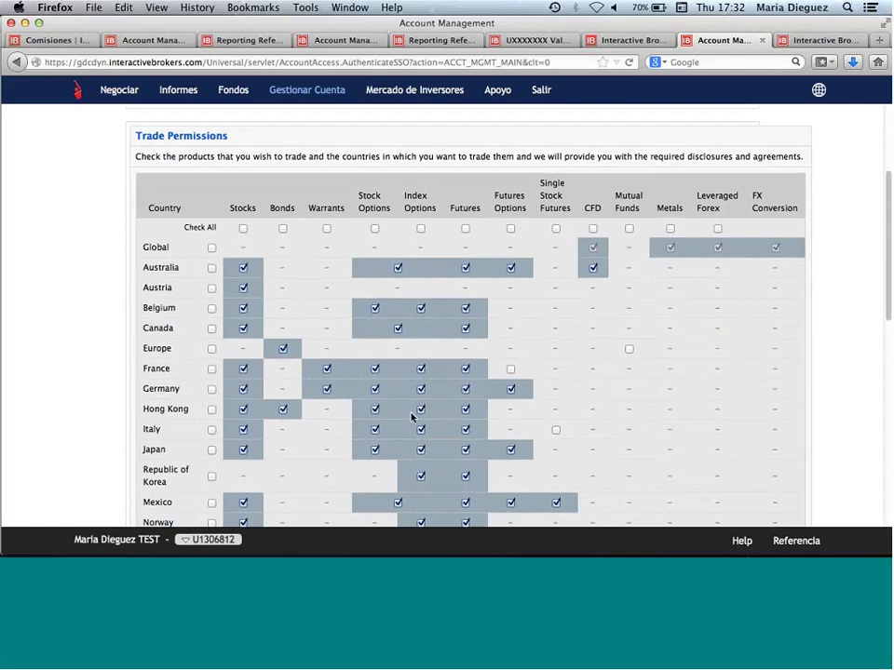
pyautogui.scroll(-3, 412, 419)
pyautogui.scroll(7, 410, 423)
pyautogui.scroll(-2, 270, 372)
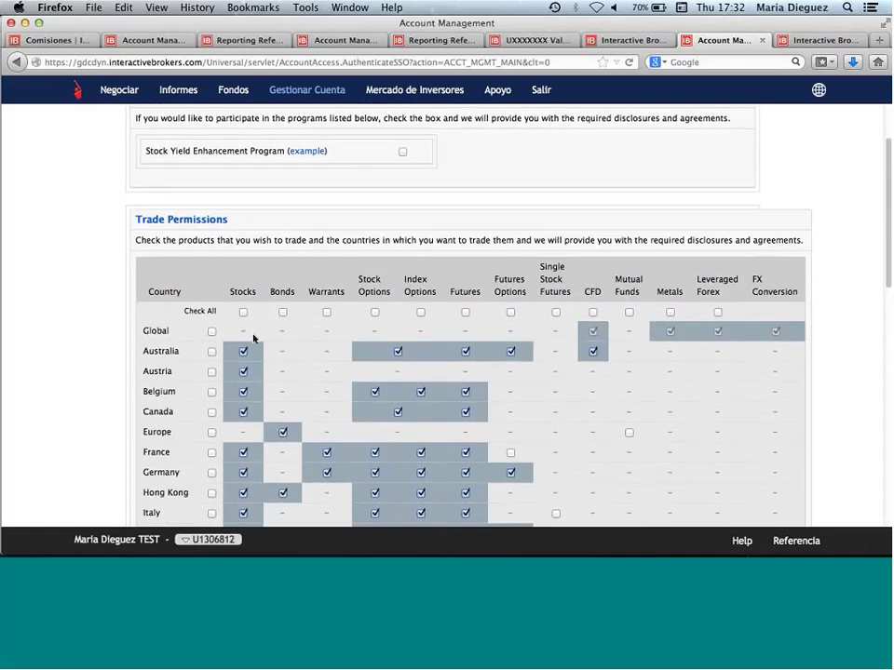
# Step: Request Single Stock Futures for every country, tick the Global row, and scroll down to Continue
pyautogui.click(556, 312)
pyautogui.click(212, 331)
pyautogui.scroll(-2, 495, 303)
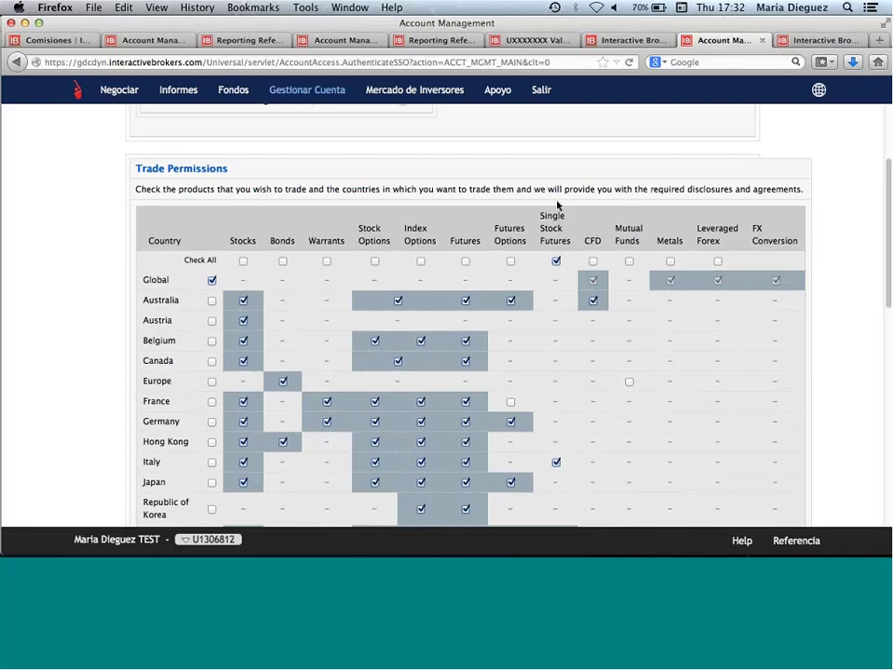
pyautogui.scroll(-6, 565, 381)
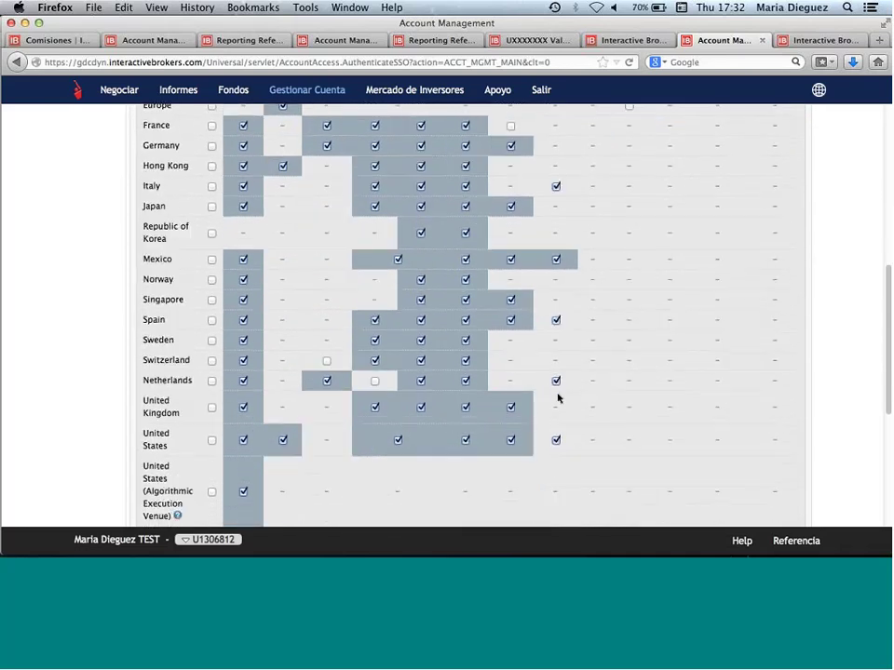
pyautogui.scroll(-5, 78, 291)
pyautogui.scroll(6, 80, 287)
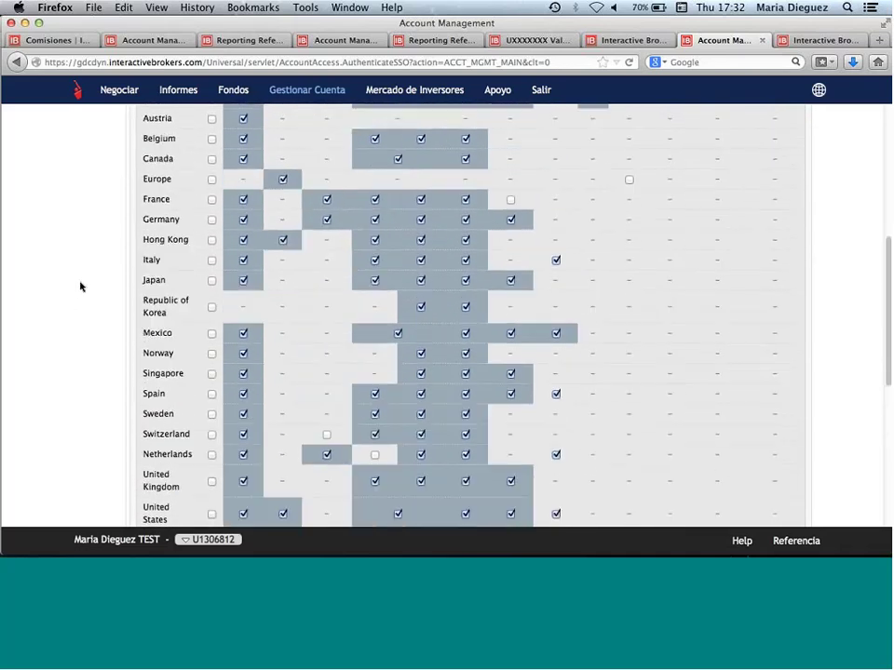
pyautogui.scroll(5, 80, 287)
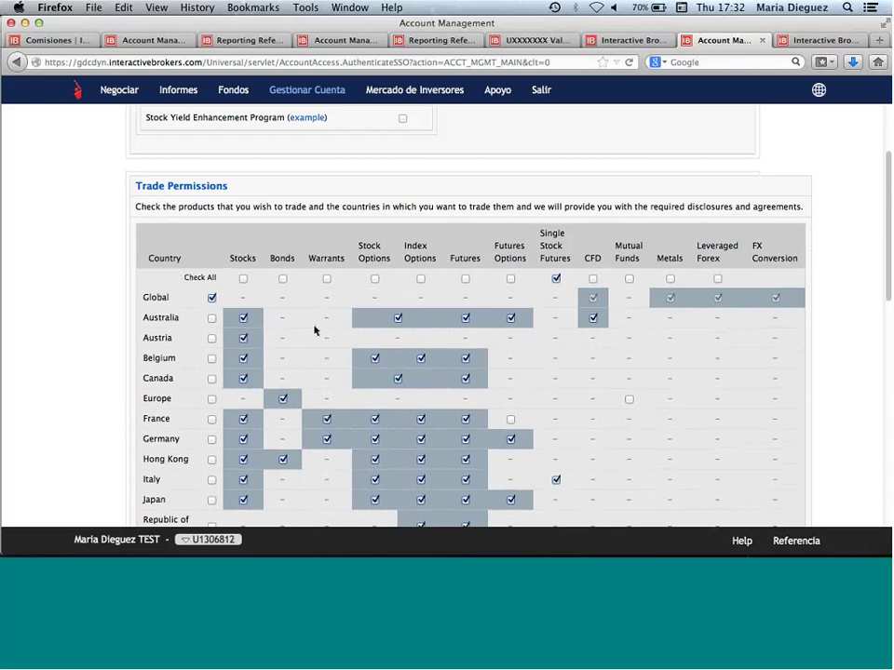
pyautogui.scroll(-5, 88, 330)
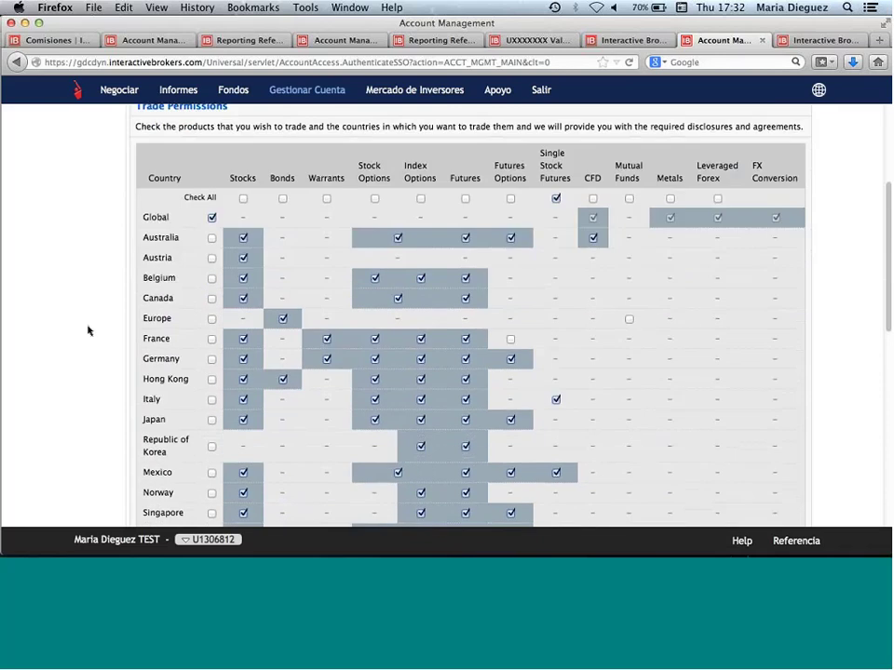
pyautogui.scroll(-8, 88, 331)
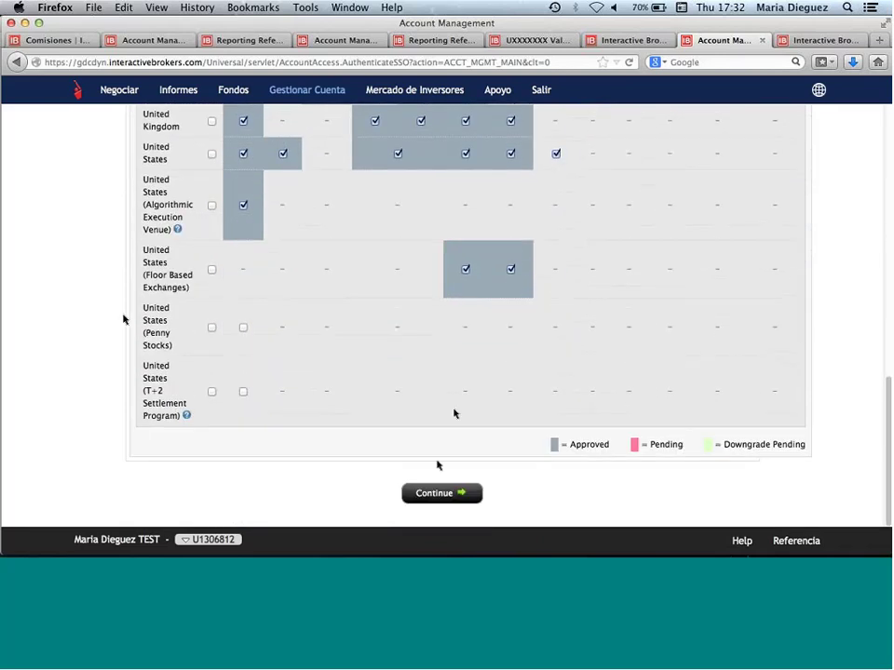
# Step: Submit the trade permission changes, then continue past the reviewed Financial Information page
pyautogui.click(447, 490)
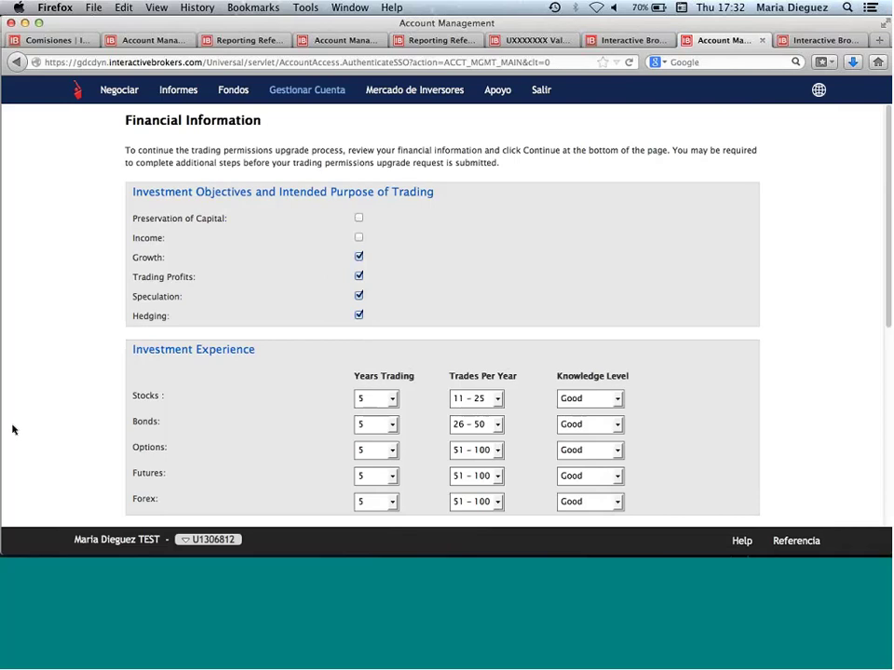
pyautogui.scroll(-1, 7, 425)
pyautogui.scroll(-2, 5, 424)
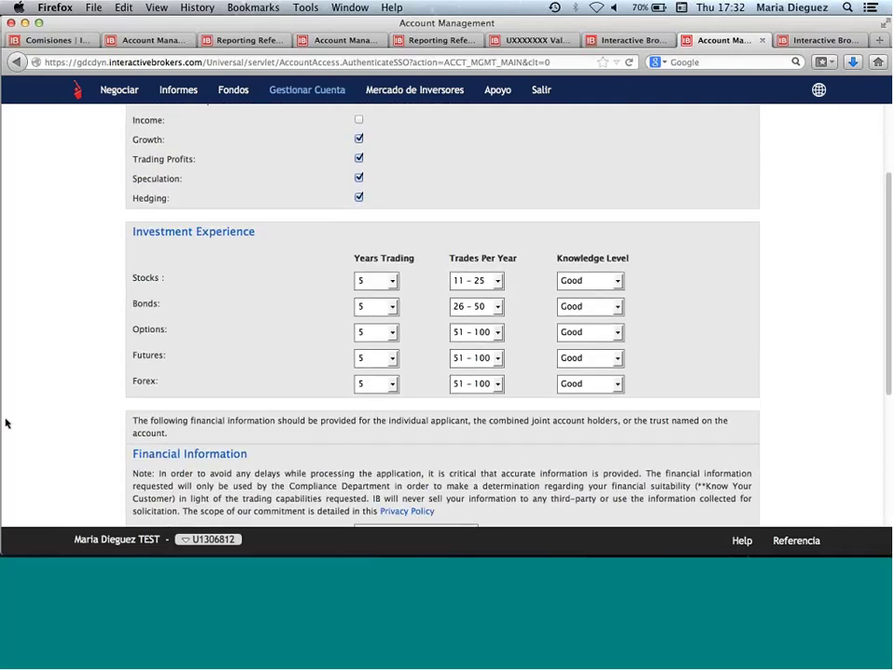
pyautogui.scroll(1, 5, 424)
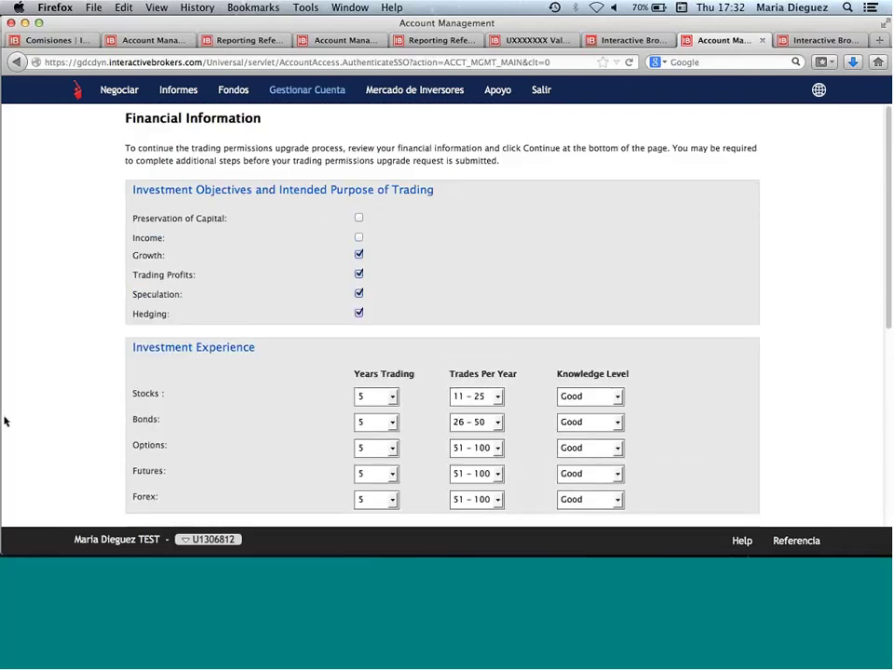
pyautogui.scroll(-1, 5, 422)
pyautogui.scroll(-10, 4, 421)
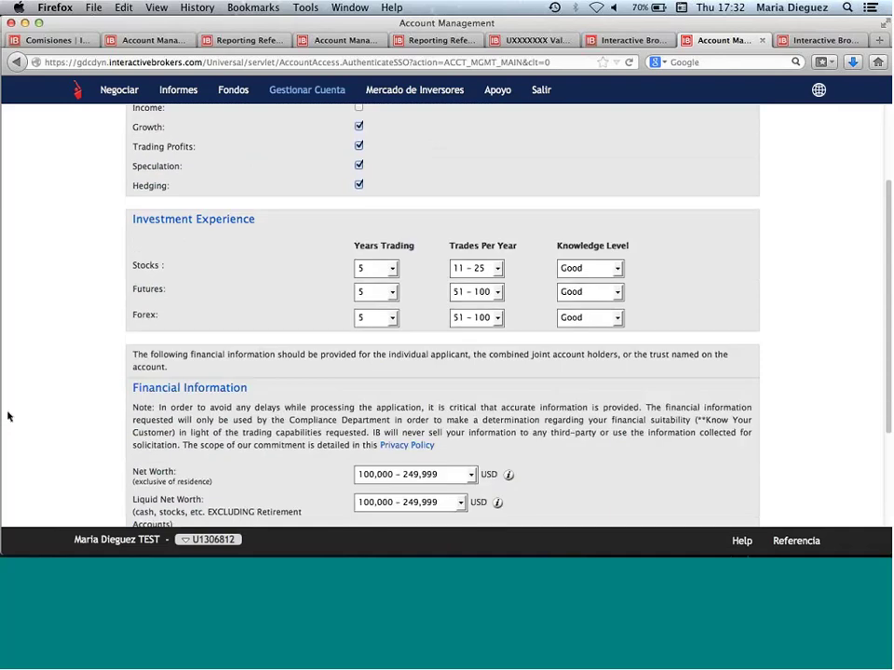
pyautogui.click(438, 496)
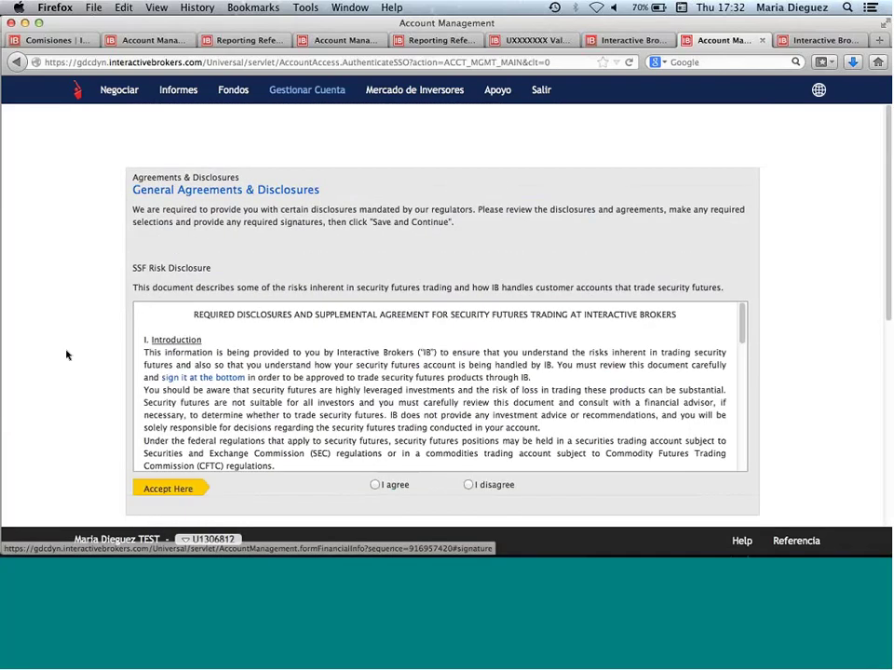
pyautogui.scroll(-2, 66, 355)
# Step: Agree to the SSF Risk Disclosure, enter the account holder's name as signature, and save
pyautogui.click(374, 417)
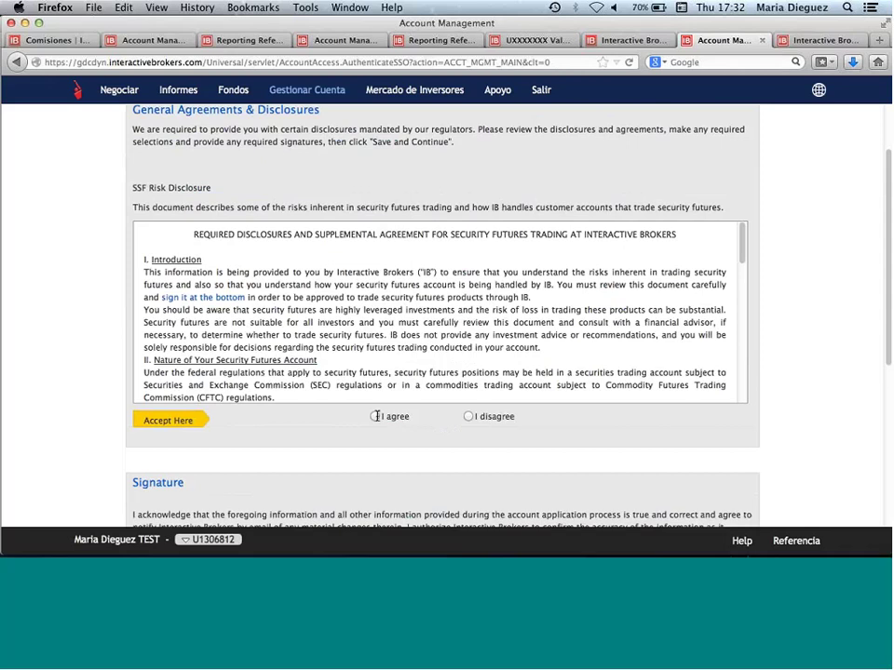
pyautogui.scroll(-7, 107, 403)
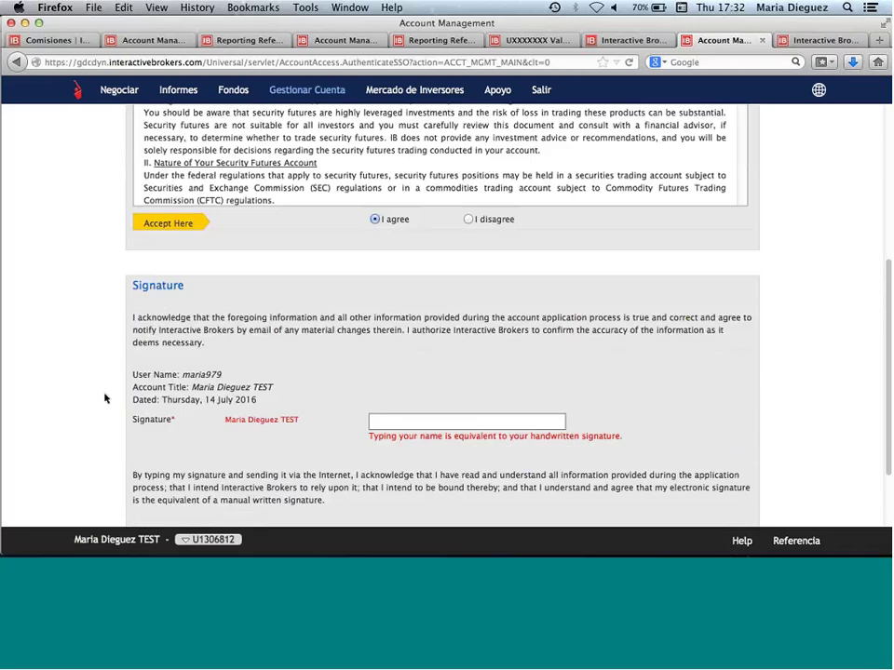
pyautogui.click(388, 327)
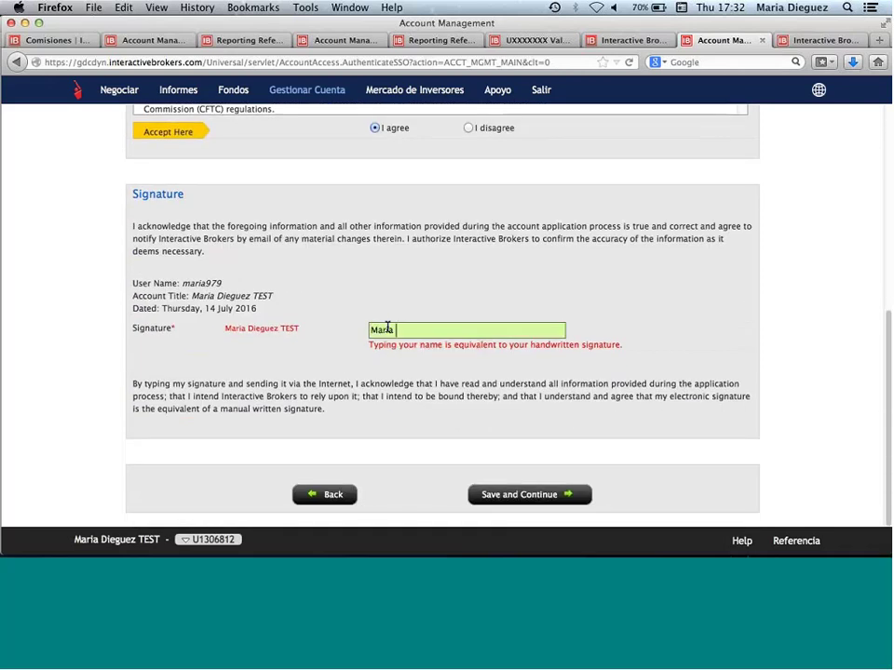
pyautogui.click(522, 495)
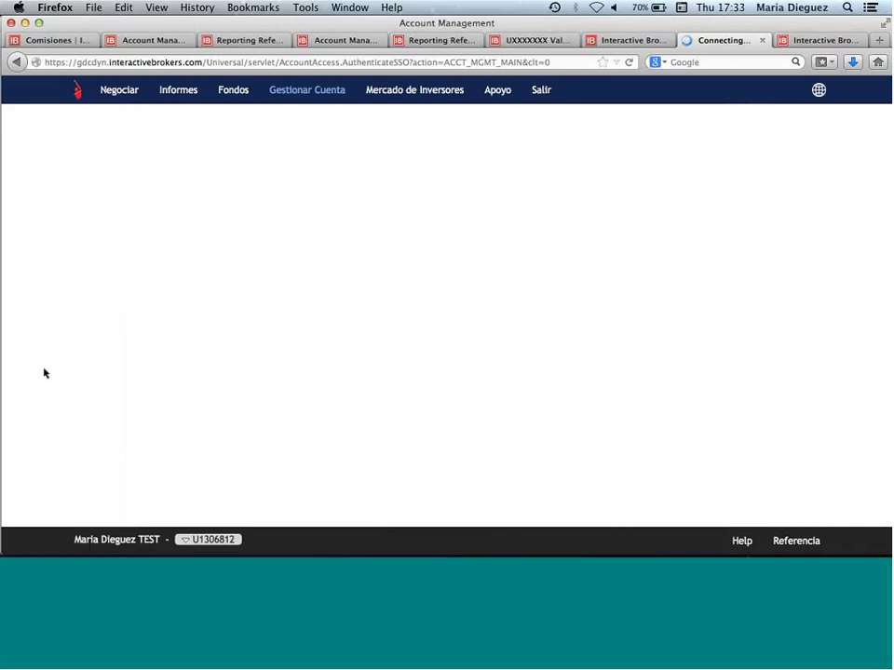
# Step: Scroll through the Final Acknowledgements page, checking Single Stock Futures and the other permissions are approved
pyautogui.scroll(-10, 44, 373)
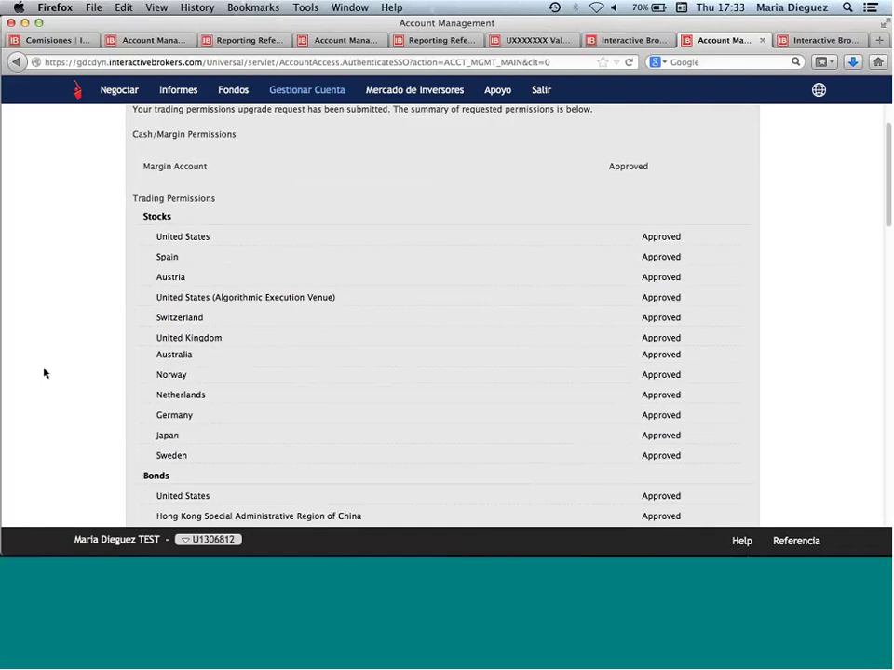
pyautogui.scroll(-10, 44, 374)
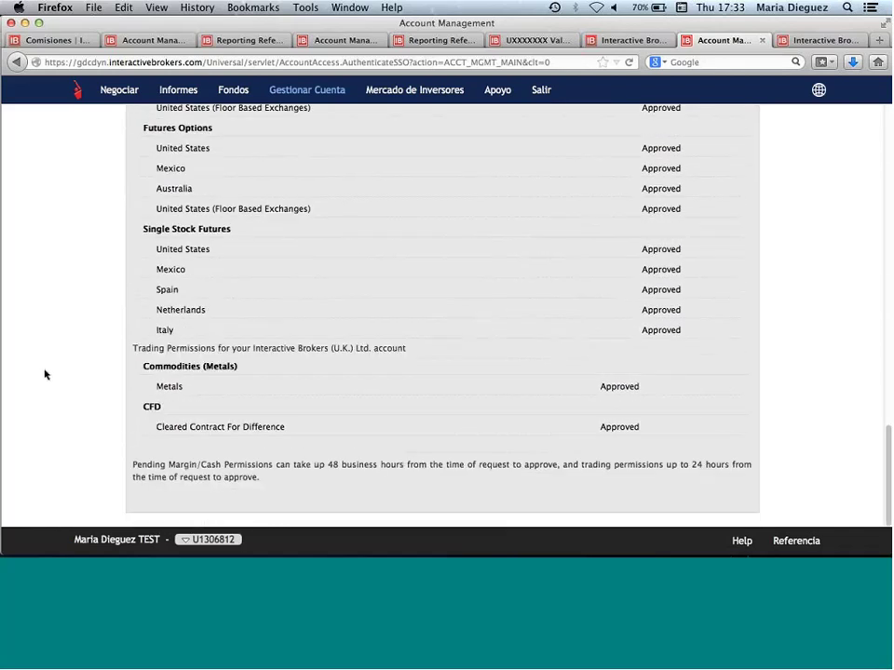
pyautogui.scroll(8, 44, 374)
pyautogui.scroll(-8, 44, 373)
pyautogui.scroll(8, 4, 385)
pyautogui.scroll(10, 67, 471)
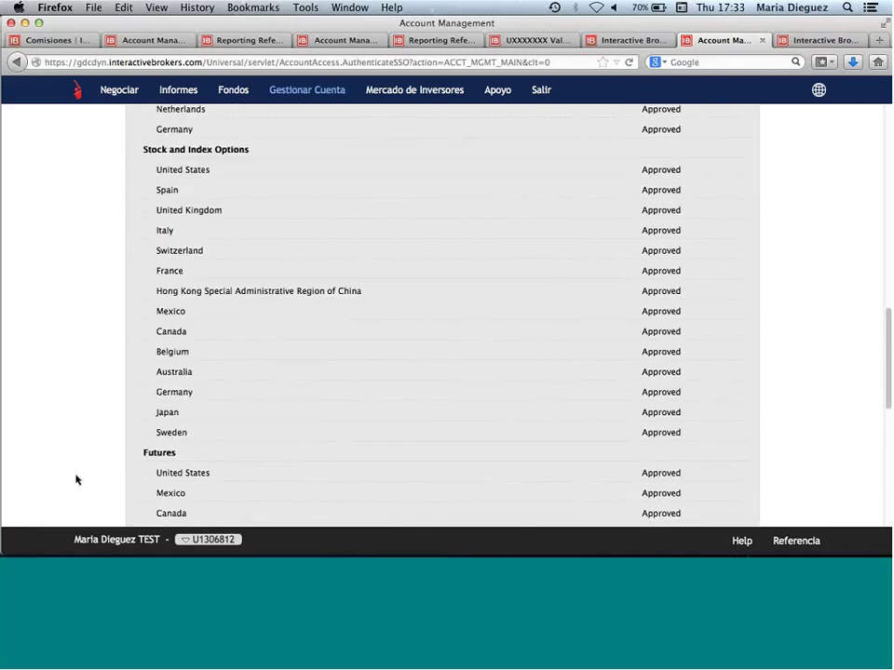
pyautogui.scroll(3, 60, 465)
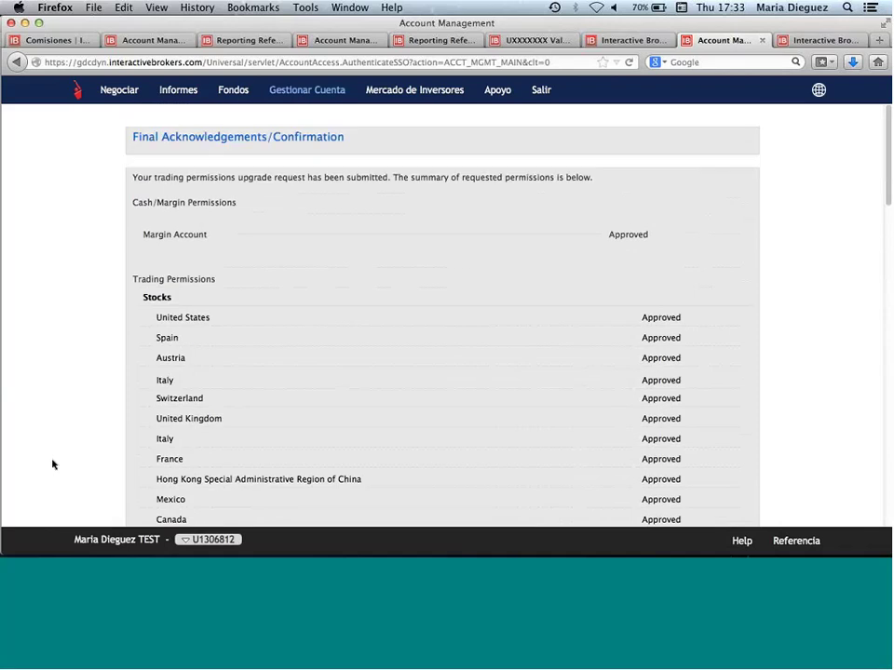
# Step: Open Datos Mercado and view the North America, Europe, Asia-Pacific and Quote Booster lists
pyautogui.moveTo(291, 89)
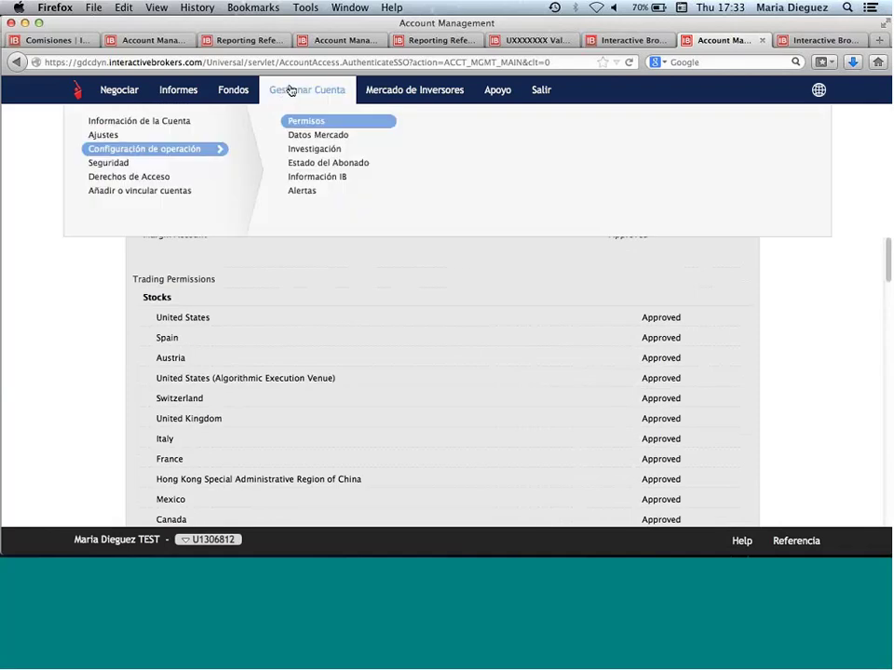
pyautogui.click(316, 136)
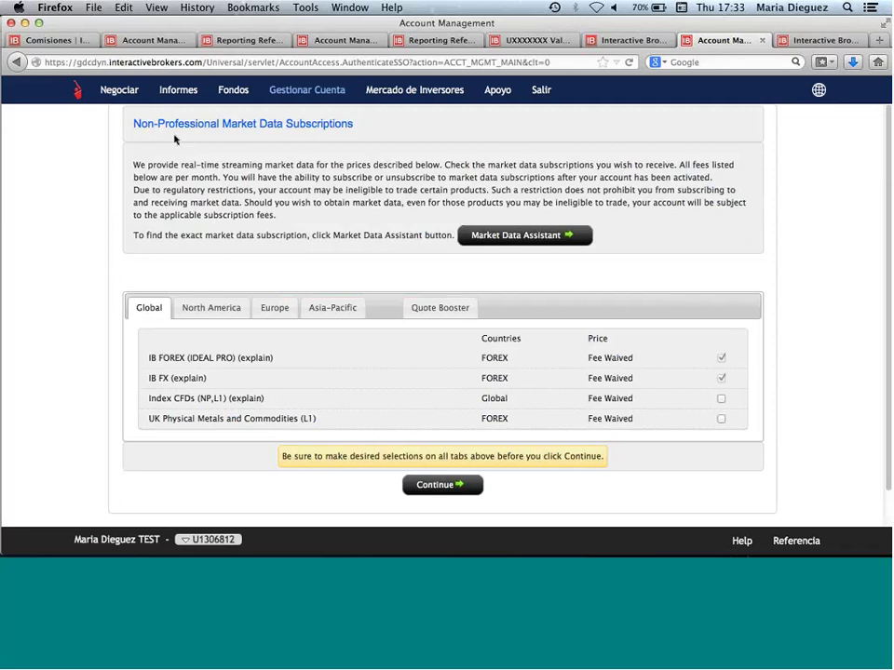
pyautogui.click(208, 308)
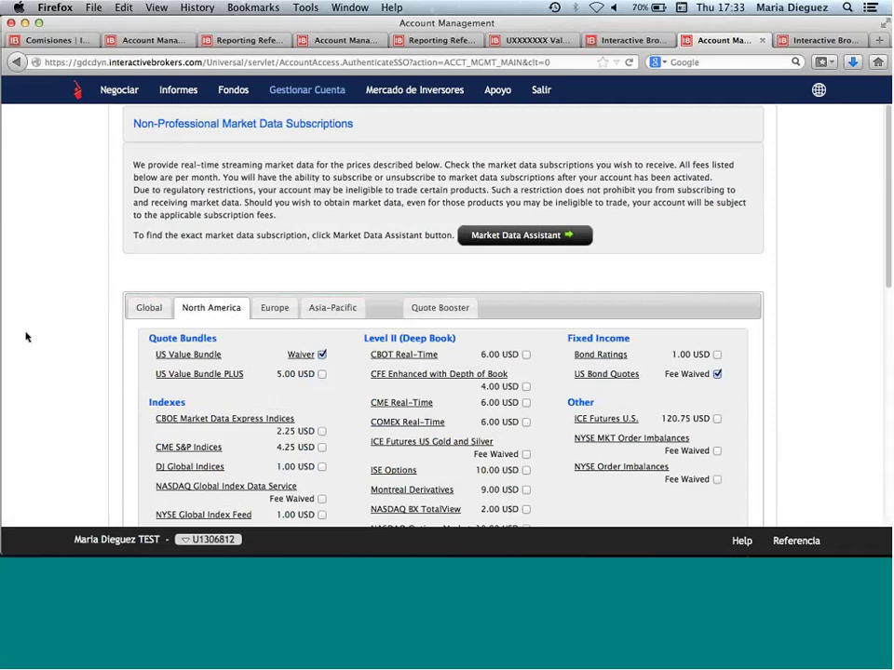
pyautogui.scroll(-2, 28, 335)
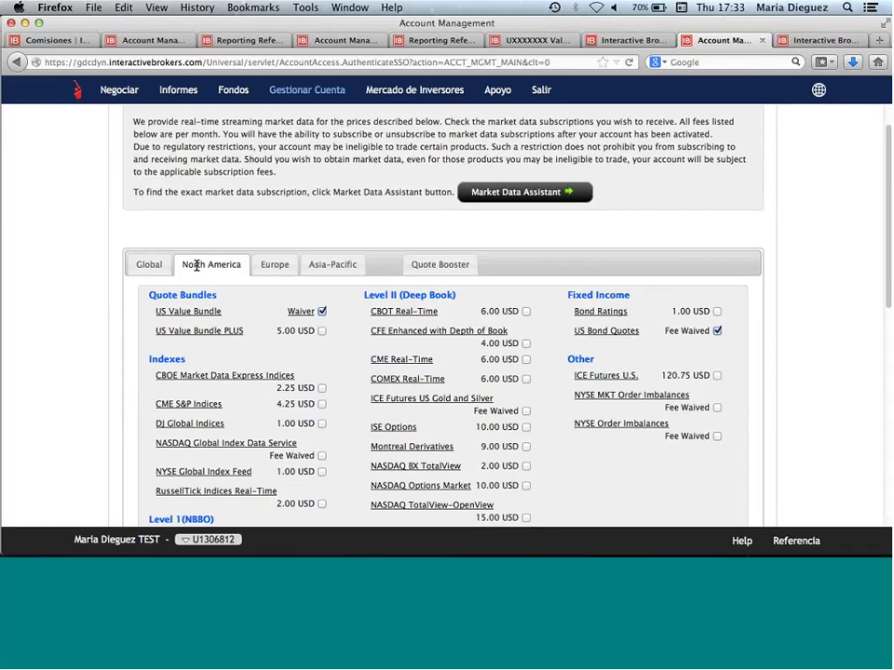
pyautogui.click(281, 264)
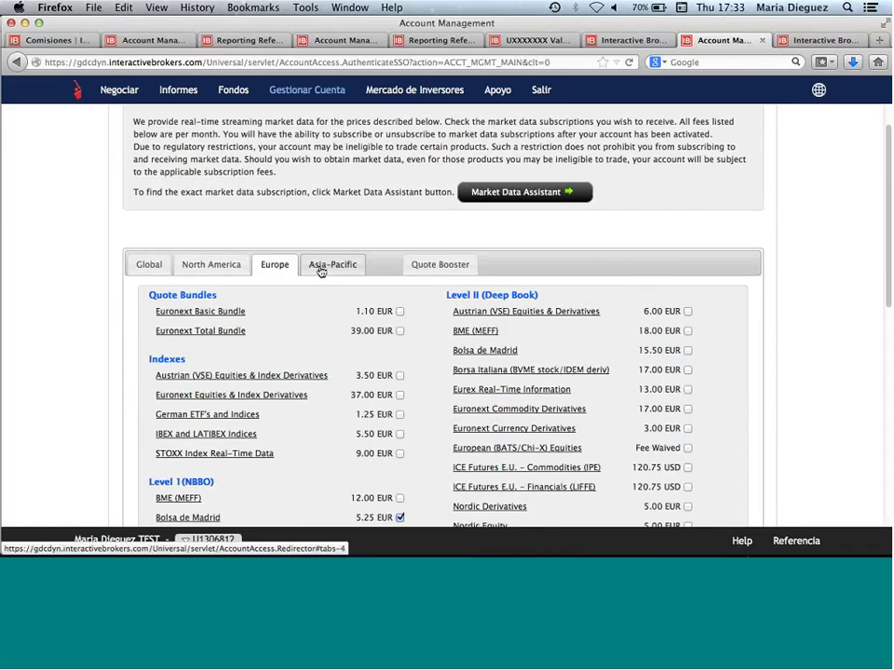
pyautogui.click(317, 267)
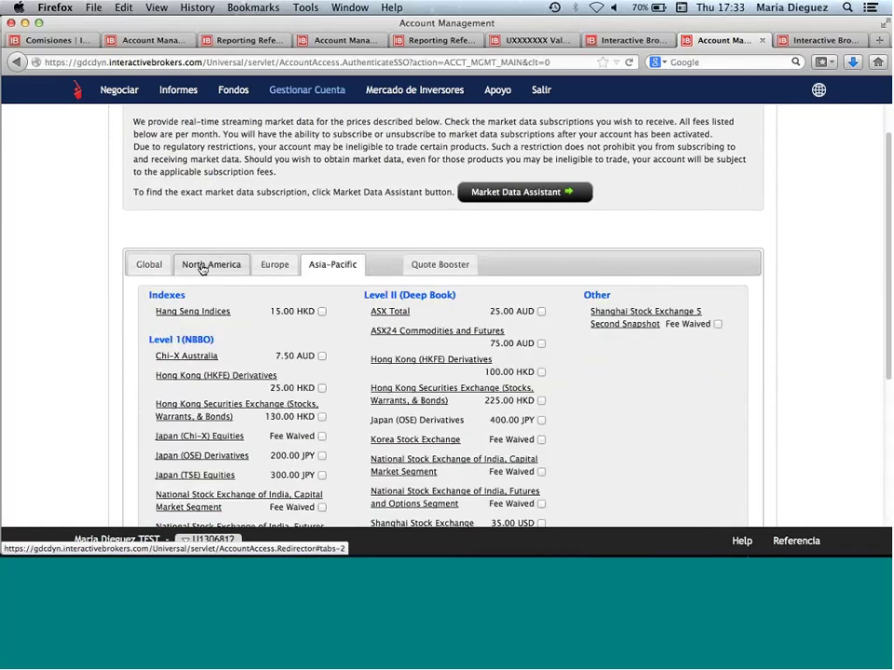
pyautogui.click(437, 265)
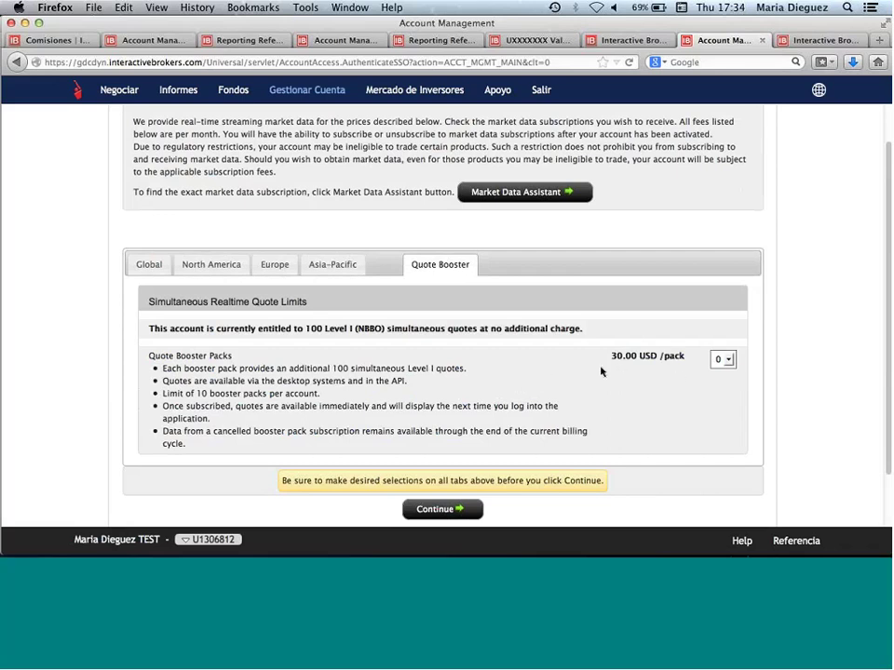
# Step: Browse the North America subscriptions and their descriptions, then switch to the Europe list
pyautogui.click(223, 267)
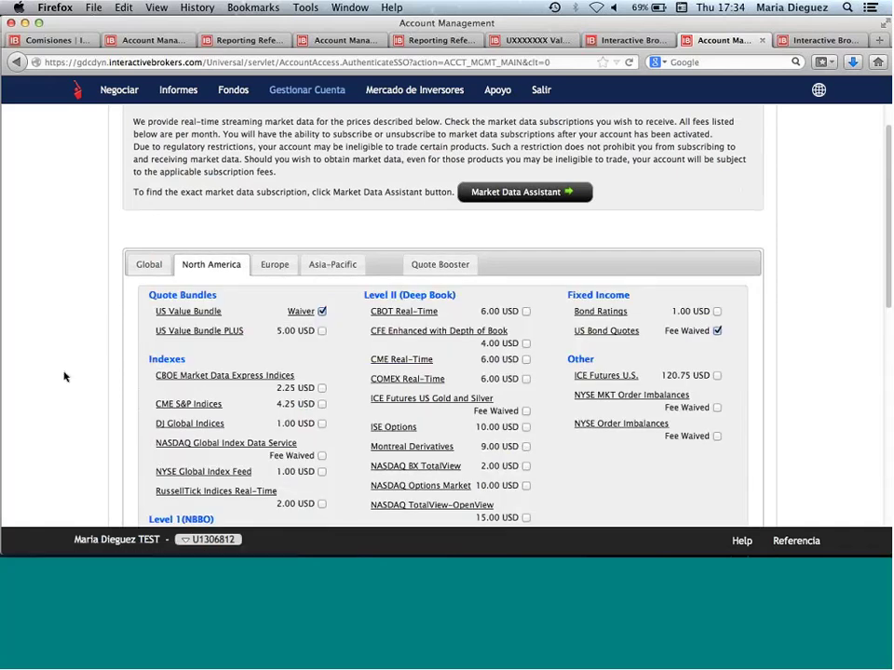
pyautogui.scroll(-1, 186, 345)
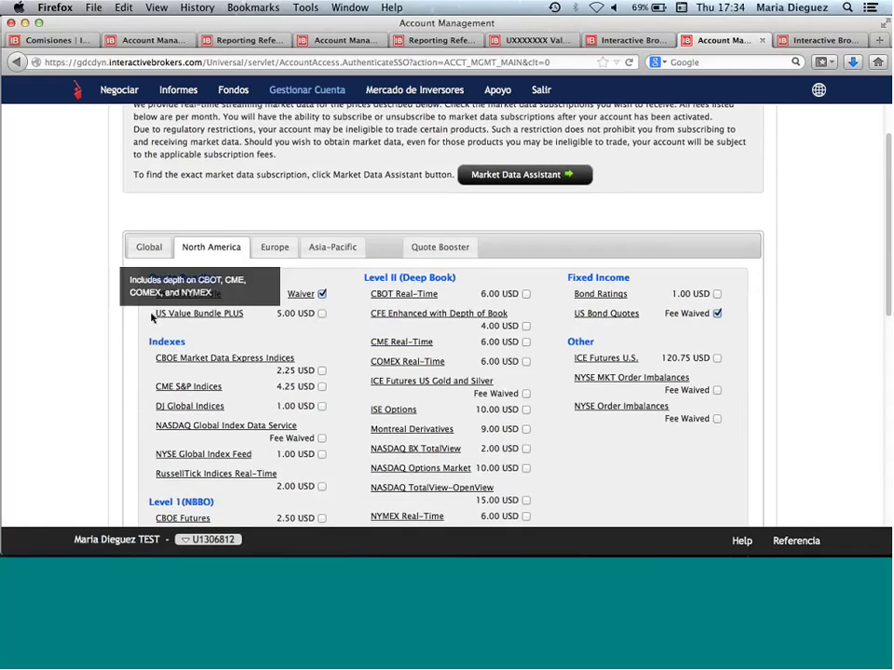
pyautogui.moveTo(165, 303)
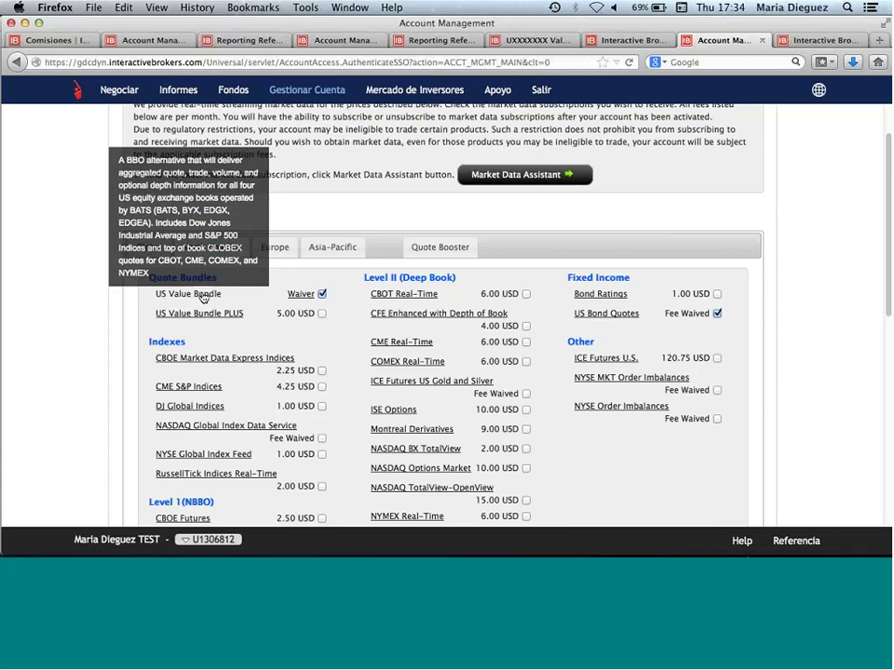
pyautogui.moveTo(303, 298)
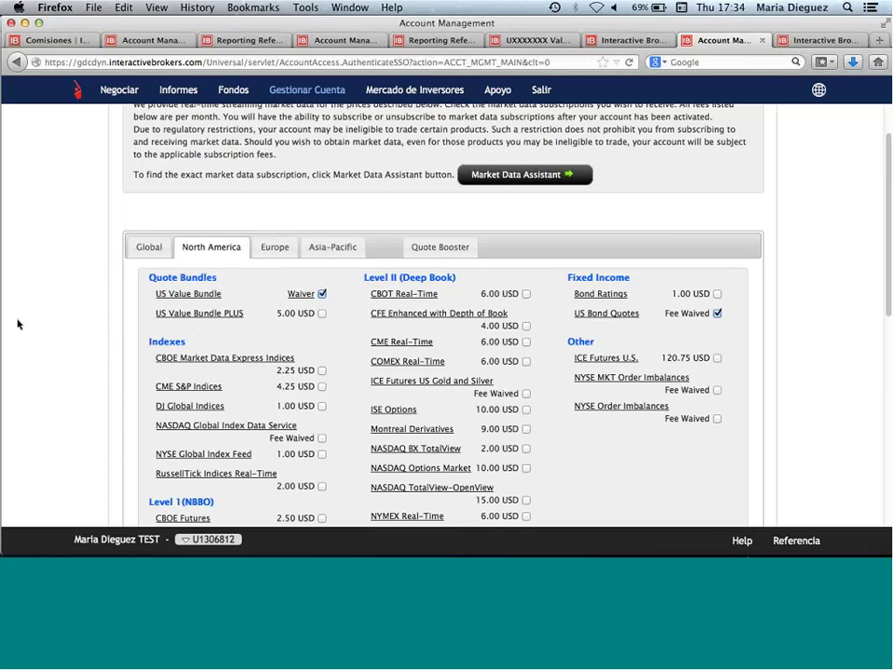
pyautogui.scroll(-1, 111, 317)
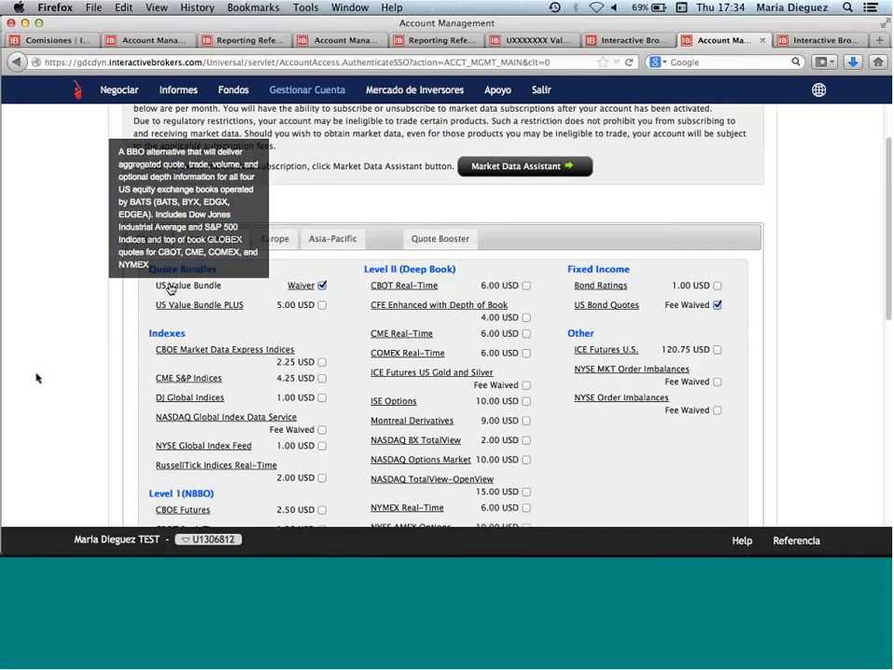
pyautogui.scroll(-3, 36, 377)
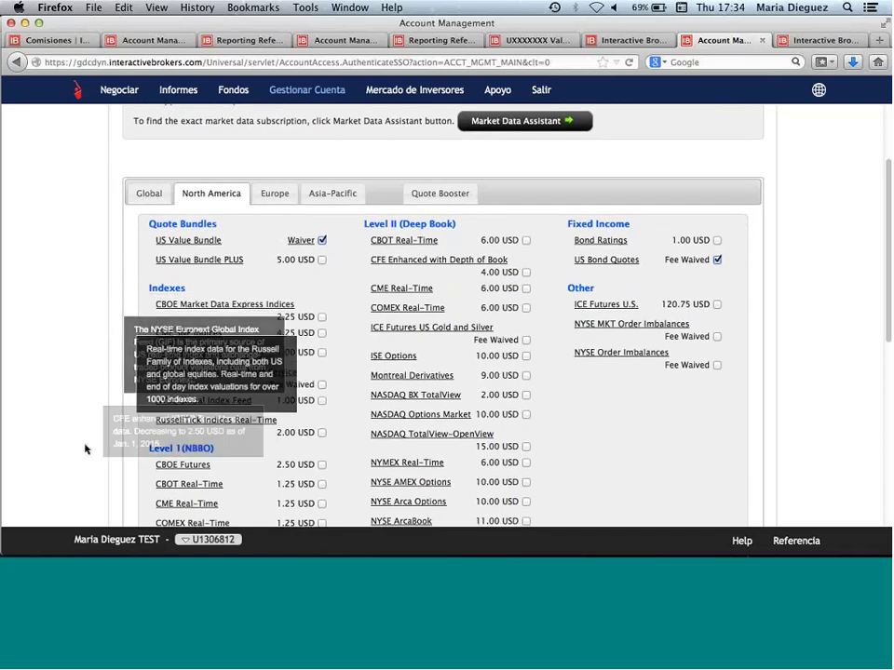
pyautogui.scroll(-10, 5, 433)
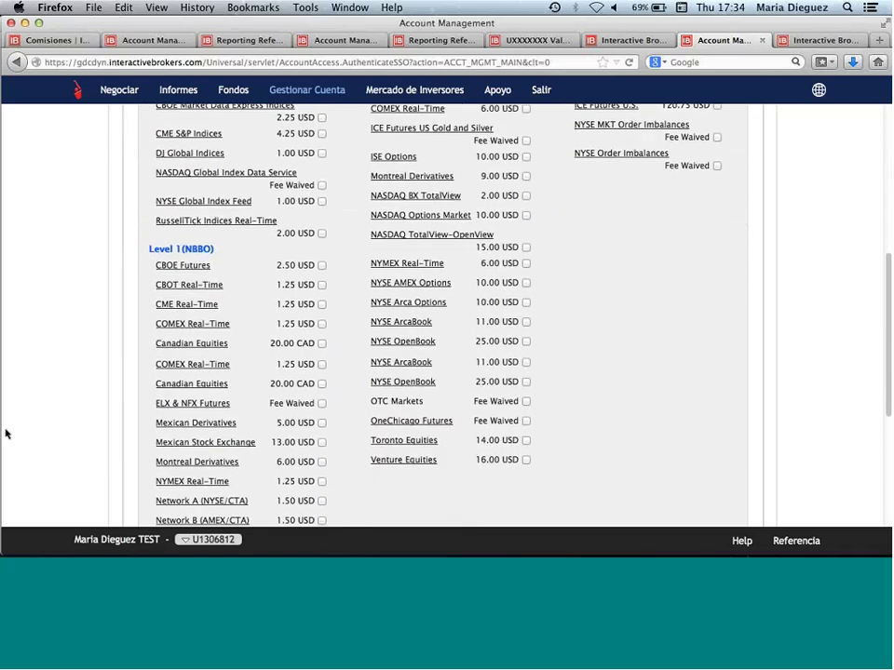
pyautogui.scroll(-3, 4, 433)
pyautogui.moveTo(199, 408)
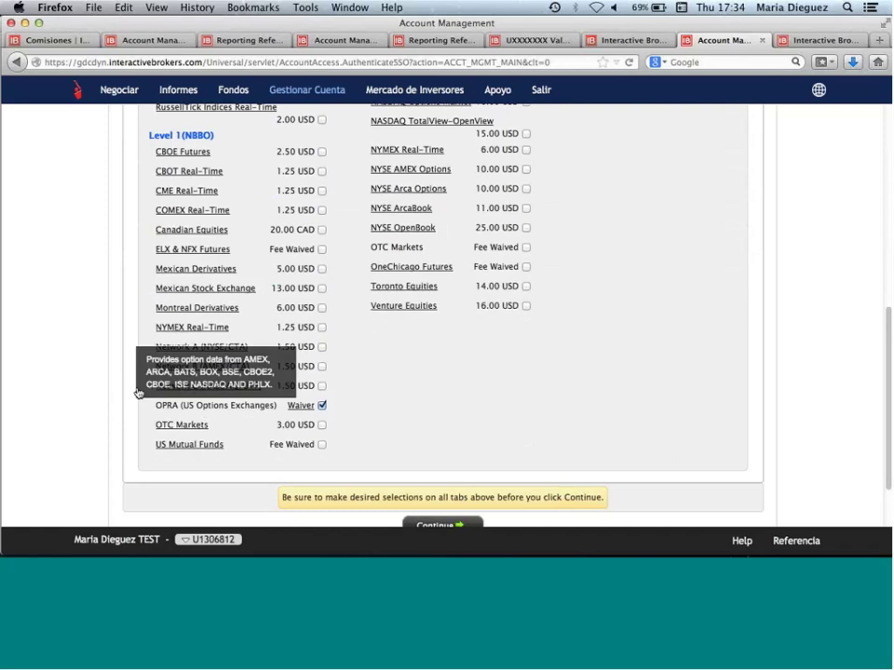
pyautogui.scroll(15, 78, 369)
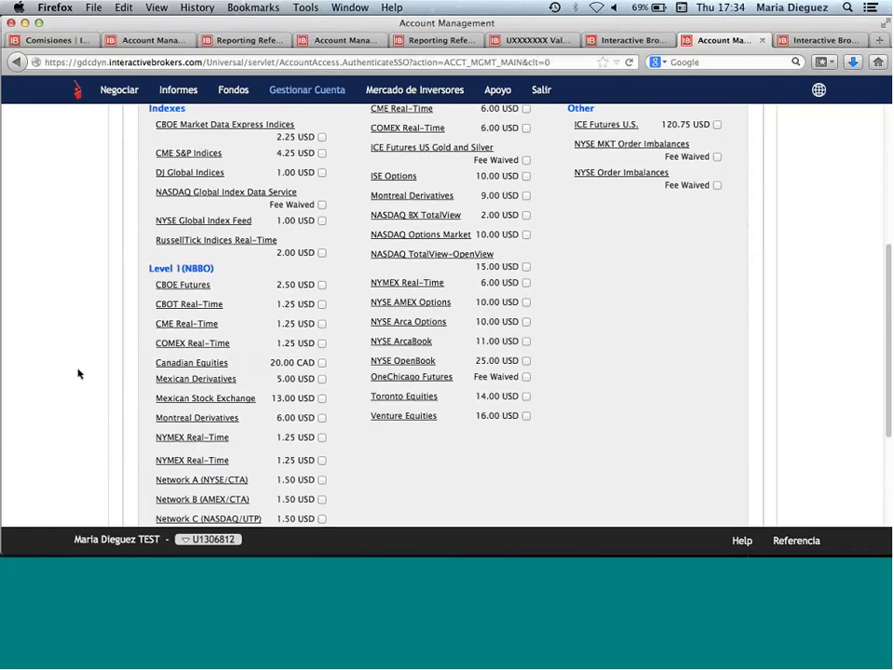
pyautogui.click(270, 308)
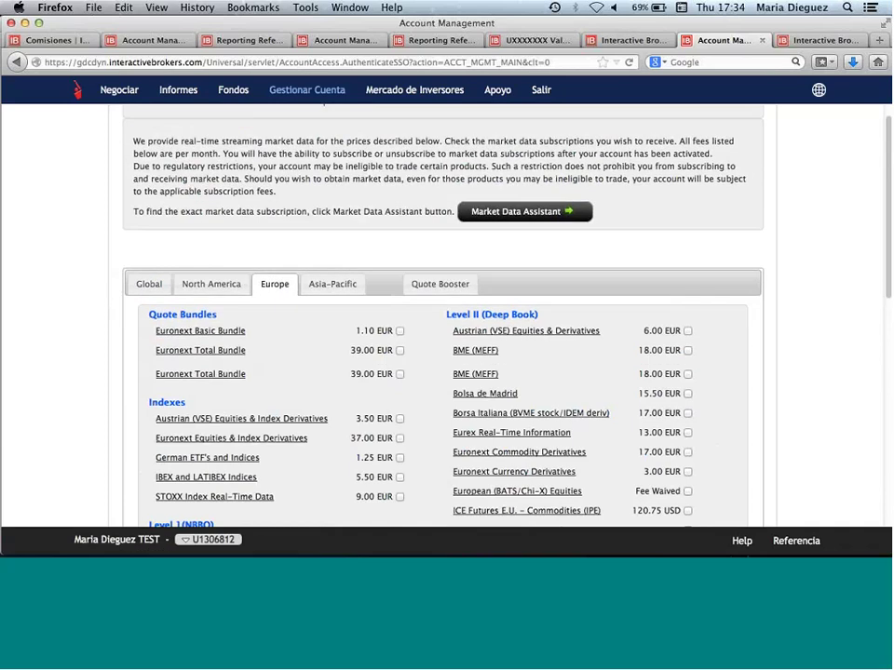
pyautogui.scroll(-2, 183, 331)
# Step: Continue and confirm the Europe selection, saving Bolsa de Madrid Level I at 5.25 EUR
pyautogui.scroll(-4, 70, 413)
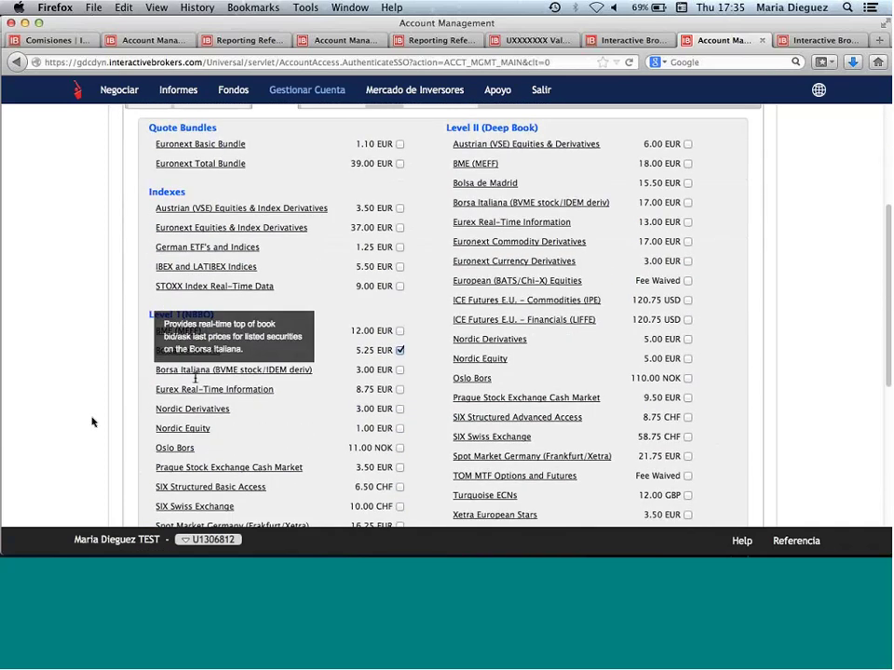
pyautogui.scroll(-5, 100, 415)
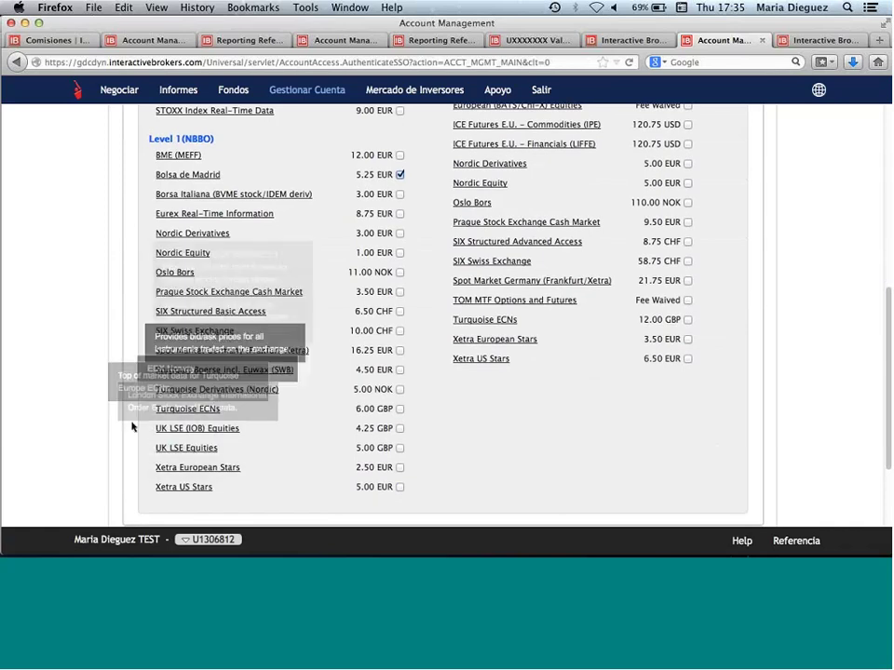
pyautogui.scroll(3, 47, 415)
pyautogui.scroll(3, 46, 415)
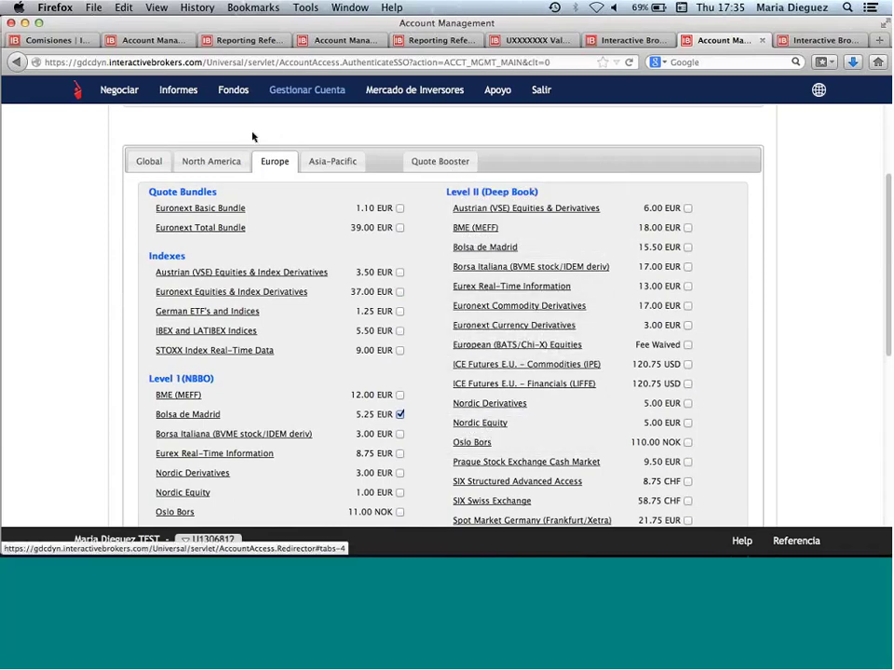
pyautogui.scroll(-8, 94, 338)
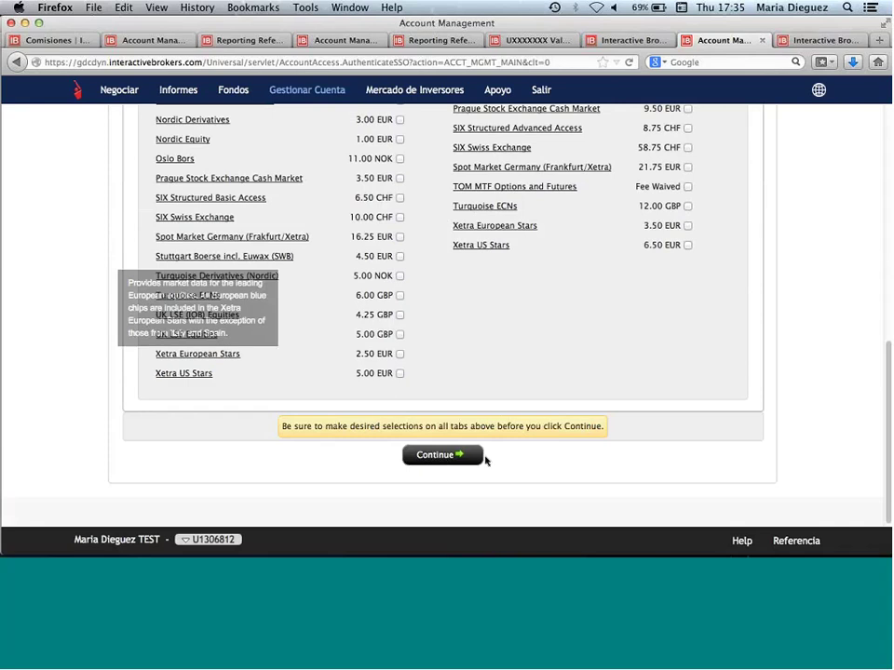
pyautogui.click(451, 458)
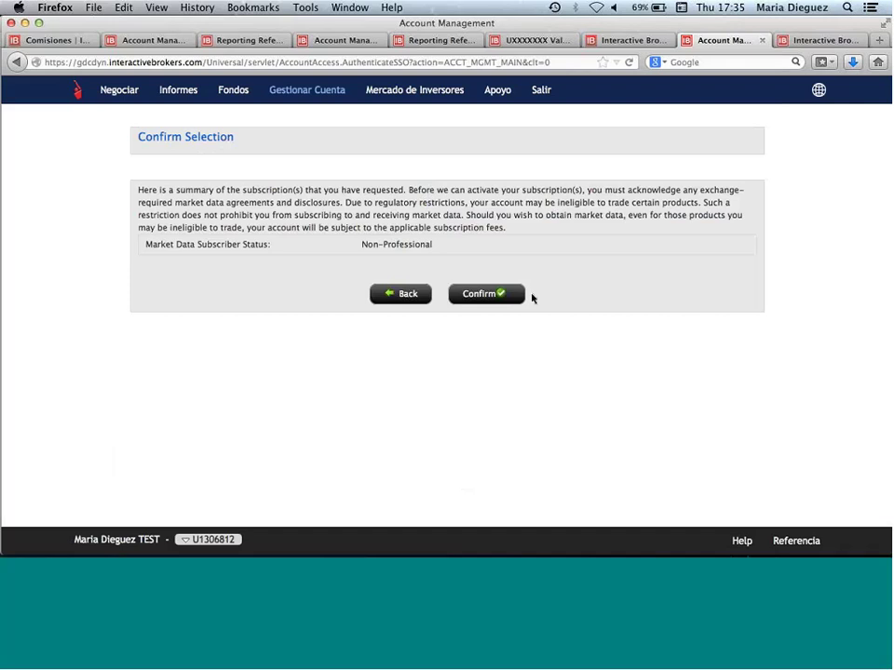
pyautogui.click(490, 296)
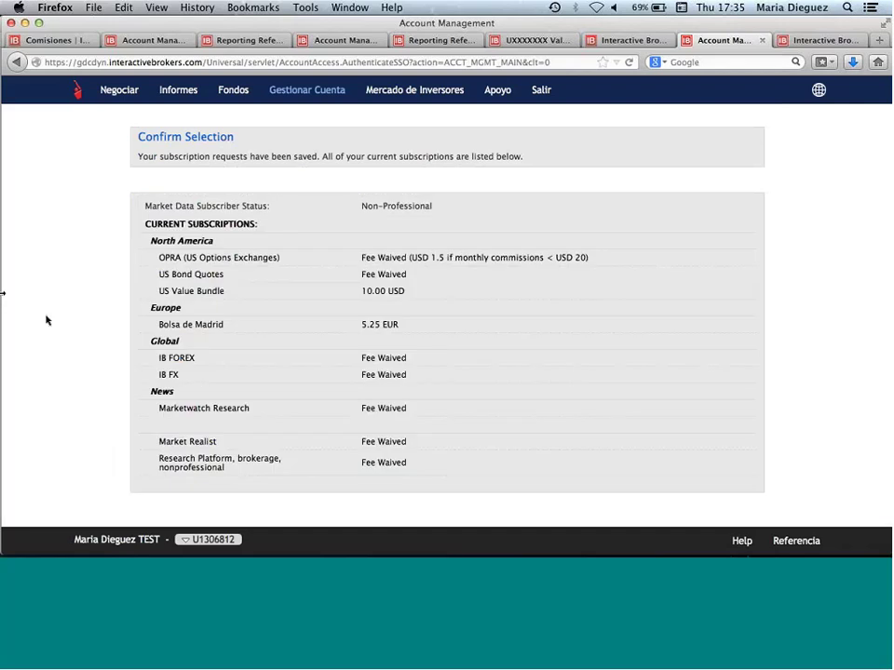
# Step: Open Investigación and scroll through the newswire, analyst research and data service subscriptions
pyautogui.moveTo(286, 102)
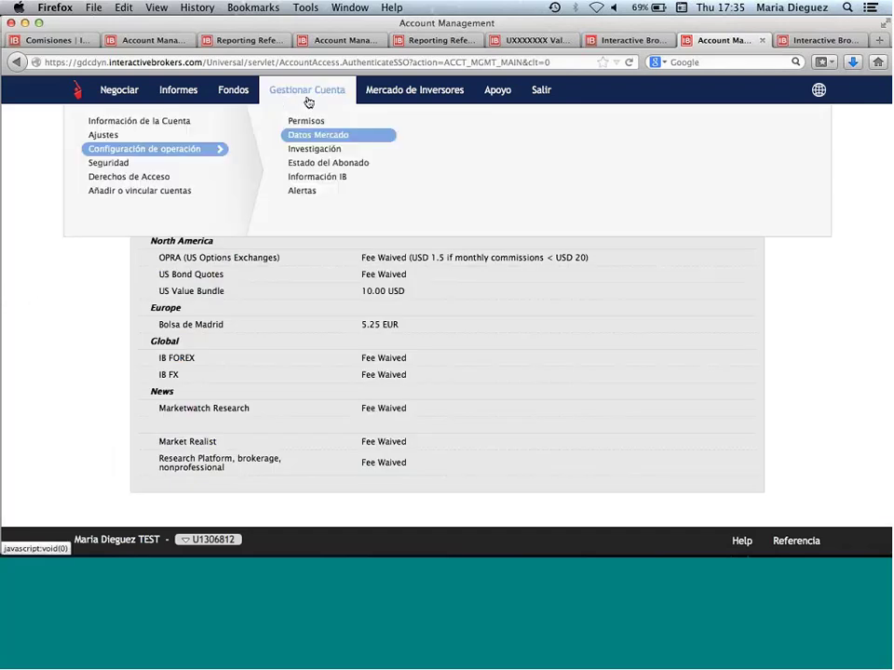
pyautogui.click(325, 152)
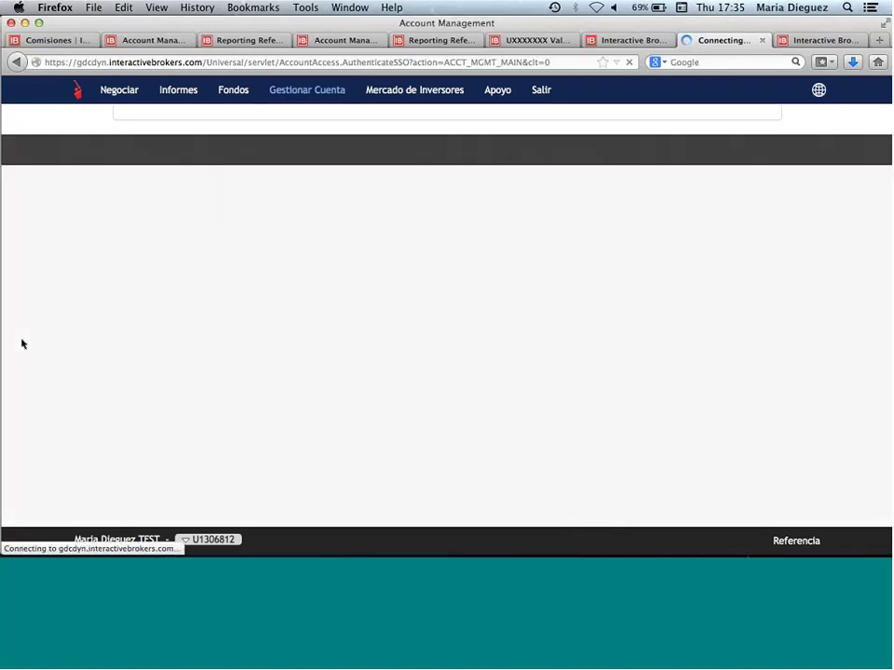
pyautogui.scroll(-8, 24, 344)
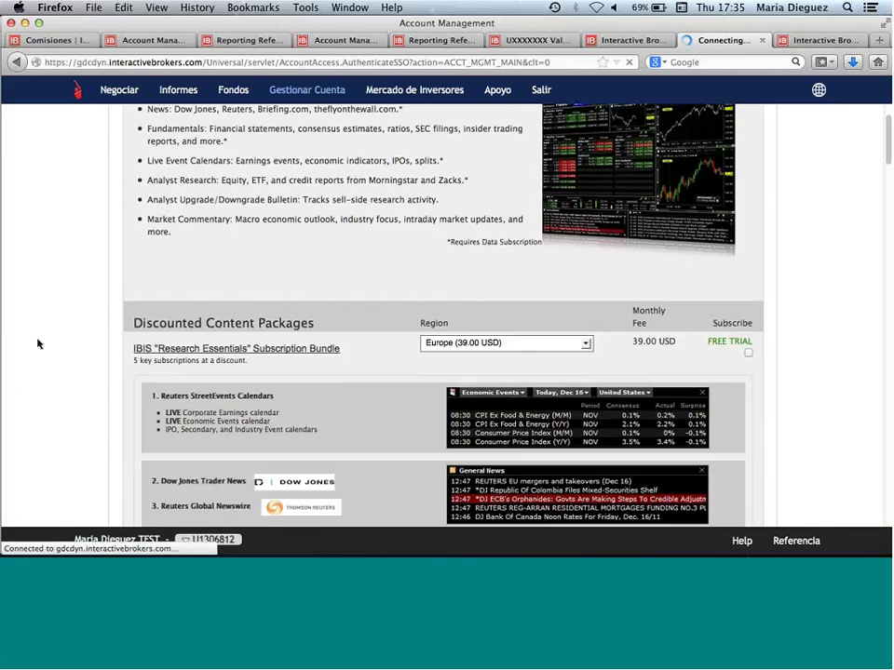
pyautogui.scroll(-5, 43, 346)
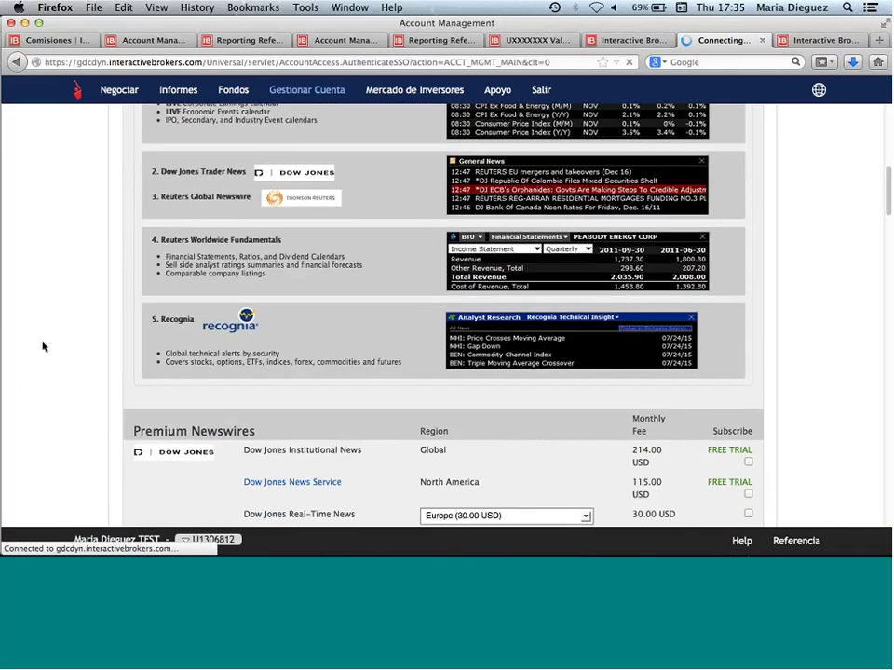
pyautogui.scroll(-4, 57, 347)
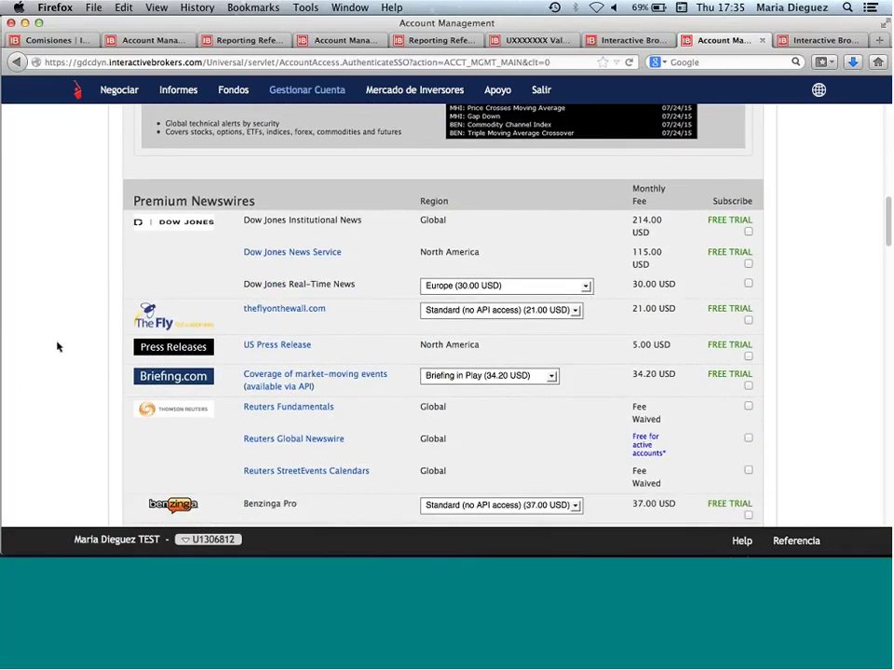
pyautogui.scroll(-7, 55, 344)
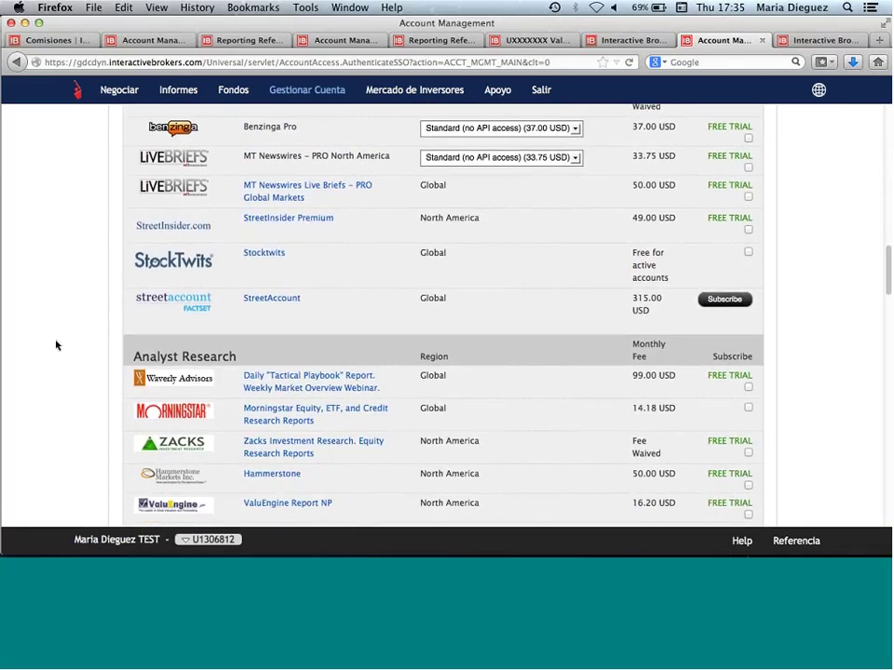
pyautogui.scroll(-1, 56, 345)
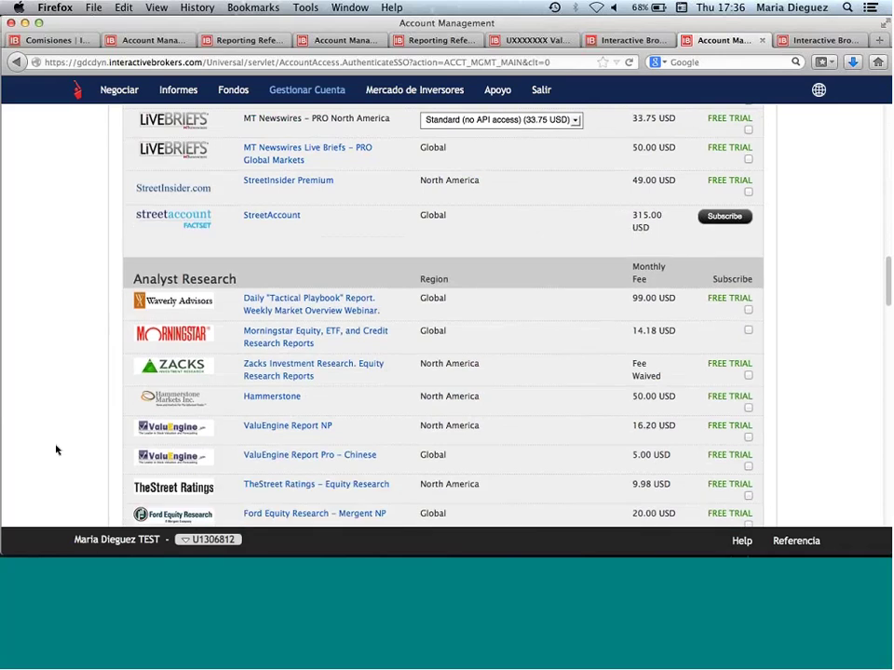
pyautogui.scroll(-9, 56, 449)
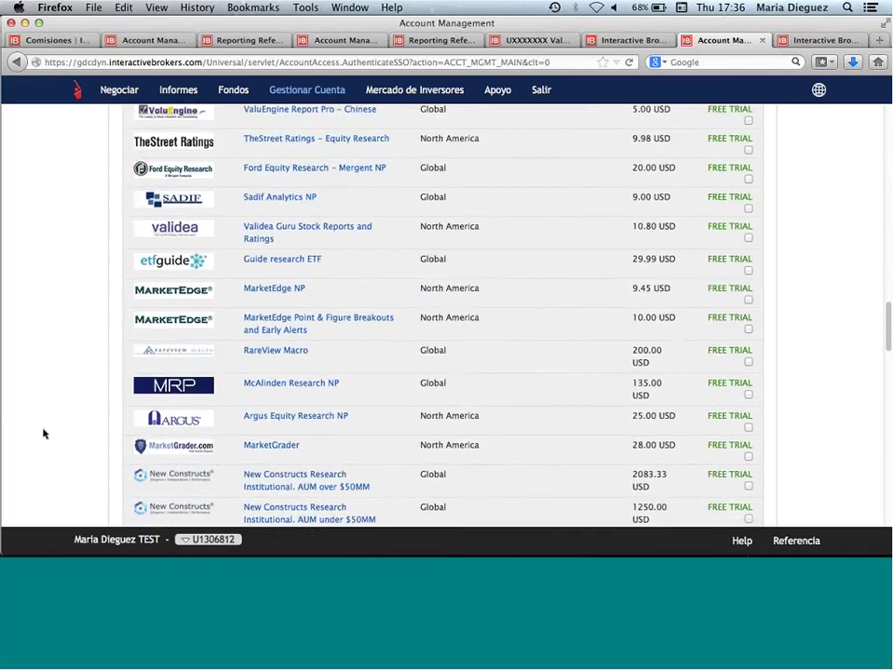
pyautogui.scroll(-5, 44, 434)
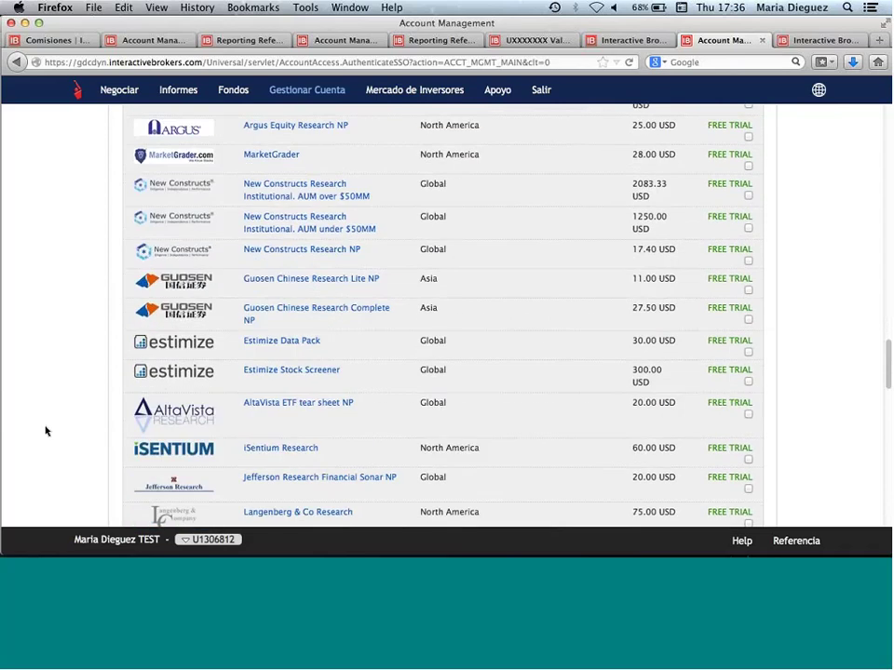
pyautogui.scroll(-9, 46, 431)
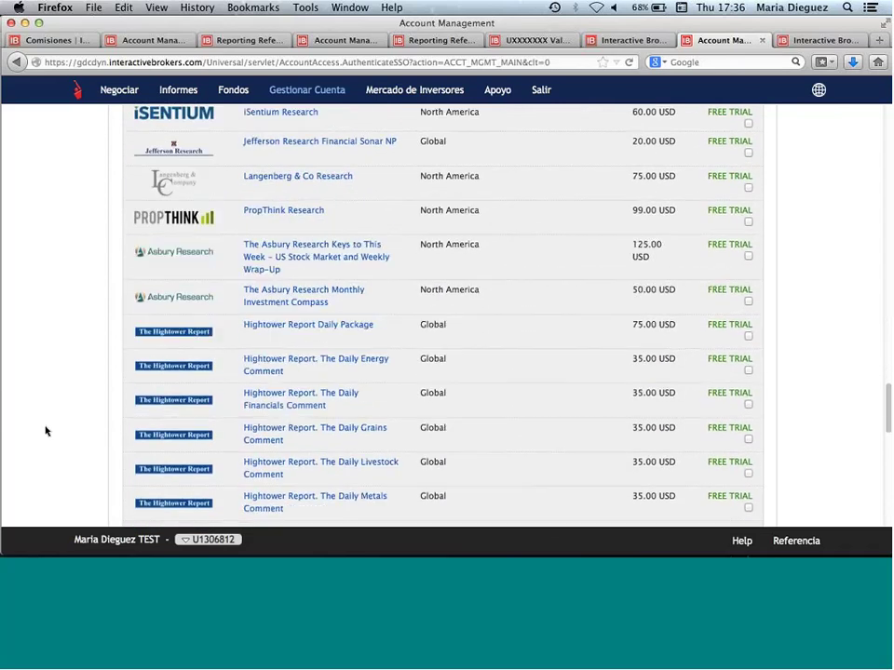
pyautogui.scroll(-9, 42, 435)
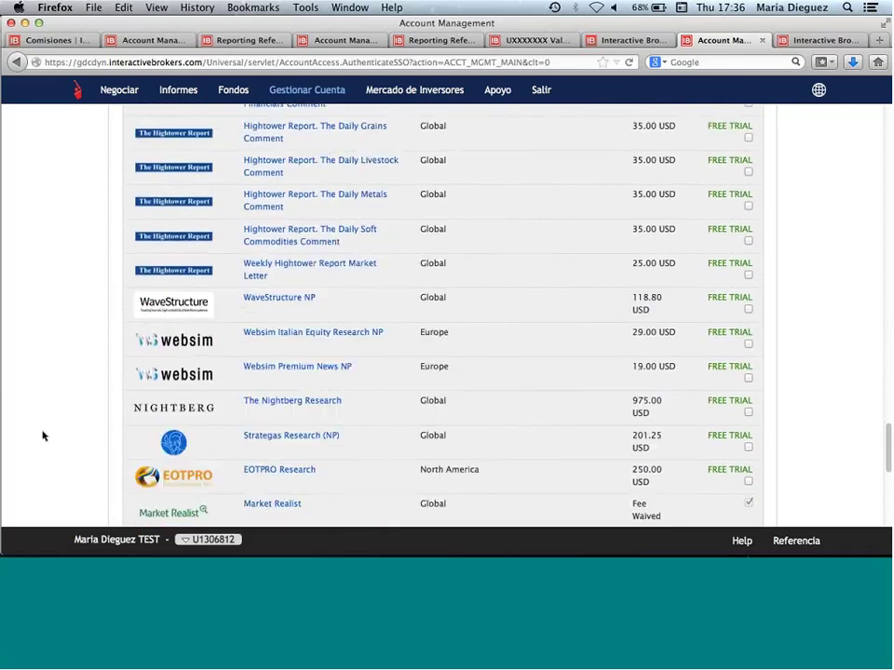
pyautogui.scroll(-6, 42, 435)
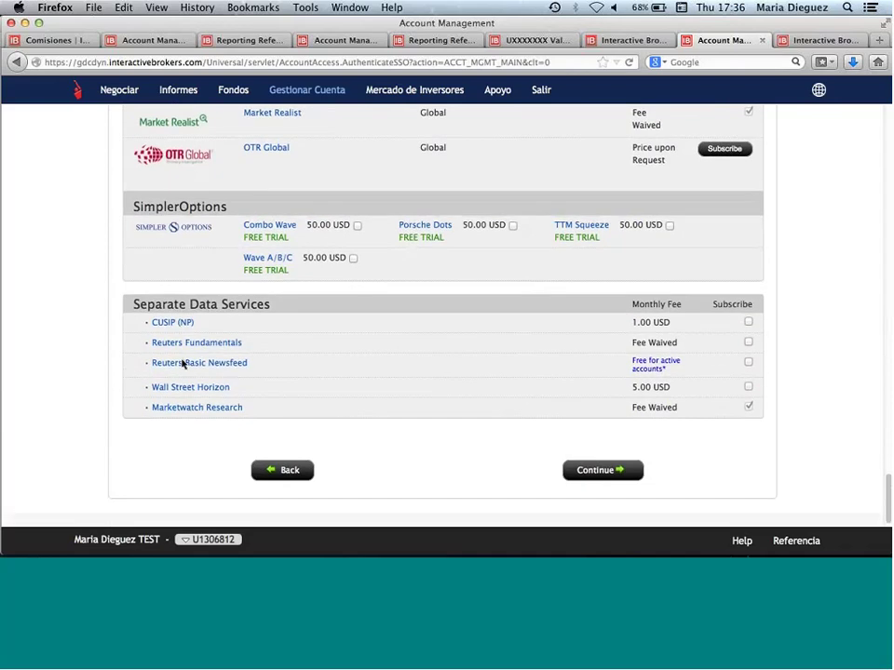
pyautogui.moveTo(307, 90)
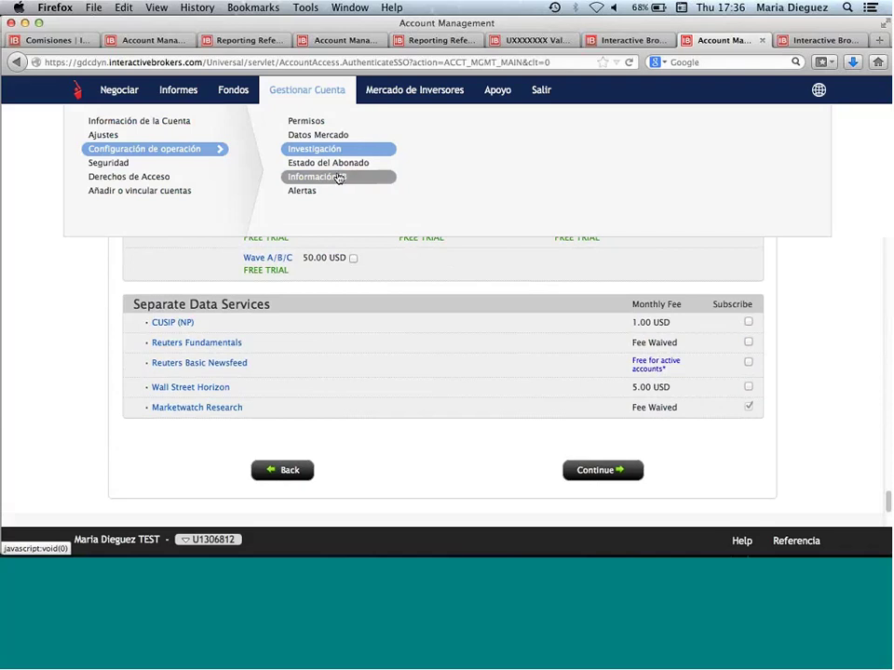
# Step: Open Información IB and review the borrow, option expiration, takeover and earnings notifications
pyautogui.click(322, 178)
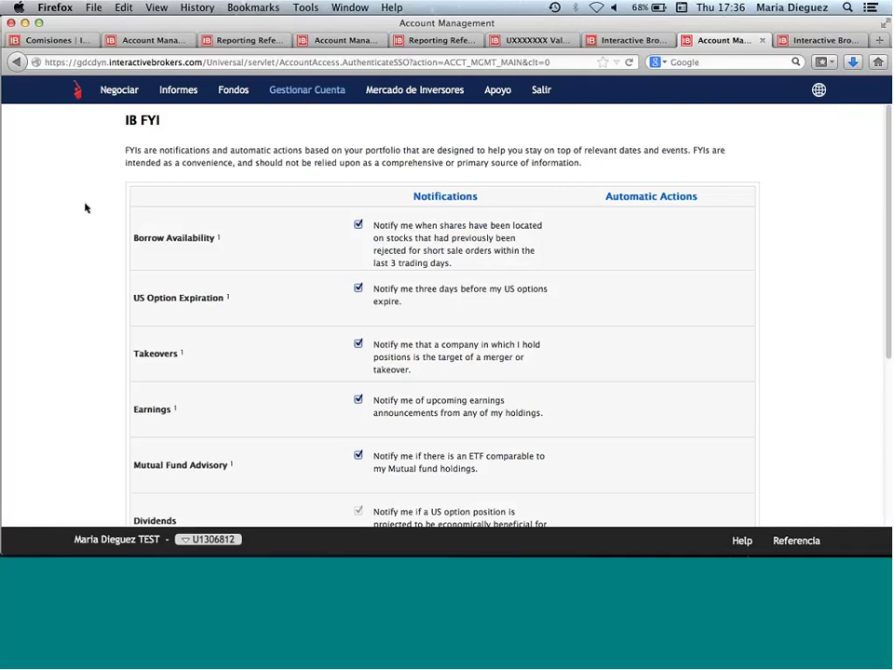
pyautogui.scroll(-5, 192, 243)
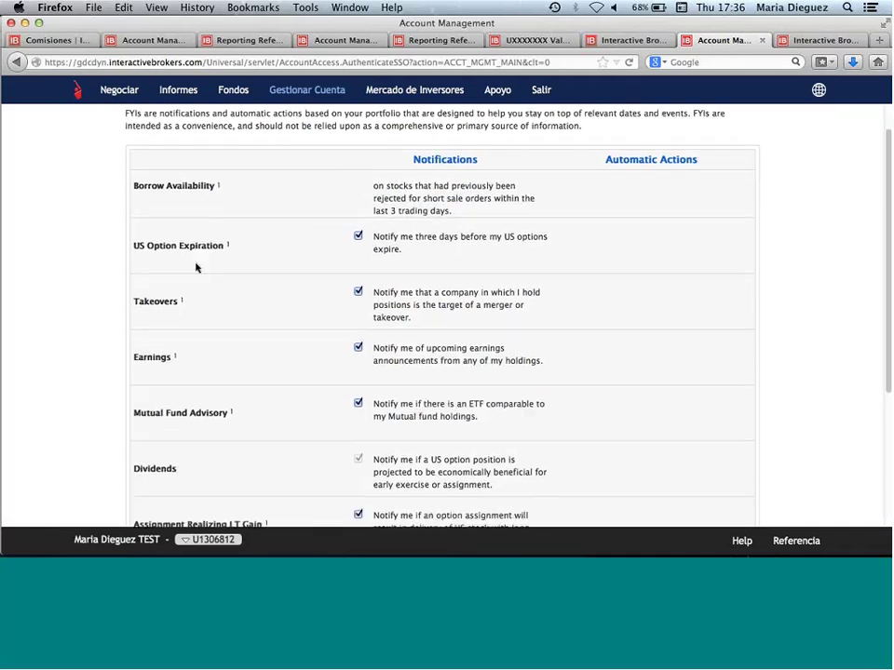
pyautogui.scroll(-3, 197, 267)
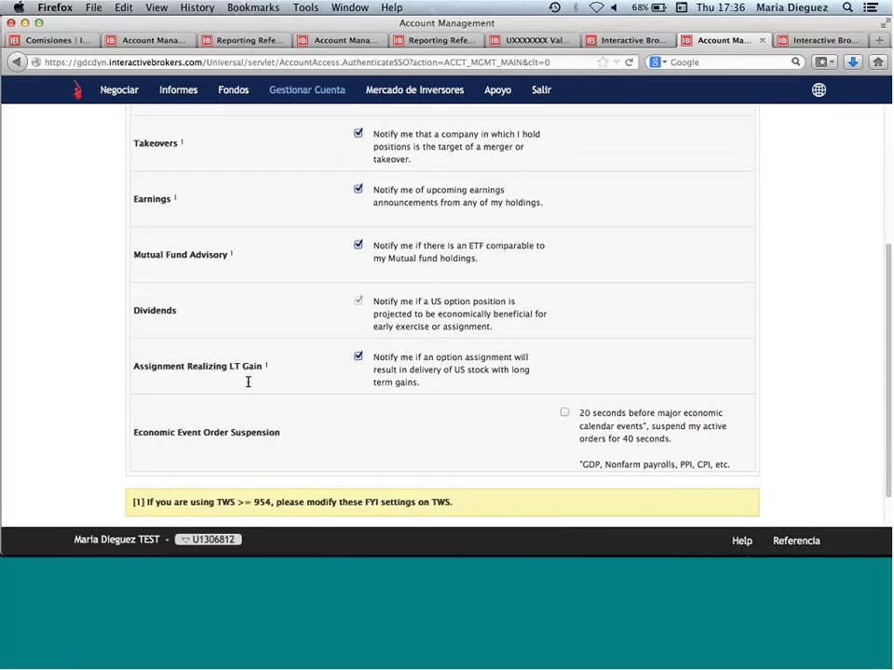
pyautogui.scroll(2, 42, 298)
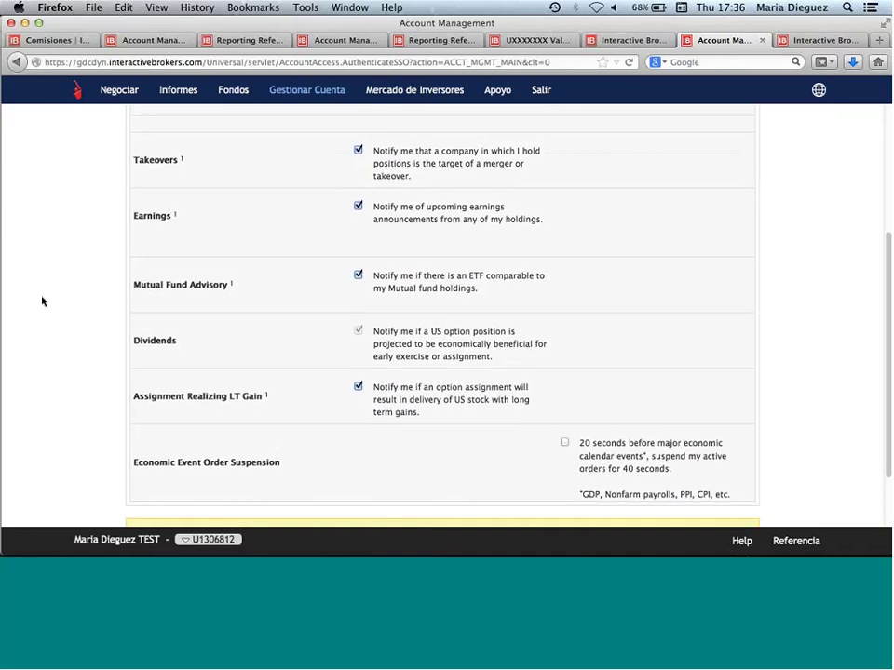
pyautogui.scroll(6, 48, 298)
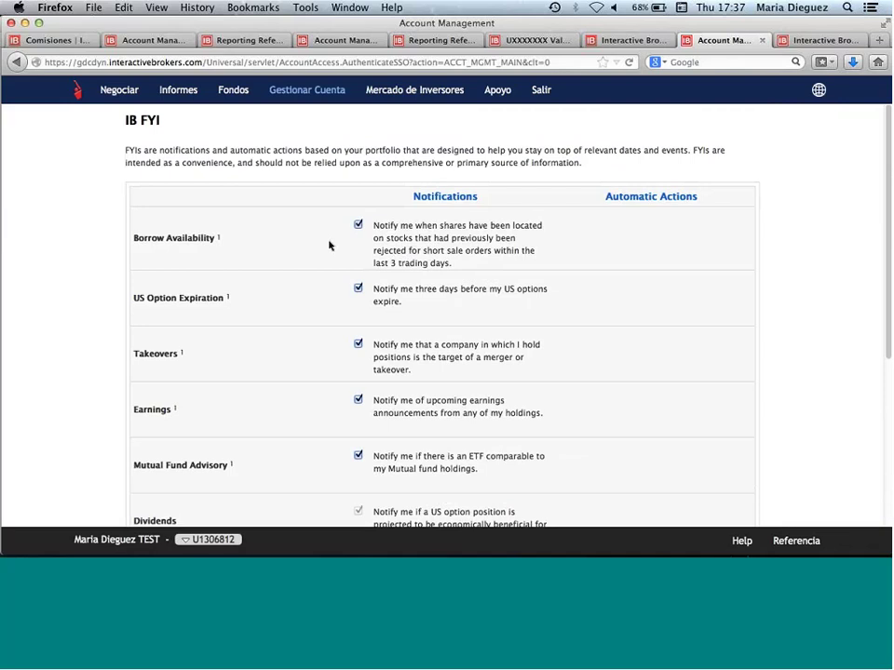
# Step: Open the Alertas notification settings, then Seguridad > Sistema de Acceso Seguro
pyautogui.moveTo(351, 93)
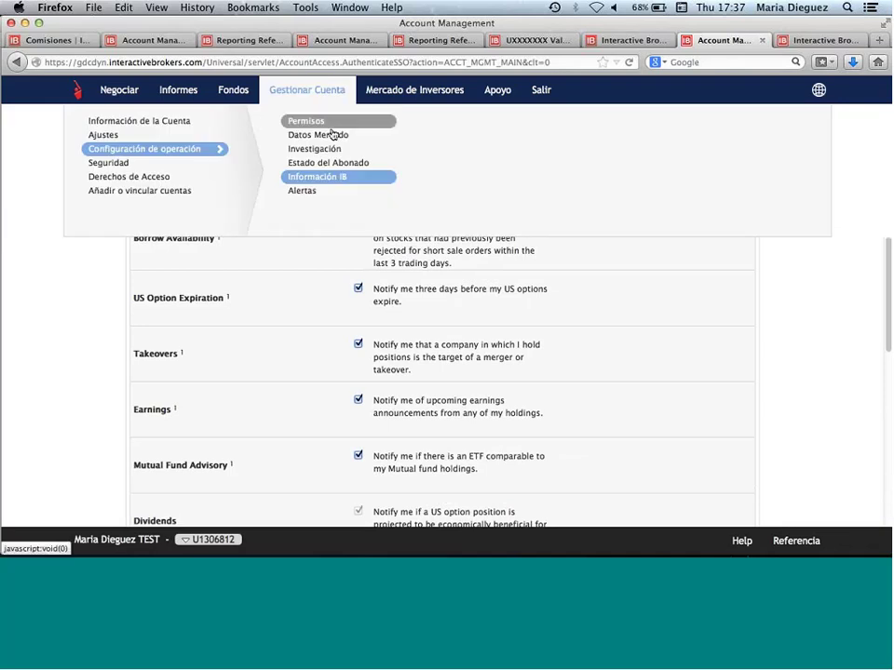
pyautogui.click(315, 196)
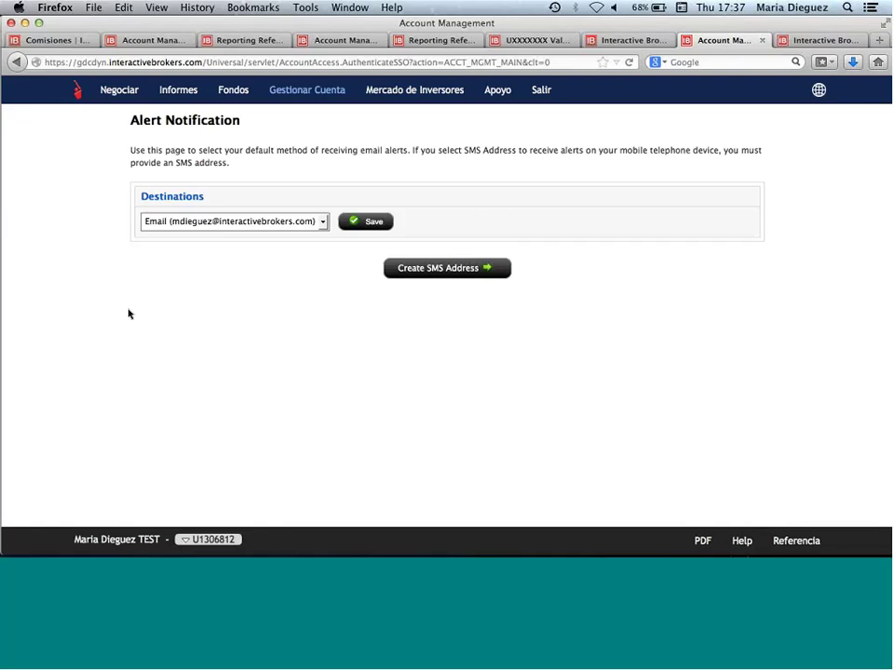
pyautogui.moveTo(304, 99)
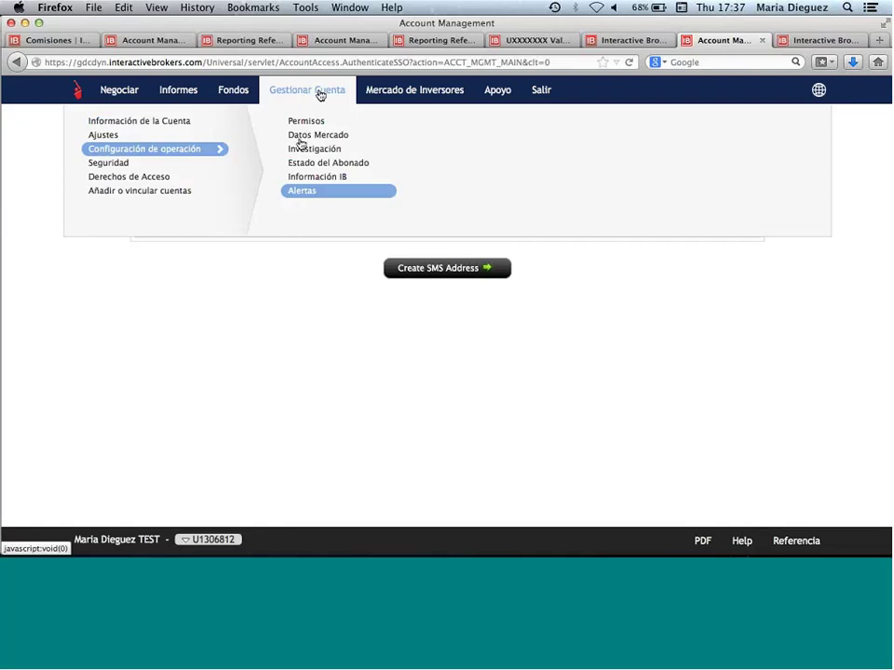
pyautogui.click(157, 166)
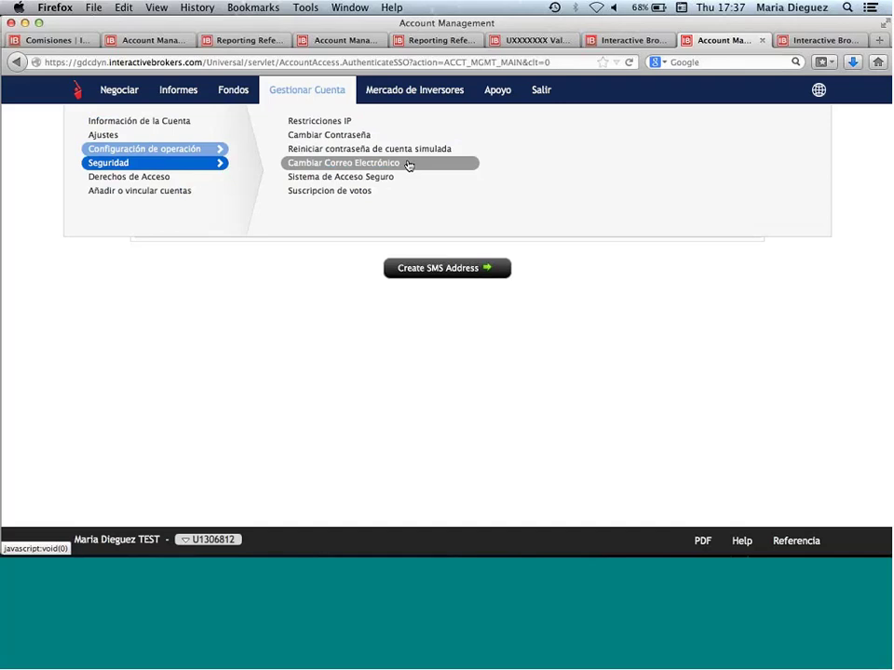
pyautogui.click(389, 178)
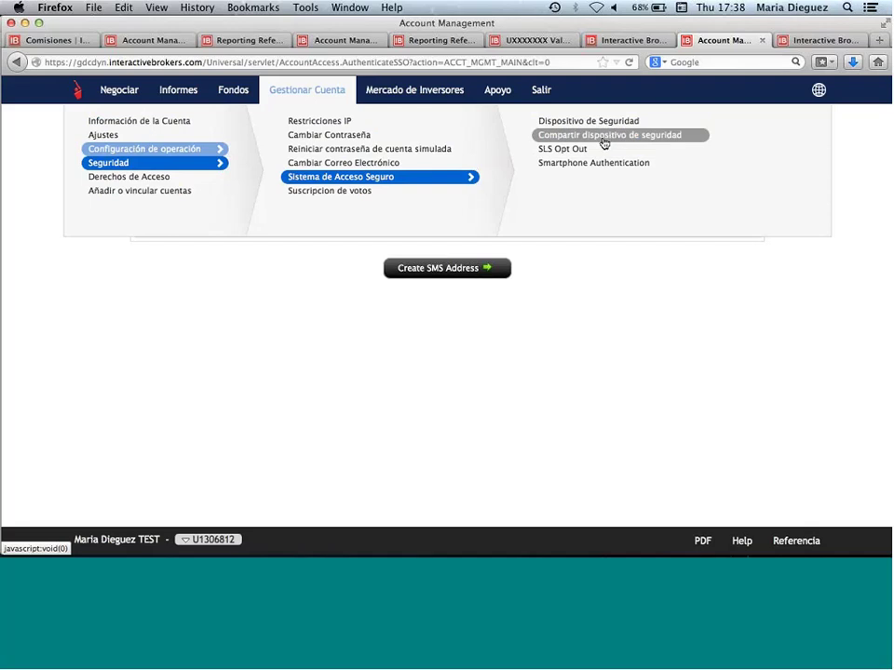
# Step: Visit the security device sharing page, then open Voting Subscription and focus the Voting User name field
pyautogui.click(616, 140)
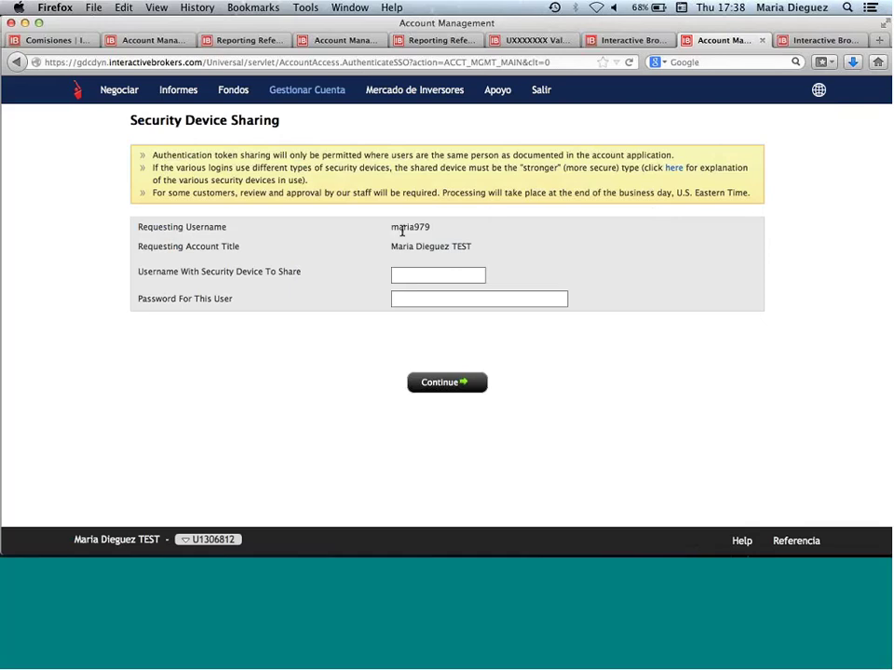
pyautogui.click(428, 274)
pyautogui.moveTo(337, 97)
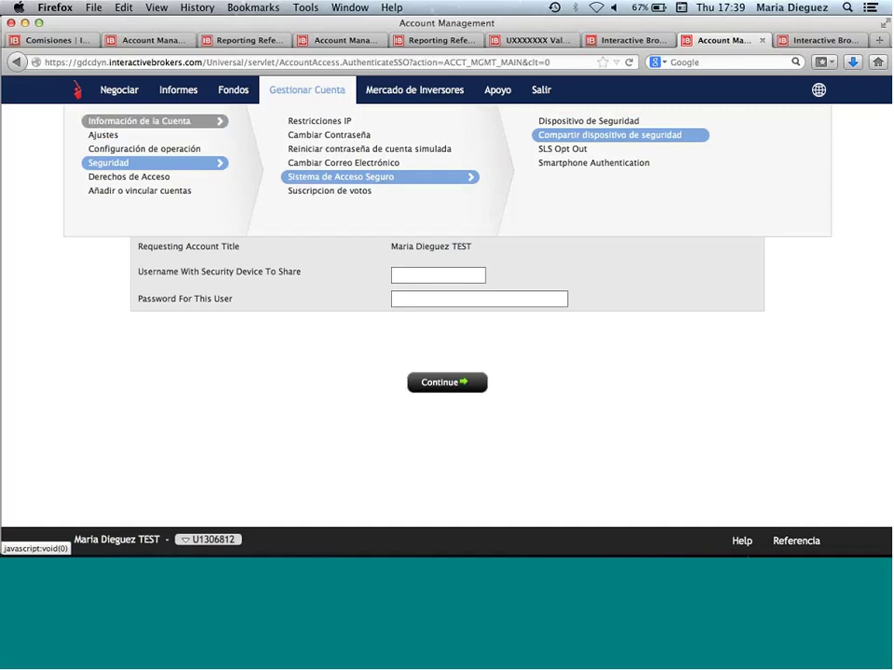
pyautogui.click(332, 195)
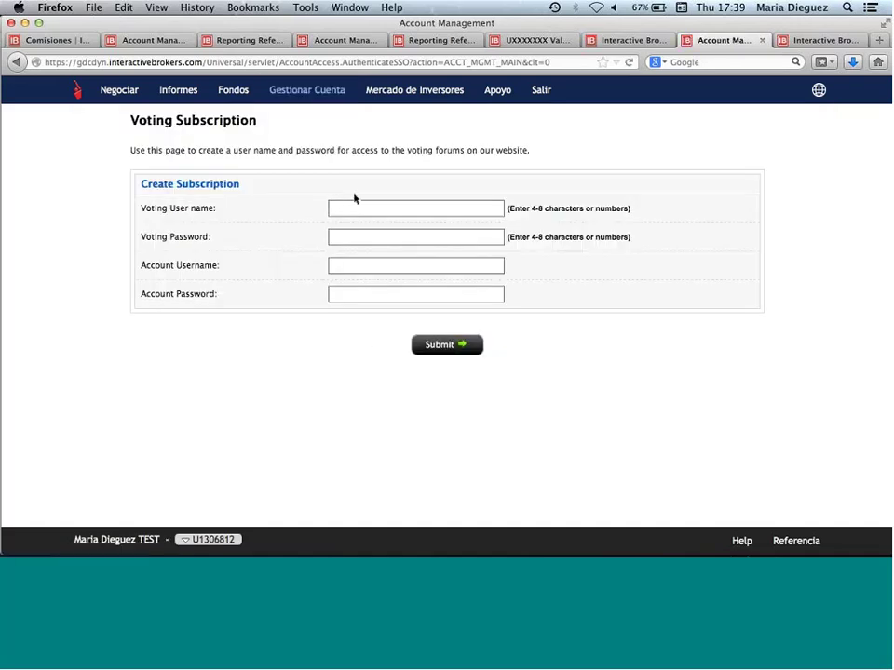
pyautogui.click(365, 205)
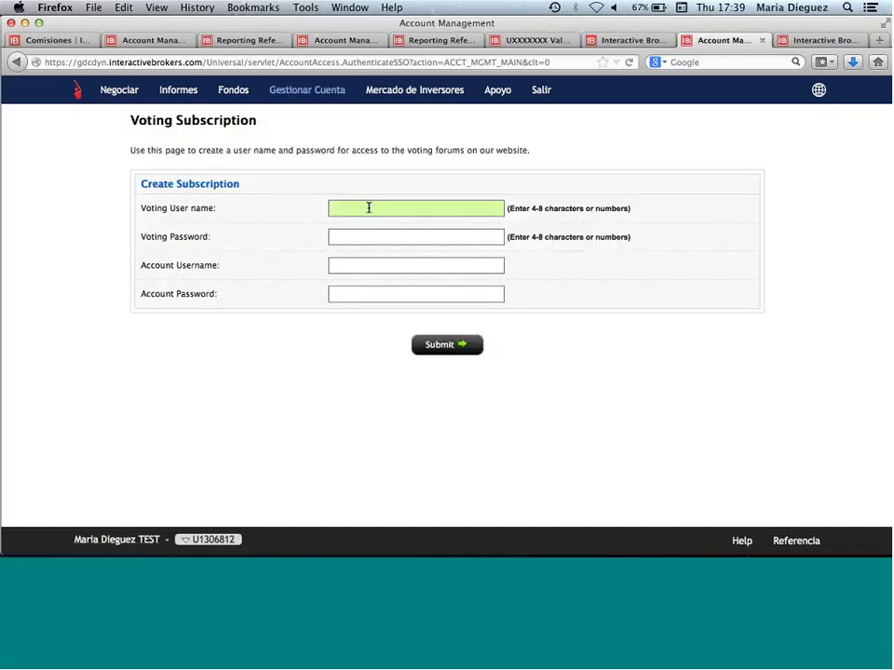
# Step: On the website's Comisiones tab, open the Traders' Insight (Opiniones de Operadores) page
pyautogui.click(80, 40)
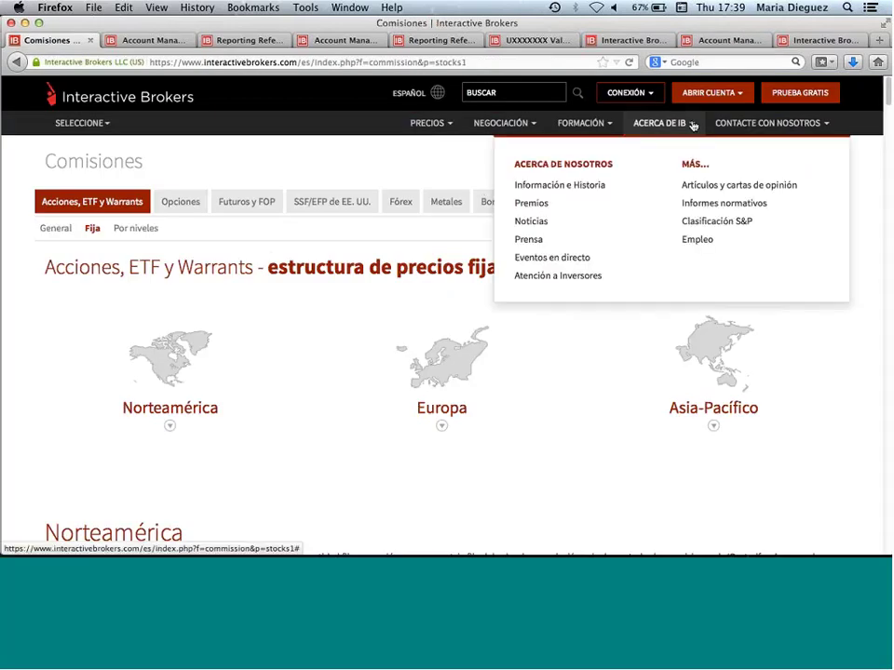
pyautogui.moveTo(614, 128)
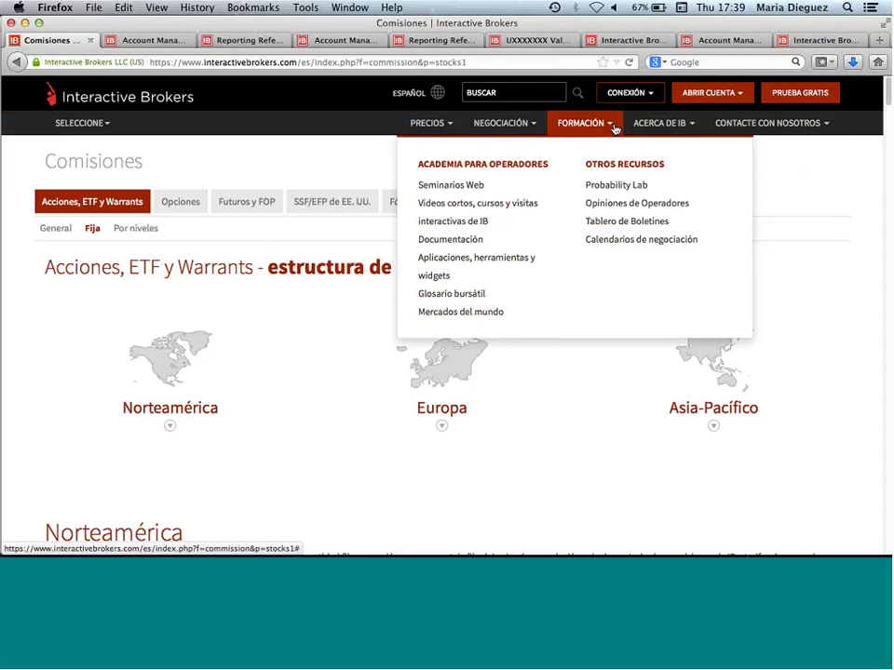
pyautogui.click(619, 203)
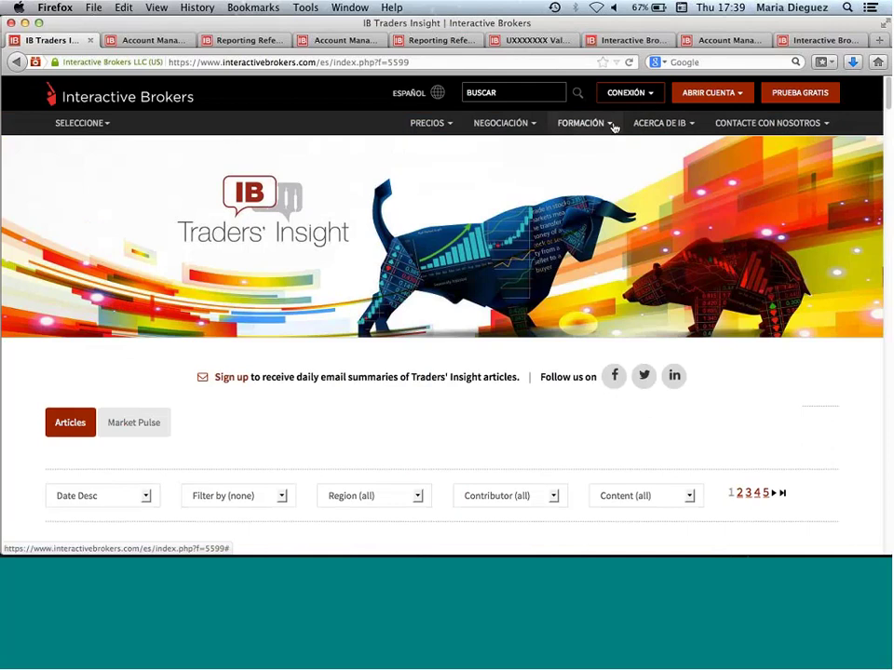
# Step: Open the Features Poll, filter its suggestions to Advisor Services, and return to Account Management
pyautogui.moveTo(614, 127)
pyautogui.moveTo(532, 128)
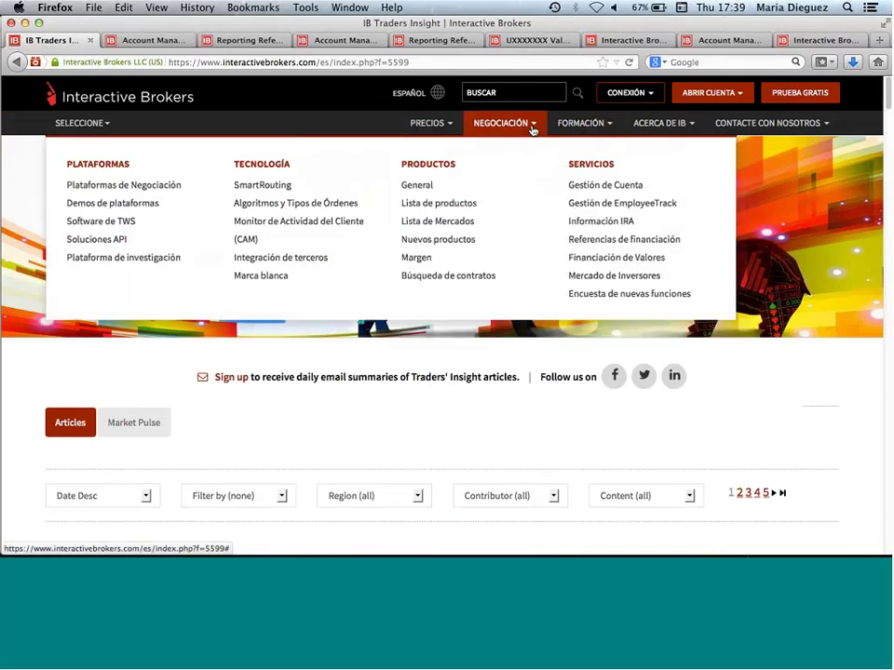
pyautogui.click(619, 295)
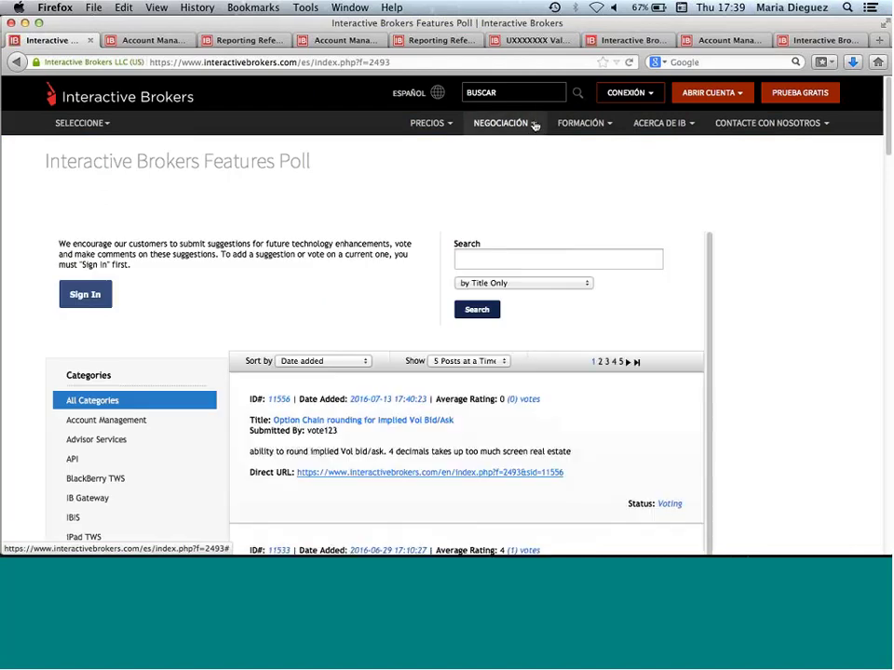
pyautogui.moveTo(535, 125)
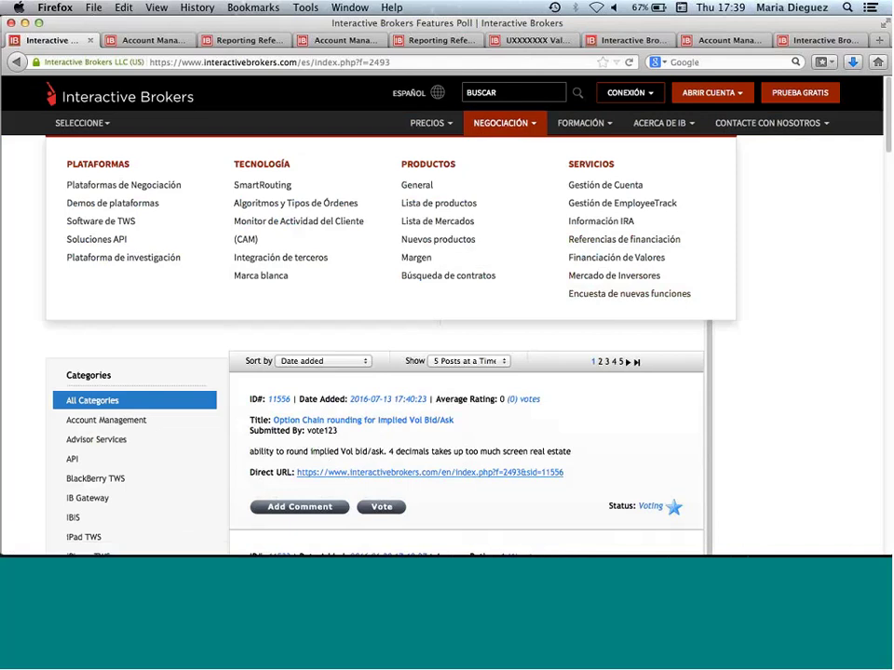
pyautogui.scroll(-3, 593, 439)
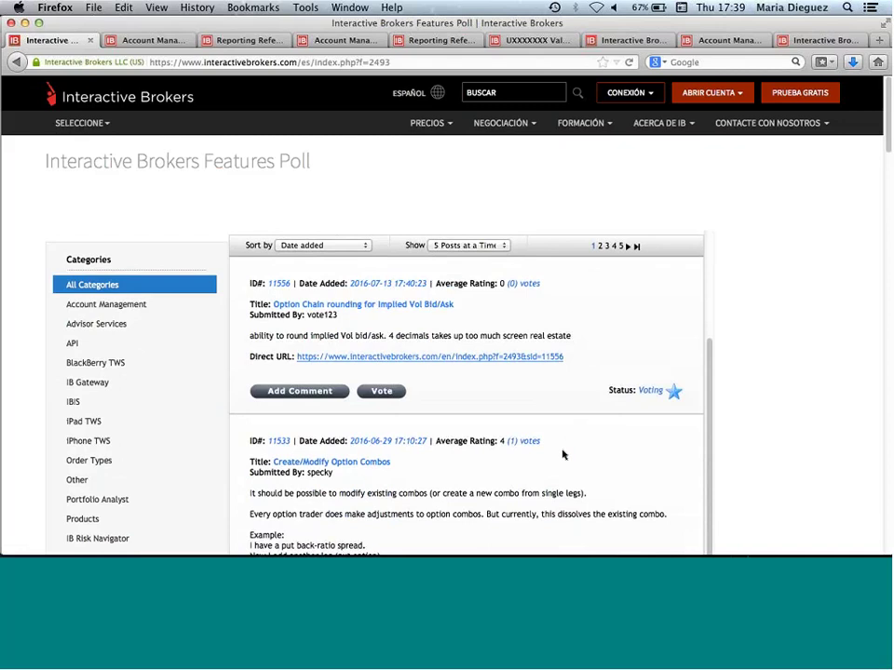
pyautogui.scroll(-1, 562, 454)
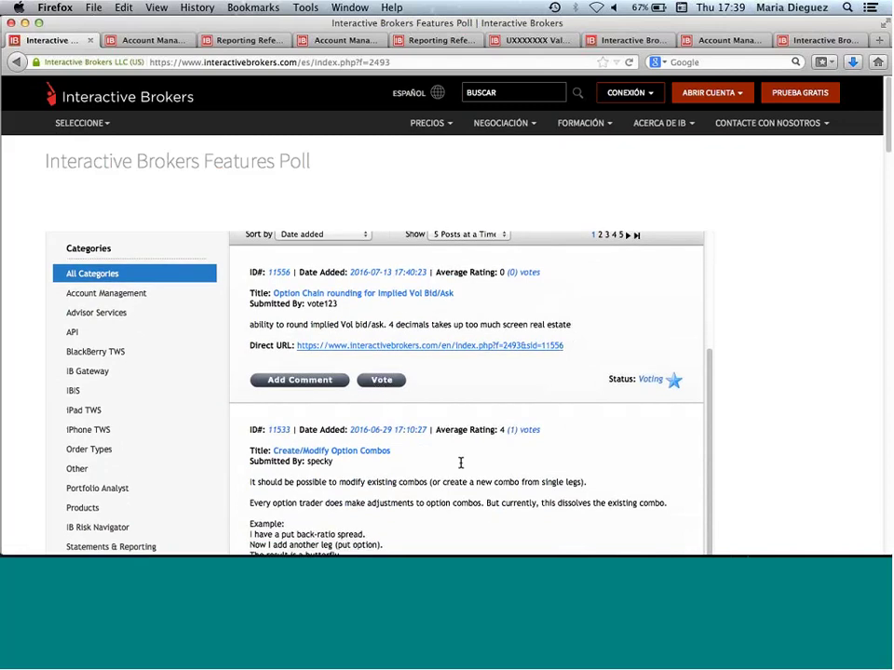
pyautogui.scroll(1, 440, 459)
pyautogui.scroll(1, 440, 459)
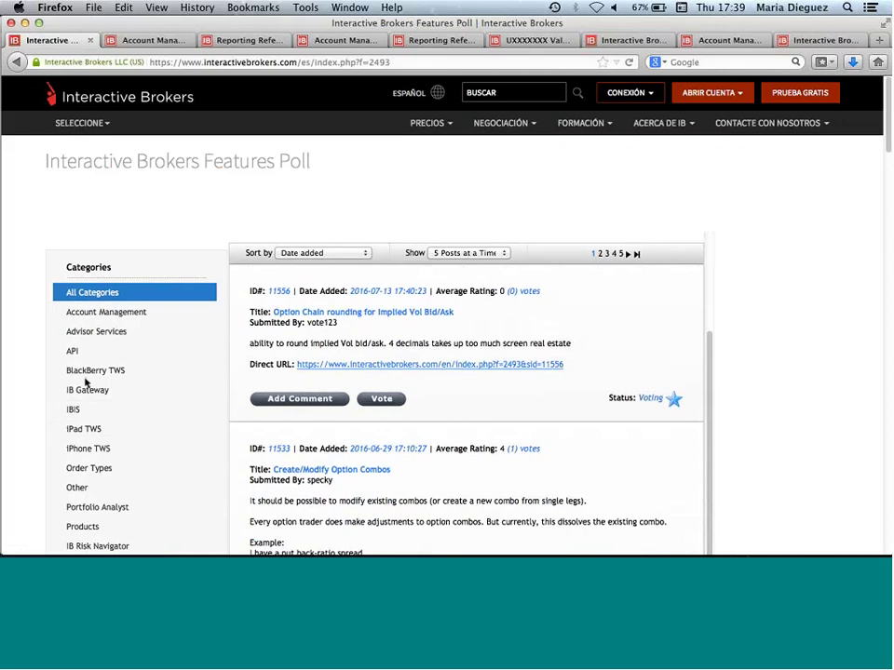
pyautogui.click(87, 334)
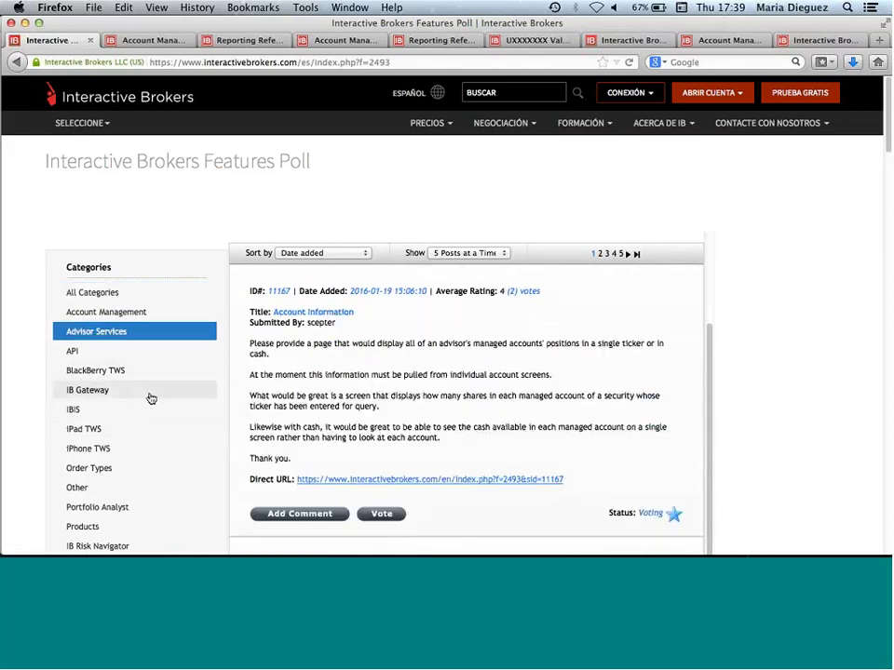
pyautogui.scroll(-5, 149, 398)
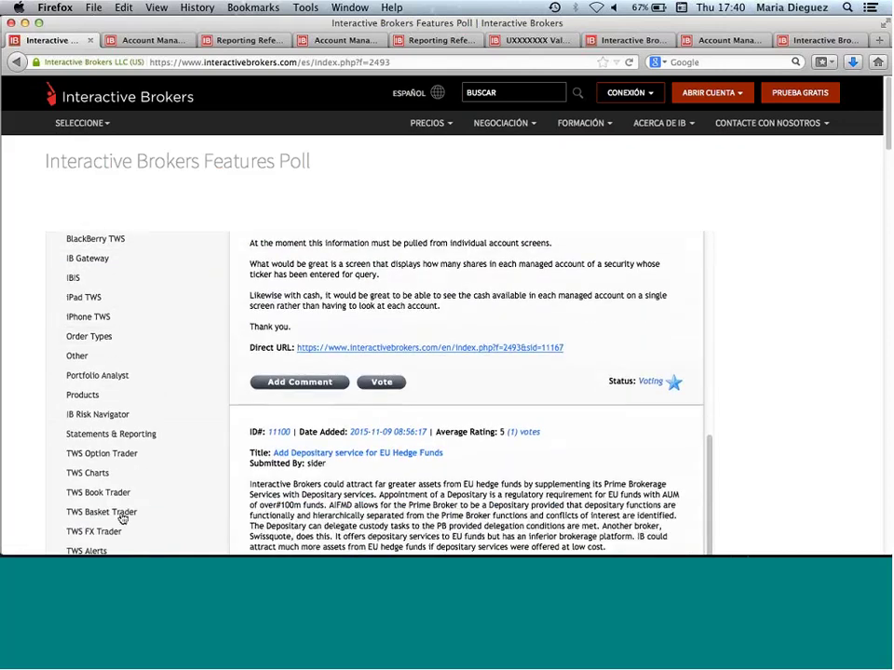
pyautogui.click(734, 39)
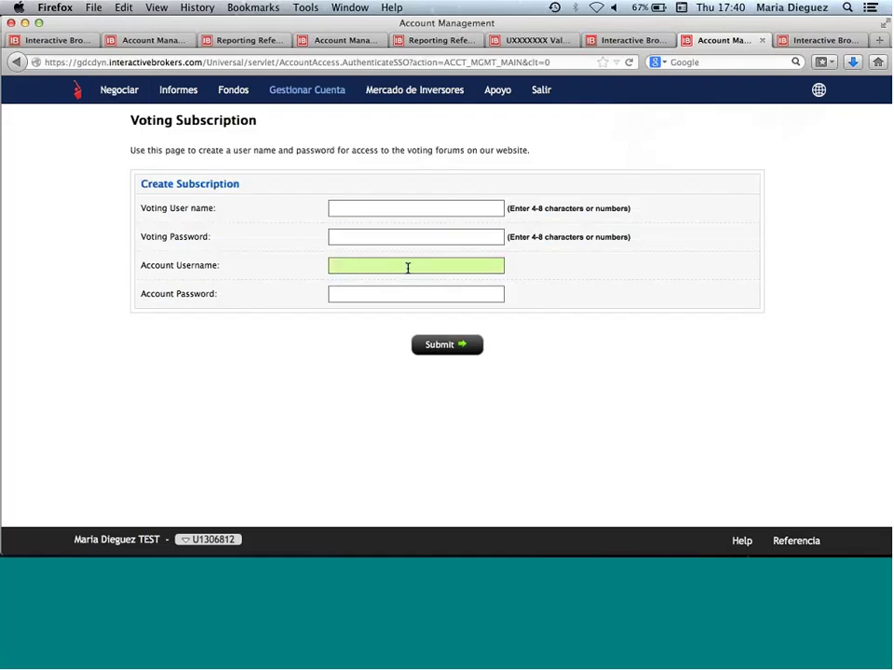
# Step: Go to Derechos de Acceso > Funciones de Usuario, which lists no user roles
pyautogui.moveTo(322, 93)
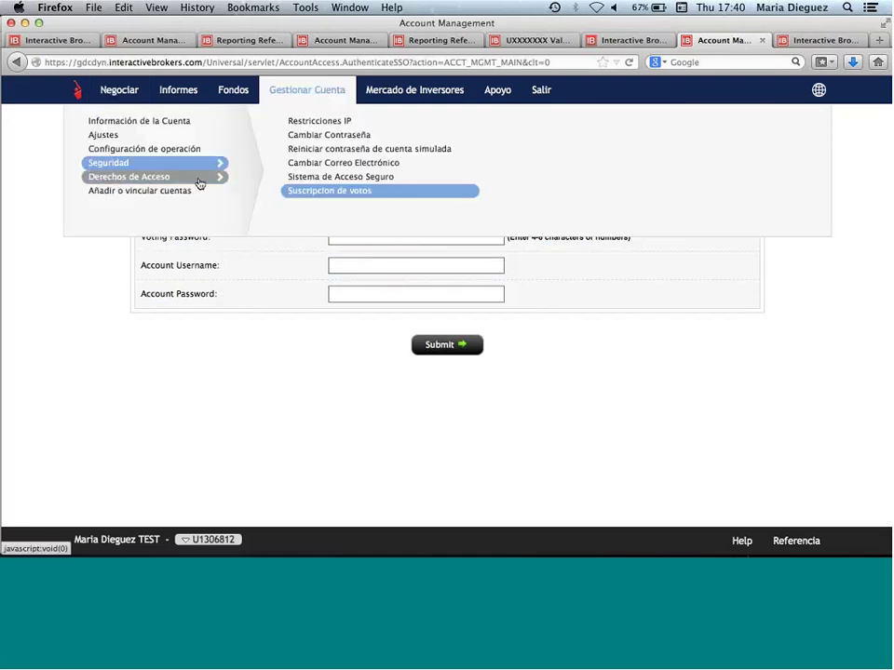
pyautogui.moveTo(197, 183)
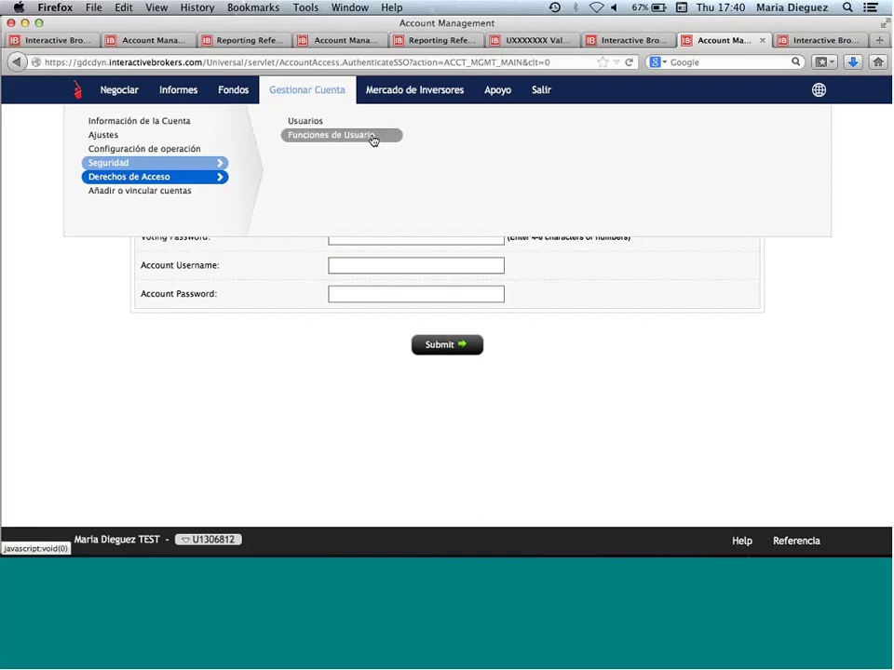
pyautogui.click(373, 139)
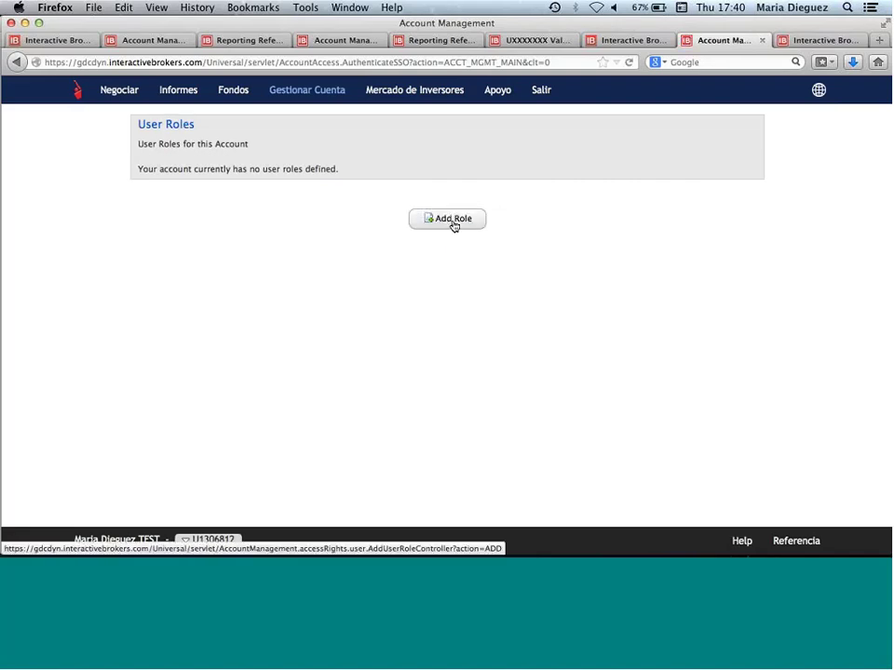
# Step: Add a user role named 'Asesoria' with Activity and Trade Confirmations reports ticked
pyautogui.click(453, 224)
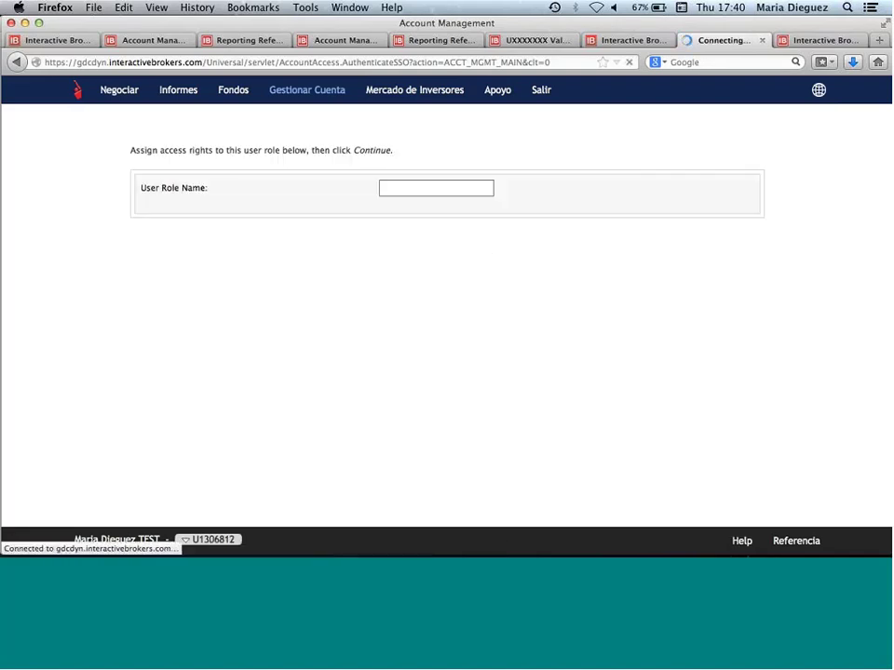
pyautogui.click(379, 194)
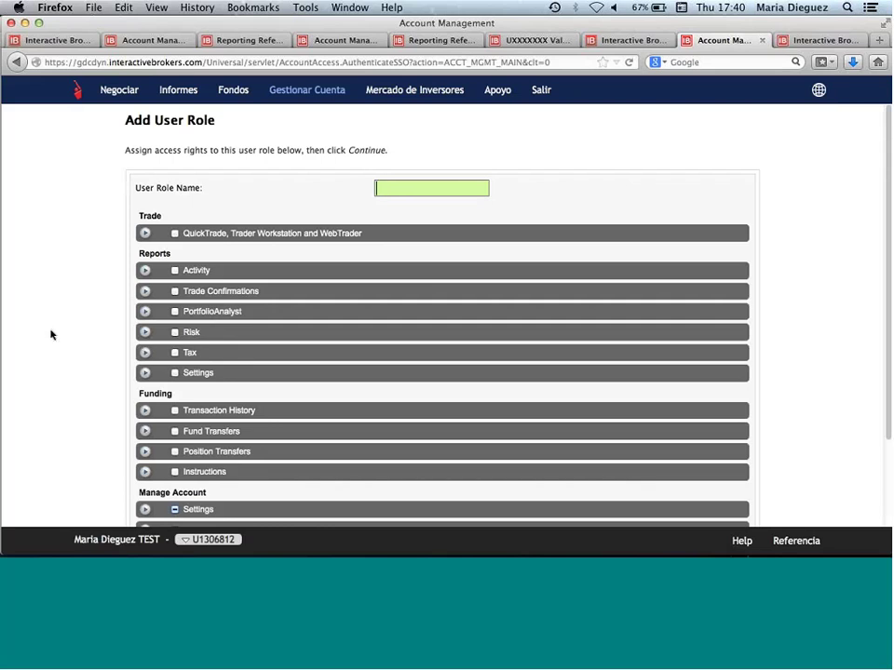
pyautogui.write('Asesoria')
pyautogui.click(174, 270)
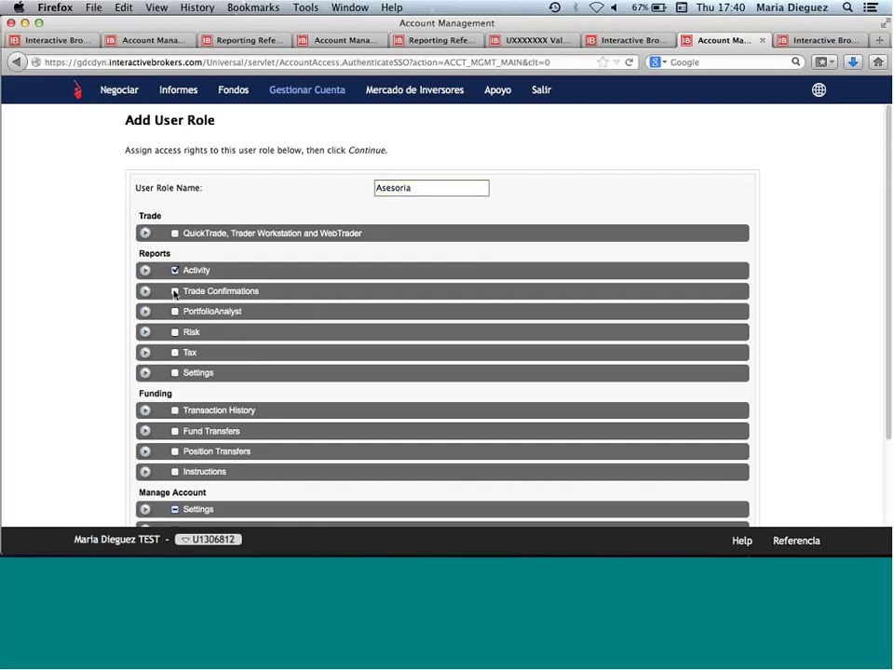
pyautogui.click(174, 291)
pyautogui.scroll(-1, 210, 345)
pyautogui.scroll(-3, 196, 322)
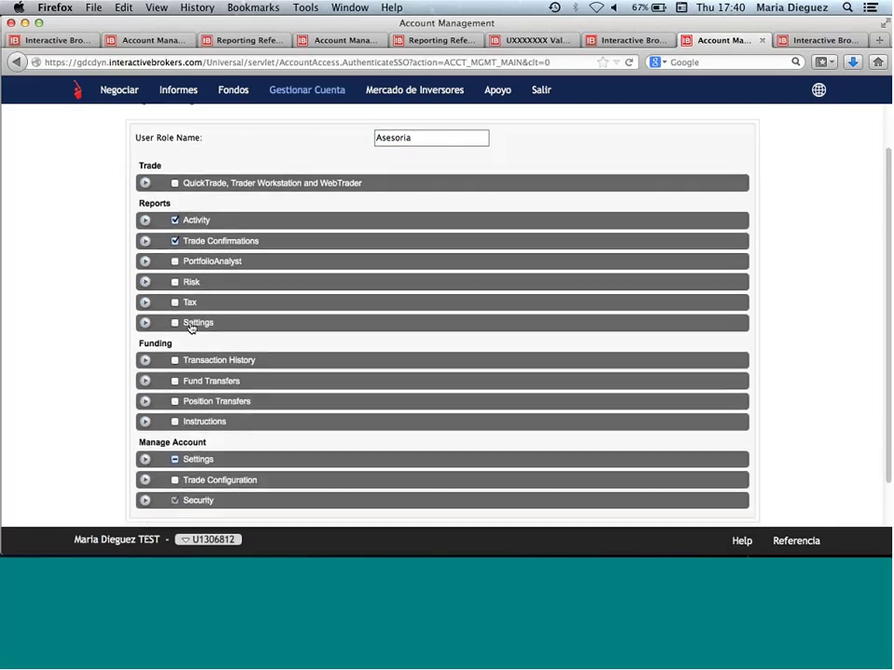
pyautogui.scroll(-2, 93, 326)
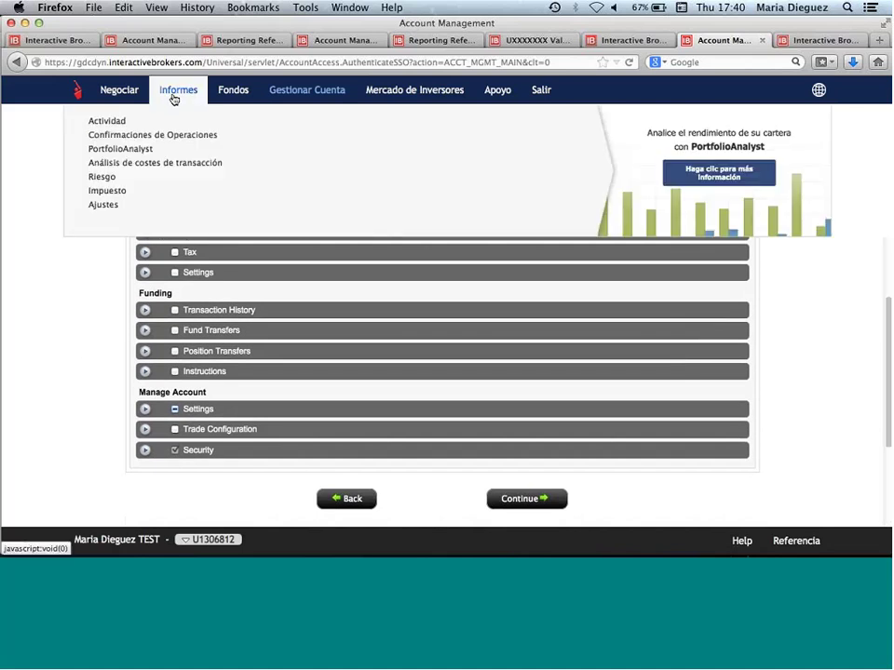
pyautogui.moveTo(119, 89)
pyautogui.moveTo(176, 89)
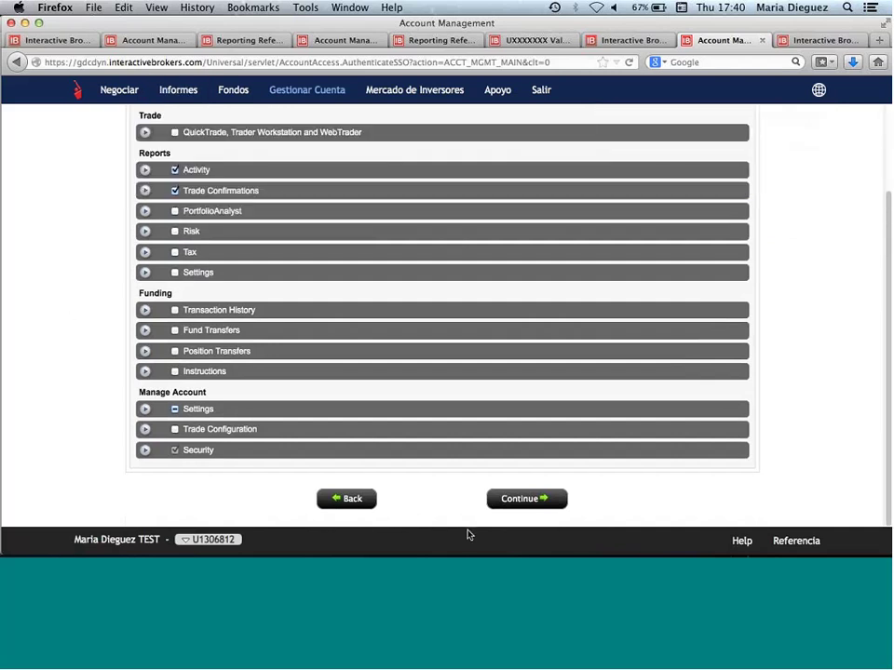
pyautogui.scroll(1, 485, 500)
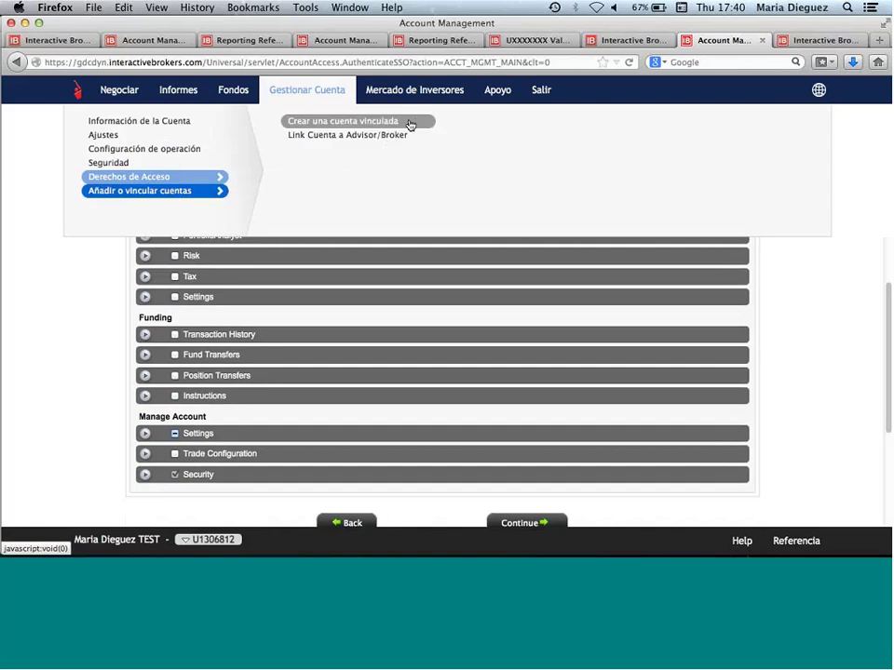
# Step: Review Create Additional Account, its linked accounts and account types, then choose Link Account to Advisor/Broker
pyautogui.click(408, 123)
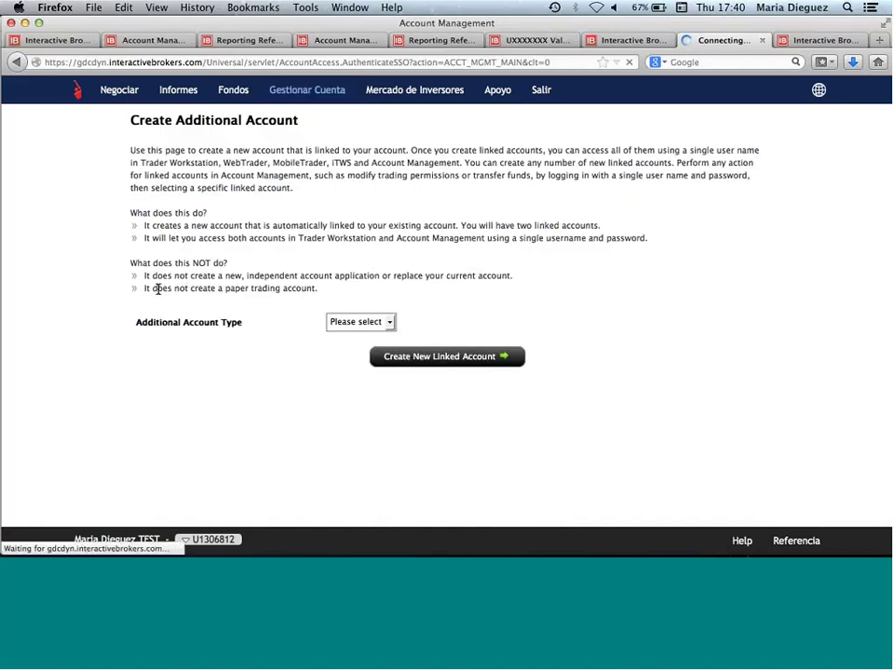
pyautogui.click(208, 540)
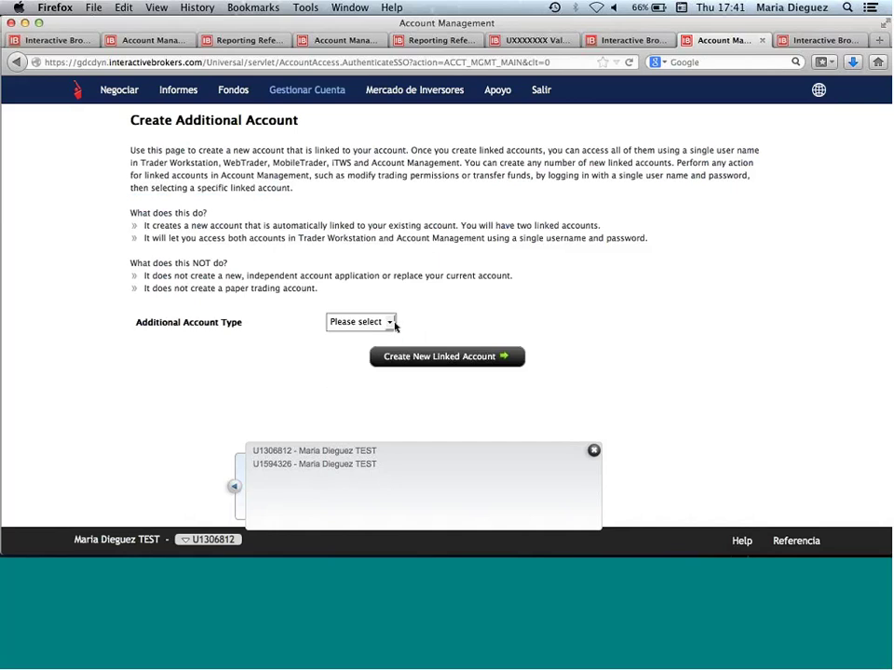
pyautogui.click(390, 322)
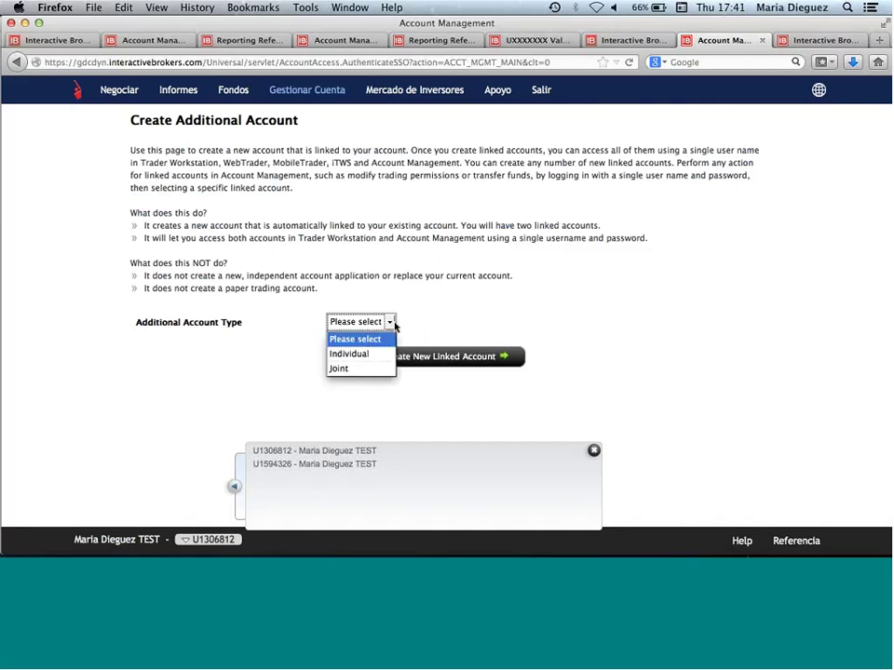
pyautogui.click(237, 367)
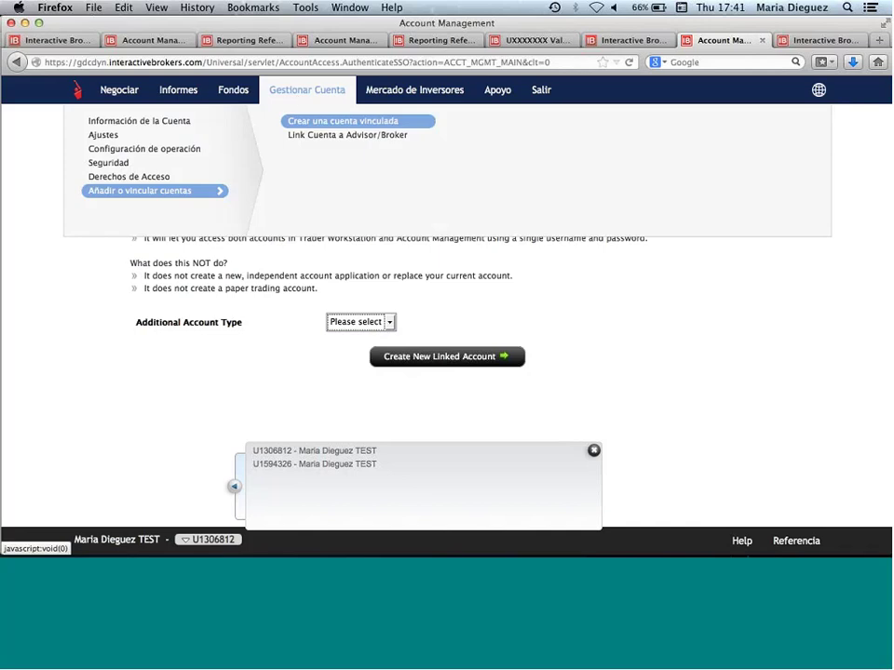
pyautogui.click(329, 138)
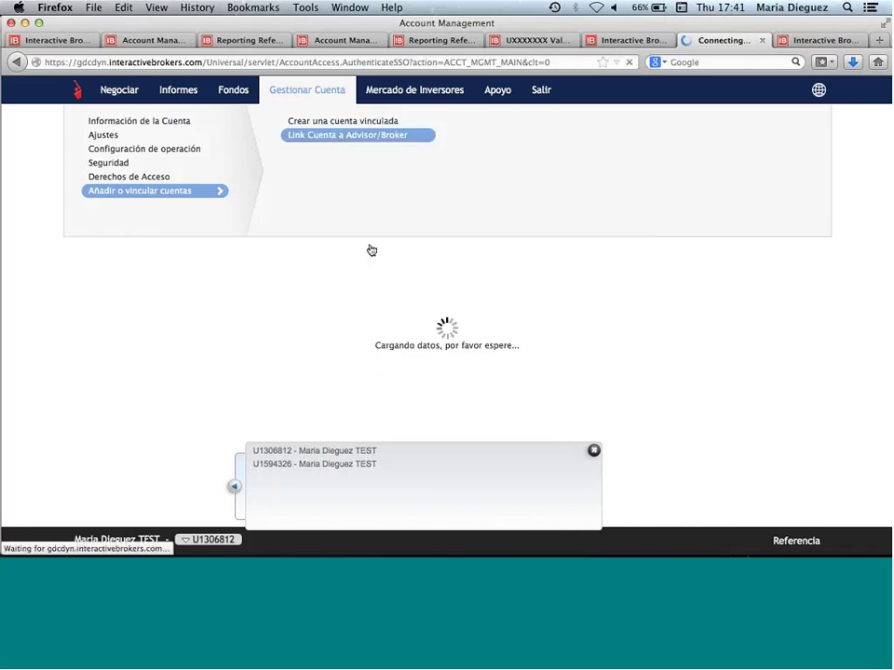
pyautogui.click(594, 451)
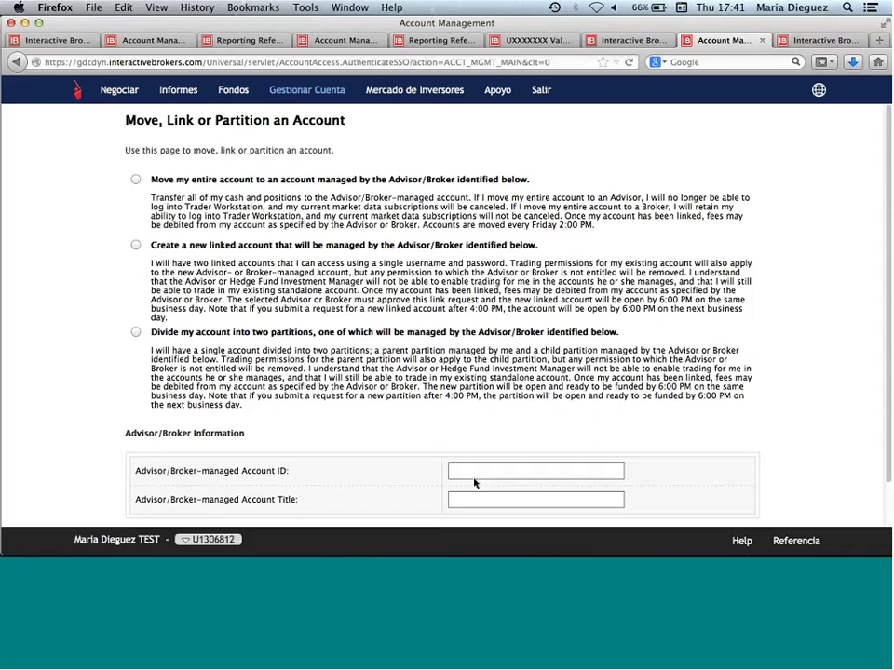
pyautogui.scroll(-1, 451, 478)
pyautogui.click(470, 470)
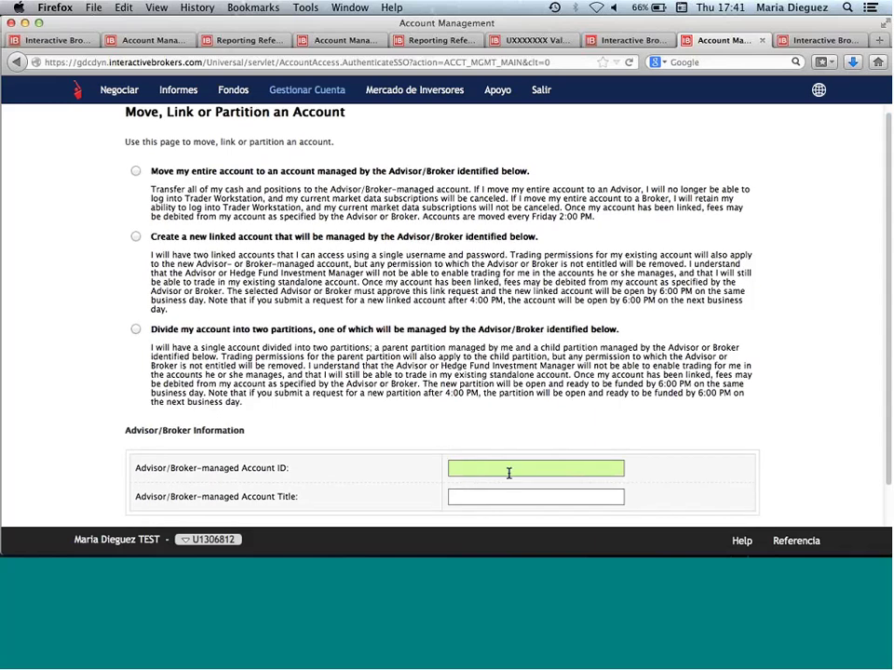
pyautogui.click(478, 498)
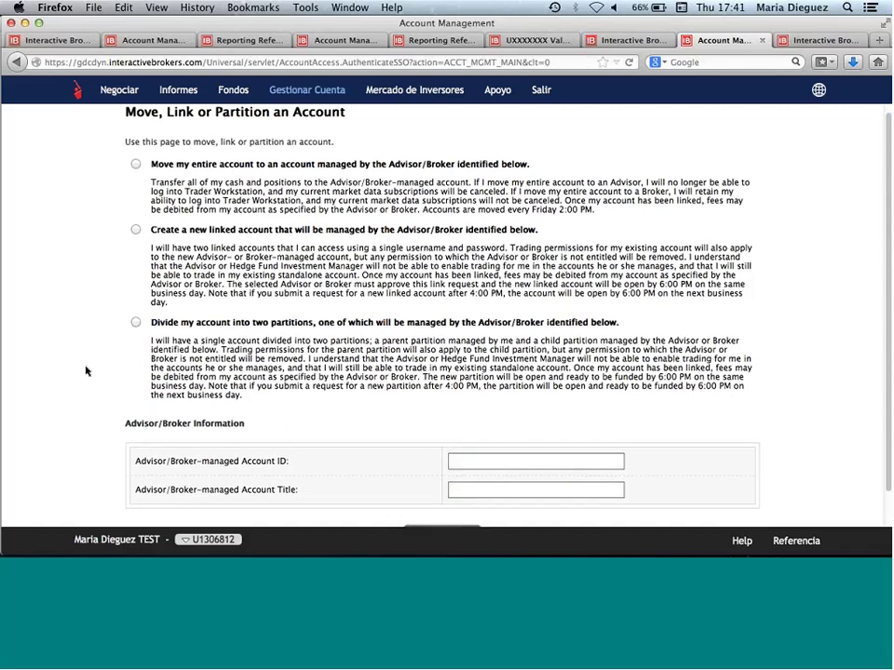
pyautogui.scroll(-1, 139, 354)
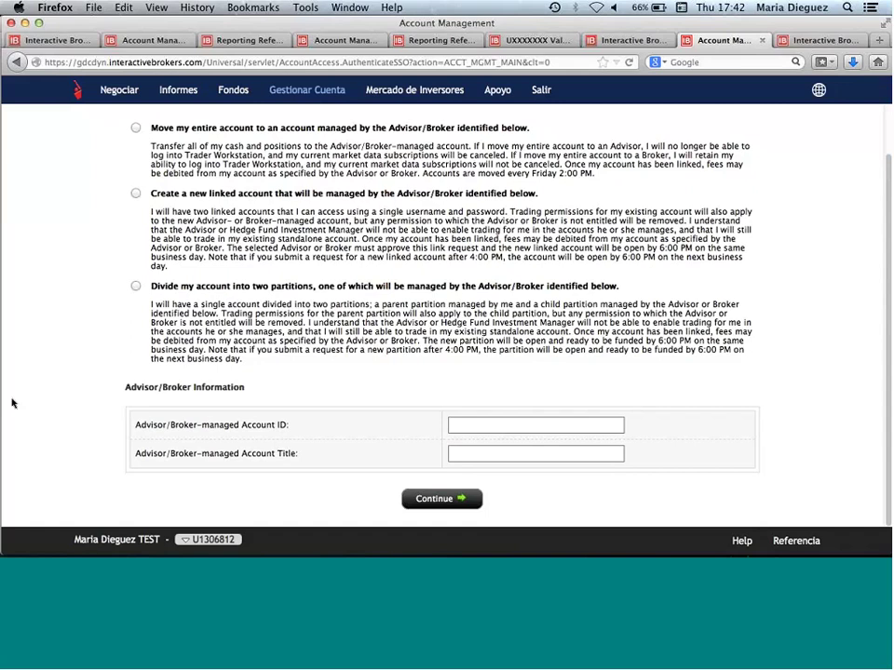
pyautogui.scroll(1, 13, 403)
# Step: Browse Mercado de Inversores > Search Services > Investing and Research, then the Apoyo menu
pyautogui.moveTo(373, 89)
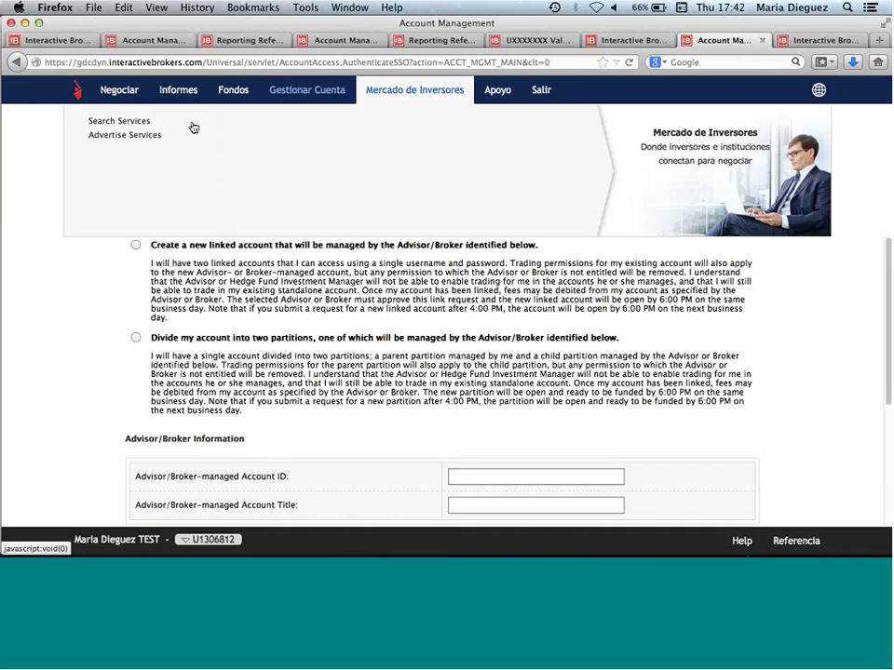
pyautogui.moveTo(169, 123)
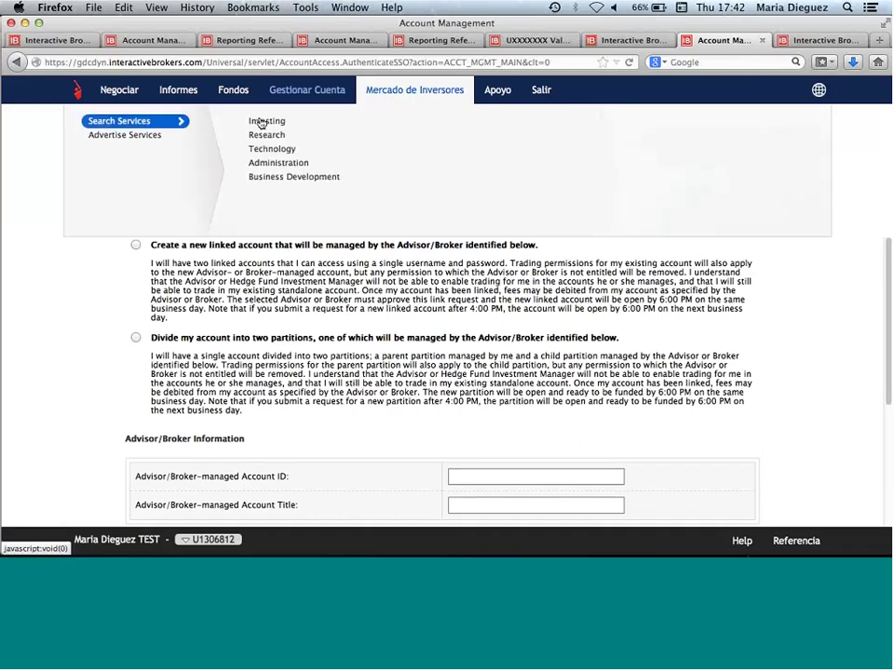
pyautogui.moveTo(304, 121)
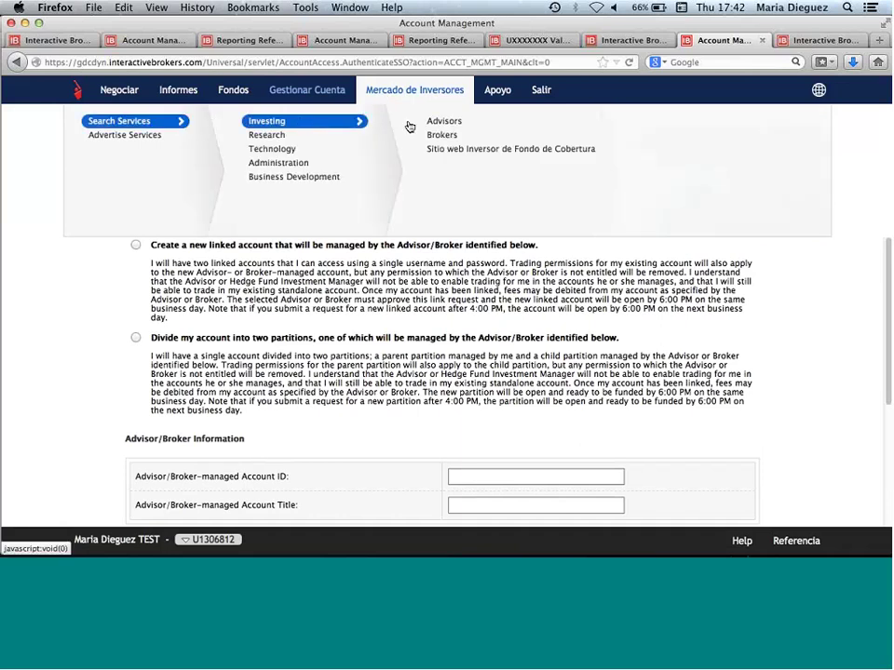
pyautogui.moveTo(334, 136)
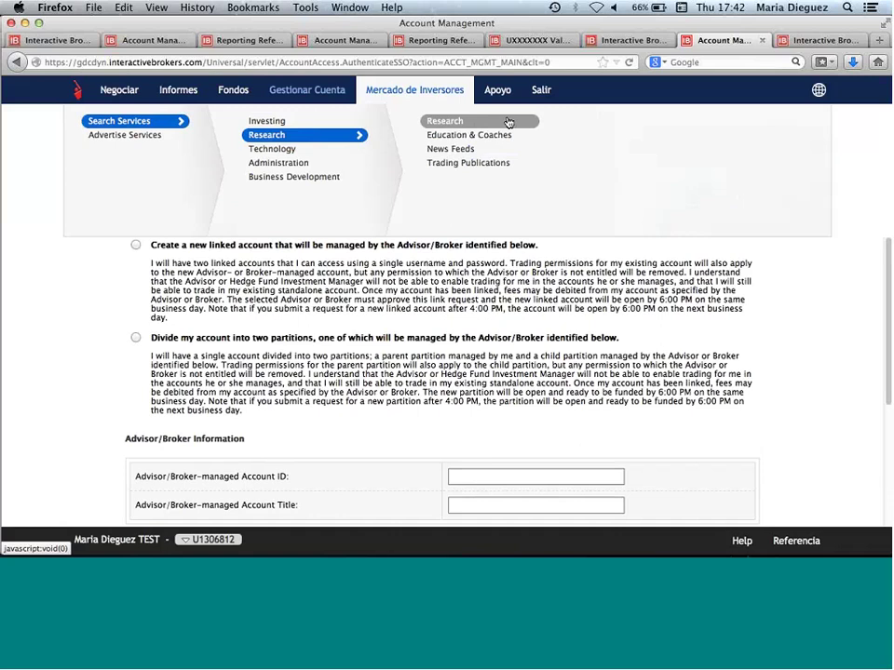
pyautogui.moveTo(493, 96)
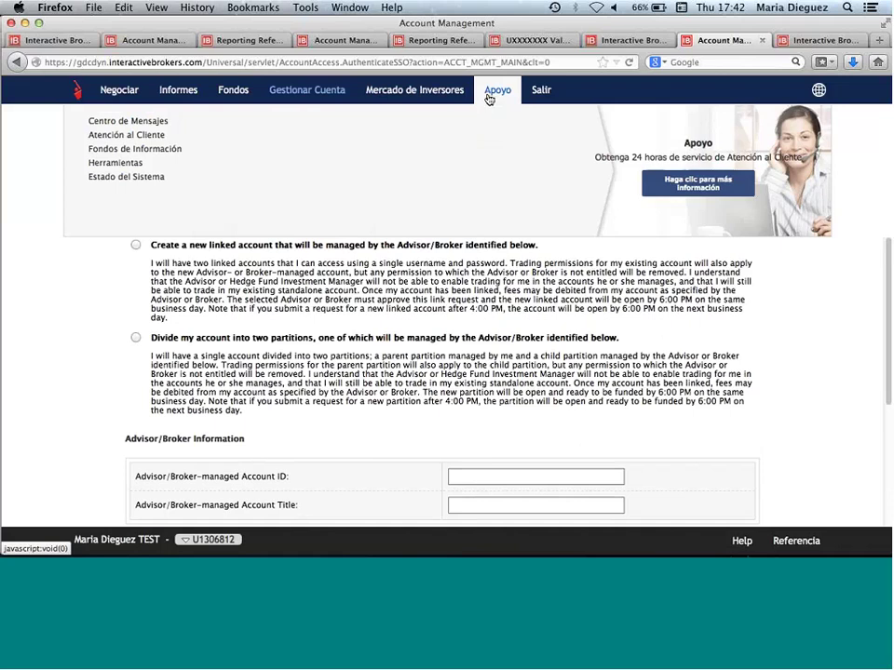
# Step: Open Apoyo > Centro de Mensajes and create a Nuevo Ticket
pyautogui.click(158, 122)
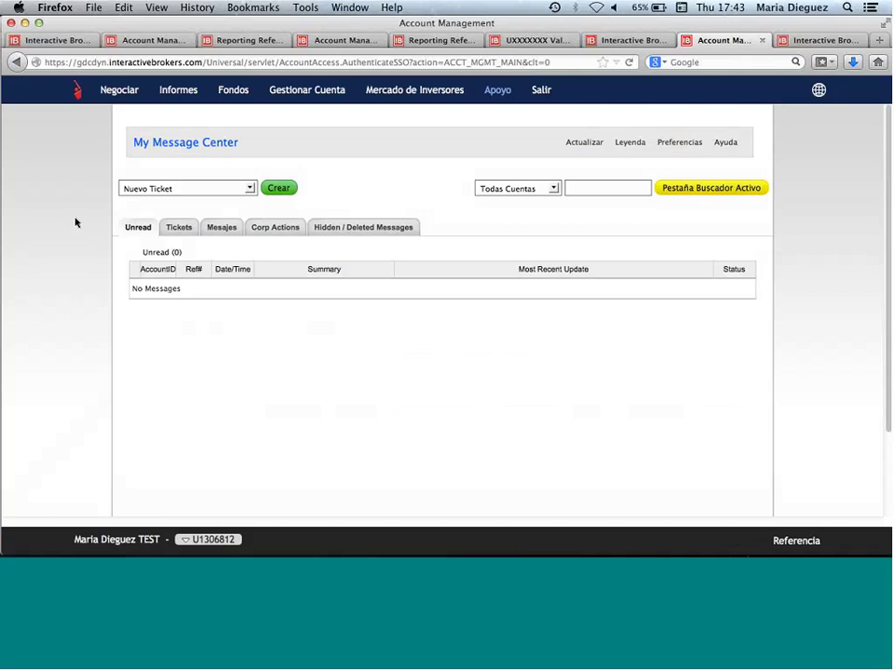
pyautogui.click(275, 189)
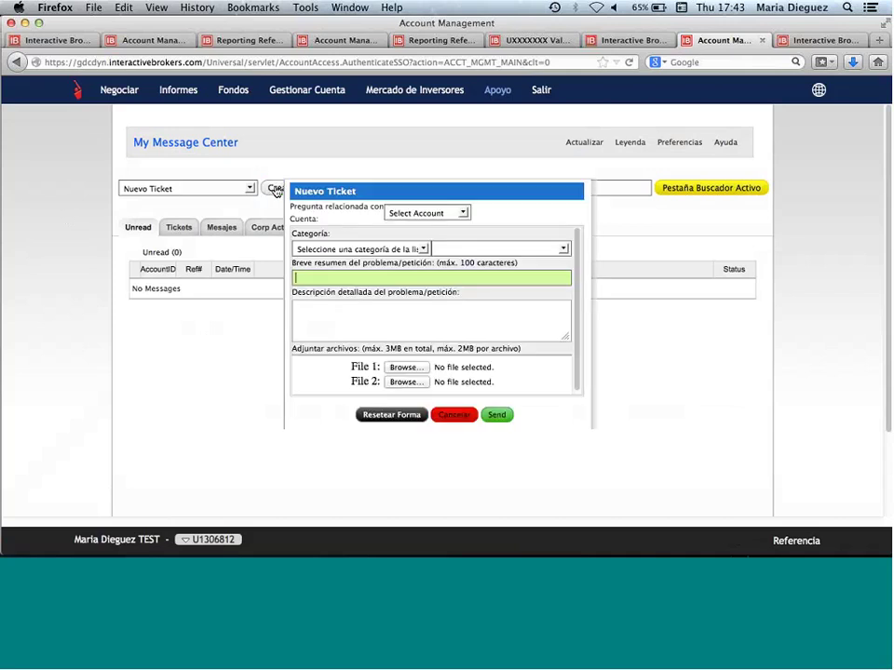
# Step: Set the ticket to the main account, category Asuntos de Negociación and topic Margen
pyautogui.click(462, 213)
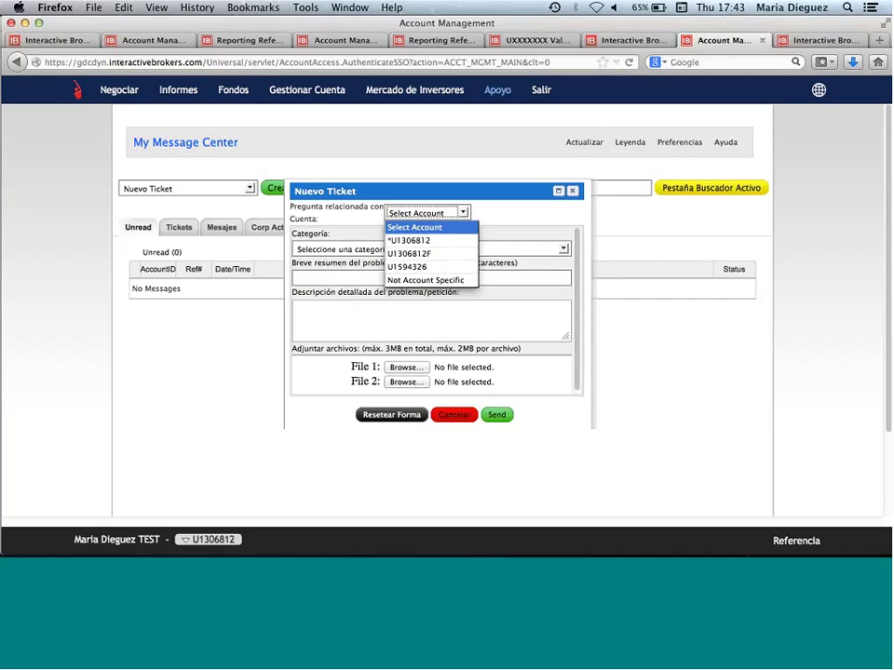
pyautogui.click(463, 243)
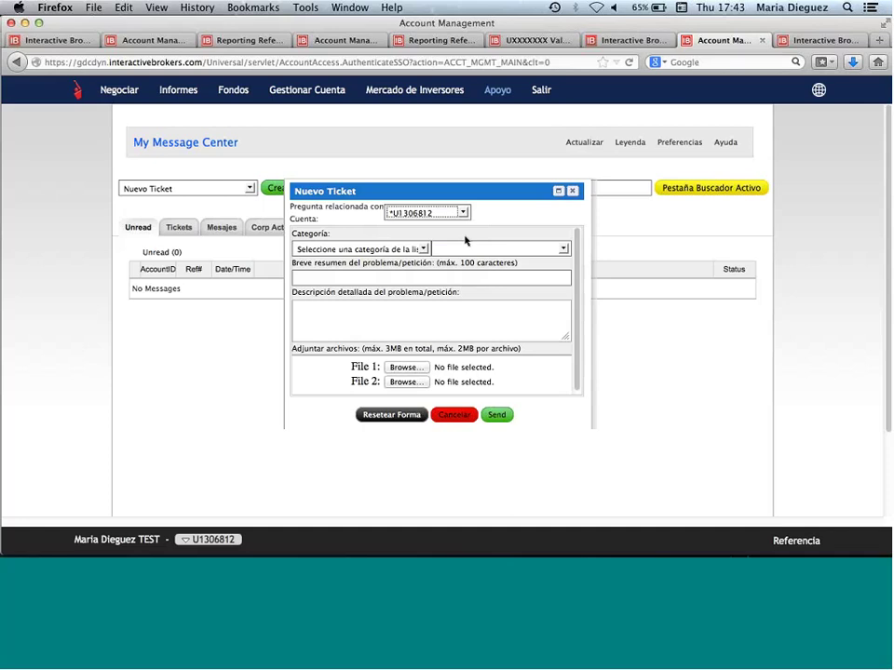
pyautogui.click(424, 250)
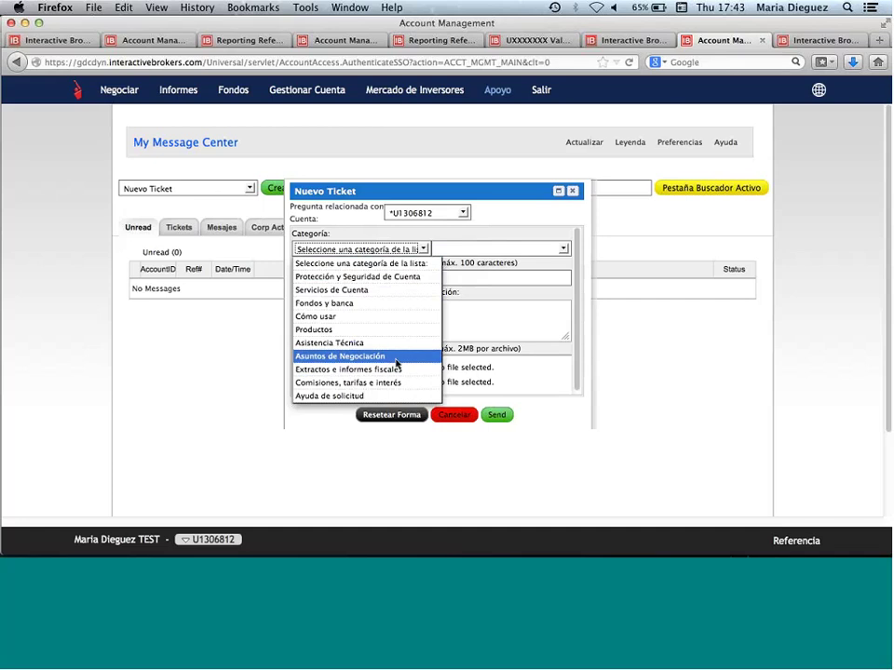
pyautogui.click(392, 356)
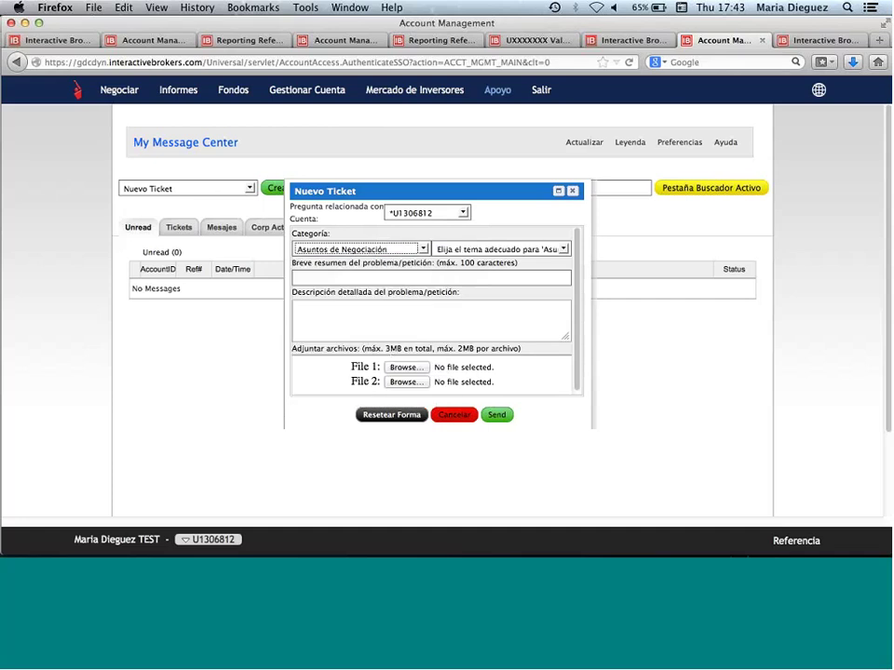
pyautogui.click(562, 249)
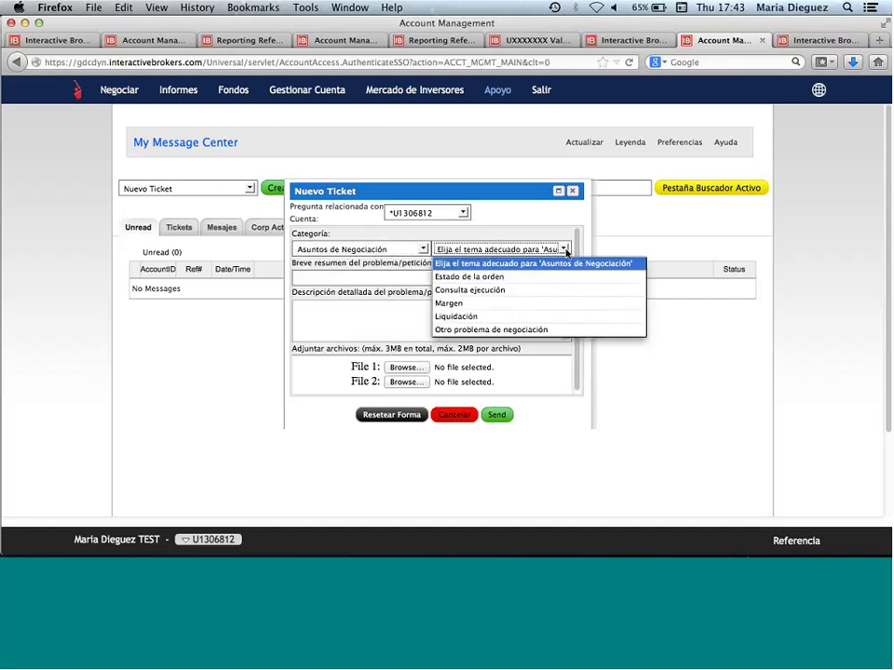
pyautogui.click(550, 308)
# Step: Visit the summary and description fields, then close the ticket without sending it
pyautogui.click(424, 277)
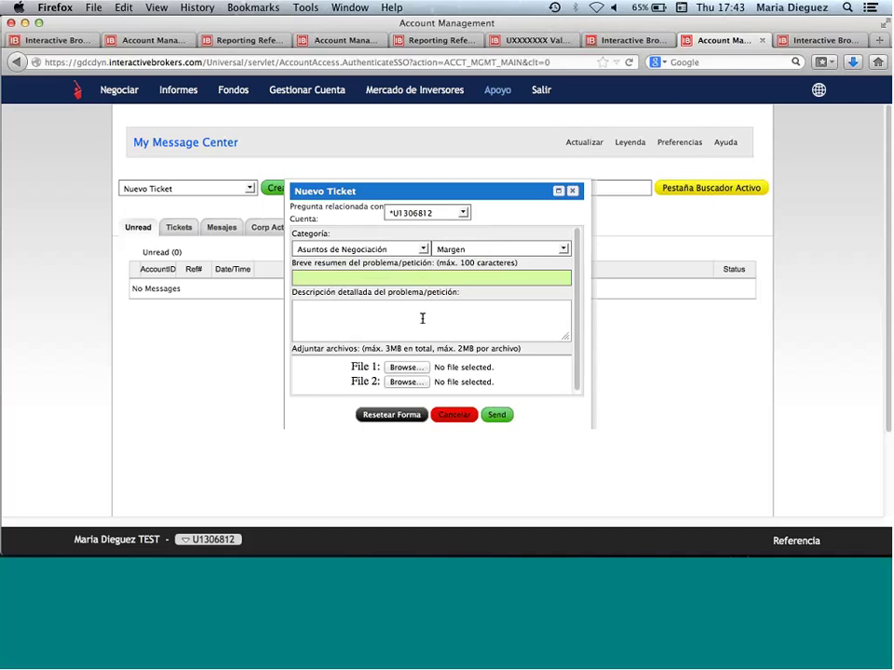
pyautogui.click(393, 307)
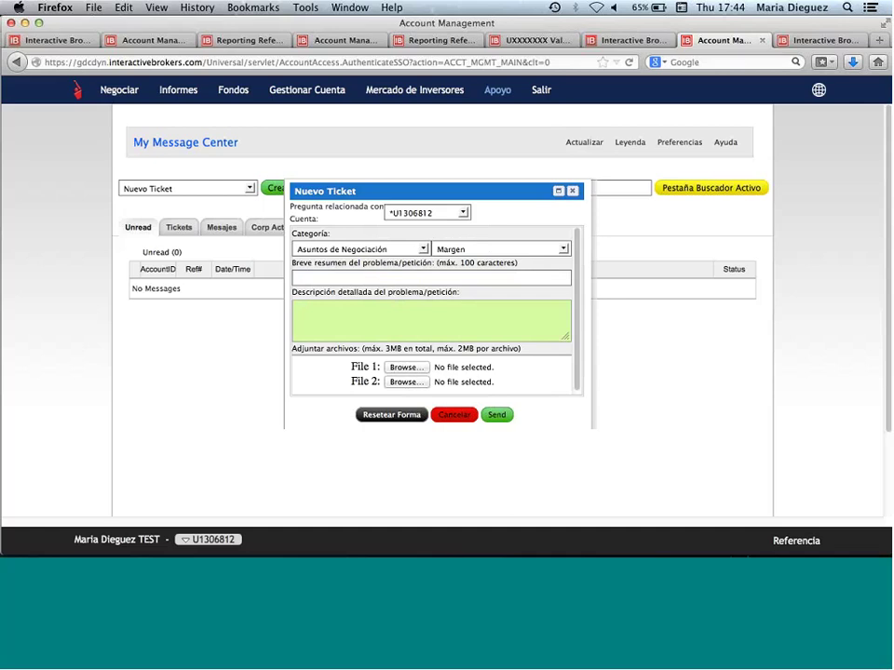
pyautogui.click(643, 326)
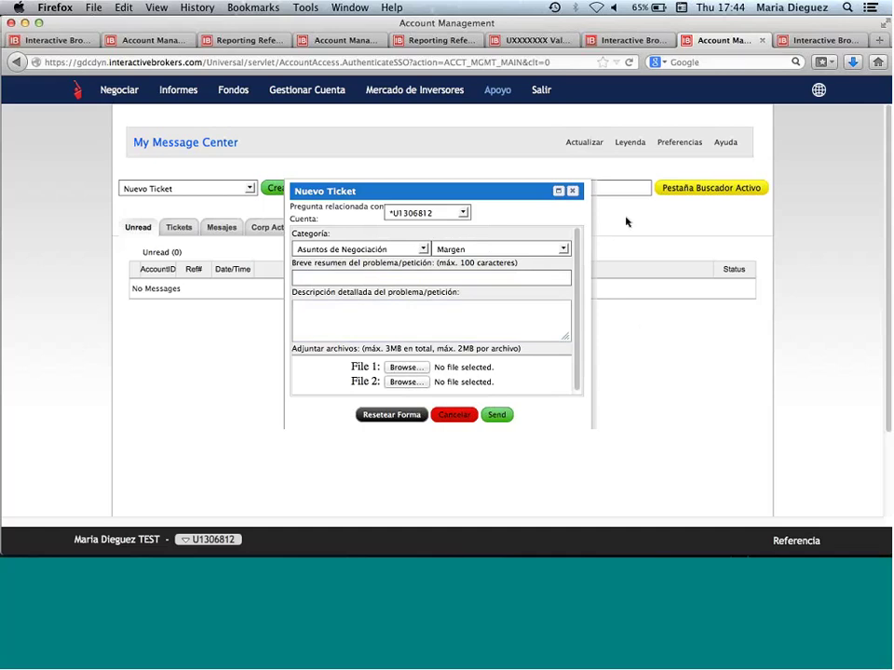
pyautogui.click(573, 191)
# Step: Open Apoyo > Atención al Cliente > Contactos and scroll through the phone number table
pyautogui.moveTo(498, 89)
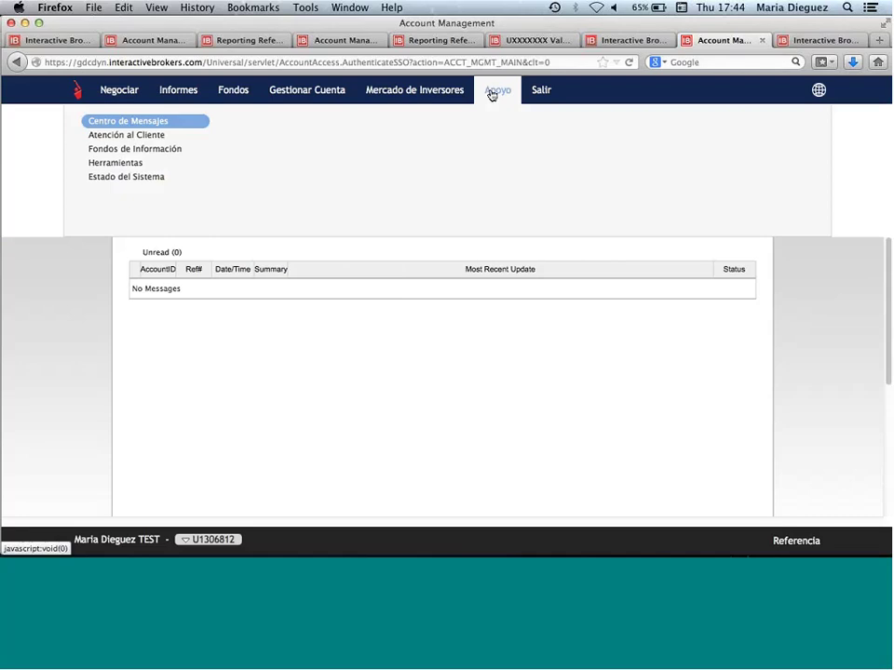
pyautogui.click(114, 136)
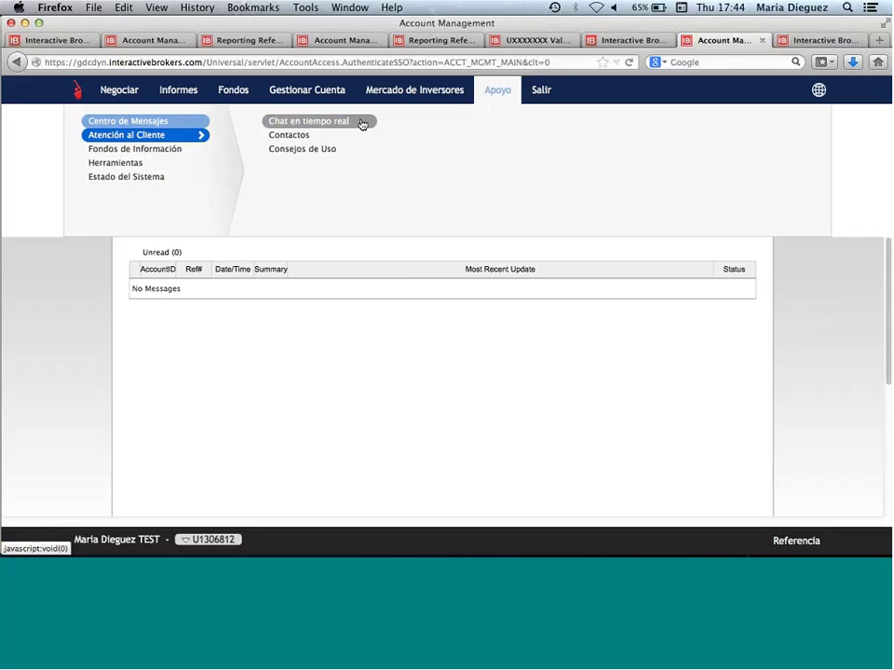
pyautogui.click(339, 142)
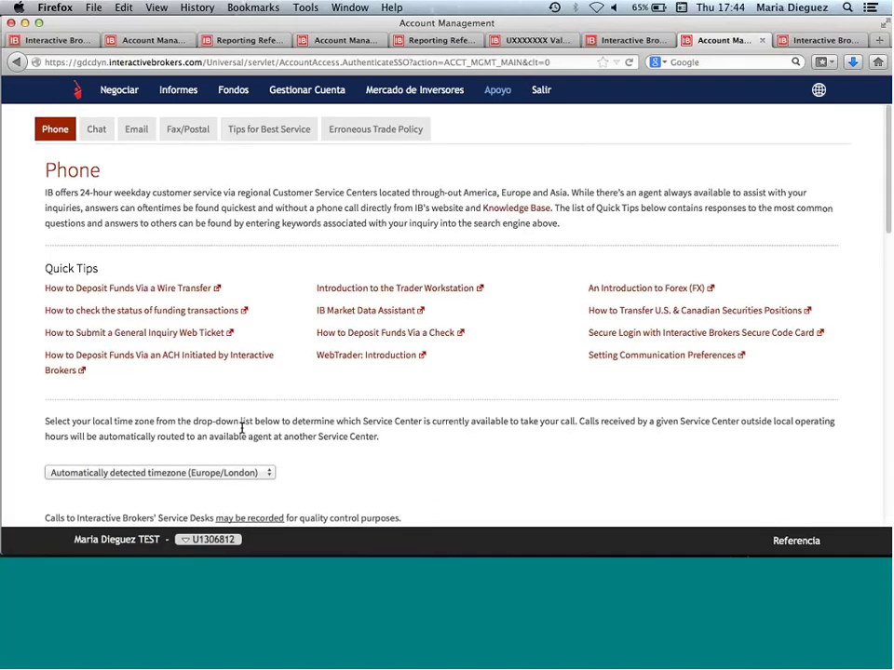
pyautogui.scroll(-3, 241, 428)
pyautogui.scroll(-5, 242, 426)
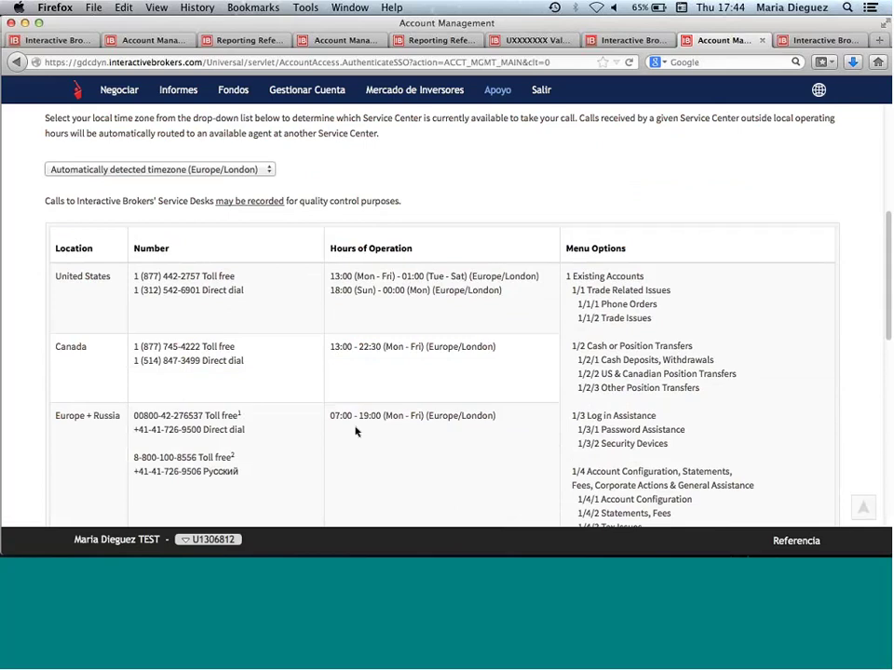
pyautogui.scroll(-1, 363, 432)
pyautogui.scroll(-1, 366, 434)
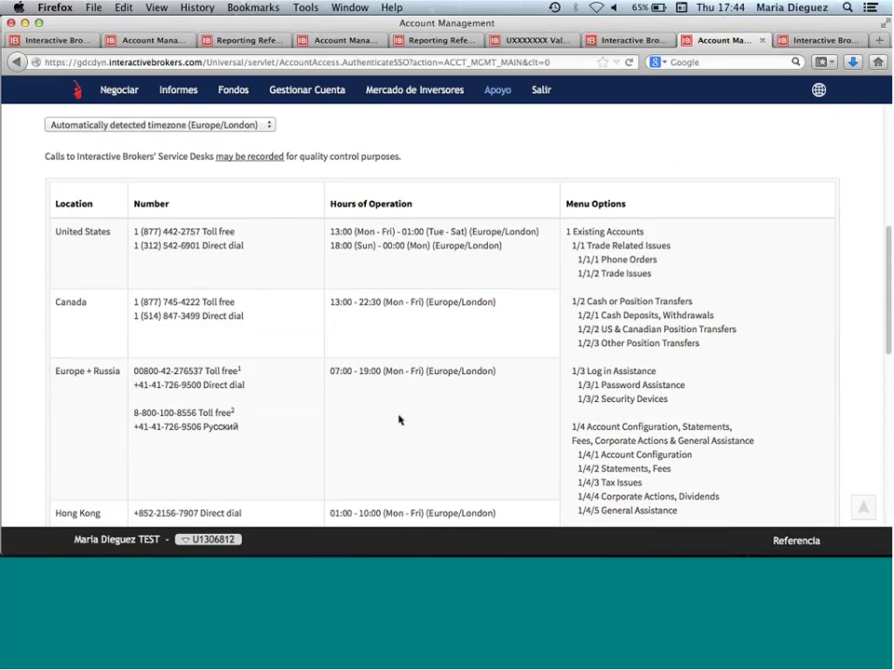
pyautogui.scroll(-2, 401, 419)
pyautogui.scroll(-1, 580, 328)
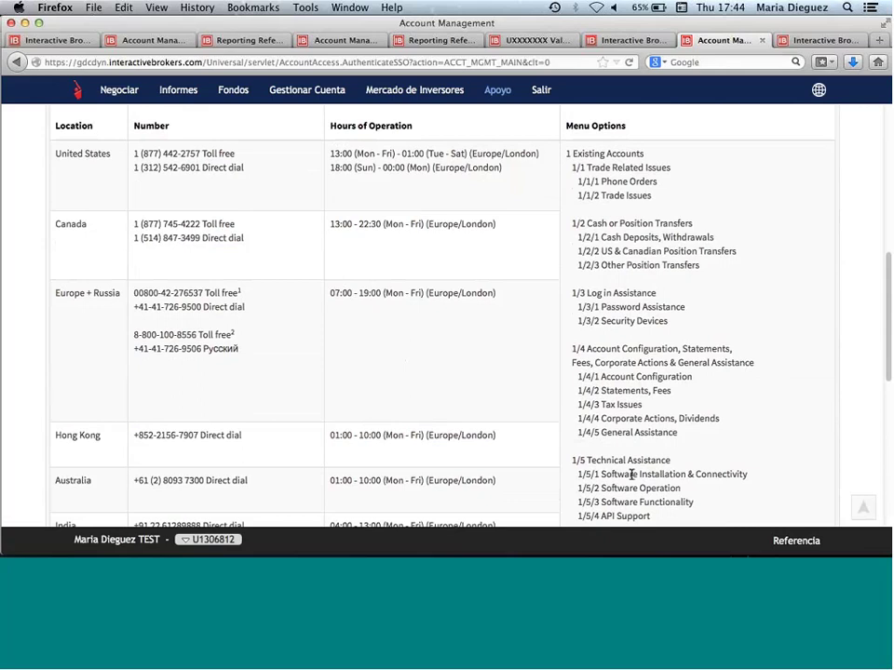
pyautogui.moveTo(678, 418); pyautogui.dragTo(630, 460)
pyautogui.click(722, 430)
# Step: On the website tab, open Contacte con nosotros > Atención al Cliente
pyautogui.click(47, 40)
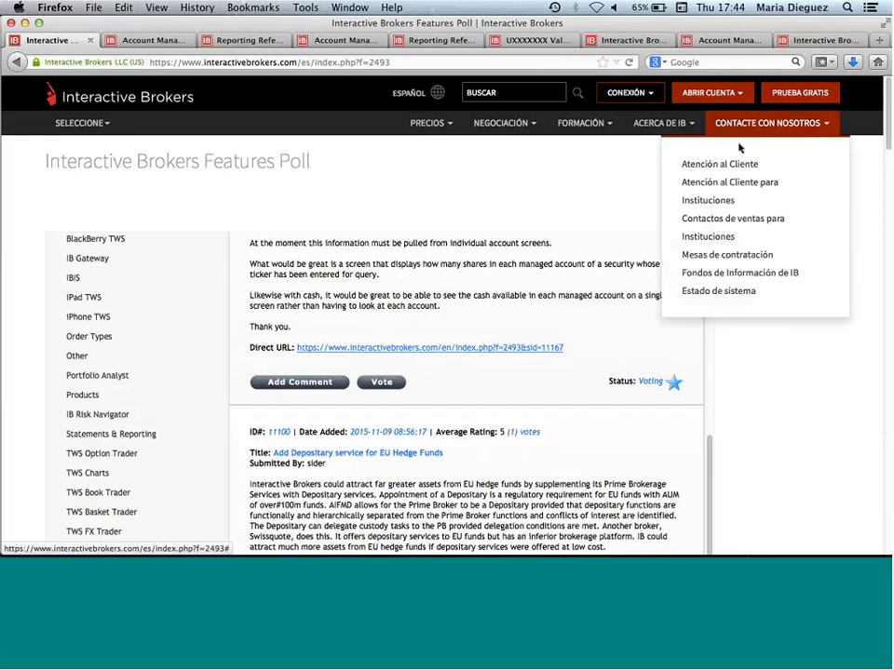
pyautogui.click(744, 163)
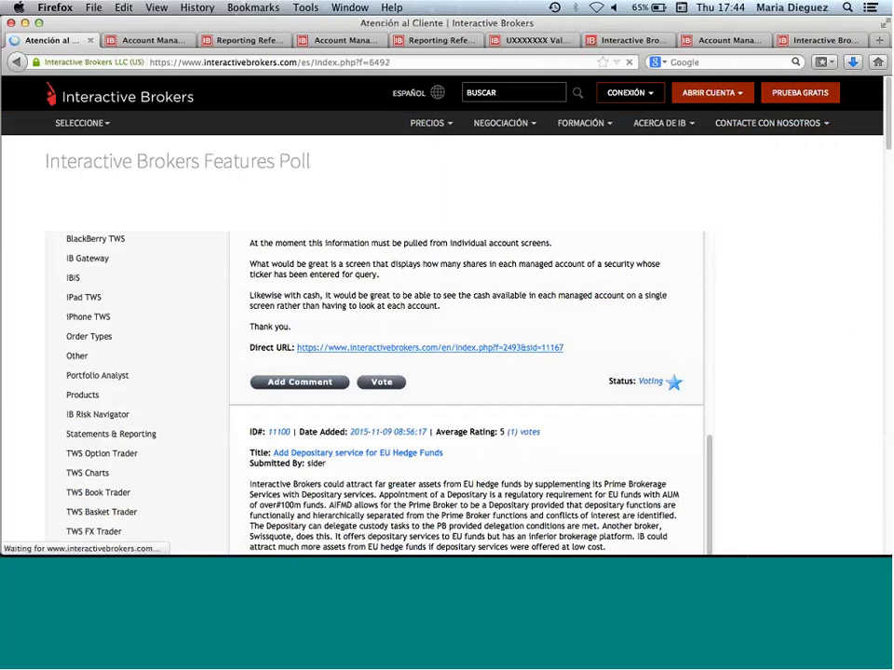
pyautogui.scroll(-10, 46, 346)
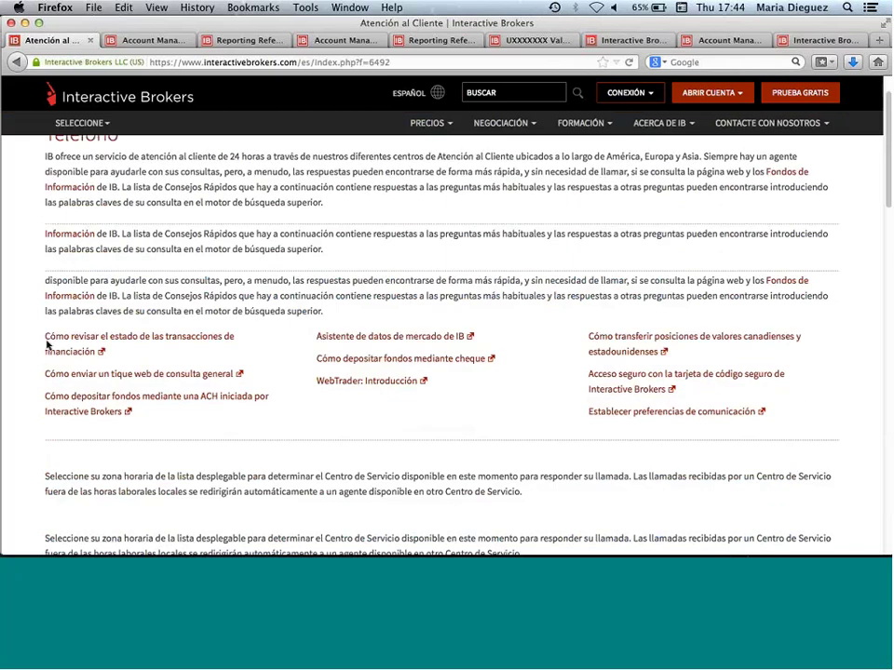